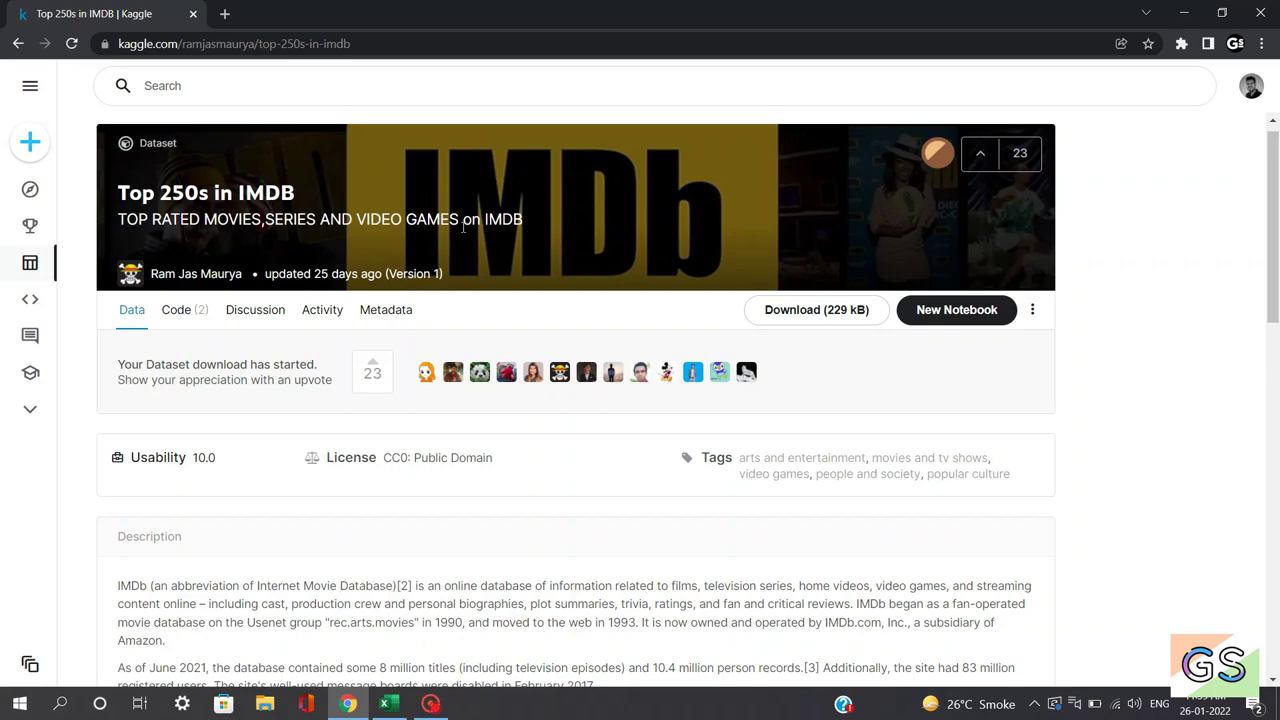
Review the Top 250s in IMDB dataset page and examine the certificate column in the imdb(MOVIES).csv preview.
left_click_drag(1268, 290, 1263, 342)
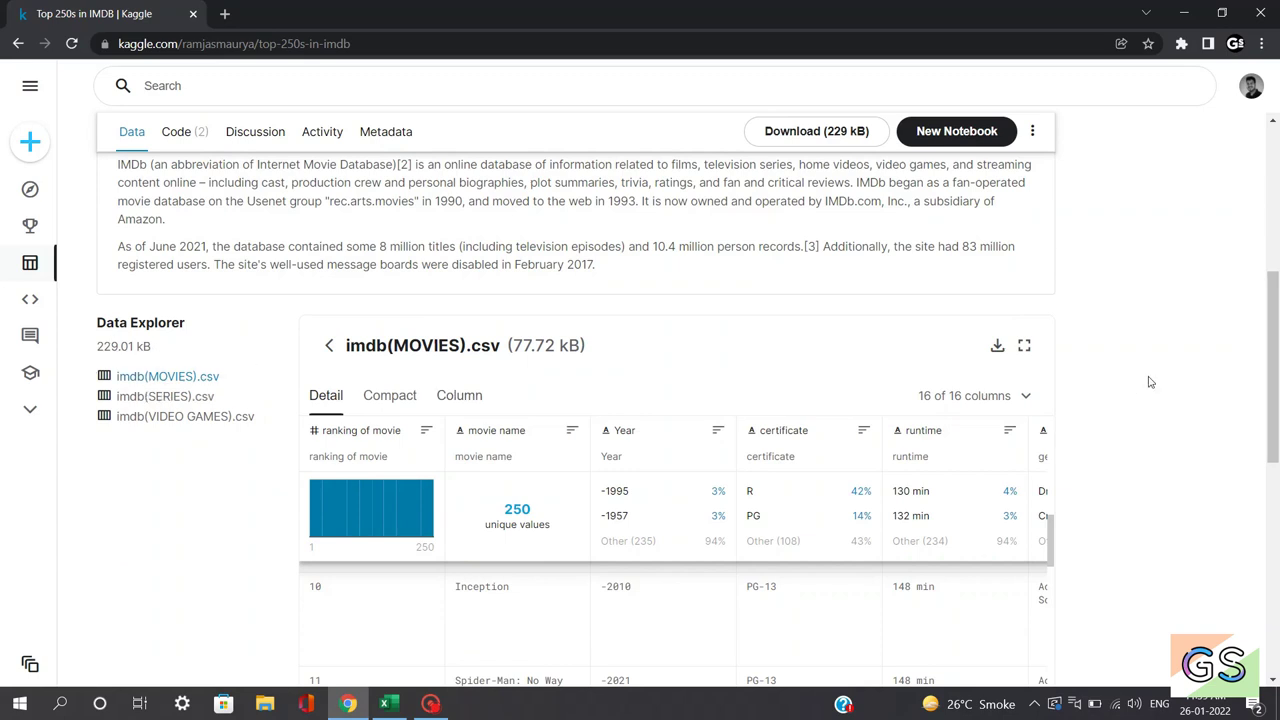
scroll(1277, 398, "up", 5)
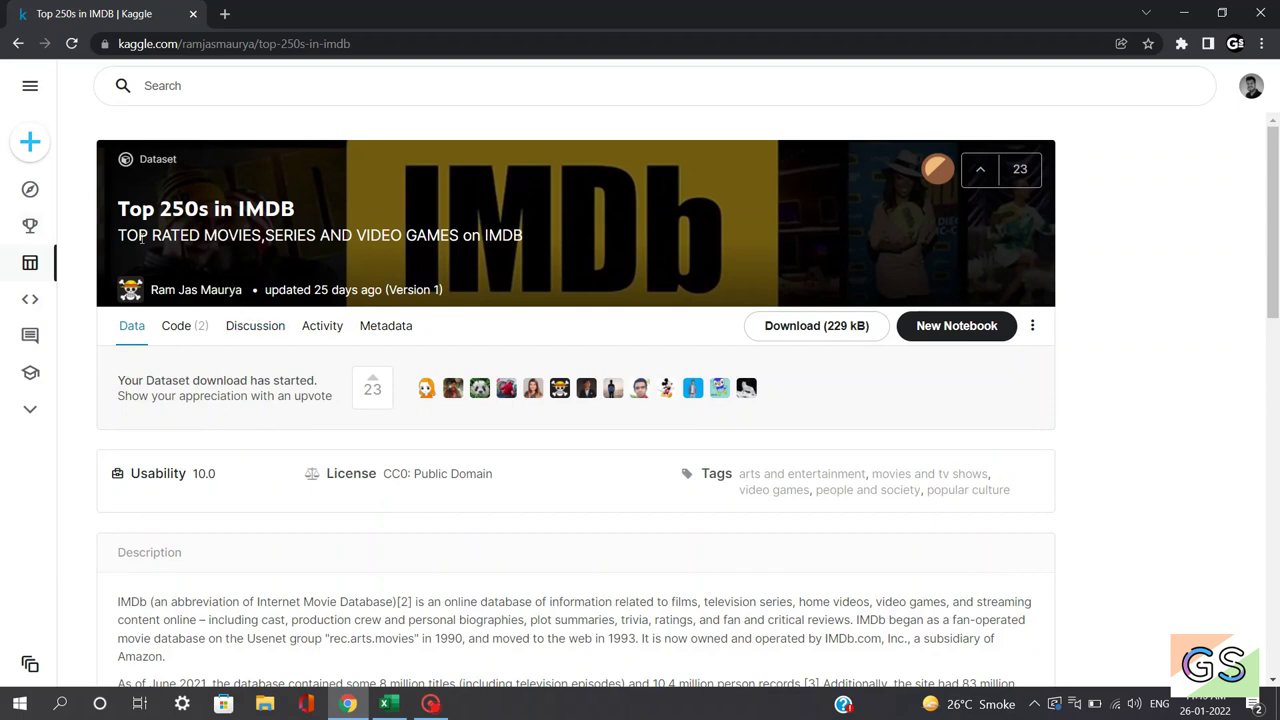
mouse_move(155, 302)
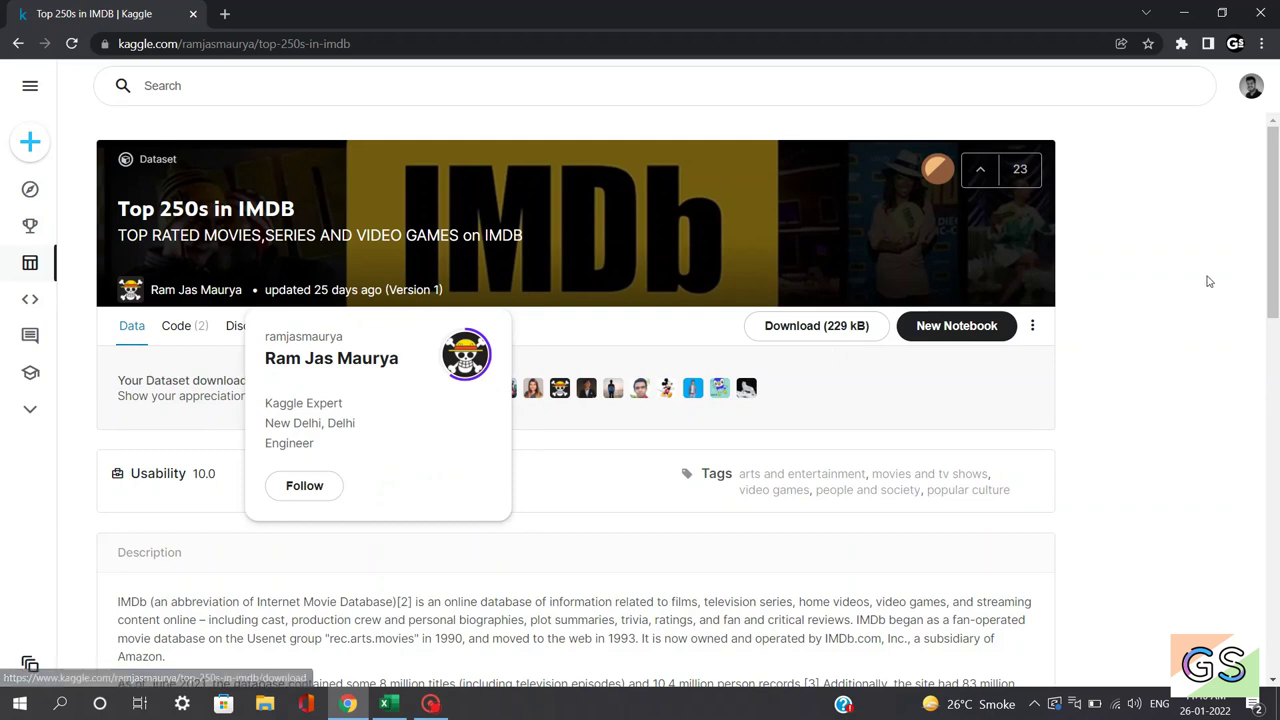
left_click_drag(1266, 238, 1270, 447)
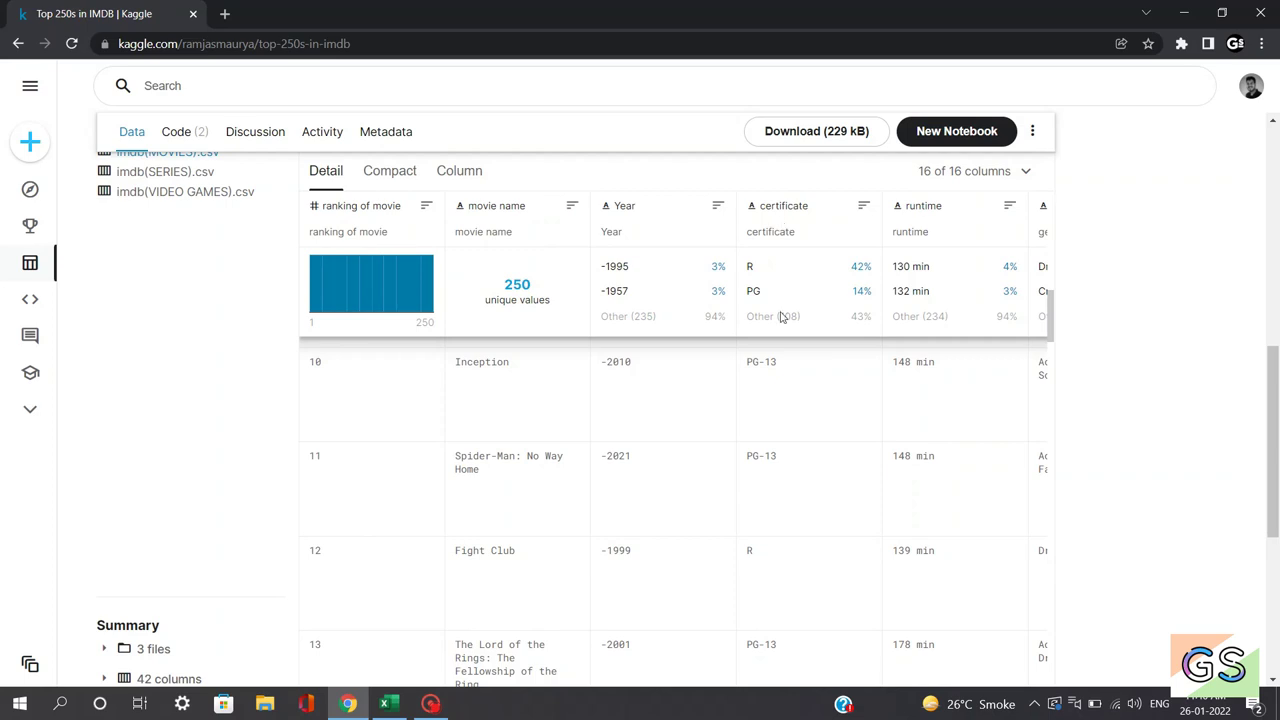
left_click_drag(747, 361, 775, 361)
left_click(775, 361)
double_click(749, 550)
left_click_drag(1263, 405, 1270, 415)
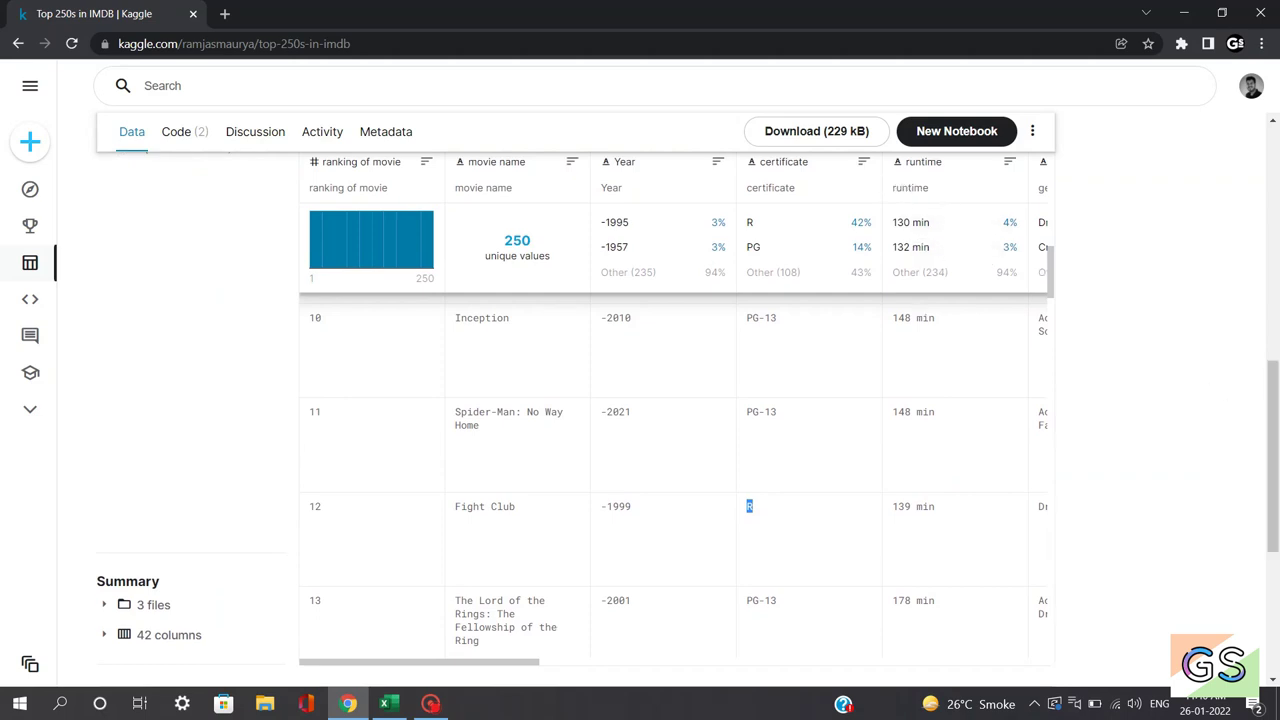
left_click(950, 404)
Examine the remaining columns of the imdb(MOVIES).csv preview, from genre and rating through actors, votes, metascore and gross collection.
left_click_drag(520, 669, 604, 670)
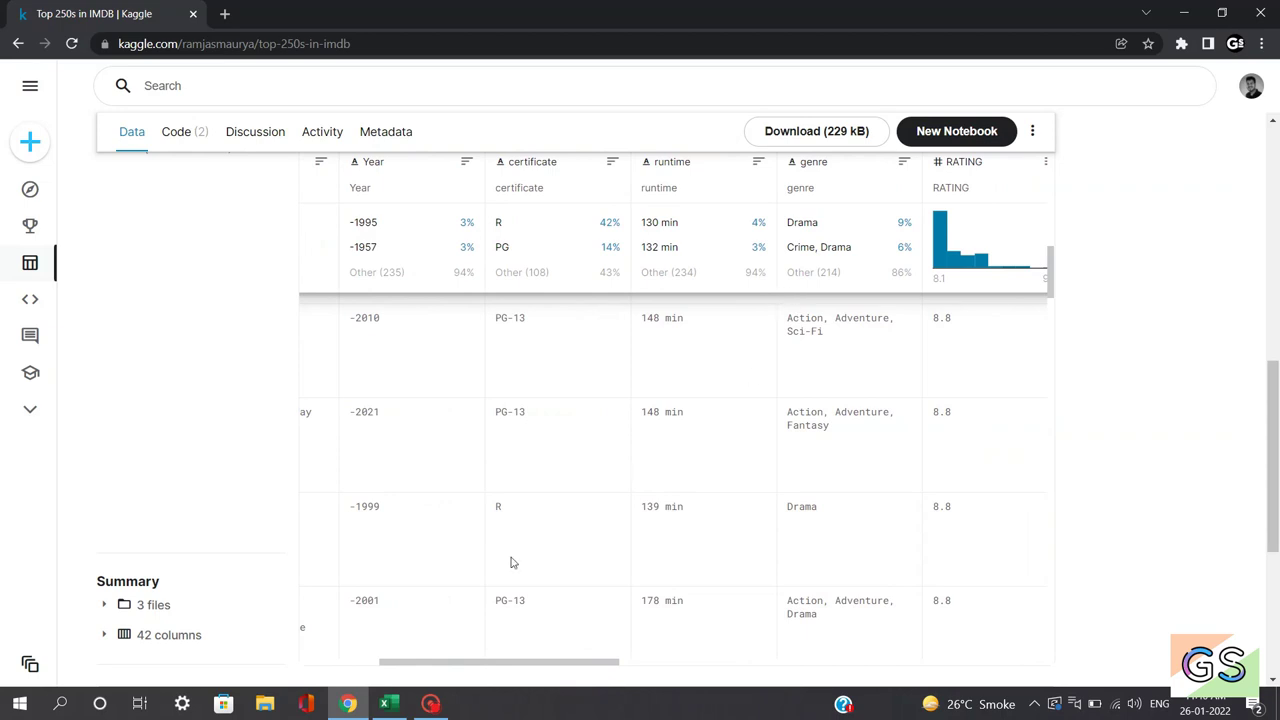
left_click_drag(465, 667, 492, 665)
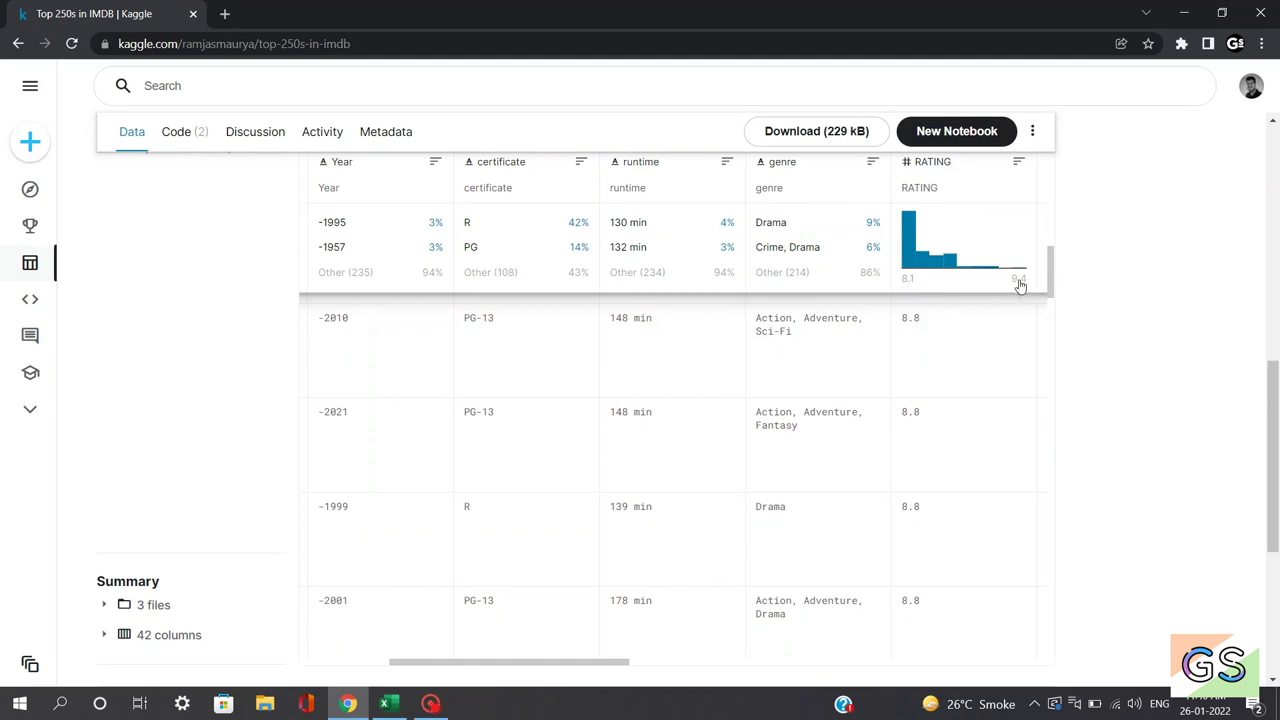
left_click_drag(563, 661, 674, 658)
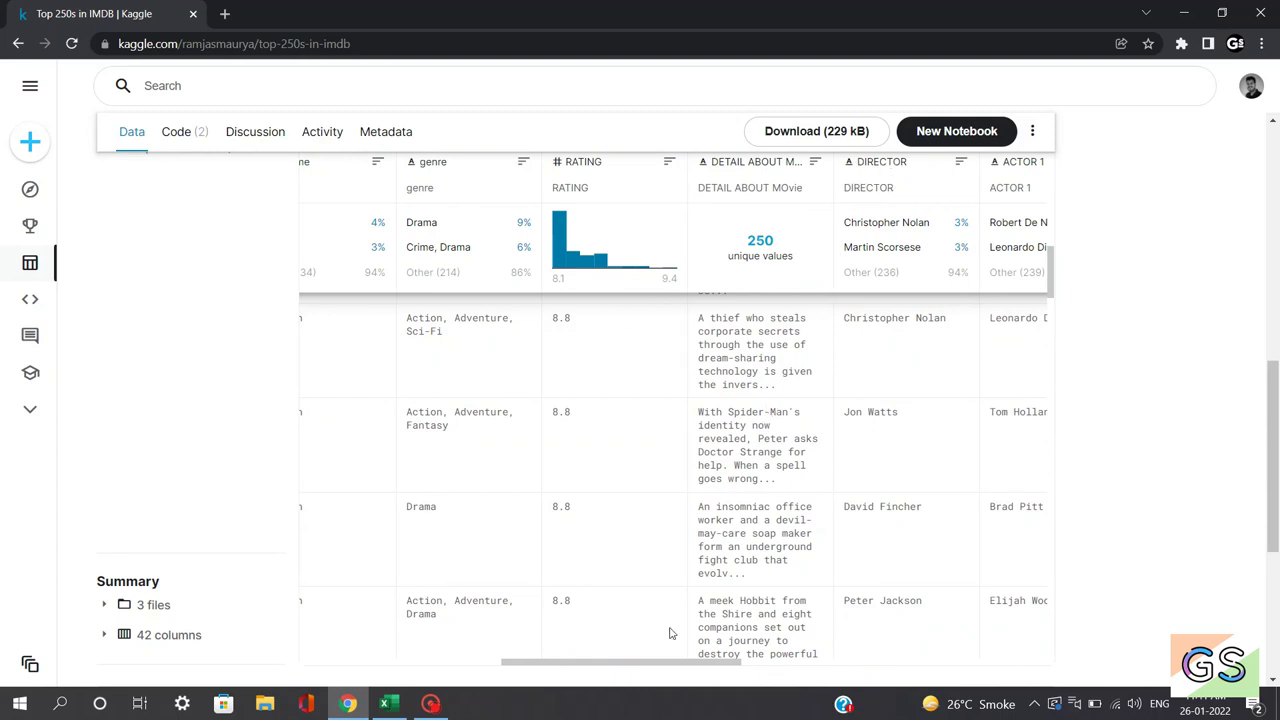
left_click_drag(666, 662, 877, 695)
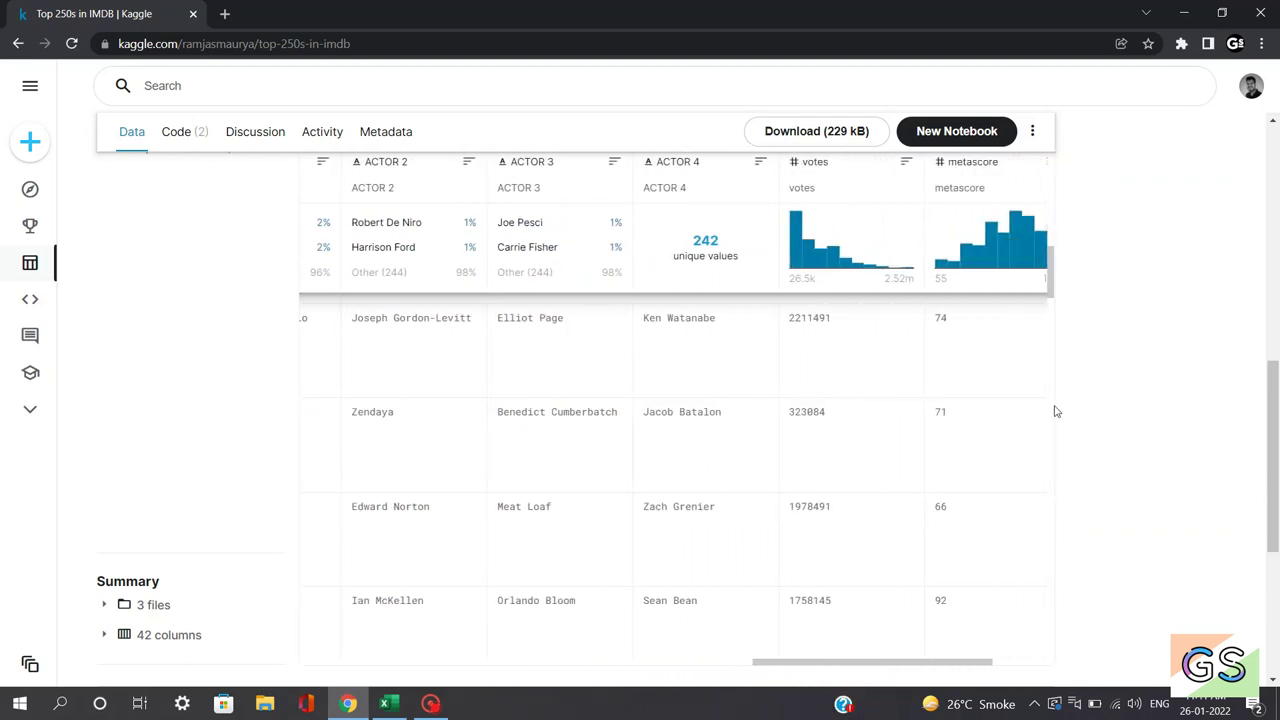
mouse_move(840, 262)
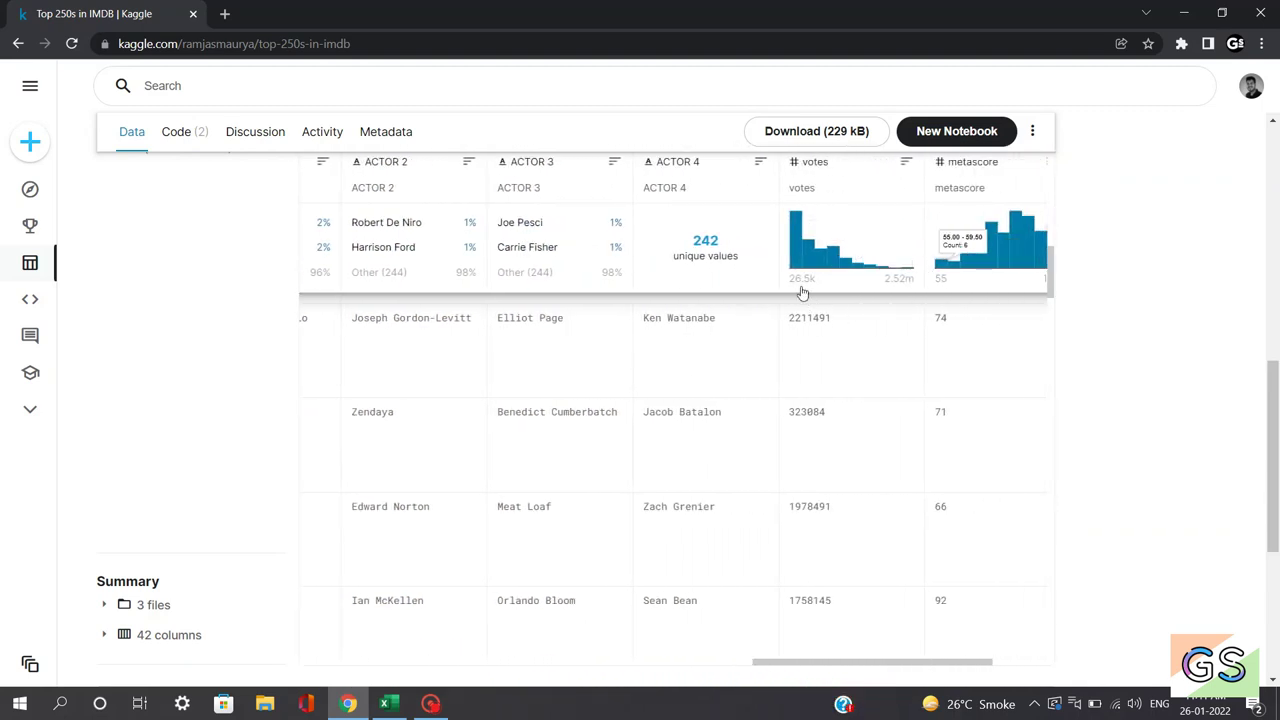
mouse_move(799, 270)
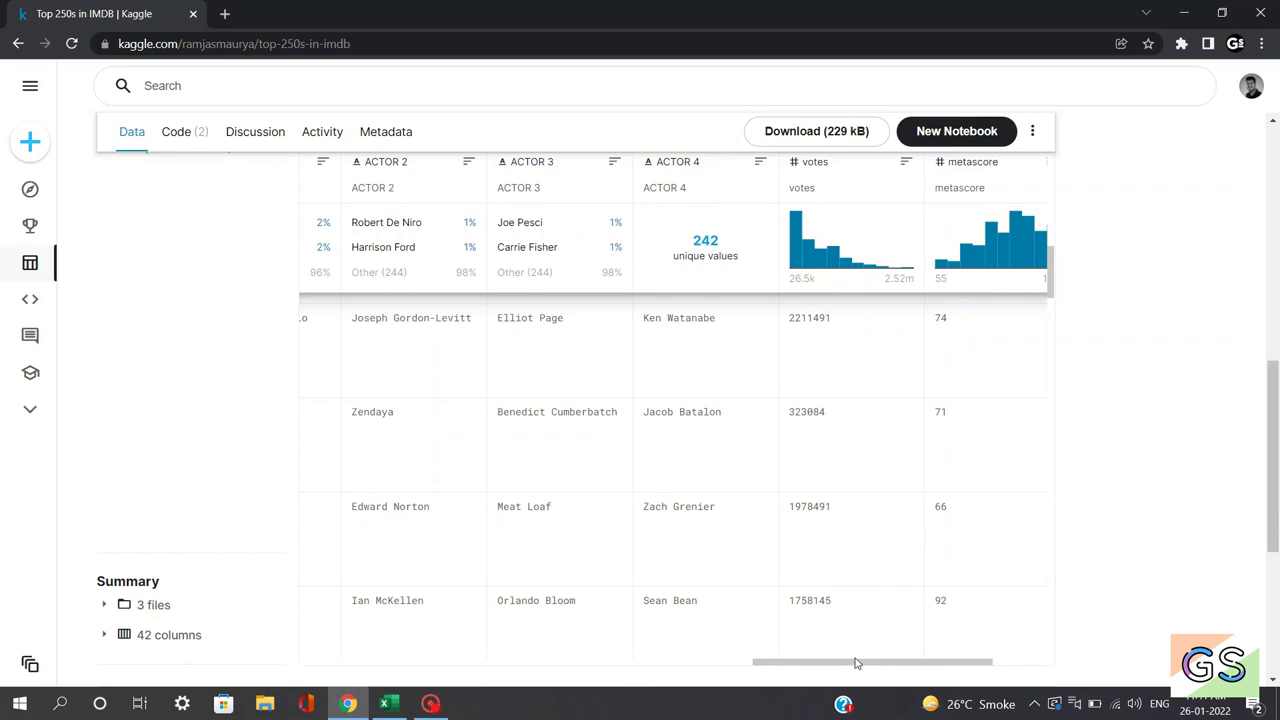
left_click_drag(855, 662, 920, 660)
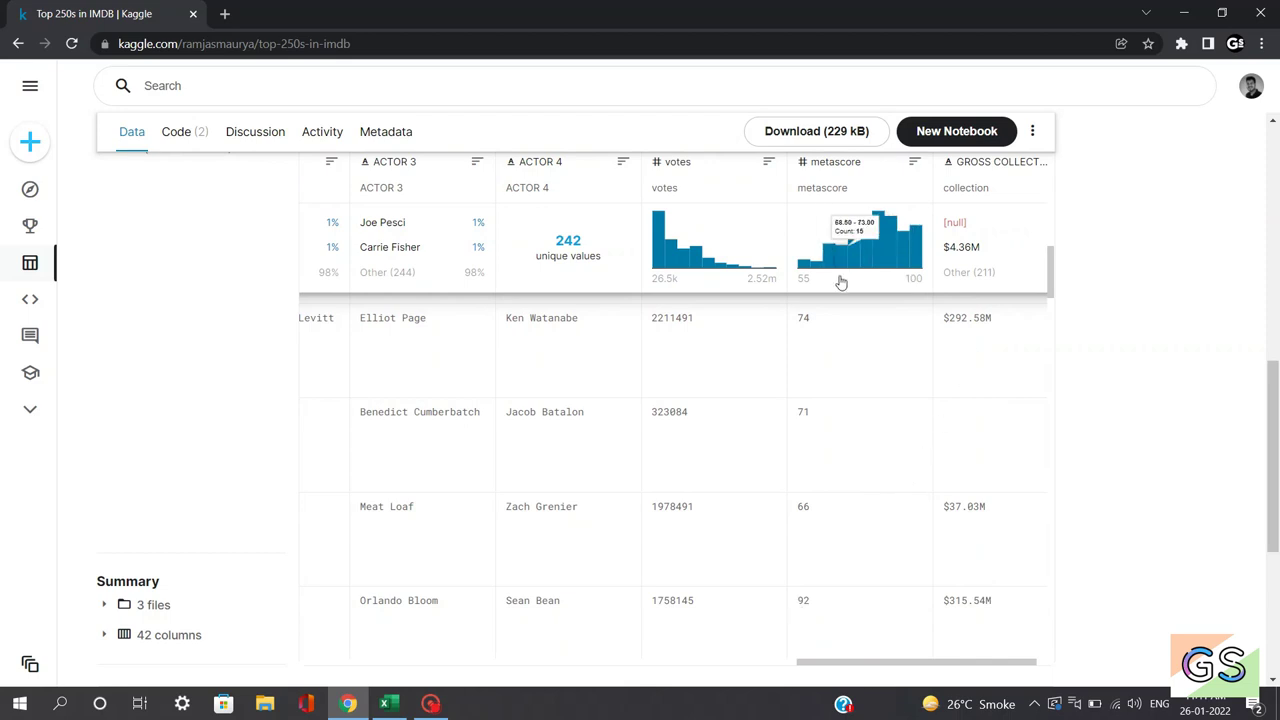
left_click(937, 661)
left_click_drag(937, 661, 948, 661)
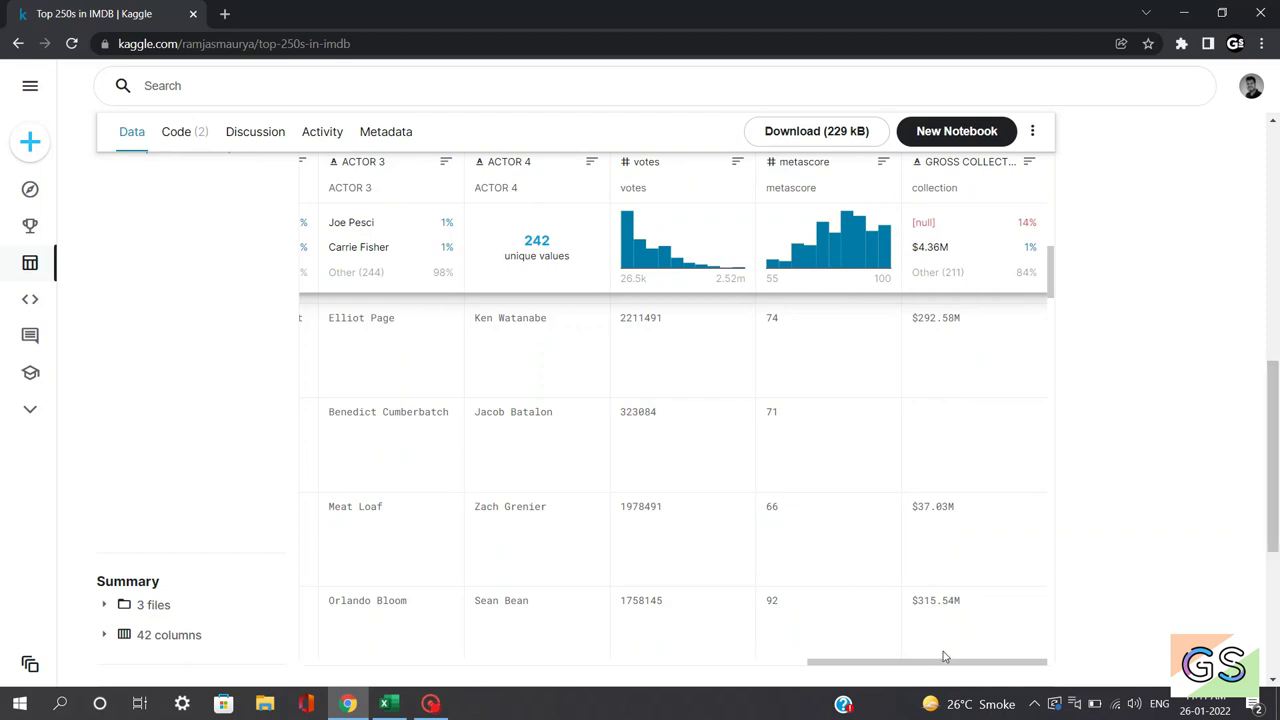
mouse_move(917, 661)
left_mouse_down()
mouse_move(883, 659)
mouse_move(918, 659)
left_mouse_up()
left_click_drag(889, 660, 334, 640)
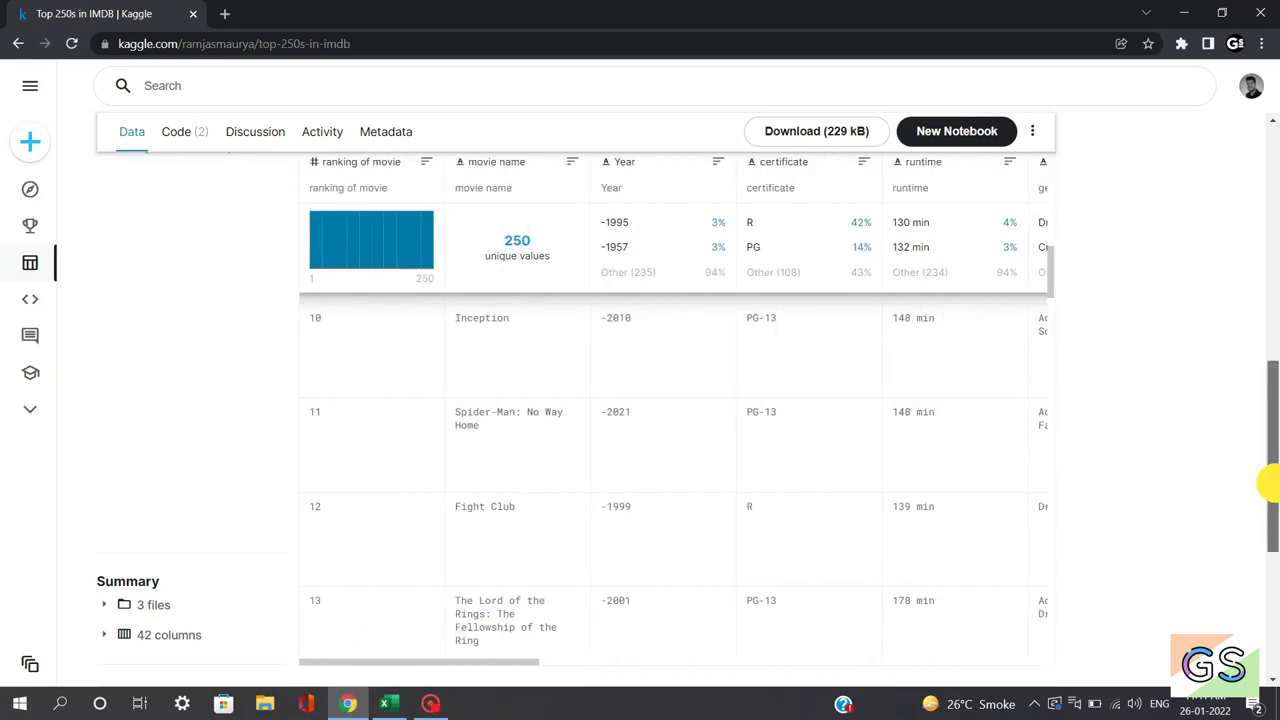
left_click_drag(1268, 483, 1268, 391)
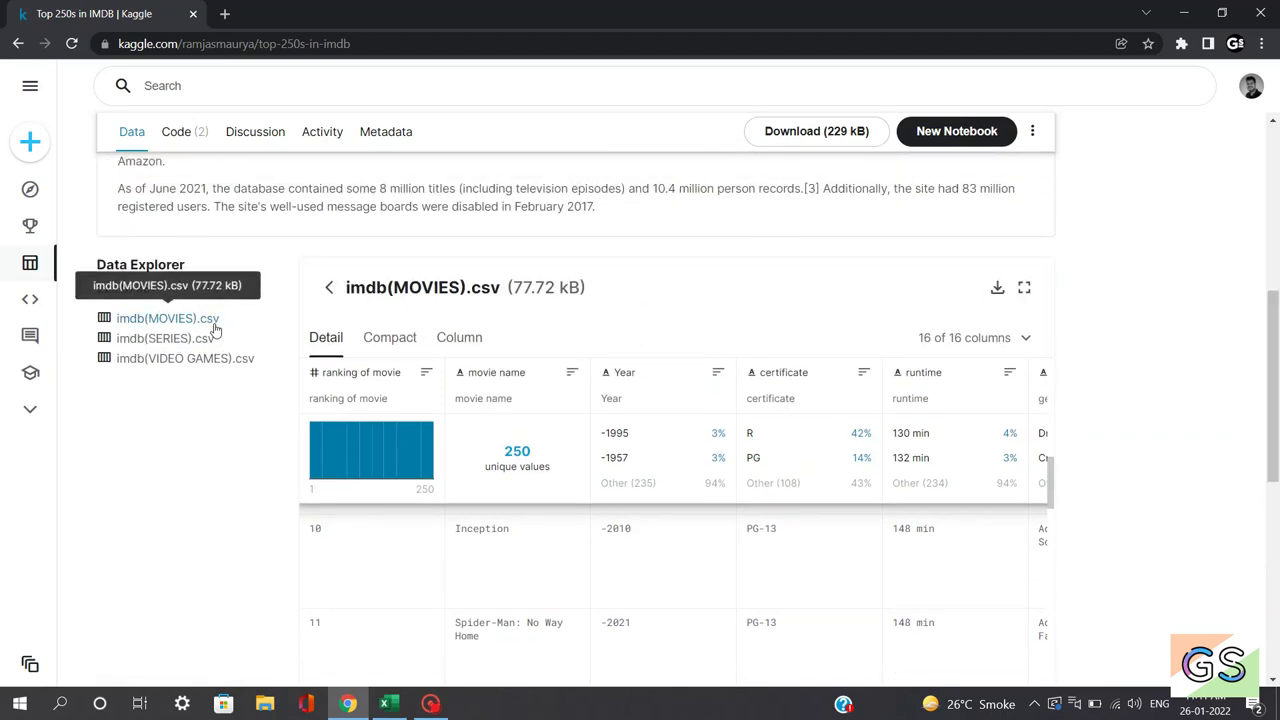
Preview the imdb(SERIES).csv and imdb(VIDEO GAMES).csv files of the dataset.
left_click(156, 340)
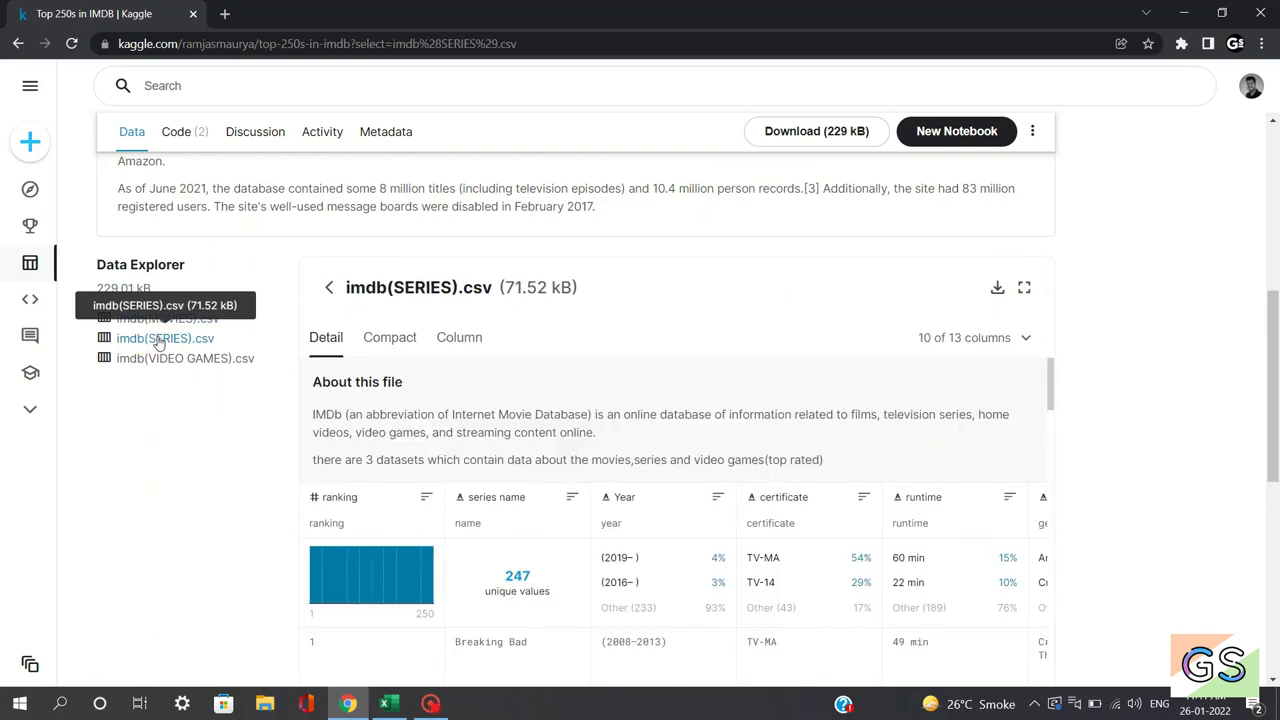
left_click(158, 360)
left_click_drag(1268, 220, 1265, 168)
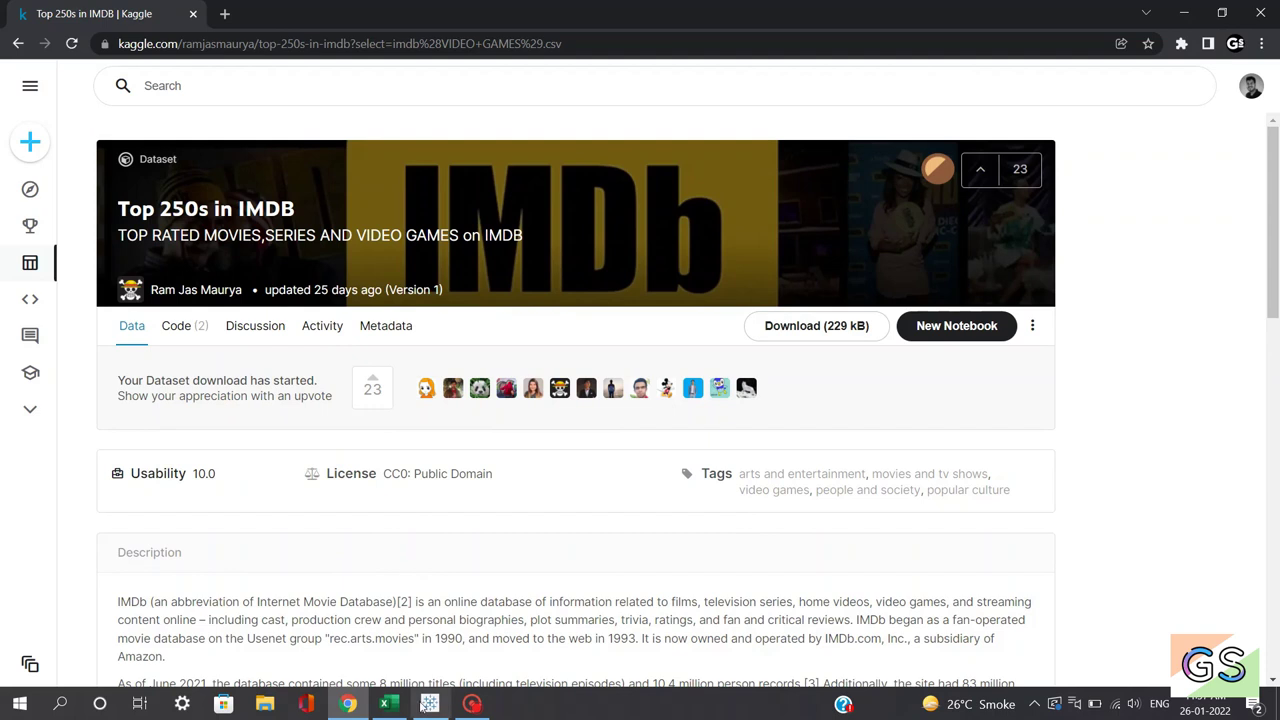
Switch to Tableau Public and connect to the Excel workbook IMDB Dataset.xlsx on the Desktop.
left_click(429, 704)
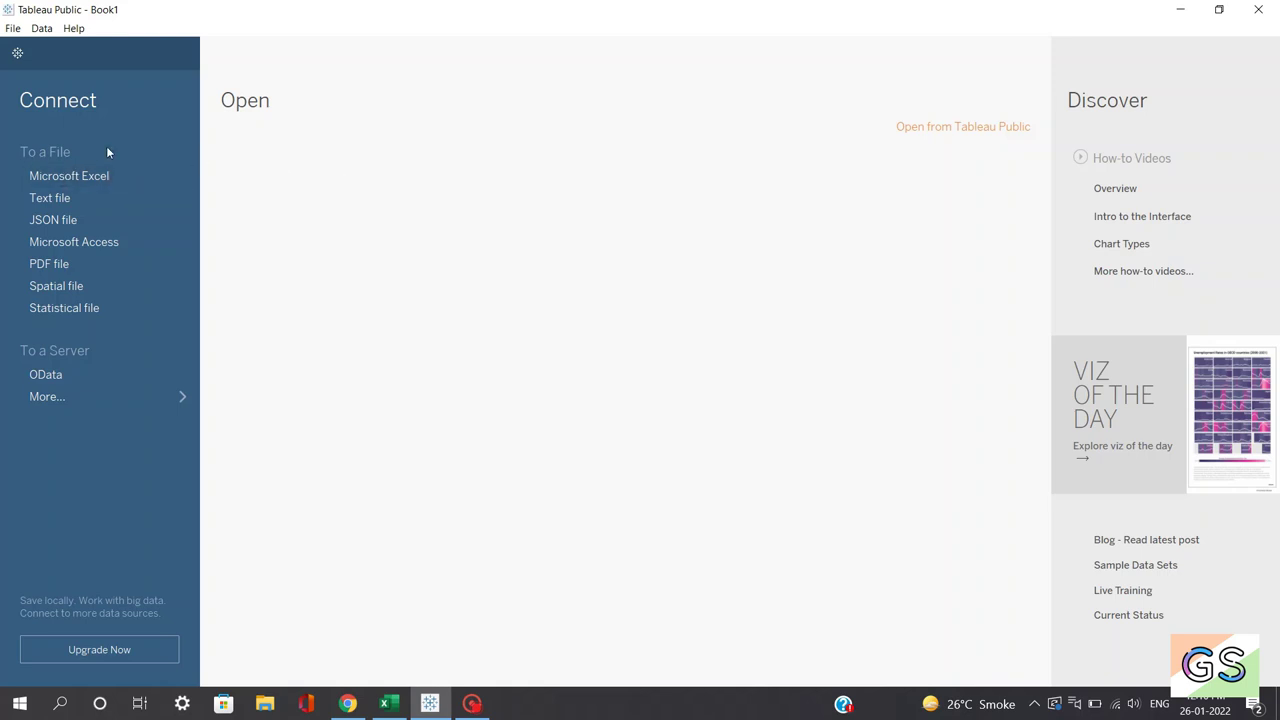
left_click(123, 175)
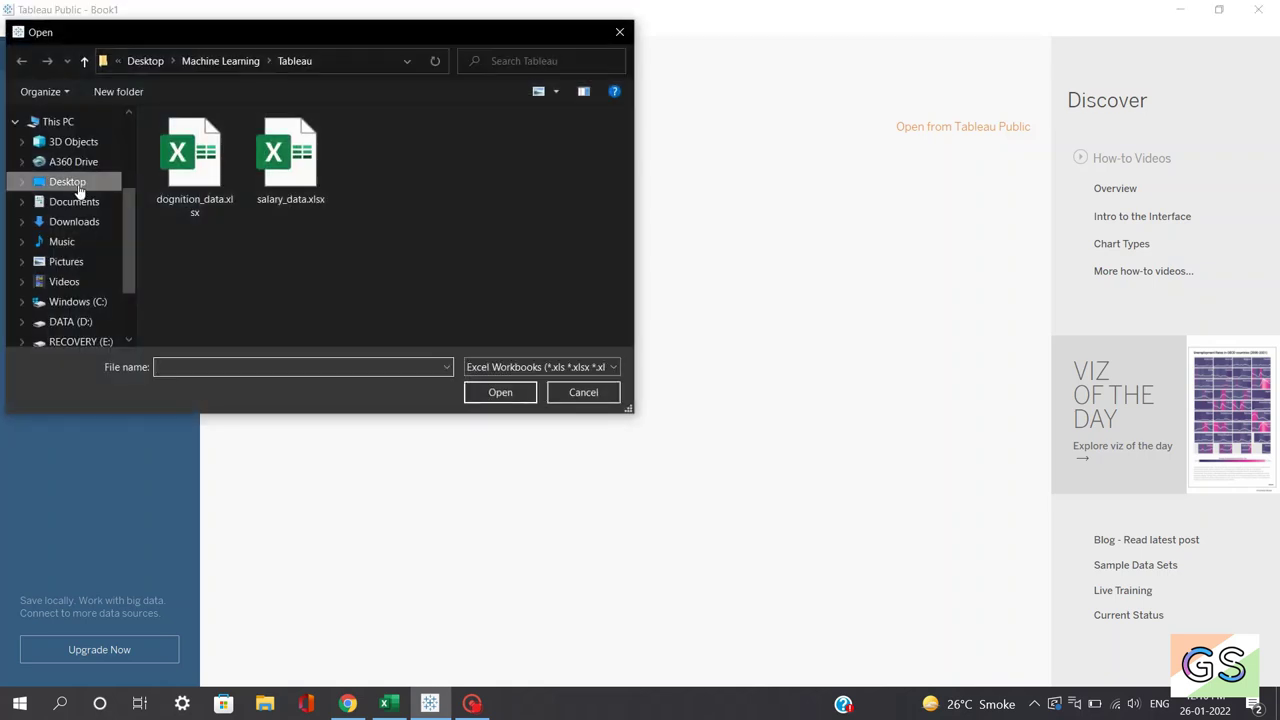
left_click(77, 185)
left_click_drag(622, 180, 566, 306)
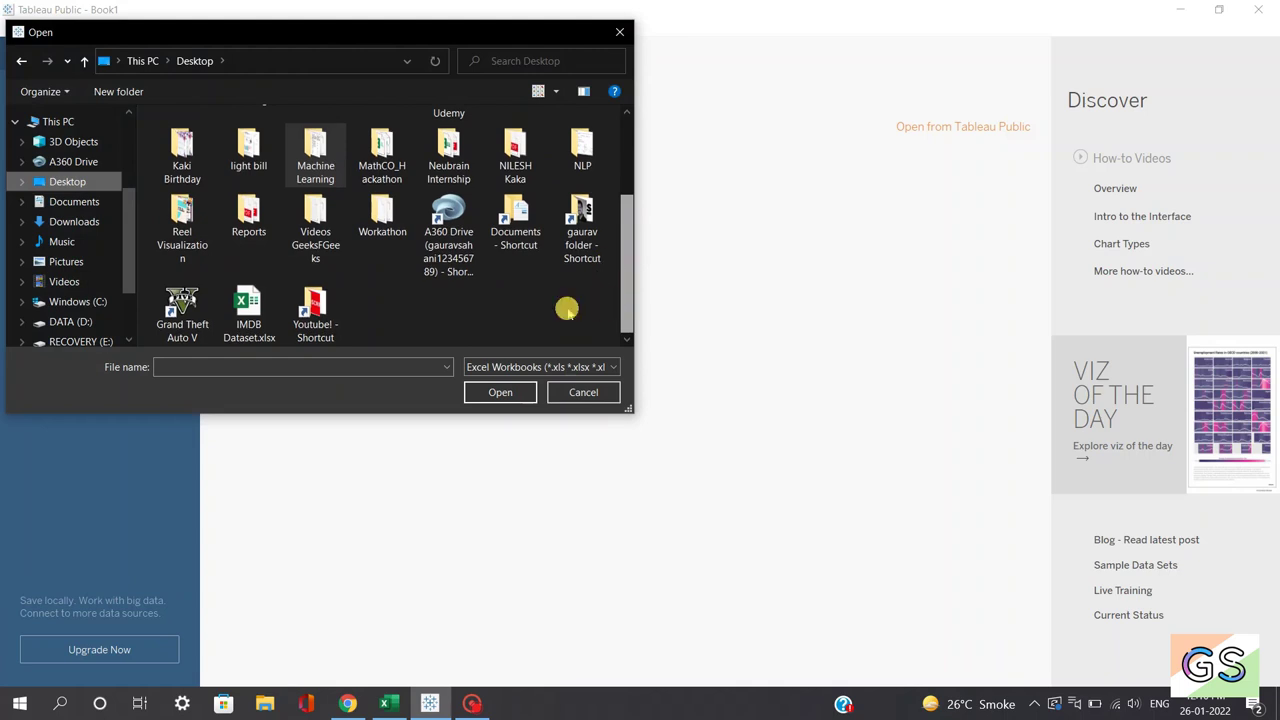
double_click(262, 320)
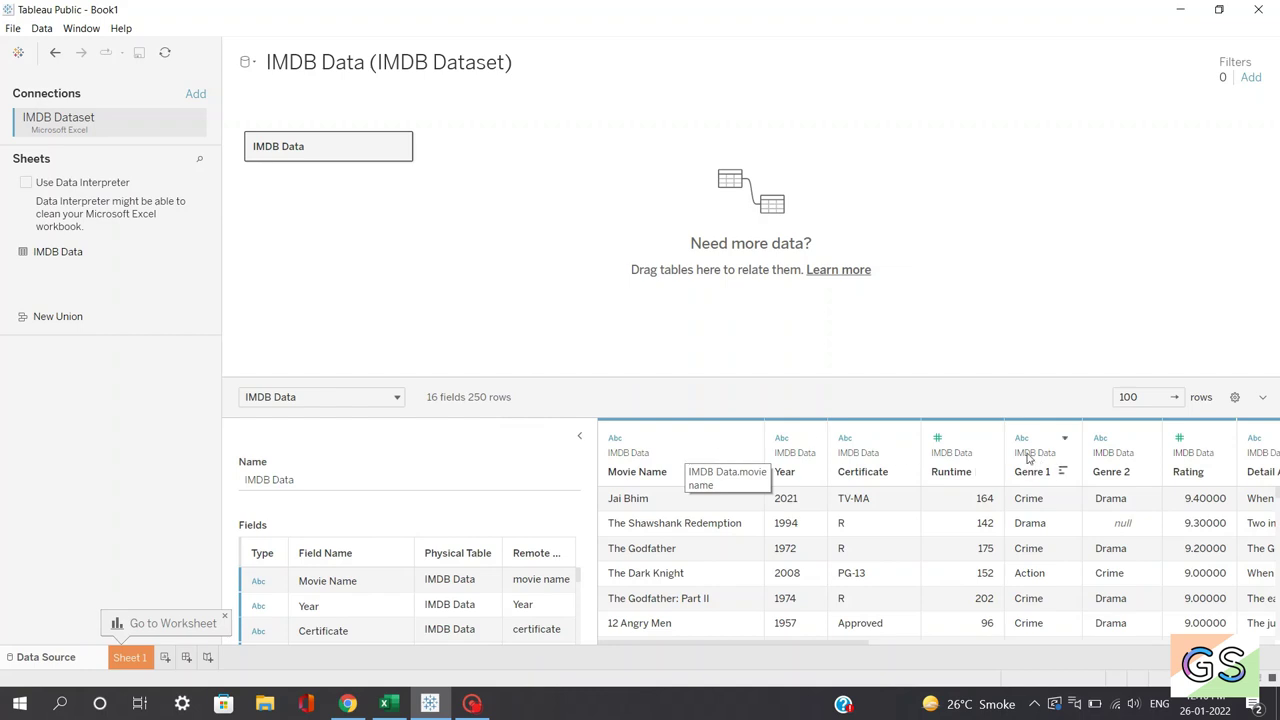
Enlarge the data preview grid of the IMDB Data table and set it to show 200 rows.
left_click_drag(670, 377, 712, 232)
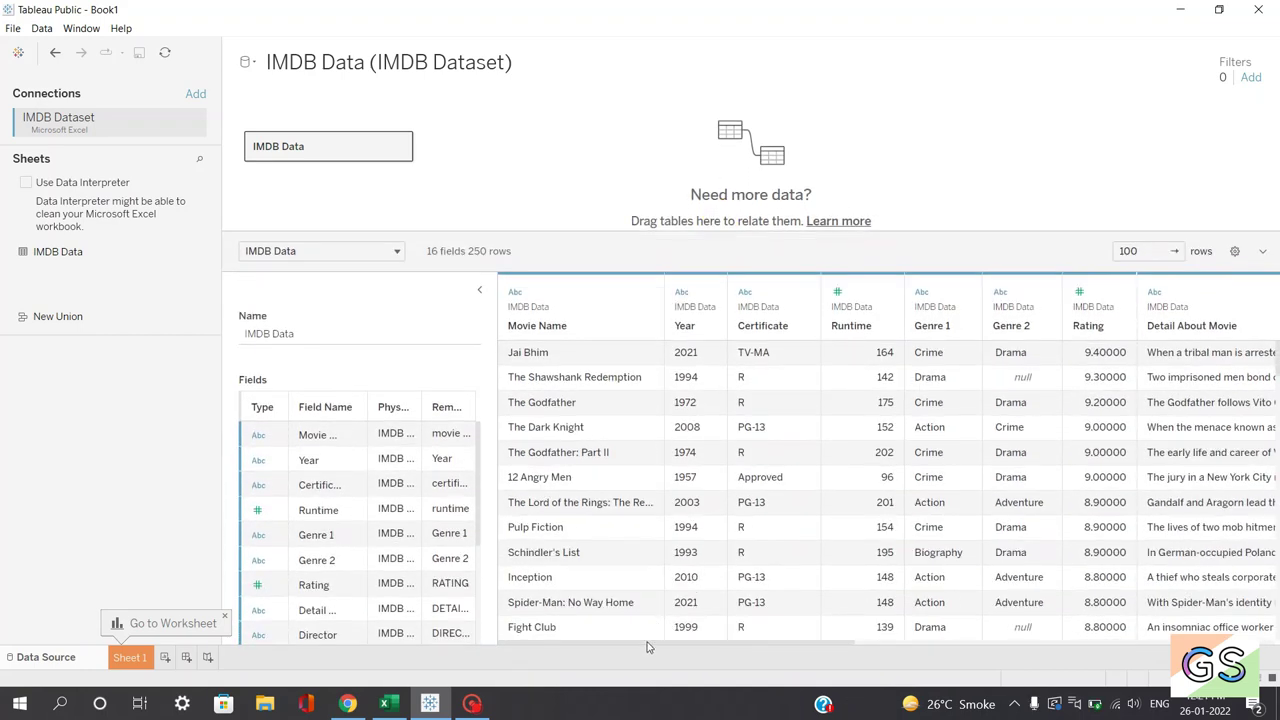
left_click_drag(646, 647, 1152, 640)
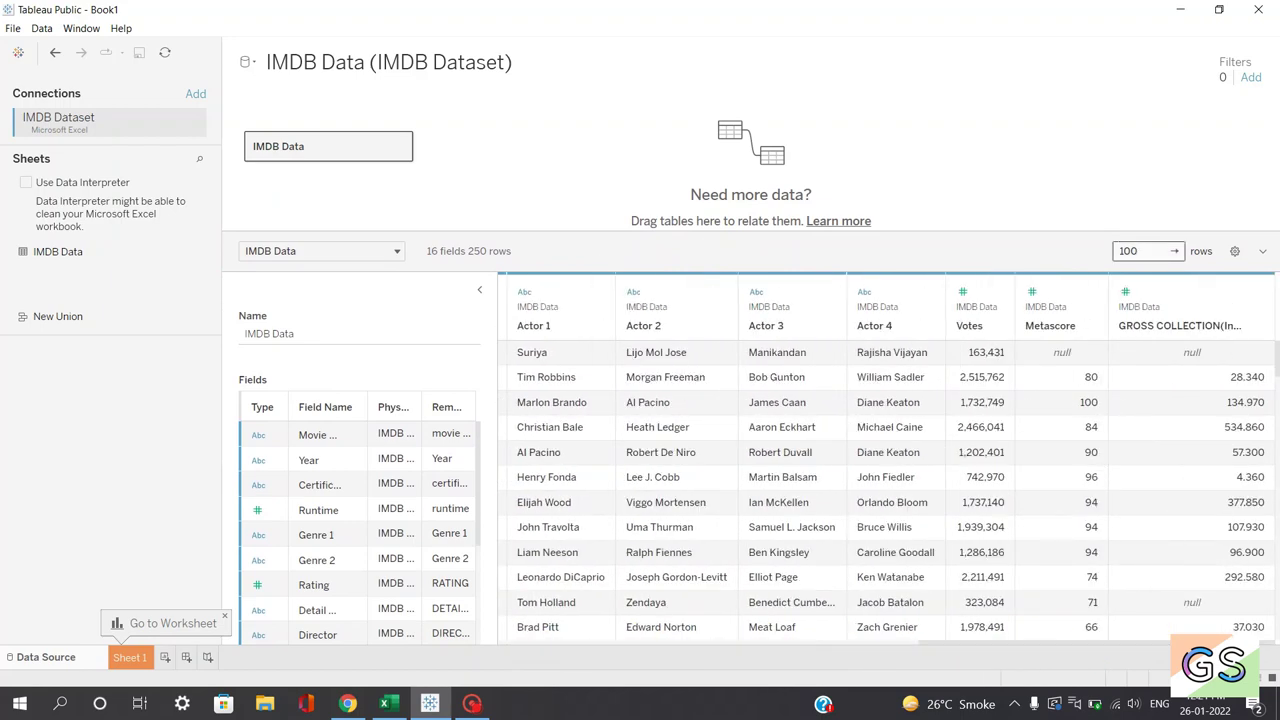
double_click(1130, 251)
key("BackSpace")
type("2")
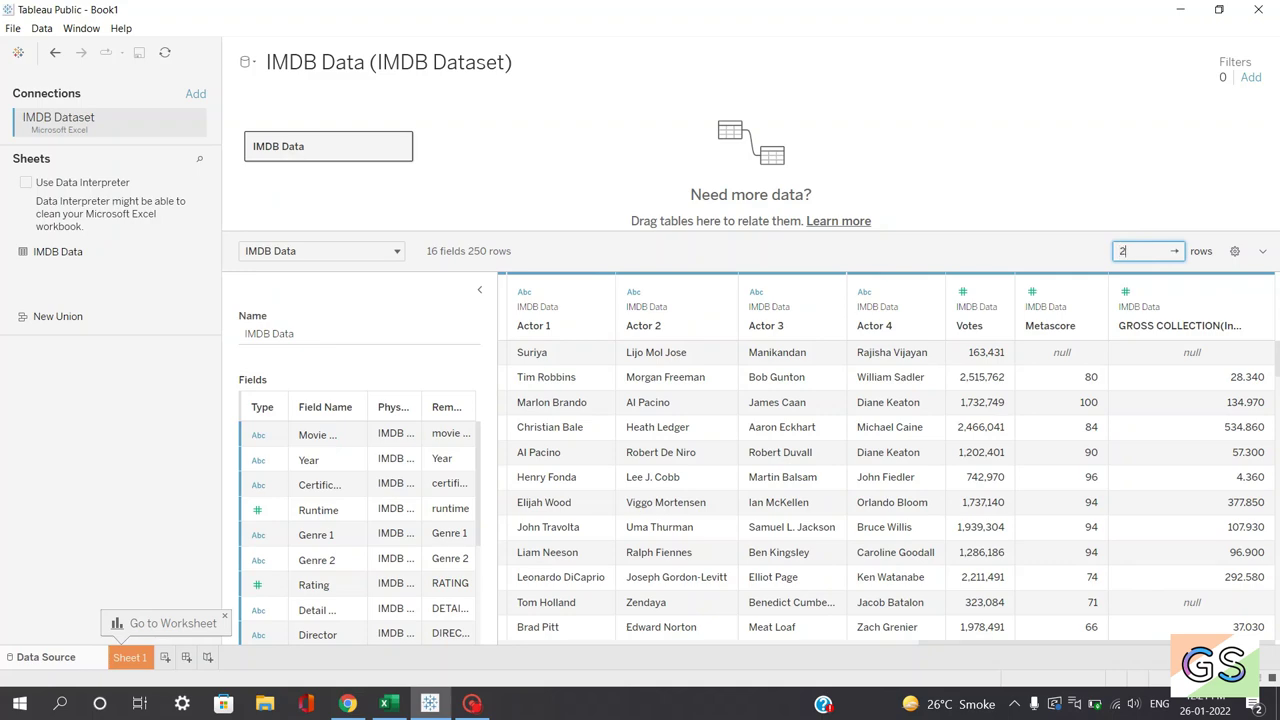
type("00")
key("Tab")
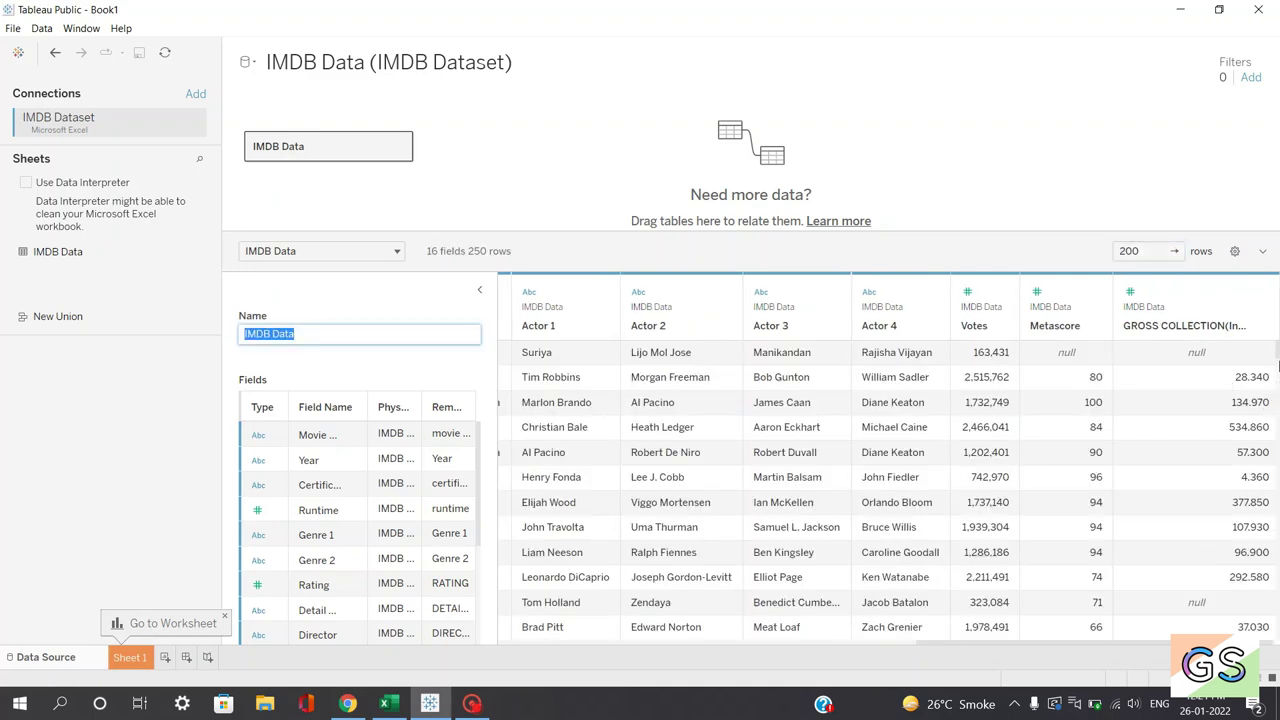
scroll(1268, 585, "down", 10)
scroll(1268, 585, "up", 10)
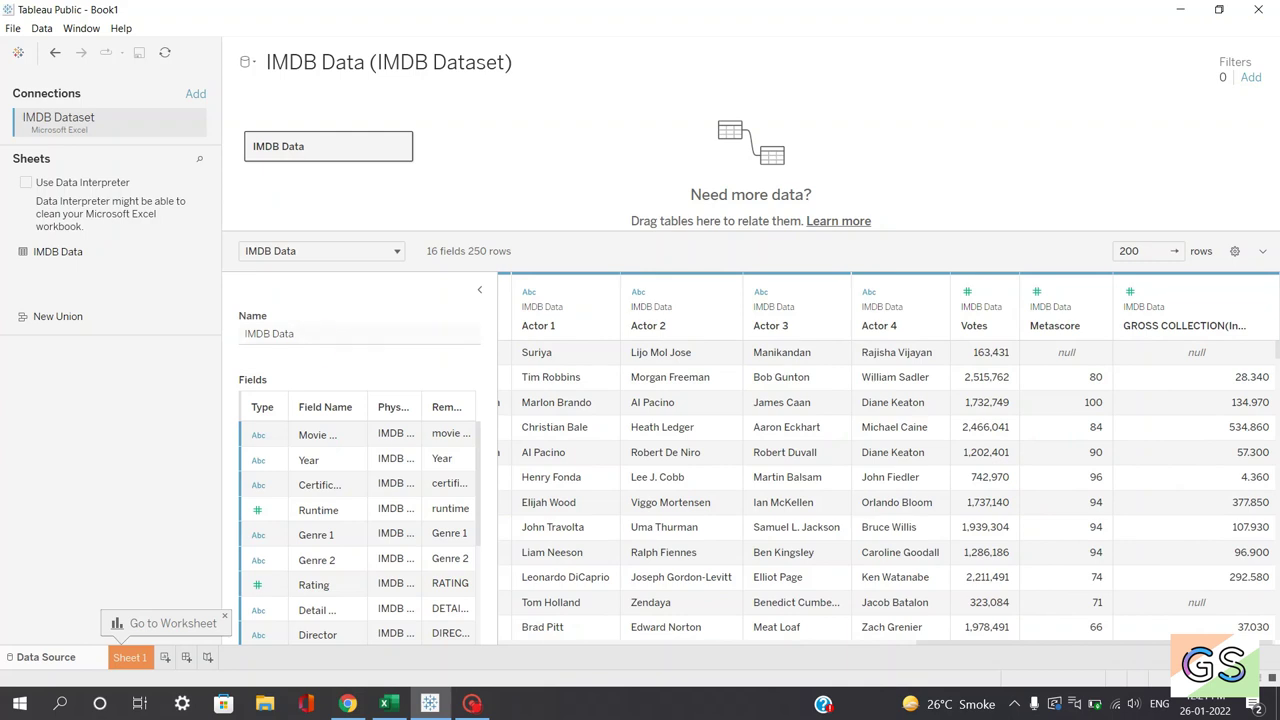
Open the data type choices for the Year field of the IMDB Data table.
left_click(335, 332)
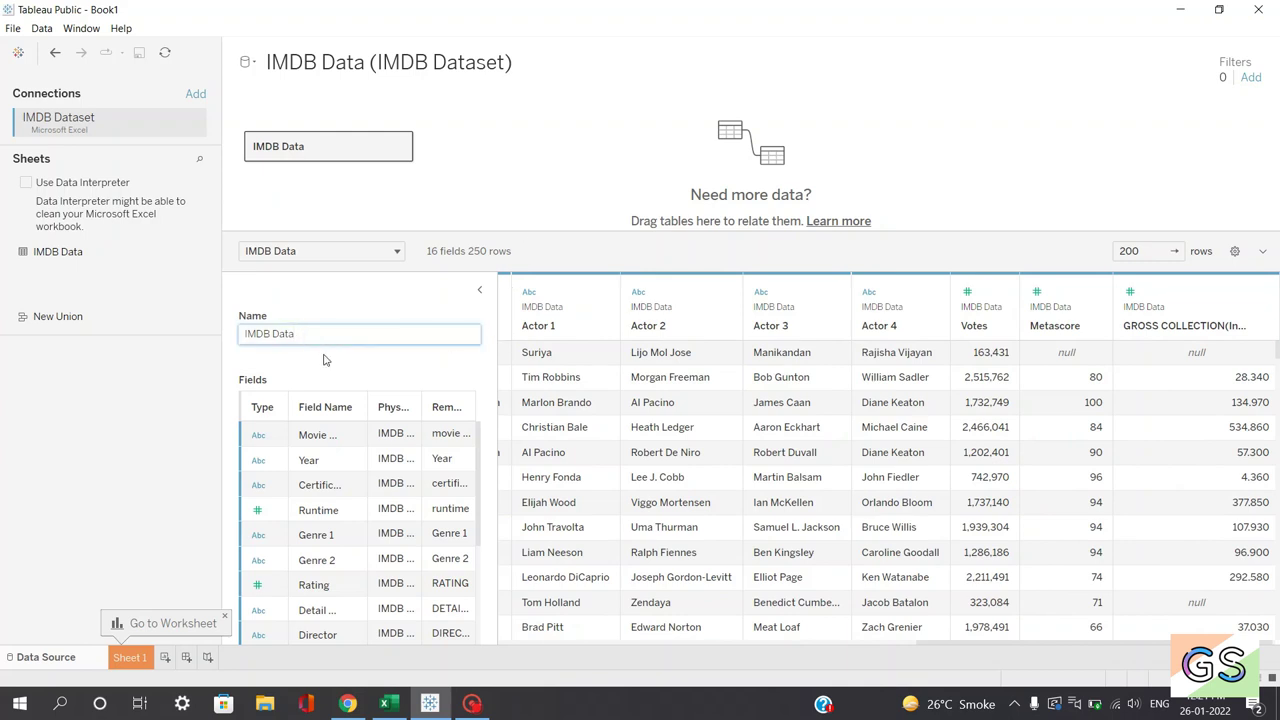
left_click(259, 461)
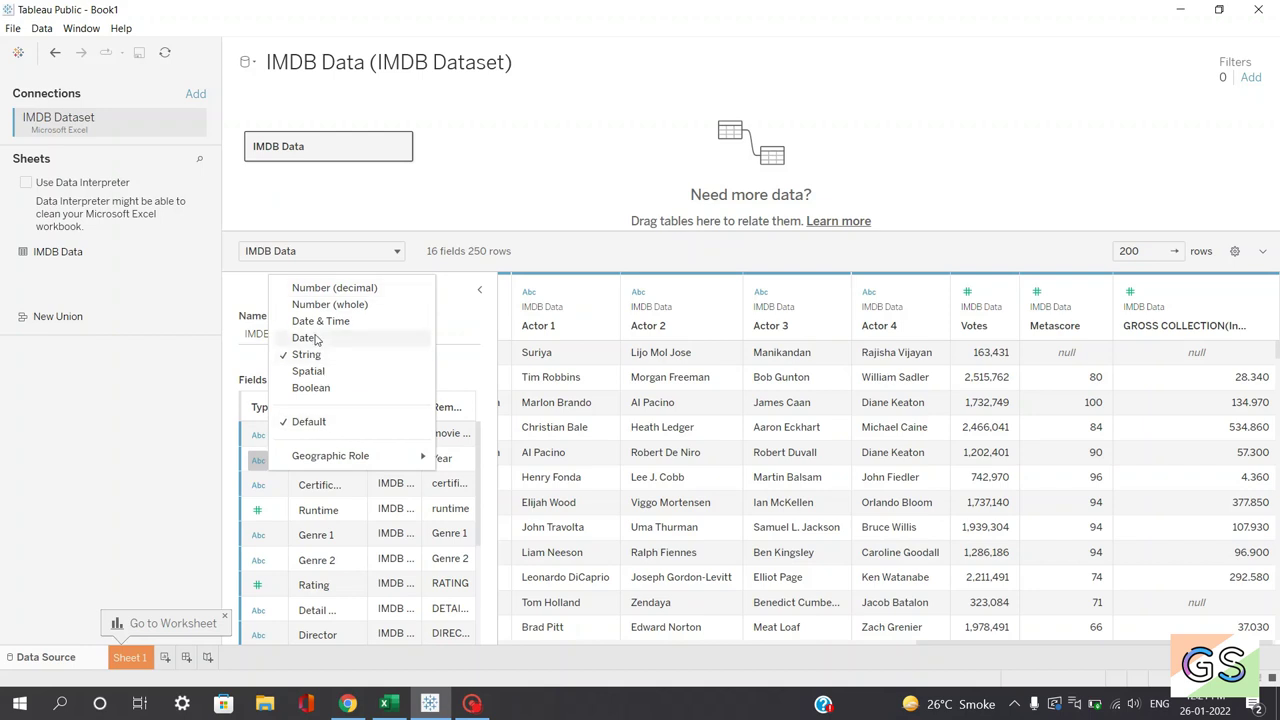
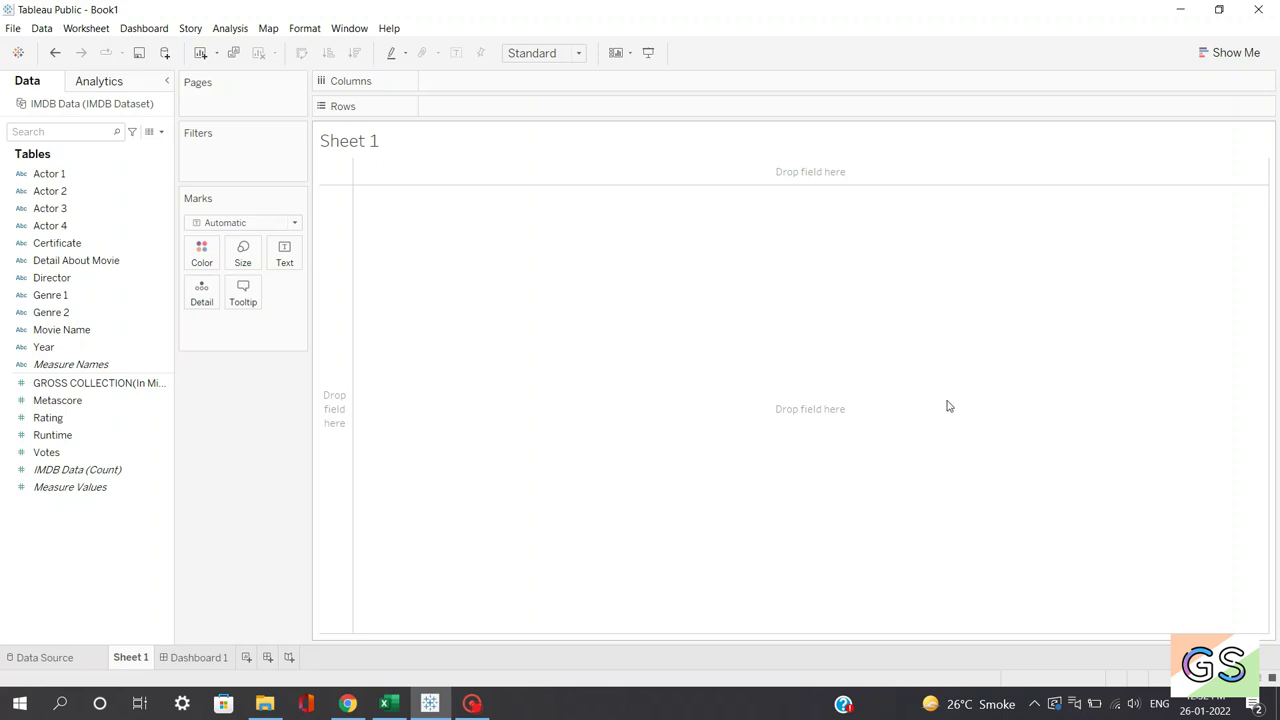
Look at the empty Dashboard 1 and return to Sheet 1.
left_click(222, 662)
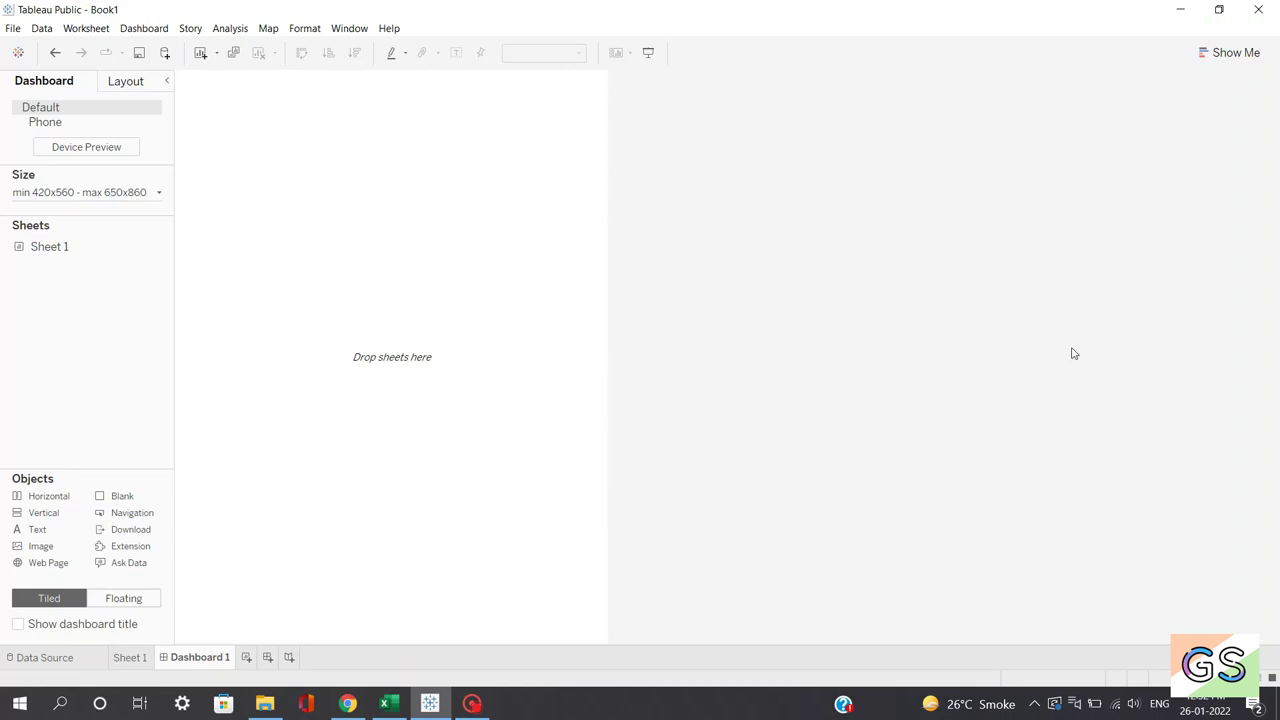
left_click(130, 657)
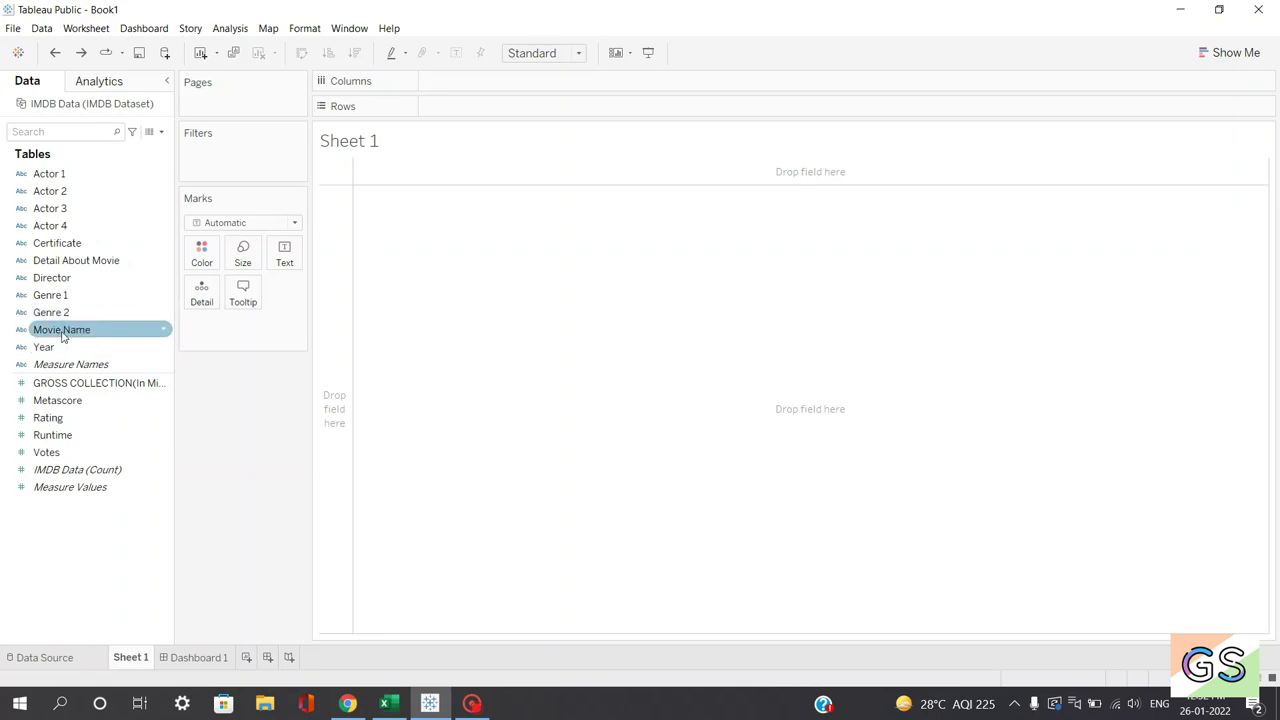
Build a bar chart on Sheet 1 with Movie Name as columns and Rating as rows, and look through its bars.
mouse_move(62, 337)
left_mouse_down()
mouse_move(486, 234)
mouse_move(466, 71)
mouse_move(457, 89)
left_mouse_up()
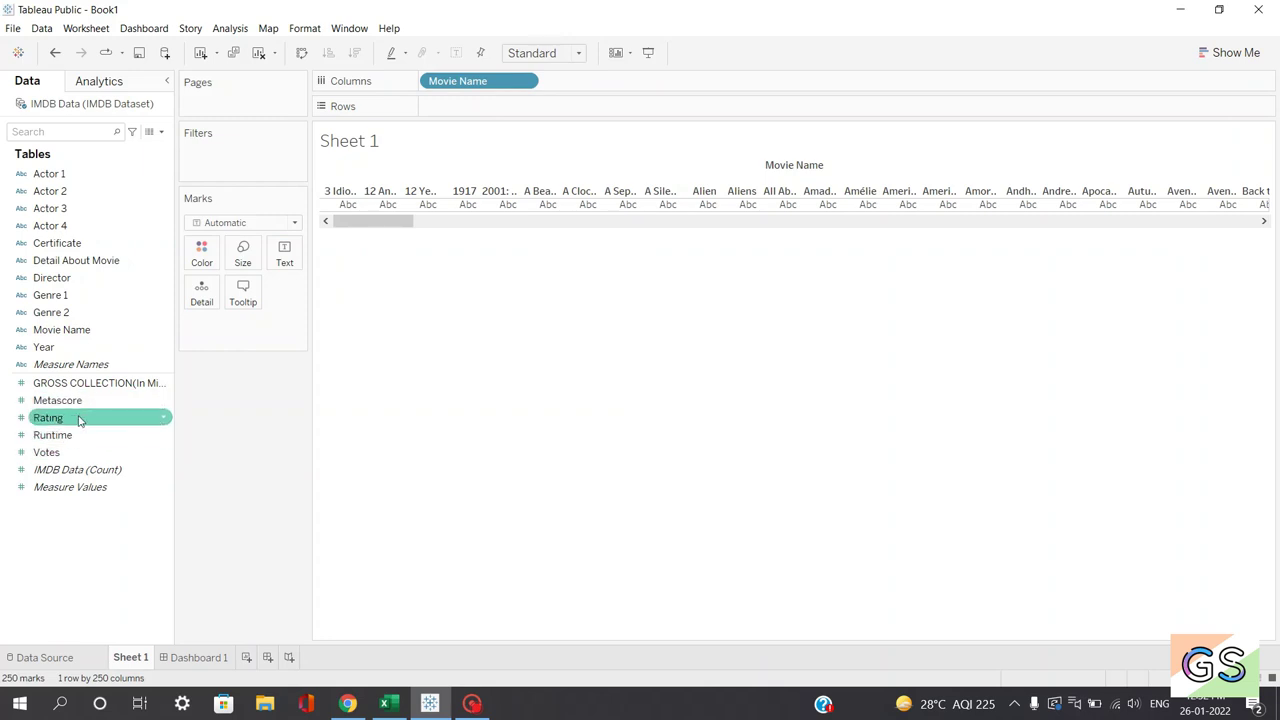
mouse_move(77, 417)
left_mouse_down()
mouse_move(205, 420)
mouse_move(526, 140)
mouse_move(472, 107)
left_mouse_up()
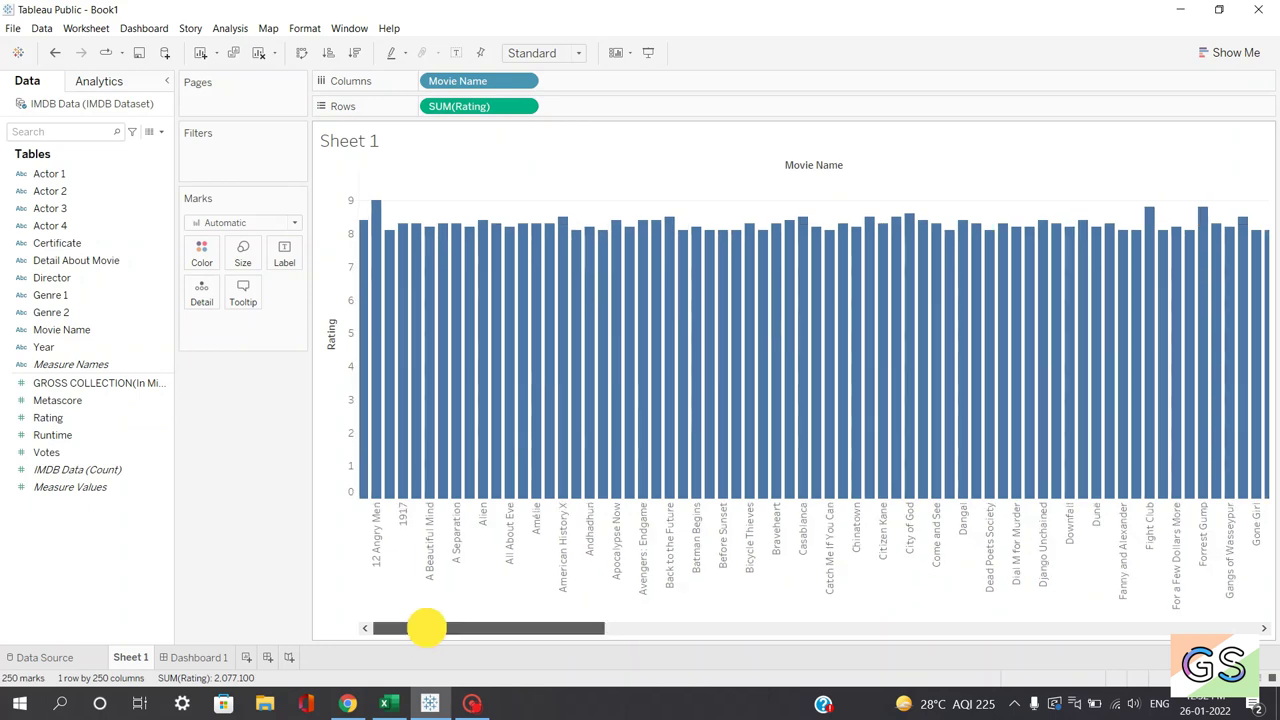
left_click_drag(429, 628, 471, 600)
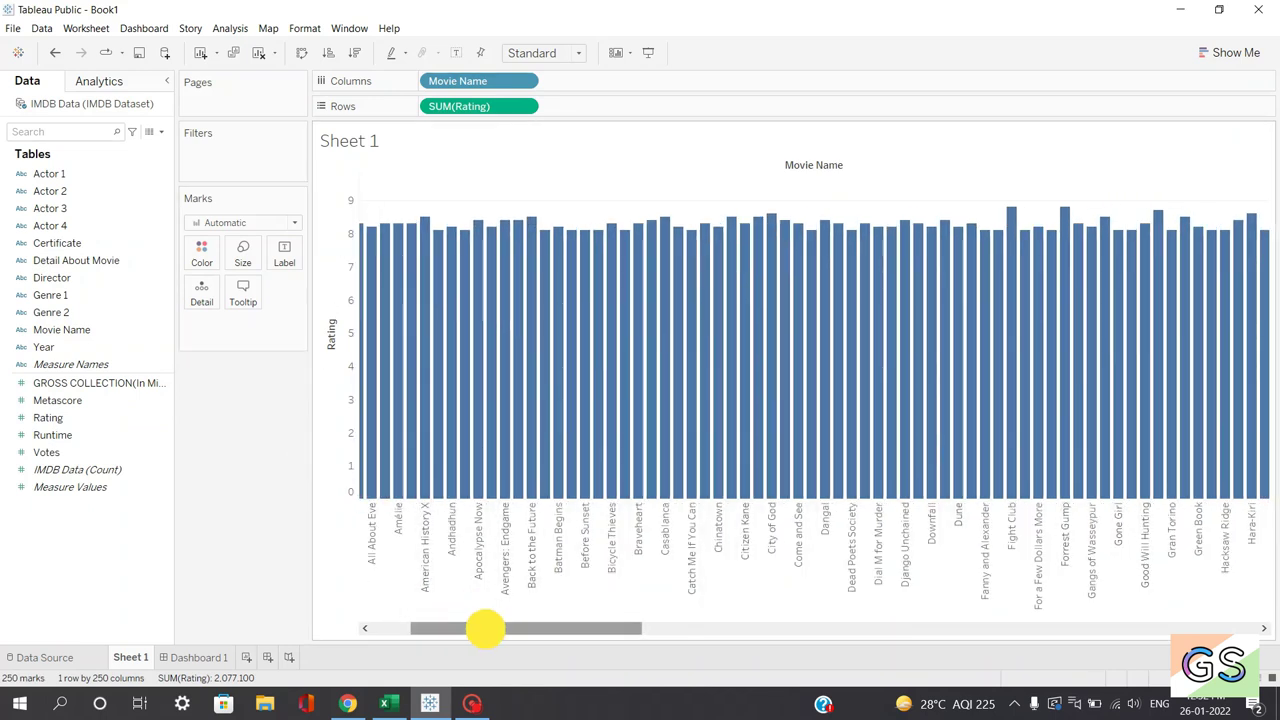
left_click_drag(486, 626, 417, 588)
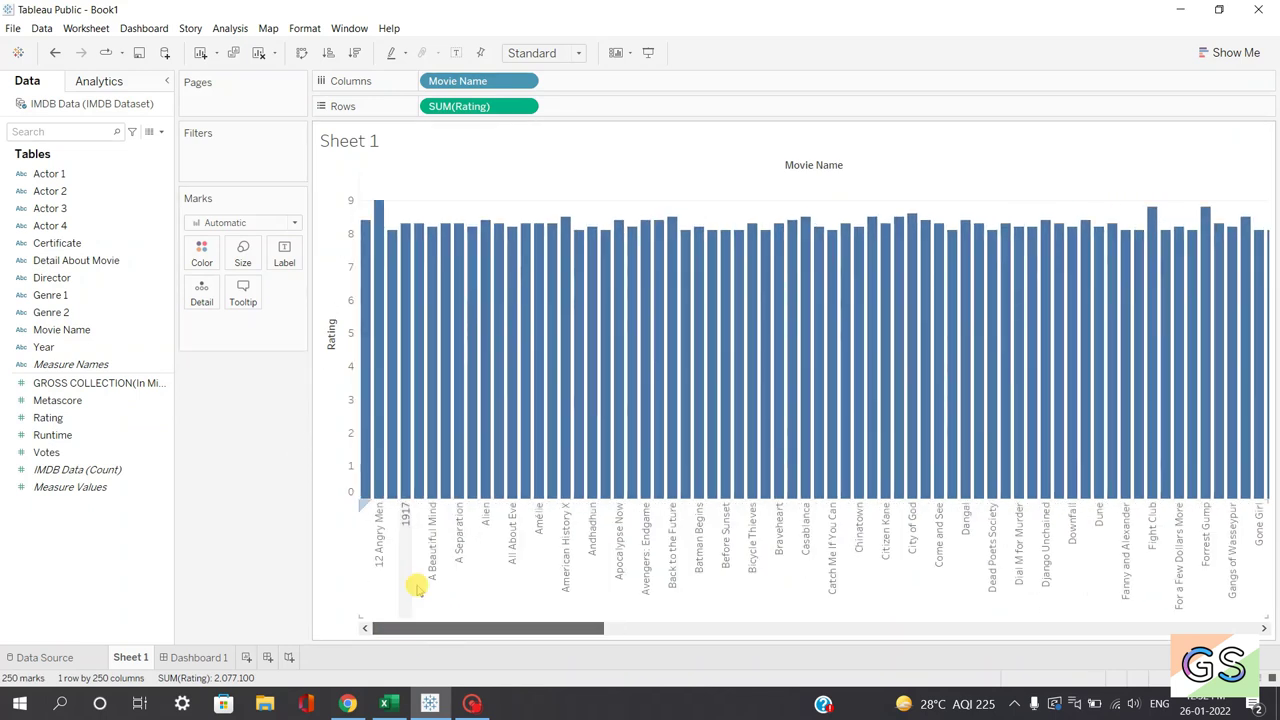
Swap the rows and columns of the Sheet 1 bar chart and check the ratings of individual movies.
left_click(302, 53)
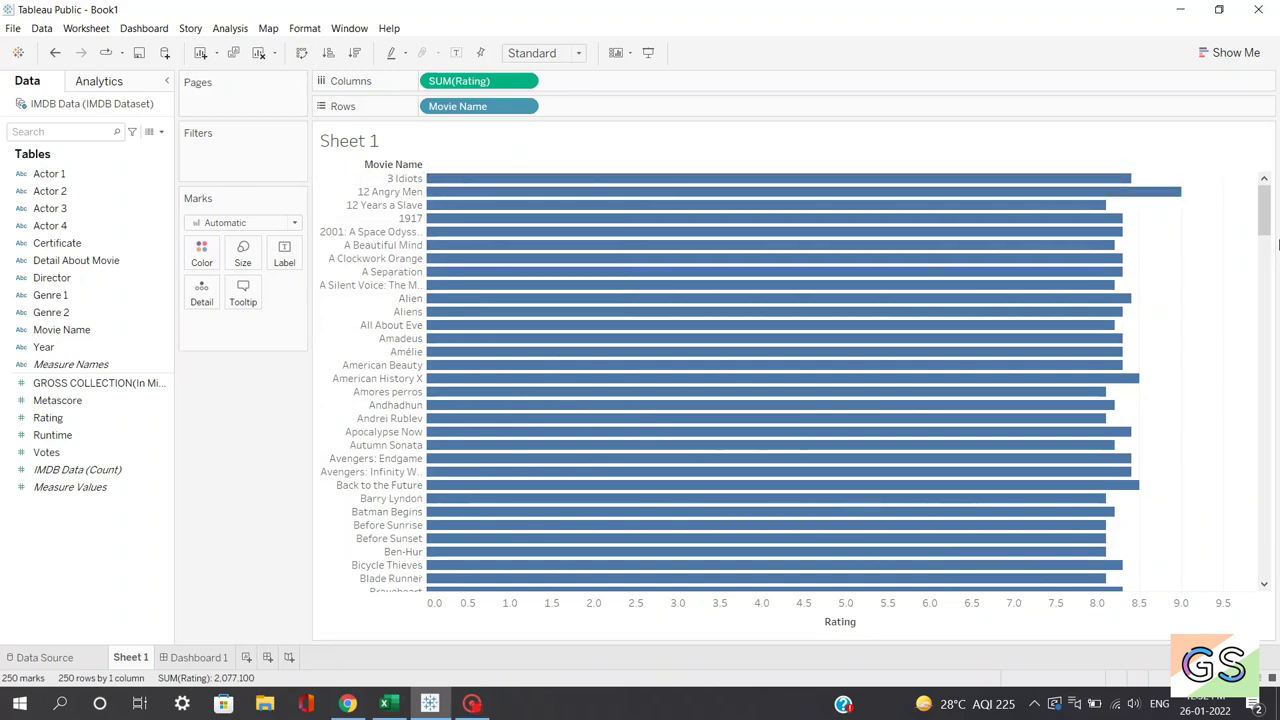
left_click(1262, 272)
left_click_drag(1262, 272, 1269, 214)
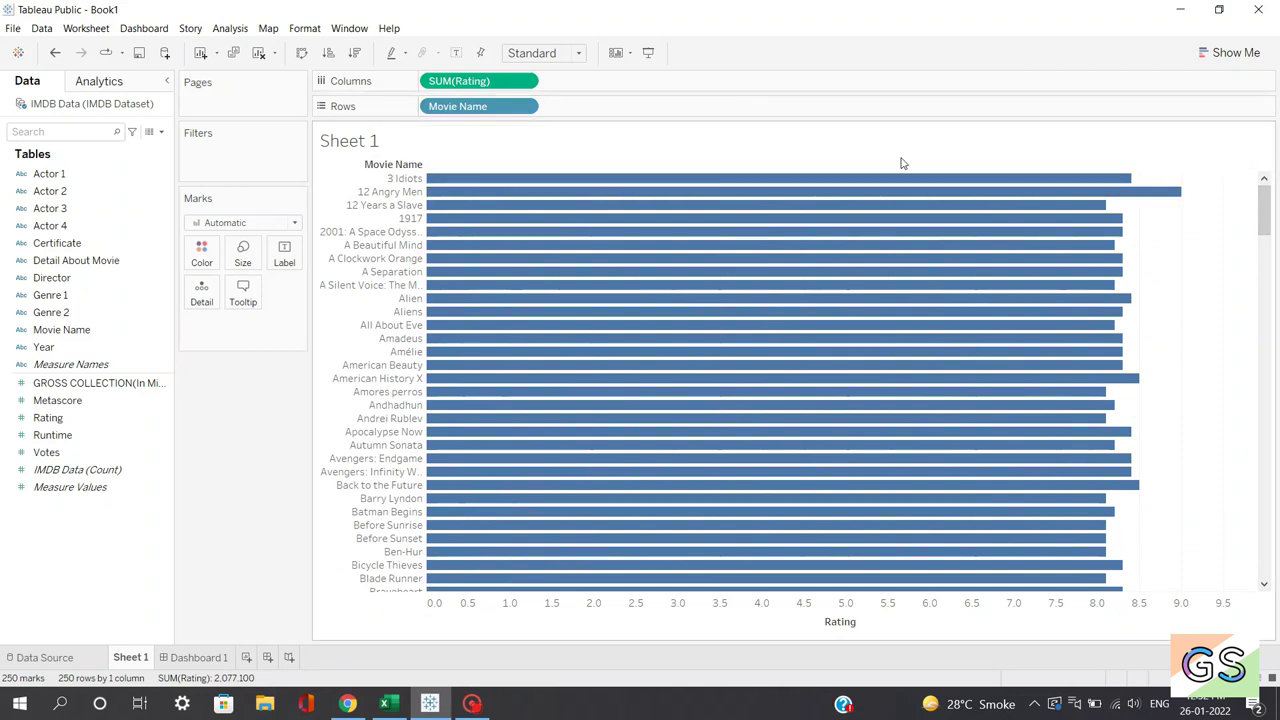
mouse_move(1046, 188)
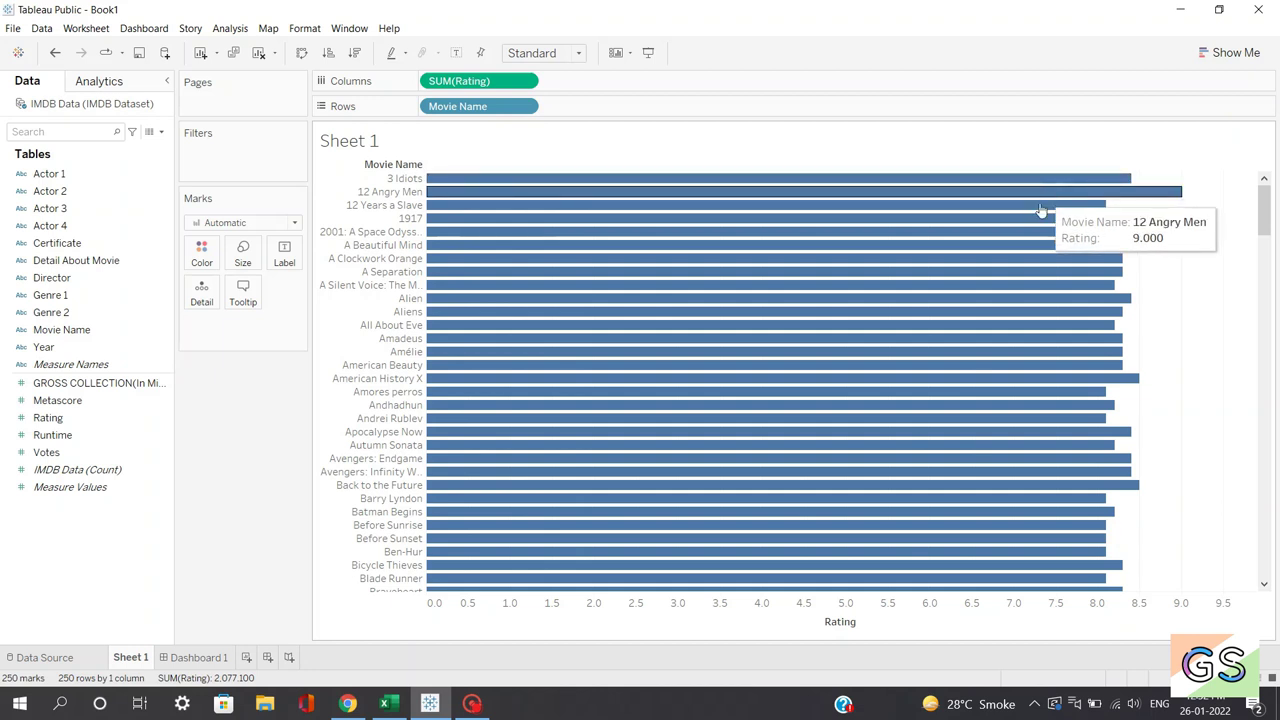
mouse_move(1040, 216)
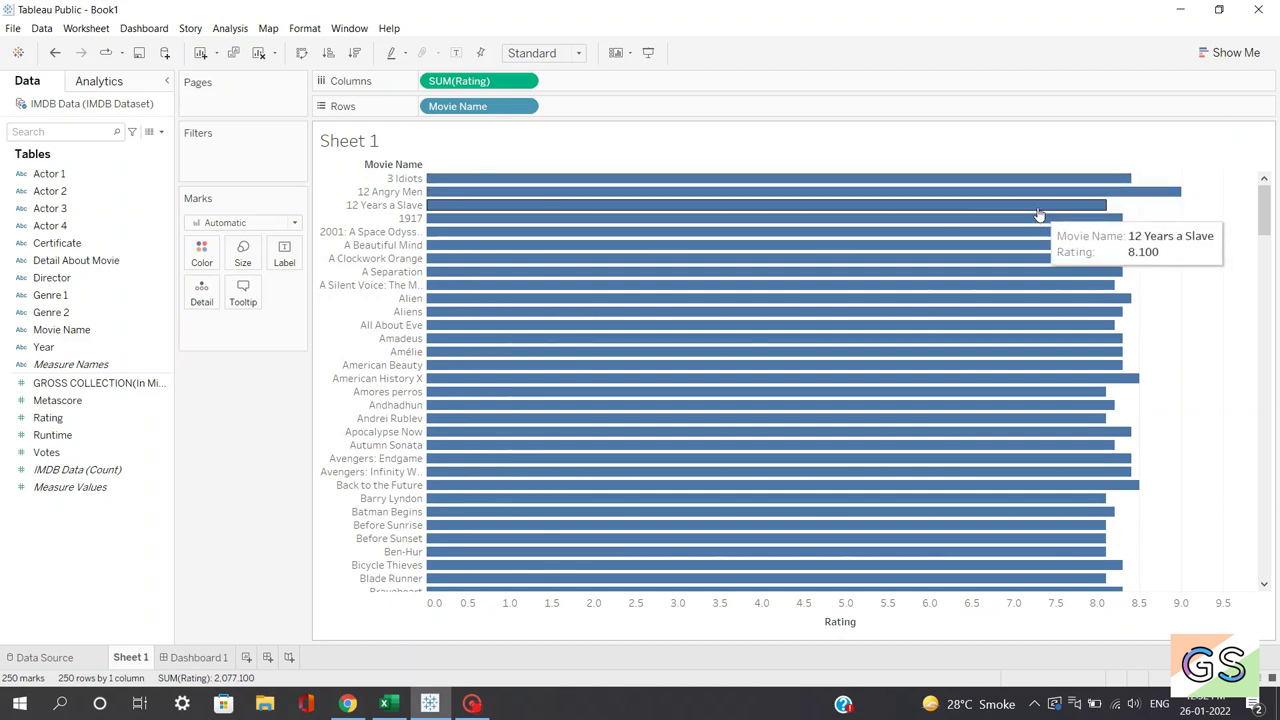
Sort Movie Name by the Rating field with Sum aggregation in descending order.
left_click(525, 107)
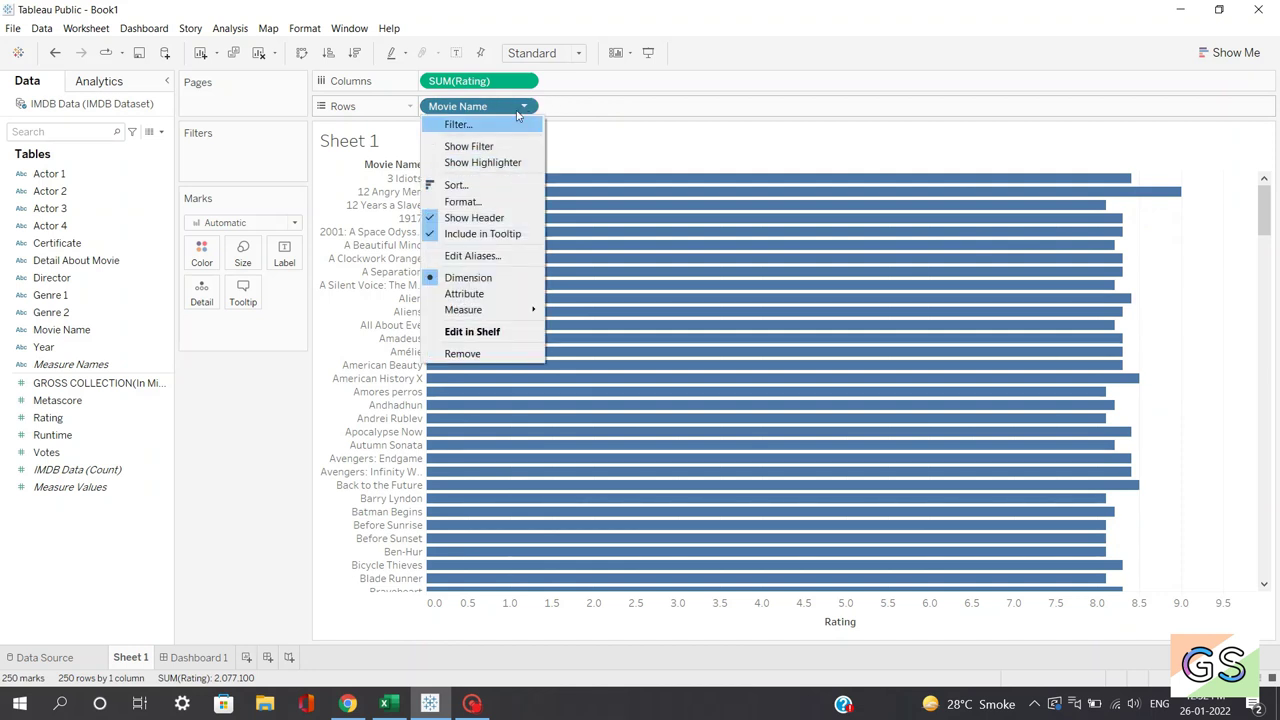
left_click(519, 107)
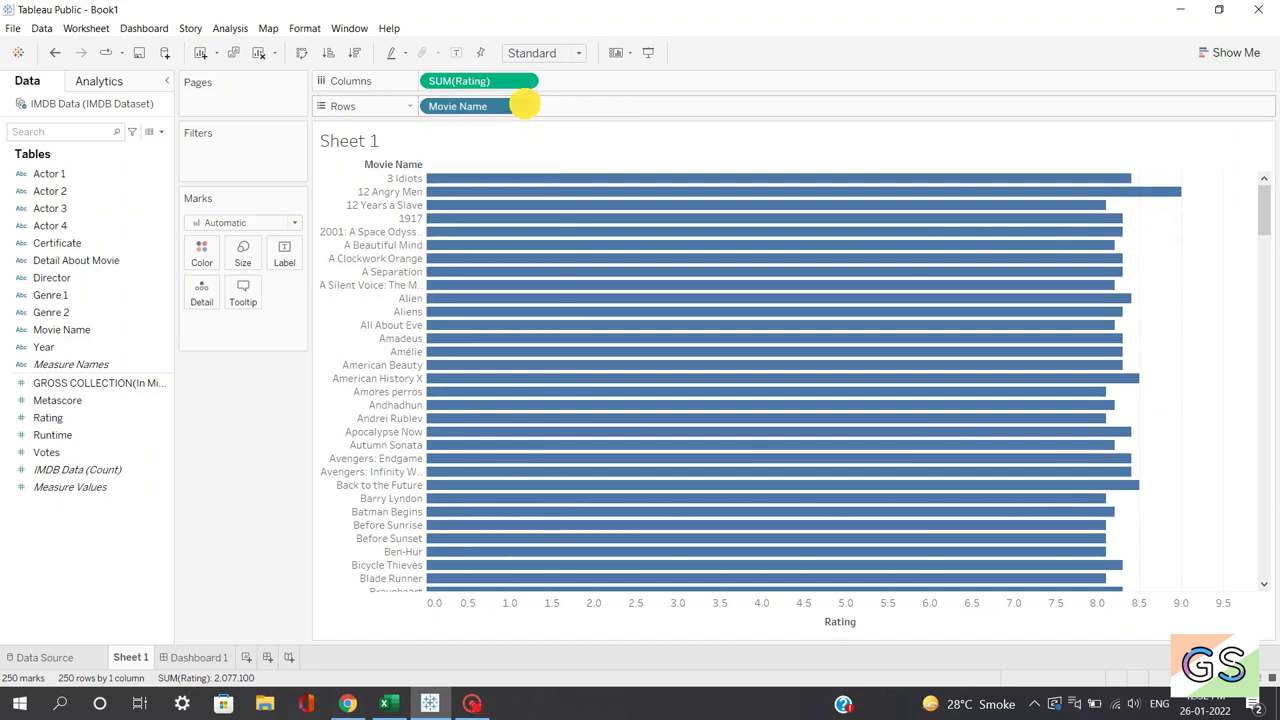
left_click(527, 107)
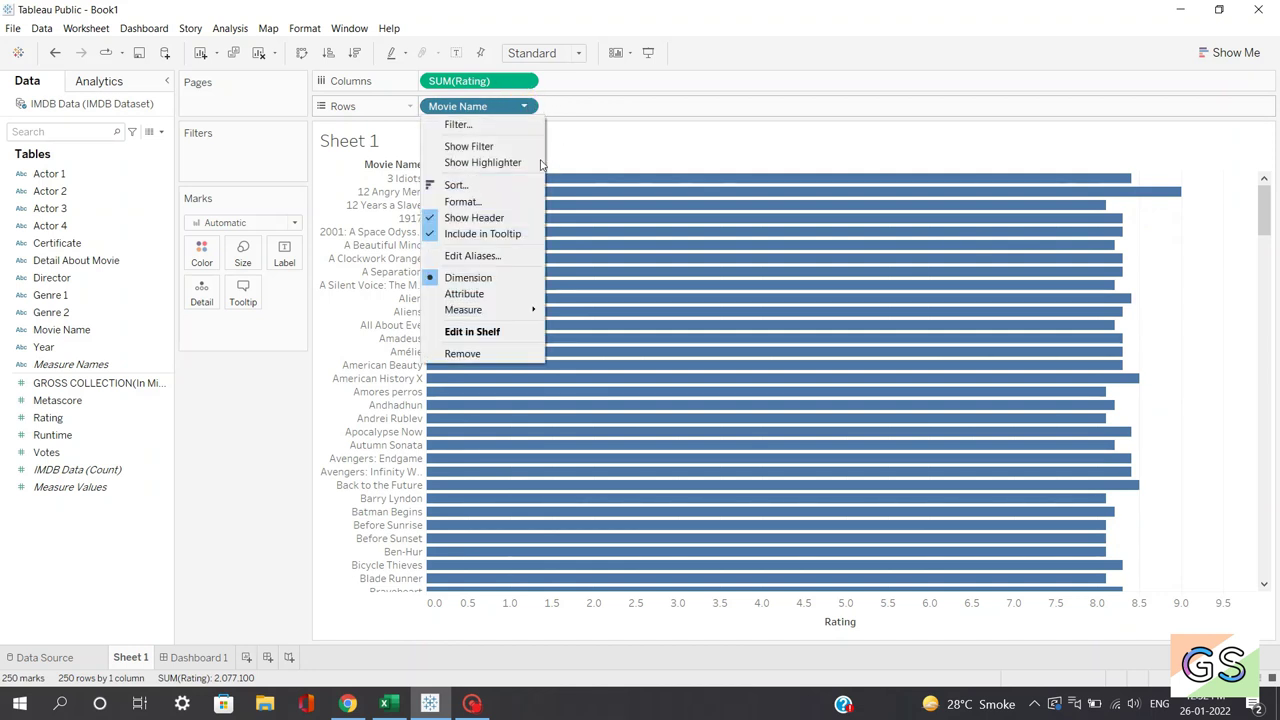
left_click(457, 185)
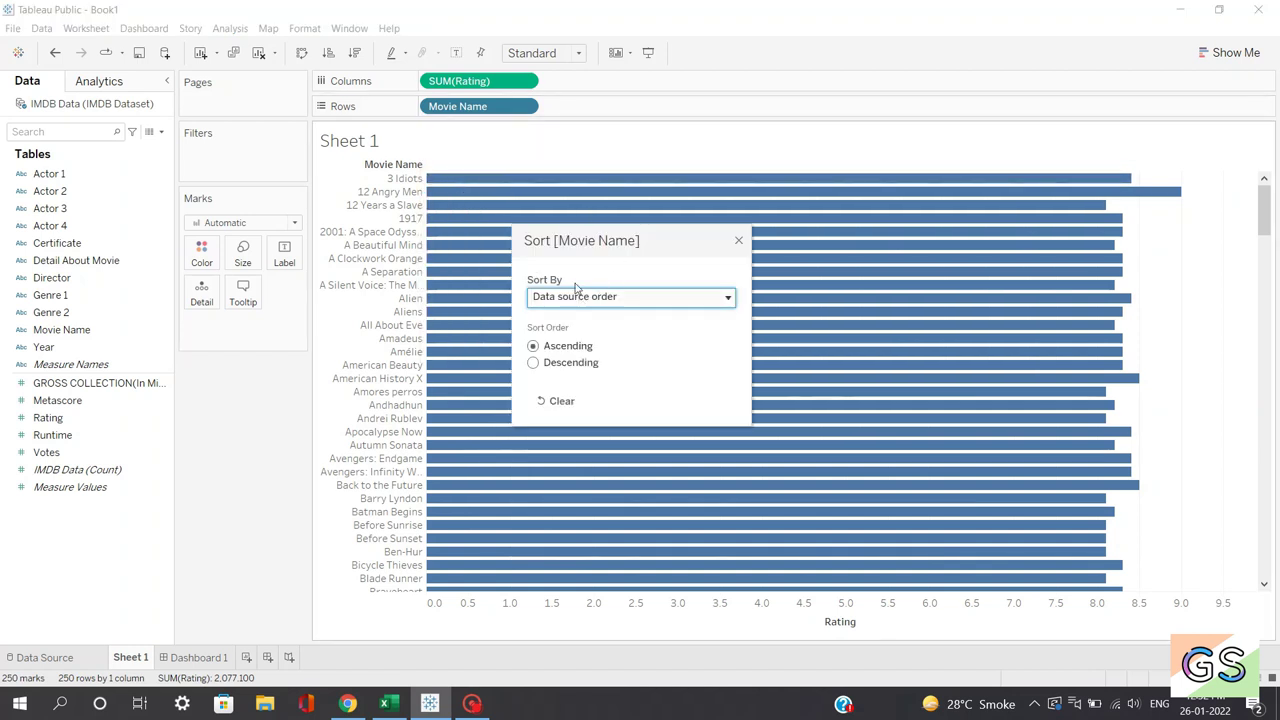
left_click(565, 293)
left_click(551, 343)
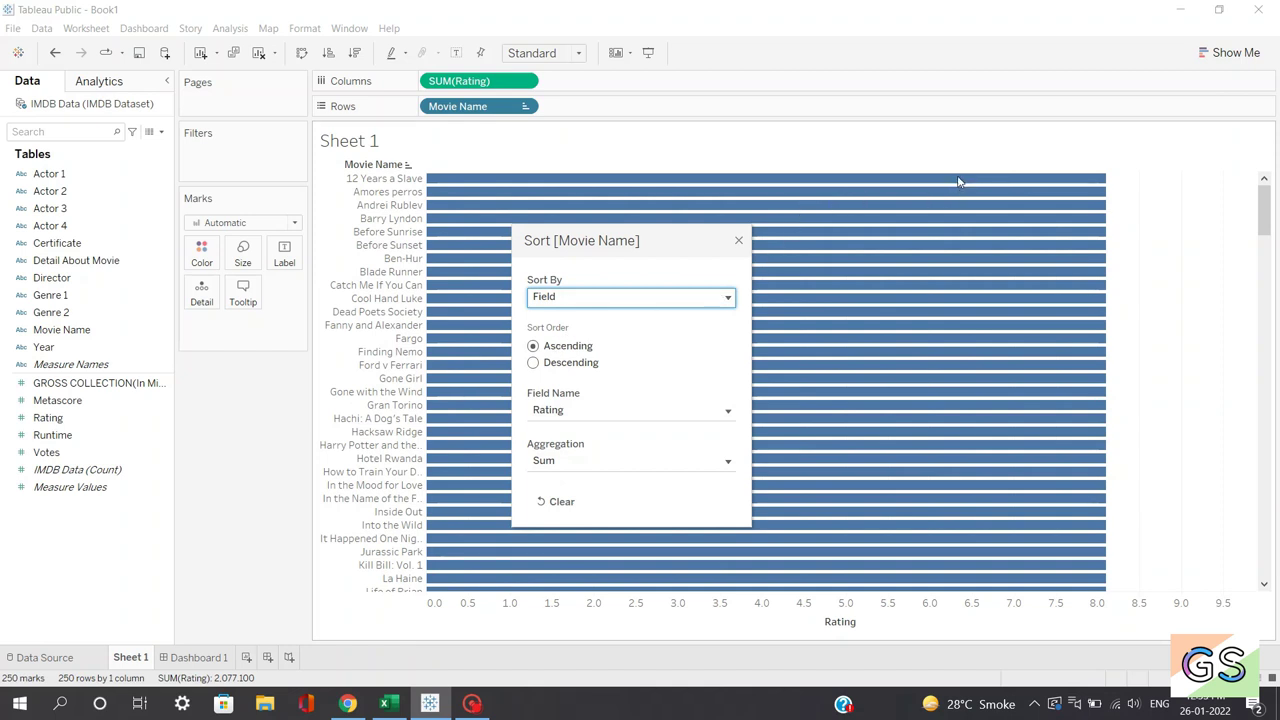
left_click(533, 363)
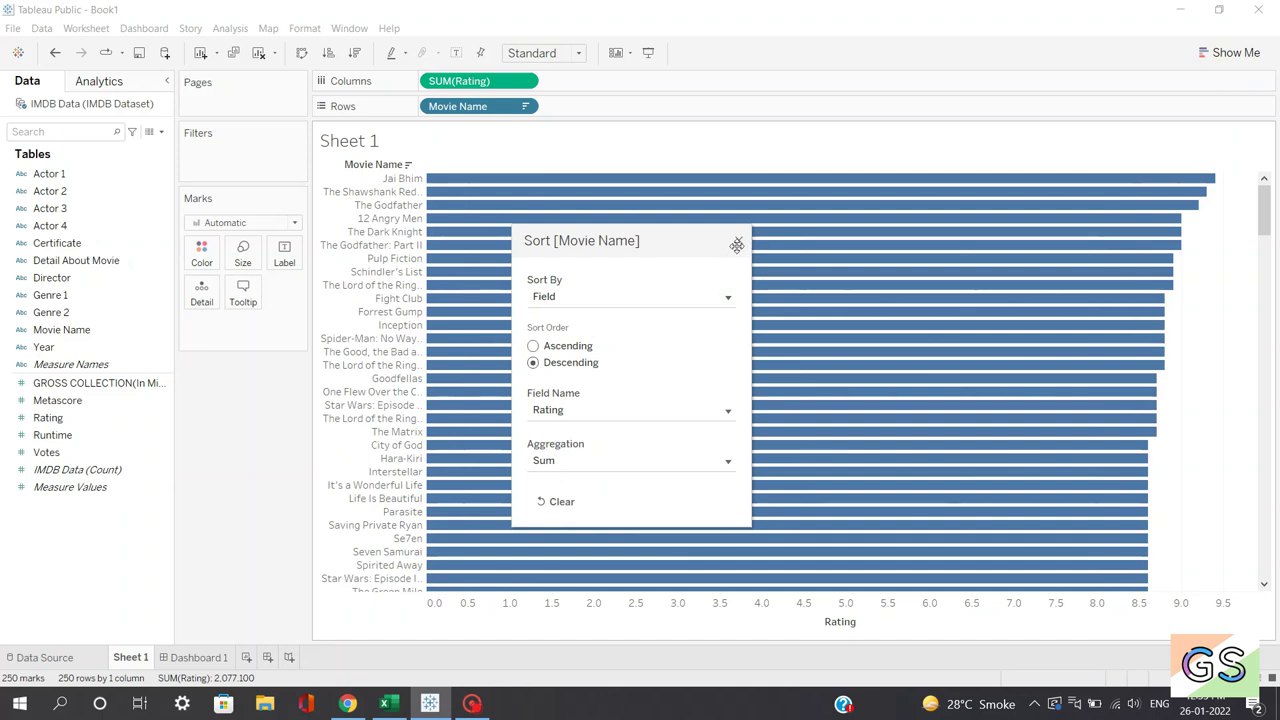
left_click(738, 241)
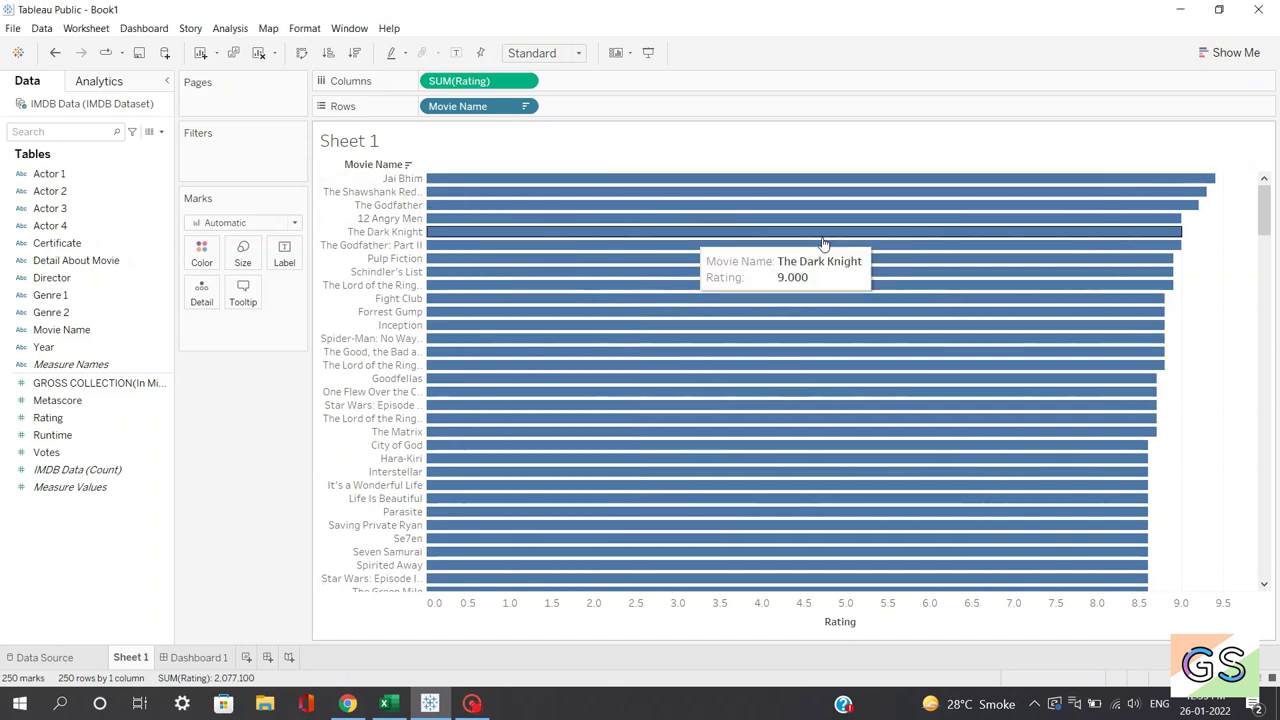
Check the ratings of the first and last movies in the sorted bar chart.
mouse_move(1212, 180)
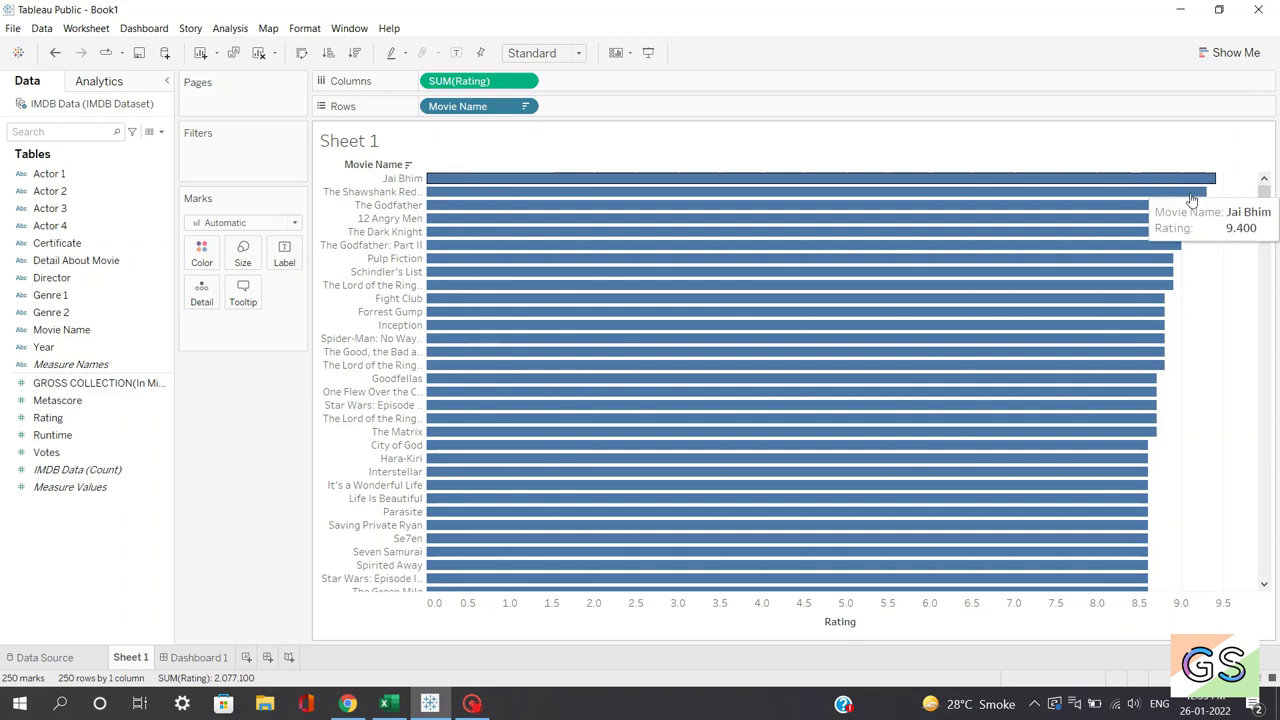
left_click_drag(1266, 177, 1245, 592)
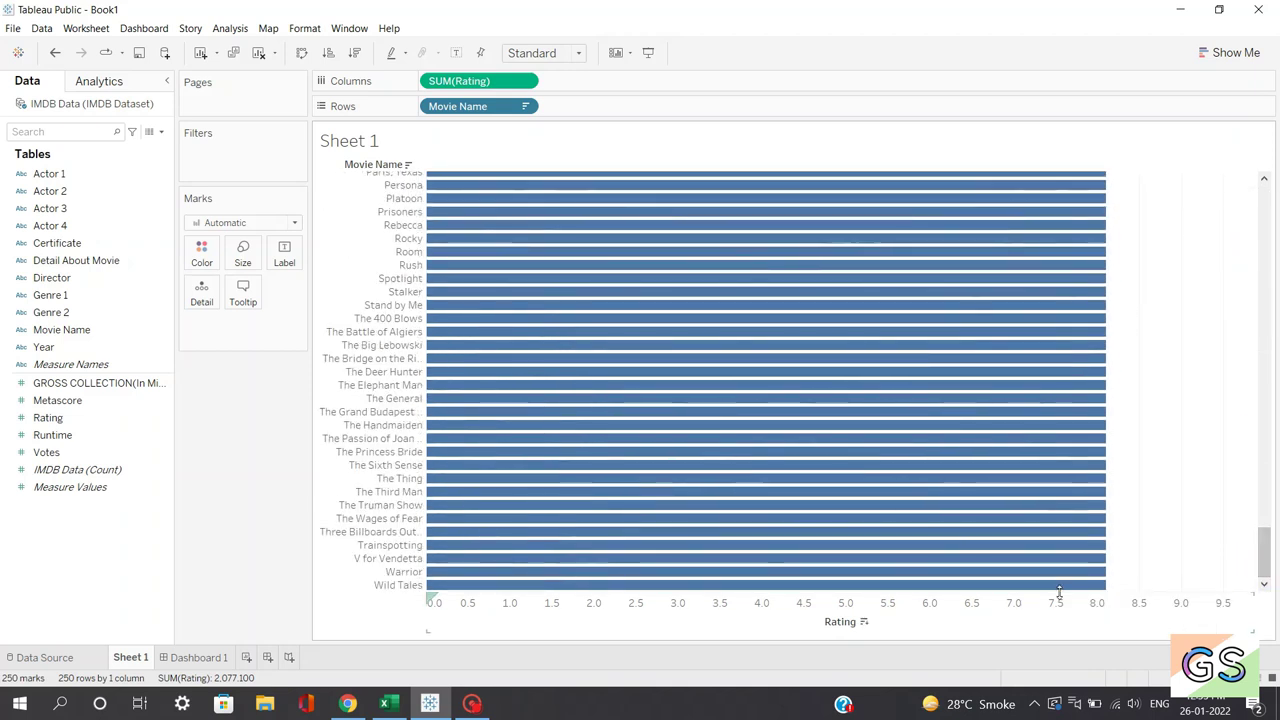
mouse_move(1067, 594)
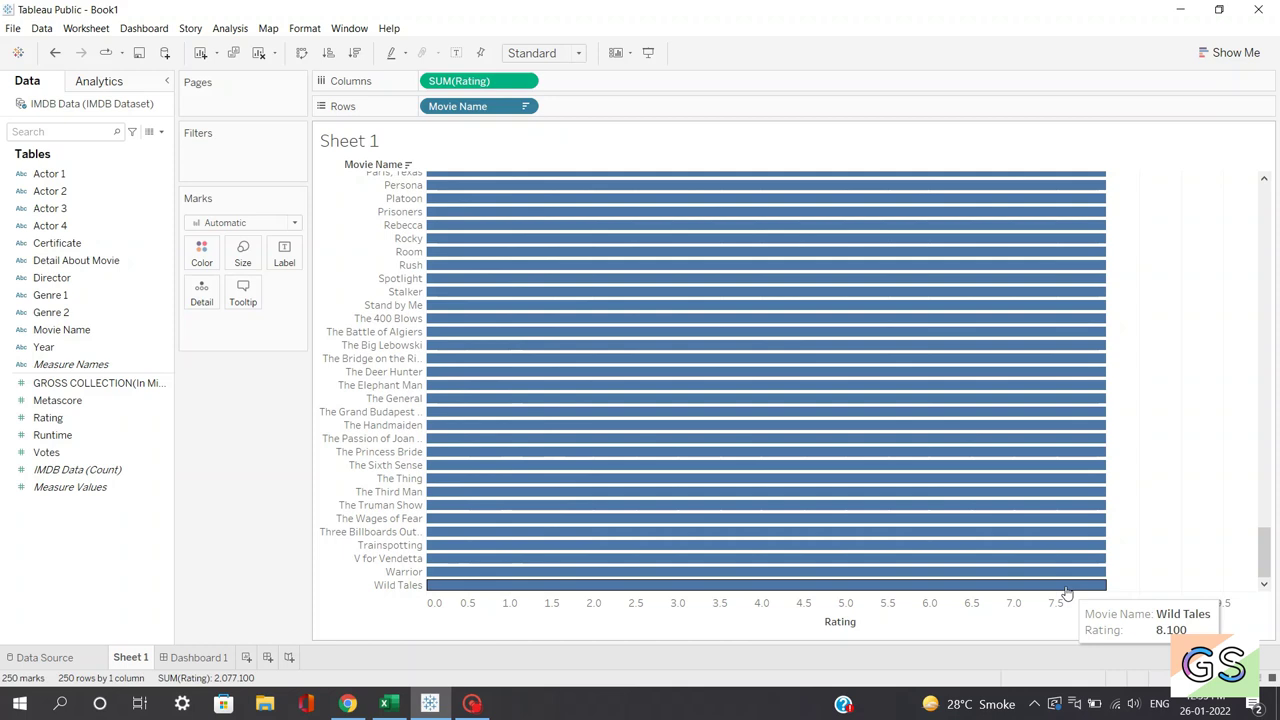
left_click_drag(1262, 551, 1263, 176)
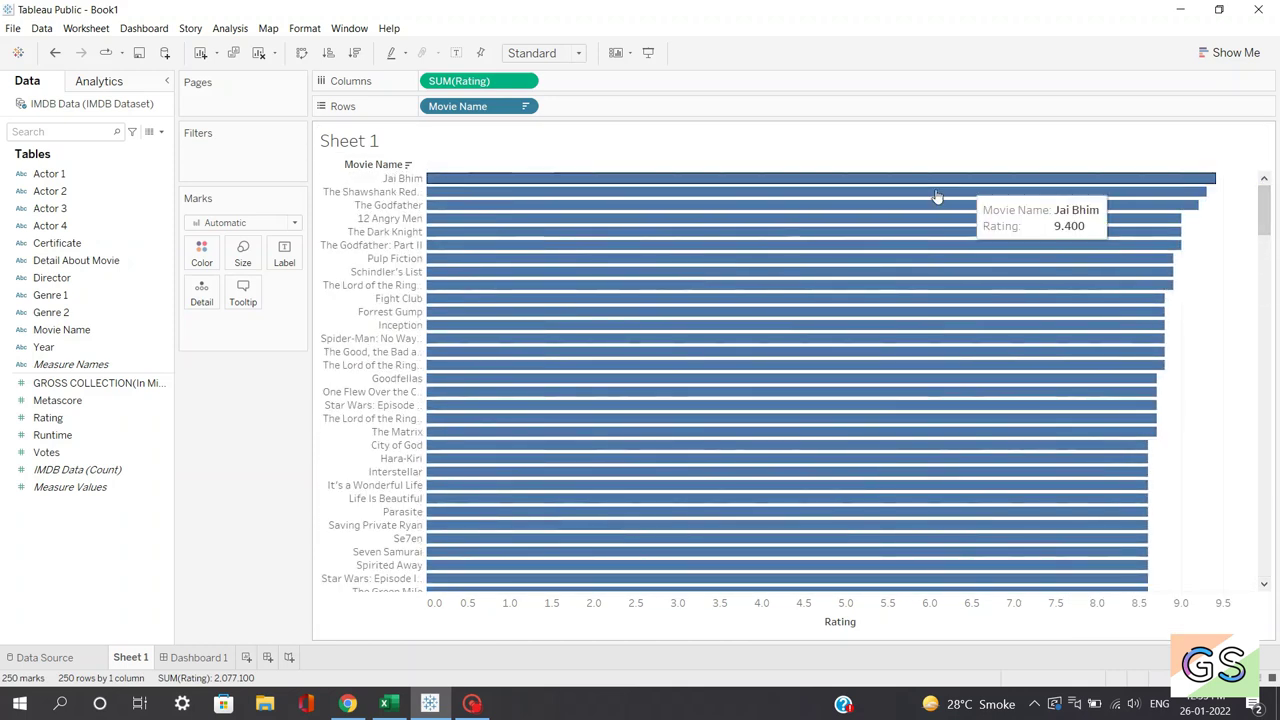
mouse_move(883, 205)
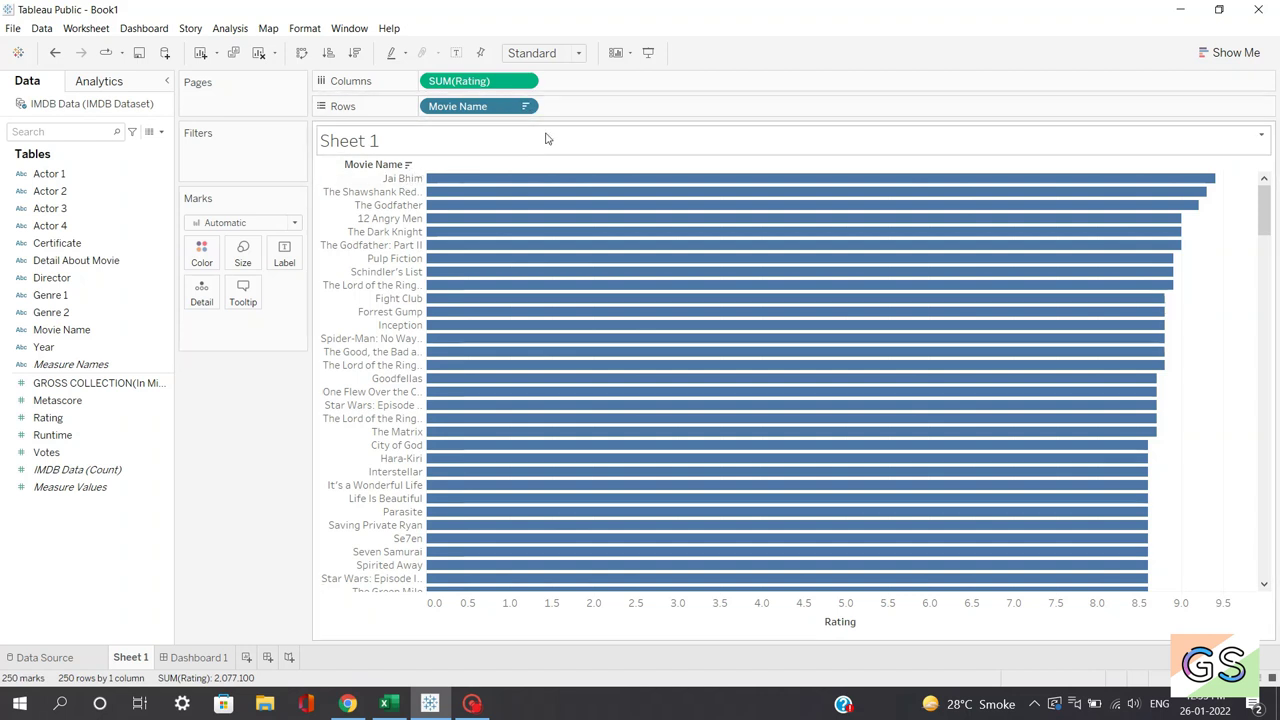
Filter Movie Name to the top 10 by field, using the sum of Rating.
left_click(525, 107)
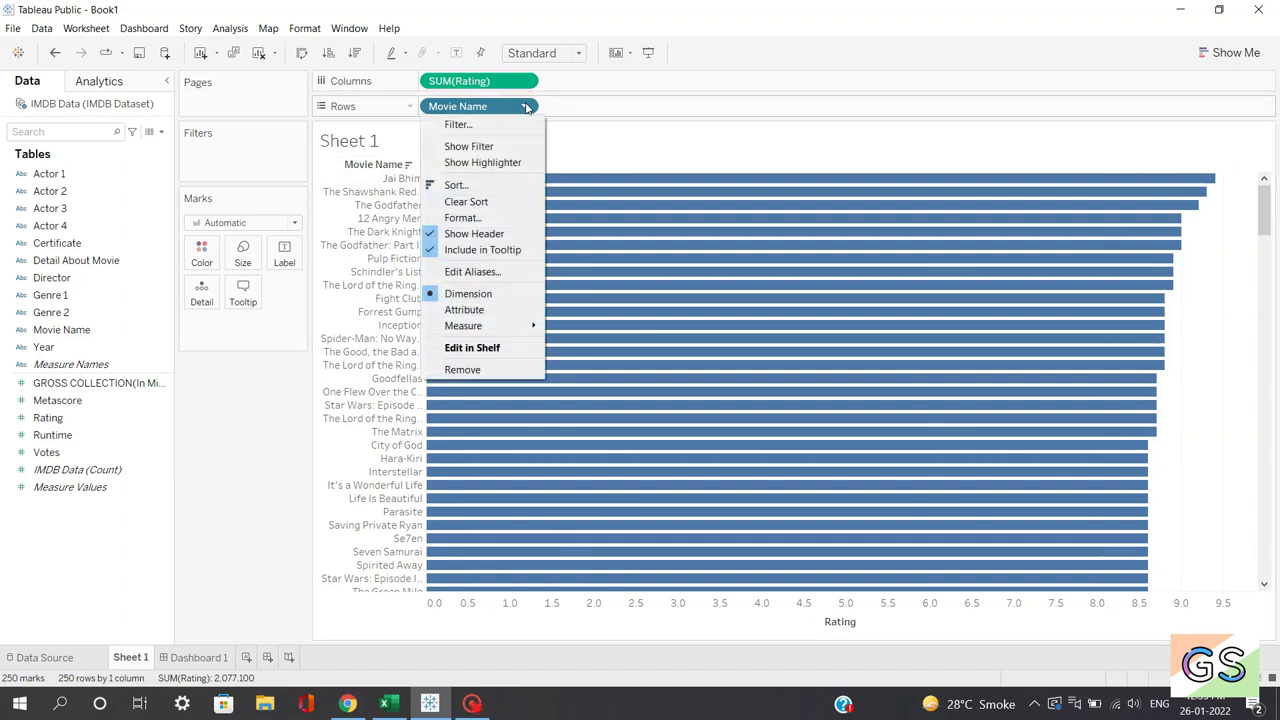
left_click(477, 128)
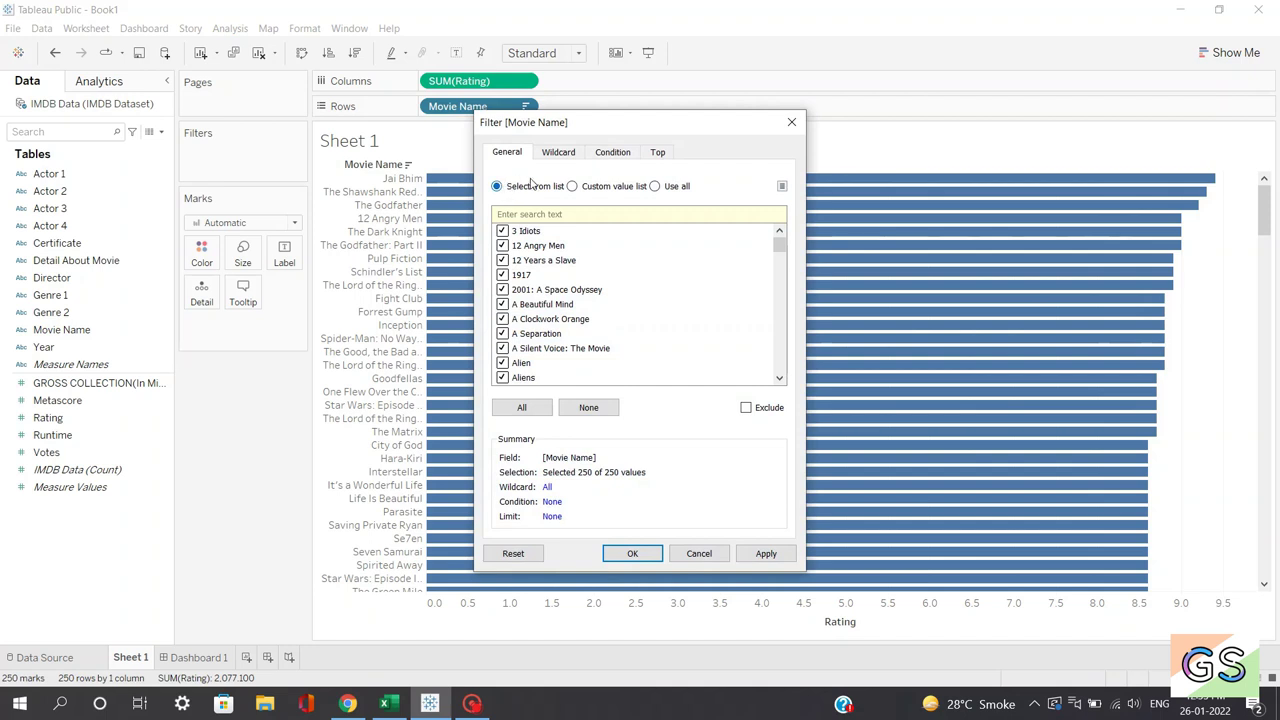
left_click(553, 152)
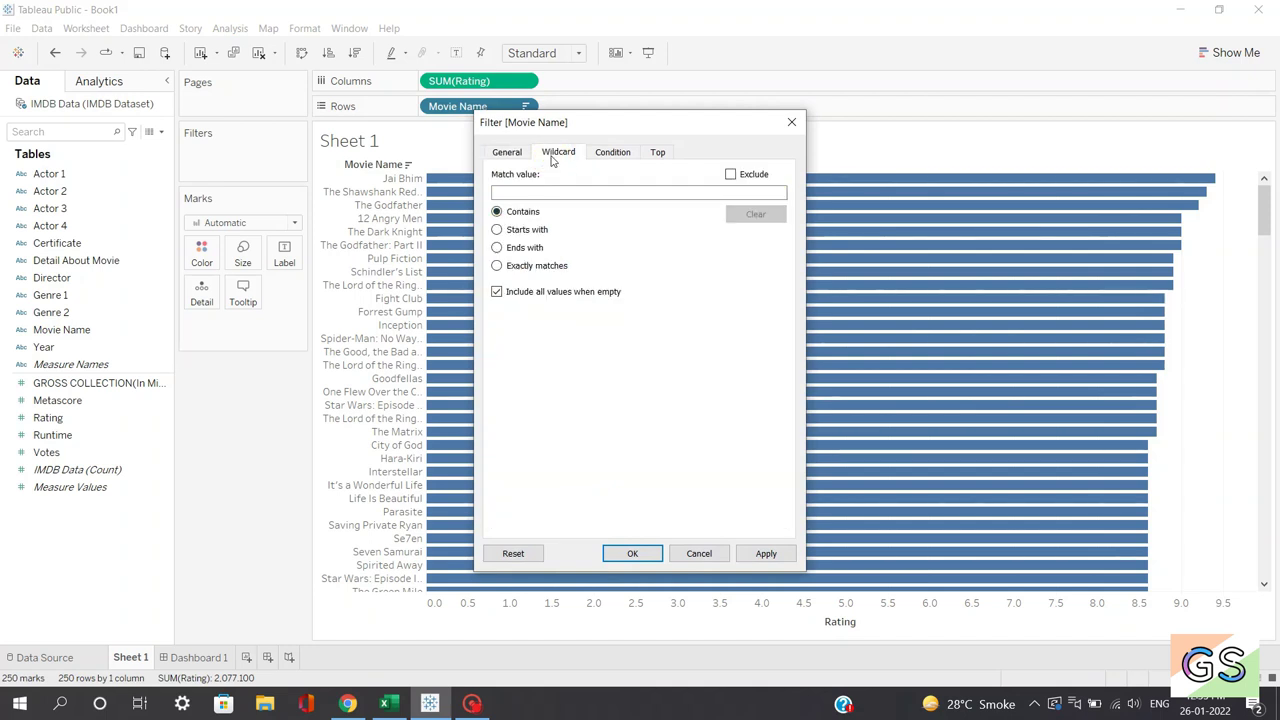
left_click(611, 153)
left_click(659, 158)
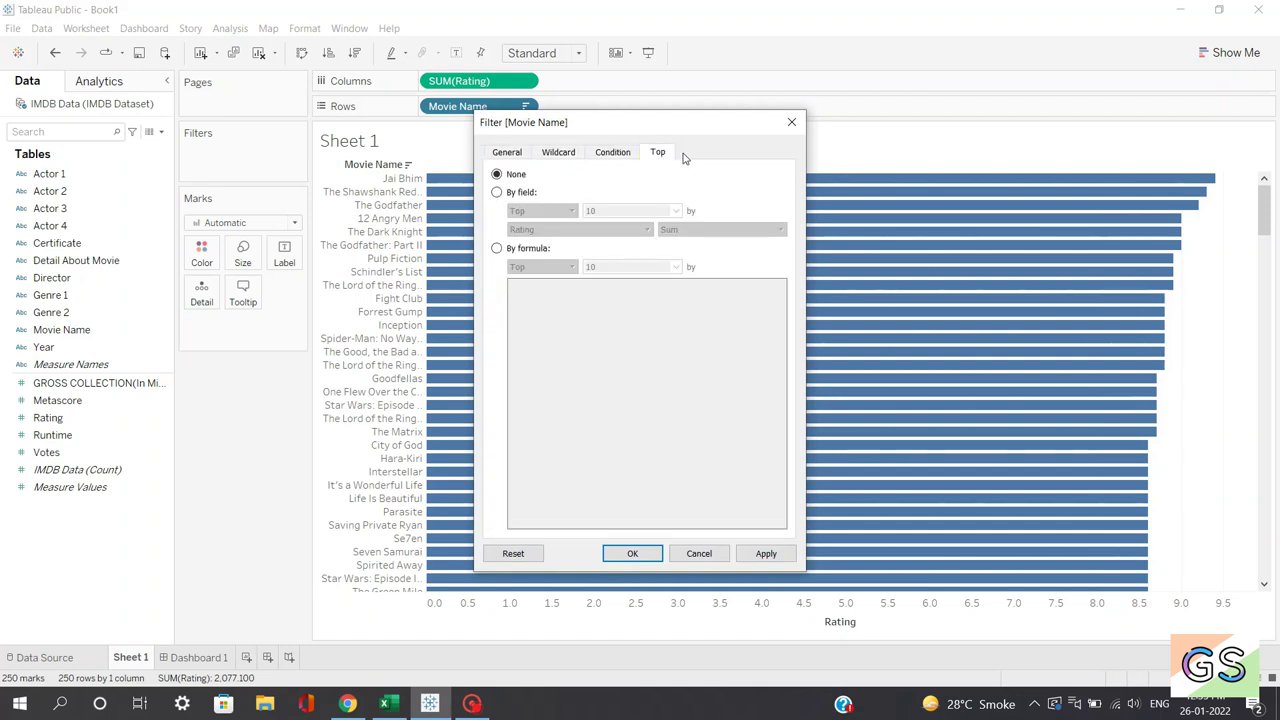
left_click(497, 193)
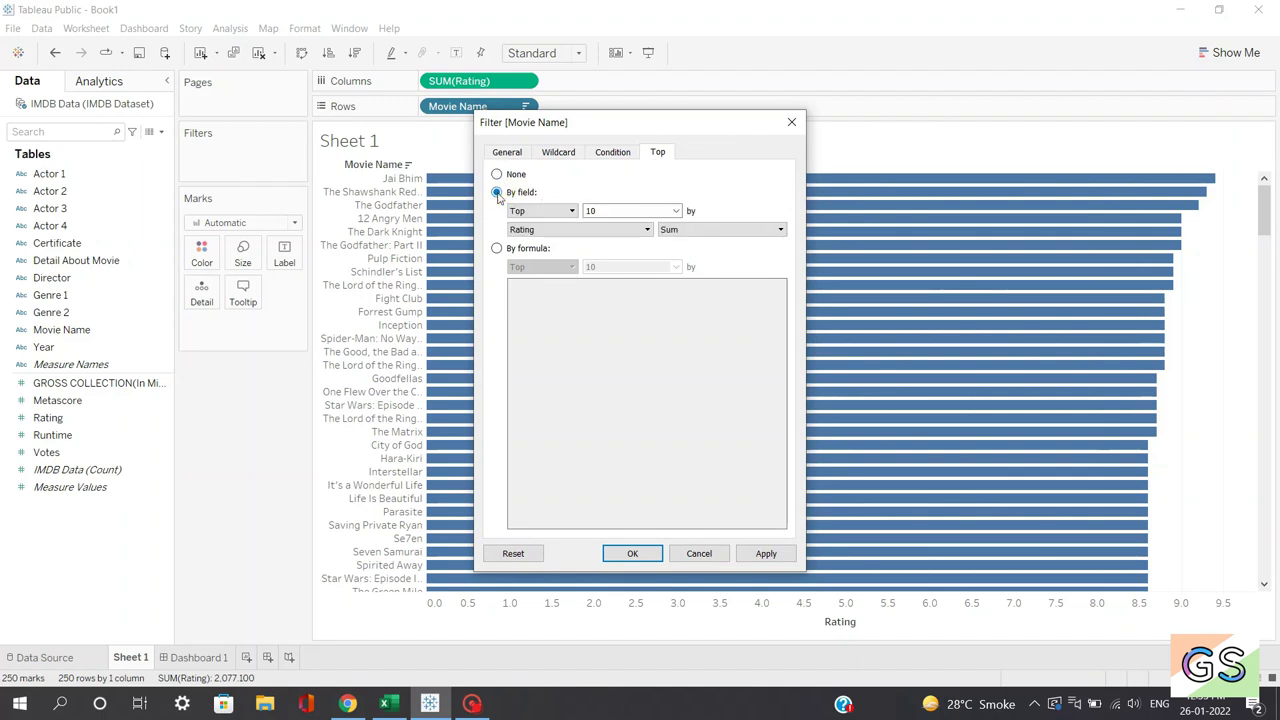
left_click(588, 232)
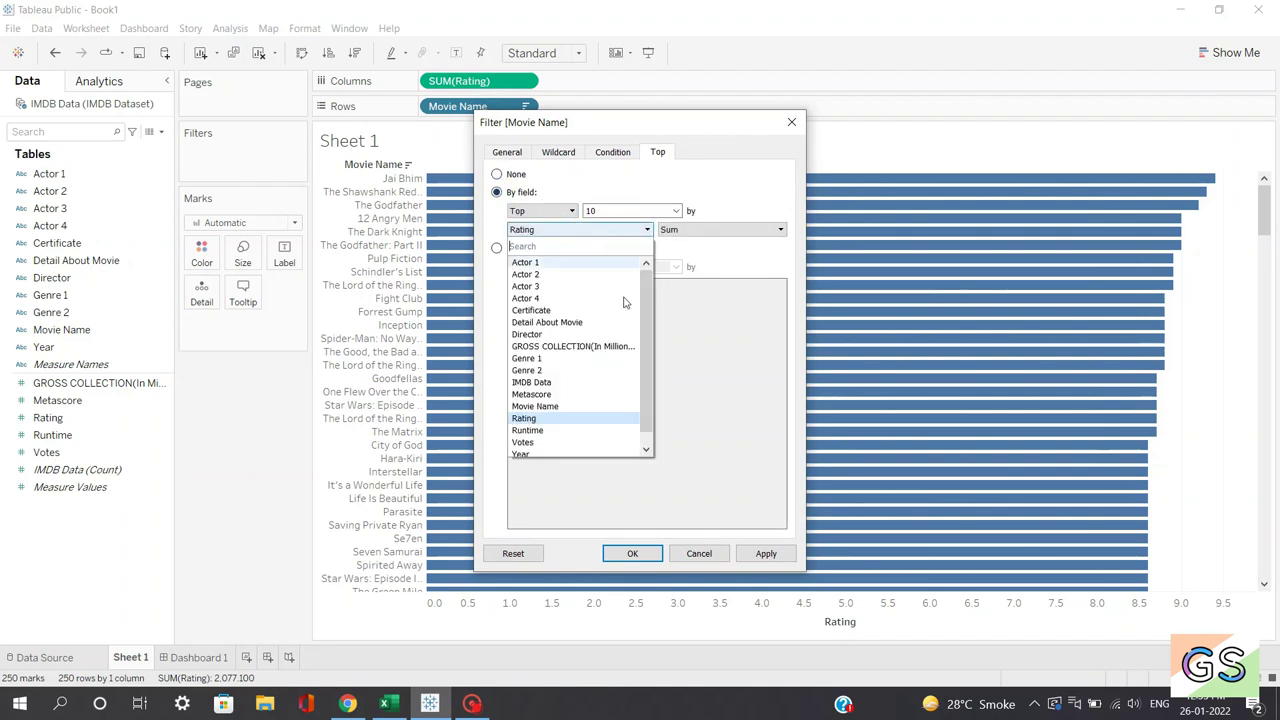
left_click(568, 417)
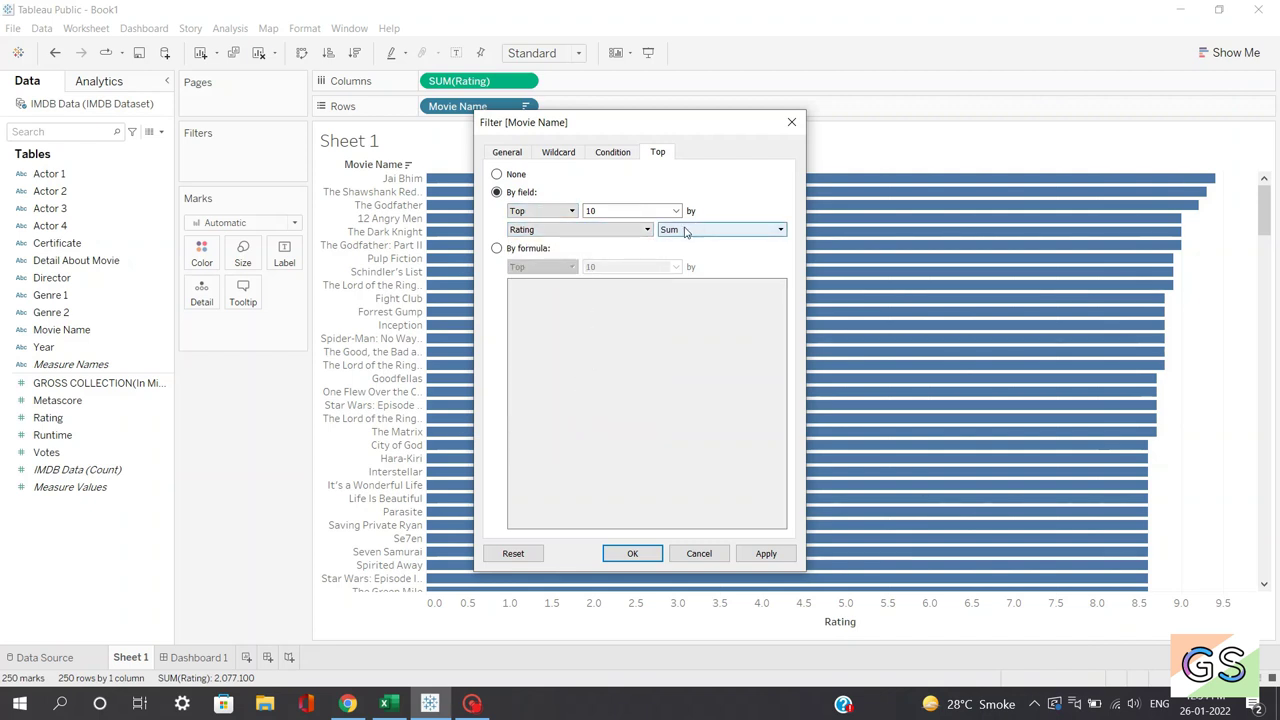
left_click(597, 211)
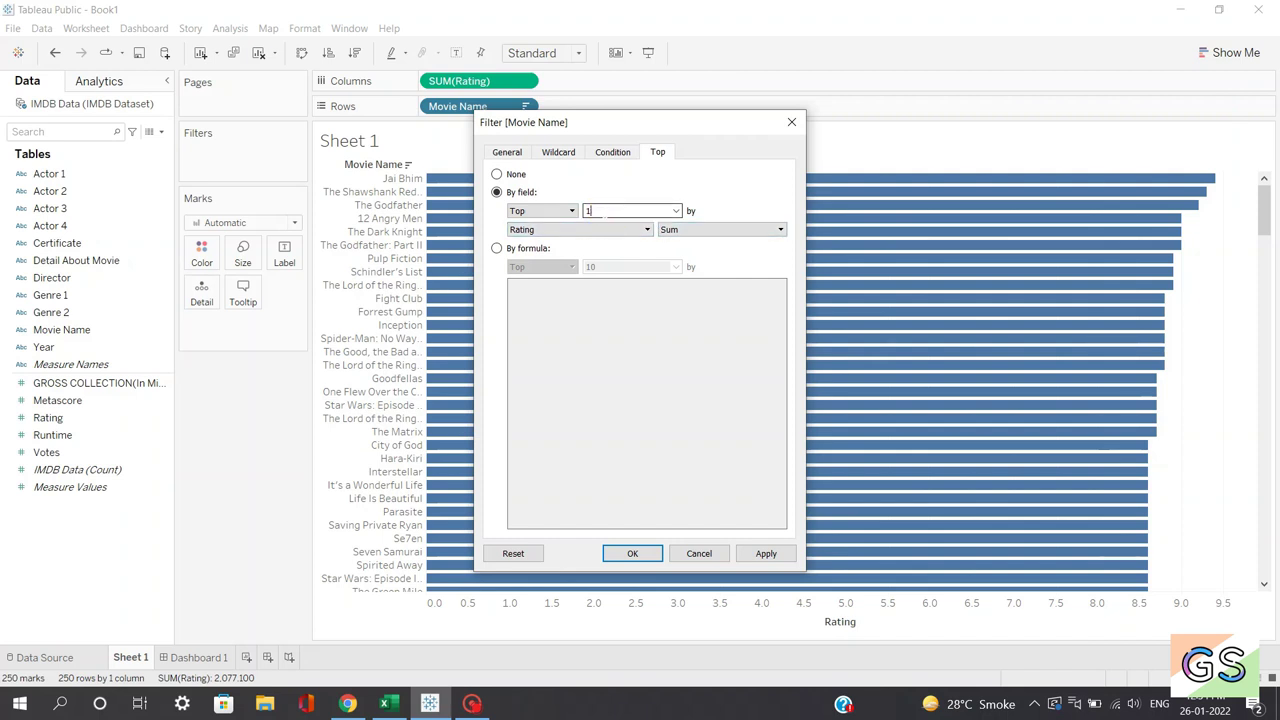
key("BackSpace")
left_click(766, 553)
key("Return")
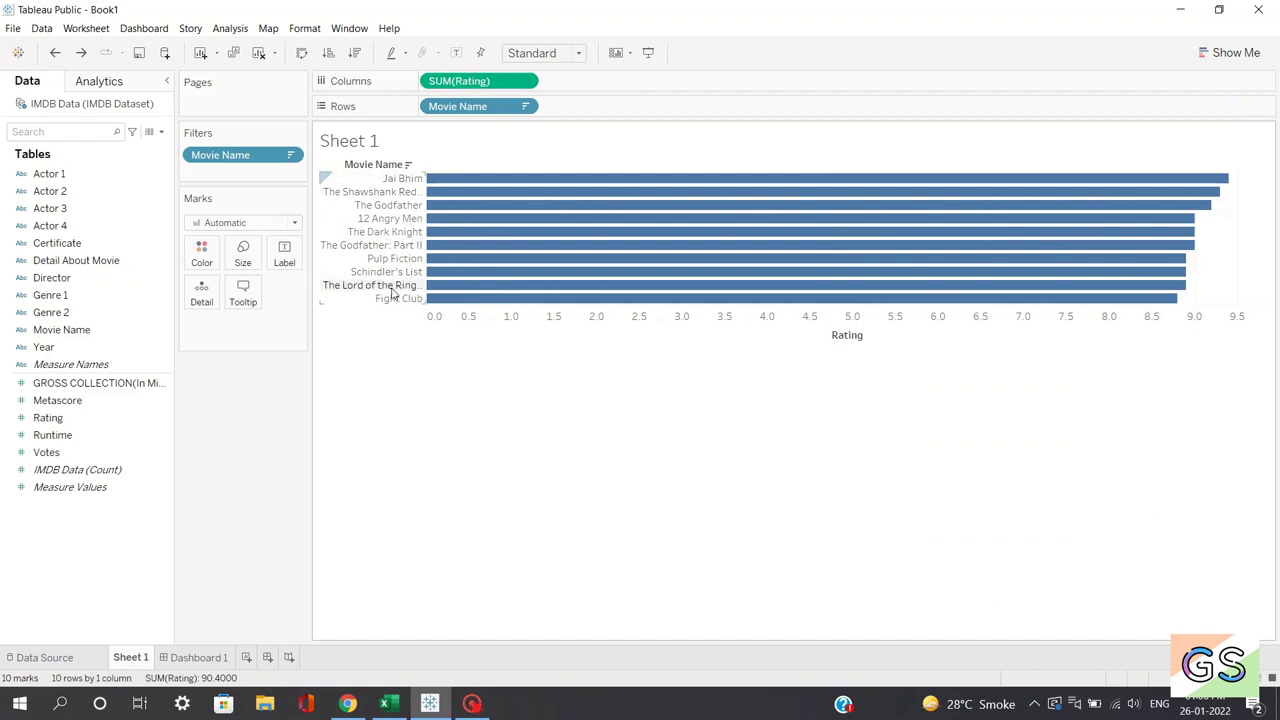
Fit the top 10 bar chart to the Entire View.
mouse_move(1080, 181)
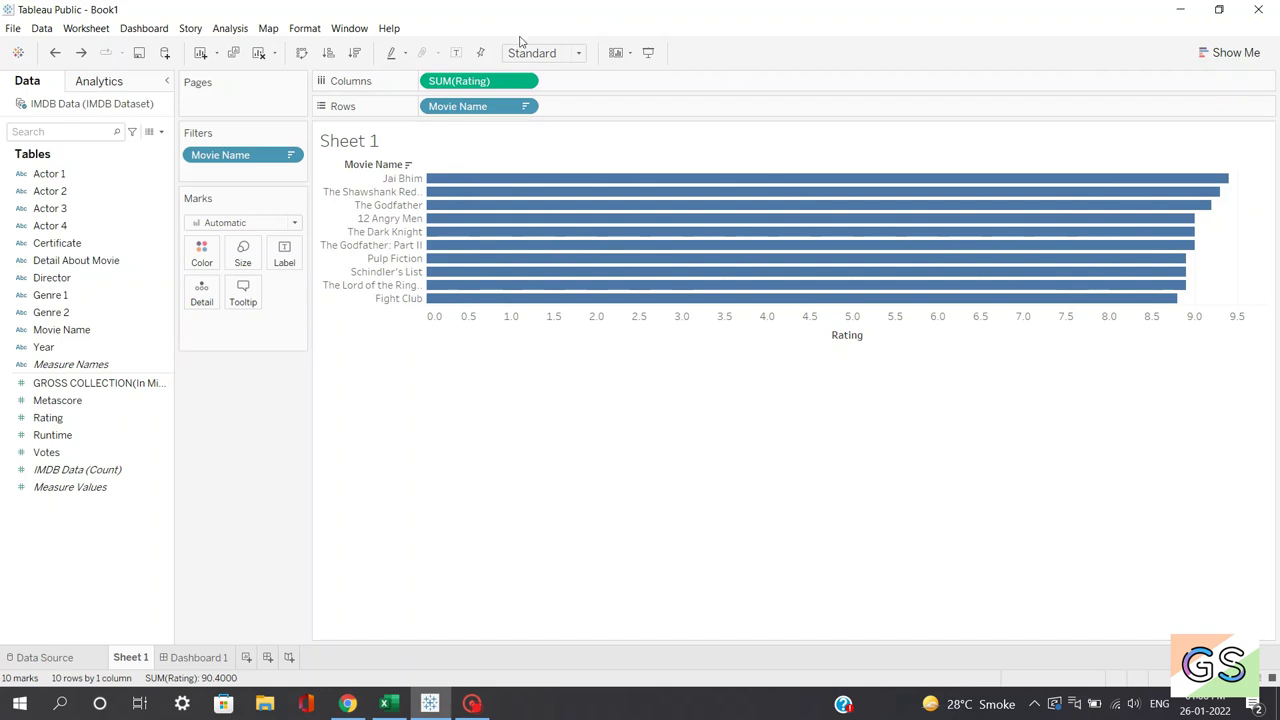
left_click(560, 53)
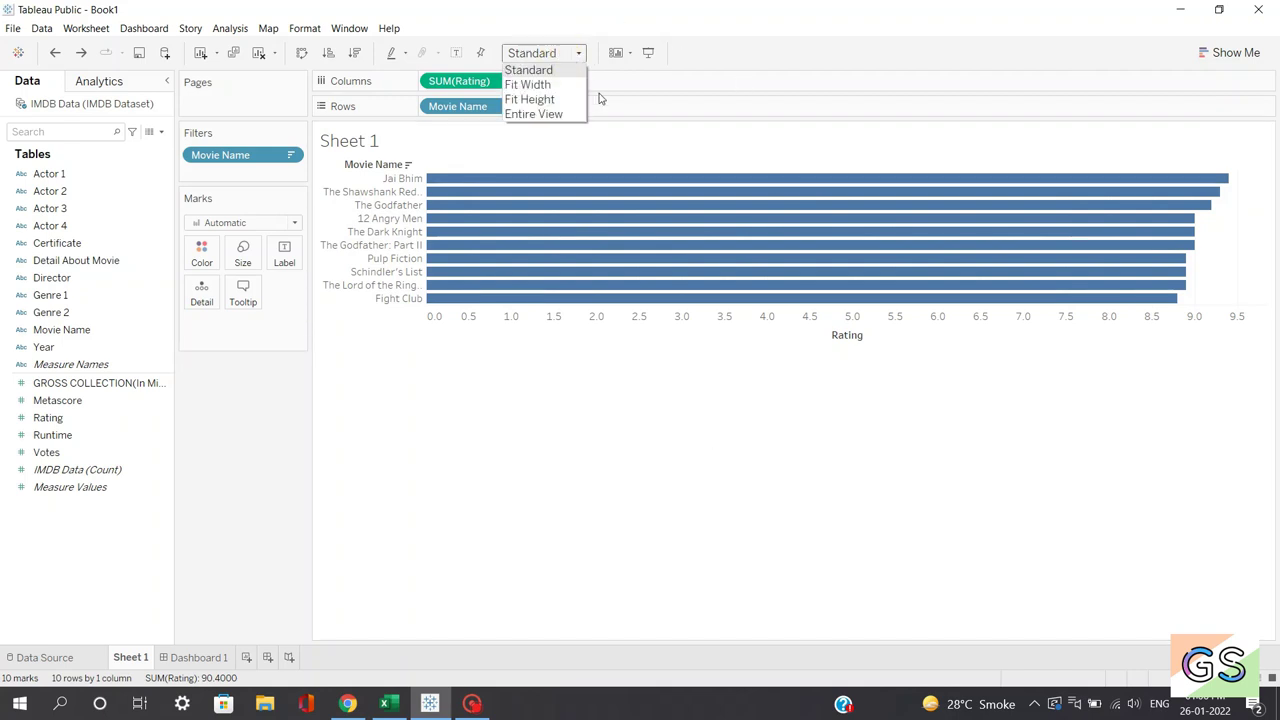
left_click(546, 114)
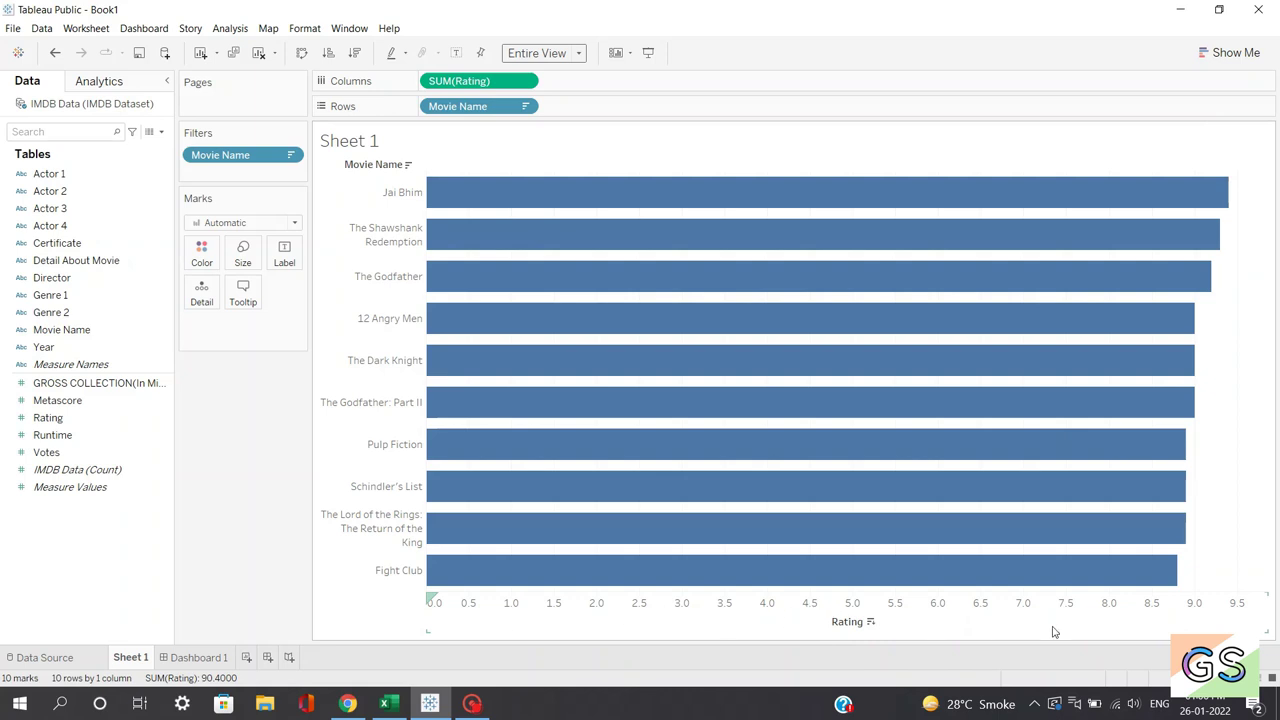
Exclude zero from the automatic range of the Rating axis and hide the field labels for rows.
right_click(840, 605)
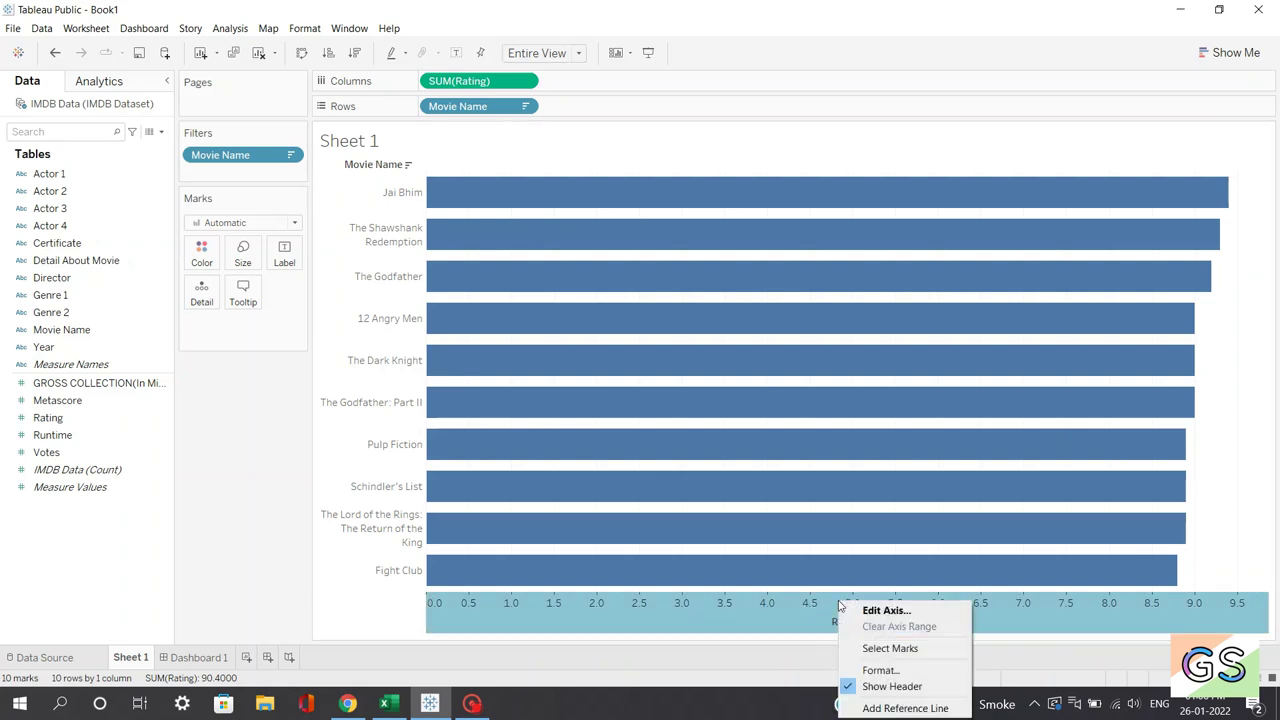
left_click(884, 610)
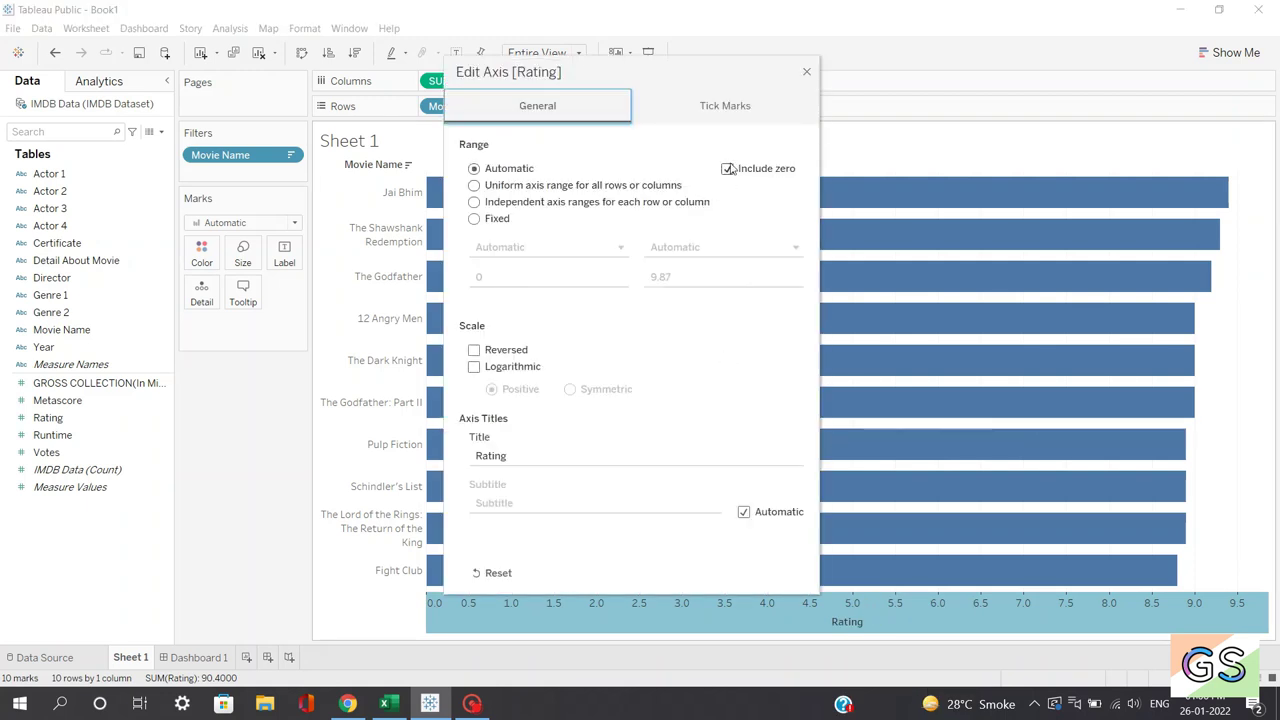
left_click(728, 169)
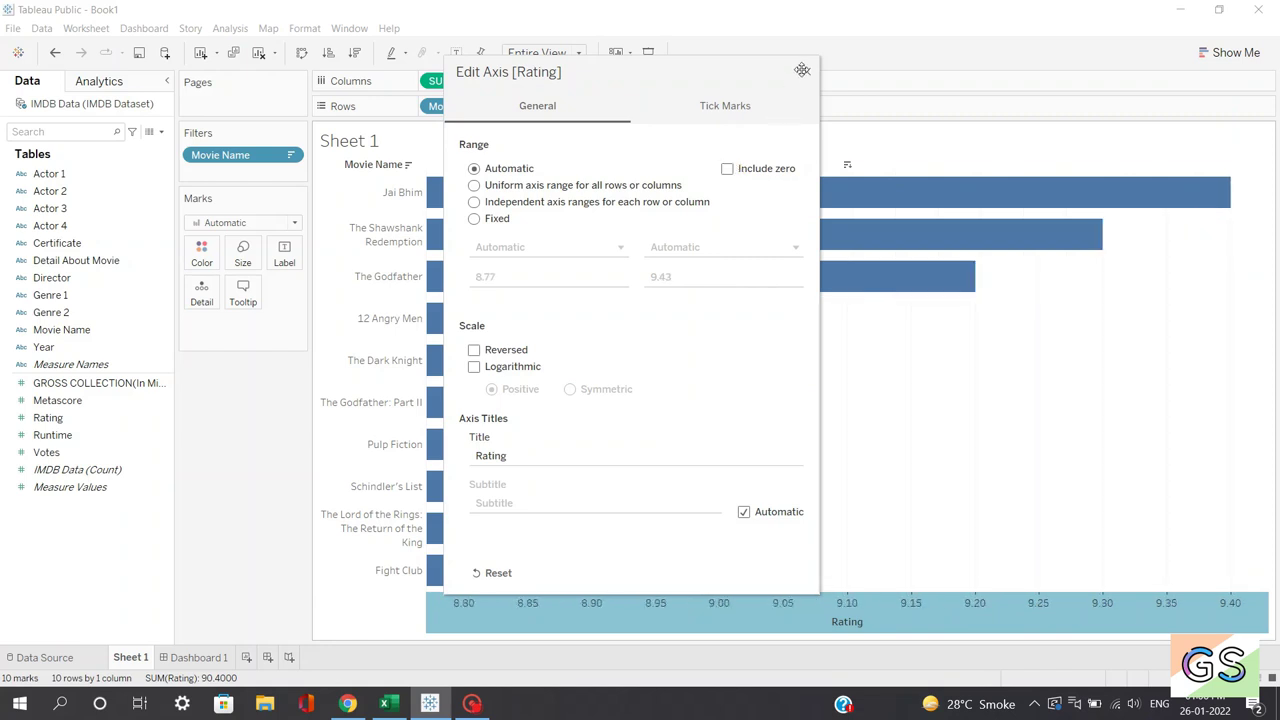
left_click(807, 74)
left_click(691, 611)
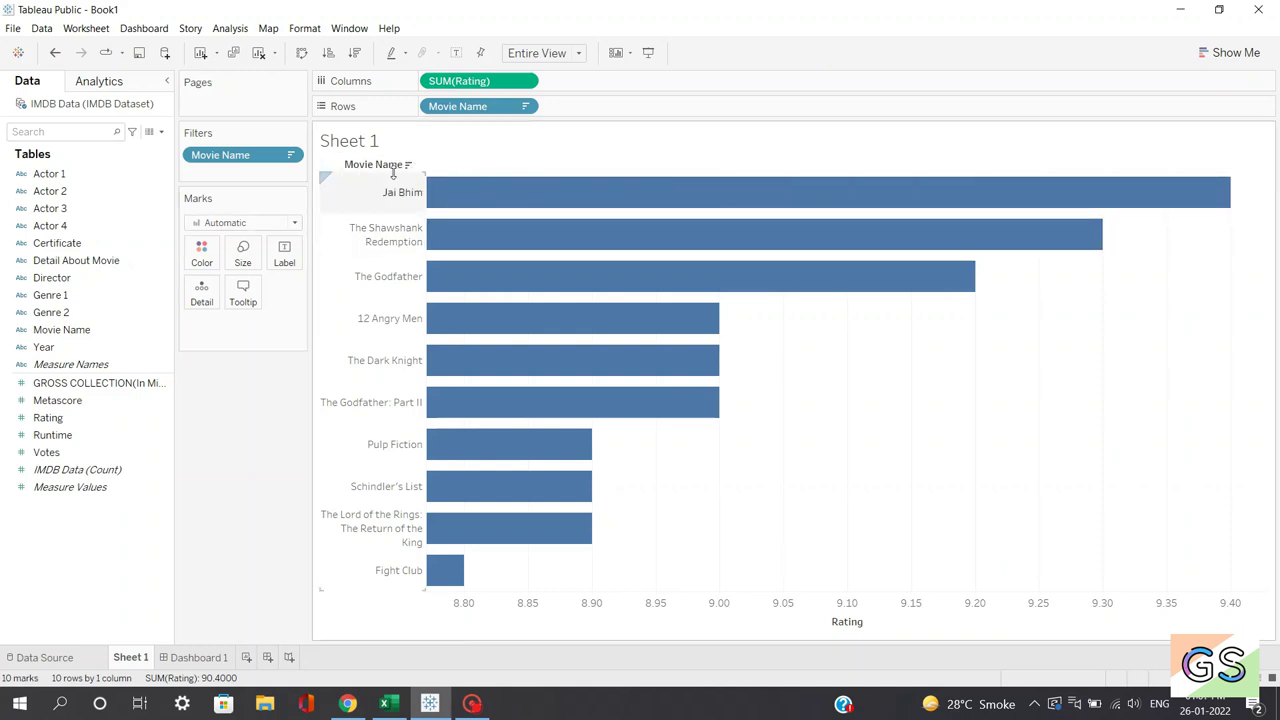
right_click(357, 166)
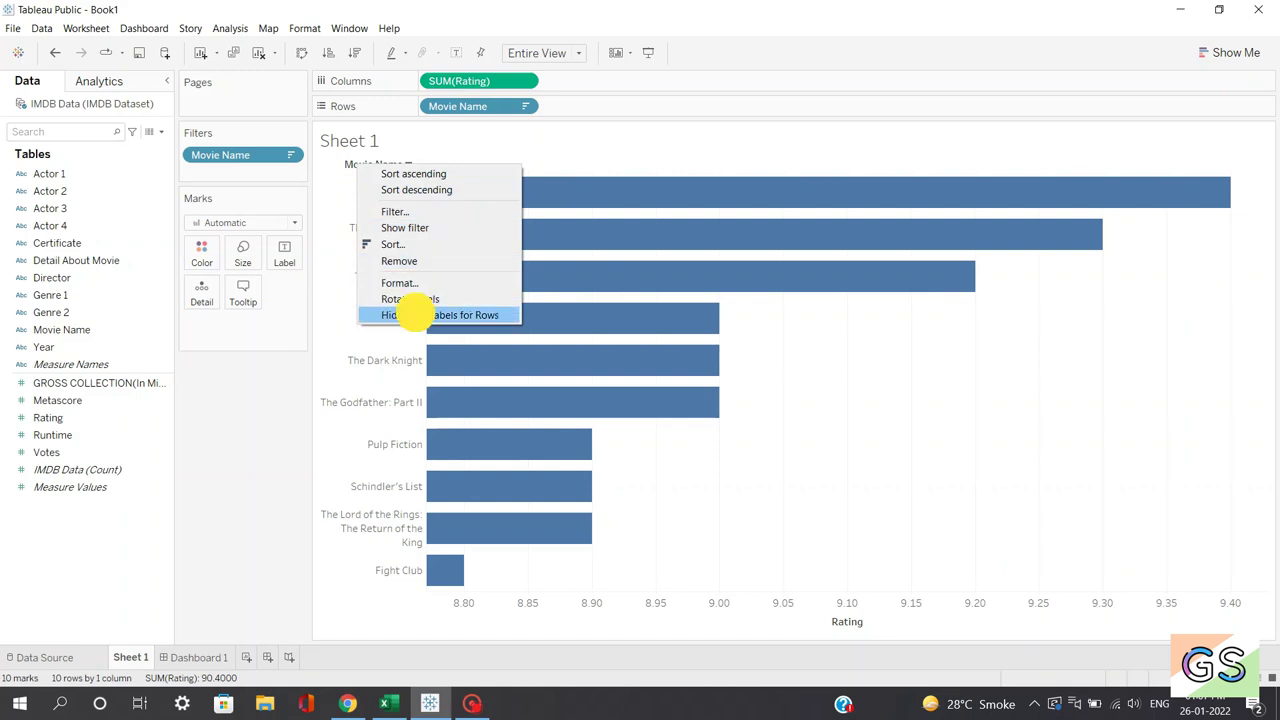
left_click(417, 316)
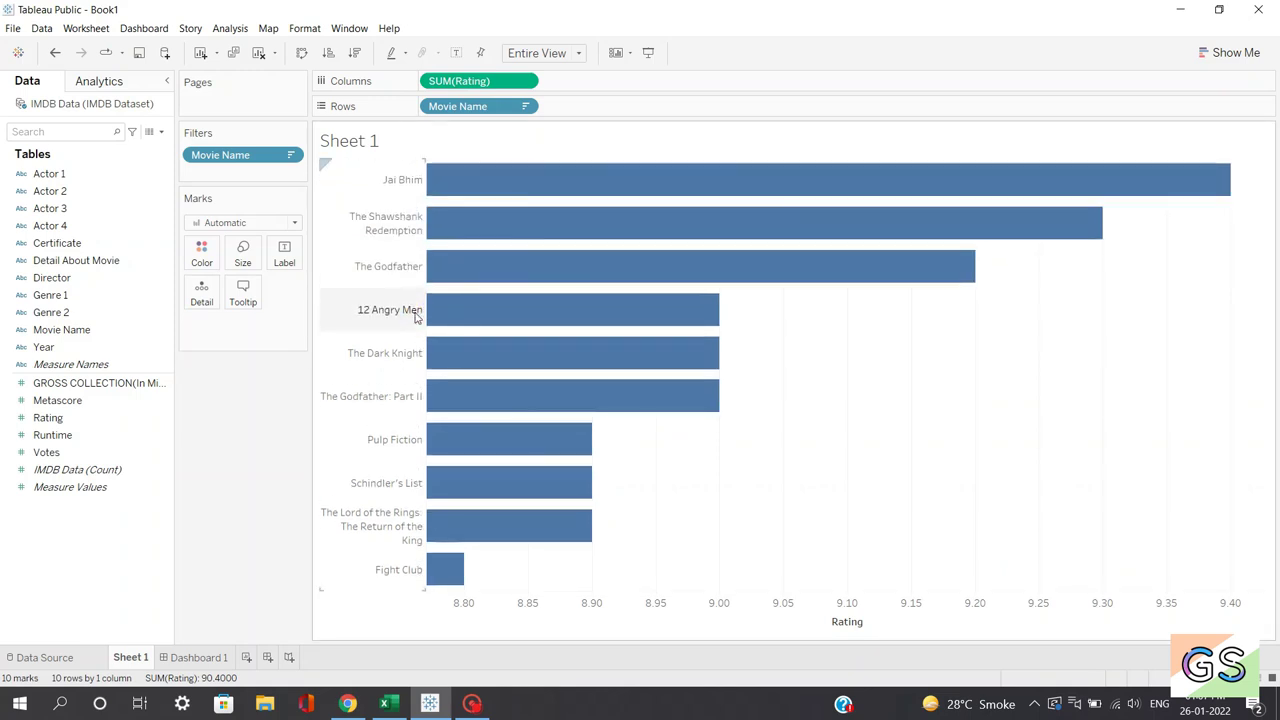
Replace the chart title with the centered text "Top 10 Movies Rating Wise".
double_click(363, 146)
double_click(508, 288)
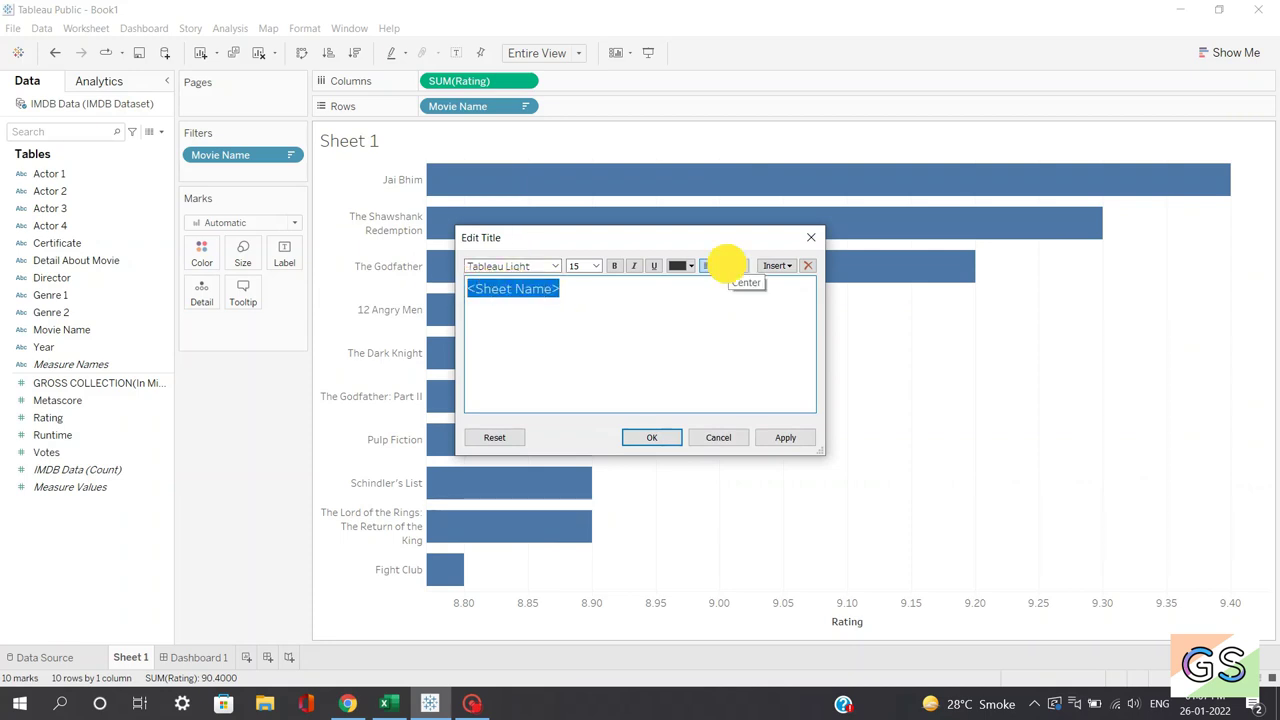
left_click(725, 266)
key("BackSpace")
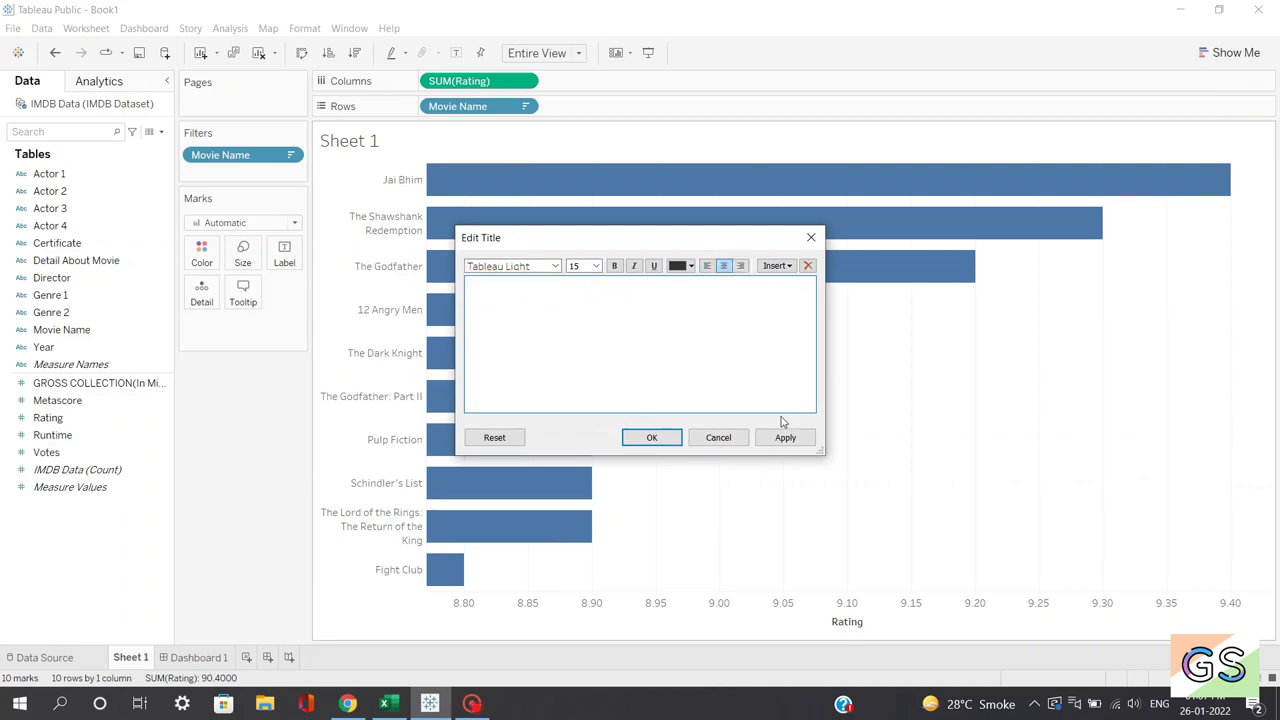
type("Top 10 Movies Rating Wise")
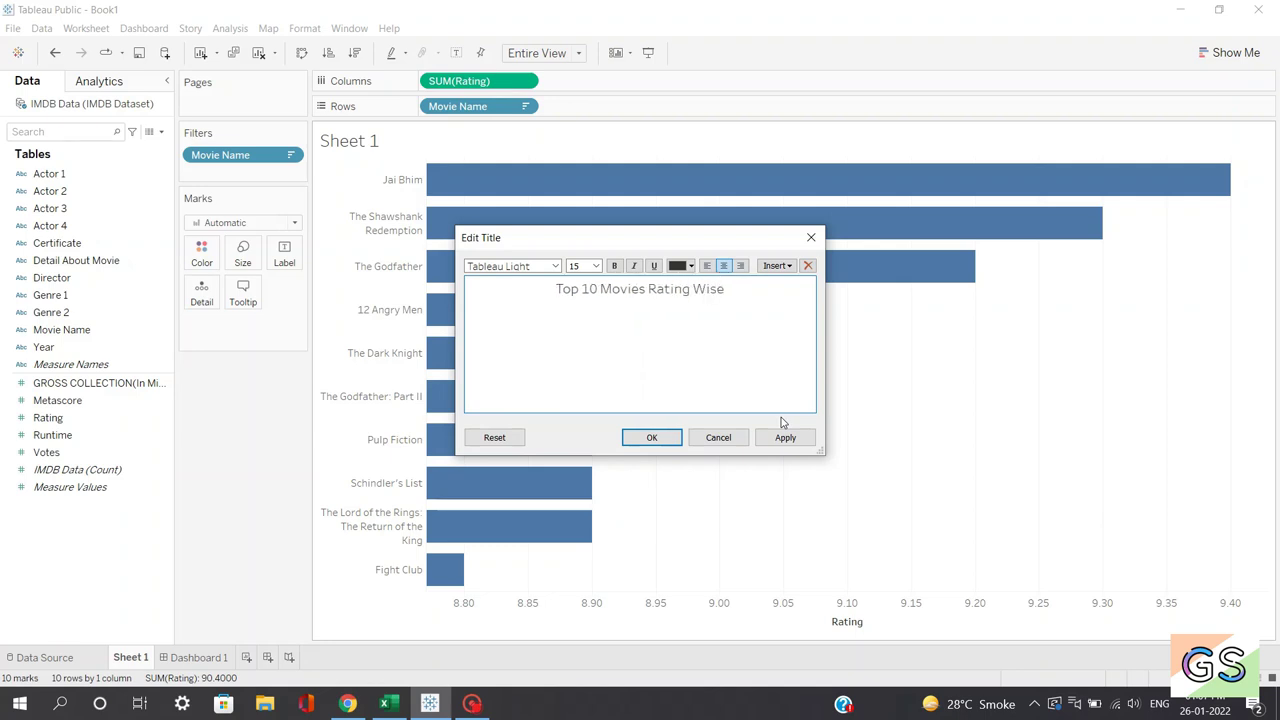
left_click(777, 439)
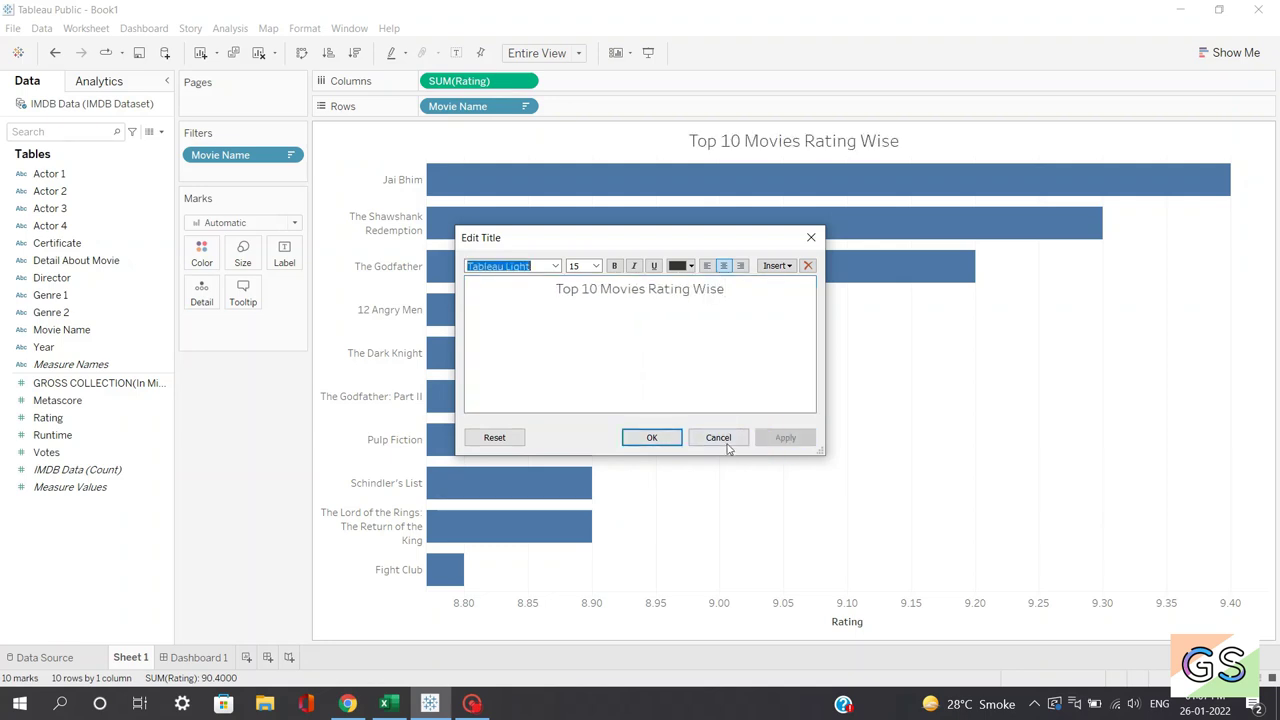
left_click(665, 440)
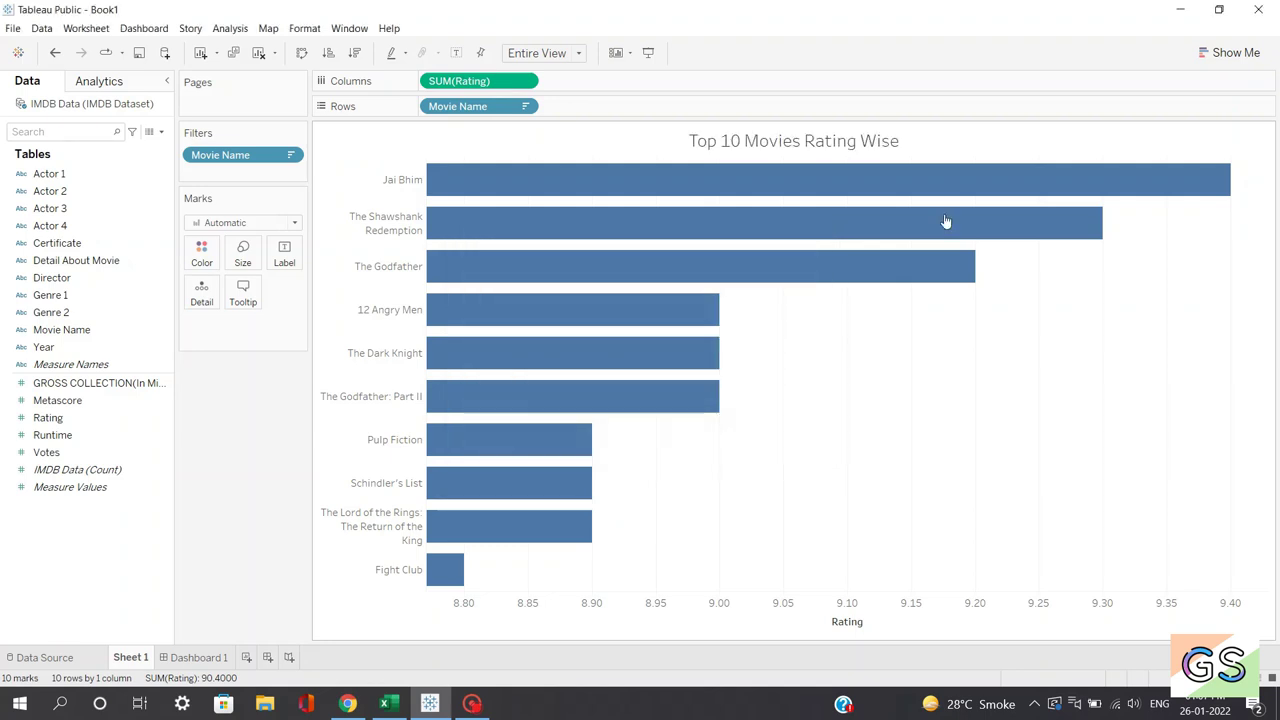
Review the color choices for the bars, including the custom color picker, keeping the current color.
left_click(200, 252)
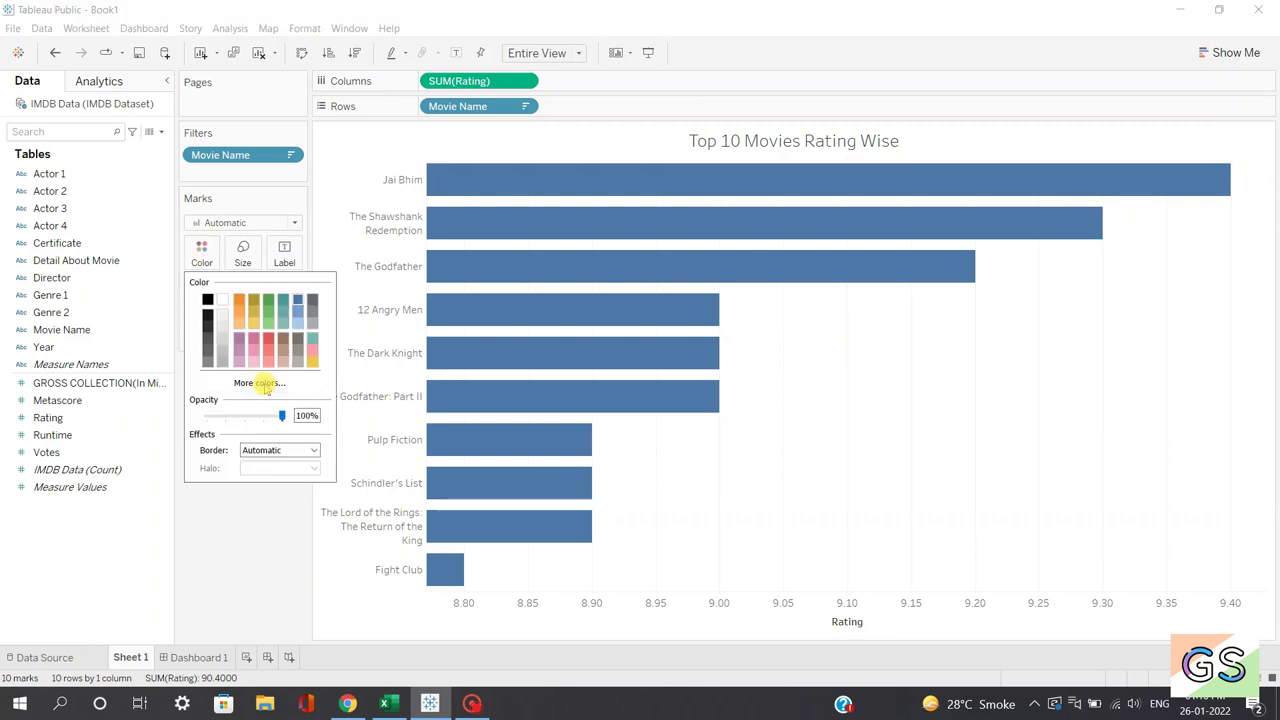
left_click(262, 383)
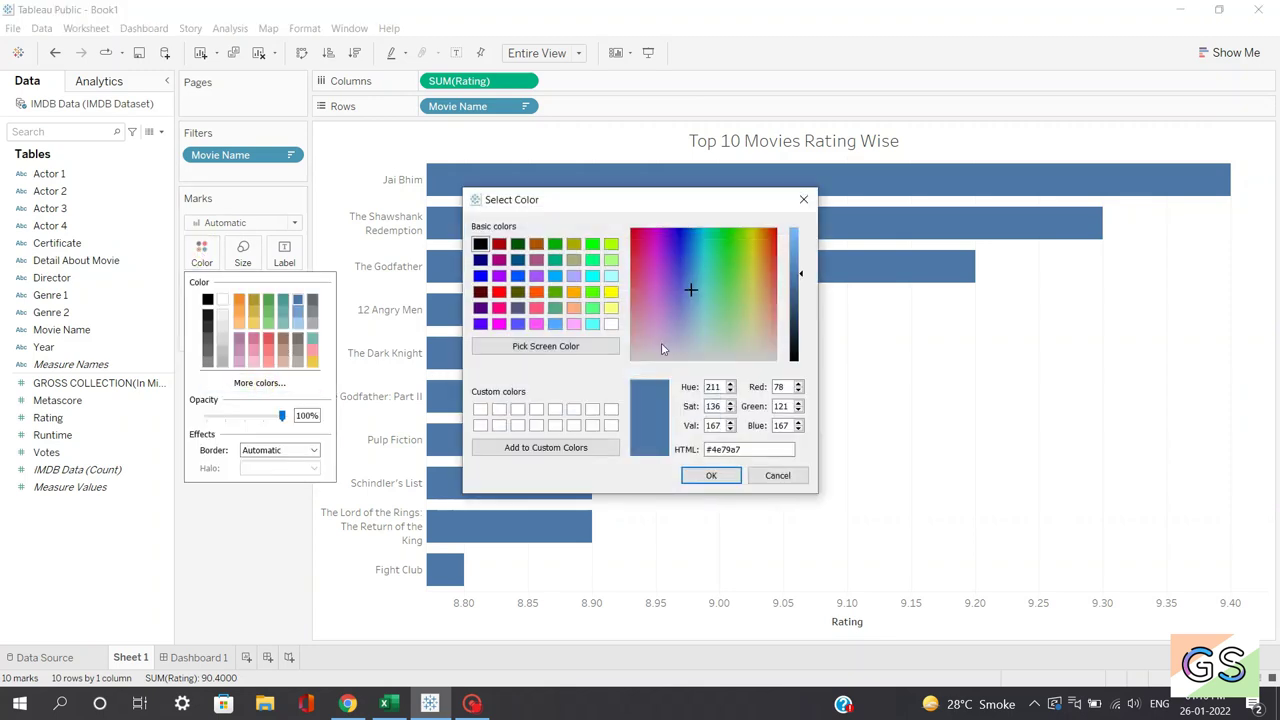
left_click(726, 477)
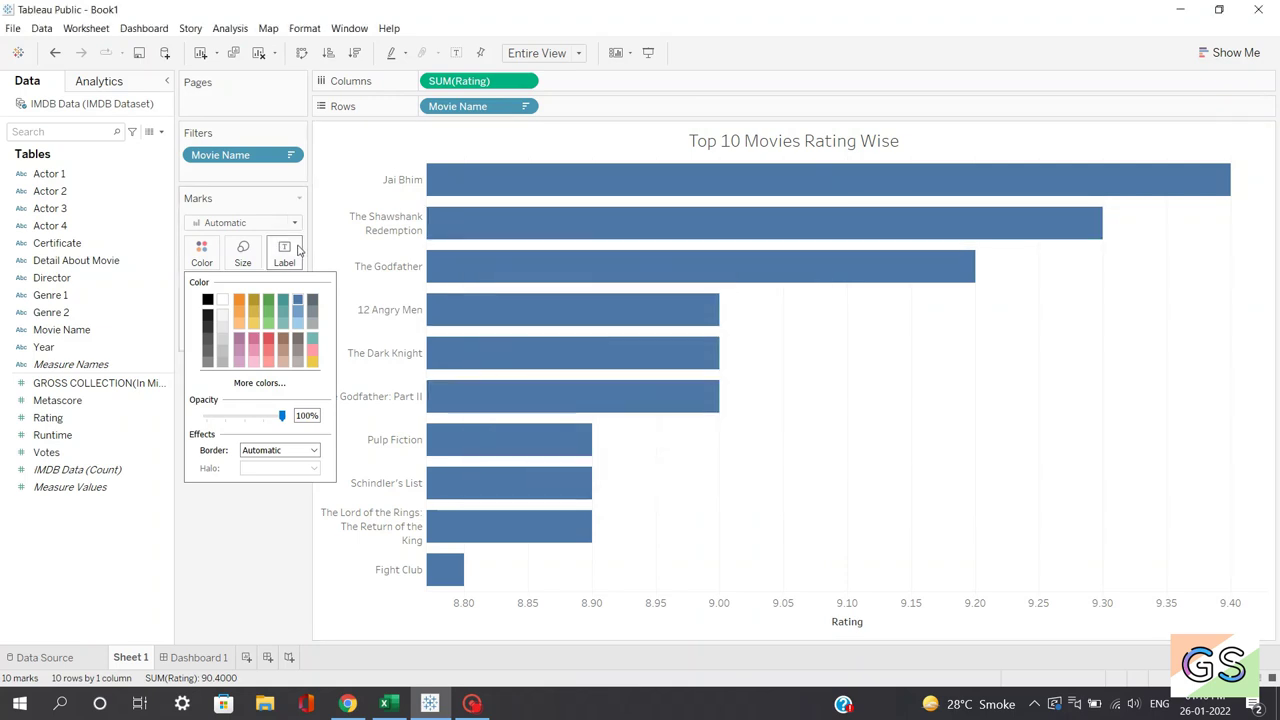
left_click(251, 514)
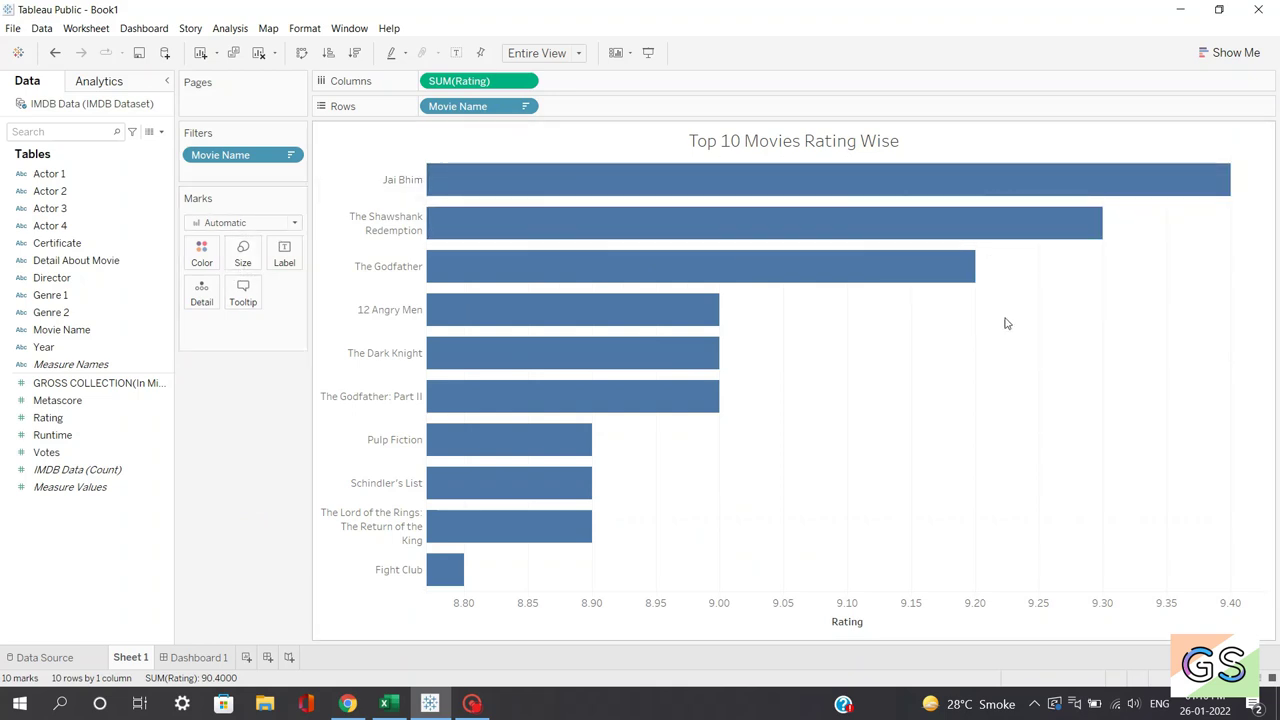
Remove the extra spacing before the Movie Name and SUM(Rating) values in the tooltip and check it on The Godfather bar.
mouse_move(883, 277)
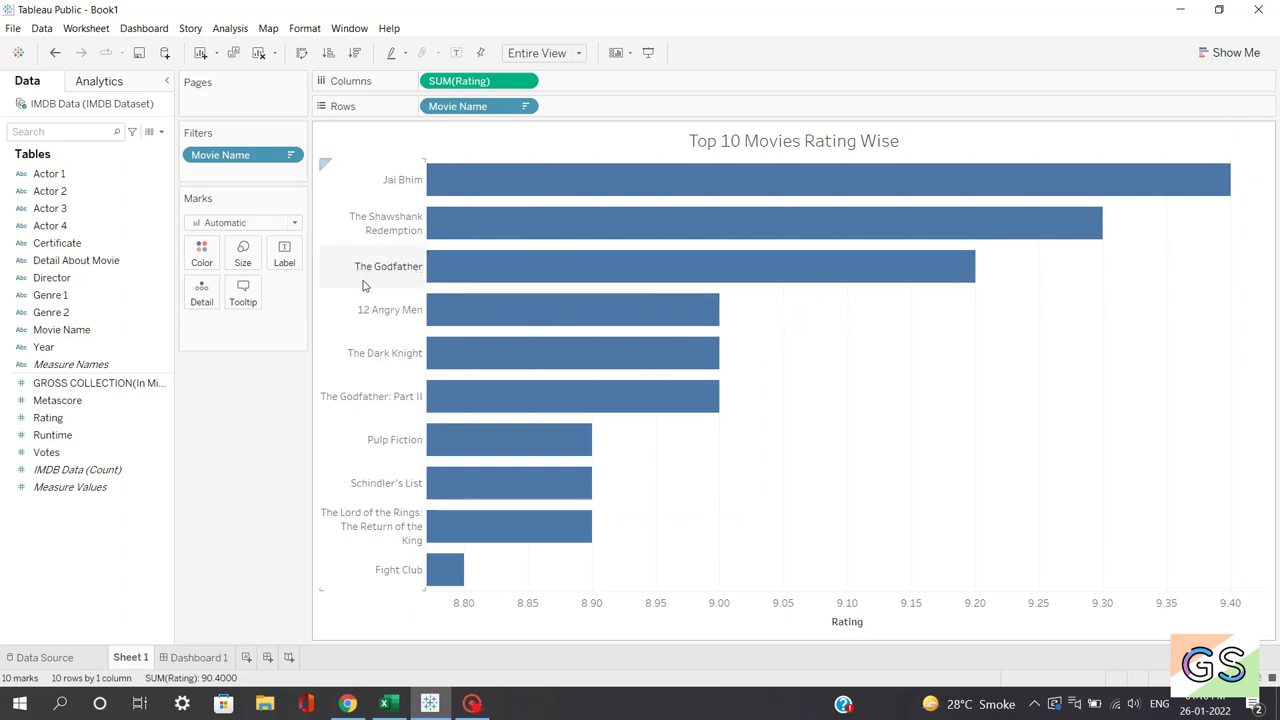
left_click(243, 292)
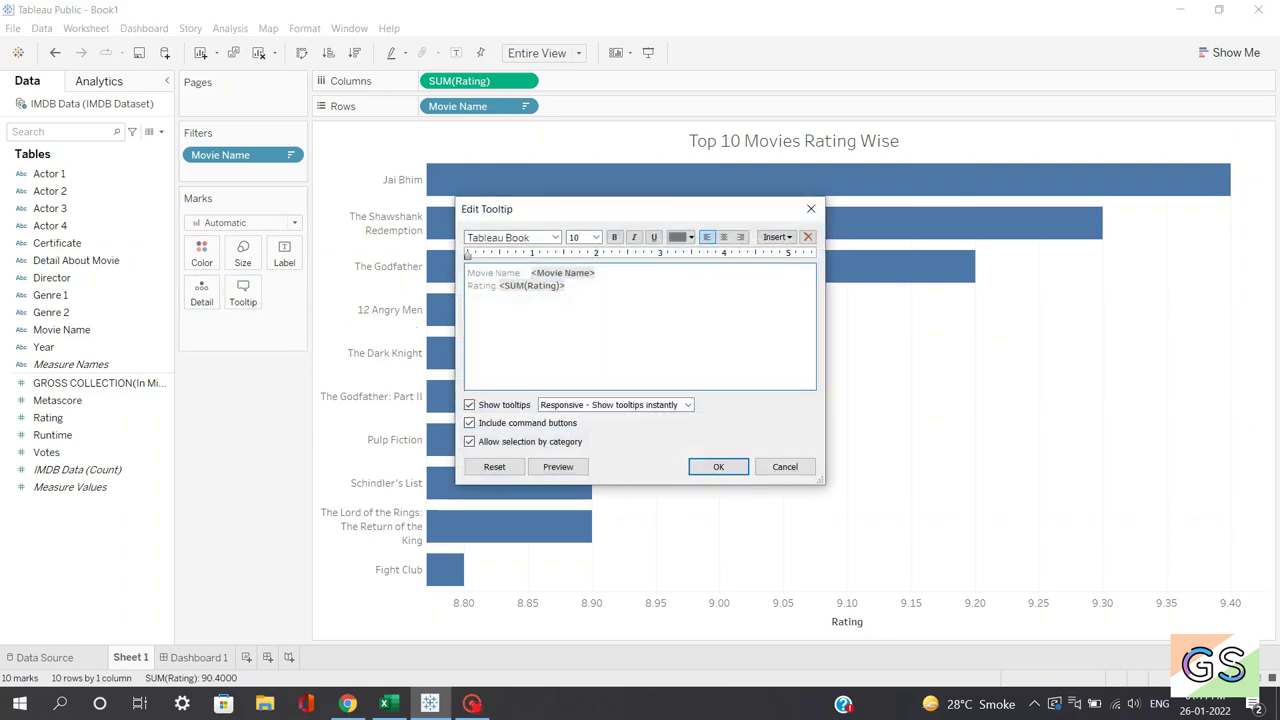
key("BackSpace")
key("Tab")
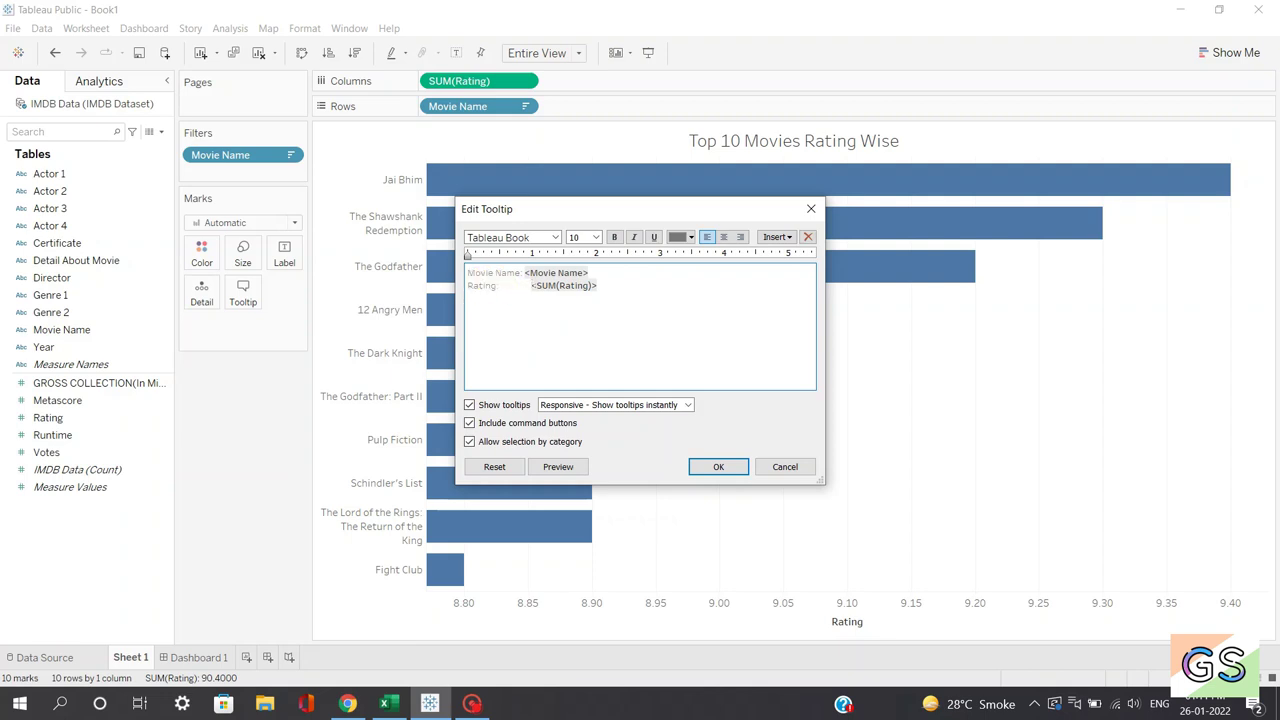
left_click(529, 286)
key("BackSpace")
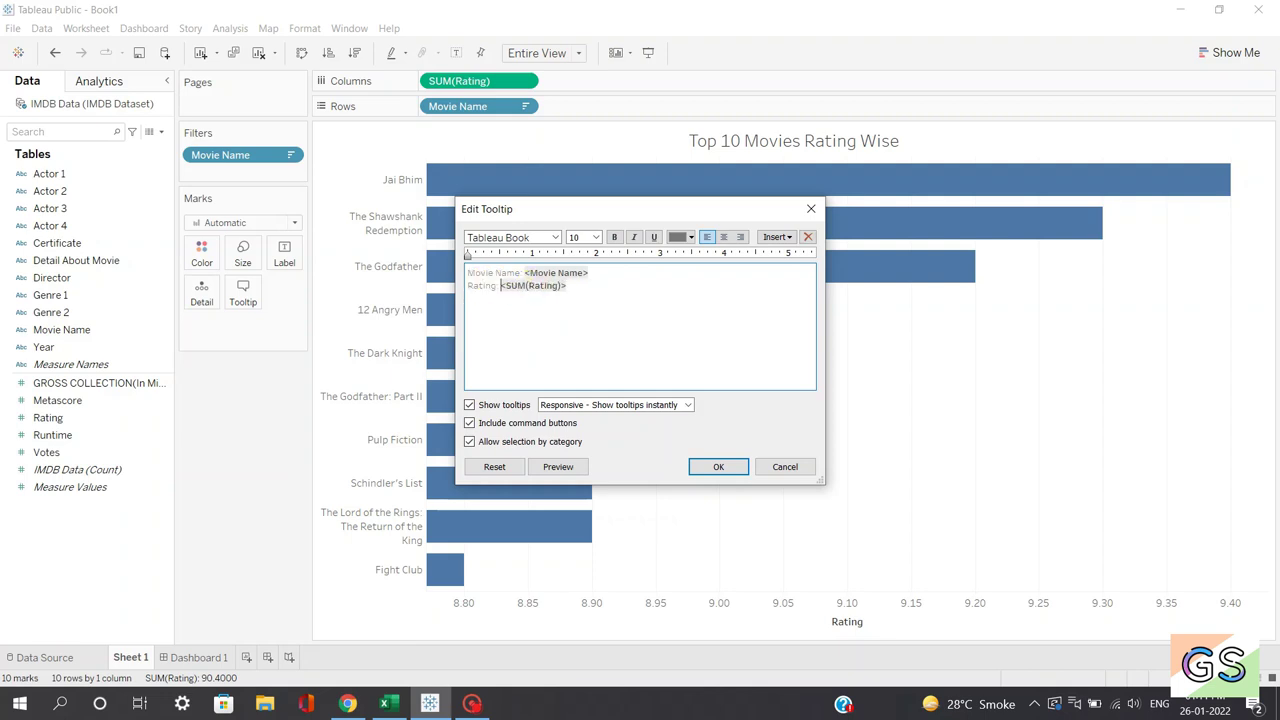
left_click(711, 466)
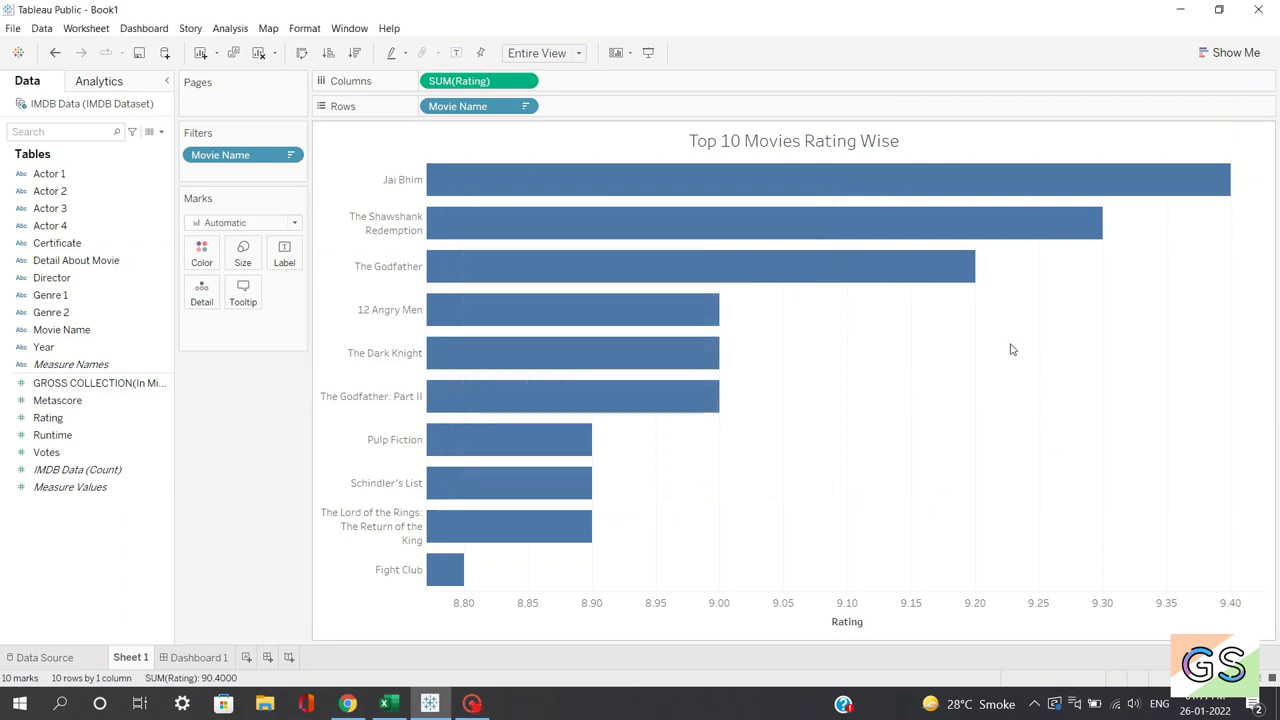
mouse_move(921, 270)
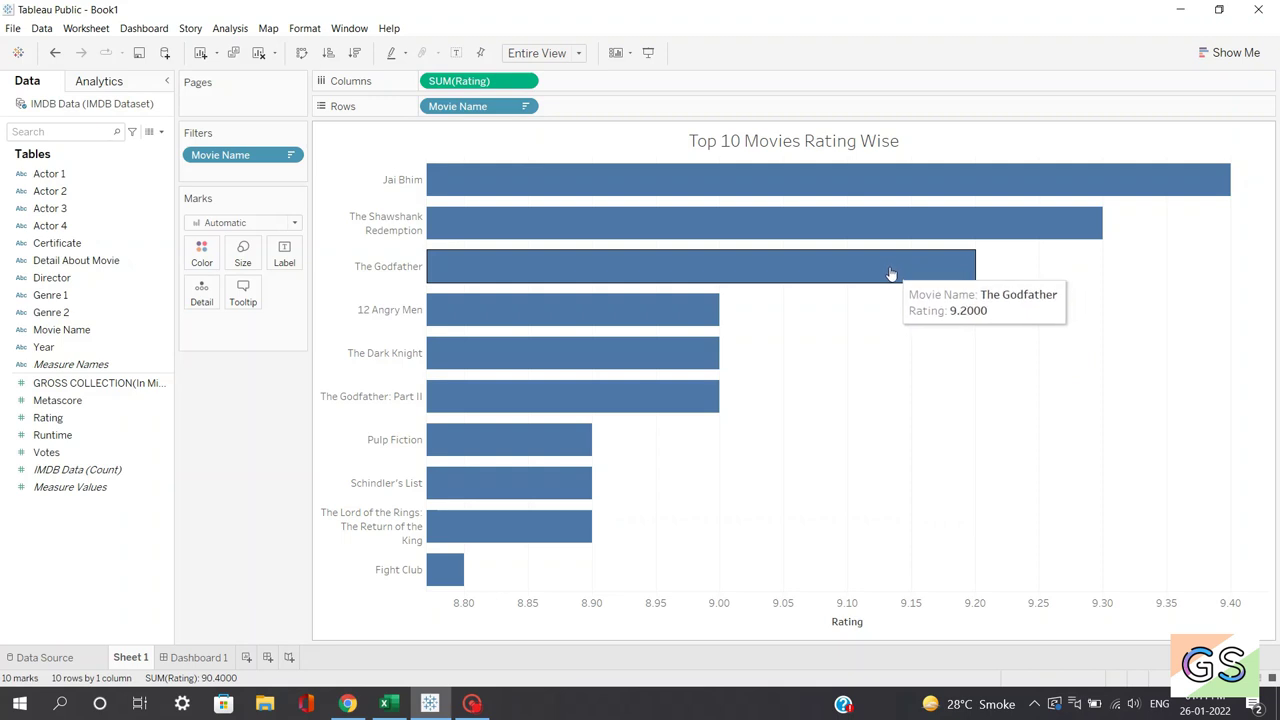
Set the fixed major tick interval of the Rating axis to 0.2.
key("ctrl+z")
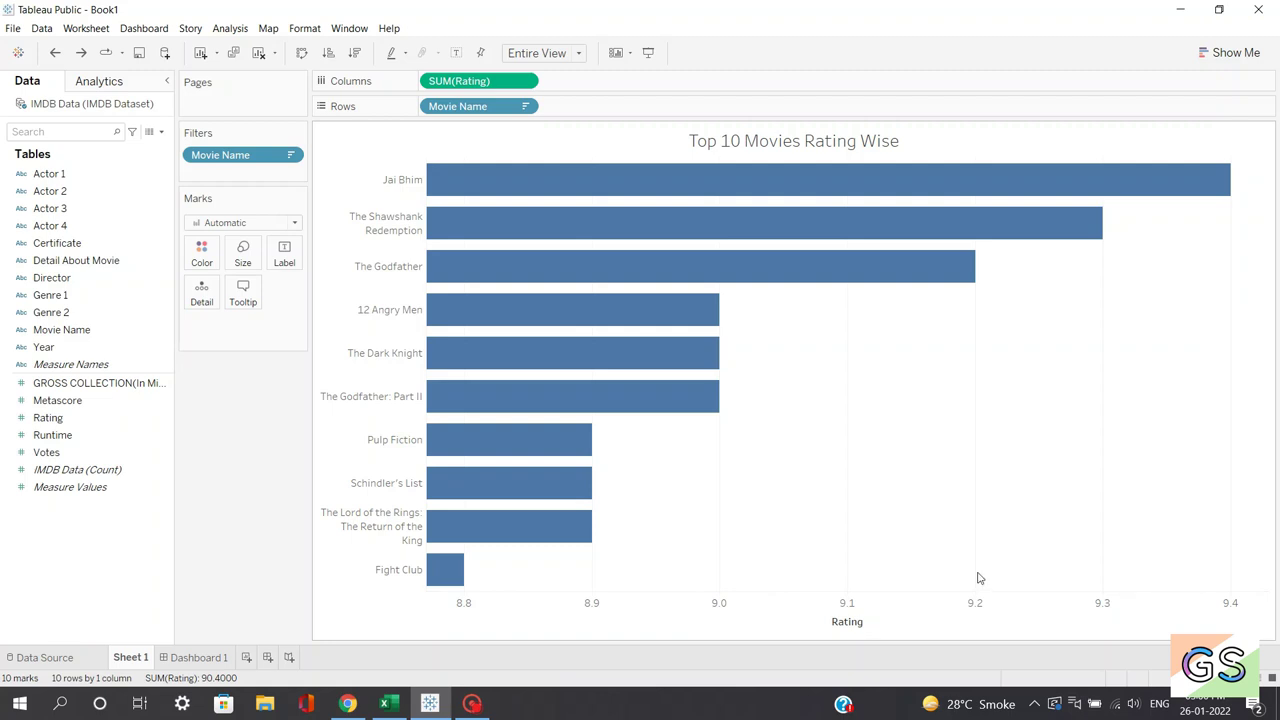
right_click(835, 607)
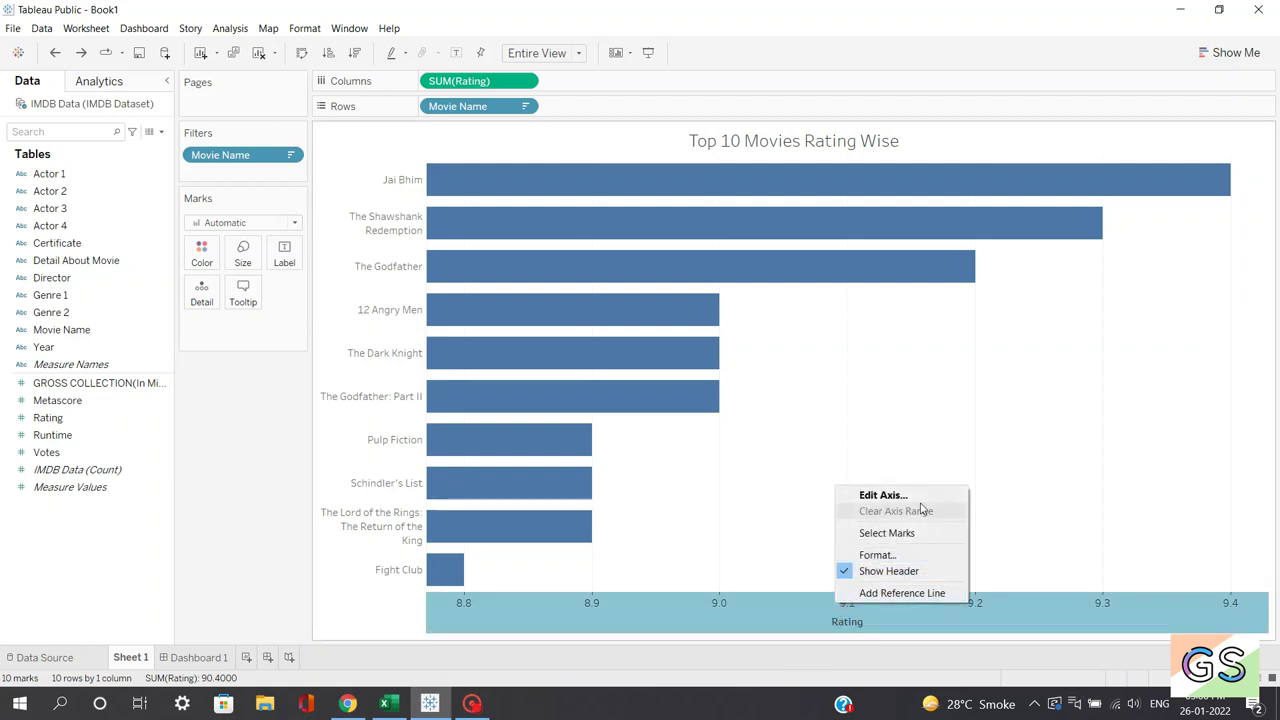
left_click(891, 494)
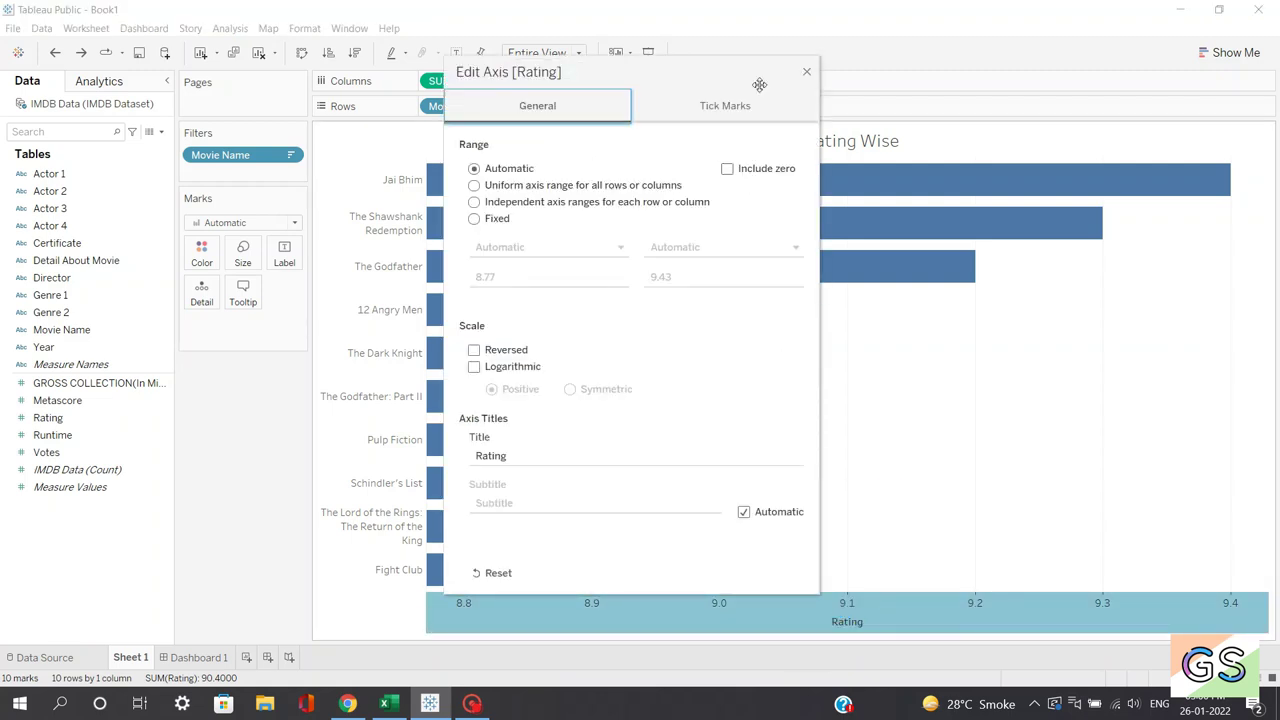
left_click(724, 105)
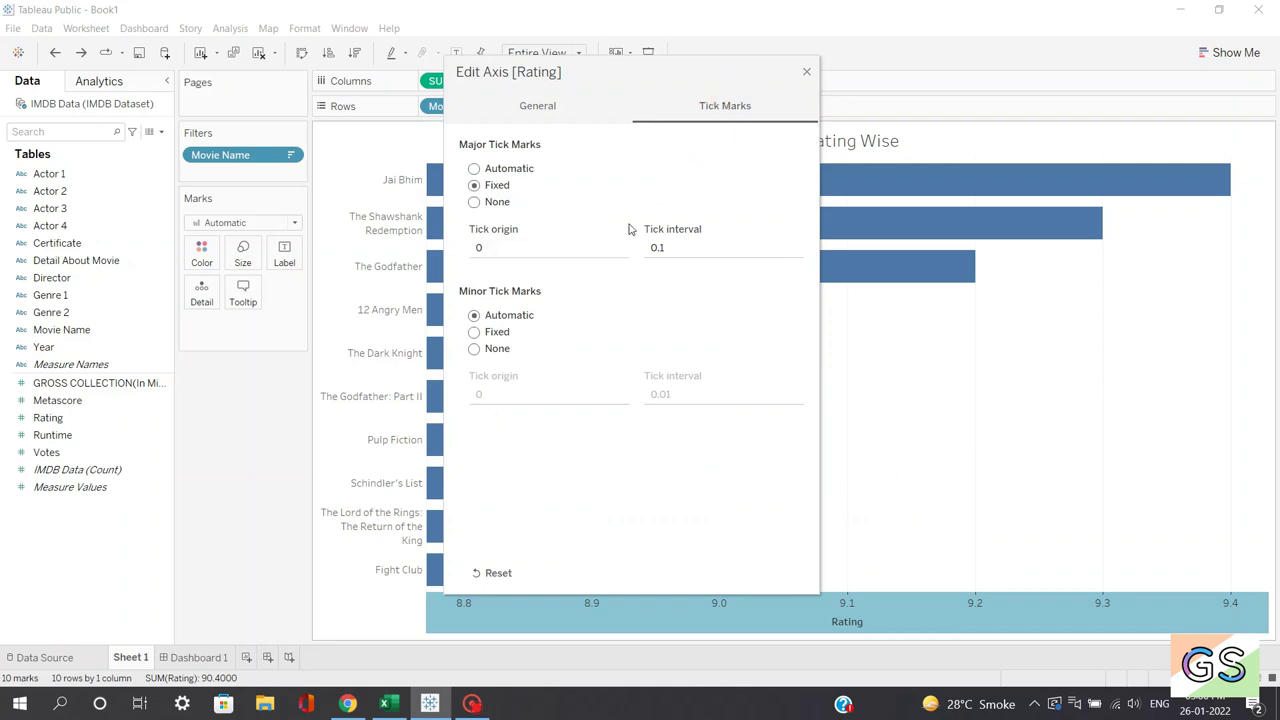
double_click(657, 247)
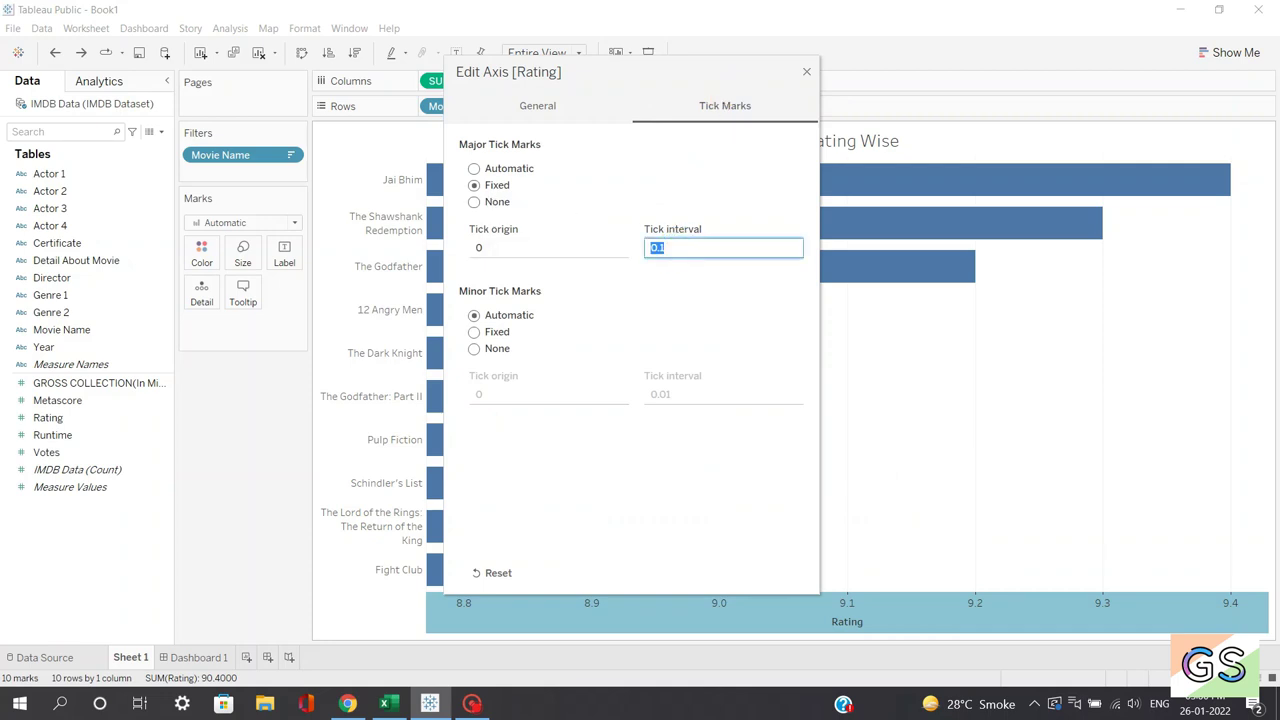
type("0.1")
left_click(803, 76)
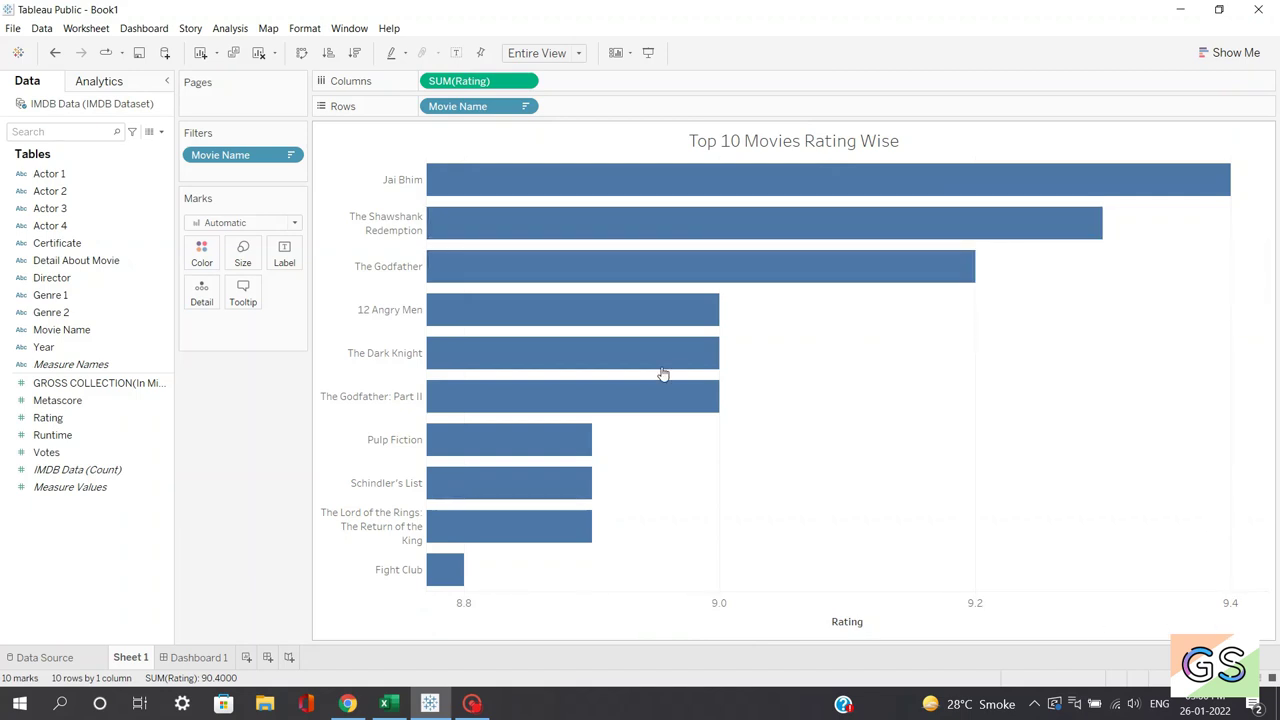
Rename the Sheet 1 worksheet as "Top 10 Movies Rating Wise".
double_click(134, 657)
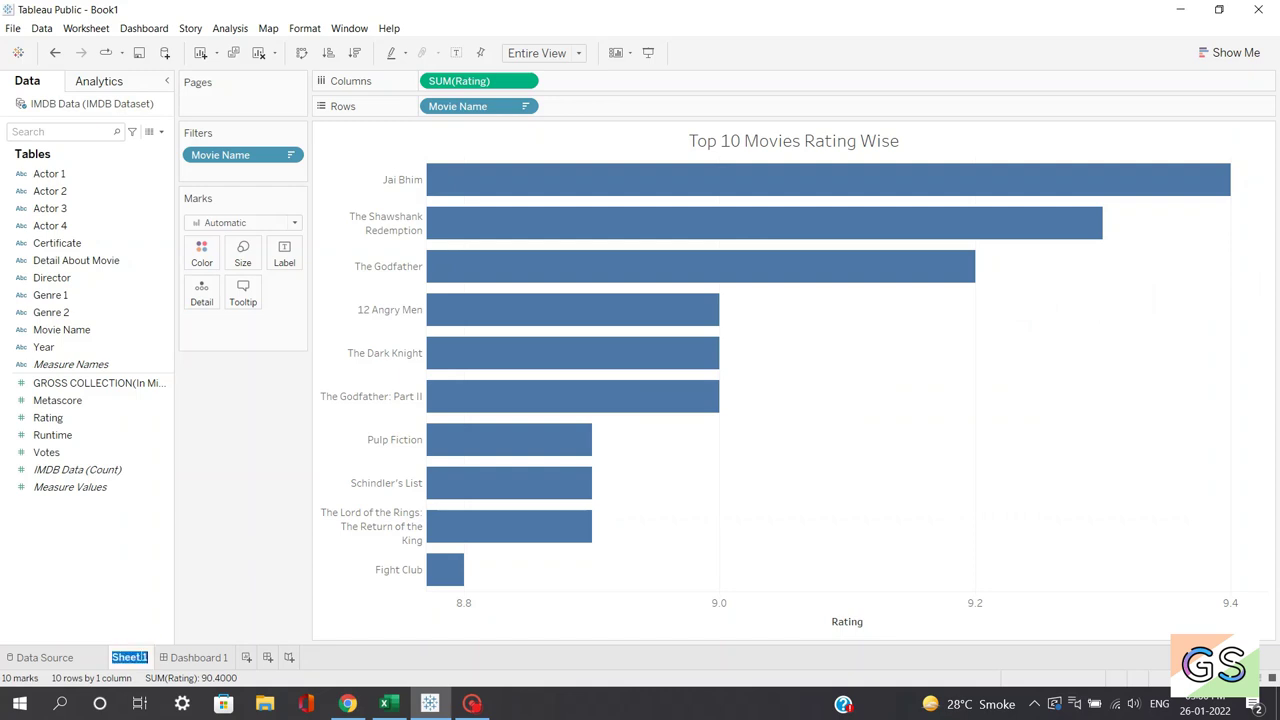
key("BackSpace")
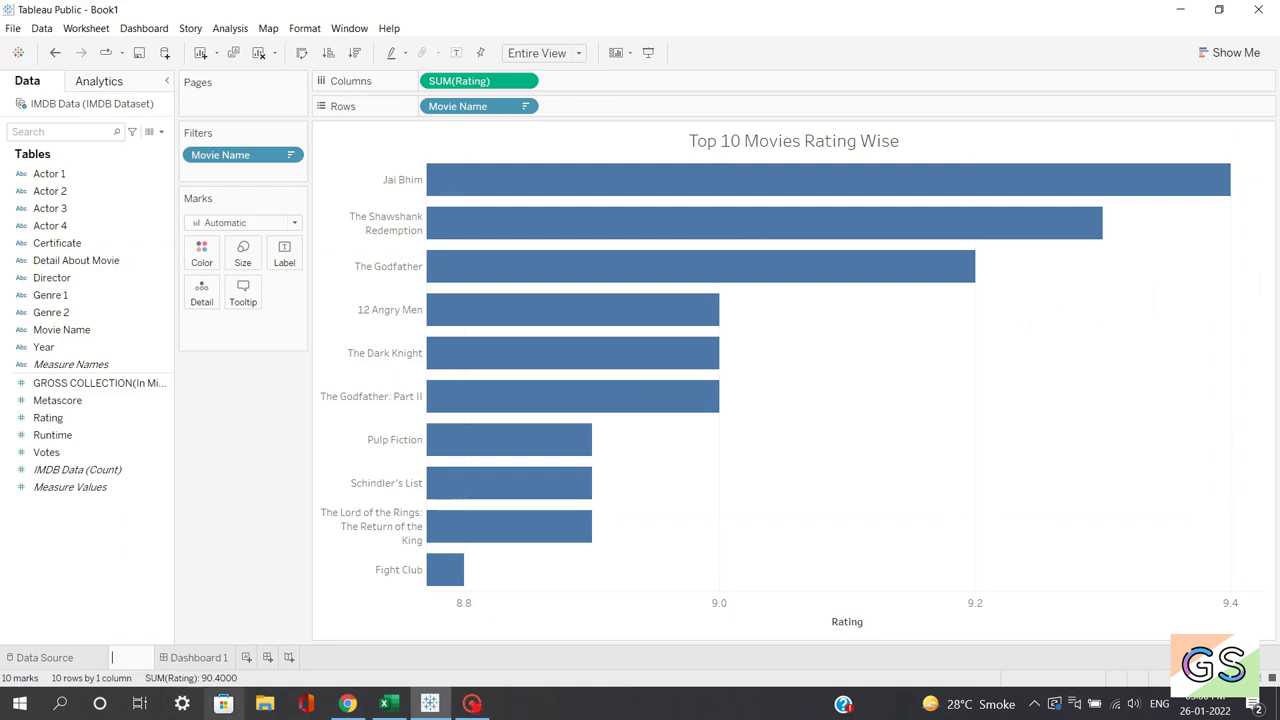
type("Top 10")
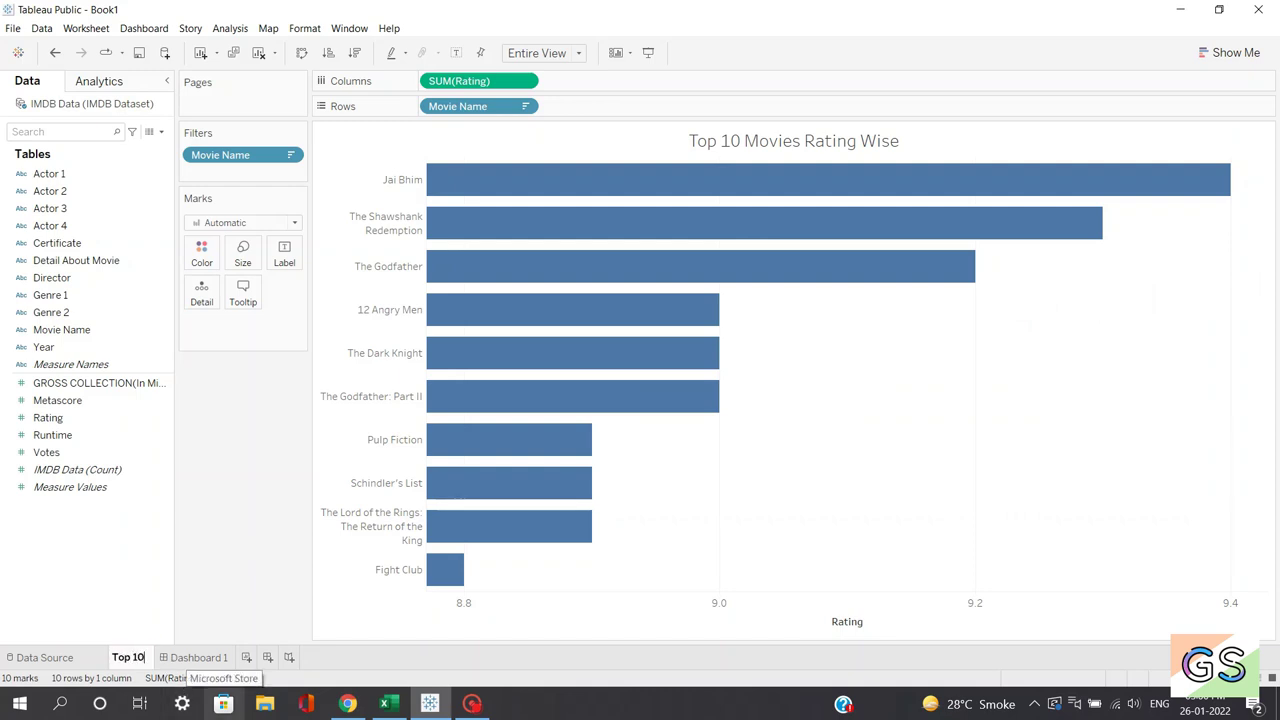
type(" Movies ")
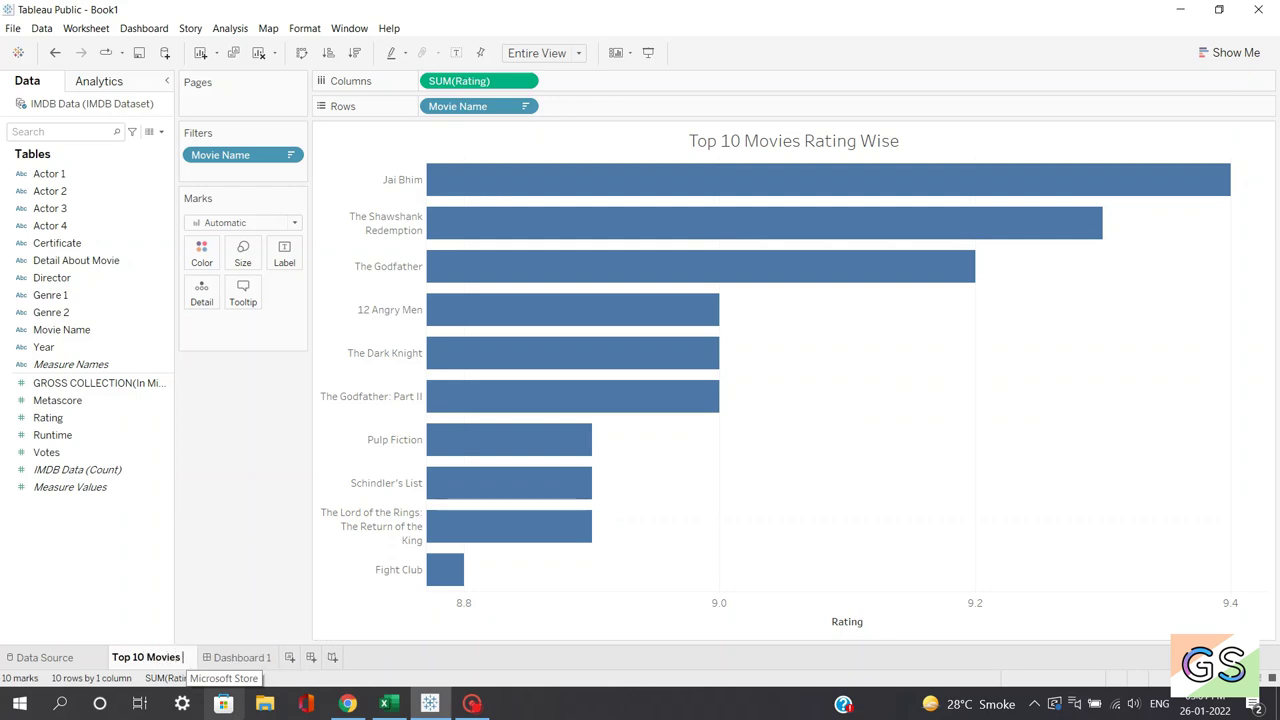
type("Rating Wise")
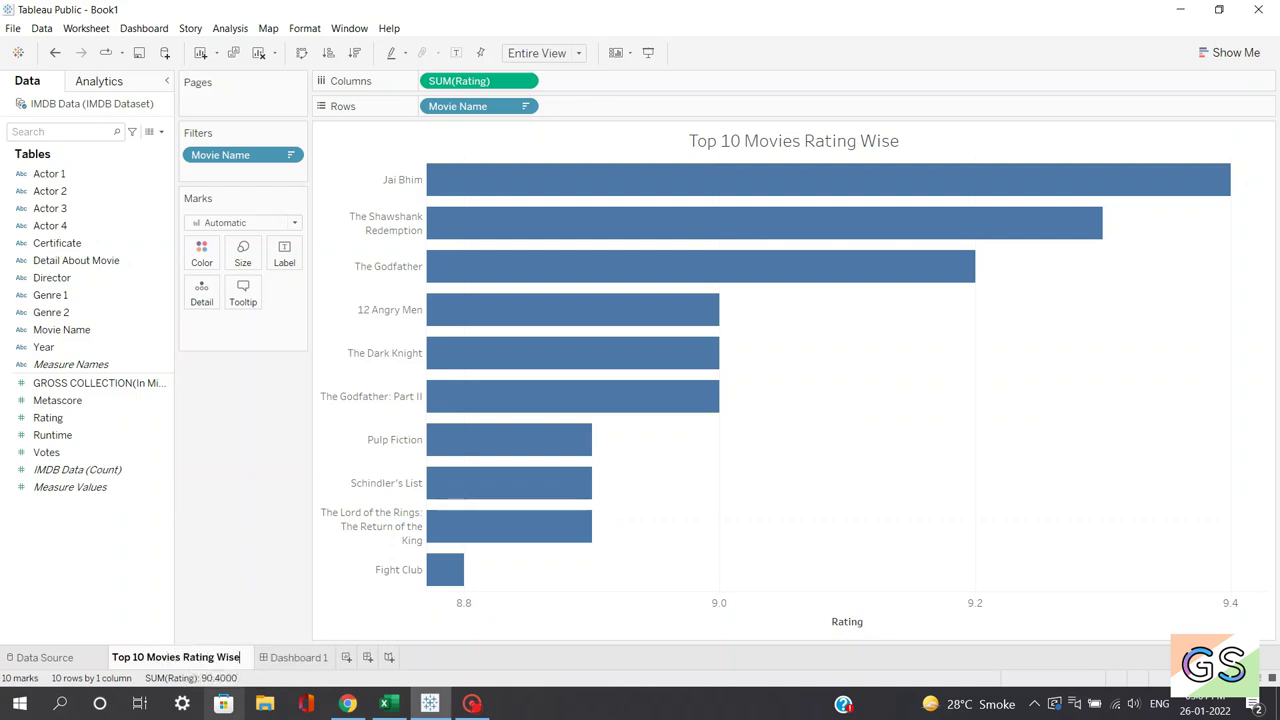
key("Return")
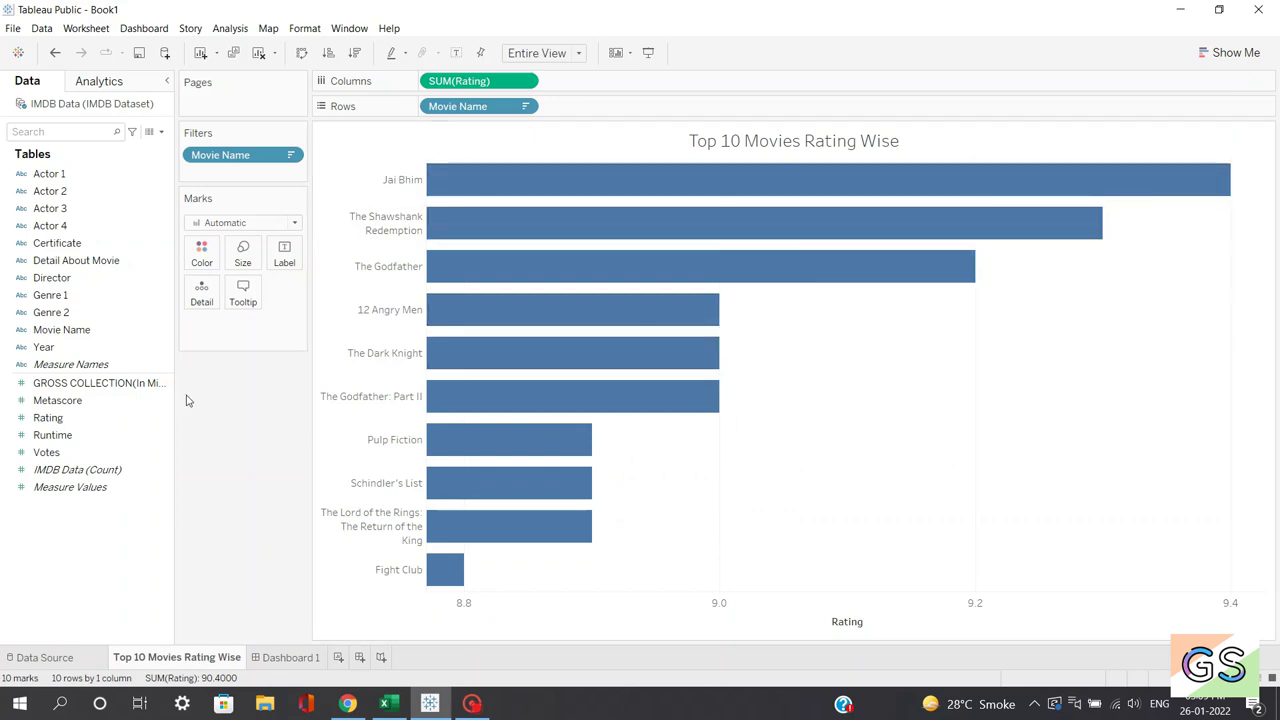
Duplicate the "Top 10 Movies Rating Wise" worksheet and rename the copy as "Top 10 Movies Votes Wise".
right_click(204, 656)
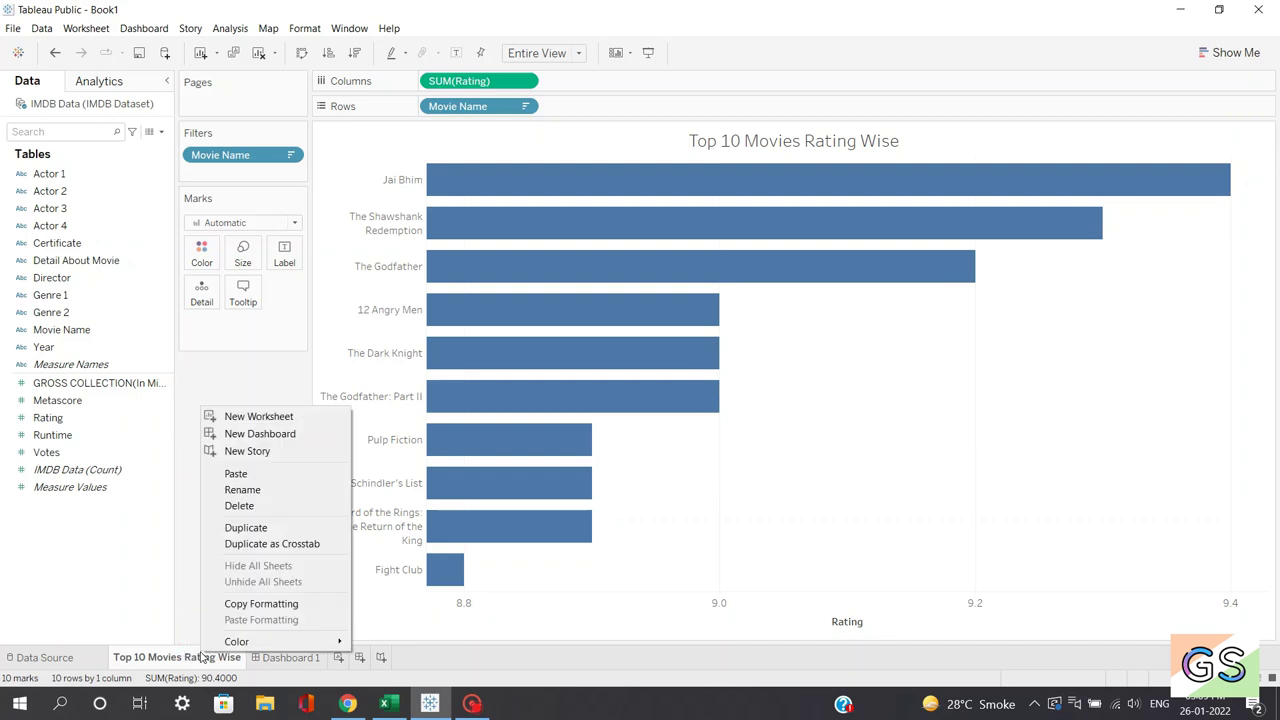
left_click(246, 527)
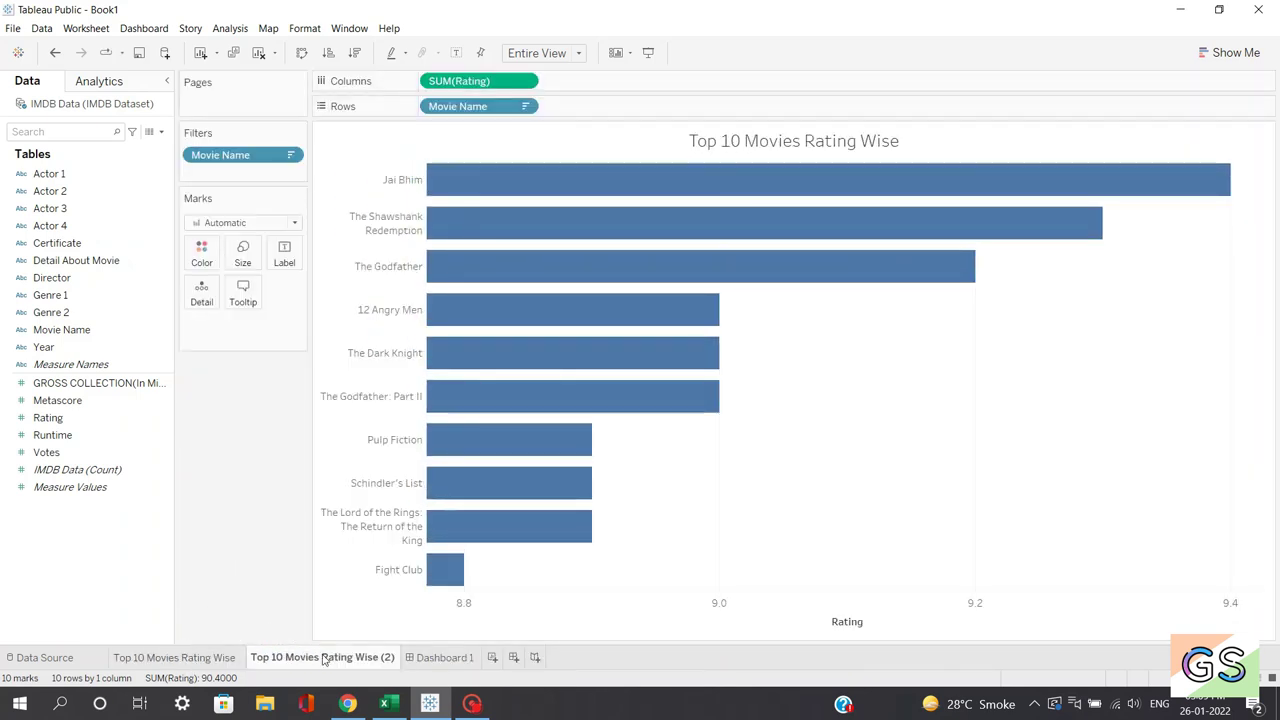
double_click(322, 657)
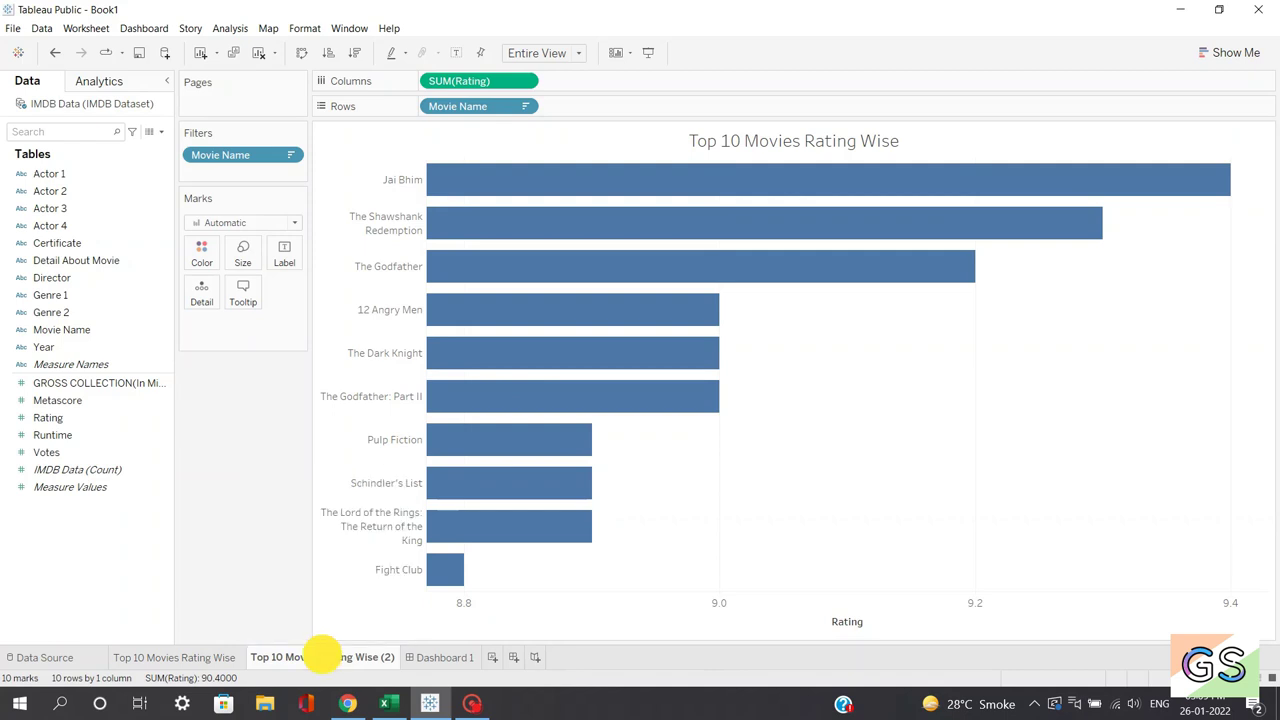
left_click(320, 657)
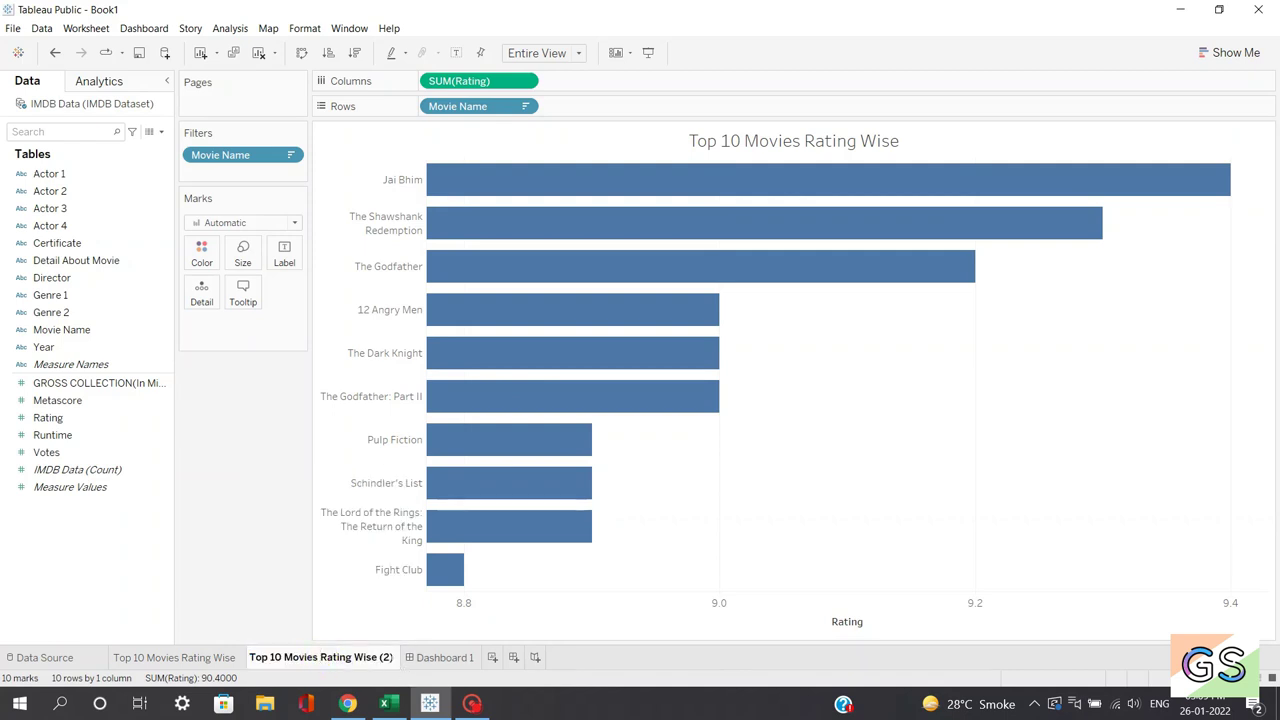
left_click_drag(394, 657, 325, 657)
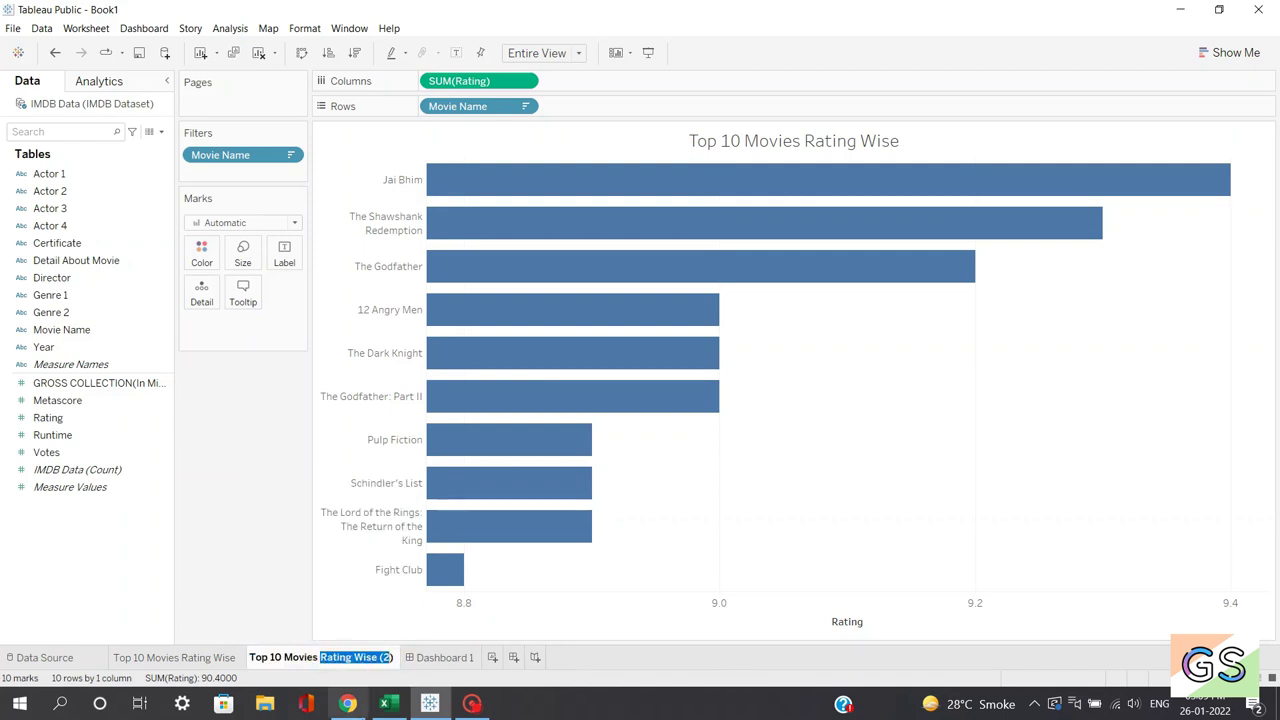
key("BackSpace")
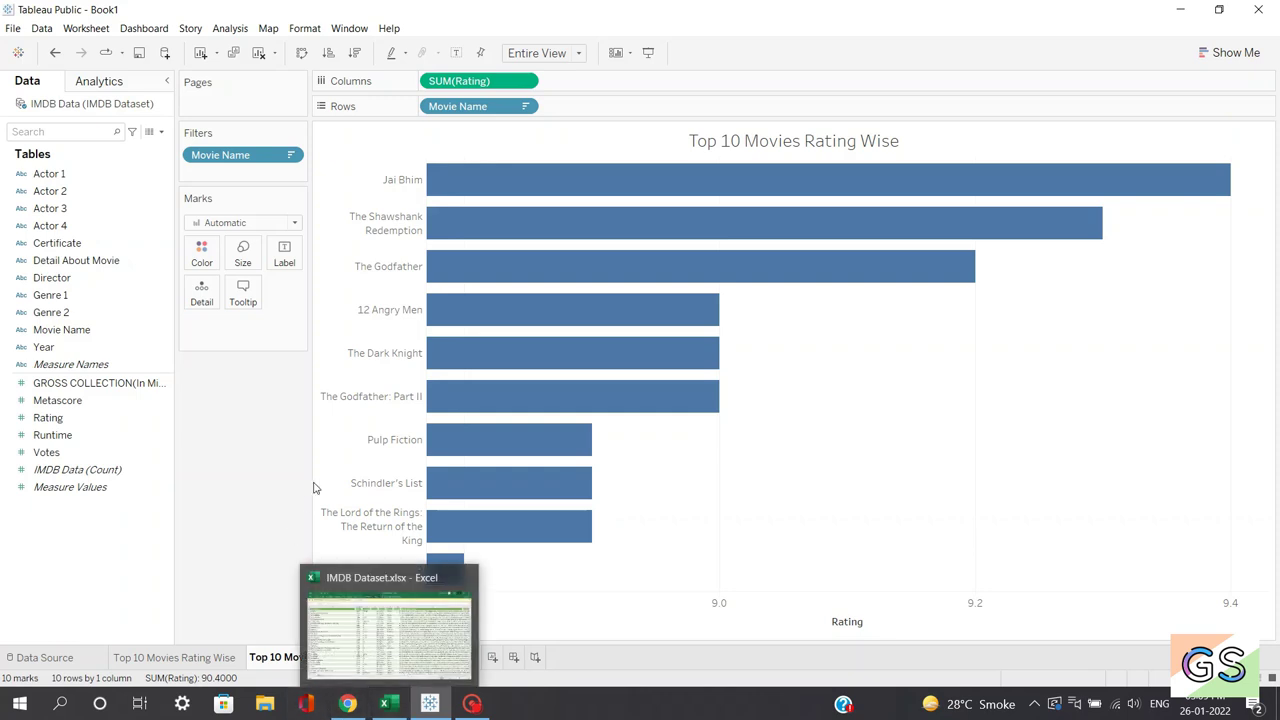
left_click(283, 441)
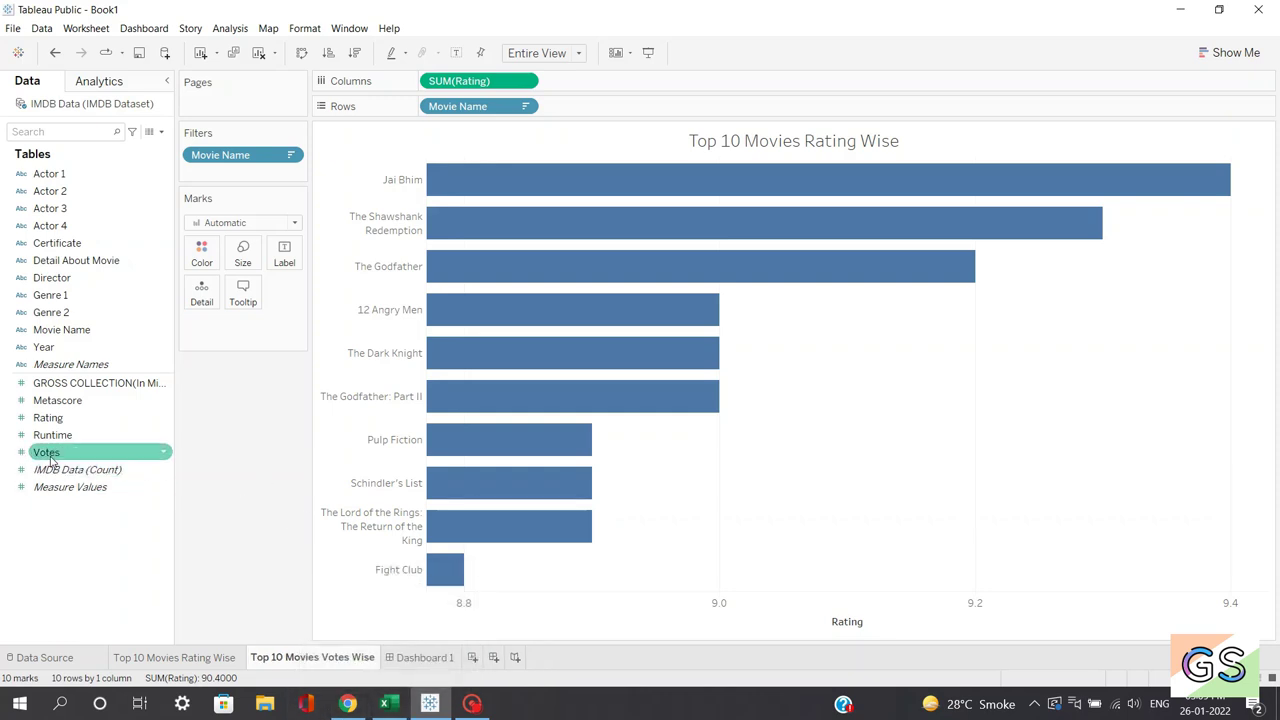
Replace the sum of Rating with the sum of Votes as the Columns measure in the duplicated worksheet.
left_click_drag(74, 457, 458, 88)
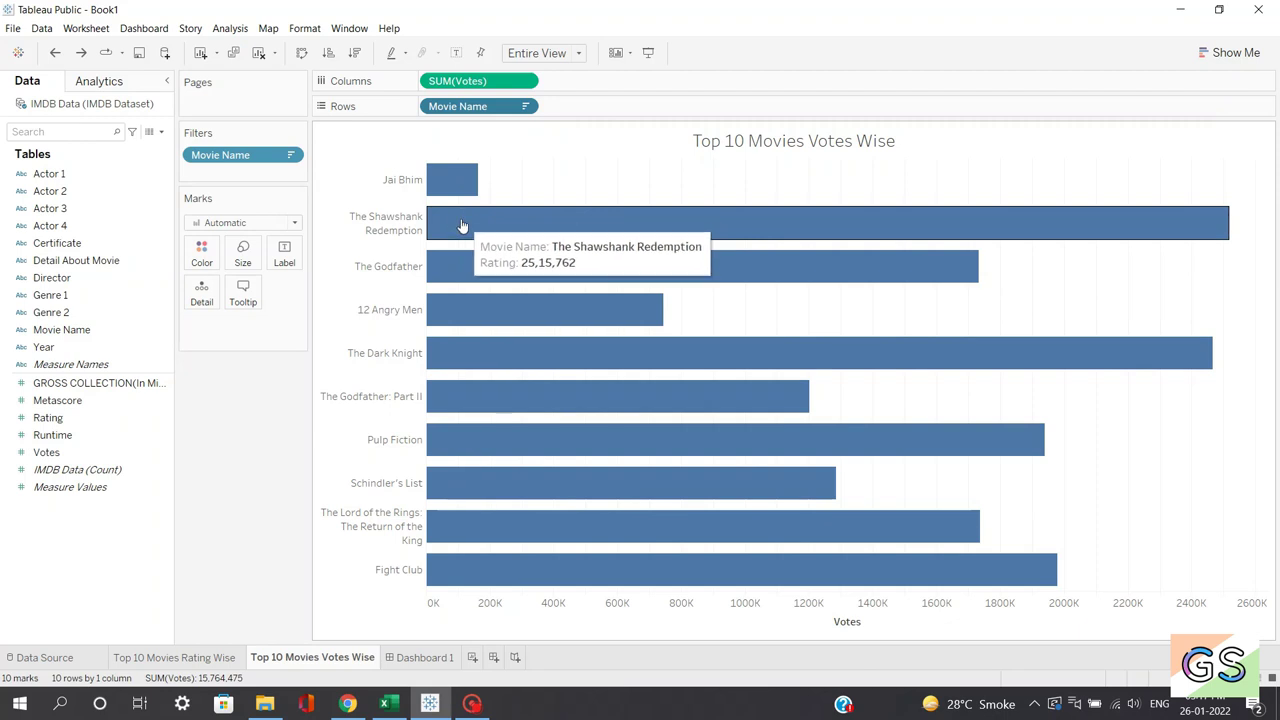
Sort the Movie Name rows in descending order by the sum of Votes.
left_click(524, 106)
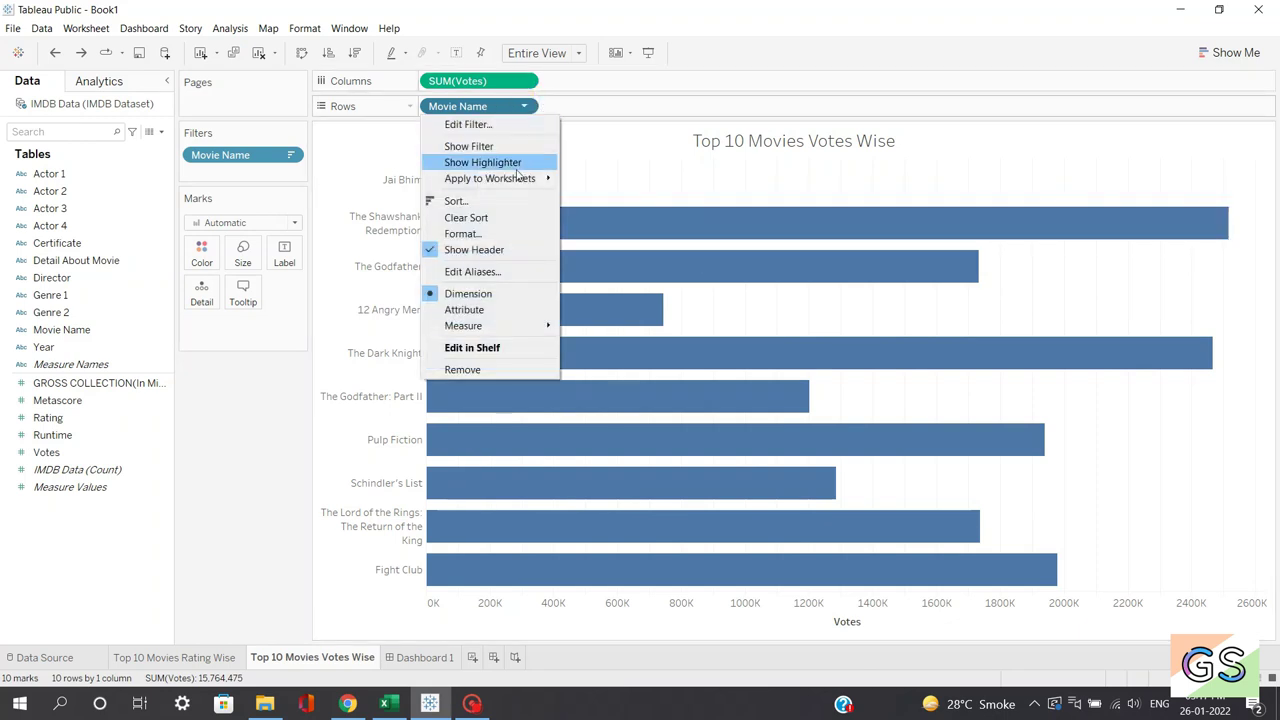
left_click(456, 200)
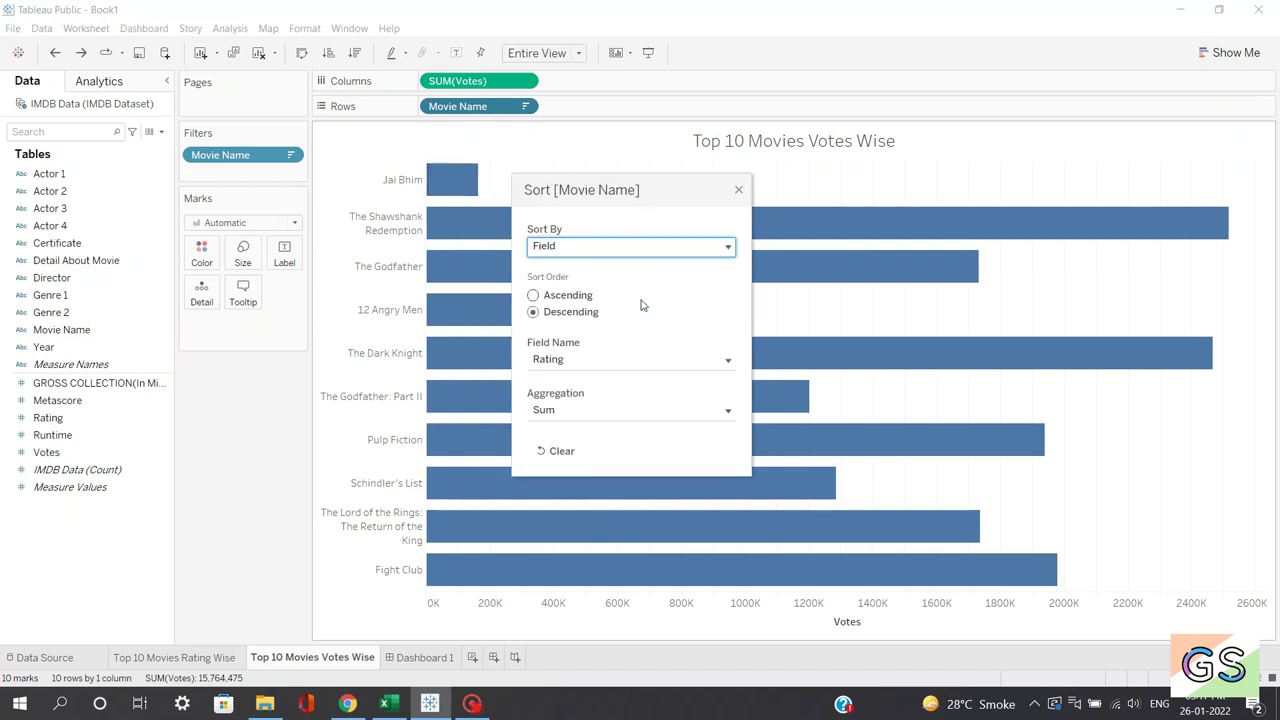
left_click(562, 362)
left_click_drag(733, 430, 728, 492)
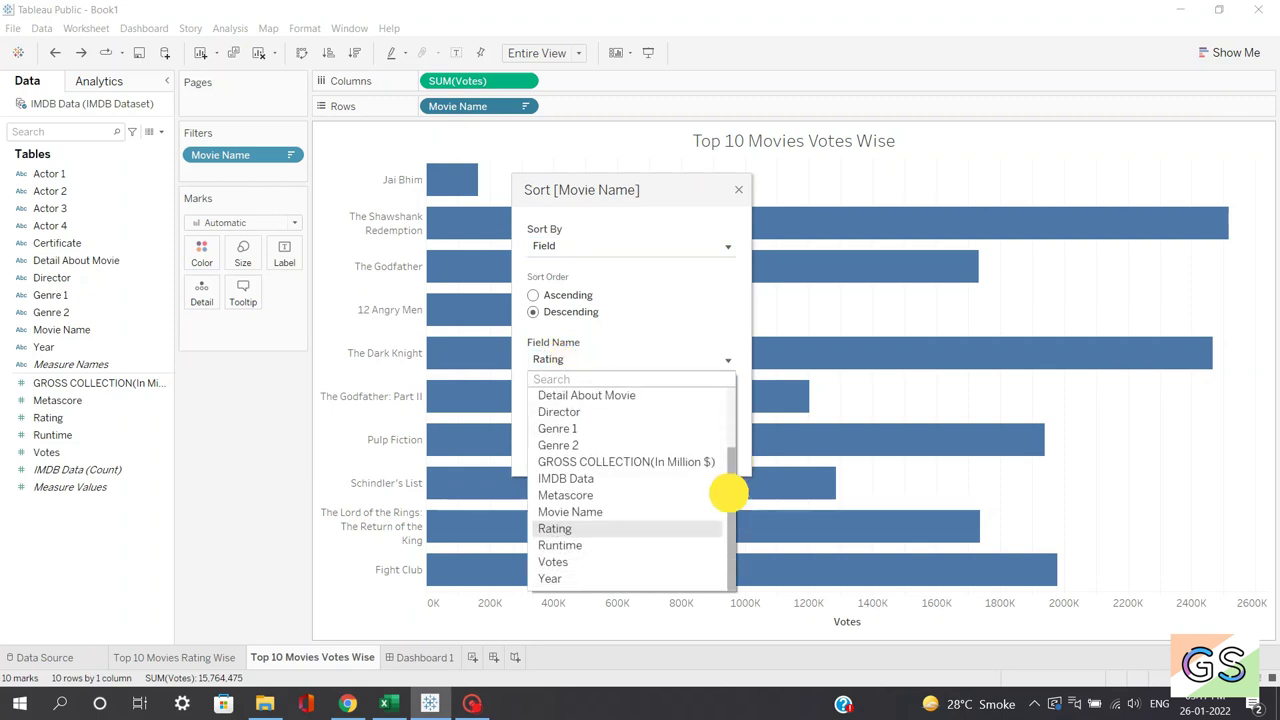
left_click(600, 561)
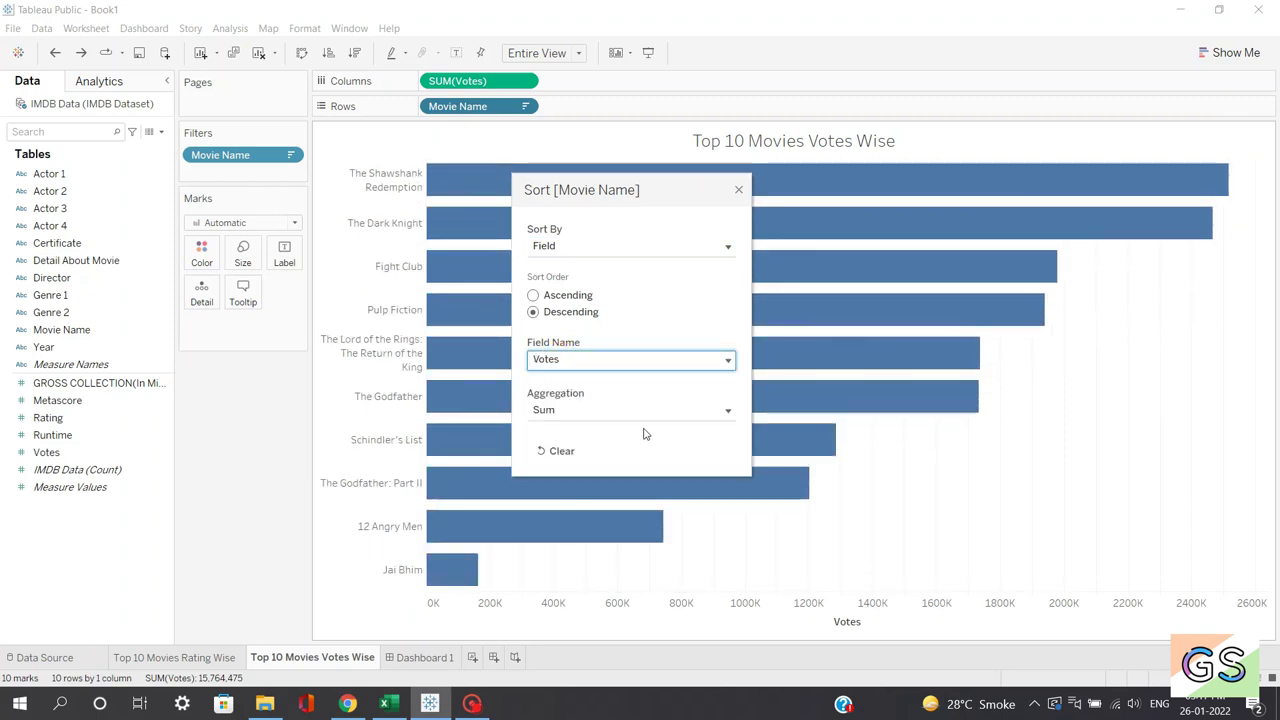
left_click(743, 188)
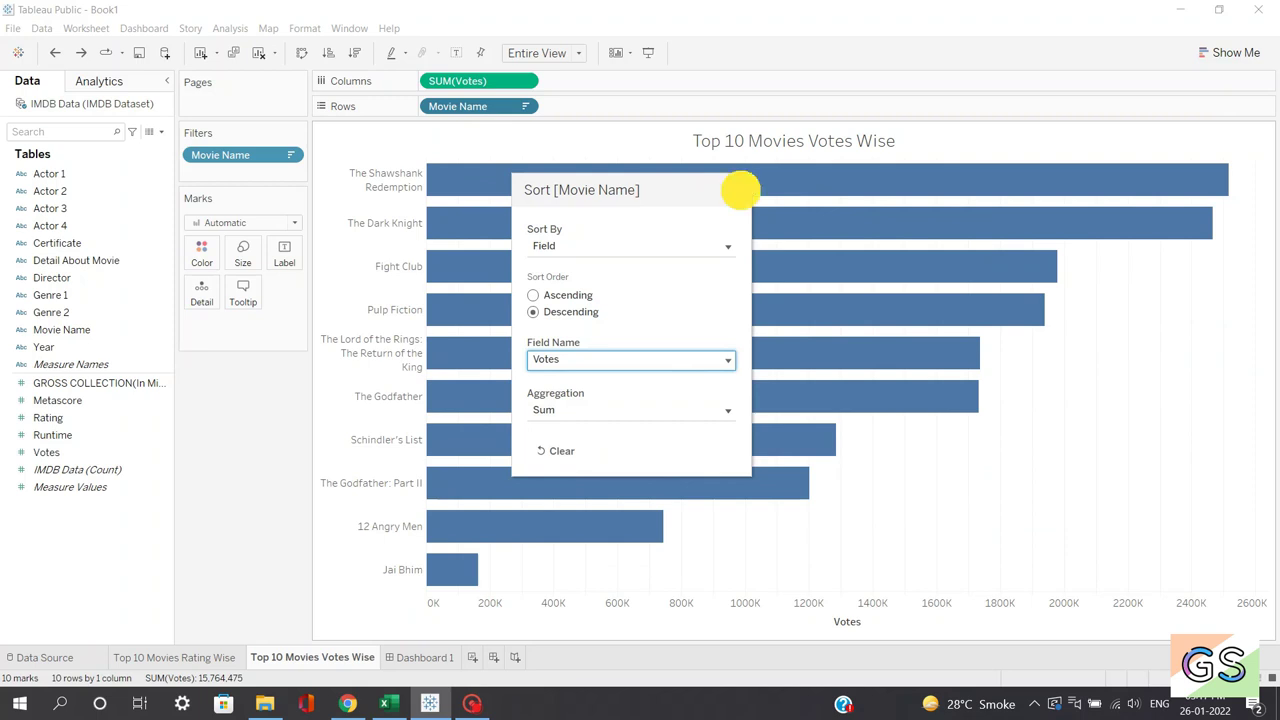
Change the Movie Name filter to keep the top 10 movies by the sum of Votes.
left_click(524, 106)
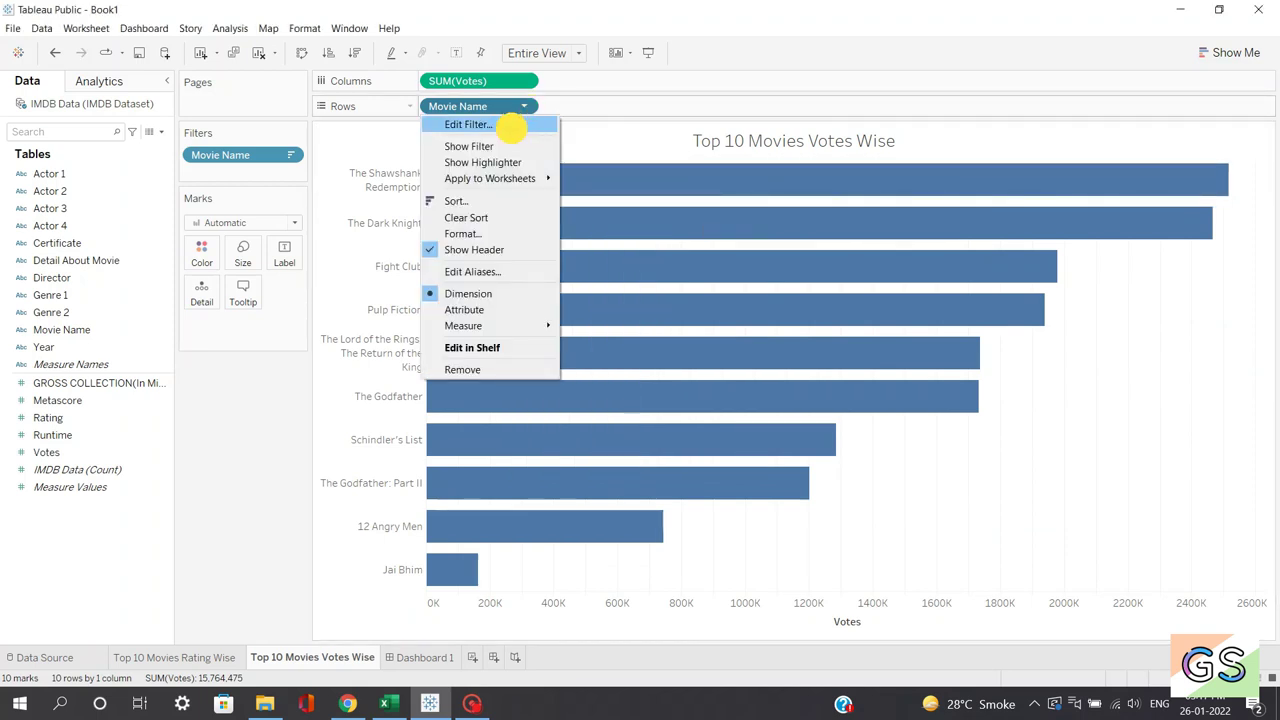
left_click(509, 125)
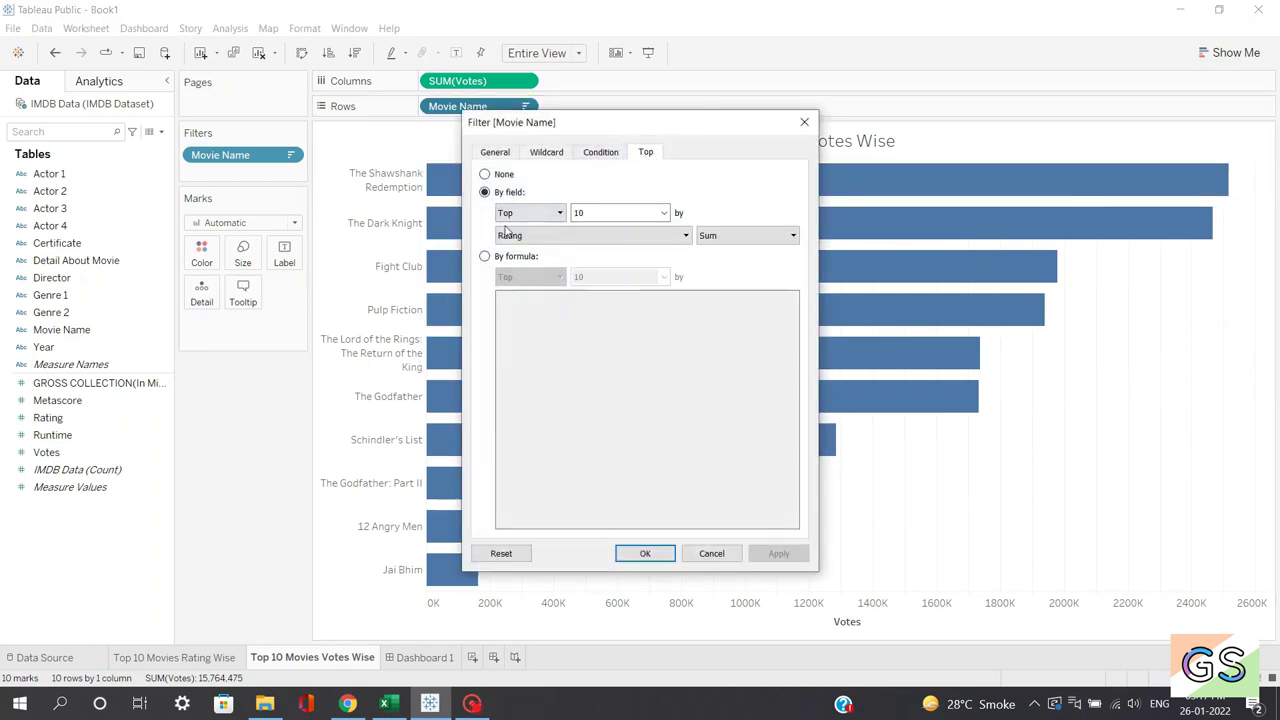
left_click(565, 235)
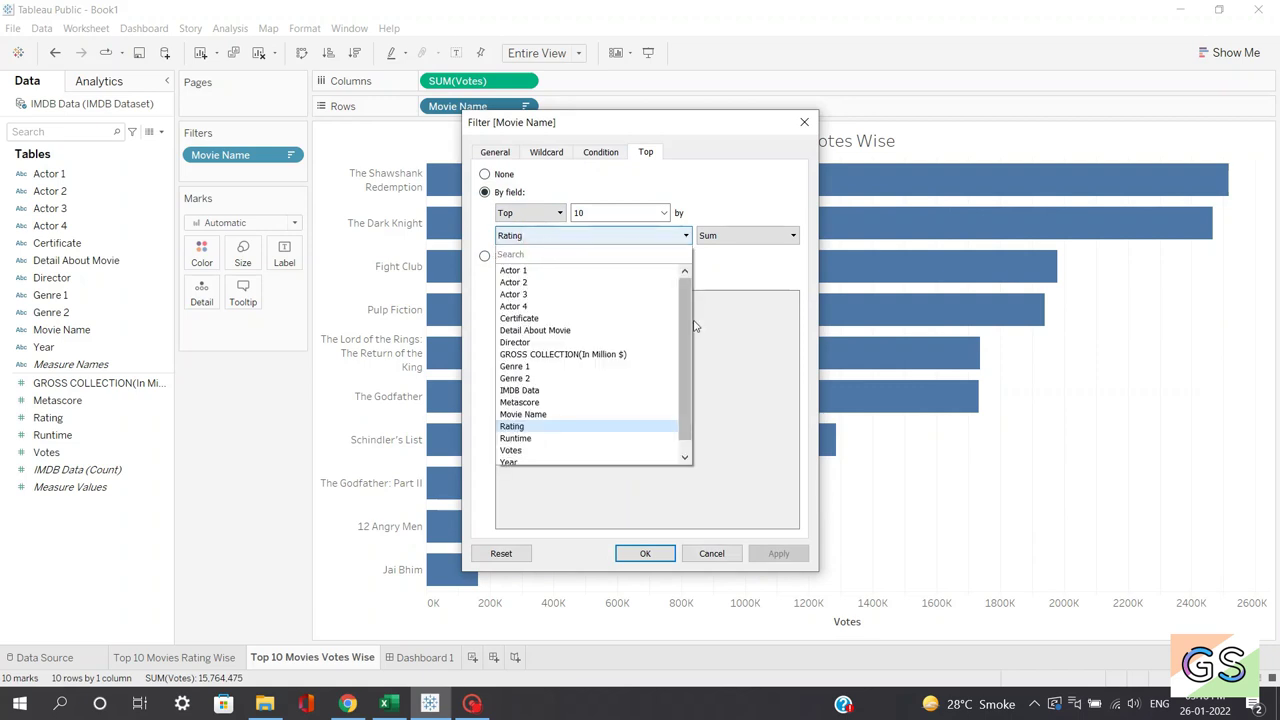
scroll(686, 337, "down", 1)
left_click(555, 440)
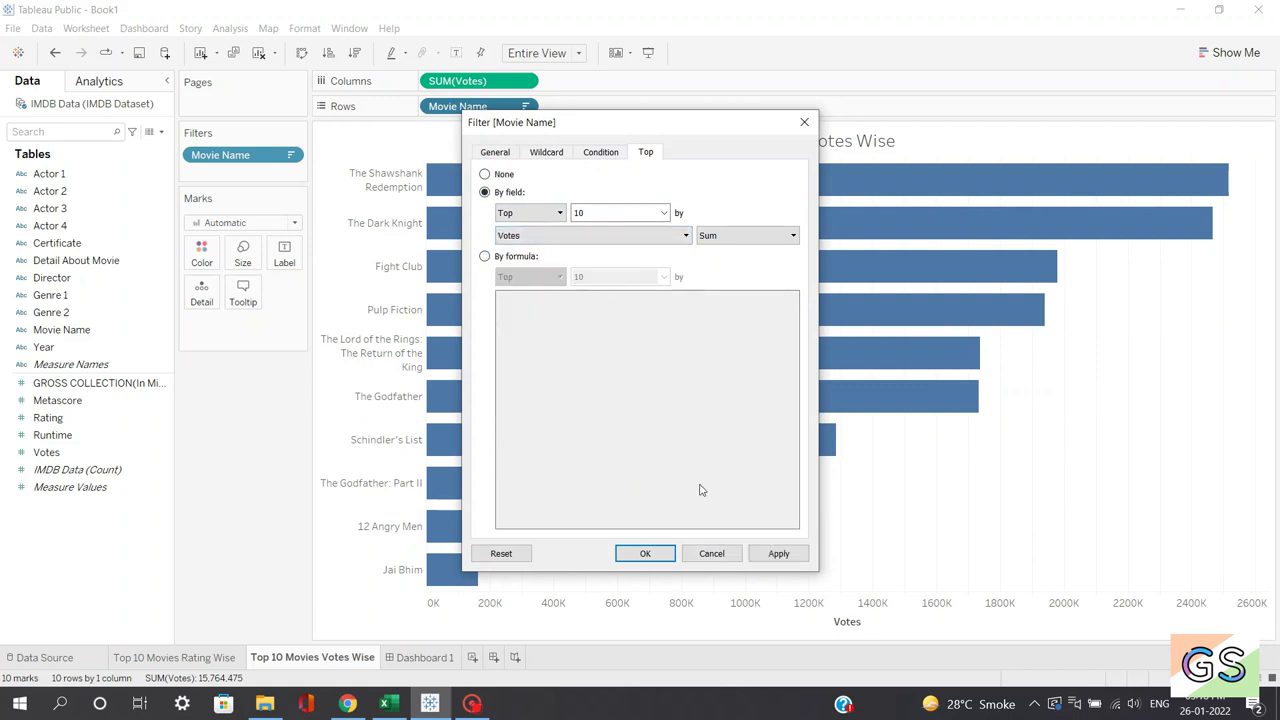
left_click(771, 553)
left_click(645, 553)
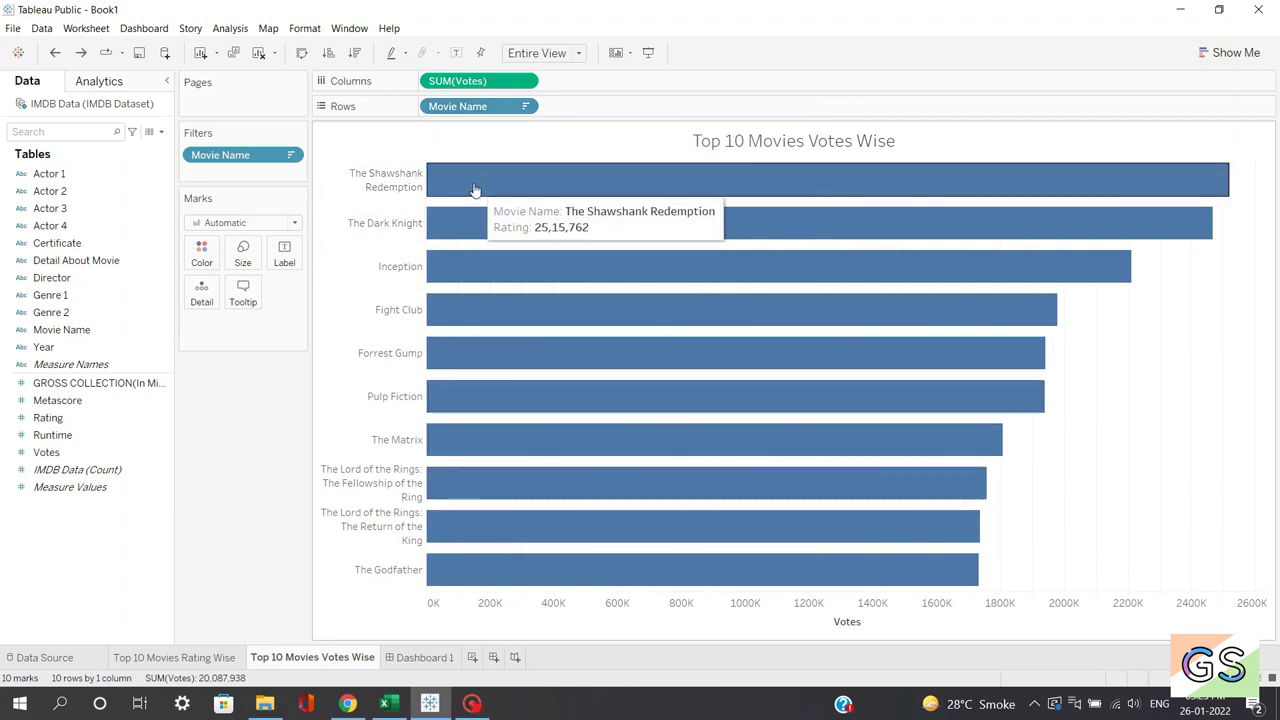
Replace the "Rating" label in the votes chart's tooltip text with "Votes".
mouse_move(537, 276)
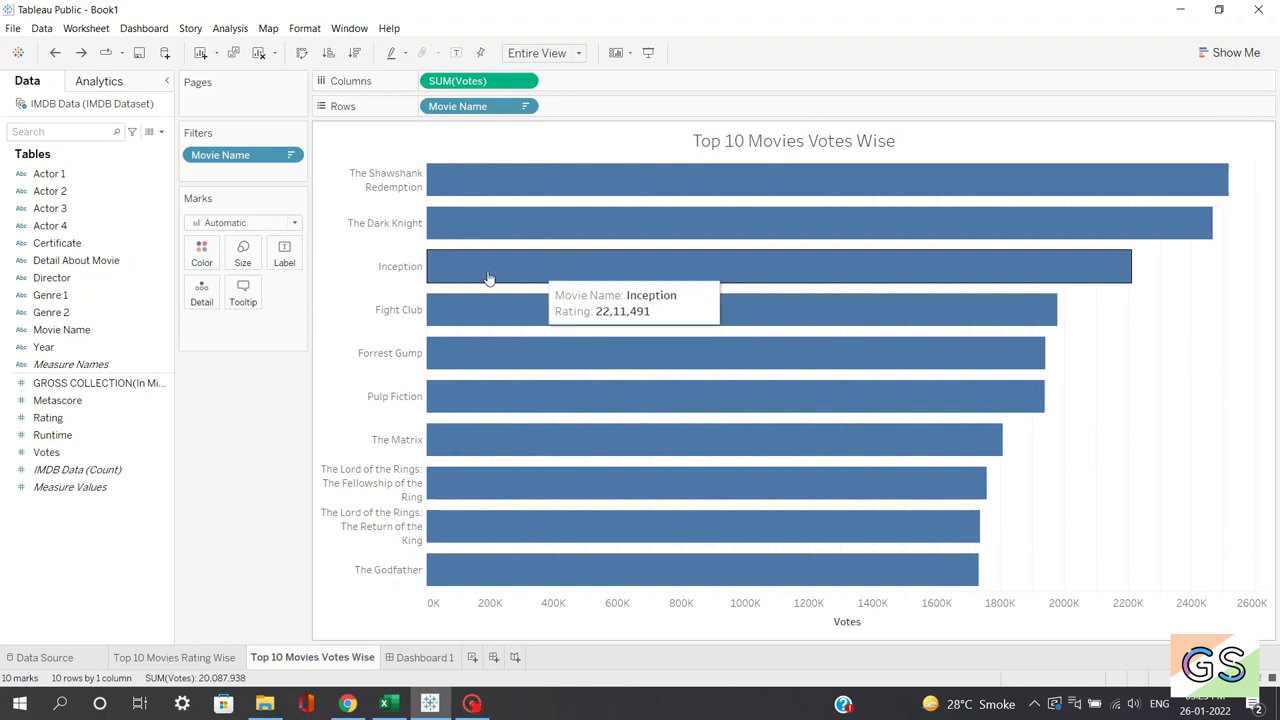
left_click(243, 293)
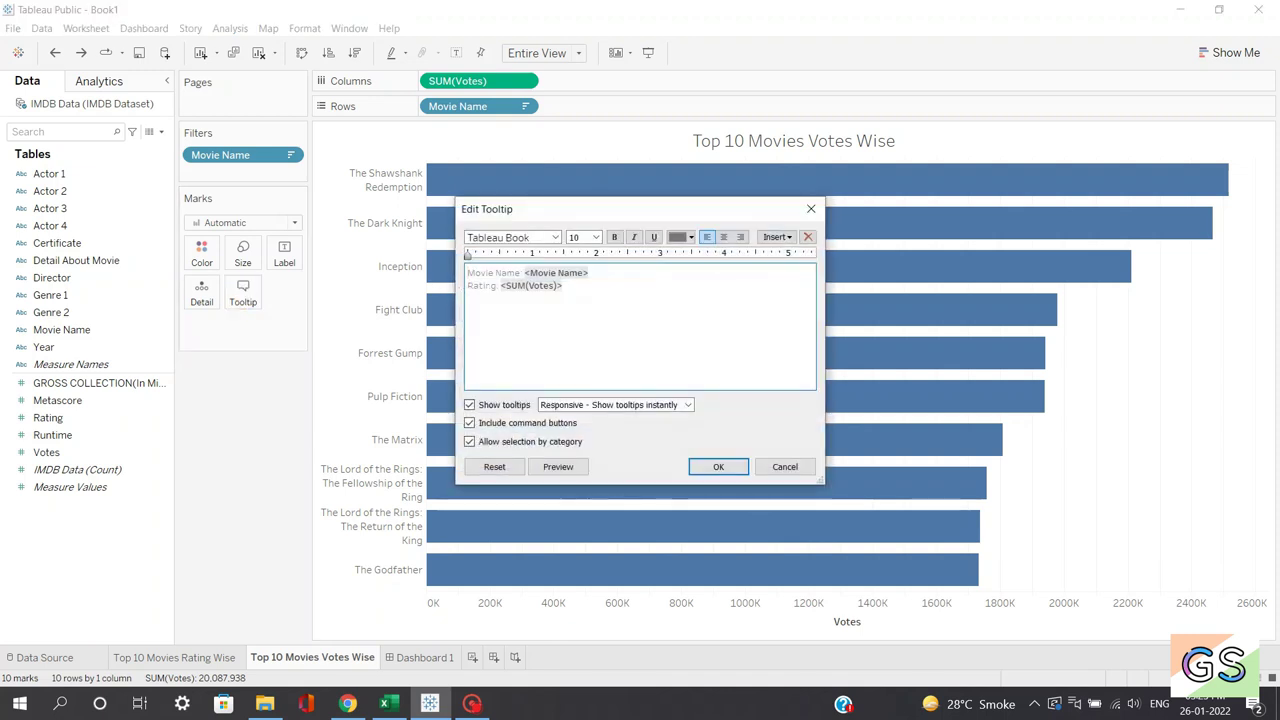
left_click_drag(491, 286, 458, 287)
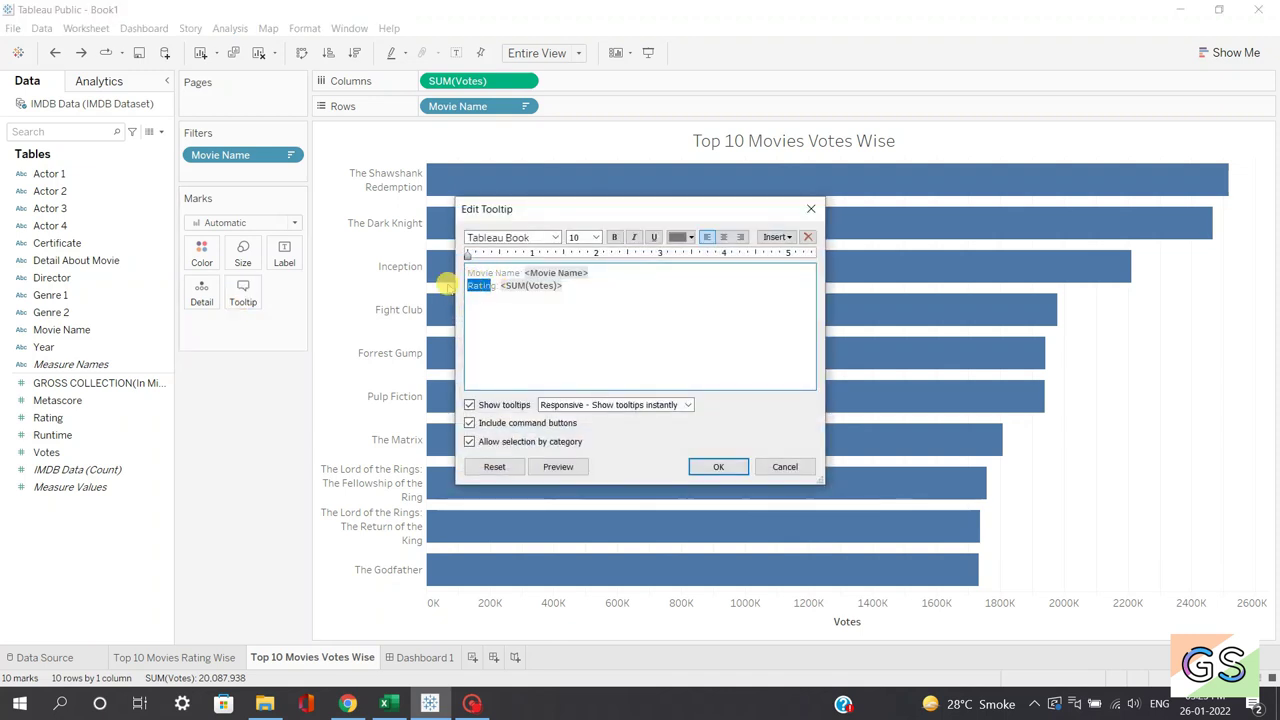
key("BackSpace")
type("Votes")
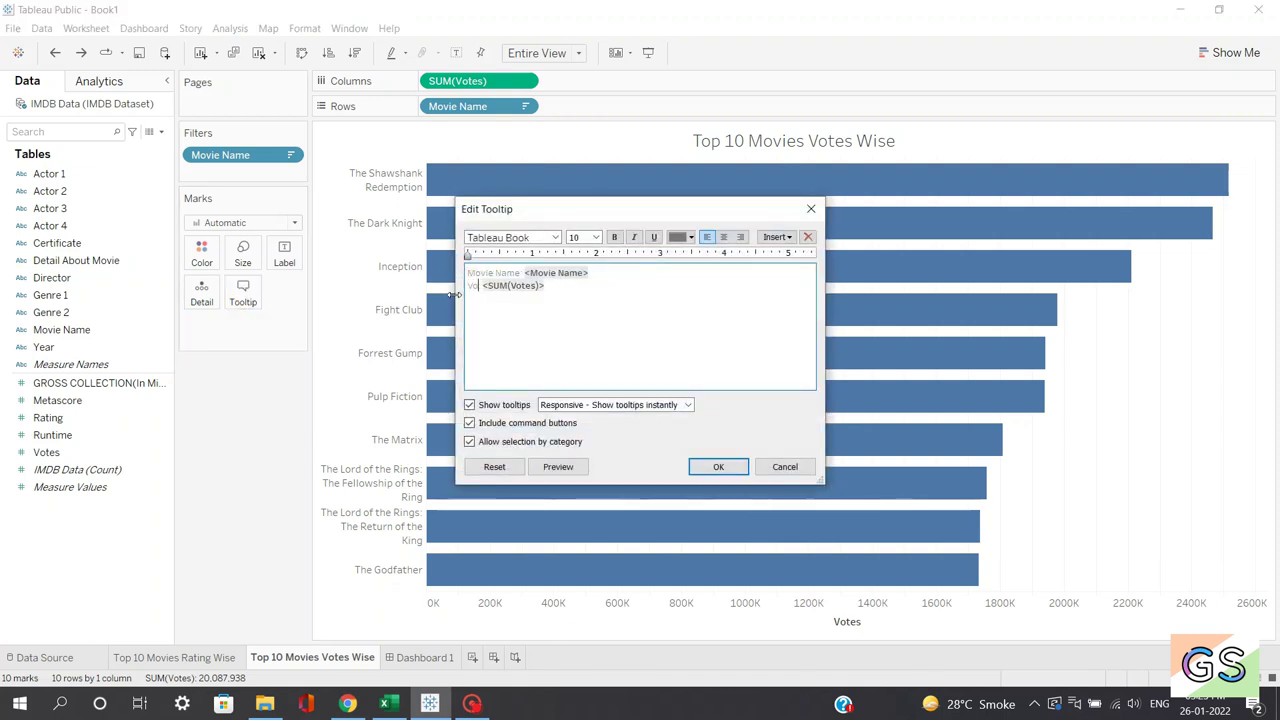
left_click(720, 466)
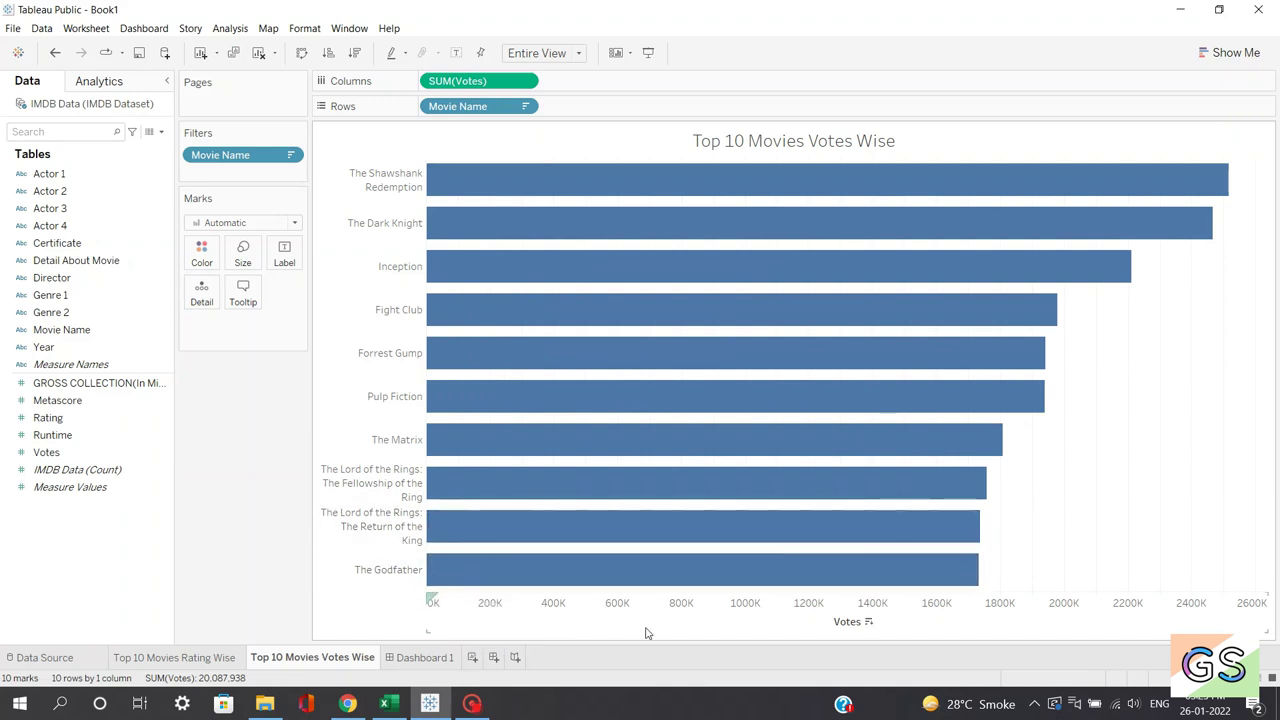
Exclude zero from the automatic range of the Votes axis.
right_click(735, 607)
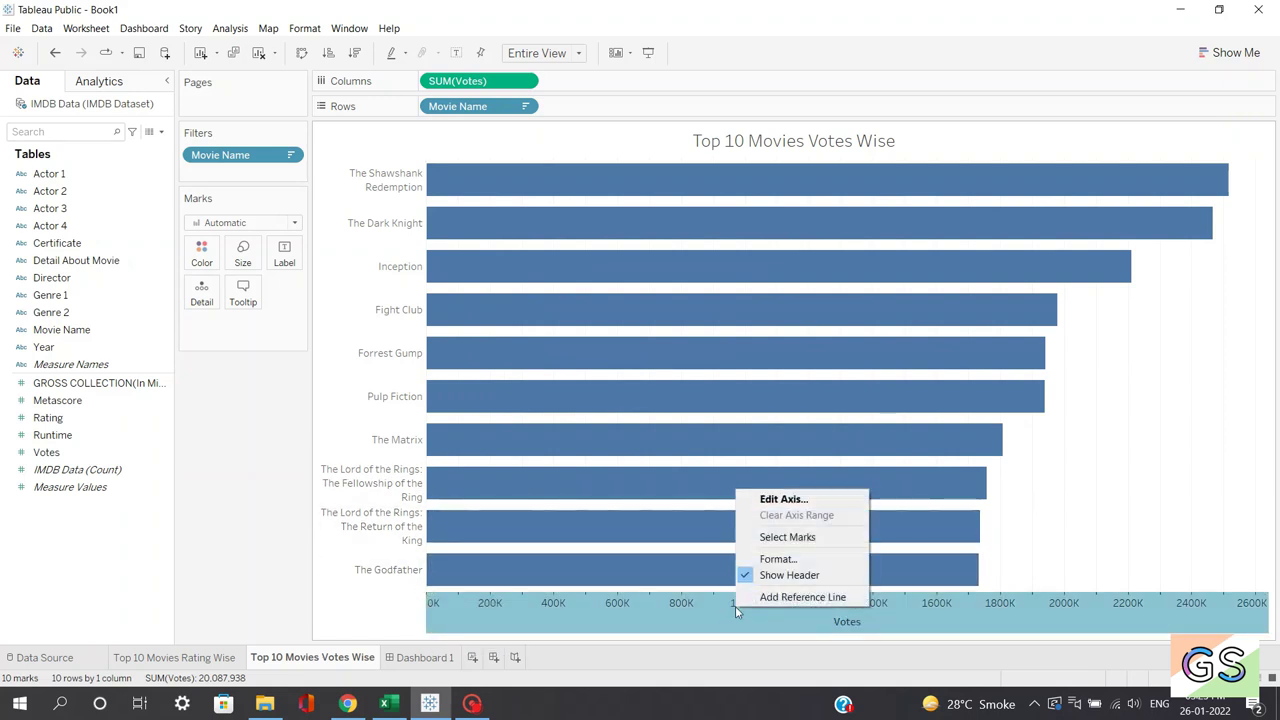
left_click(788, 500)
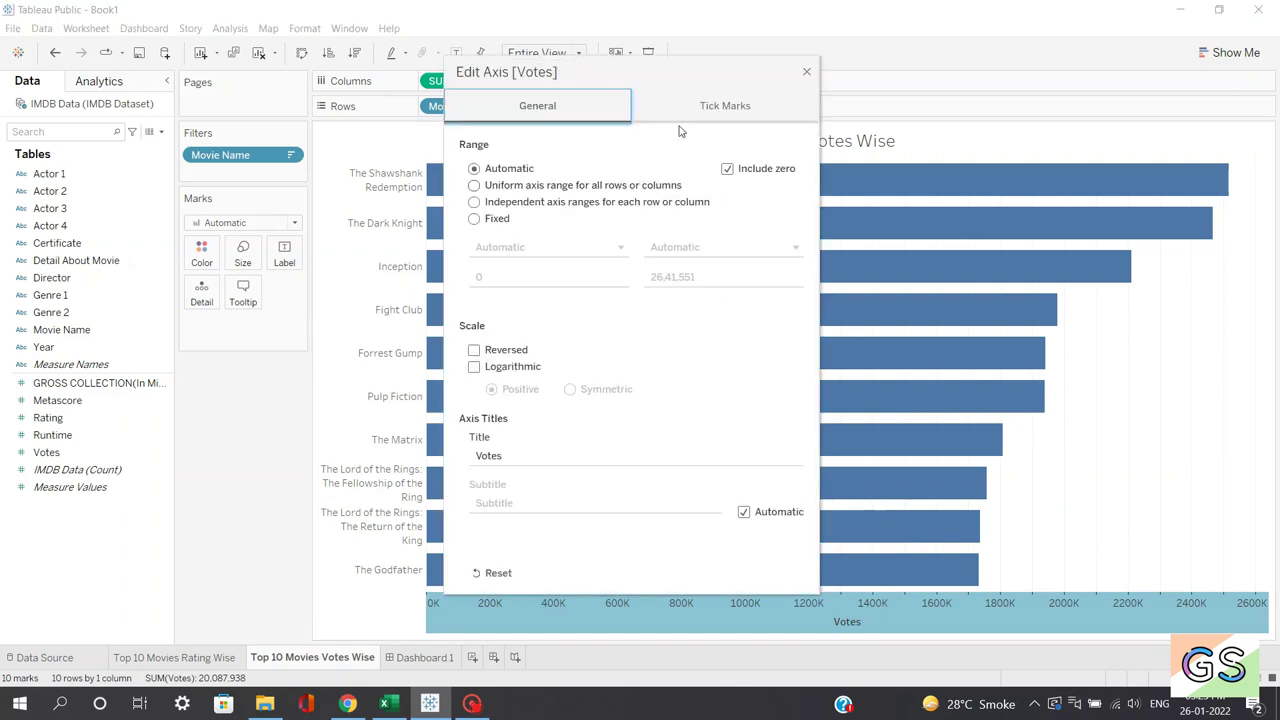
left_click(727, 169)
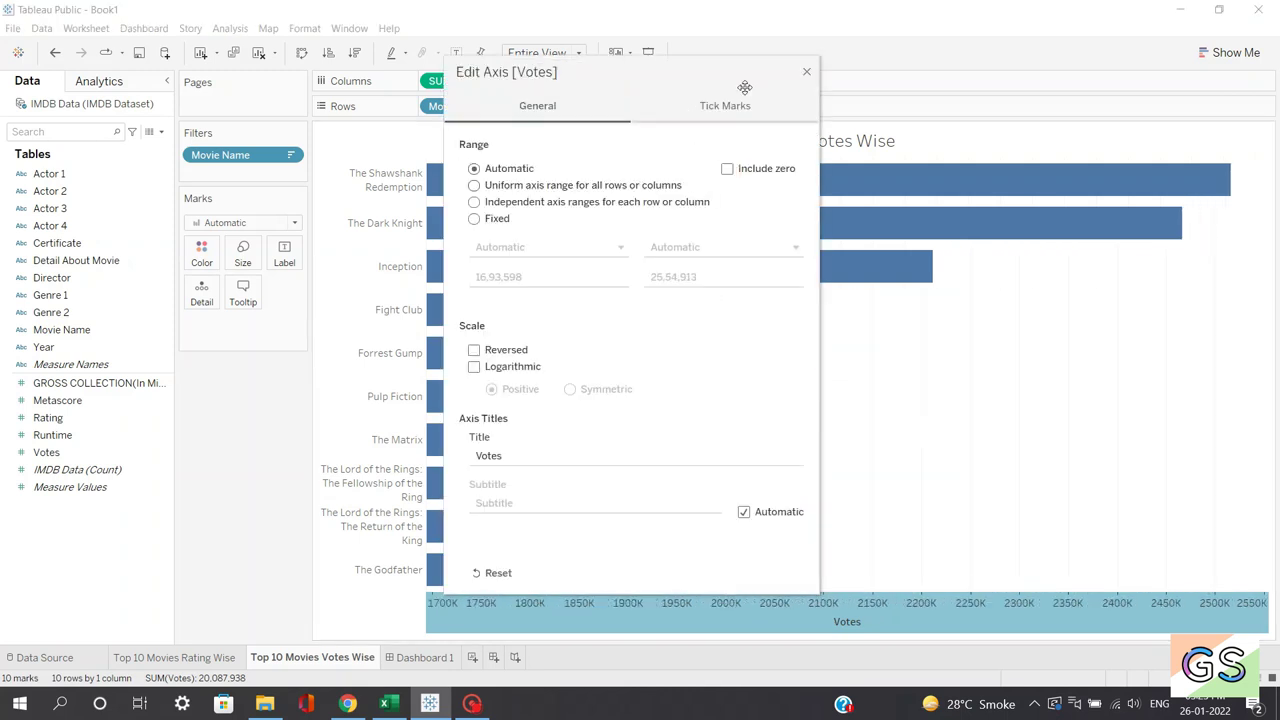
Set the major tick marks of the Votes axis to fixed with an interval of 2,00,000.
left_click(705, 107)
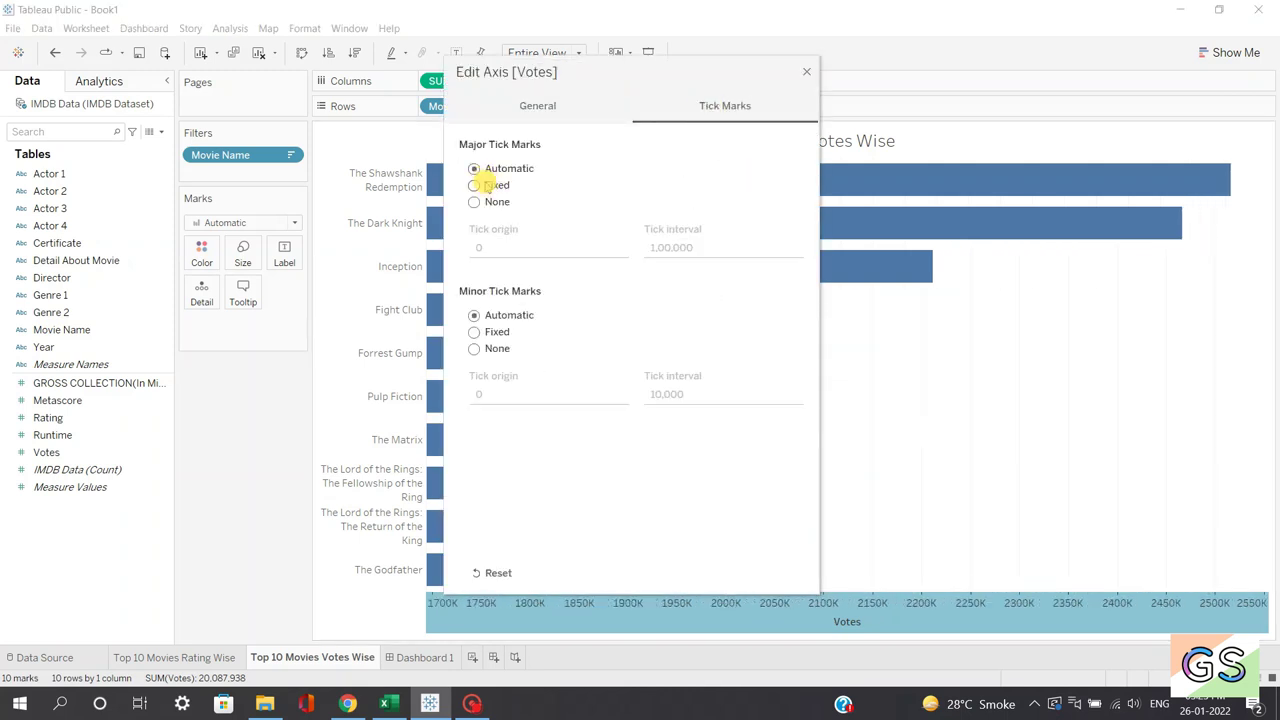
left_click(475, 185)
left_click(643, 250)
left_click(737, 248)
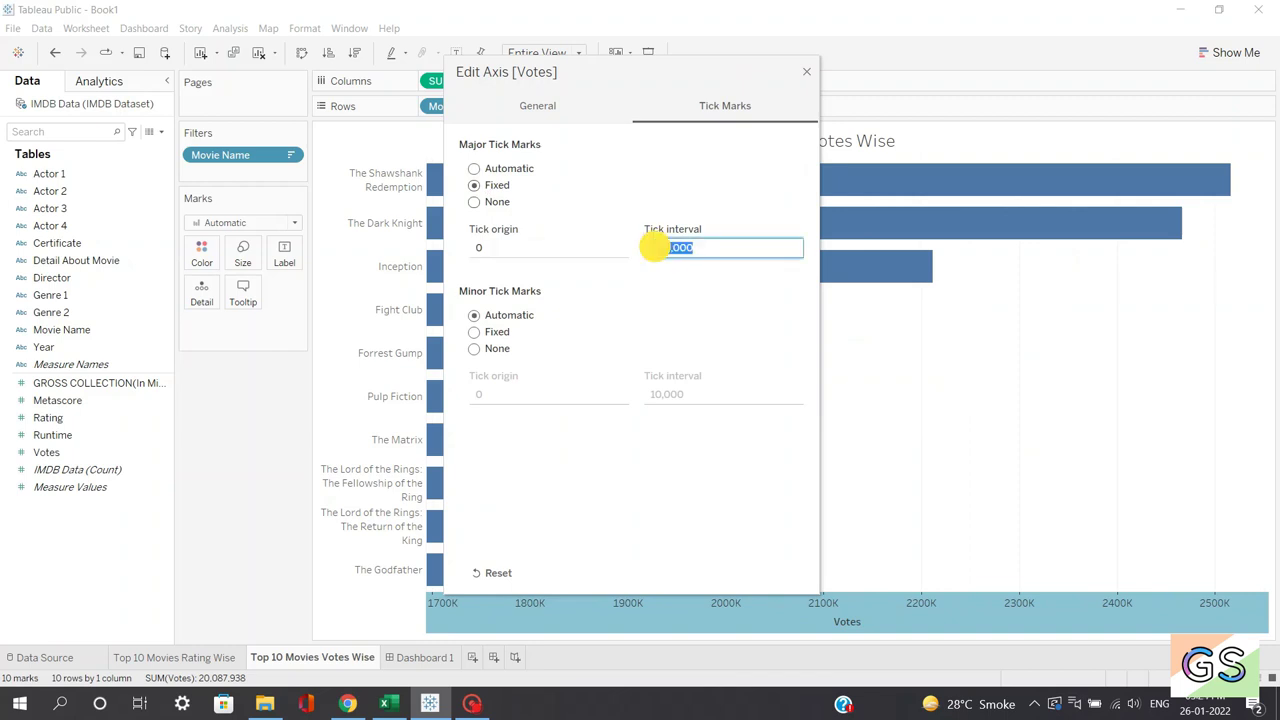
left_click(652, 248)
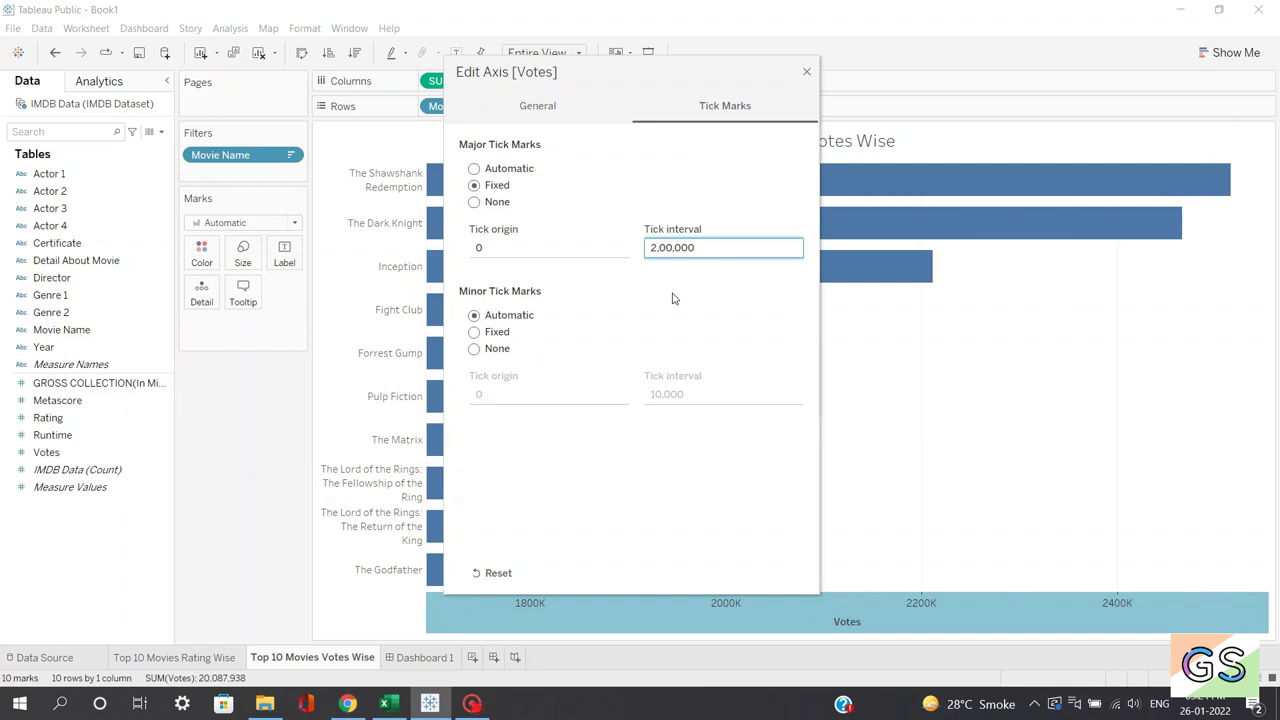
left_click(808, 73)
left_click(660, 609)
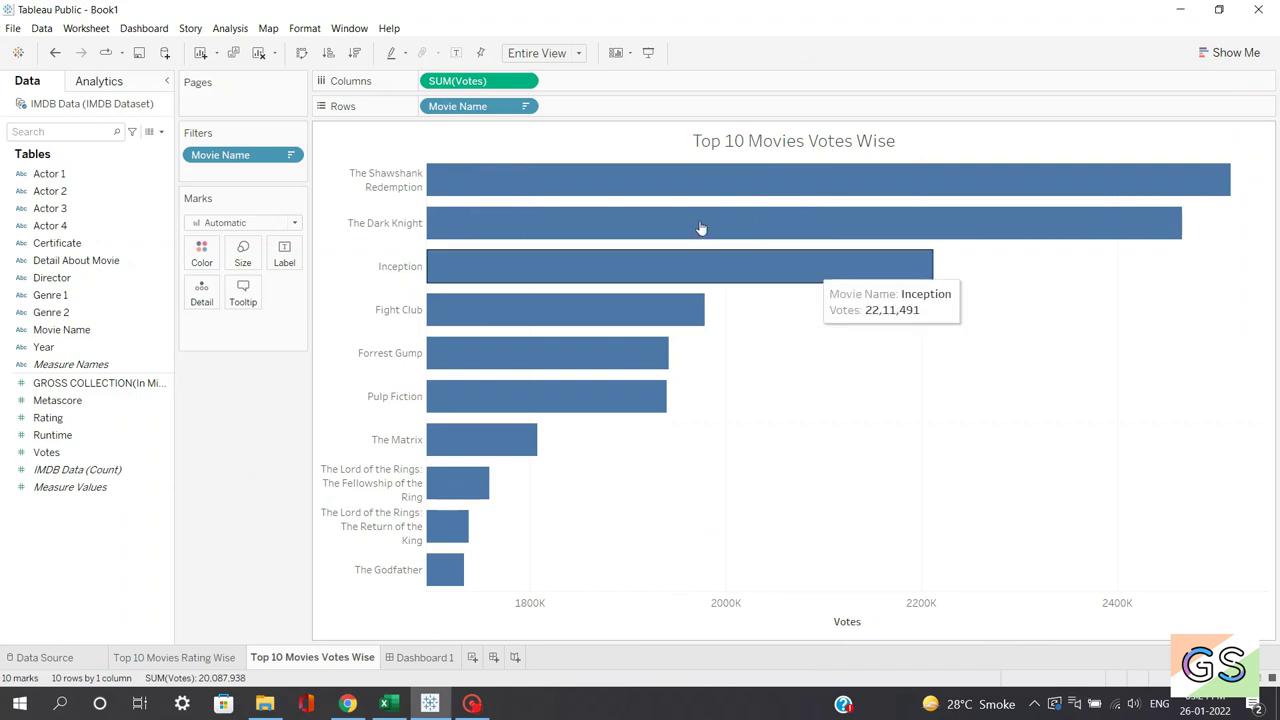
Recolor the bars of the votes chart light orange.
left_click(205, 257)
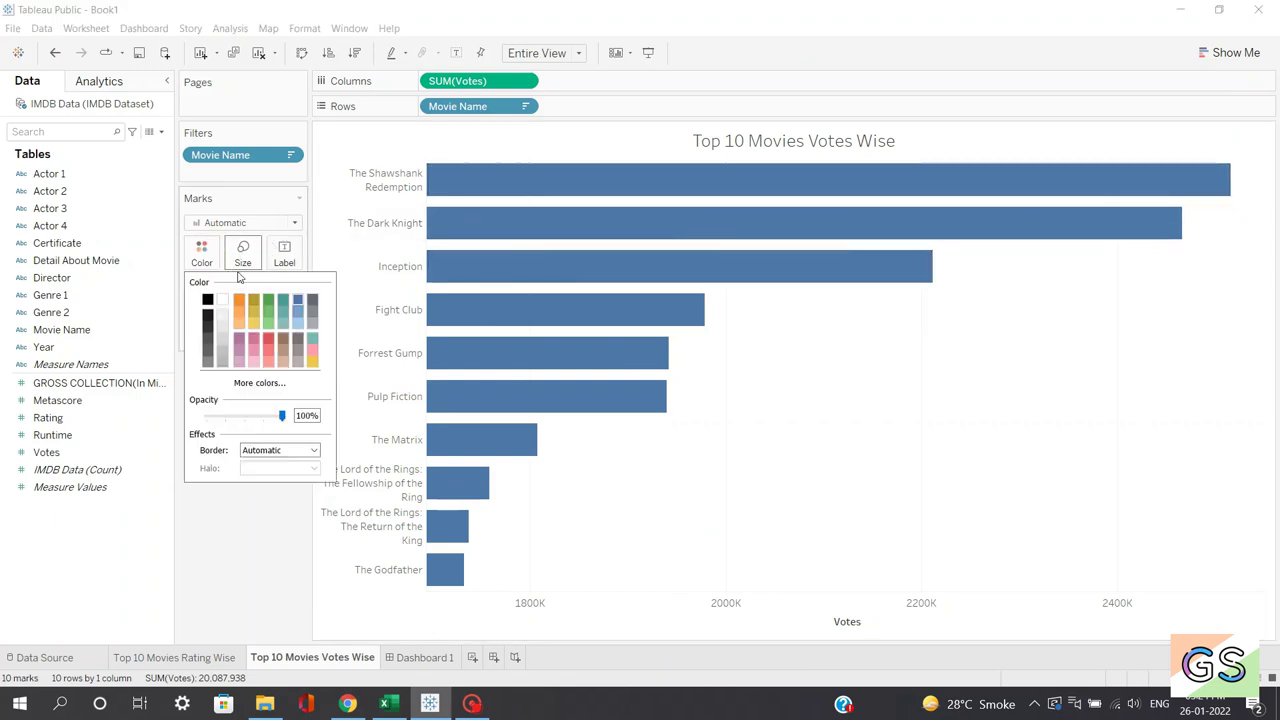
left_click(240, 316)
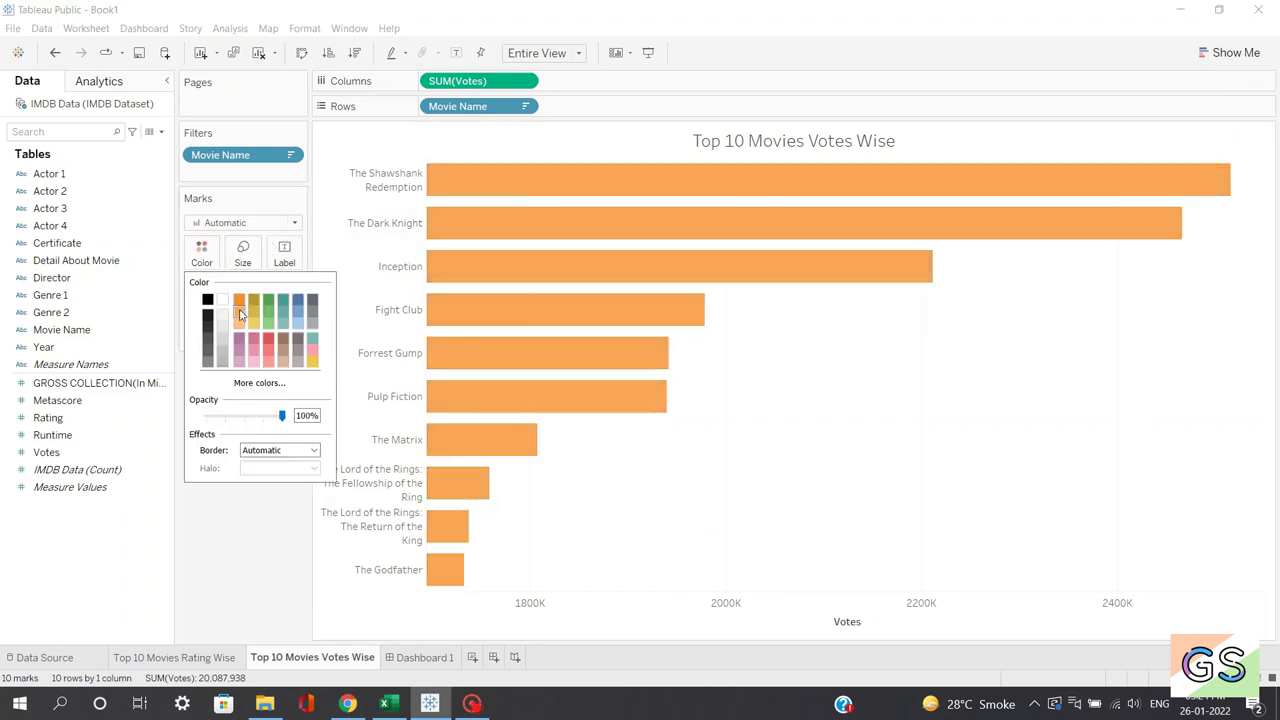
left_click(266, 509)
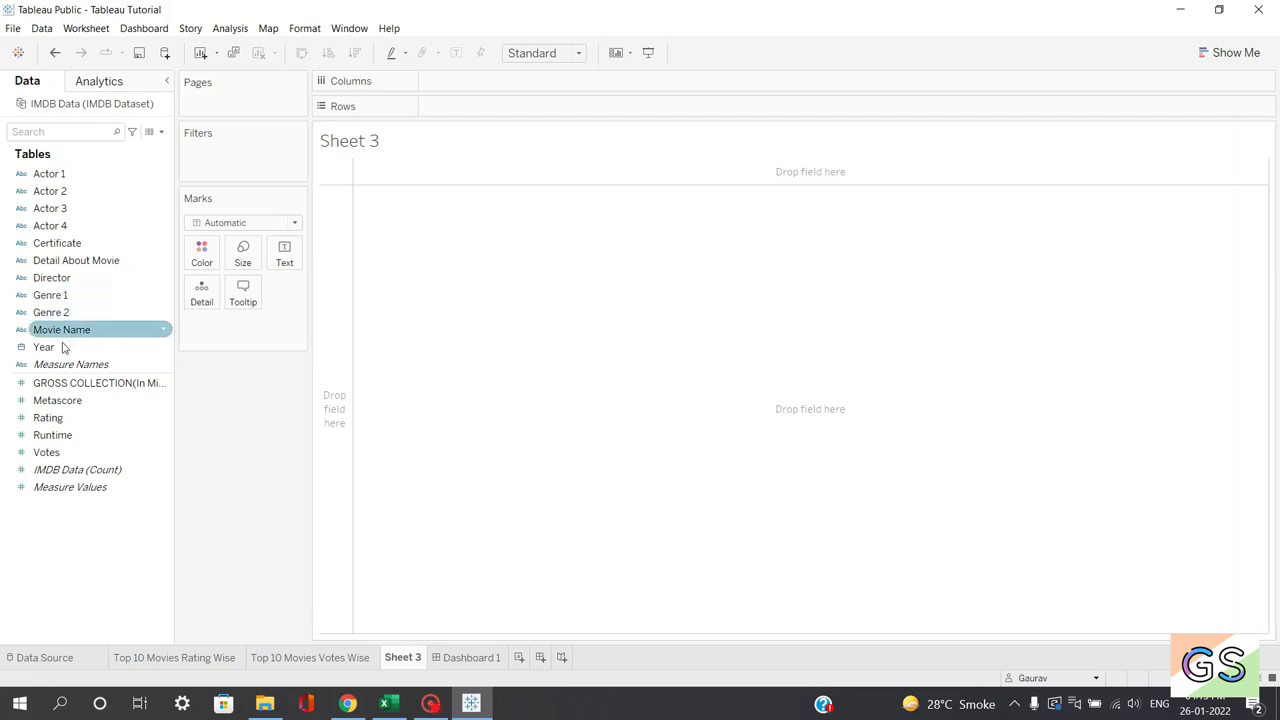
left_click_drag(55, 347, 460, 105)
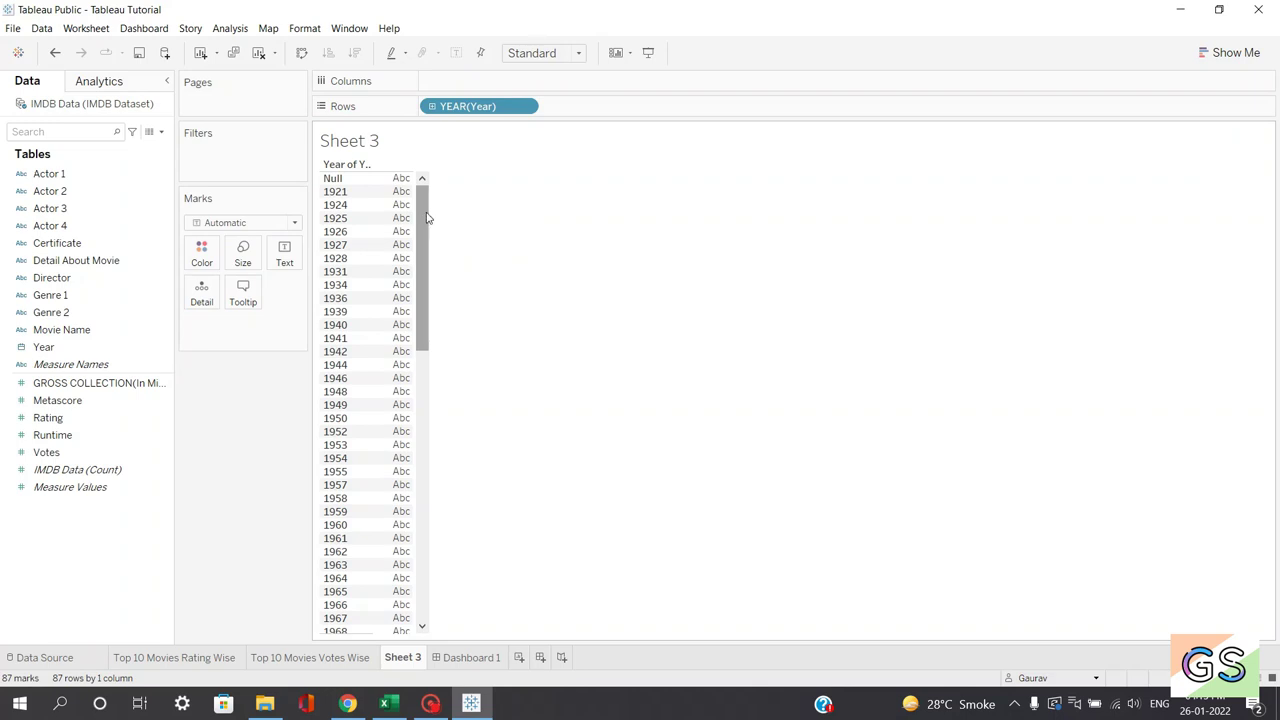
left_click_drag(421, 194, 94, 311)
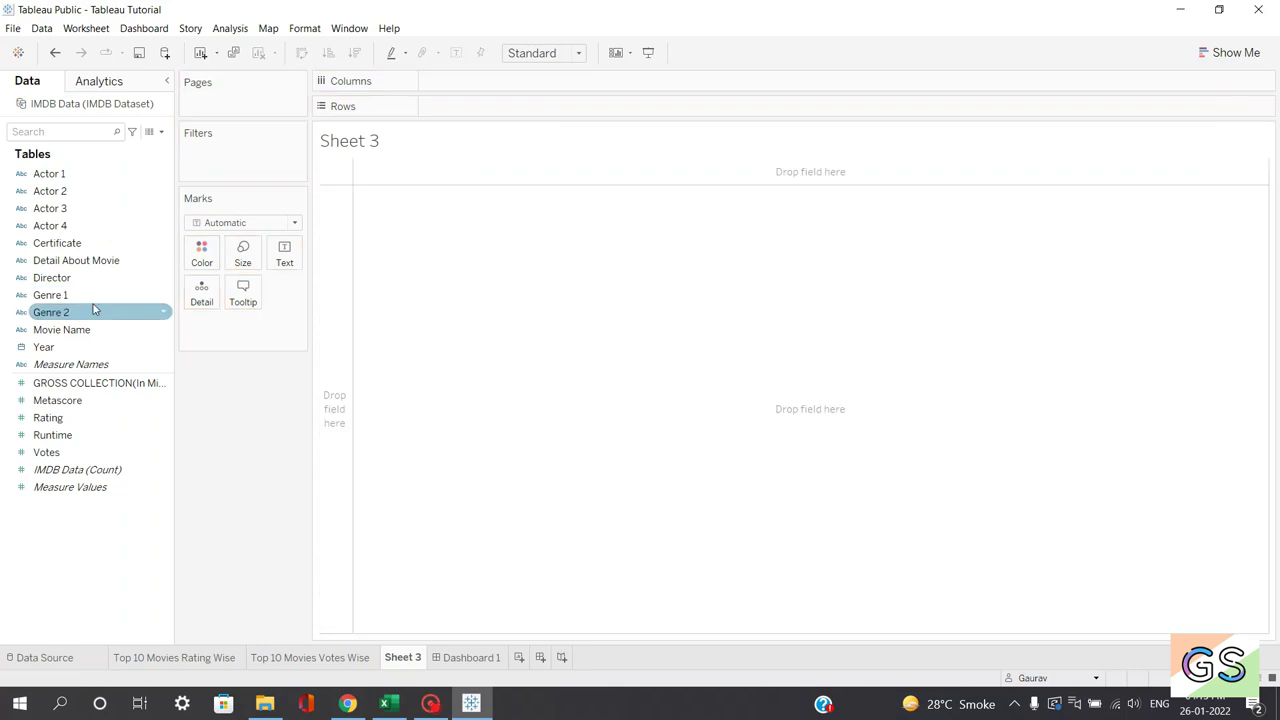
left_click(20, 348)
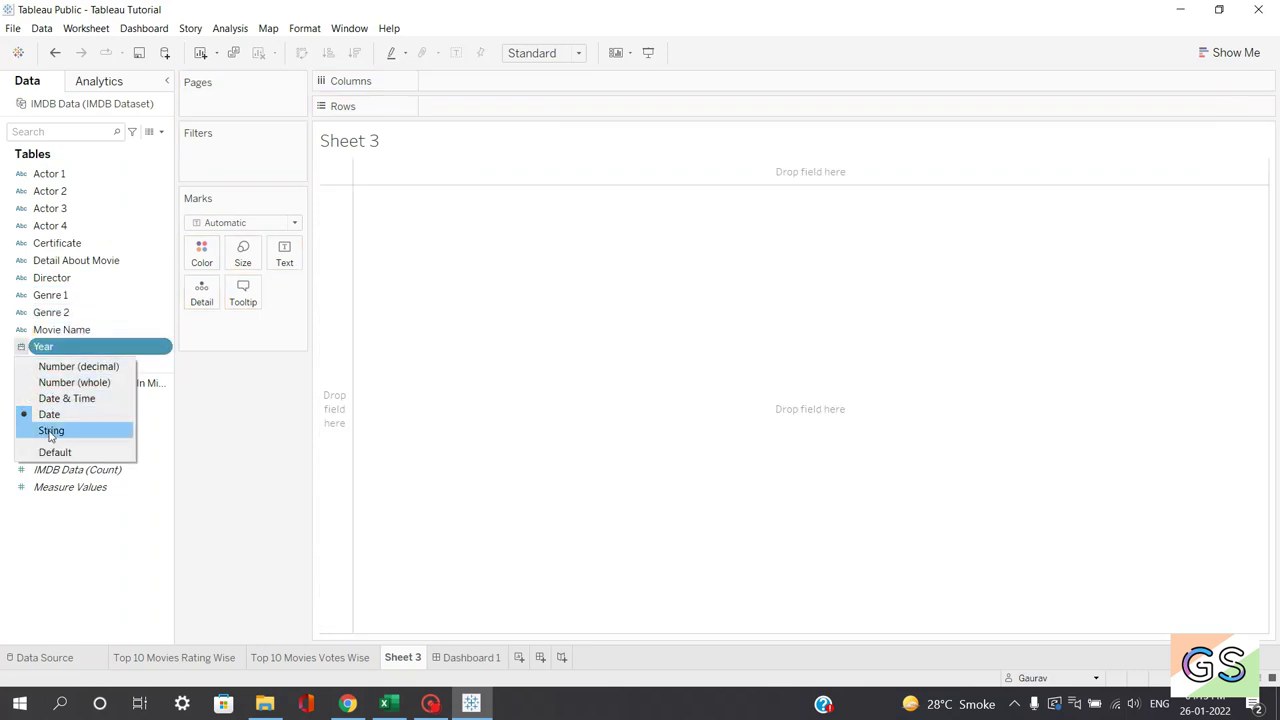
left_click(55, 414)
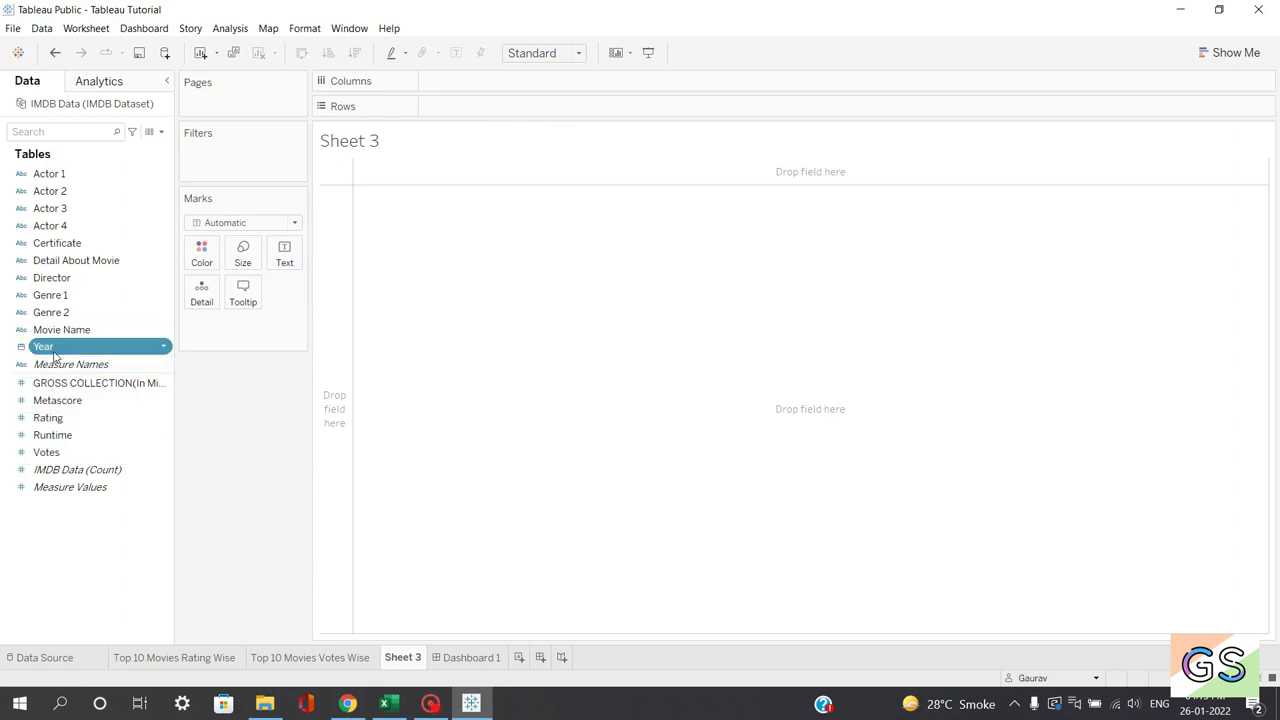
Build a line chart in Sheet 3 with Year on Columns and the sums of Runtime and Metascore on Rows.
left_click_drag(57, 352, 459, 87)
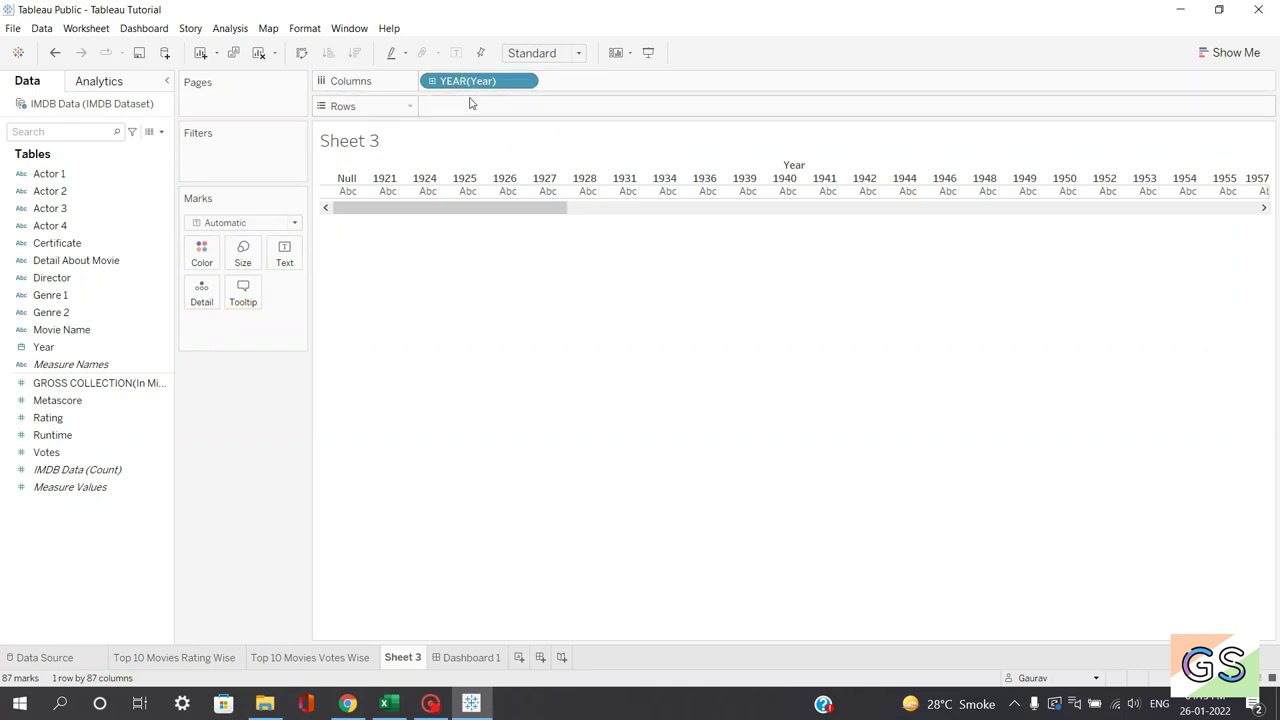
left_click(78, 401)
left_click(64, 439)
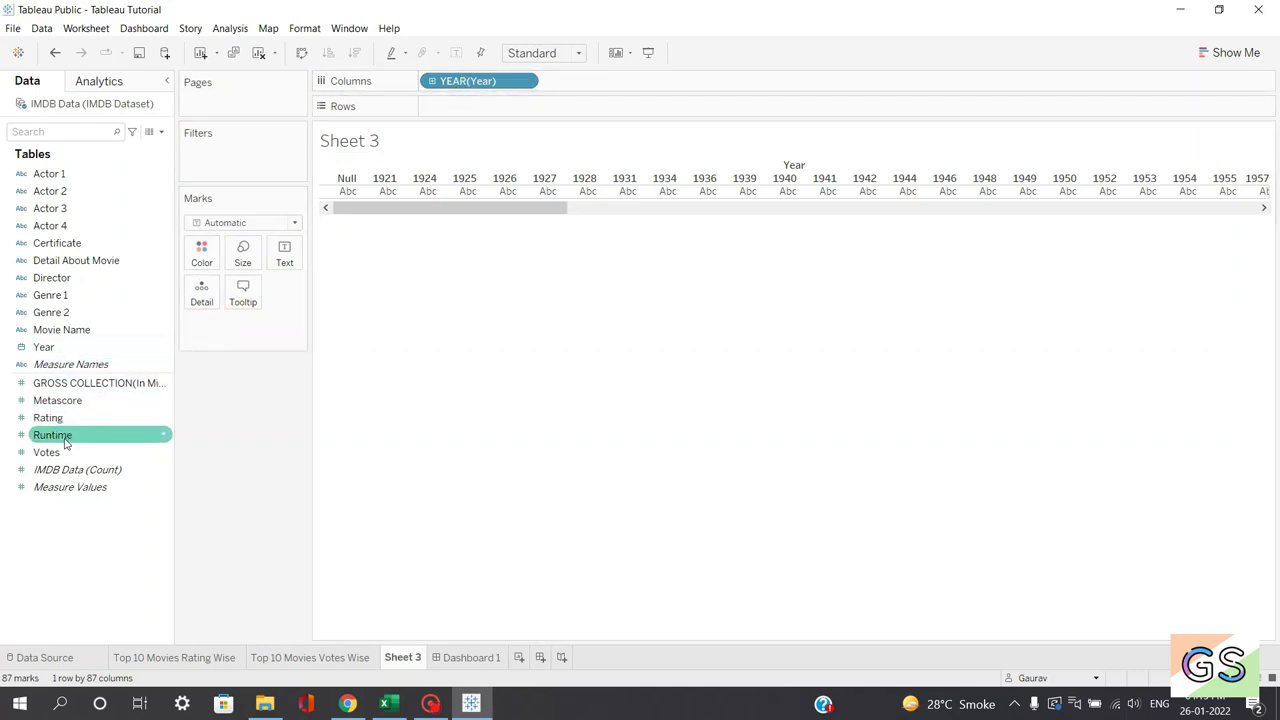
left_click(48, 418)
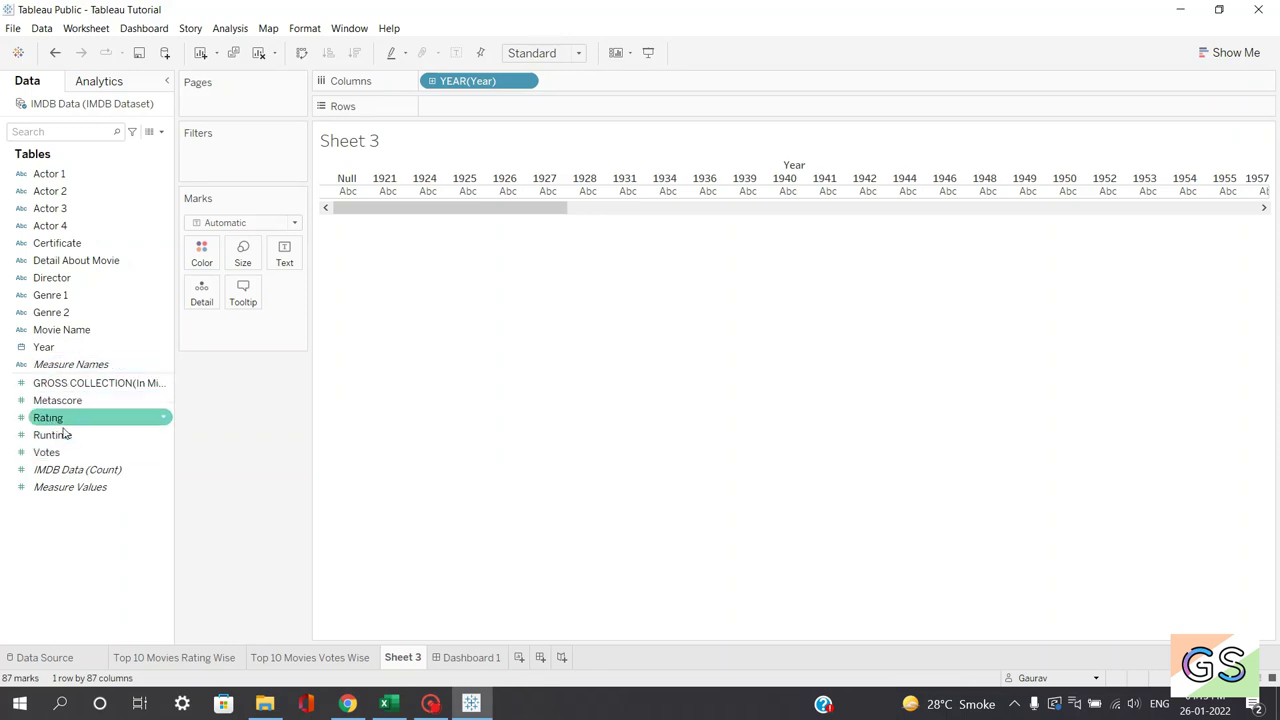
left_click_drag(55, 435, 458, 108)
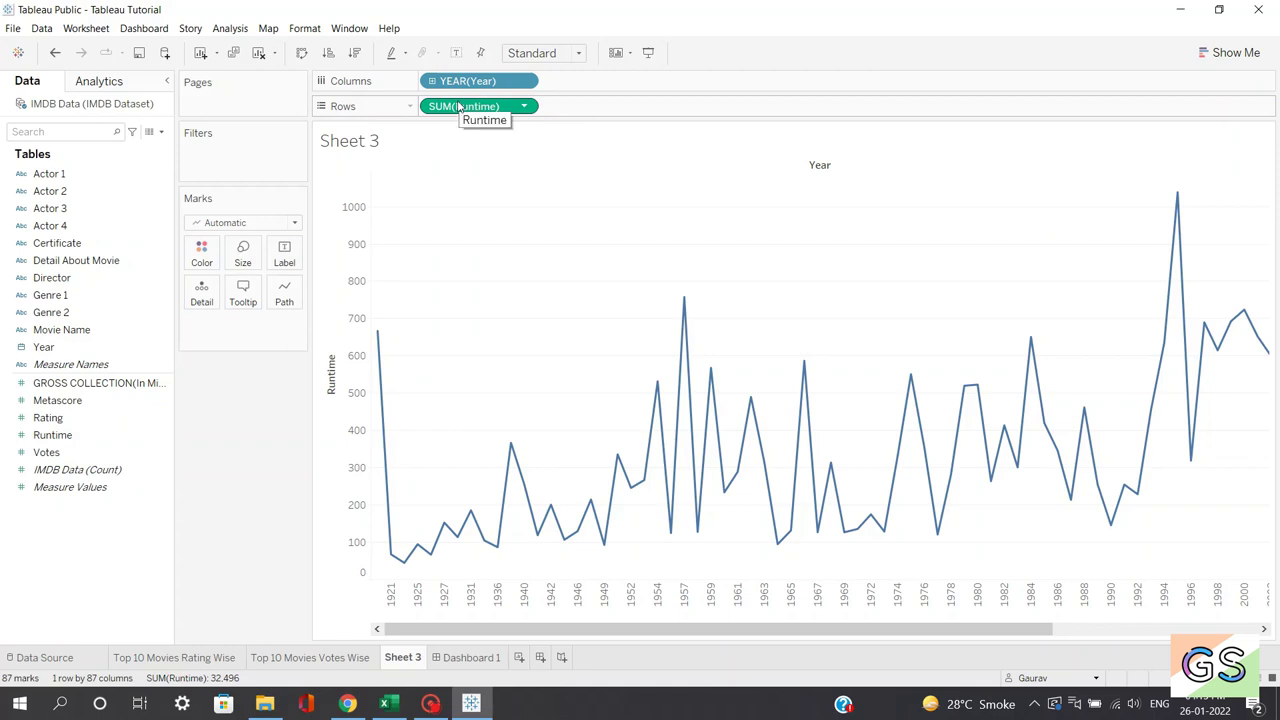
left_click(52, 400)
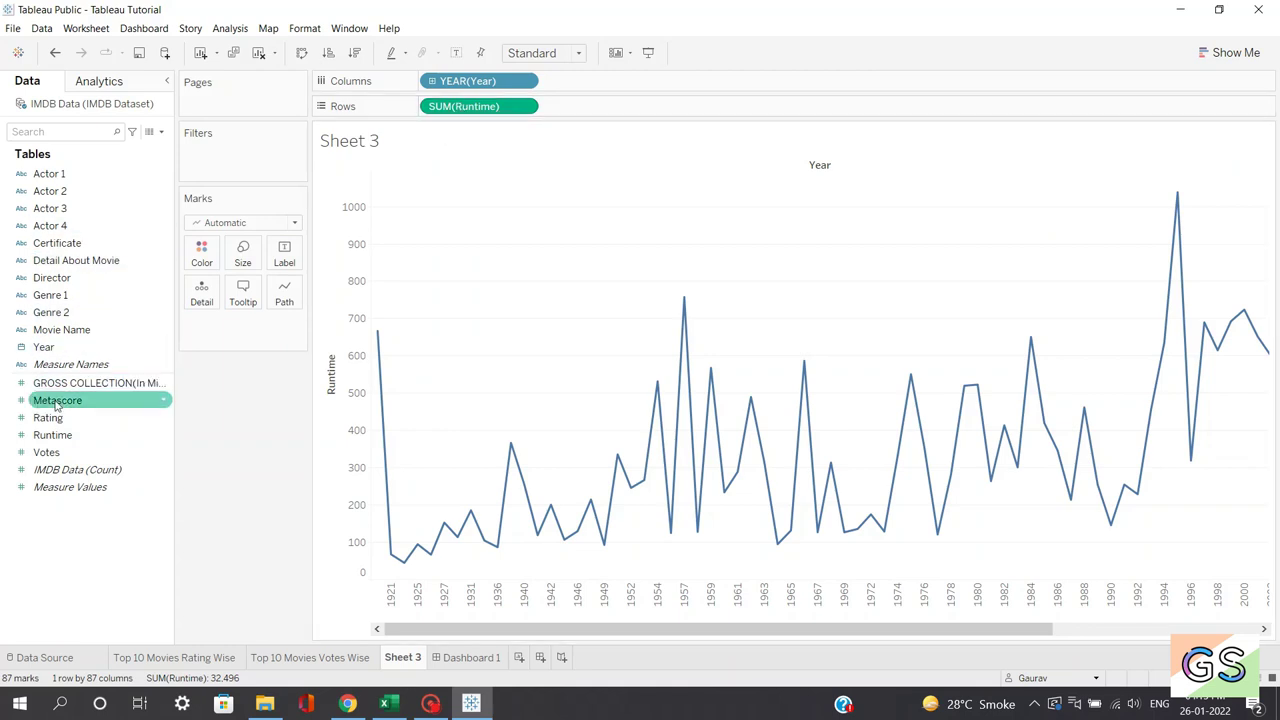
left_click_drag(52, 400, 580, 111)
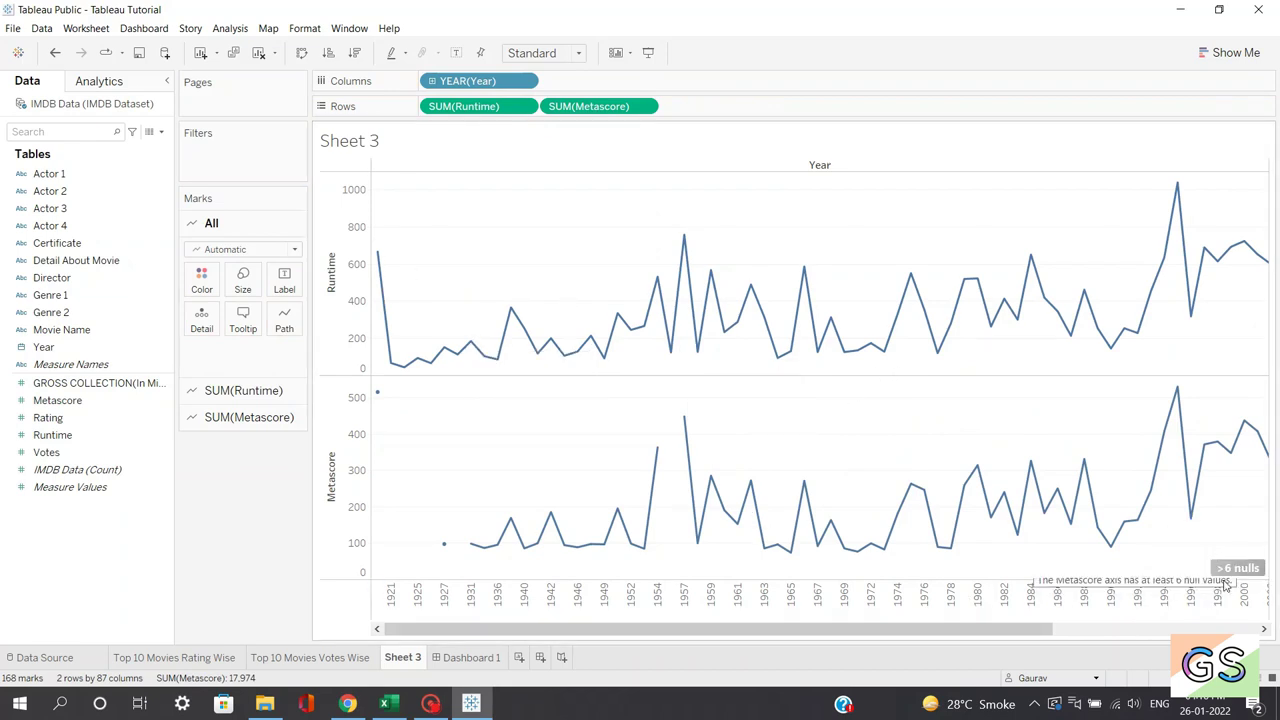
Filter the null Metascore values out of the Sheet 3 line chart.
left_click_drag(1023, 628, 931, 596)
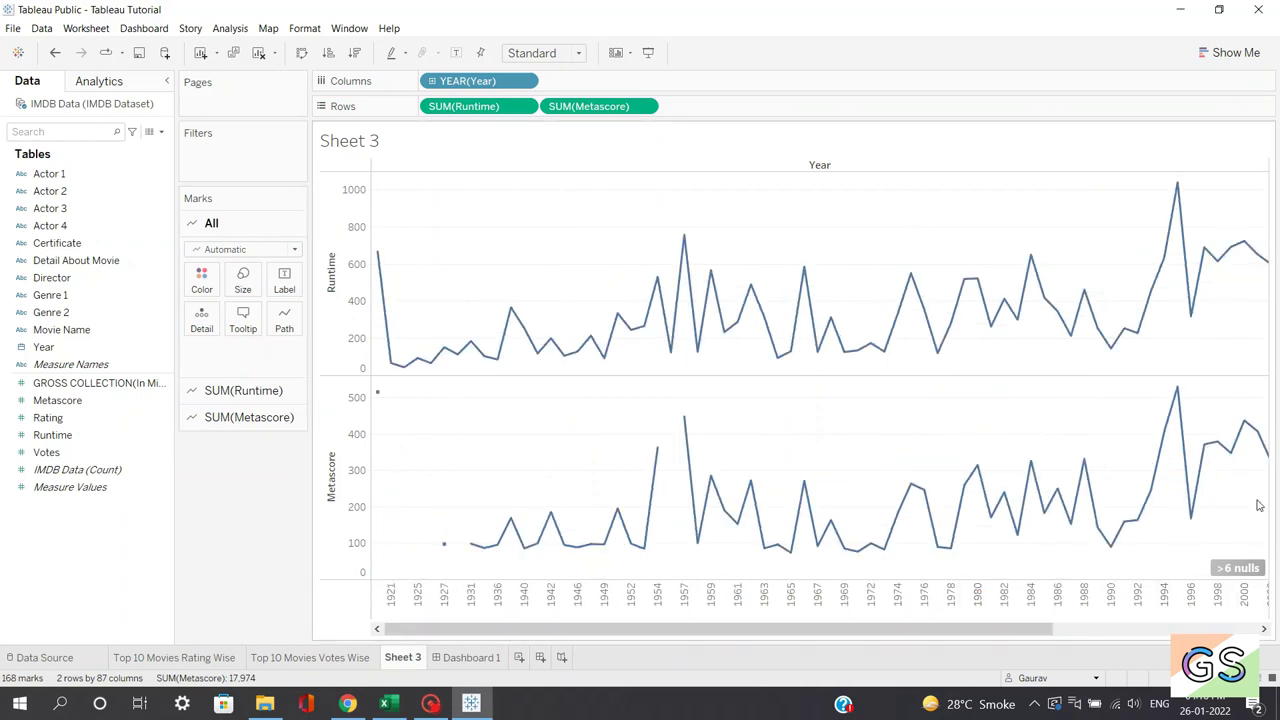
left_click(1234, 568)
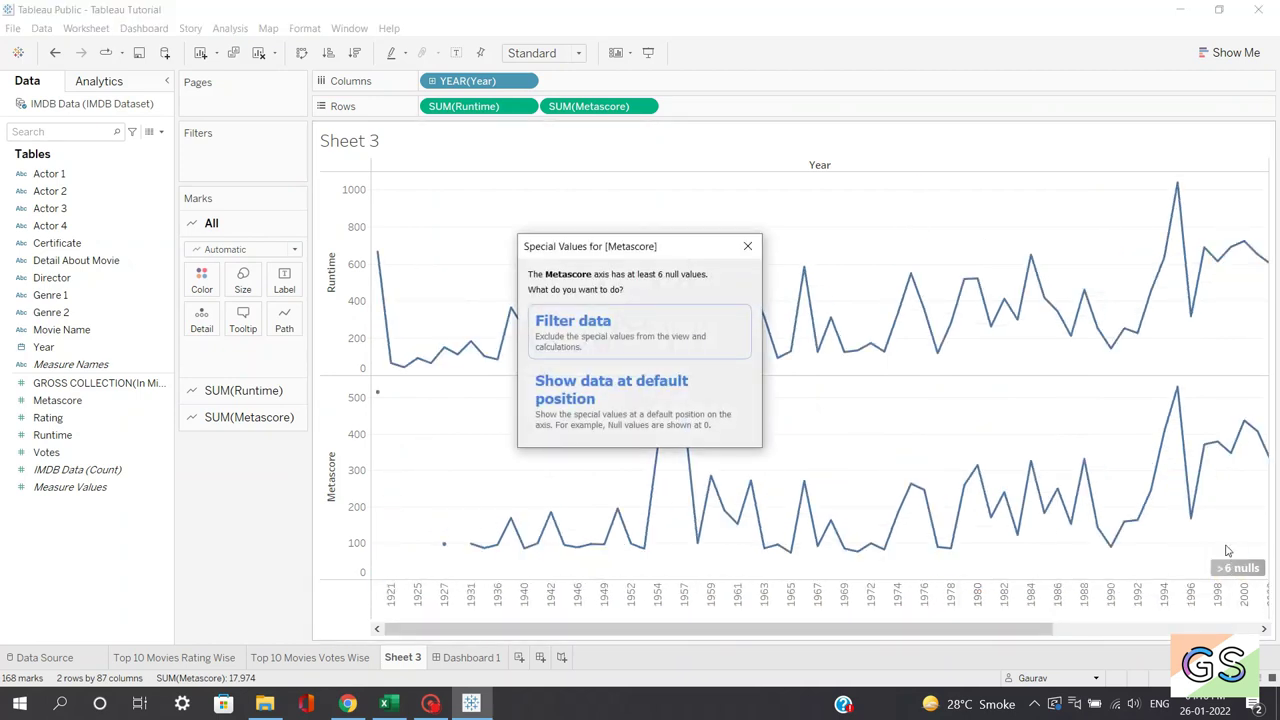
left_click(590, 340)
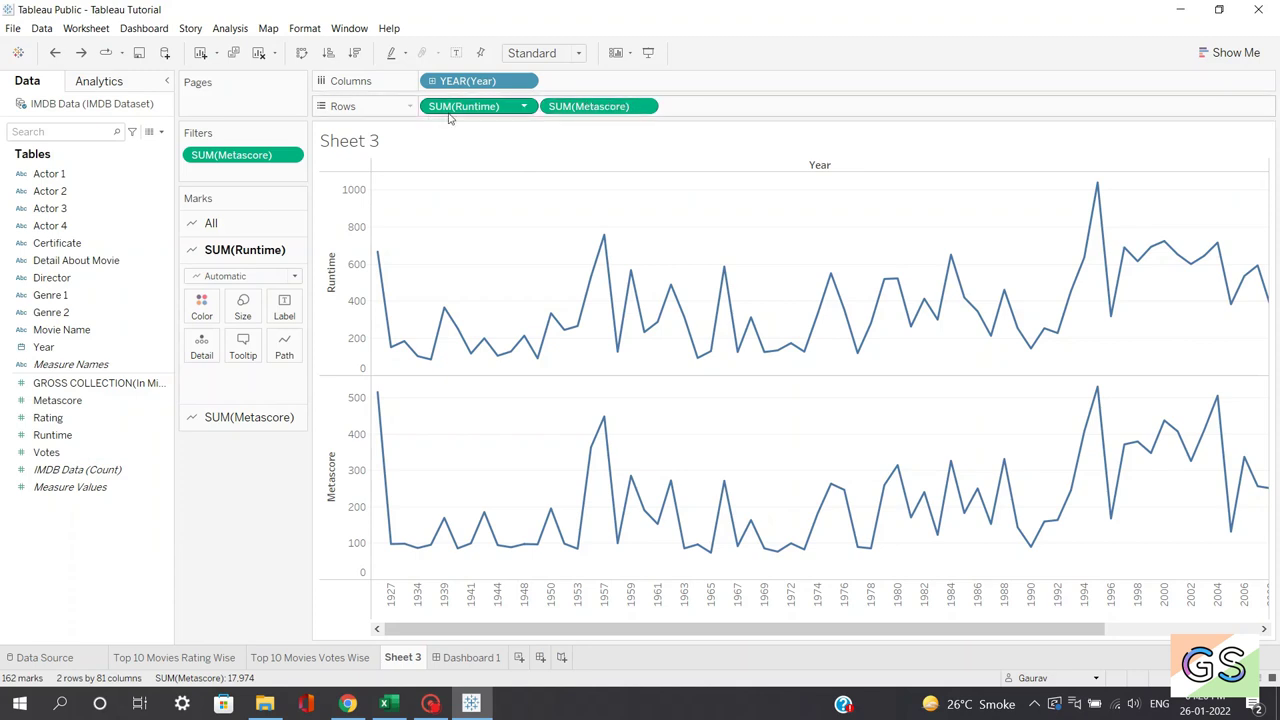
Change the aggregation of both Runtime and Metascore on Rows from sum to Average.
left_click(523, 107)
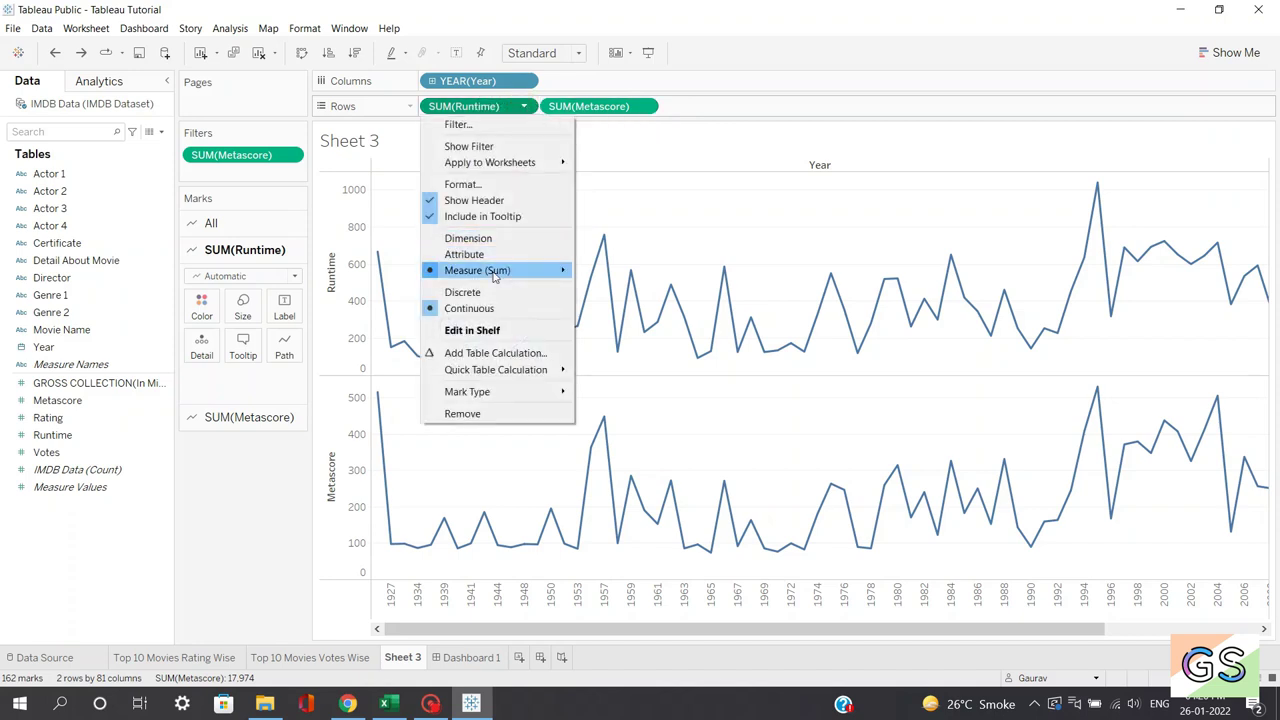
mouse_move(493, 276)
left_click(638, 292)
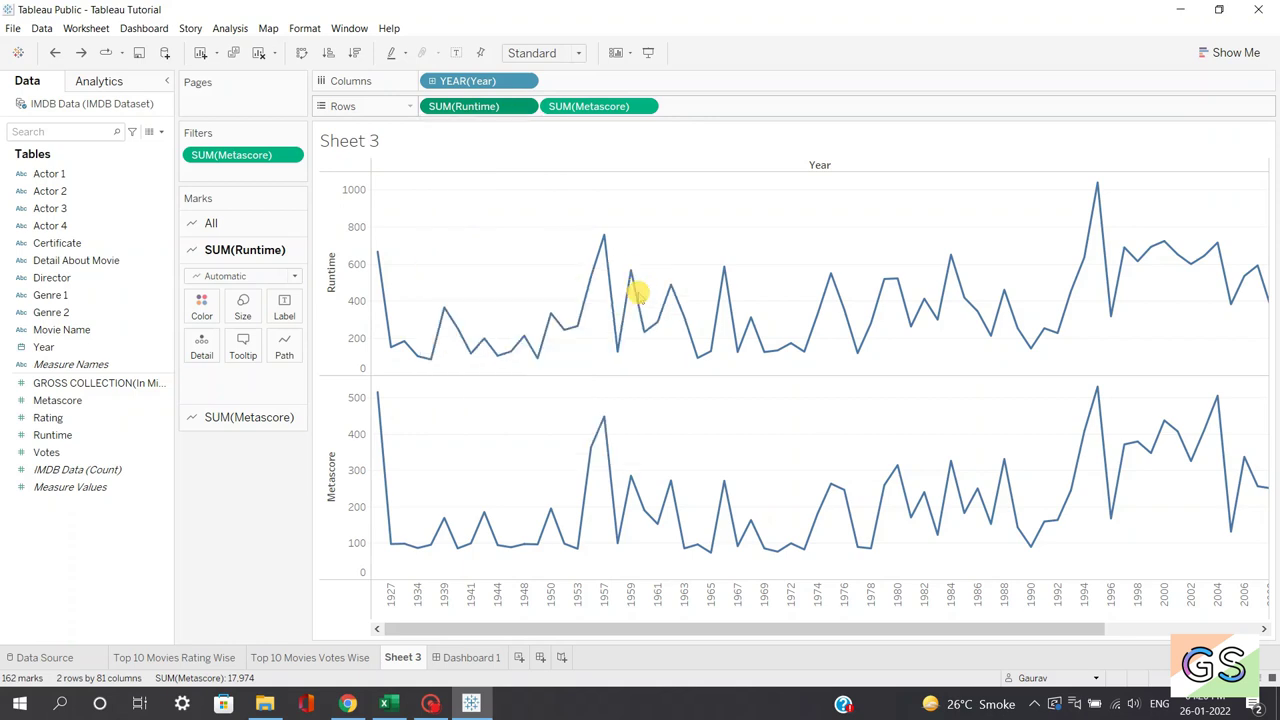
left_click(644, 107)
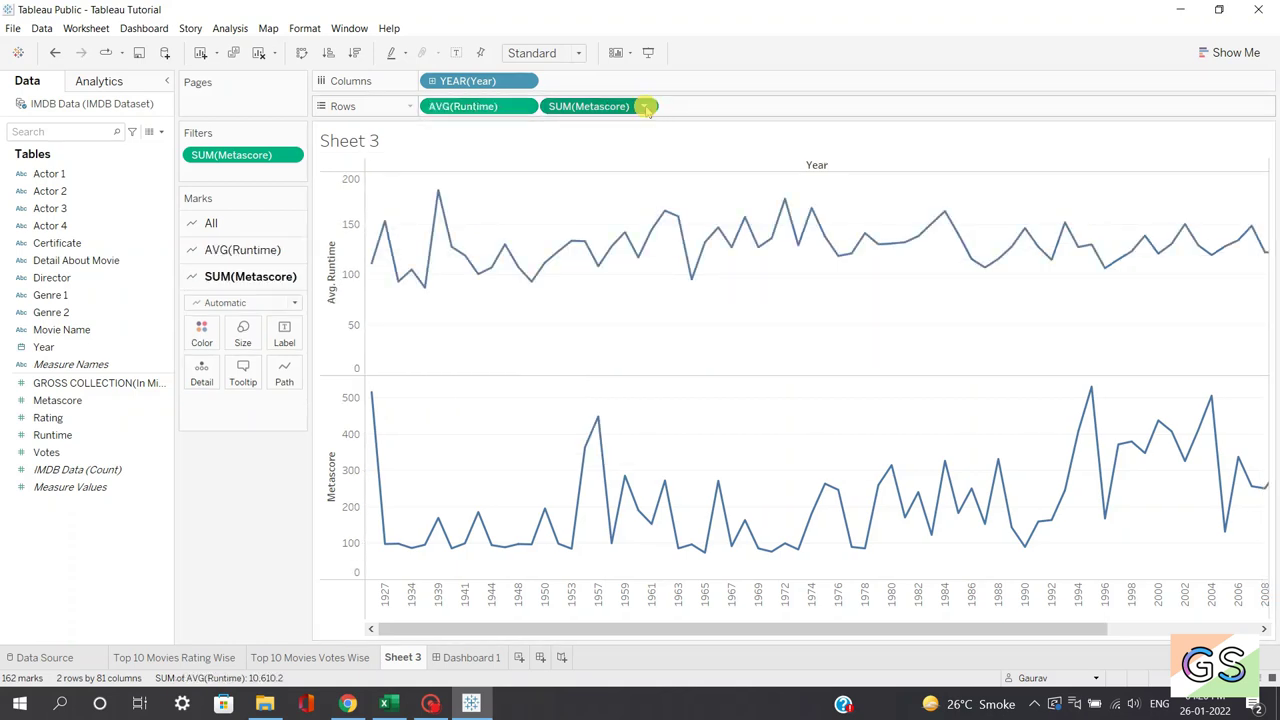
mouse_move(620, 270)
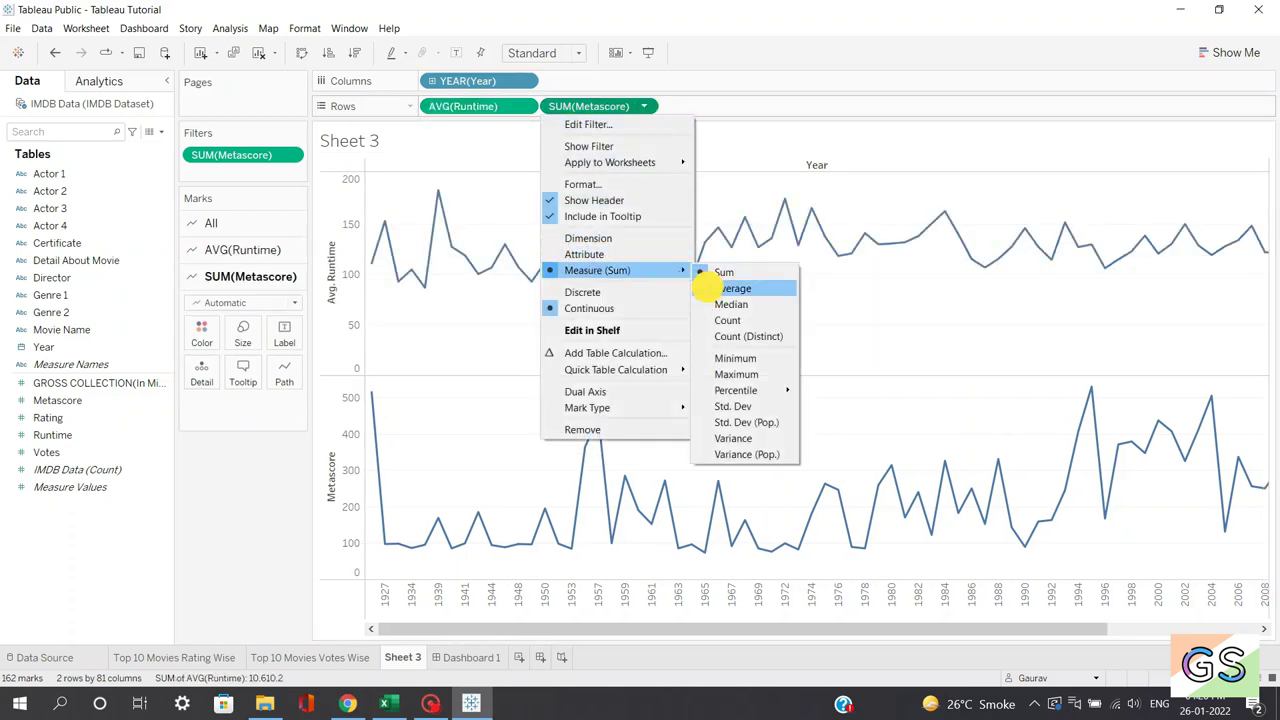
left_click(706, 288)
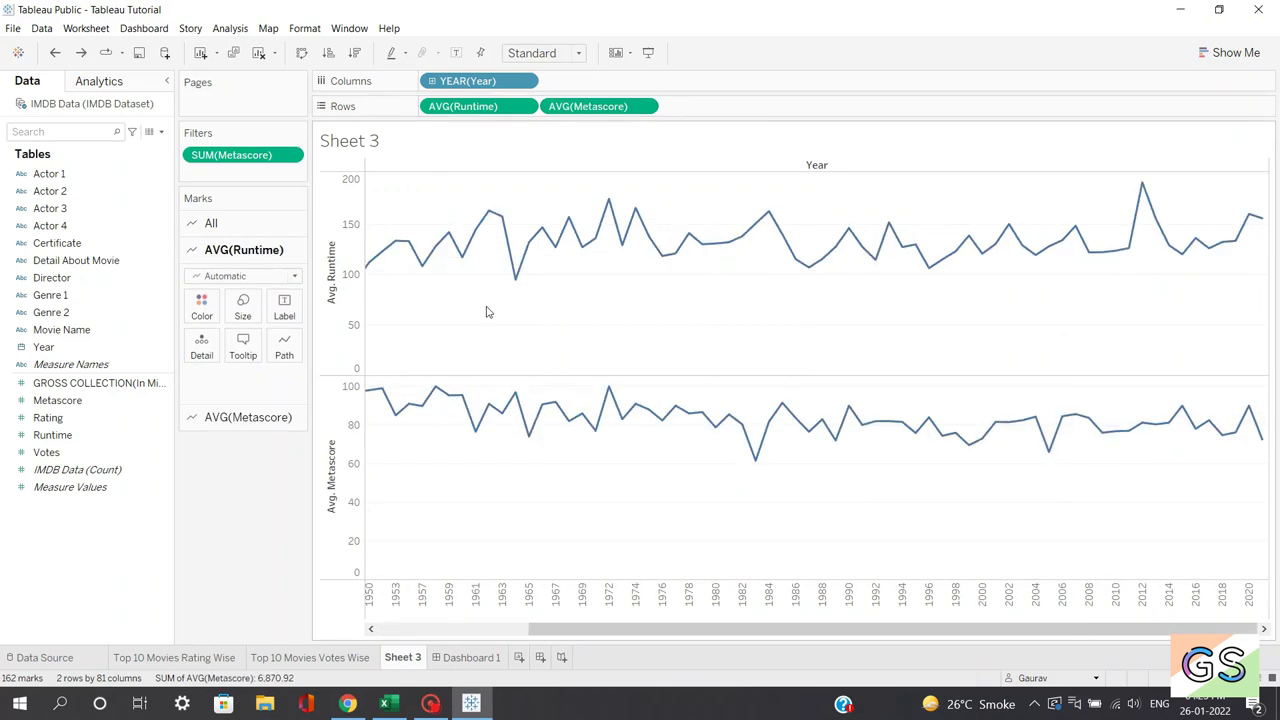
Give the Avg. Runtime axis a fixed start of 50 and an automatic end.
right_click(359, 302)
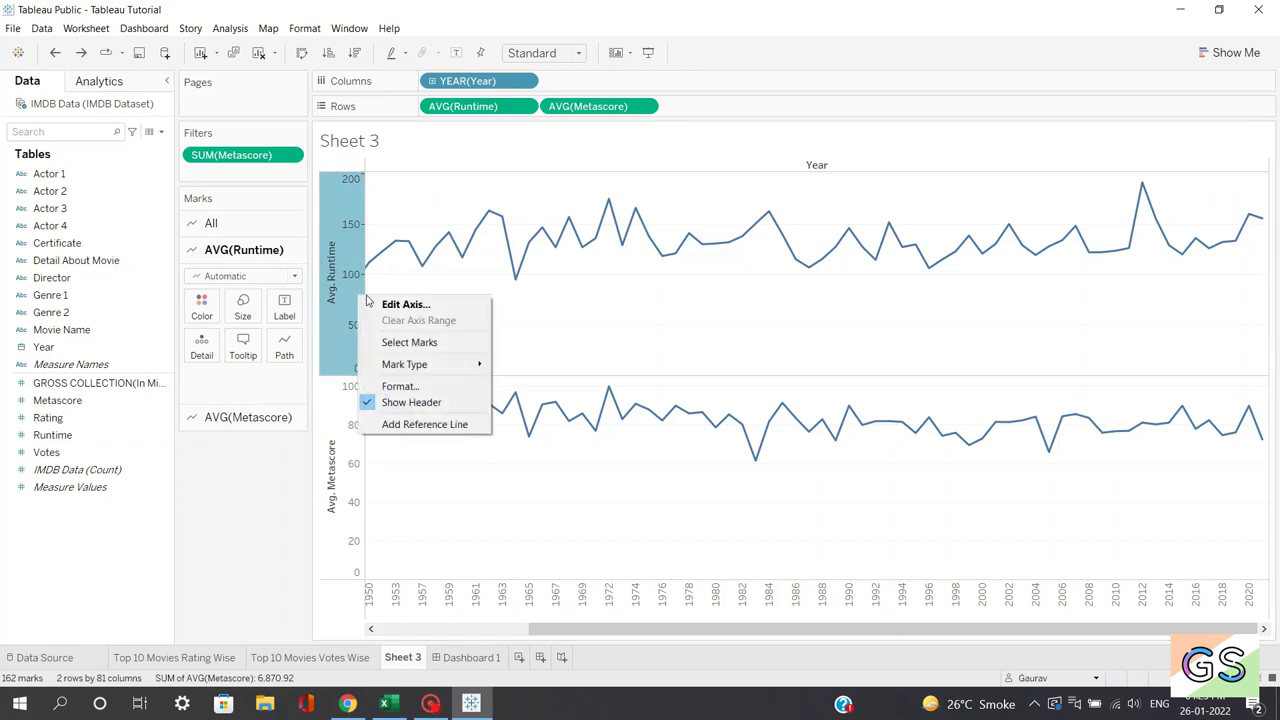
left_click(394, 311)
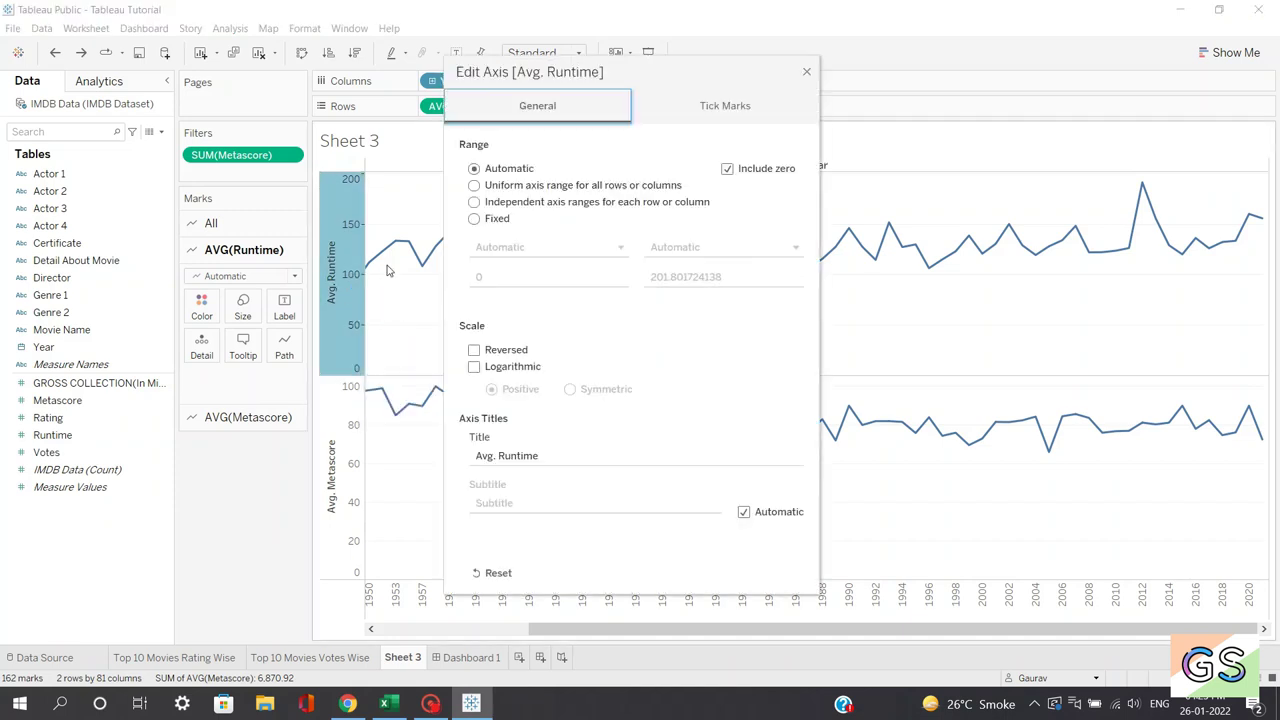
left_click(474, 220)
left_click(507, 247)
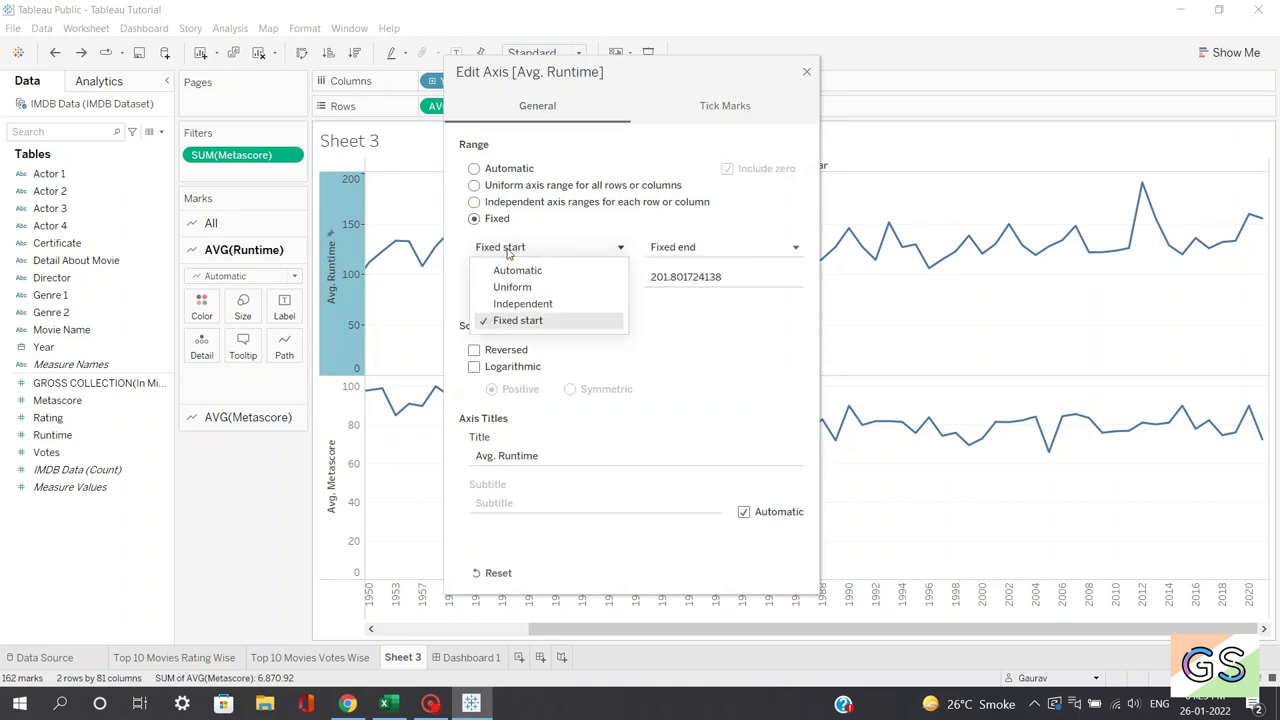
left_click(515, 305)
left_click(490, 277)
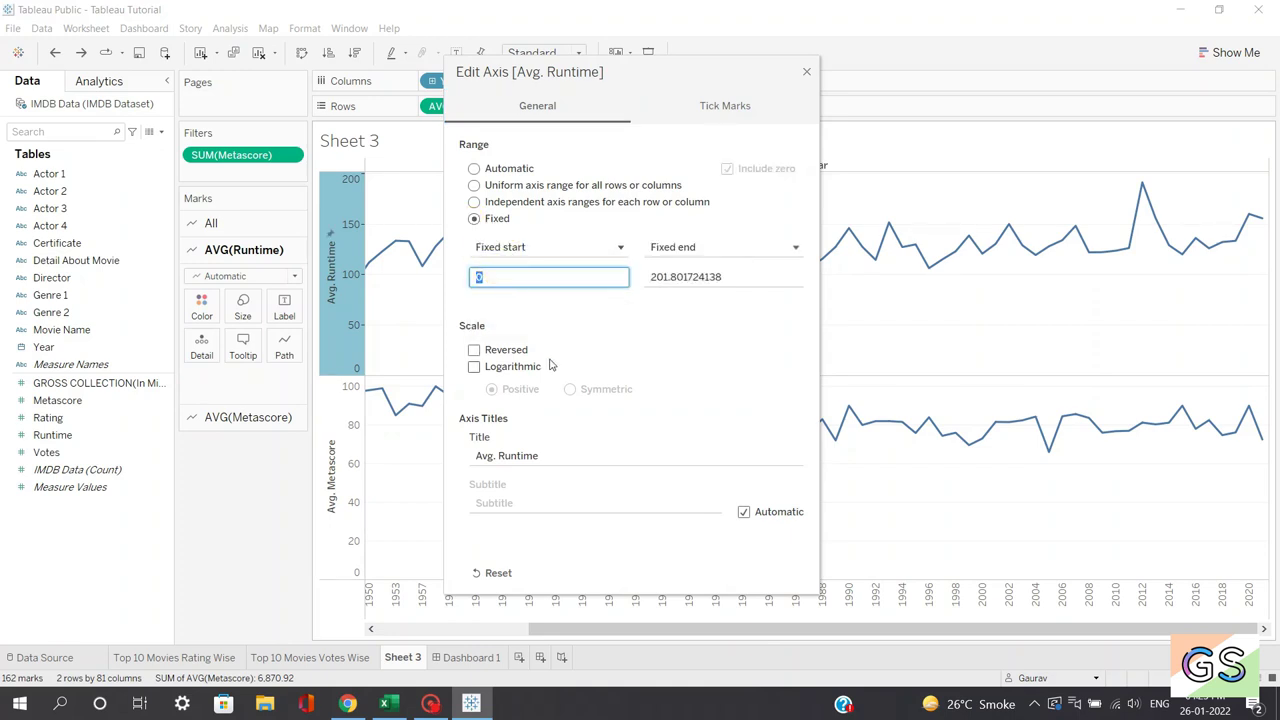
key("BackSpace")
left_click(712, 250)
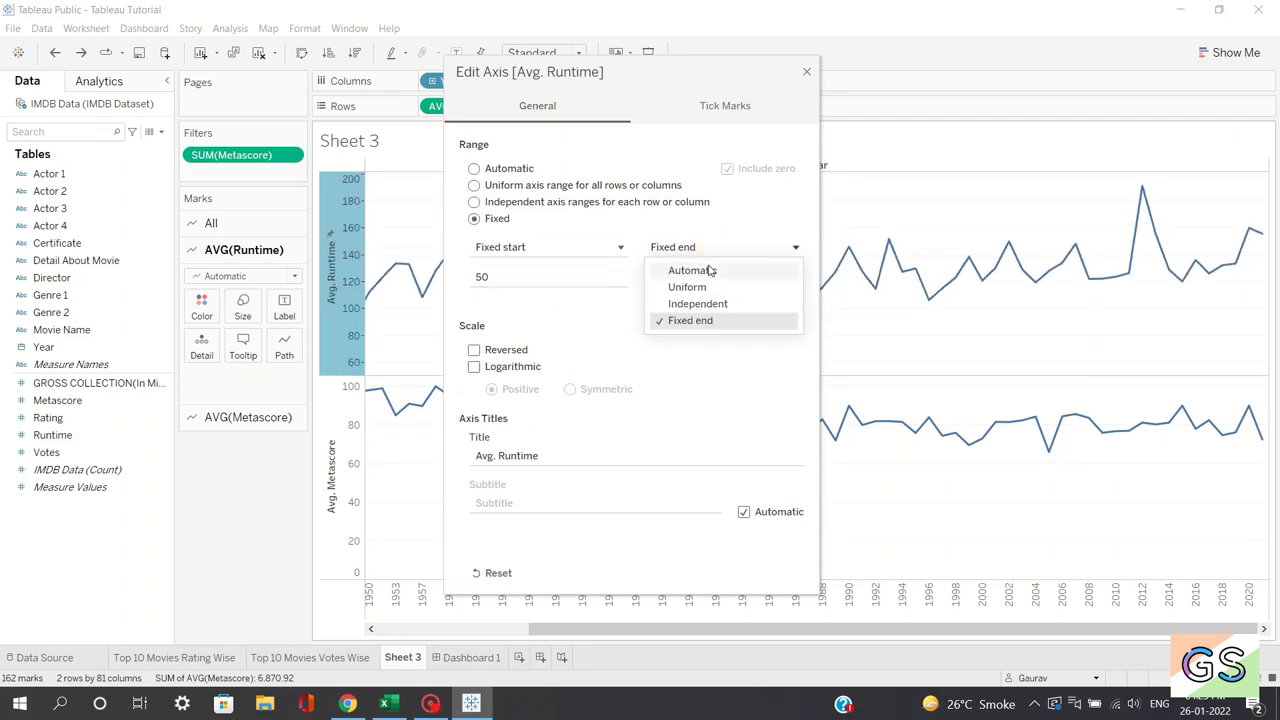
left_click(708, 270)
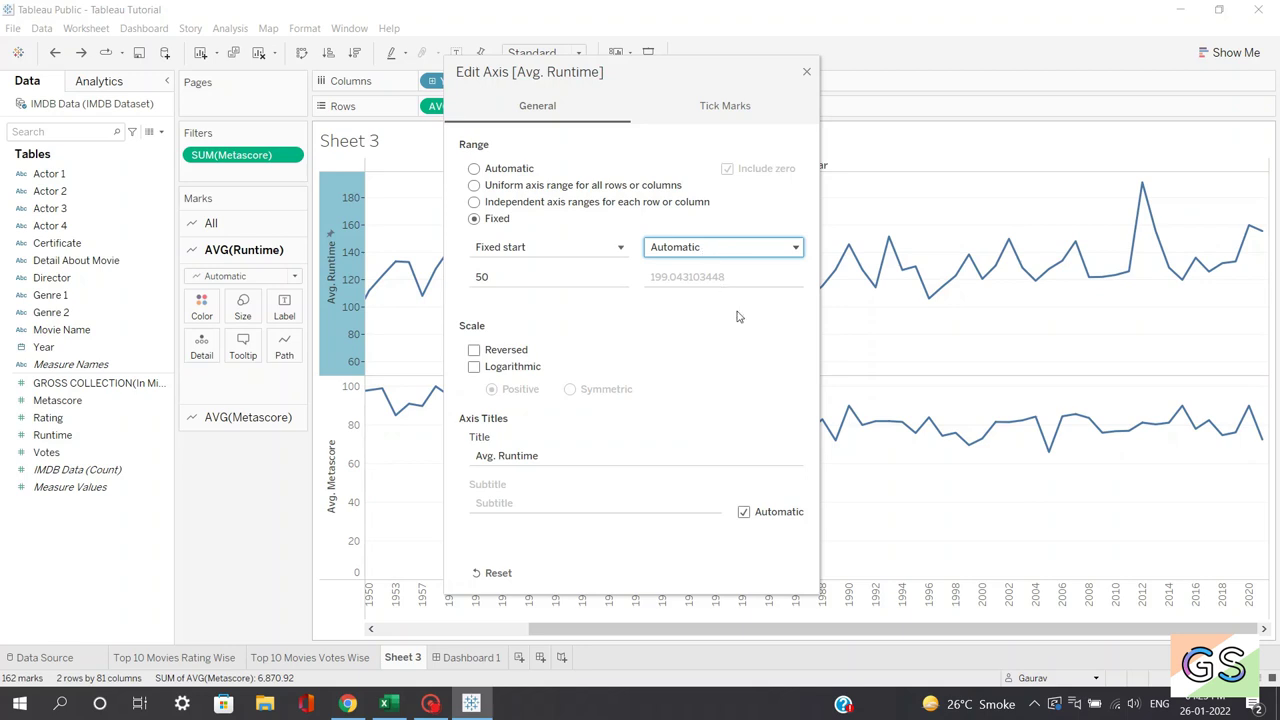
left_click(806, 71)
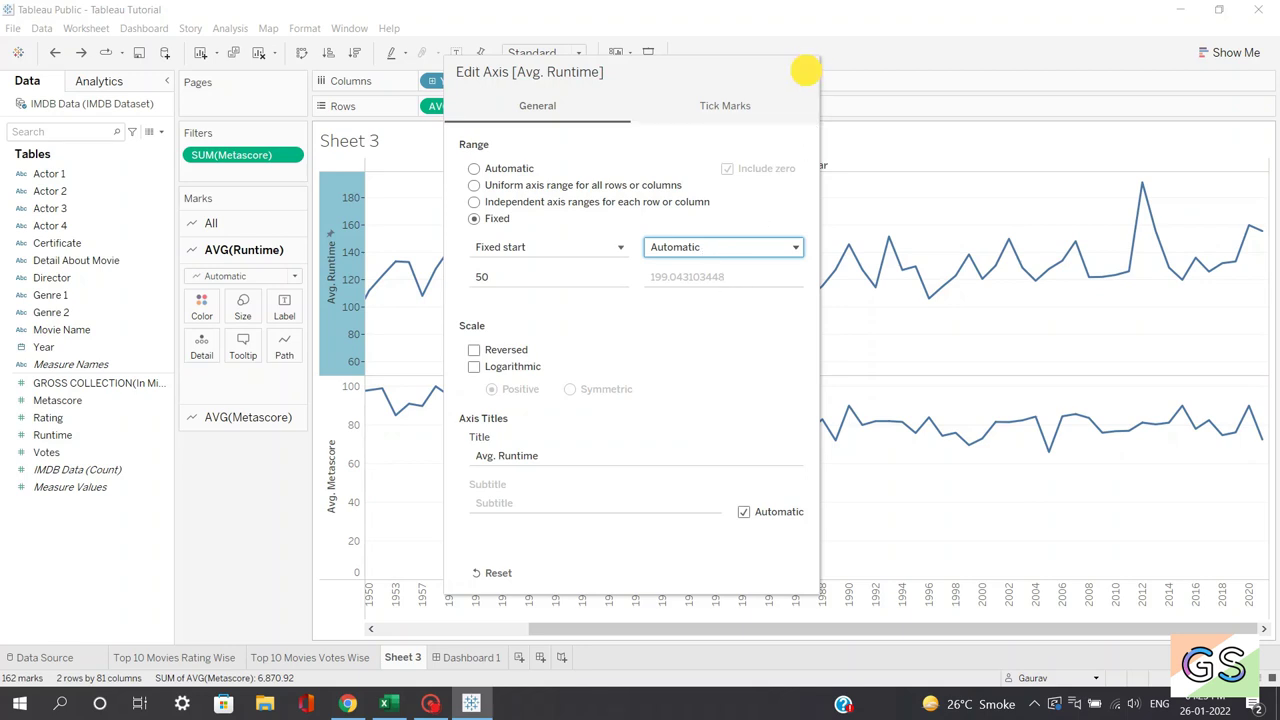
Give the Avg. Metascore axis a fixed start of 50 and an automatic end.
right_click(341, 485)
left_click(372, 494)
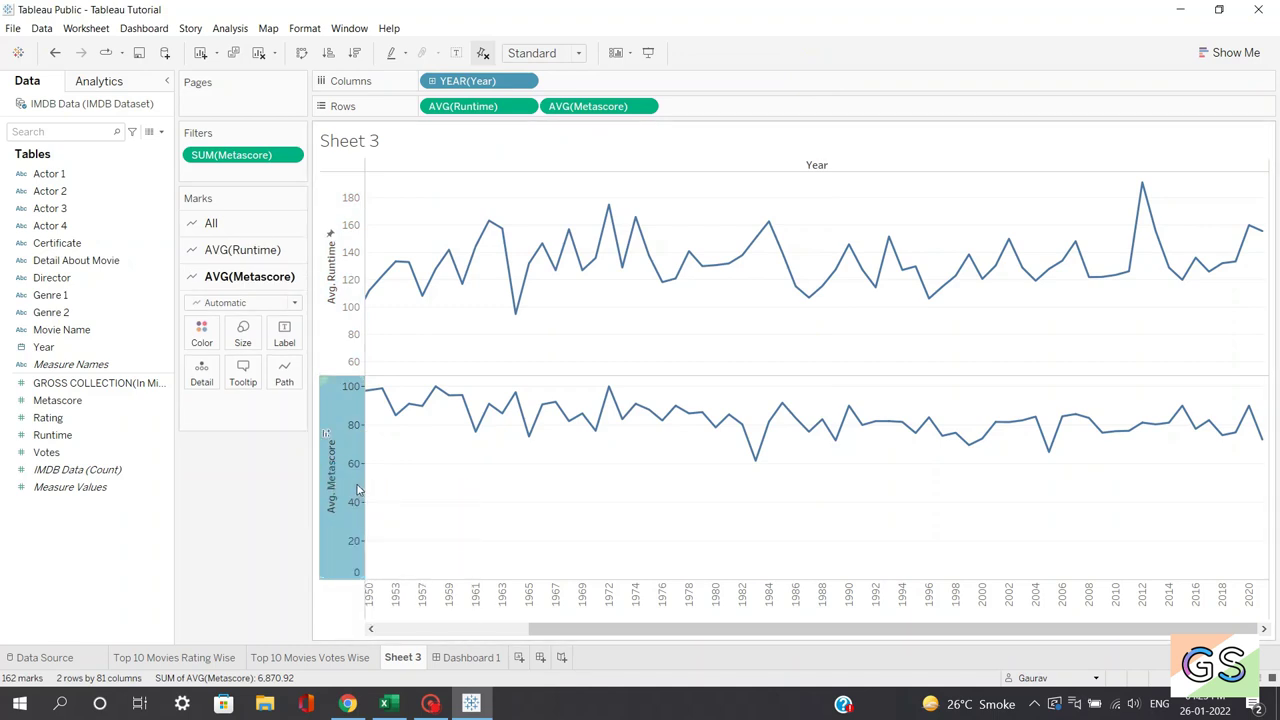
left_click(474, 219)
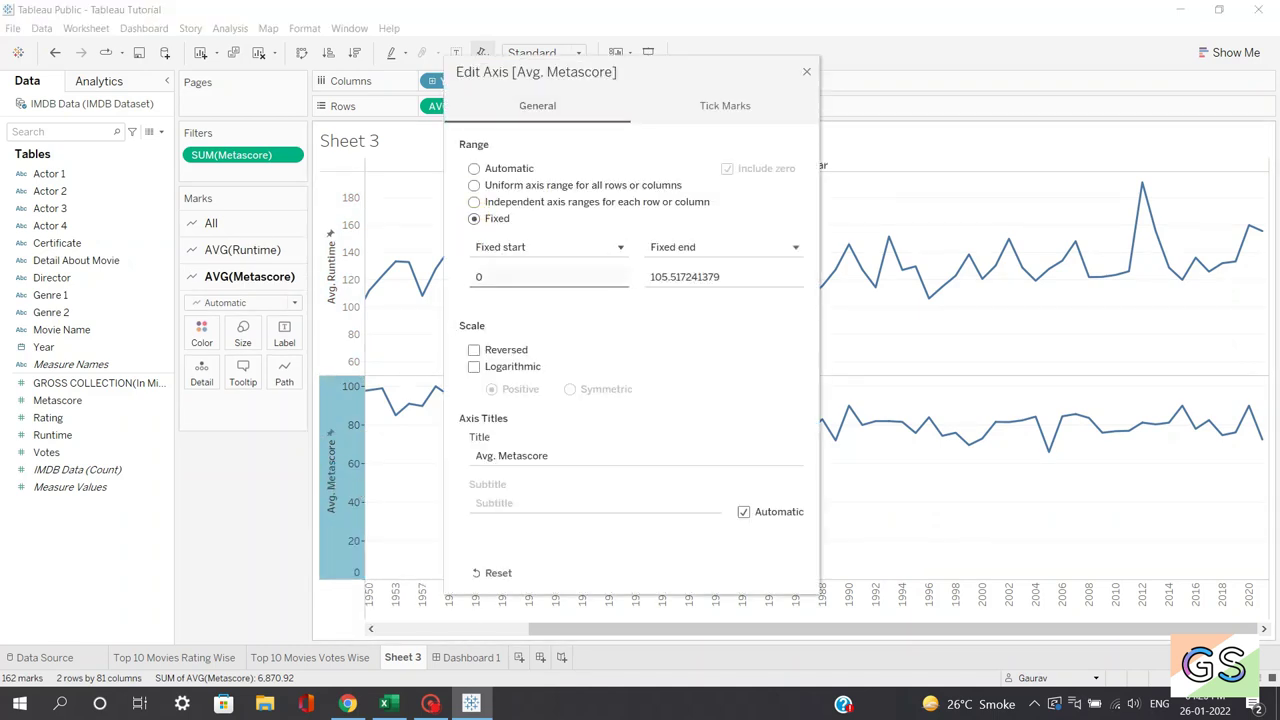
left_click(479, 277)
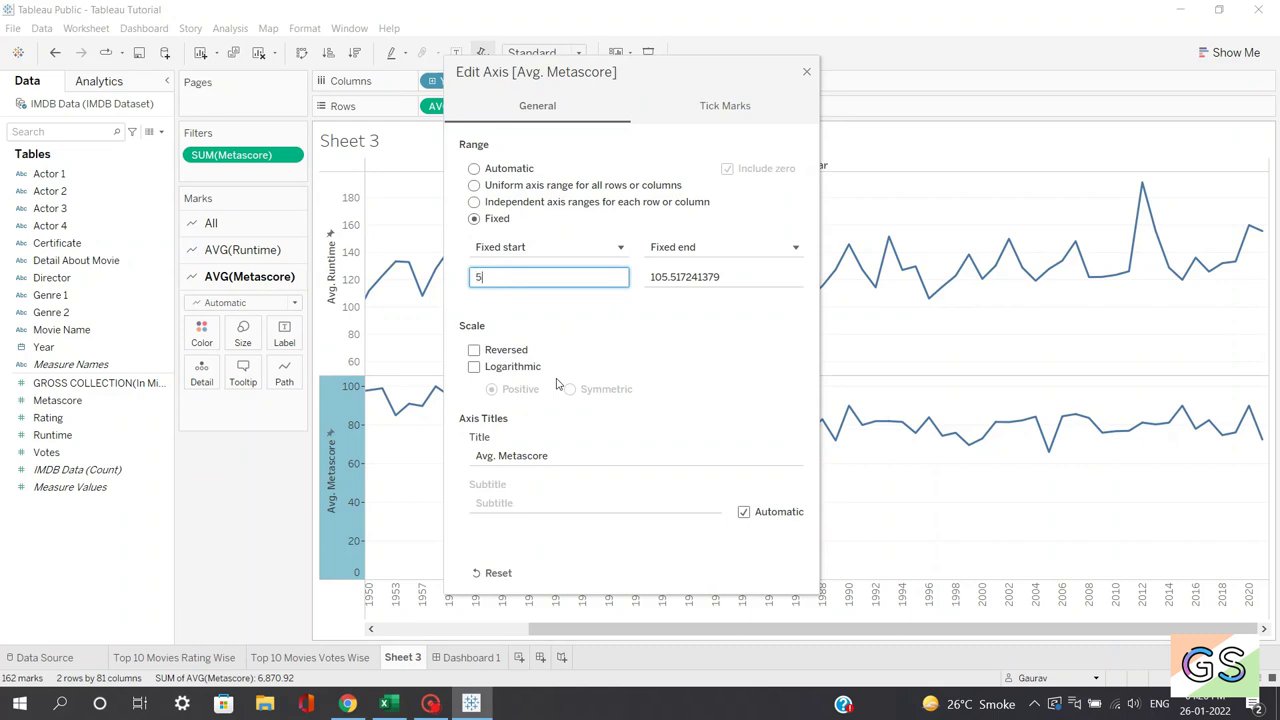
left_click(700, 249)
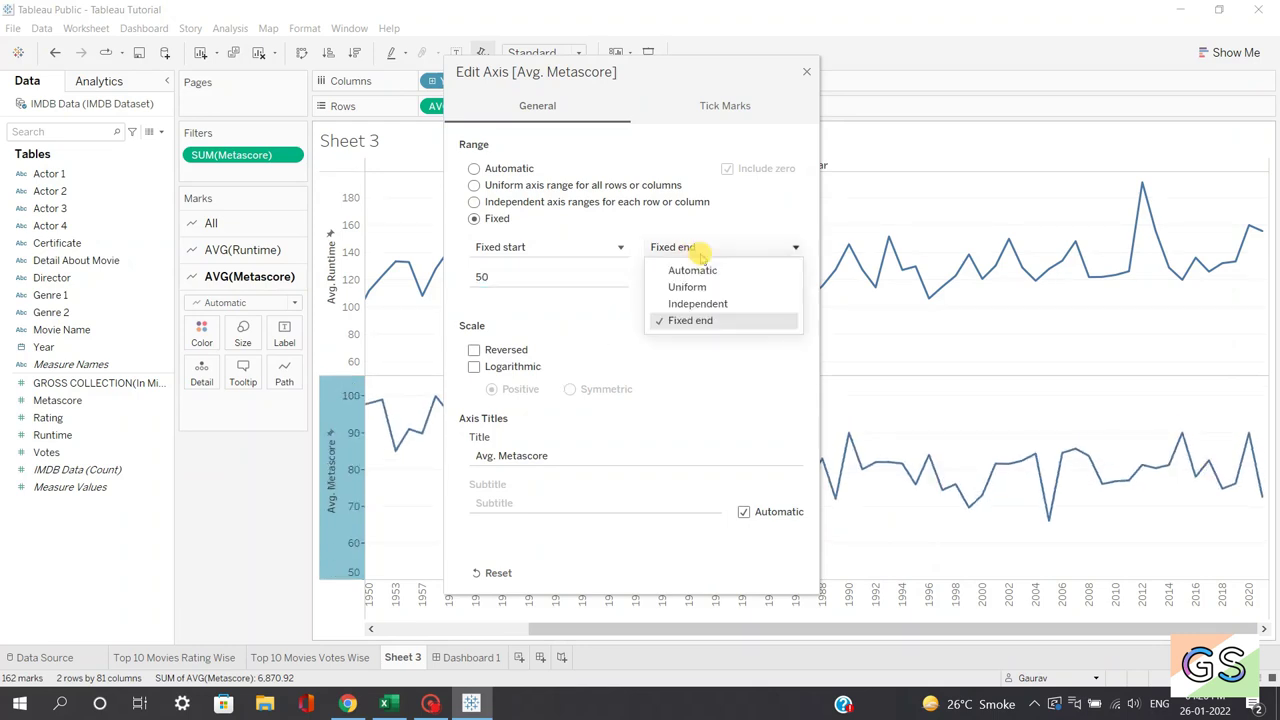
left_click(705, 271)
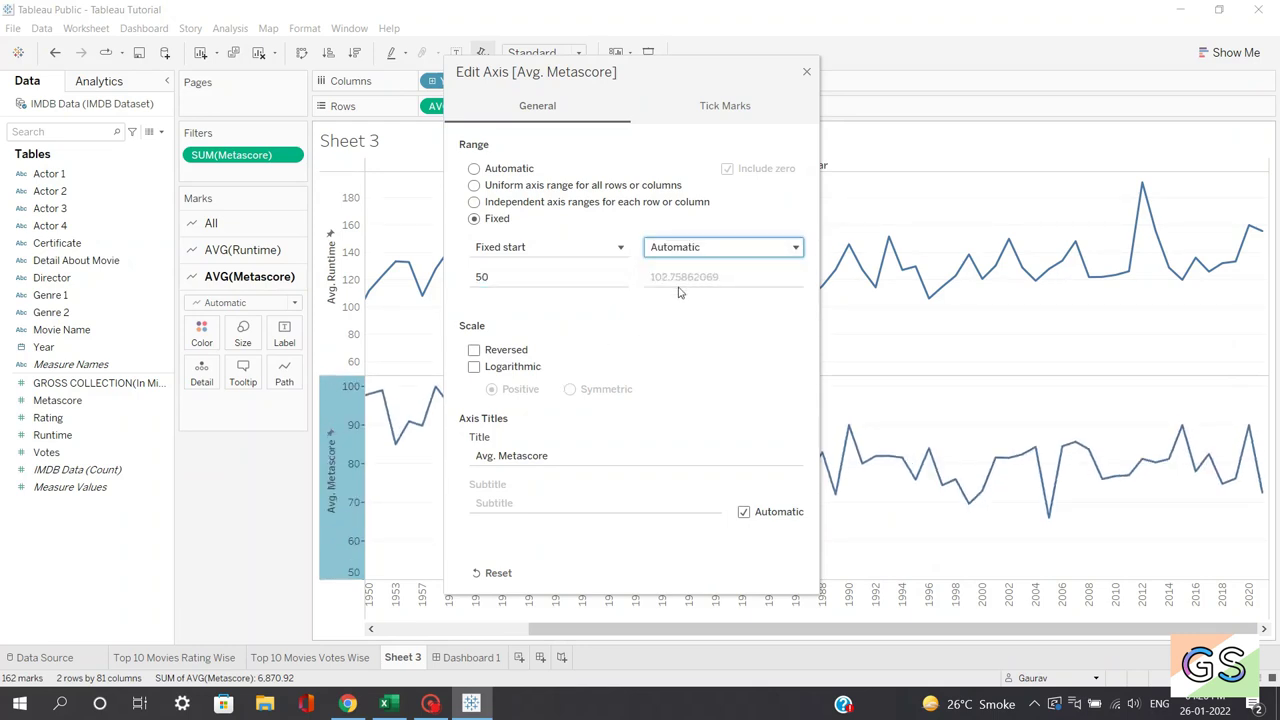
left_click(806, 72)
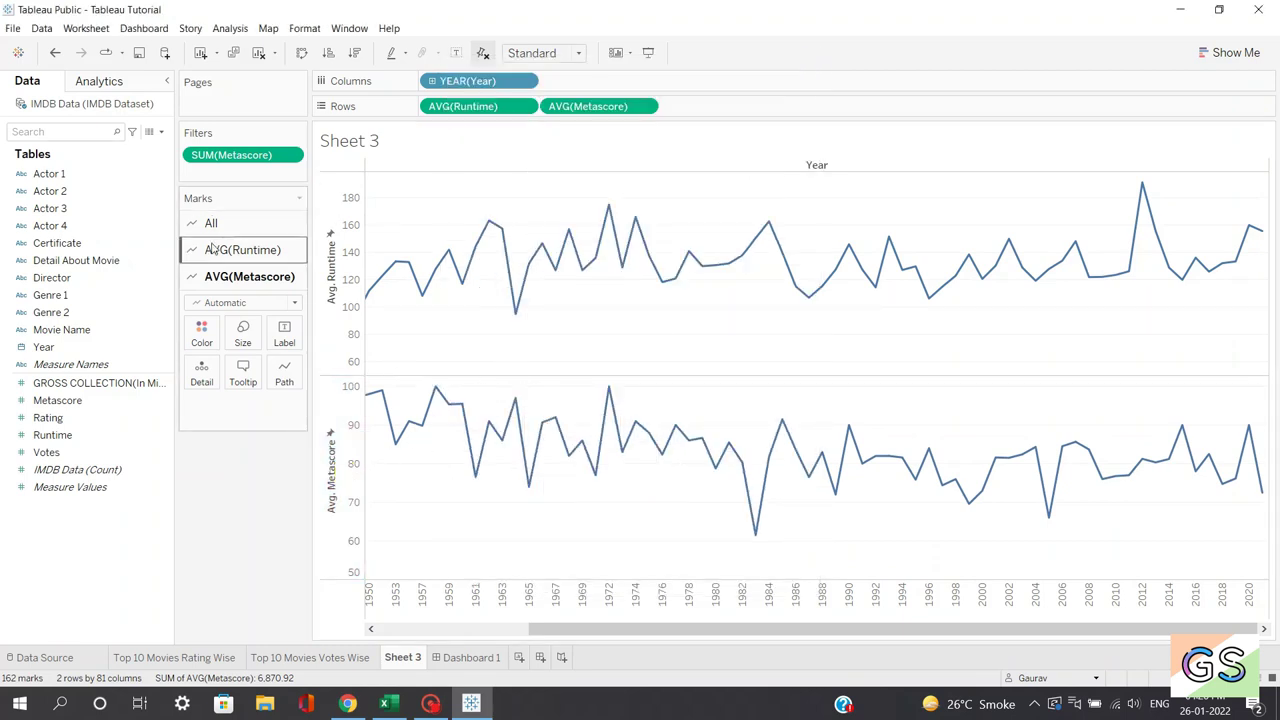
Recolor the average Runtime line light orange.
left_click(242, 256)
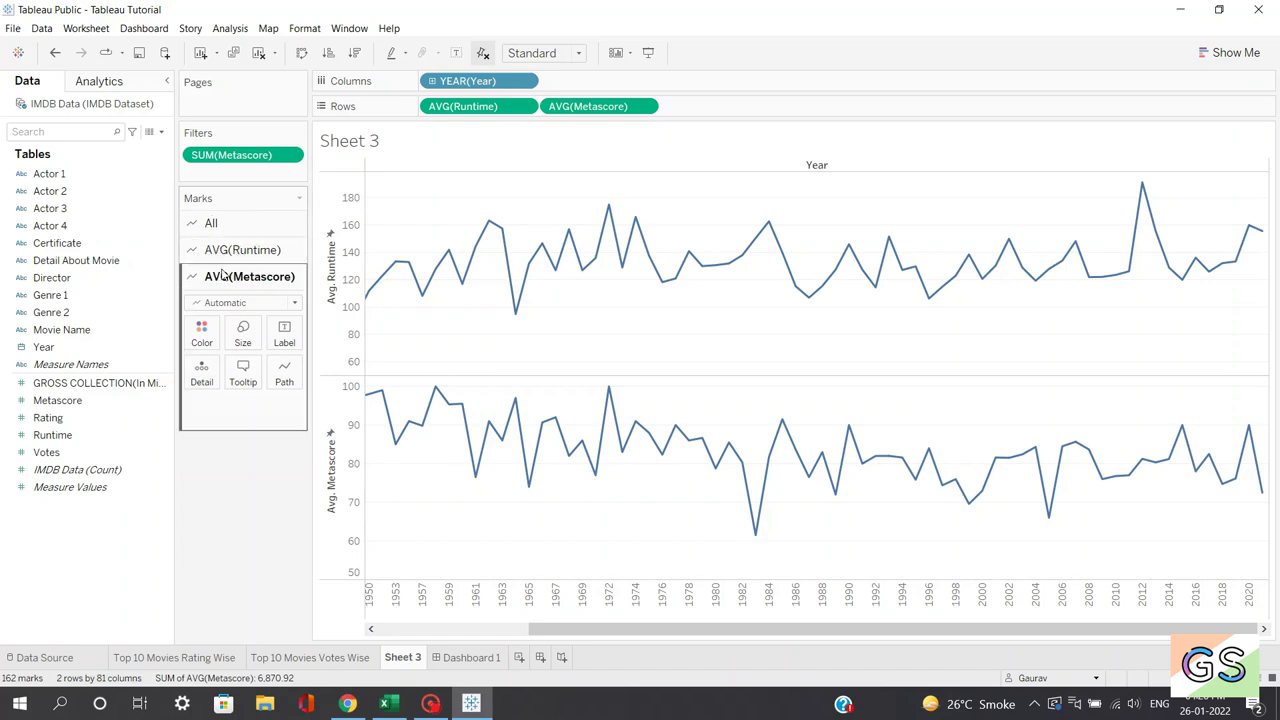
left_click(201, 308)
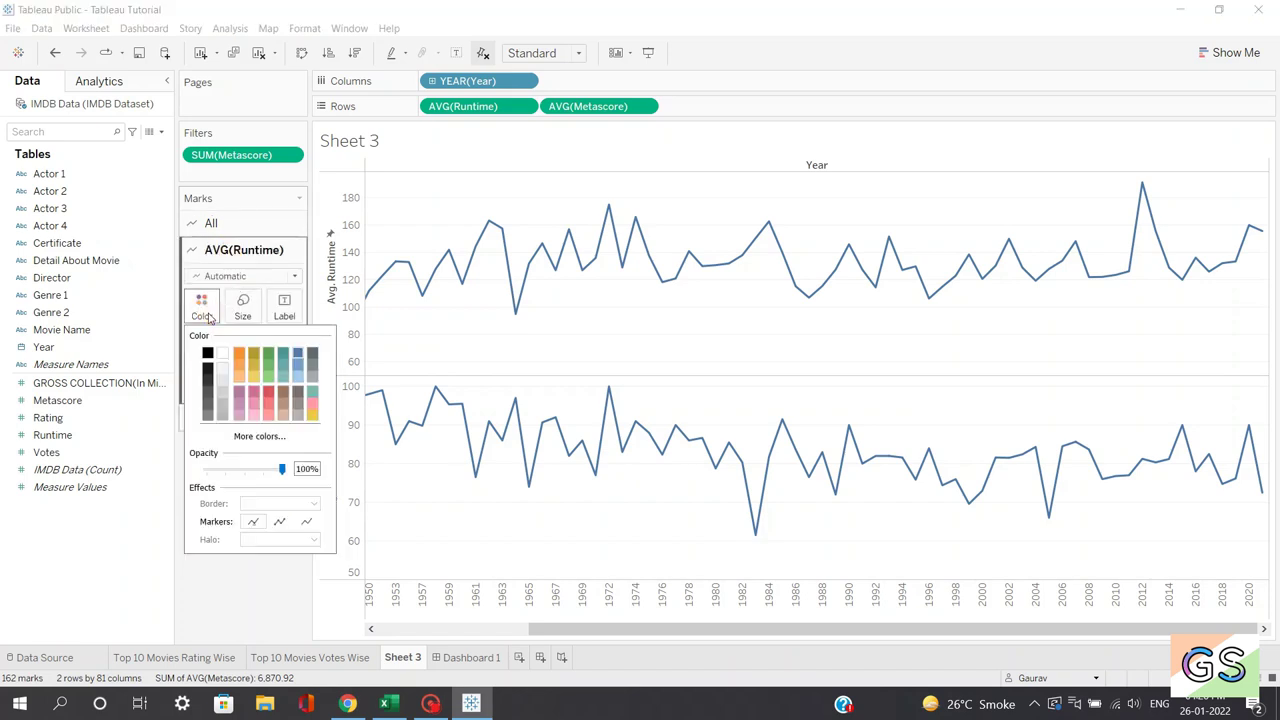
left_click(237, 366)
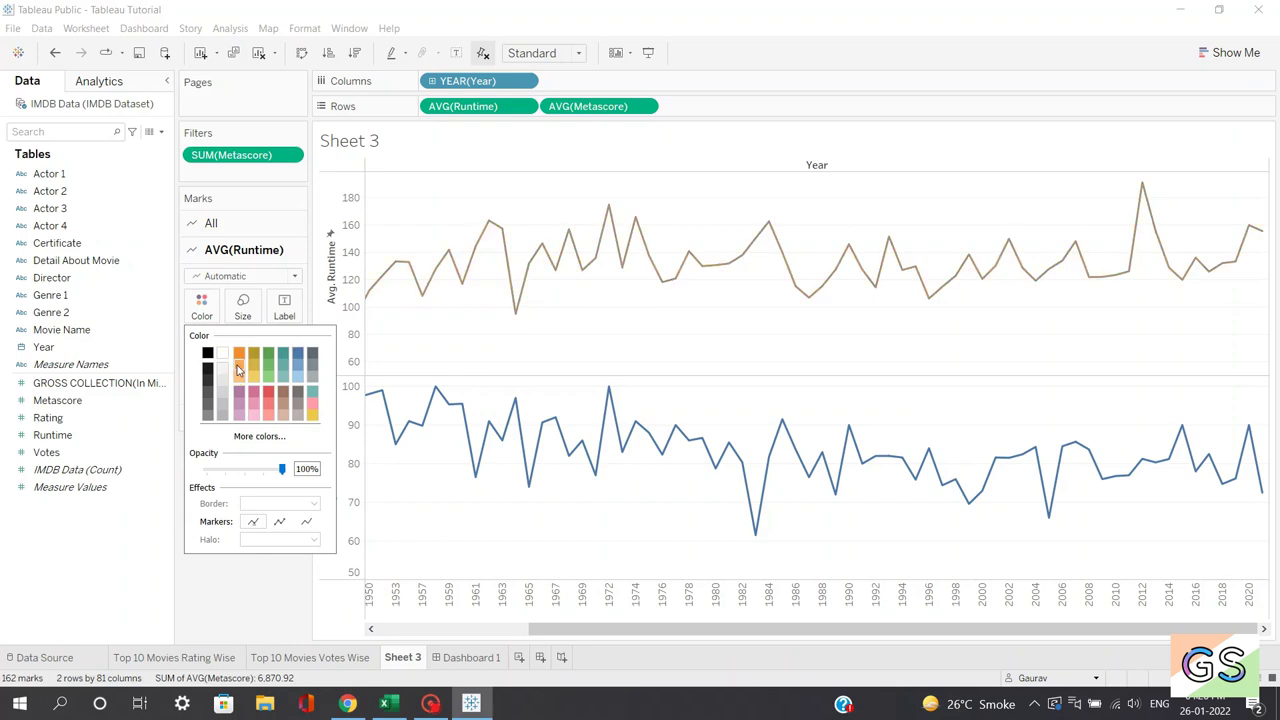
left_click(543, 195)
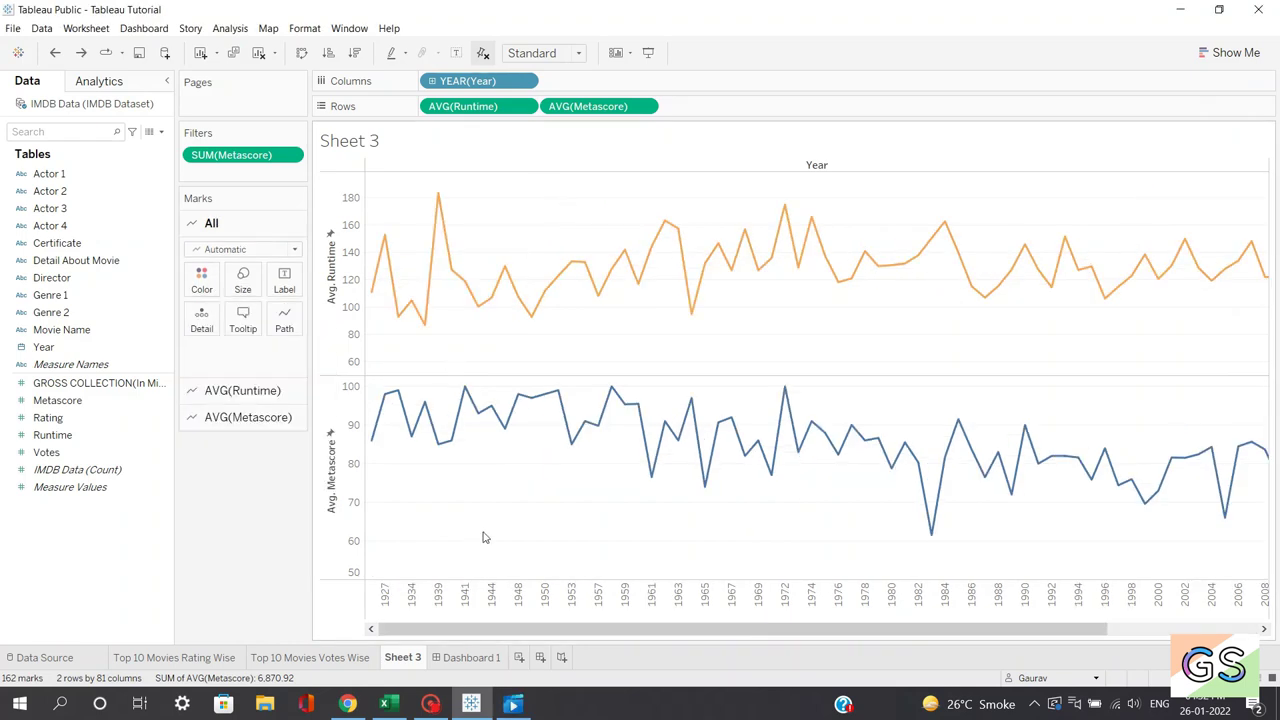
Try rotating the year labels along the horizontal axis, and undo the rotation.
right_click(757, 596)
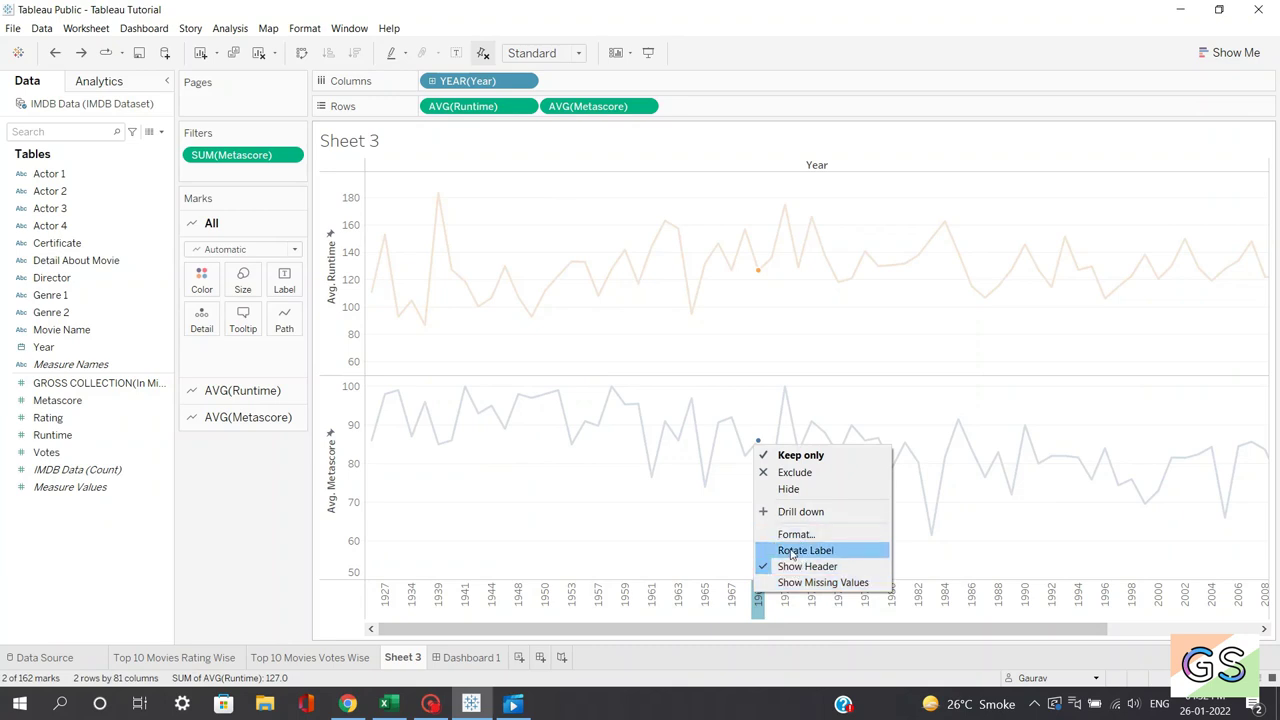
left_click(799, 551)
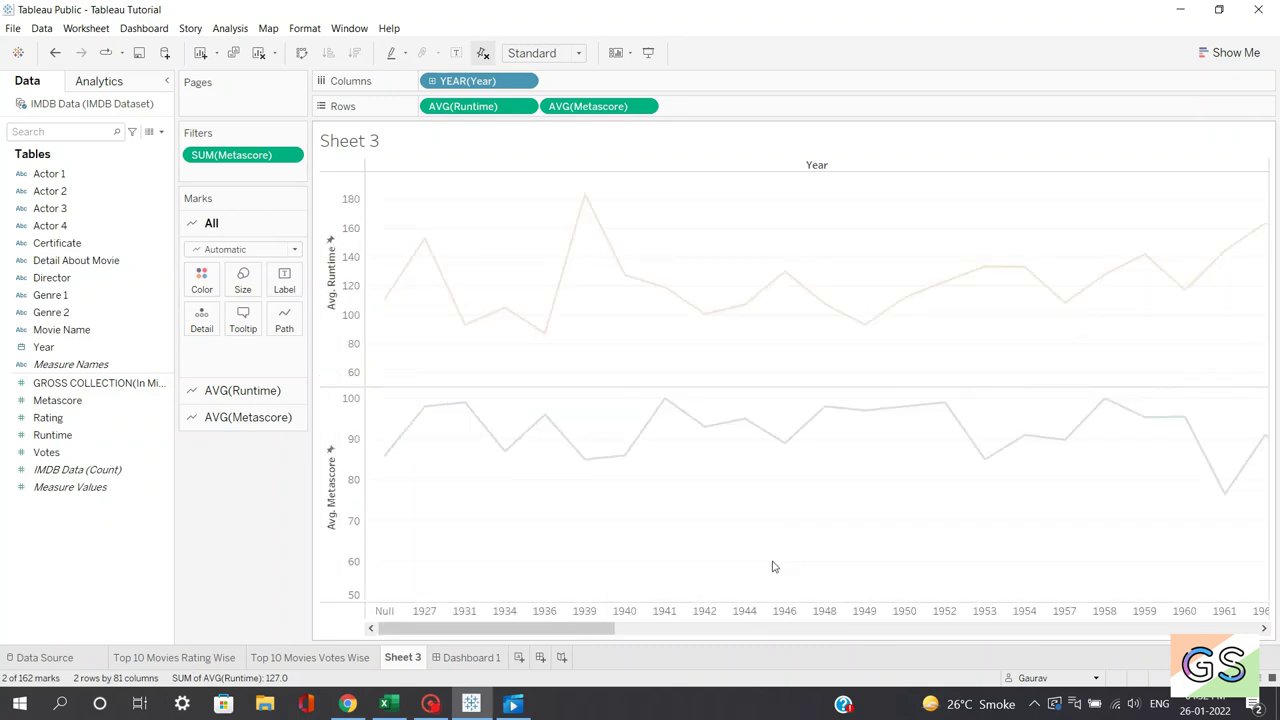
left_click(55, 52)
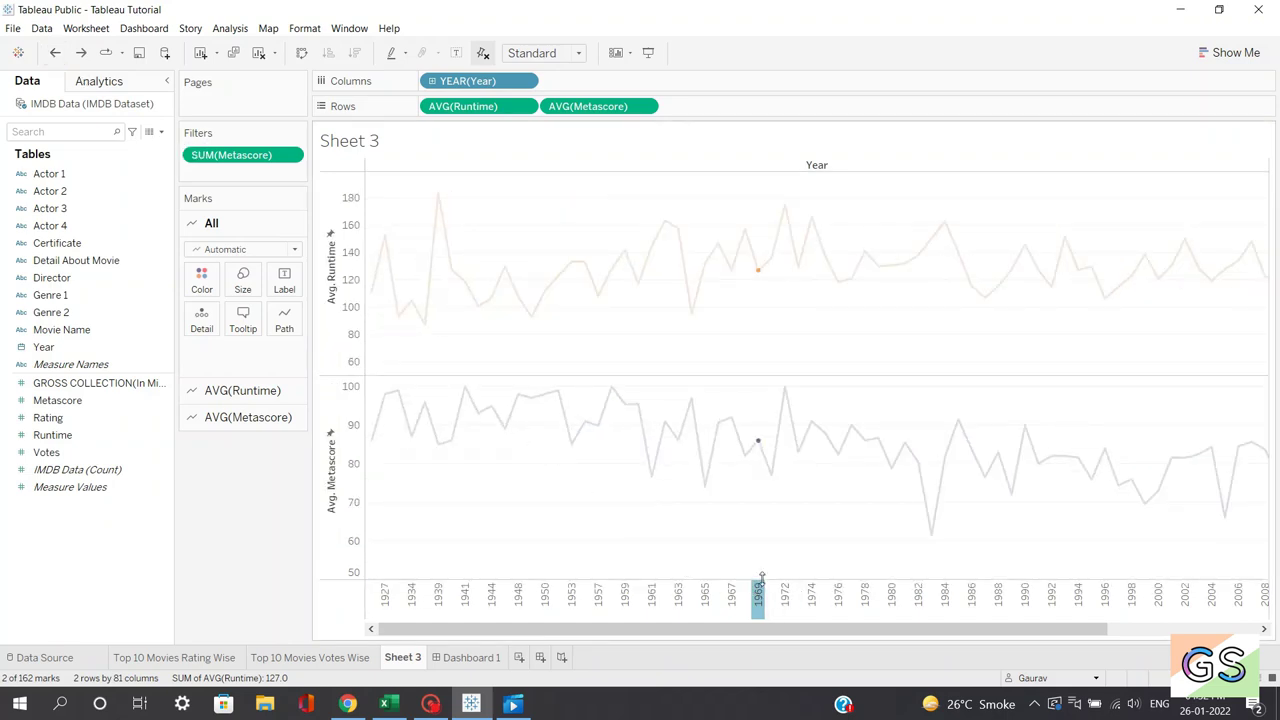
left_click(756, 440)
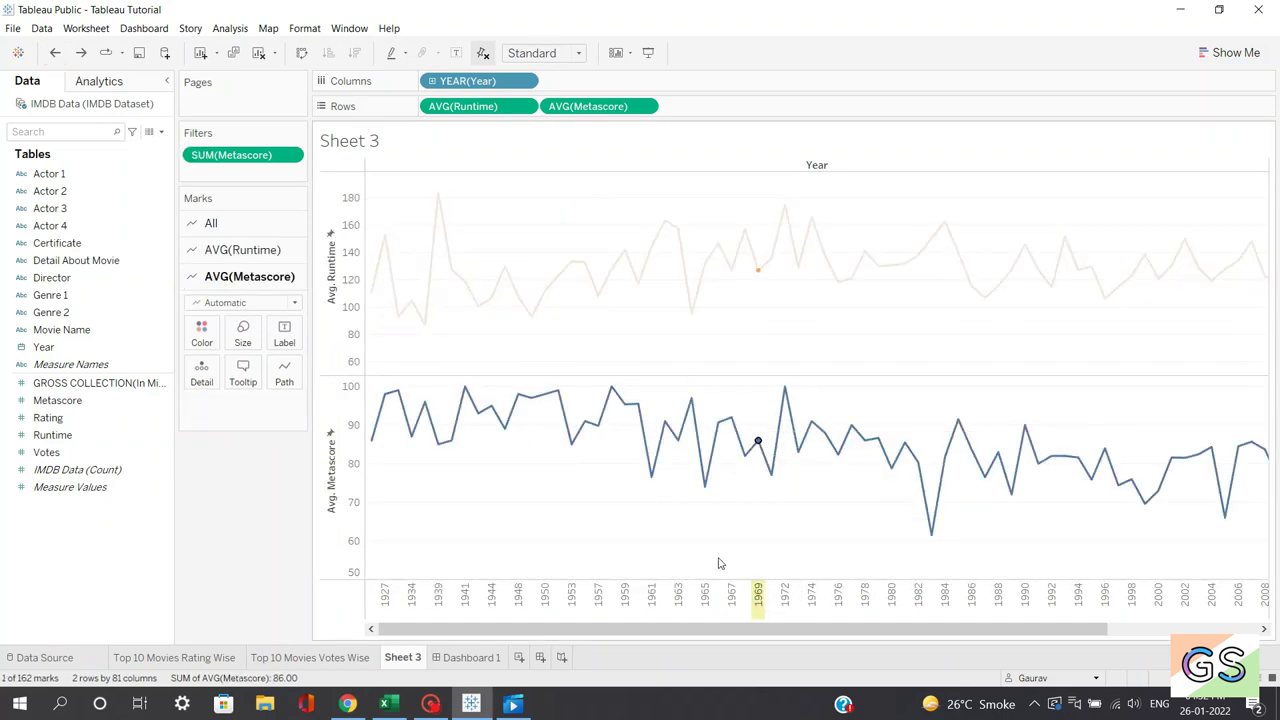
Hide the Year field label for columns above the chart and clear the mark selection.
right_click(816, 170)
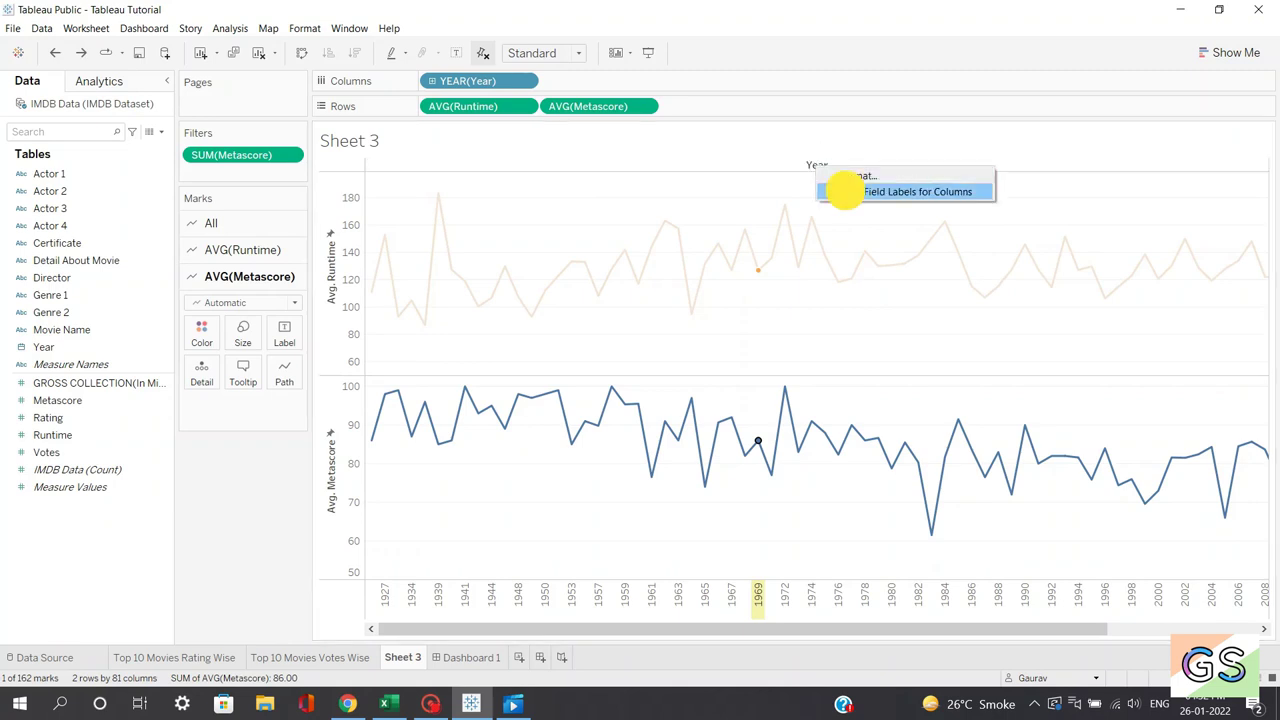
left_click(846, 193)
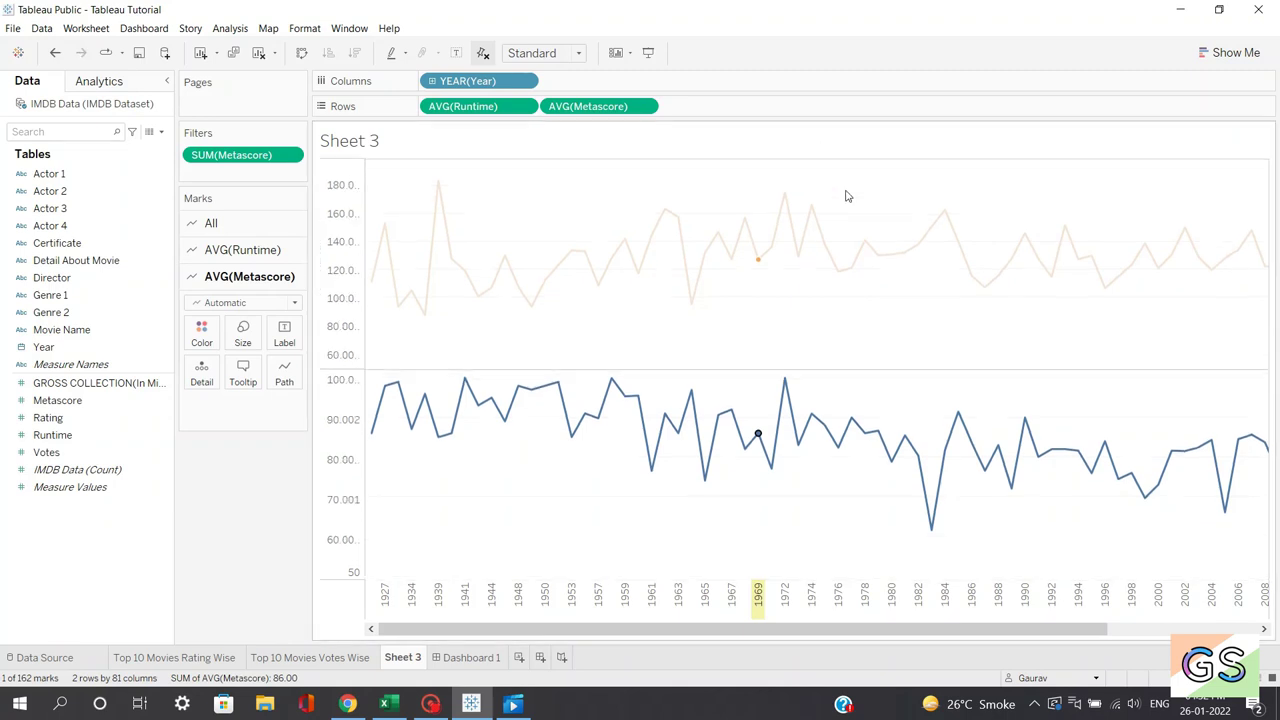
left_click(754, 258)
left_click(755, 258)
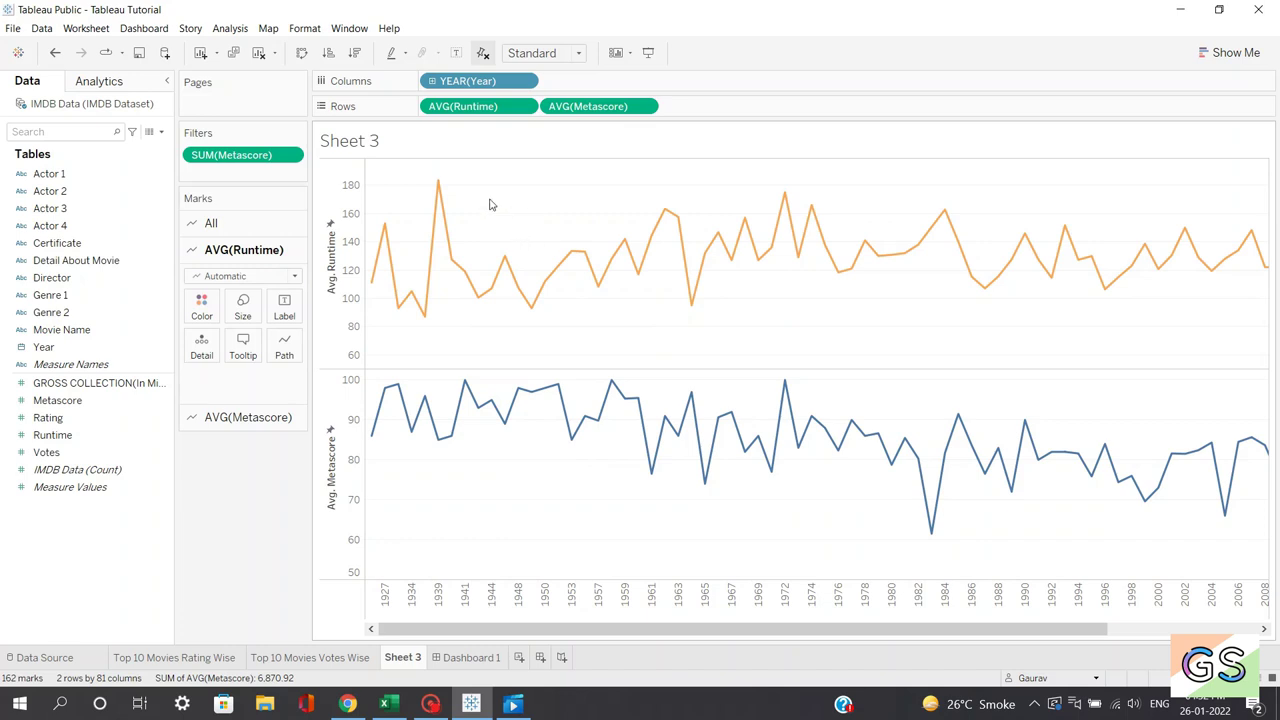
Set the row grid lines of the runtime and metascore charts to None.
right_click(755, 295)
left_click(800, 355)
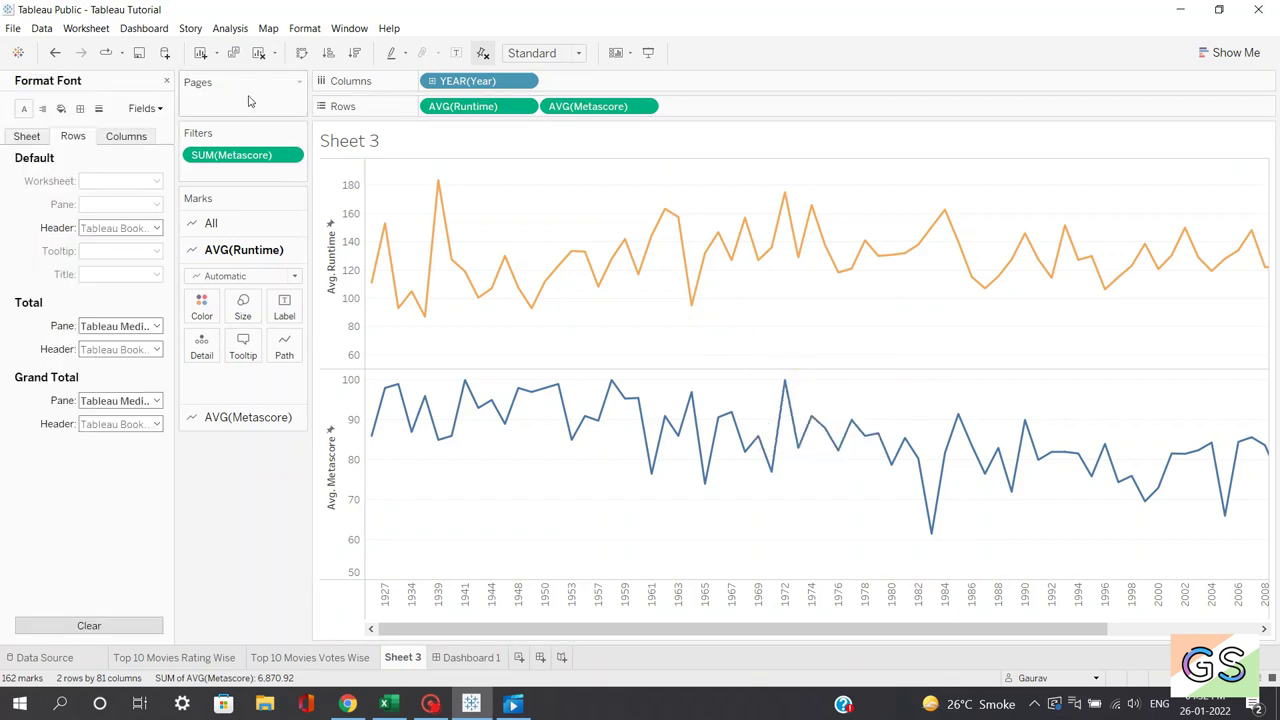
left_click(100, 109)
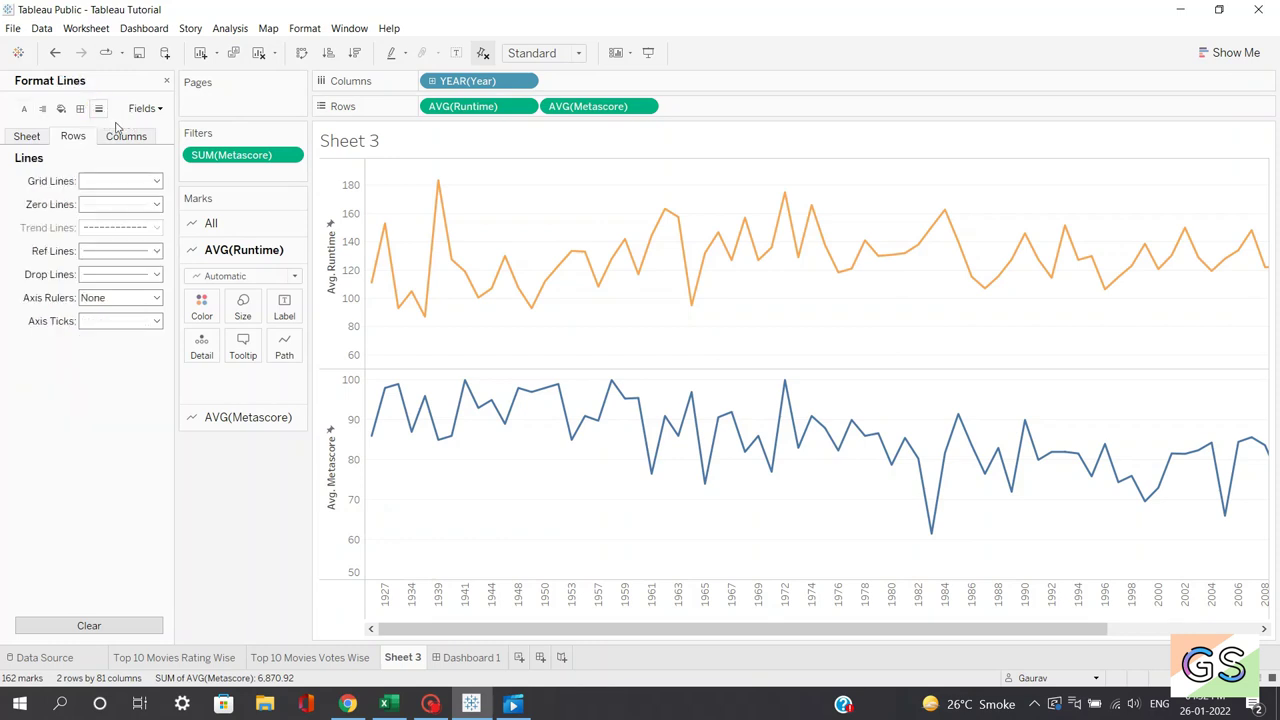
left_click(74, 136)
left_click(120, 181)
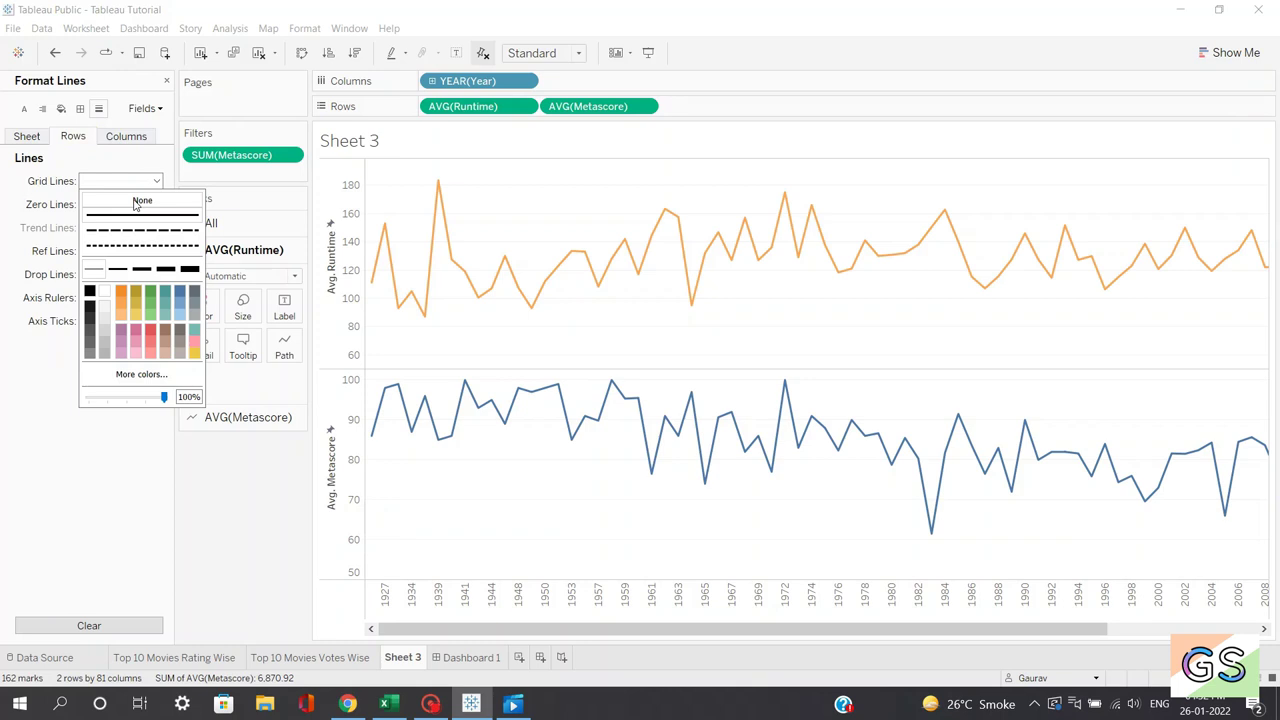
left_click(142, 201)
left_click(166, 80)
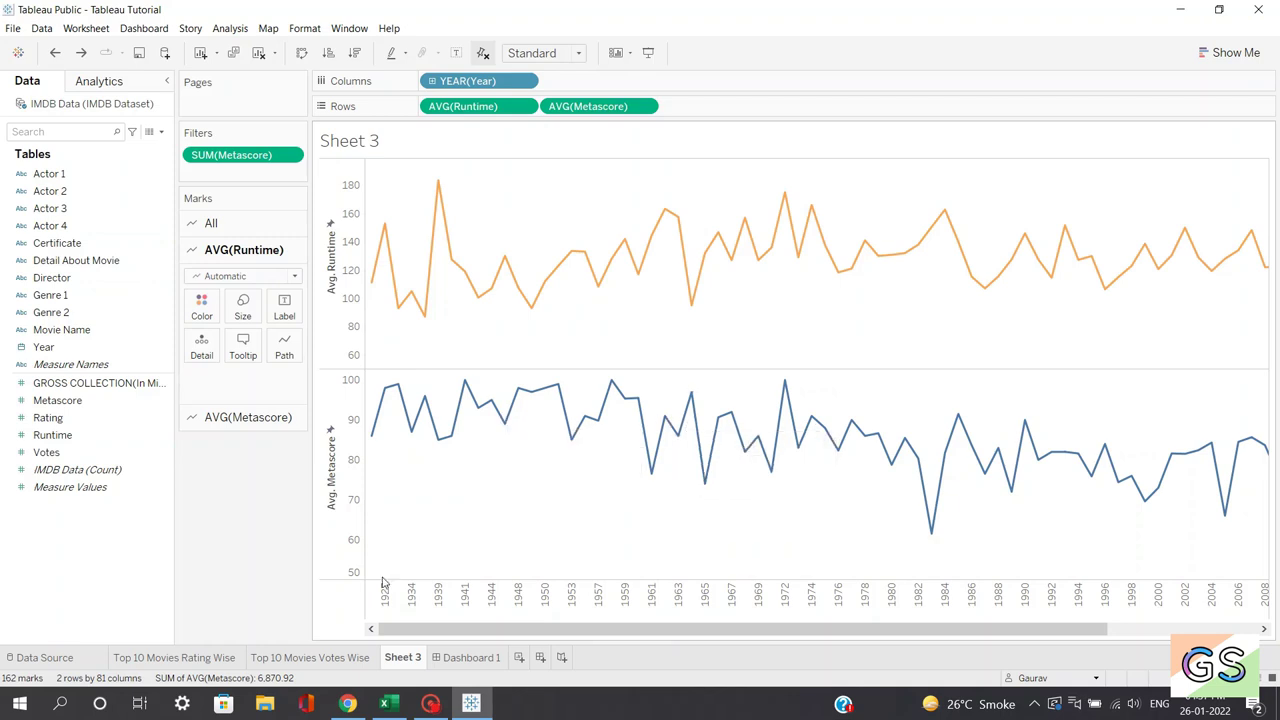
Rename Sheet 3 as "Avg Metascore & Runtime over years".
double_click(419, 658)
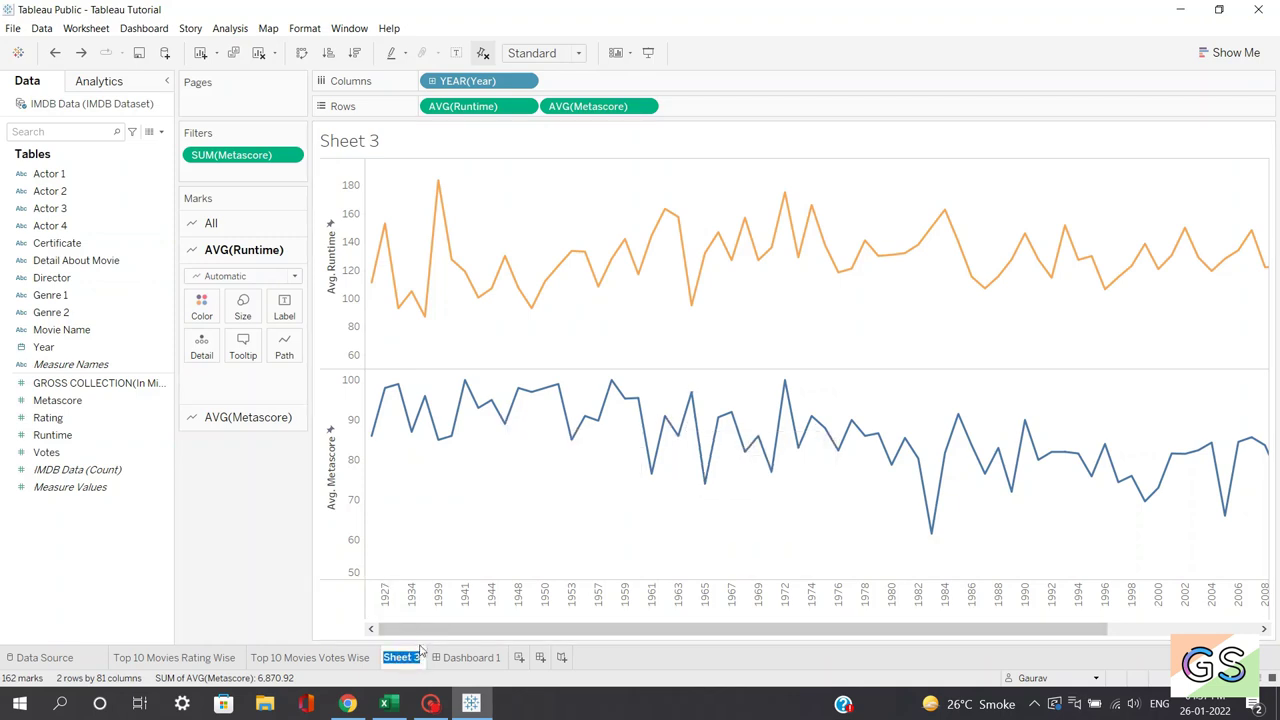
type("Avg Metascore & Runtime over years")
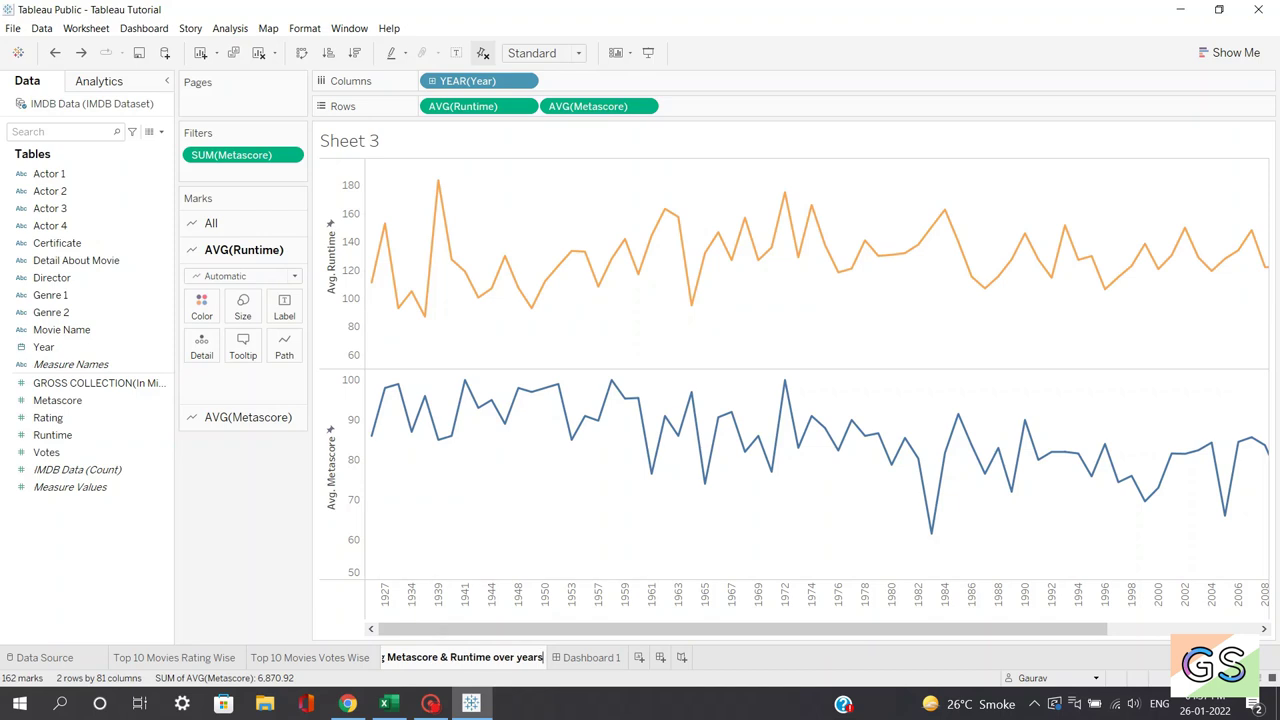
left_click(390, 146)
Center the worksheet title above the runtime and metascore charts.
left_click(500, 141)
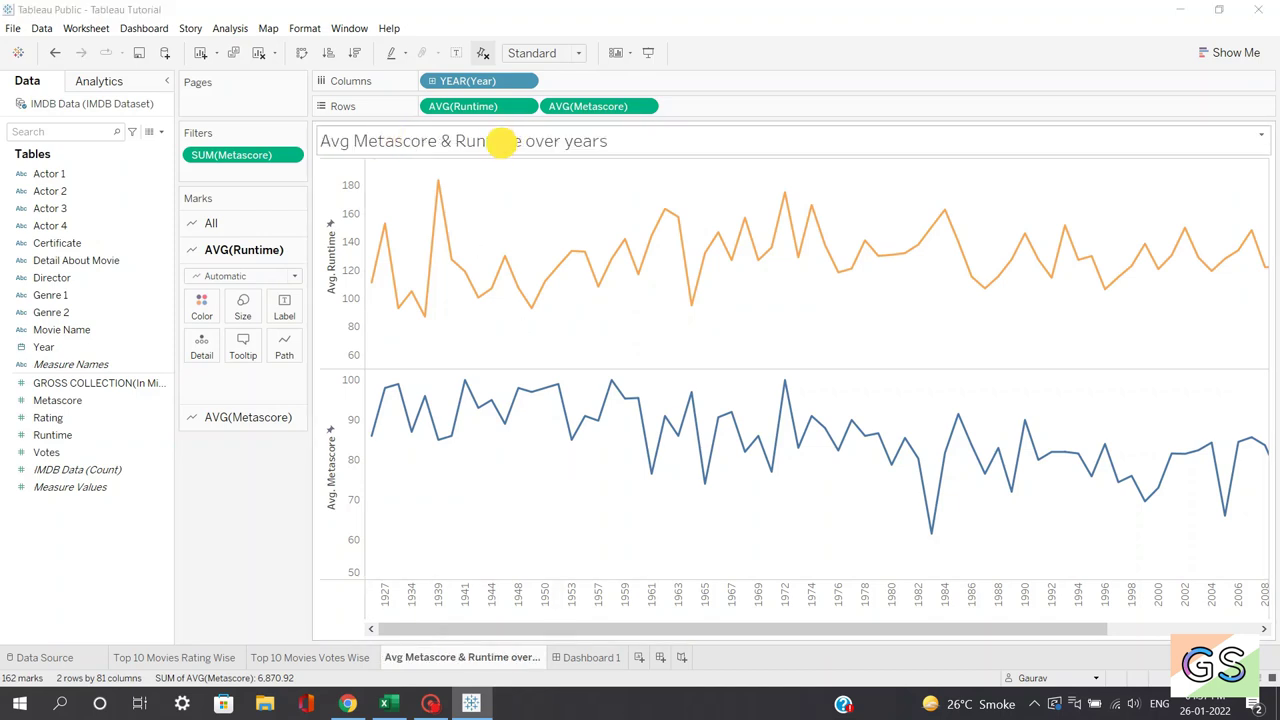
double_click(500, 141)
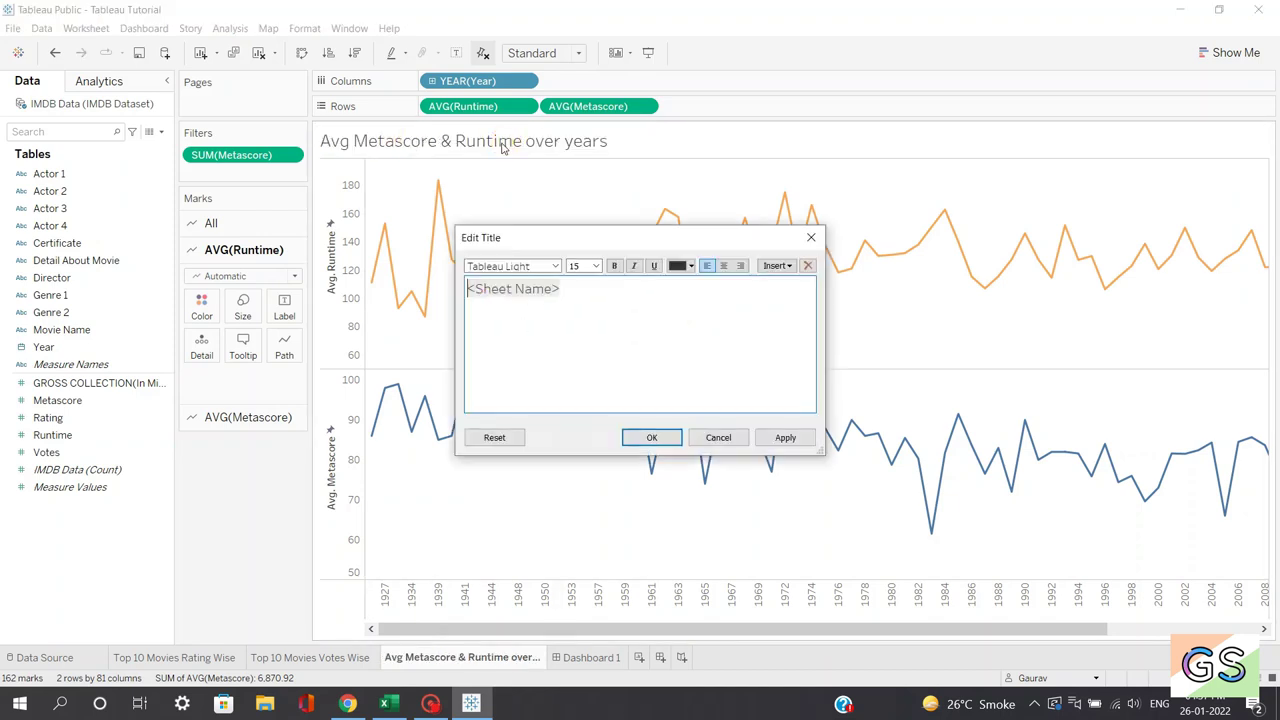
left_click(725, 268)
left_click(766, 438)
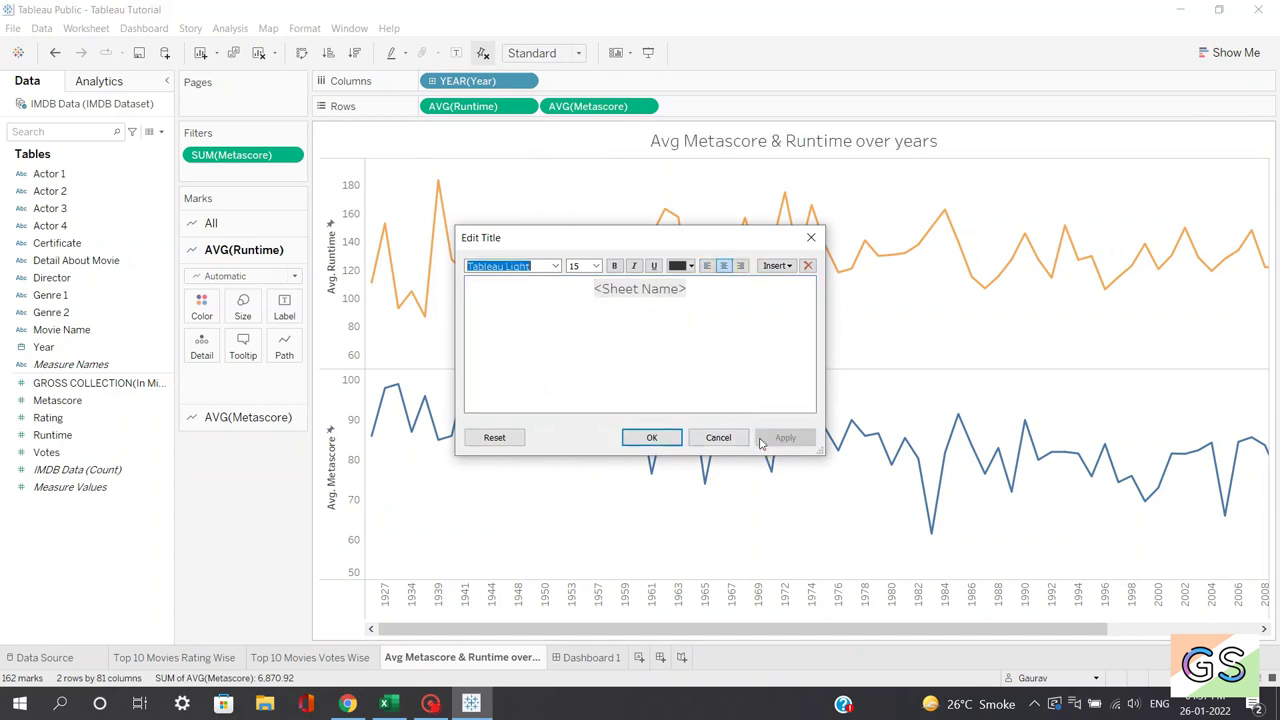
left_click(651, 437)
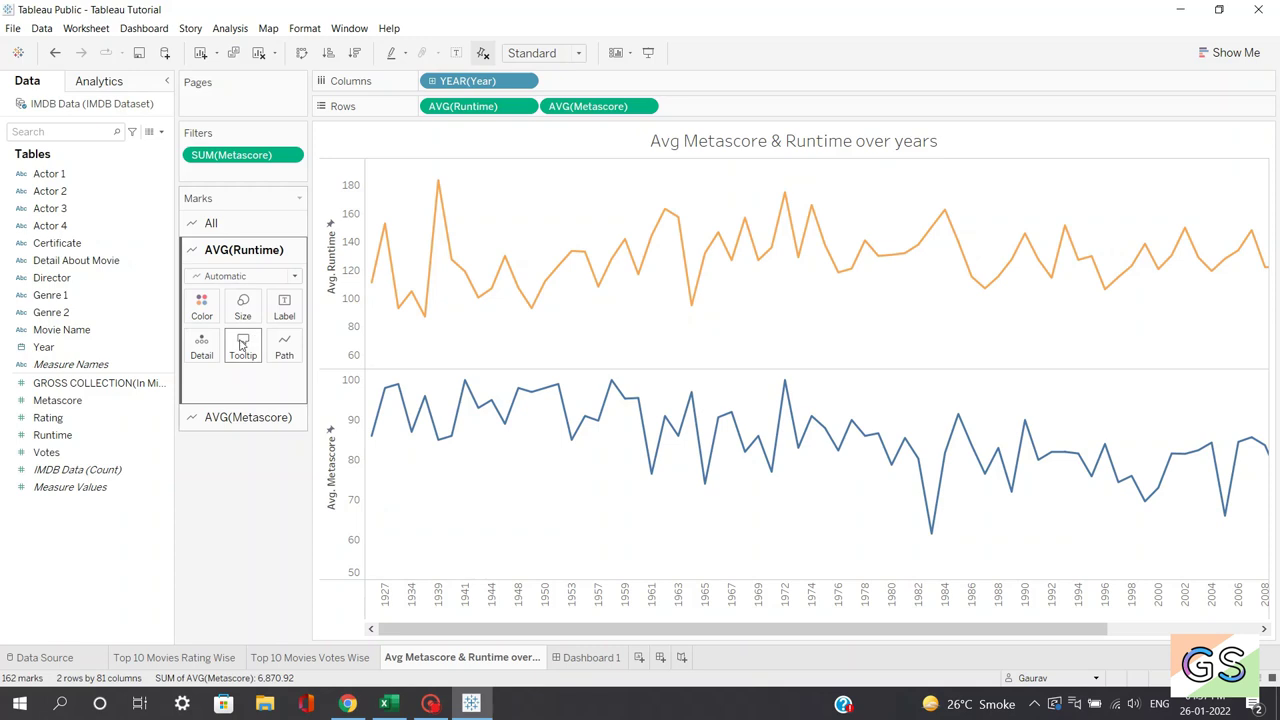
In the tooltip for all marks, shorten the "Year of Year" label to "Year:" and close the gap before its value.
left_click(238, 222)
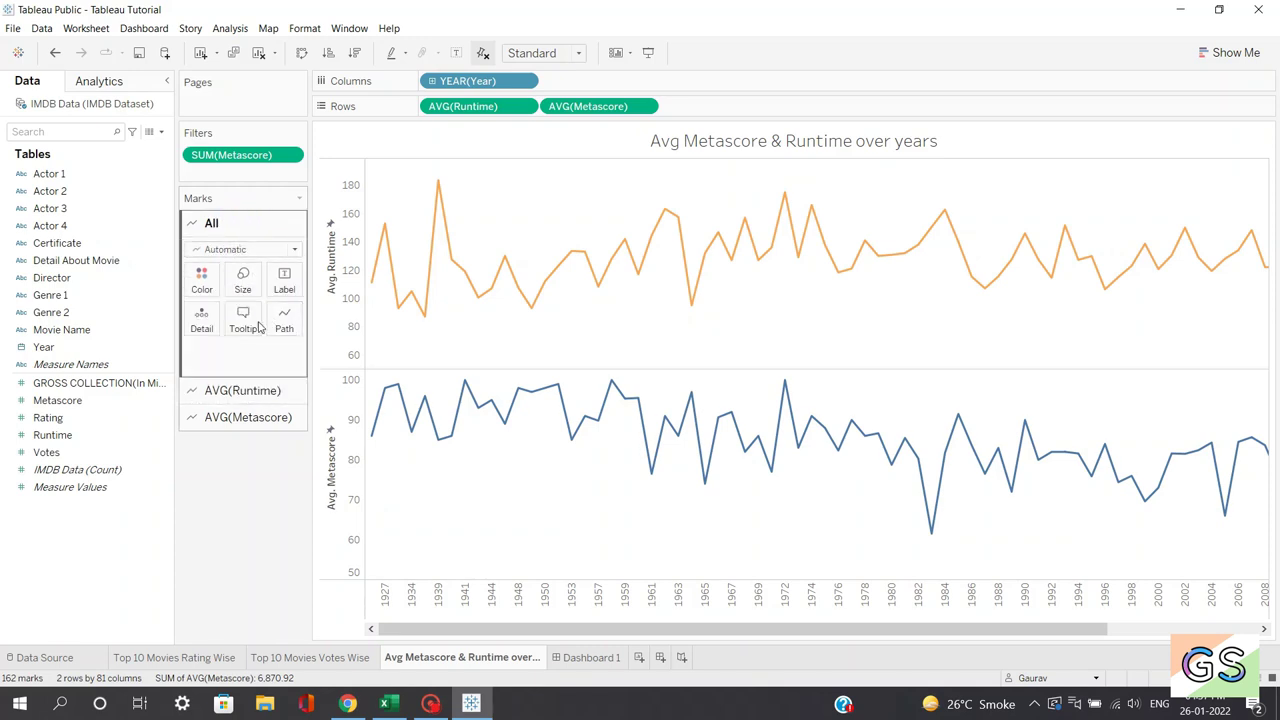
left_click(250, 322)
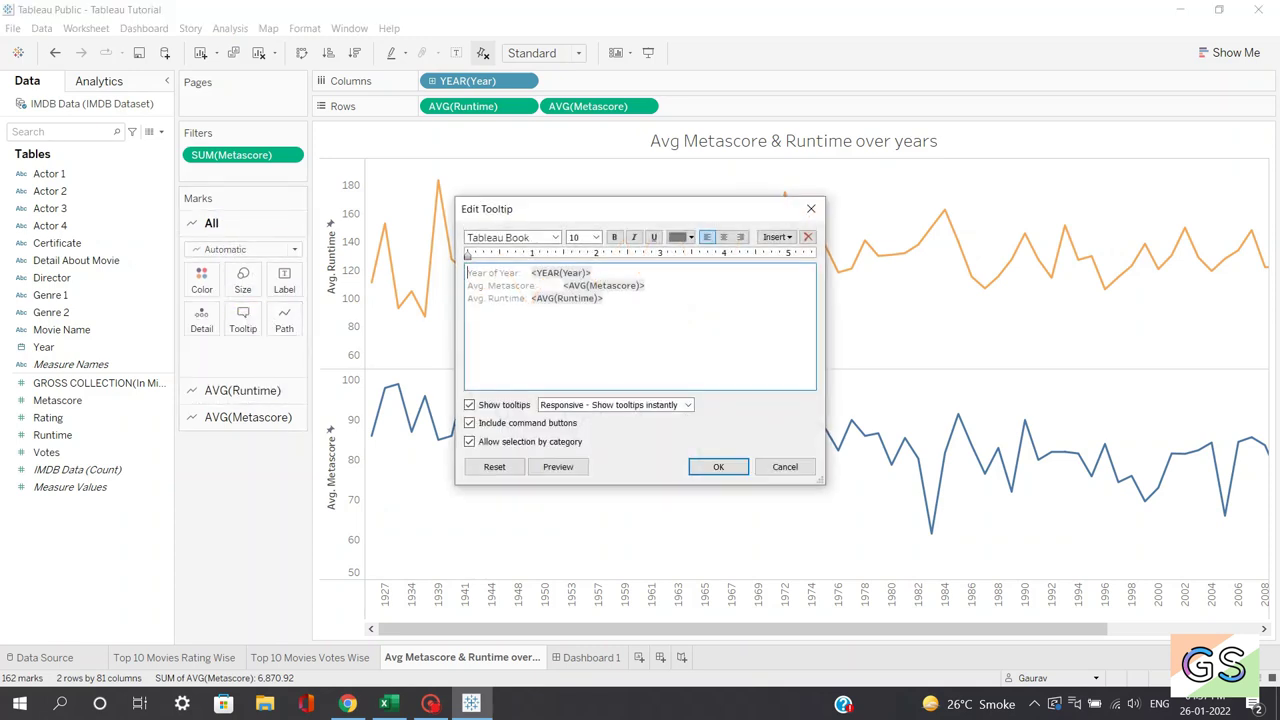
left_click(518, 275)
key("BackSpace")
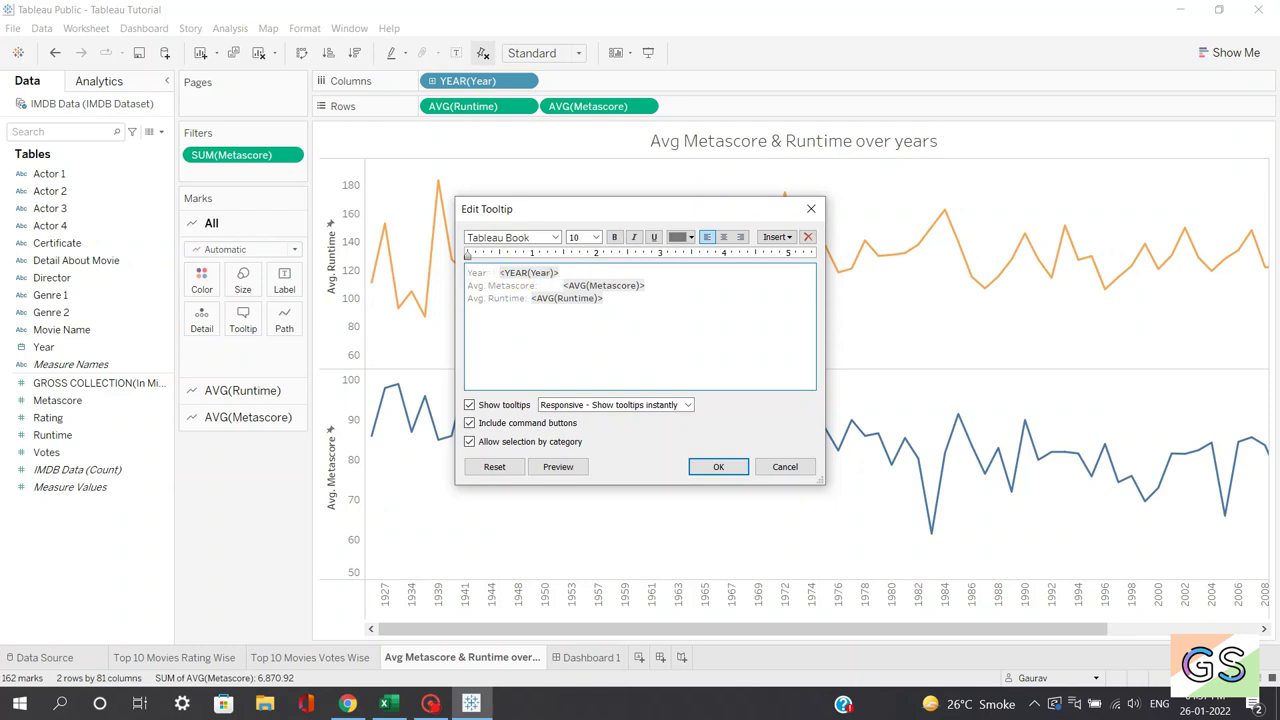
left_click(498, 275)
key("BackSpace")
key("BackSpace")
Remove the extra spacing before the Avg. Metascore and Avg. Runtime values in the tooltip and apply the edits.
left_click(562, 285)
key("BackSpace")
key("BackSpace")
key("BackSpace")
key("BackSpace")
key("BackSpace")
key("BackSpace")
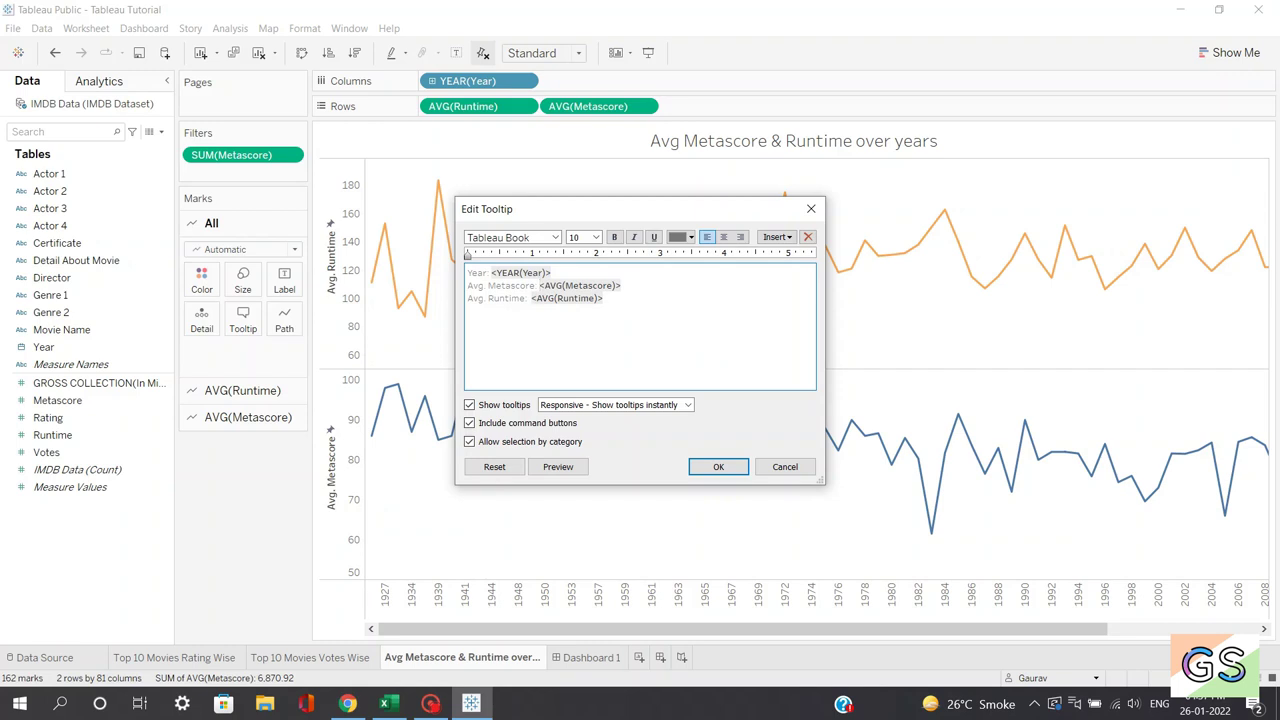
left_click(531, 298)
key("BackSpace")
key("BackSpace")
left_click(703, 467)
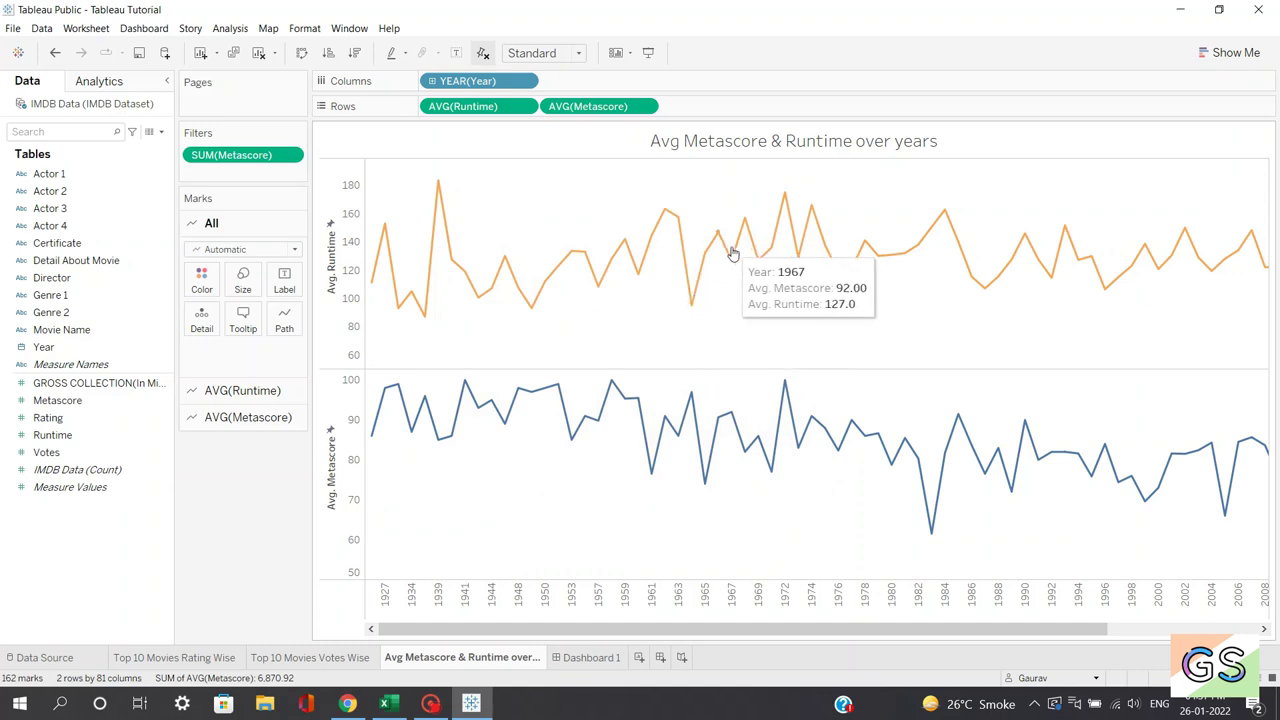
Examine the highs and lows of average runtime and average metascore across the full range of years.
scroll(780, 420, "down", 5)
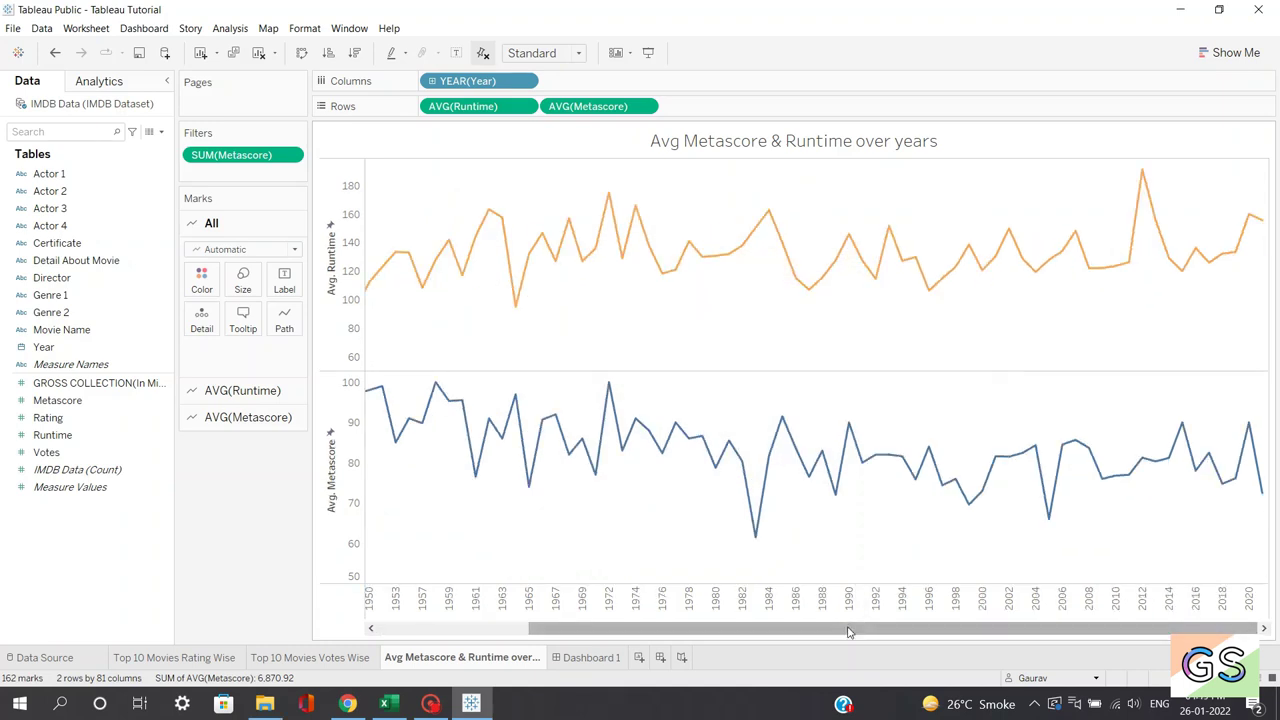
left_click_drag(848, 628, 718, 628)
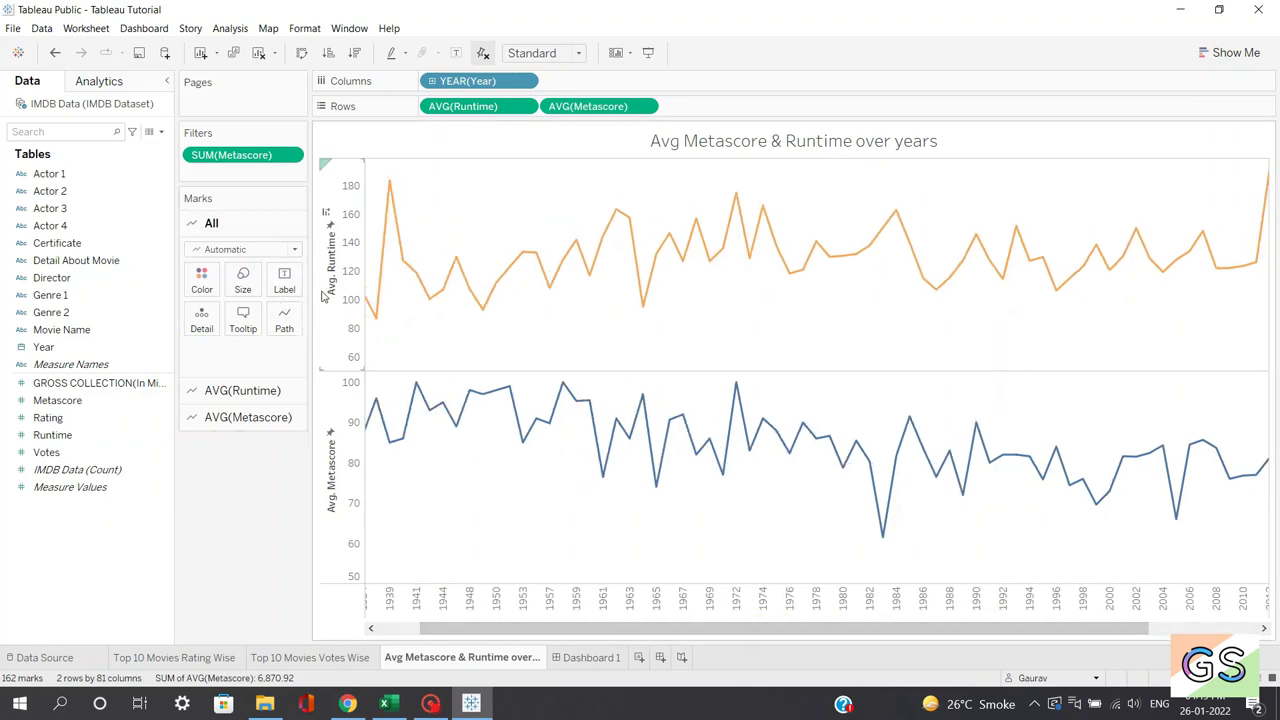
mouse_move(378, 318)
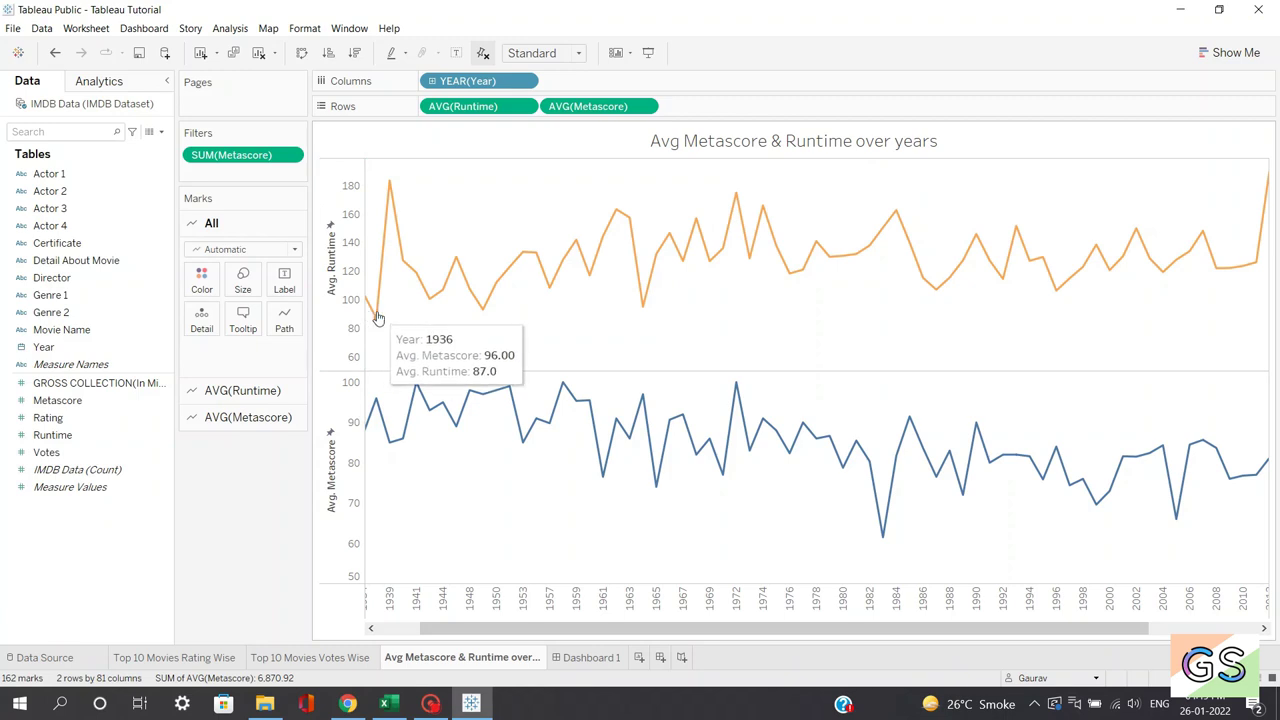
left_click_drag(540, 628, 648, 628)
mouse_move(1144, 178)
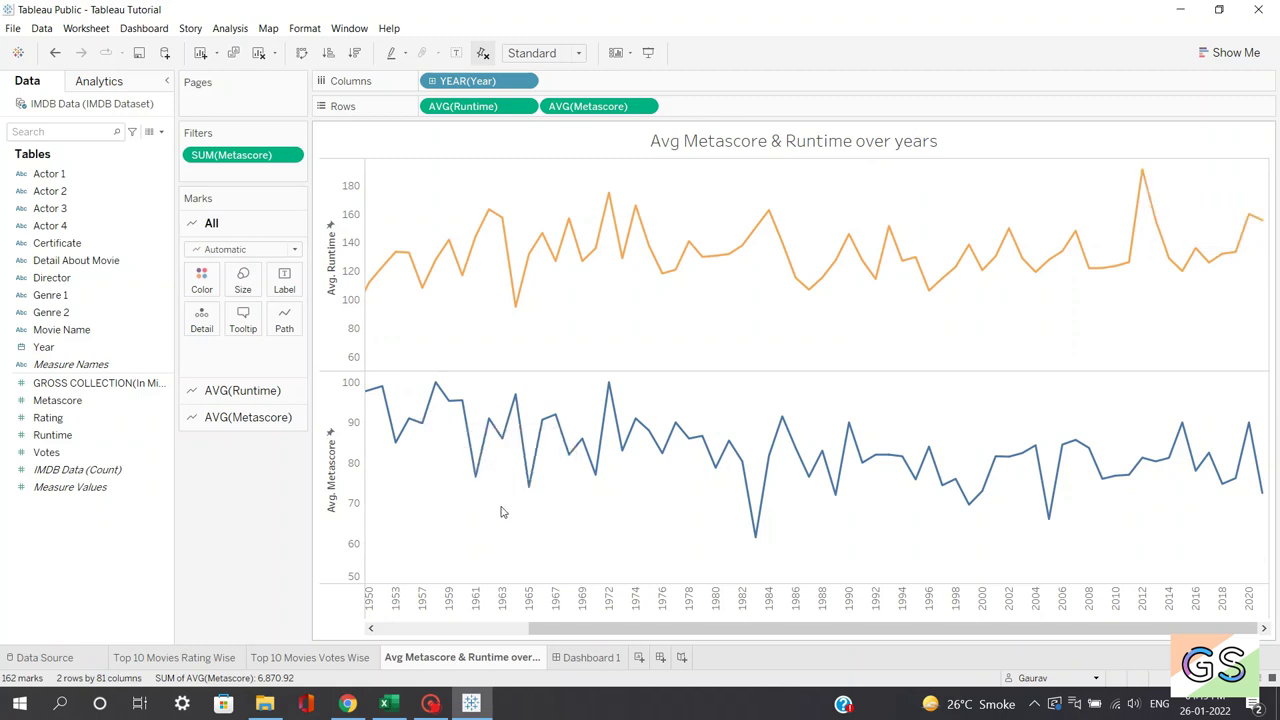
mouse_move(758, 538)
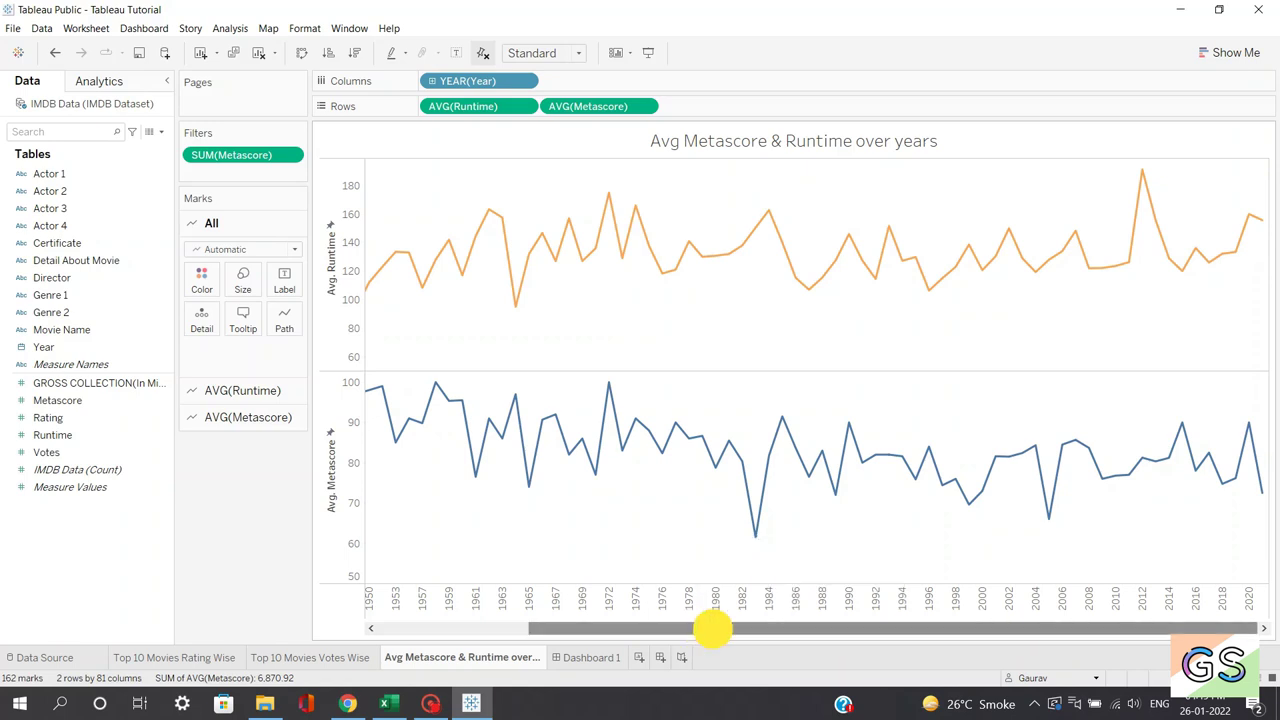
mouse_move(777, 630)
left_mouse_down()
mouse_move(557, 628)
mouse_move(765, 623)
left_mouse_up()
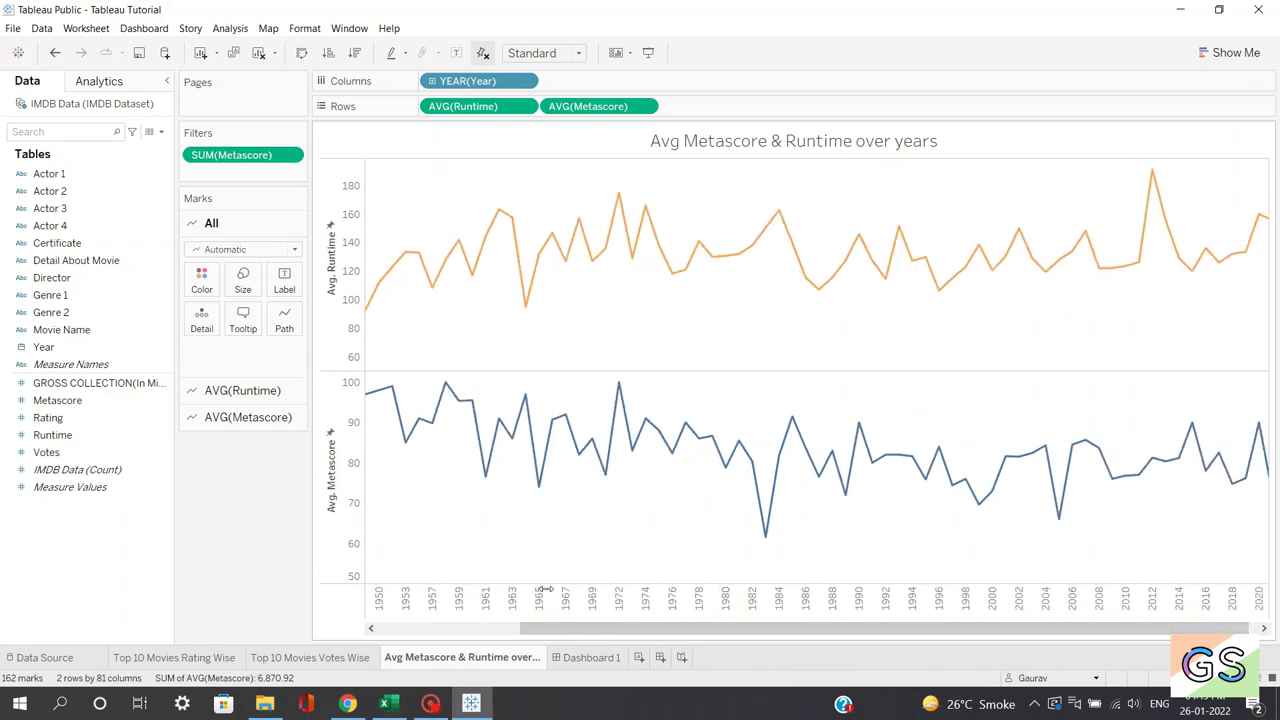
left_click_drag(563, 623, 604, 622)
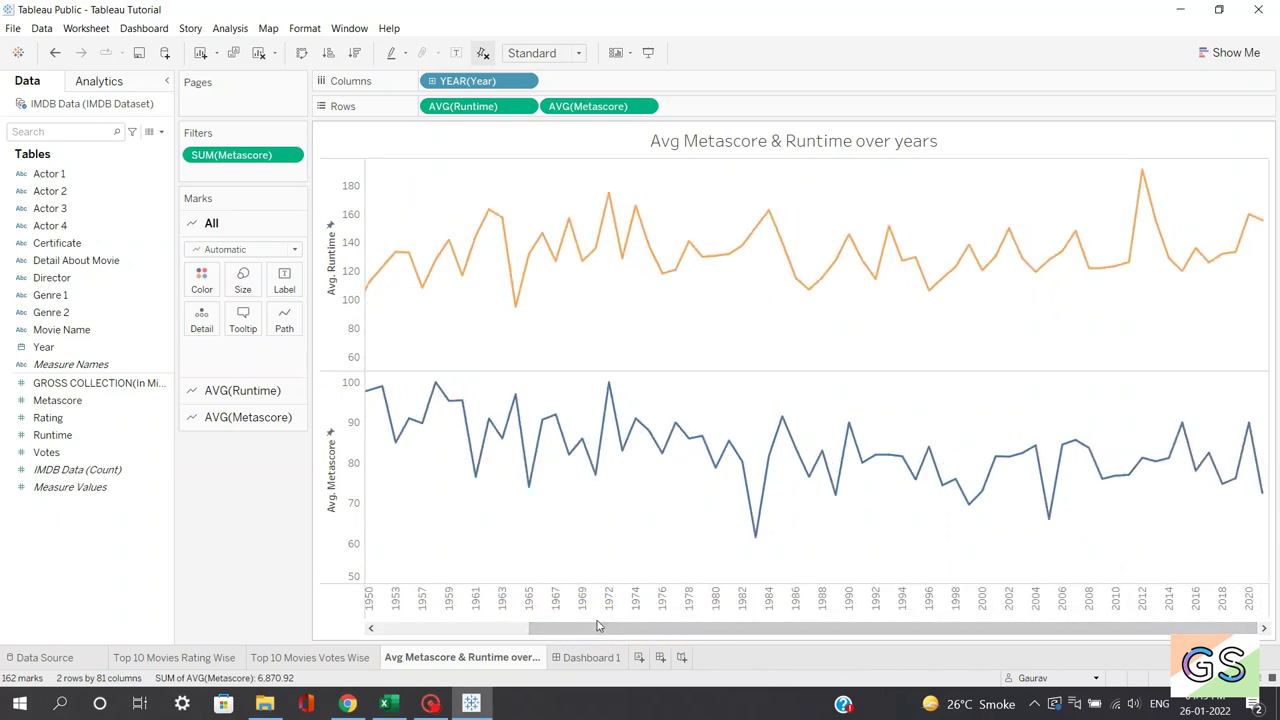
Create a new worksheet charting the sum of Votes by Genre 1 as horizontal bars.
key("ctrl+m")
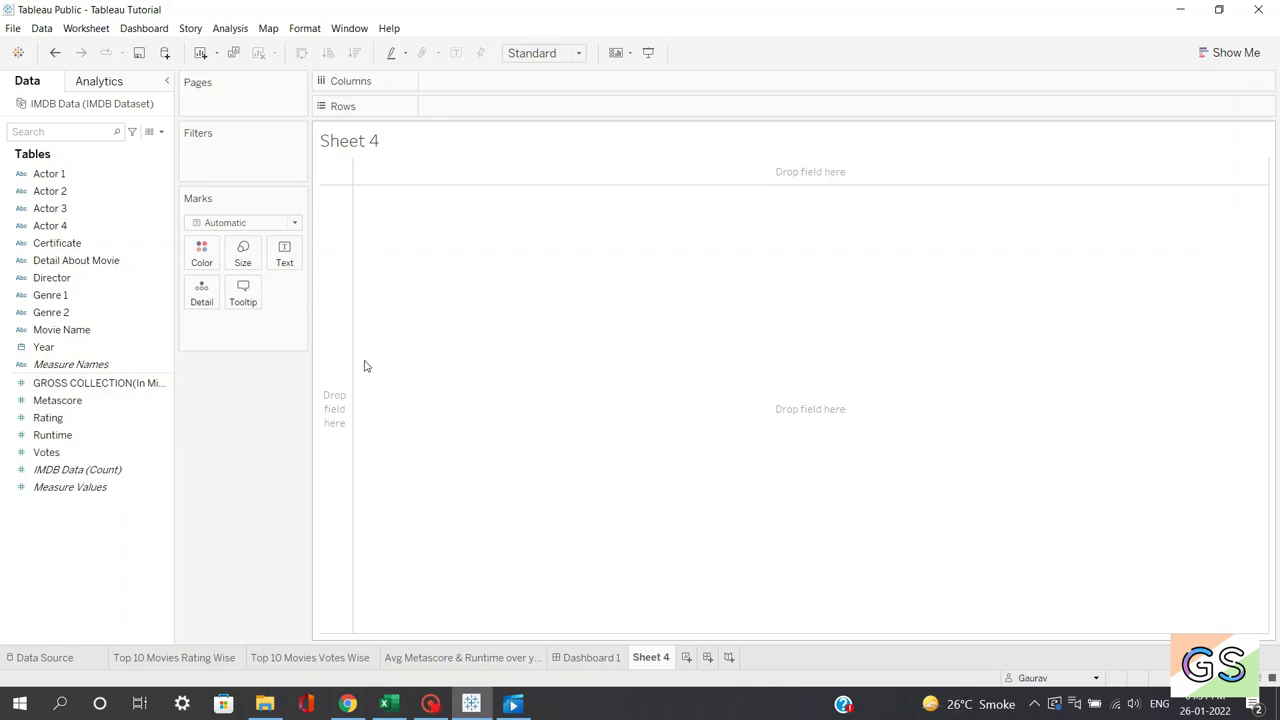
left_click(66, 296)
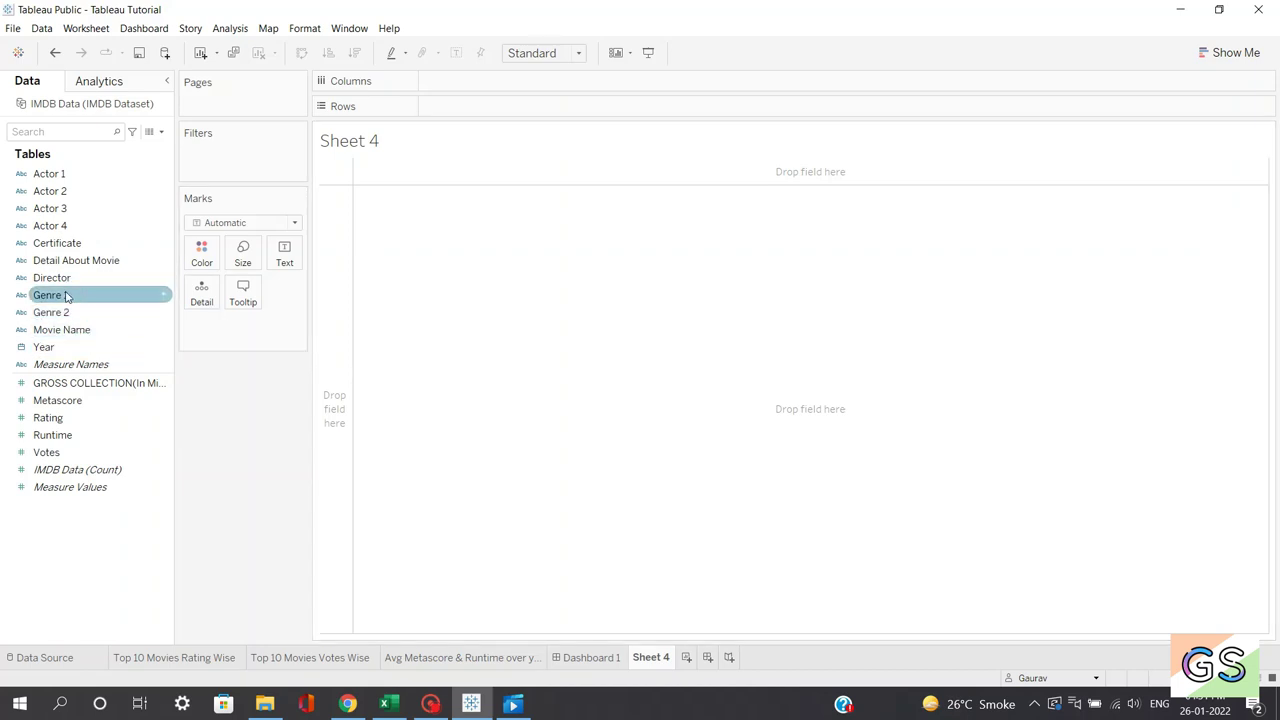
left_click_drag(63, 297, 450, 84)
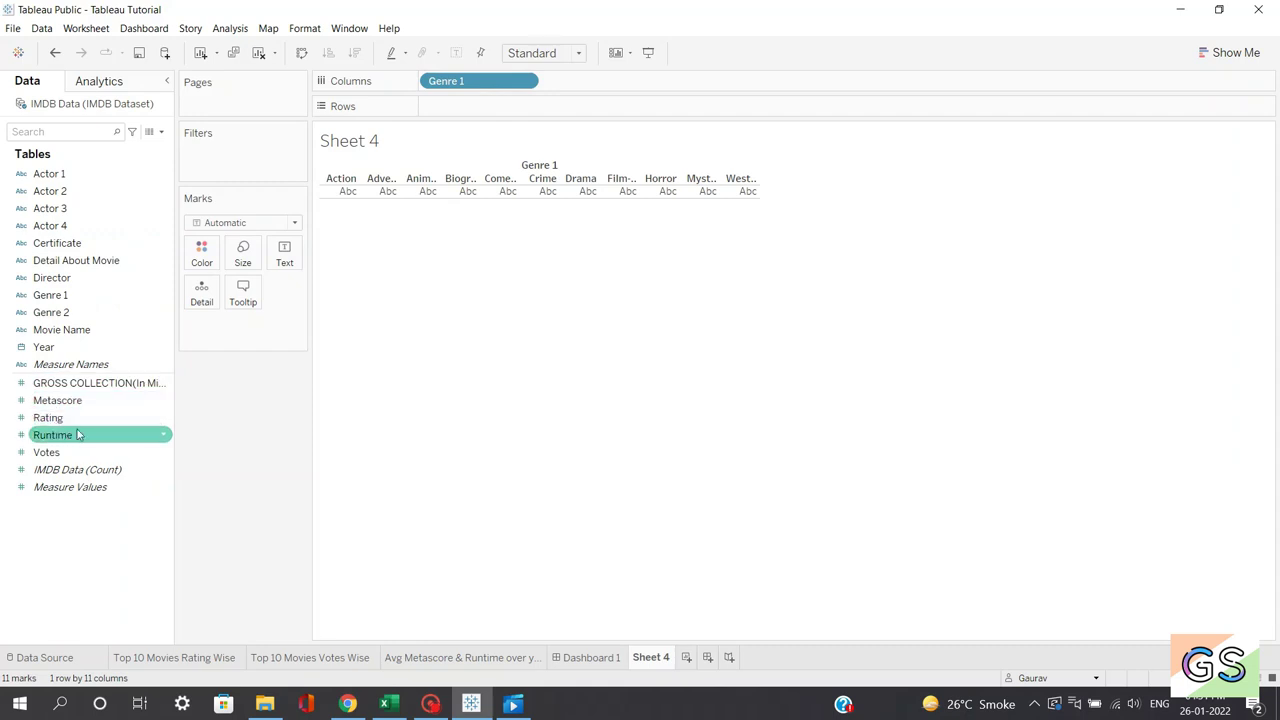
left_click_drag(79, 451, 464, 108)
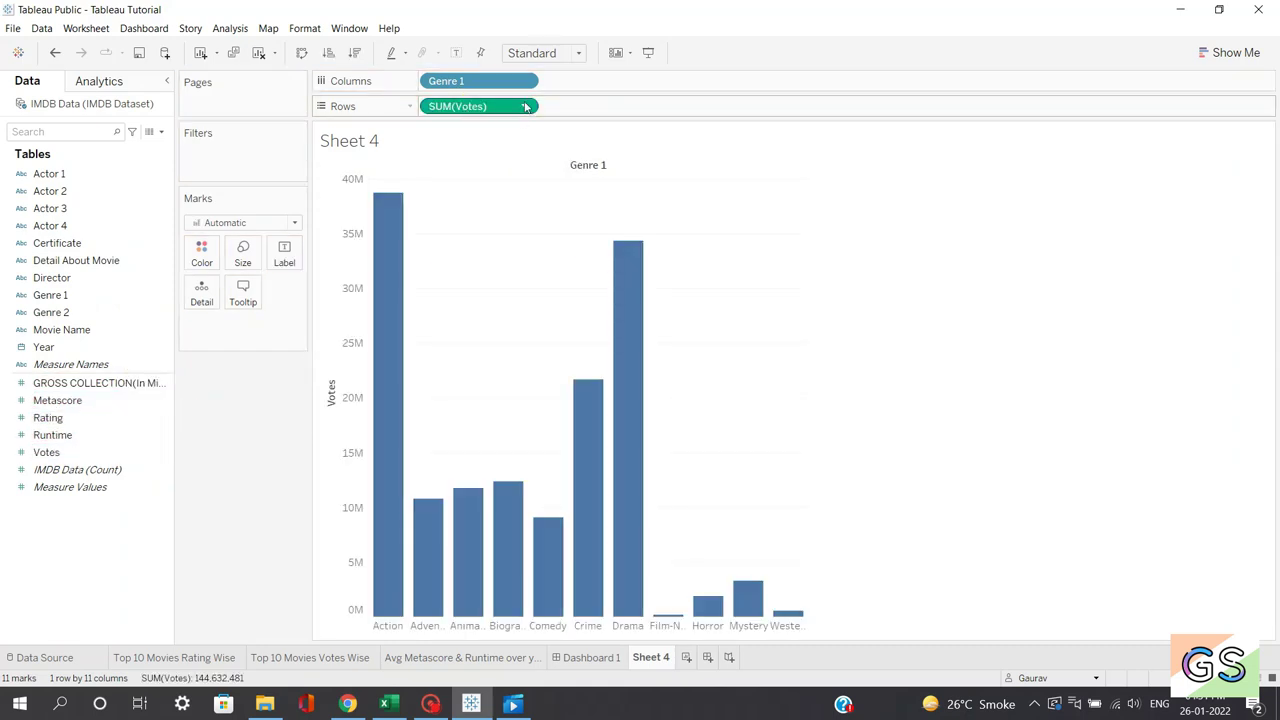
left_click(303, 53)
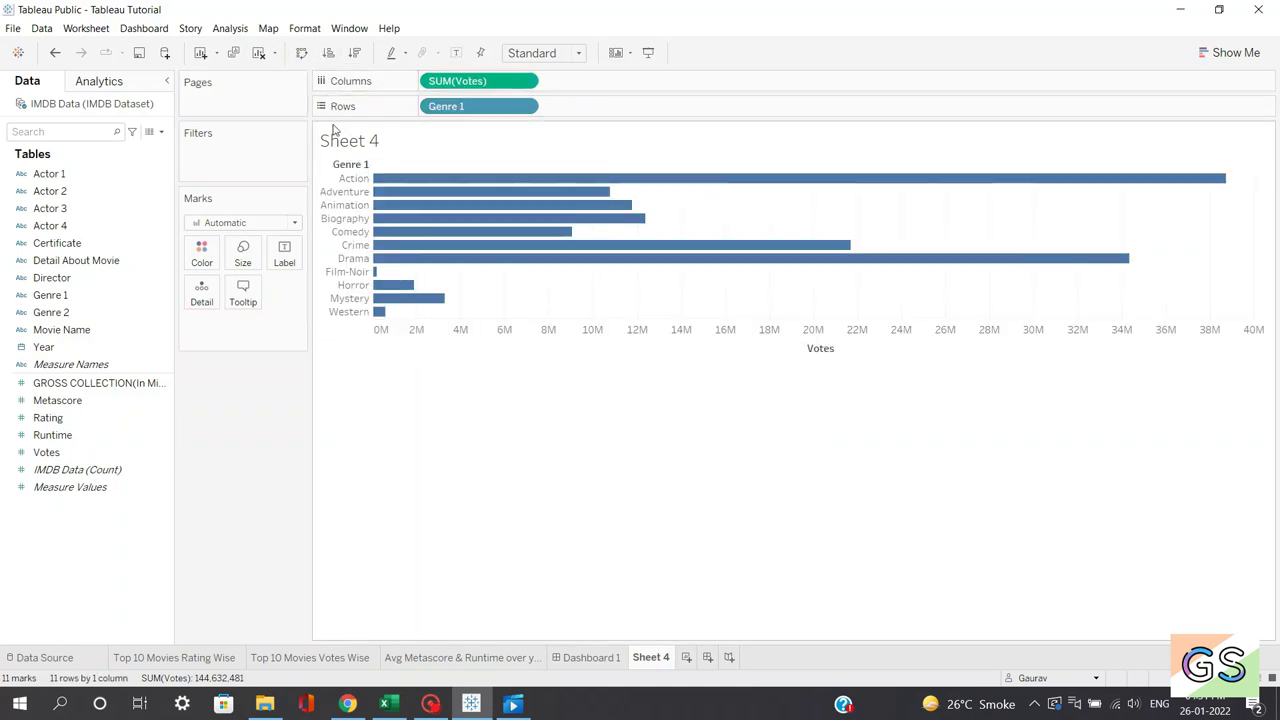
Sort Genre 1 by the Votes field in descending order, using the Sum aggregation.
left_click(526, 106)
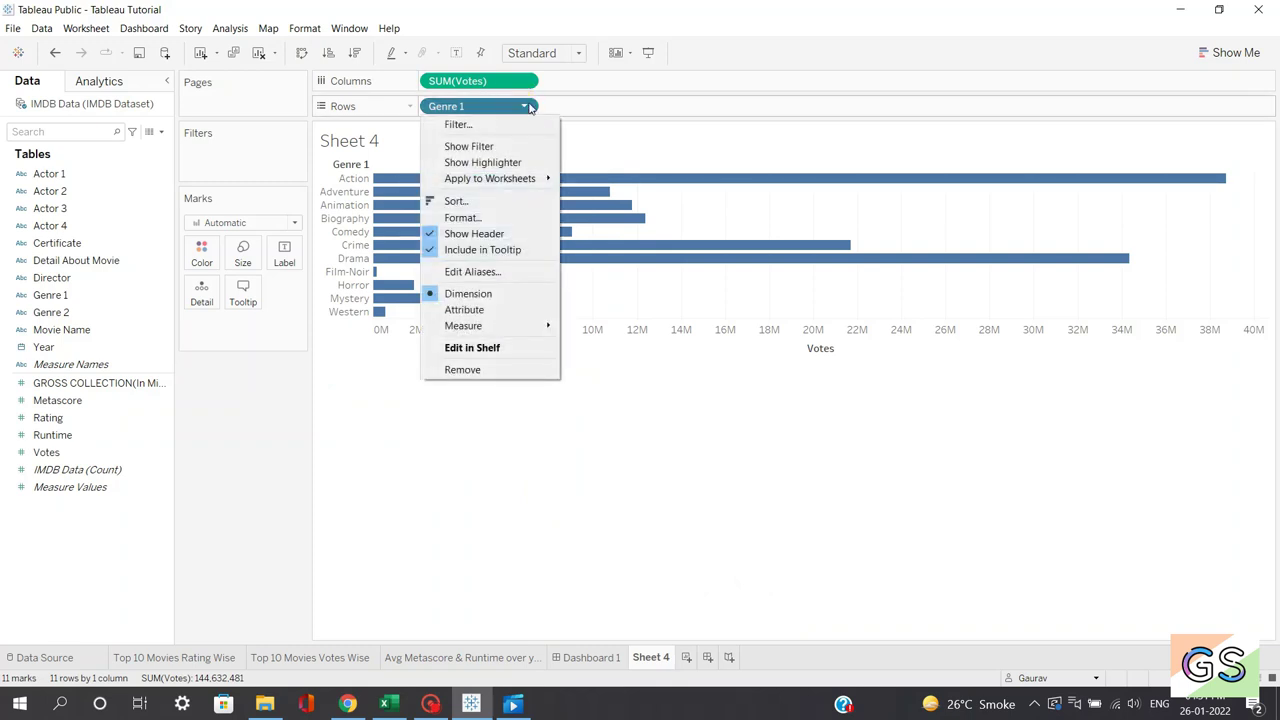
left_click(480, 201)
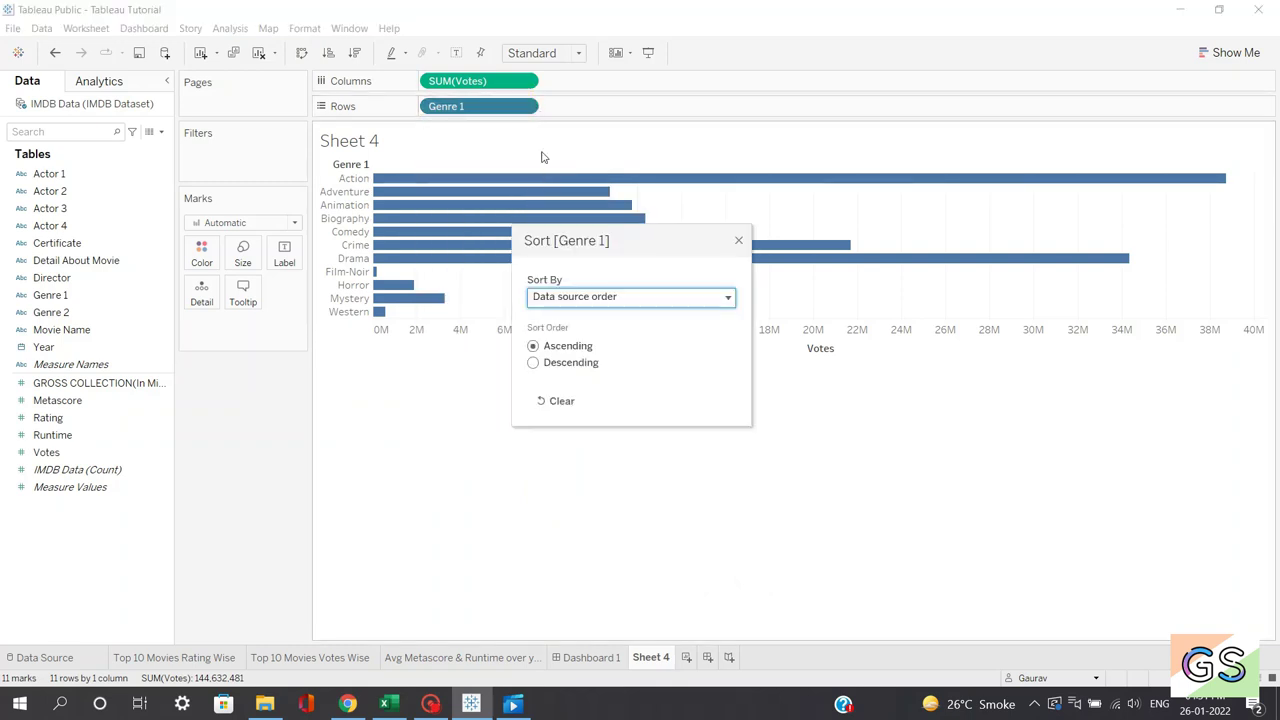
left_click(583, 297)
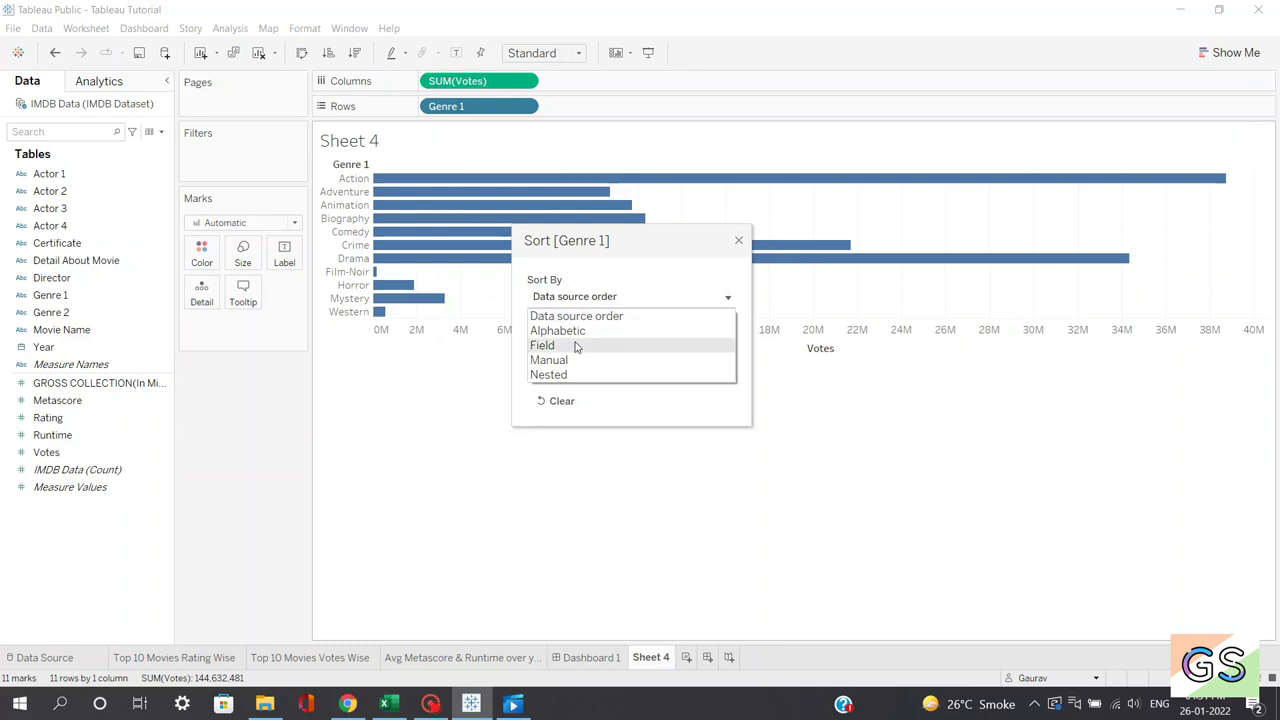
left_click(560, 345)
left_click(555, 410)
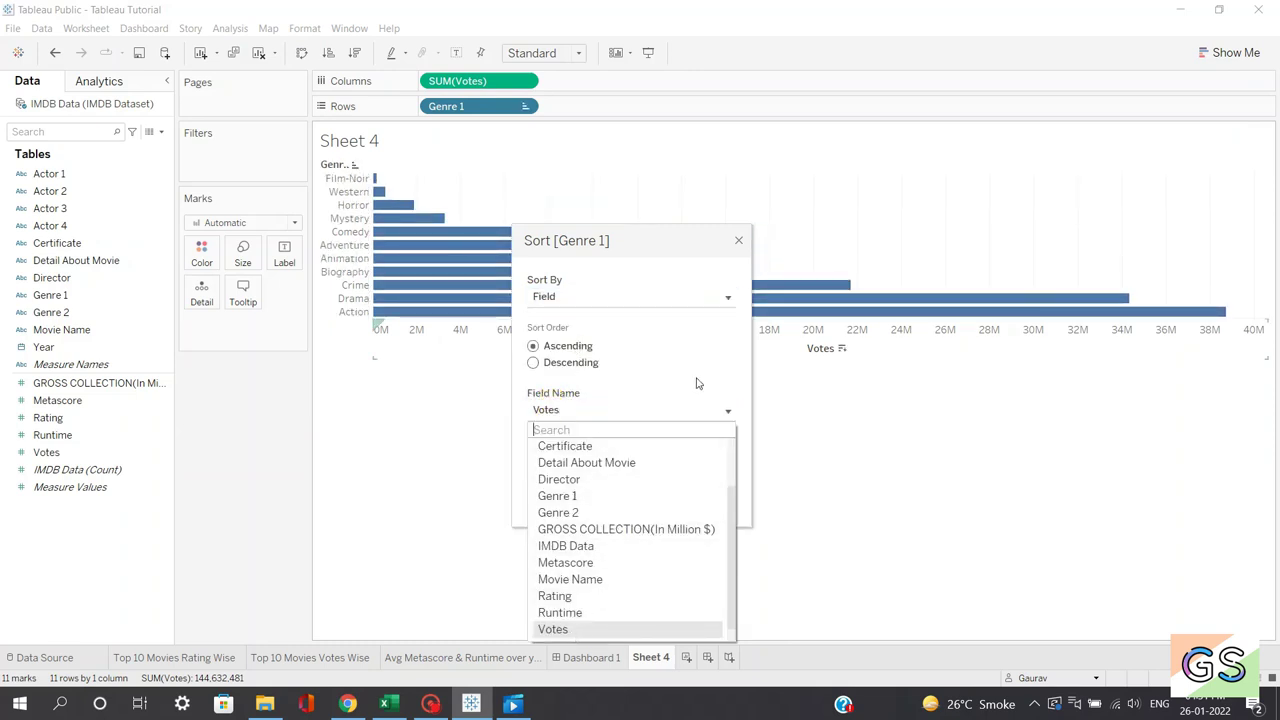
left_click(665, 410)
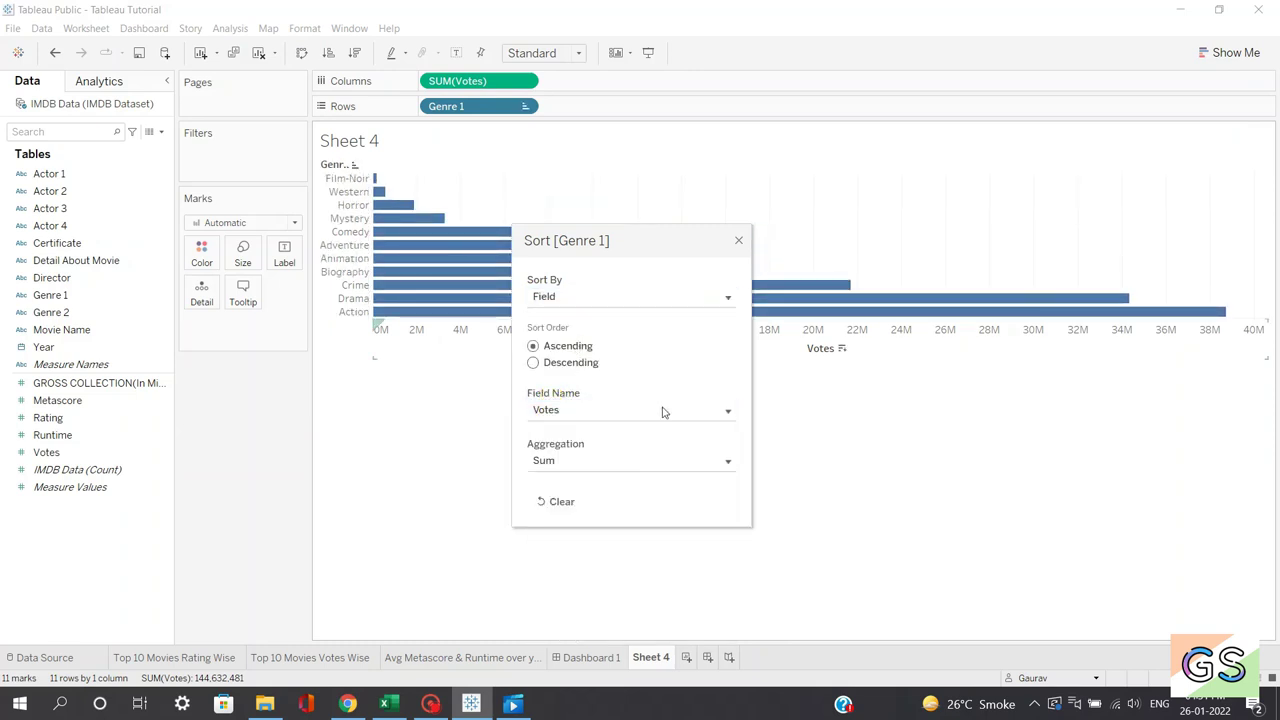
left_click(533, 362)
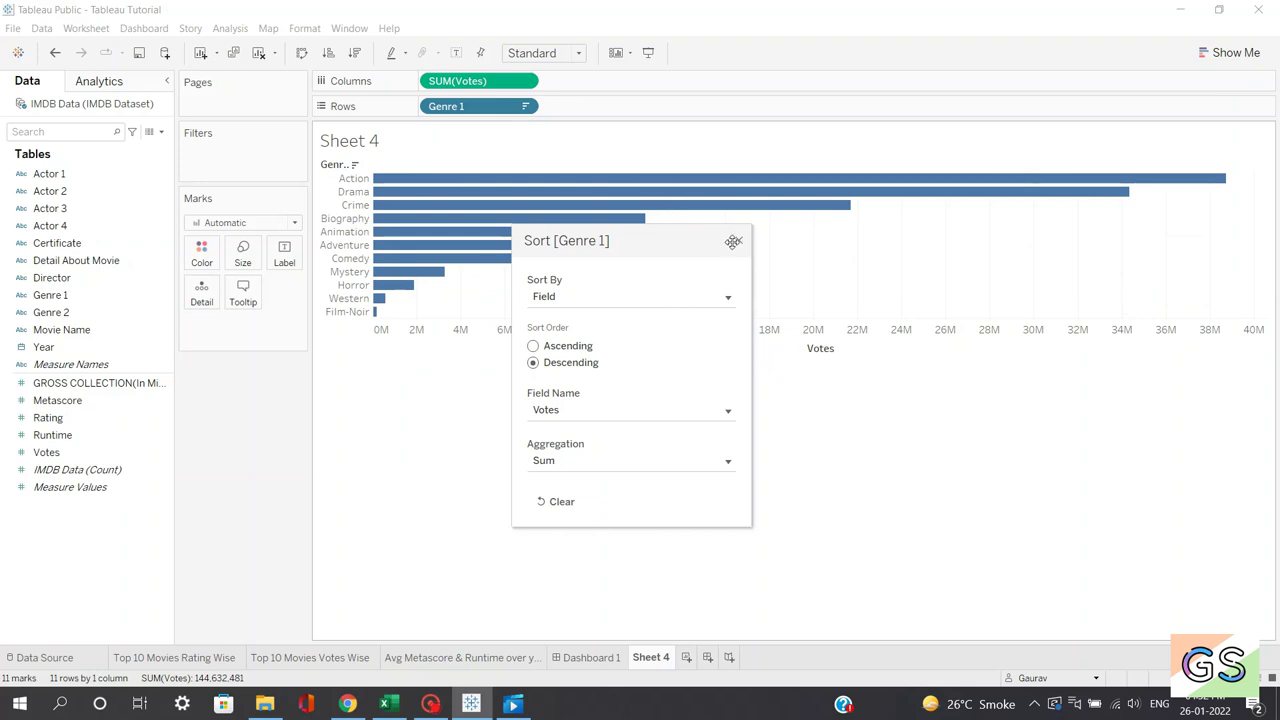
left_click(738, 241)
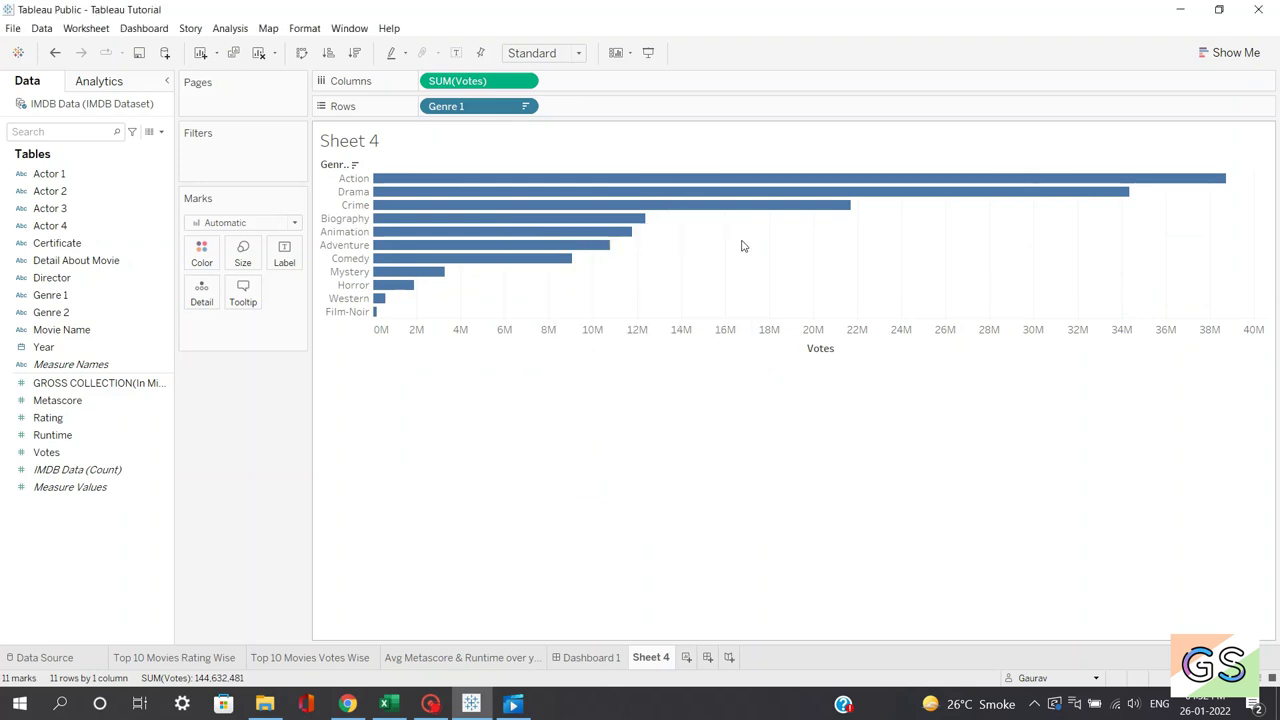
Fit the genre votes chart to the entire view and color its bars by Certificate.
left_click(533, 56)
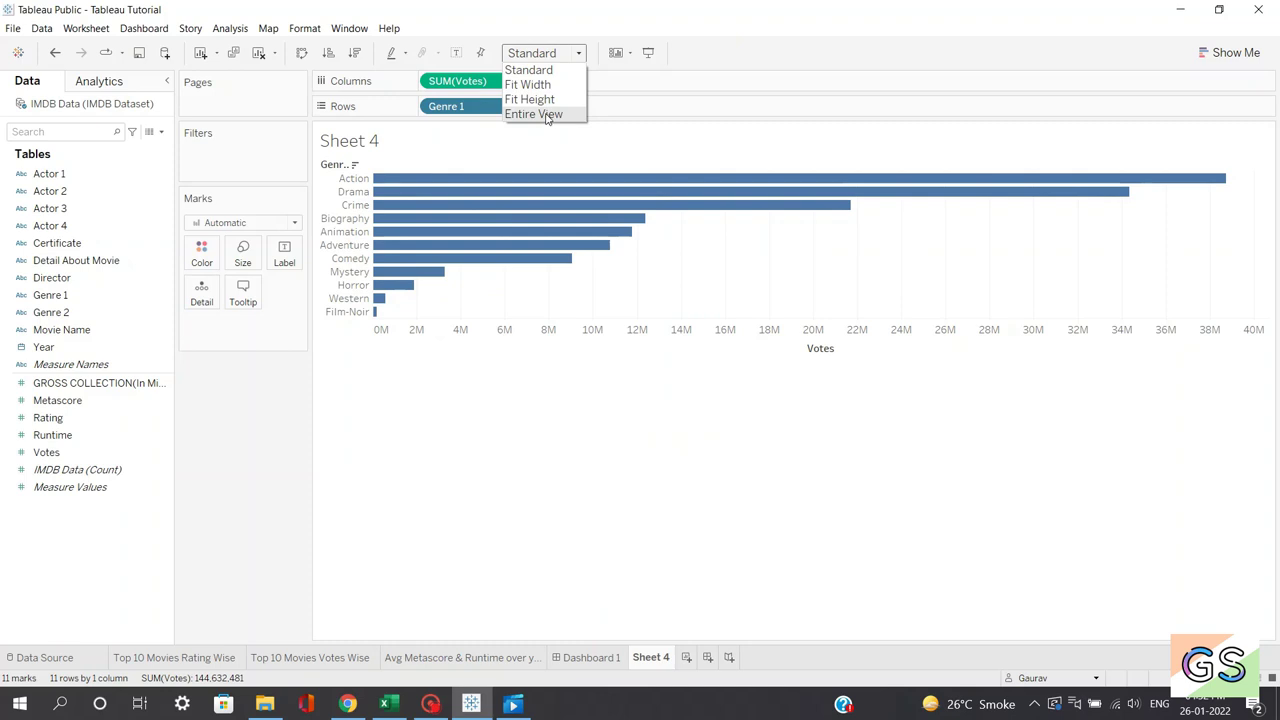
left_click(547, 115)
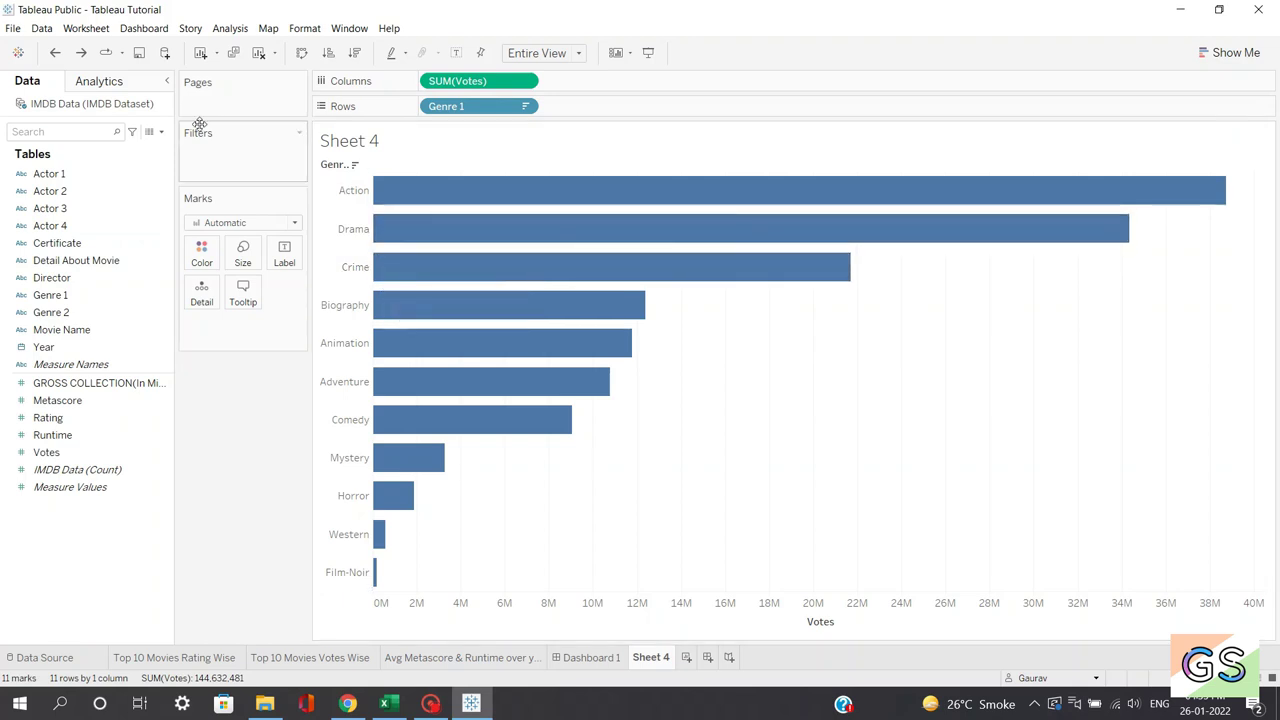
left_click(50, 250)
left_click_drag(59, 247, 192, 253)
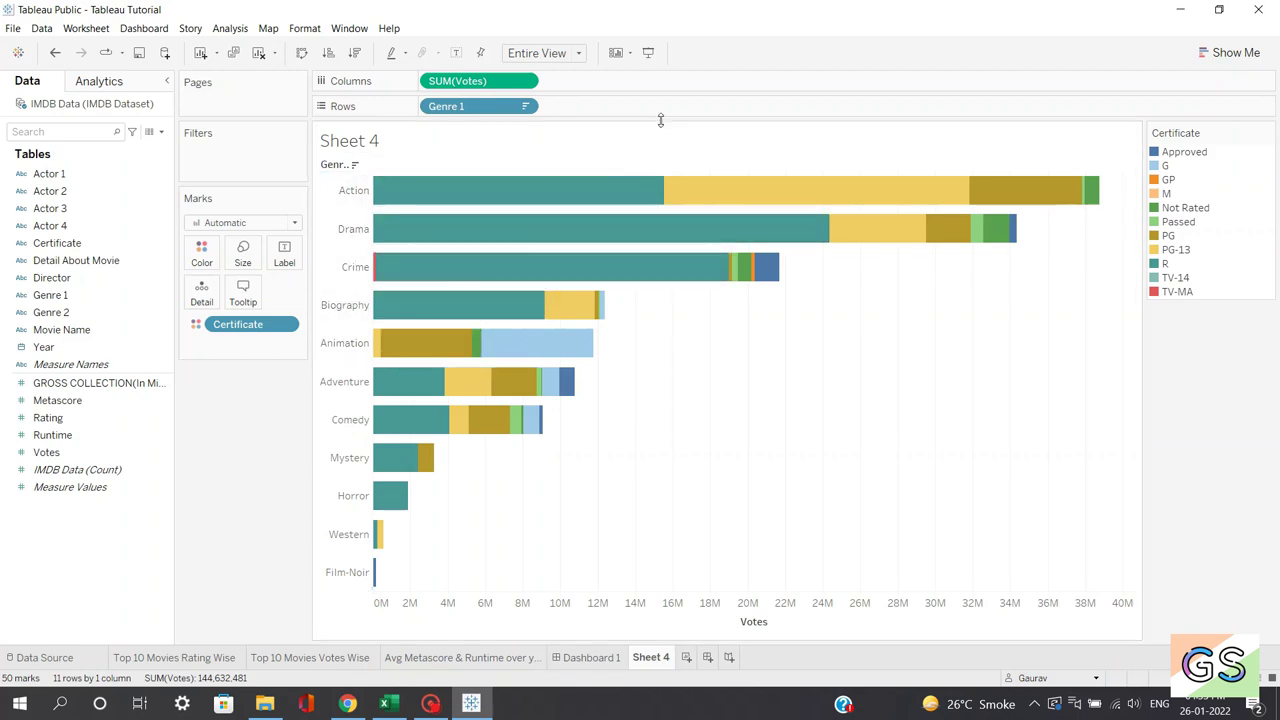
mouse_move(717, 187)
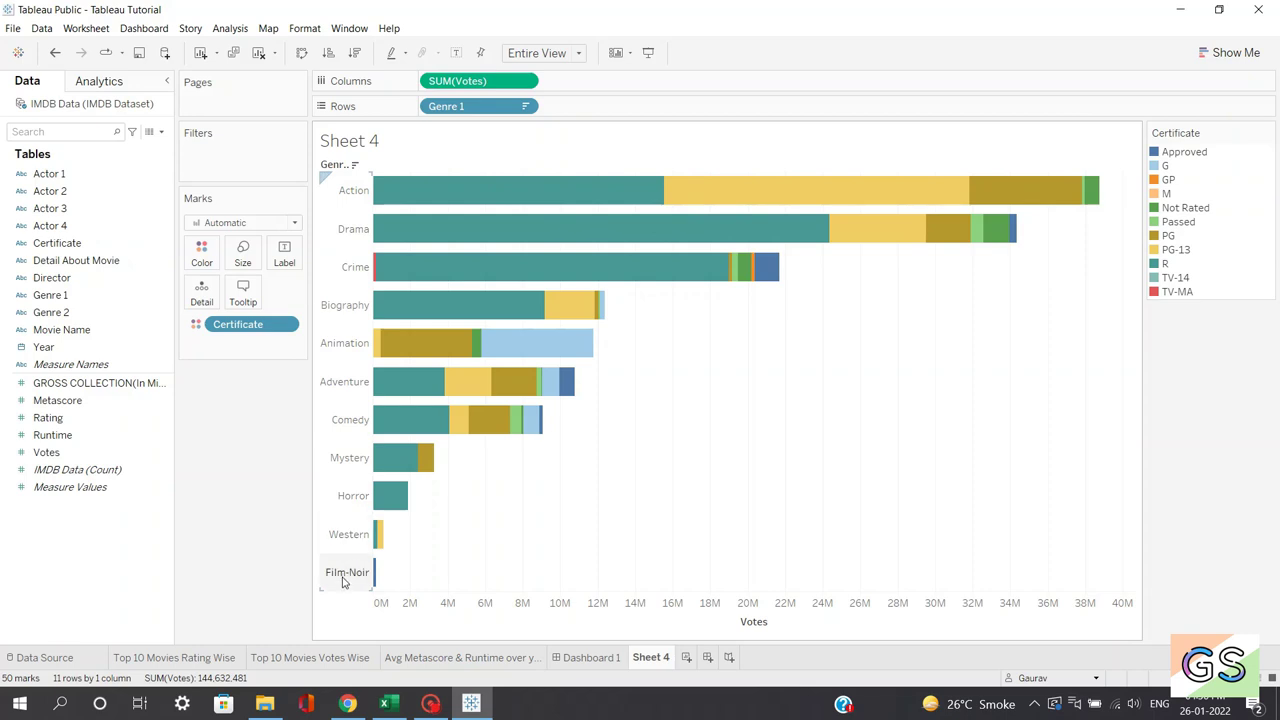
Filter Genre 1 to the top 10 by the sum of Votes.
left_click(524, 106)
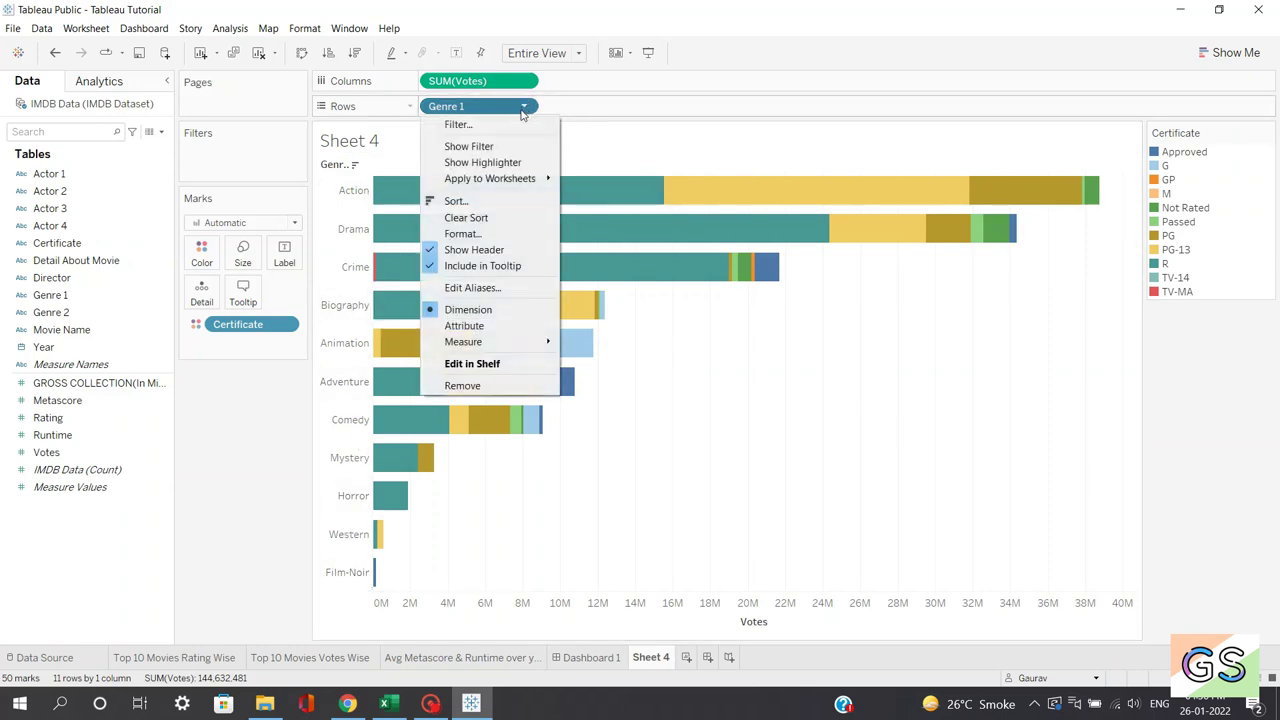
left_click(510, 125)
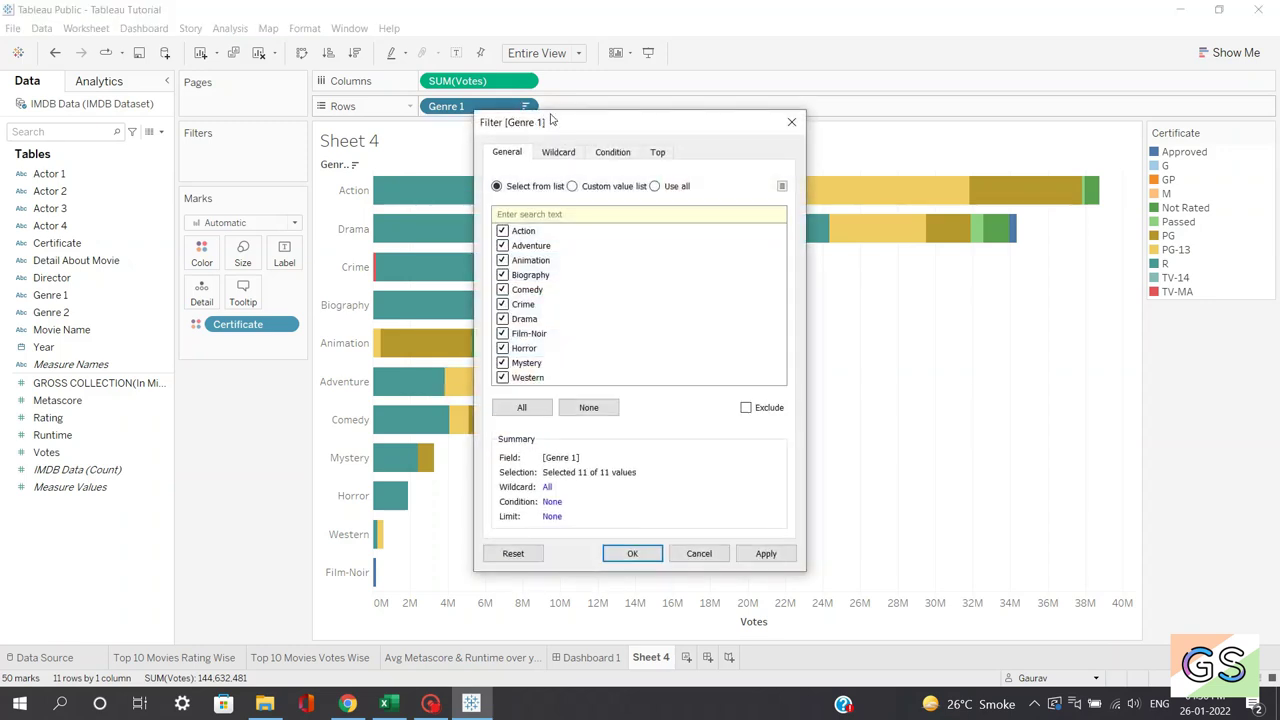
left_click(657, 153)
left_click(496, 193)
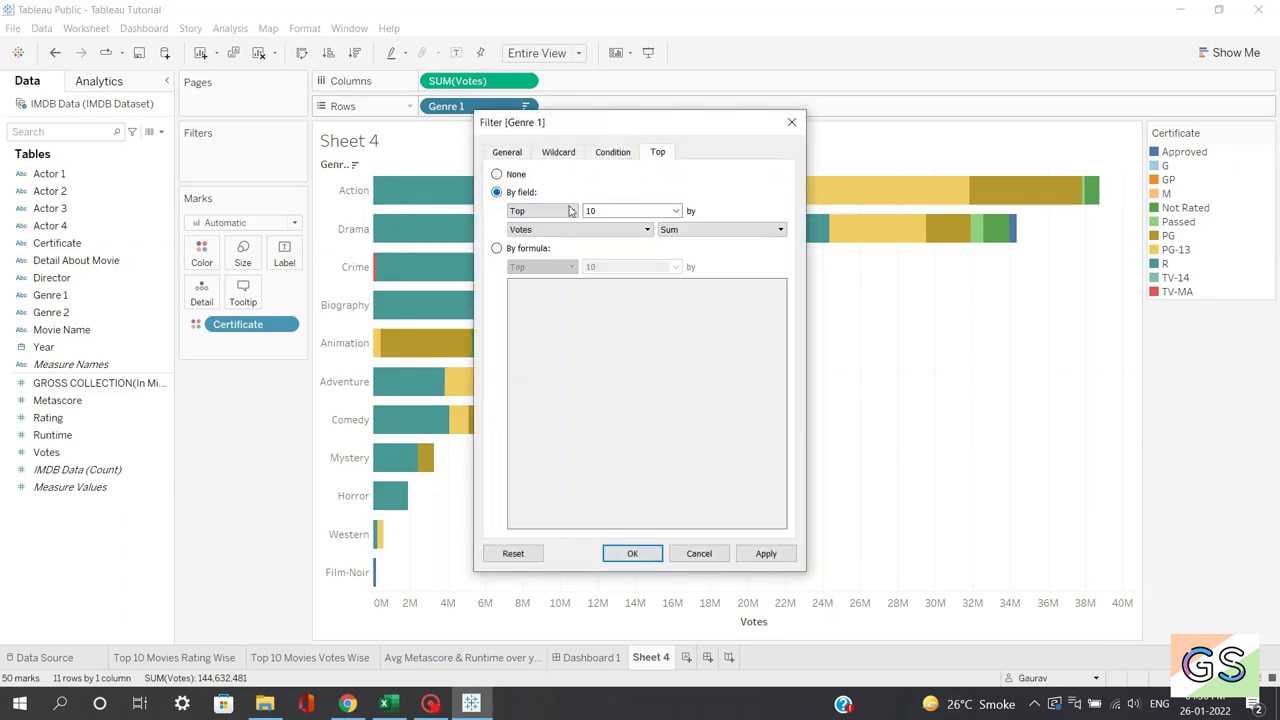
left_click(603, 210)
left_click(766, 553)
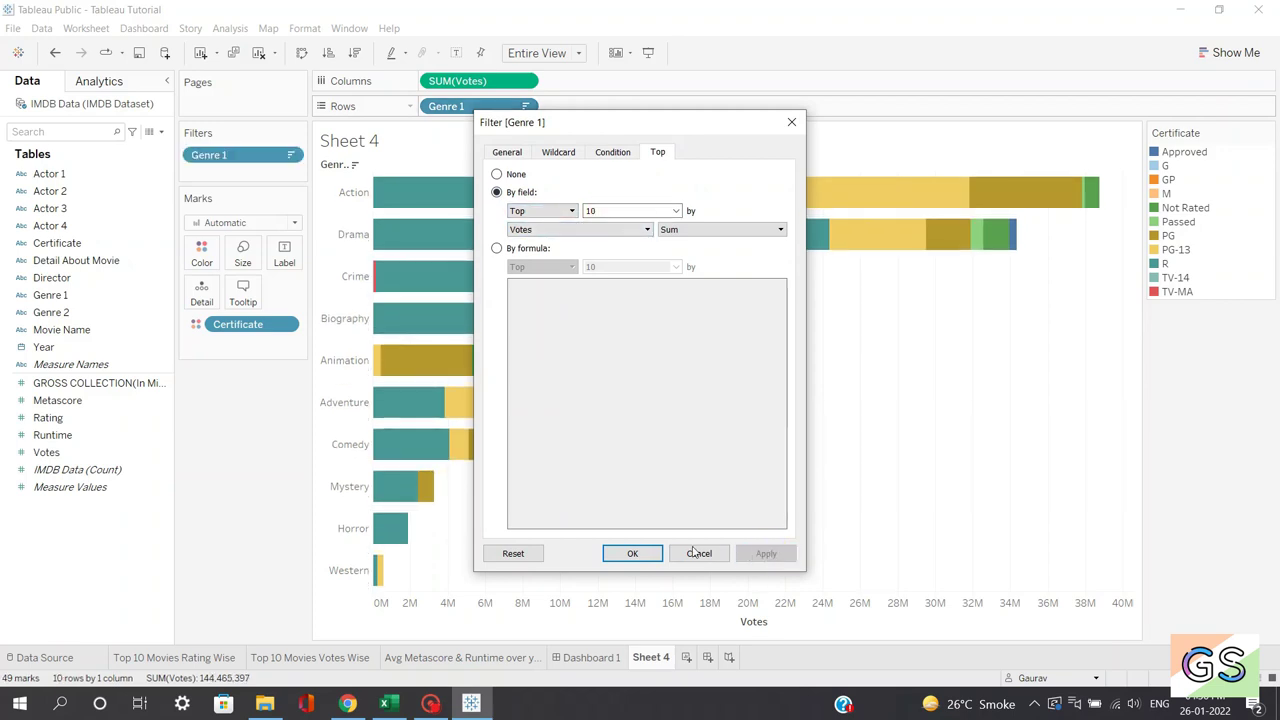
left_click(632, 553)
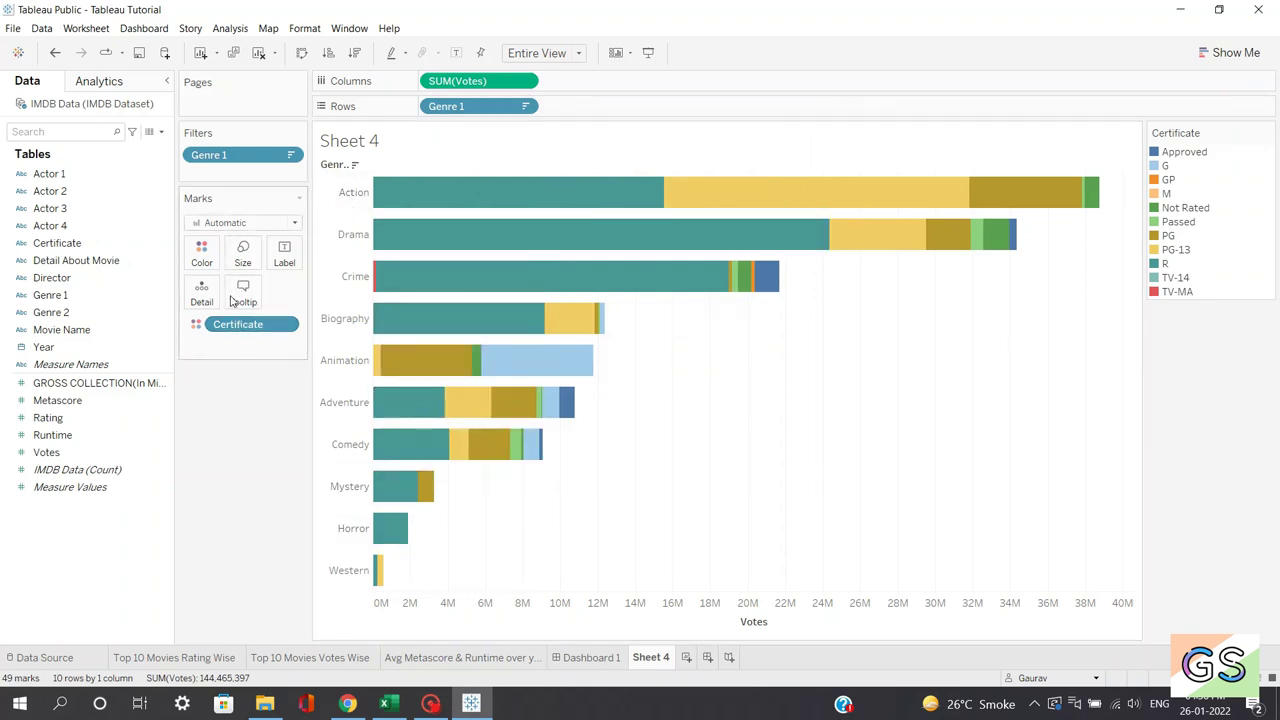
Hide the Genre 1 field label for rows above the genre names.
mouse_move(379, 205)
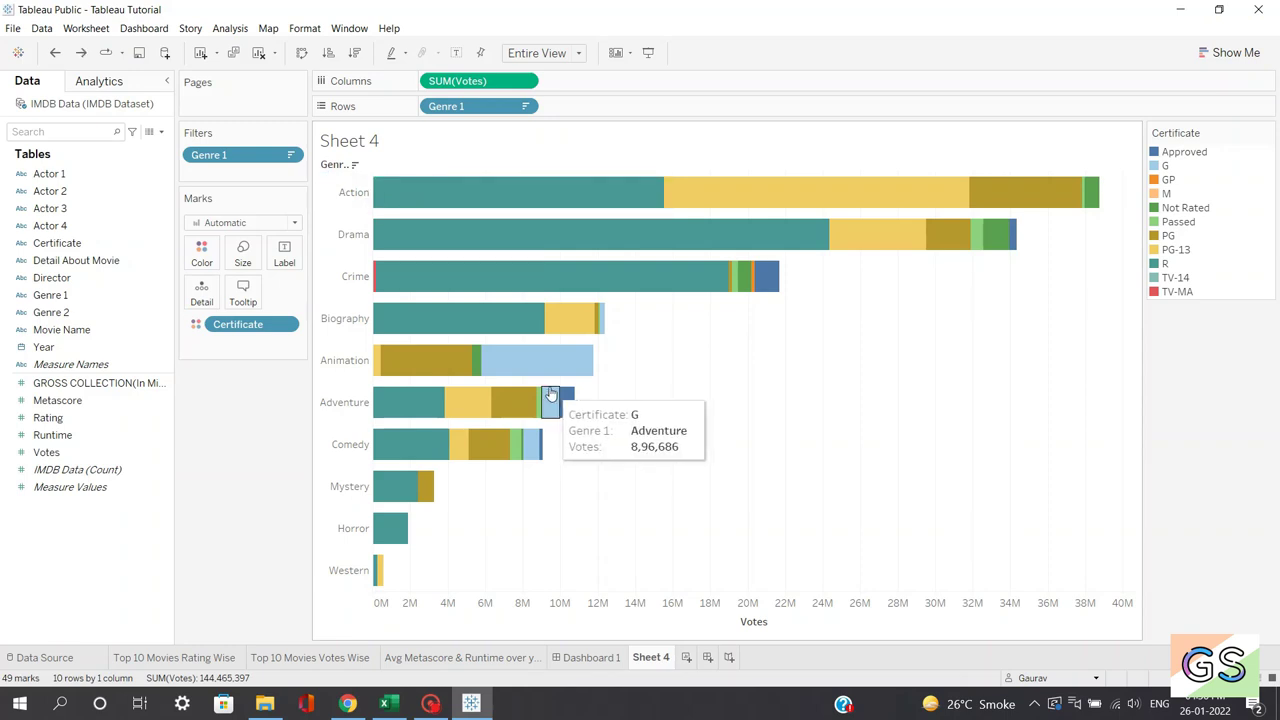
left_click(335, 168)
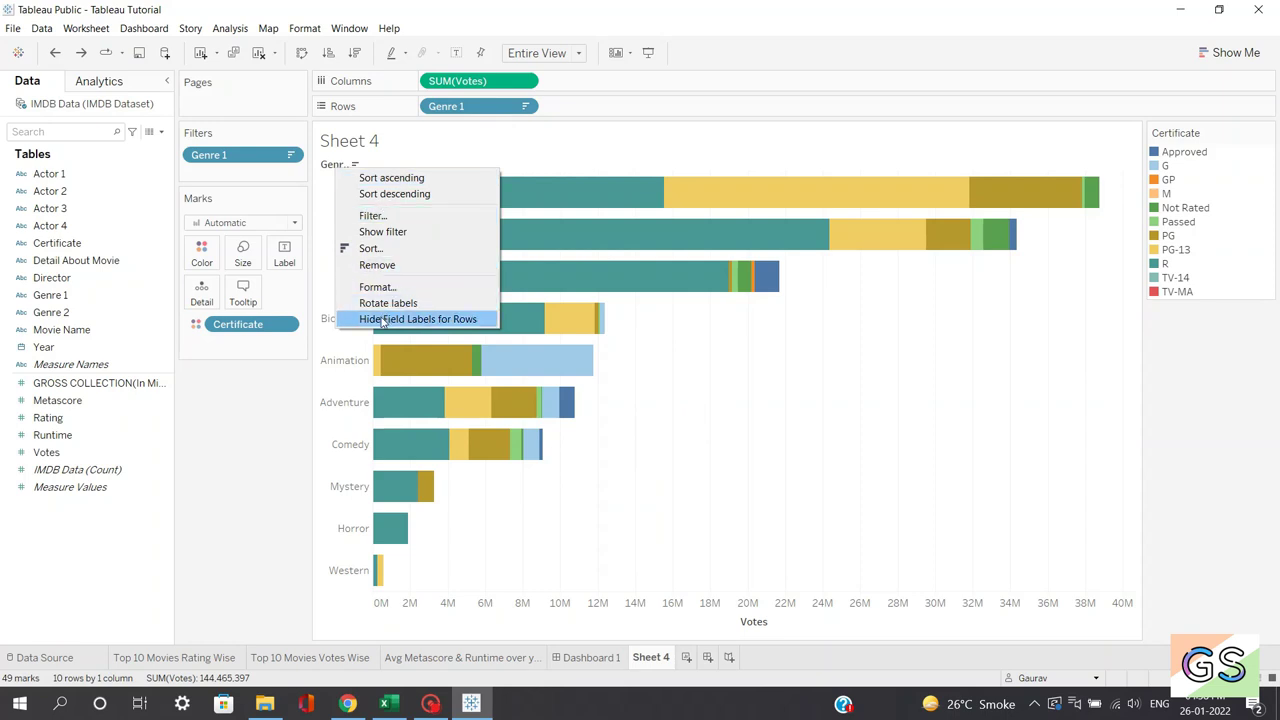
left_click(382, 320)
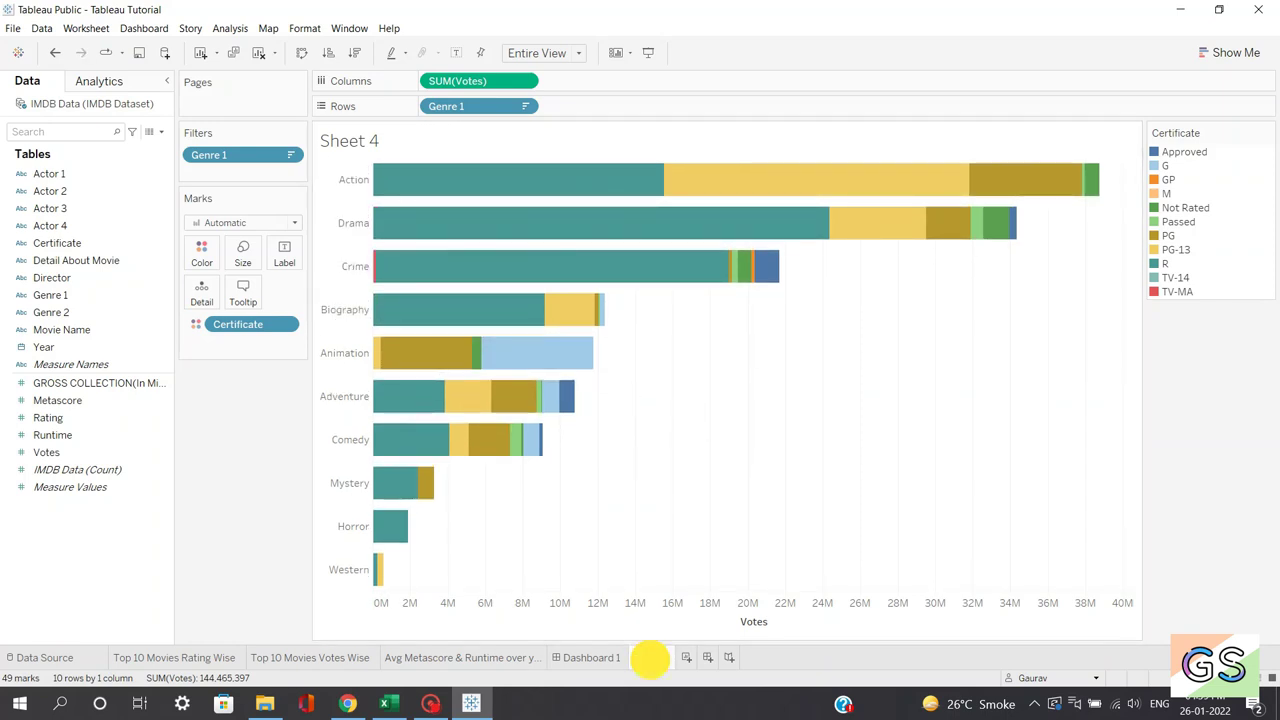
Rename the Sheet 4 worksheet as Top 10 Genre Votes Wise.
double_click(665, 658)
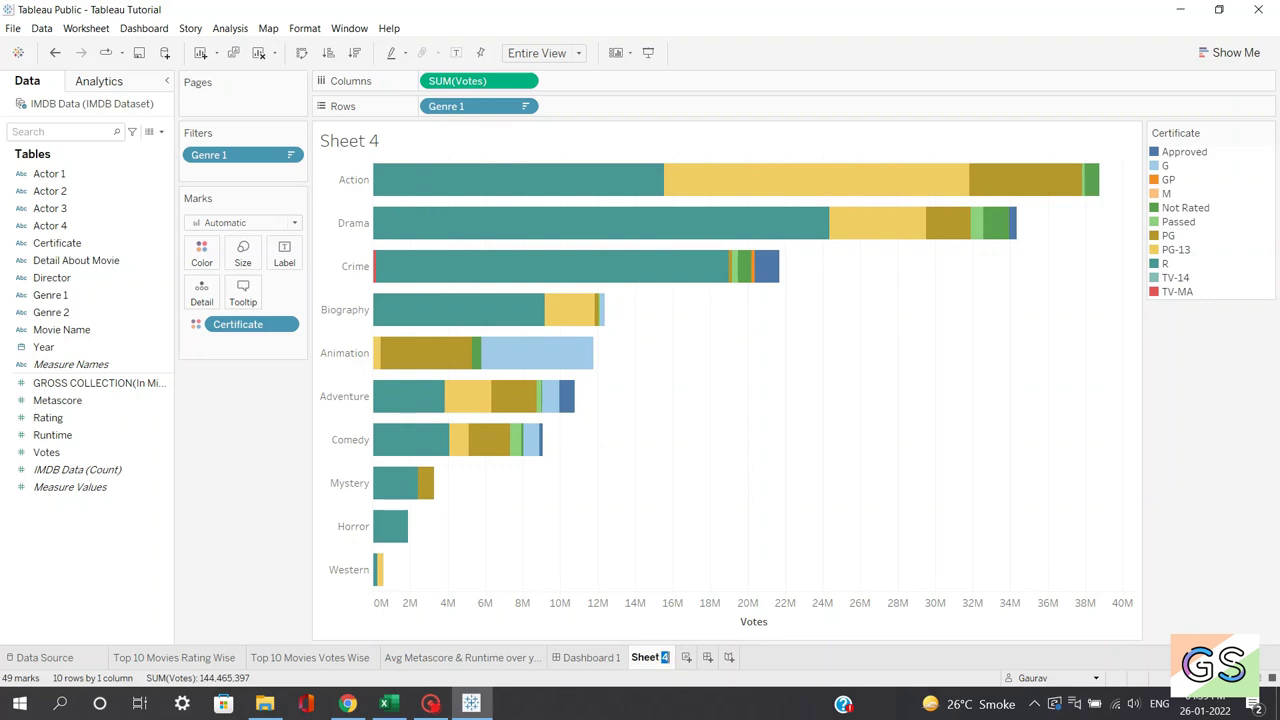
key("BackSpace")
key("BackSpace")
key("BackSpace")
key("BackSpace")
key("BackSpace")
key("BackSpace")
type("Top 10 Genre")
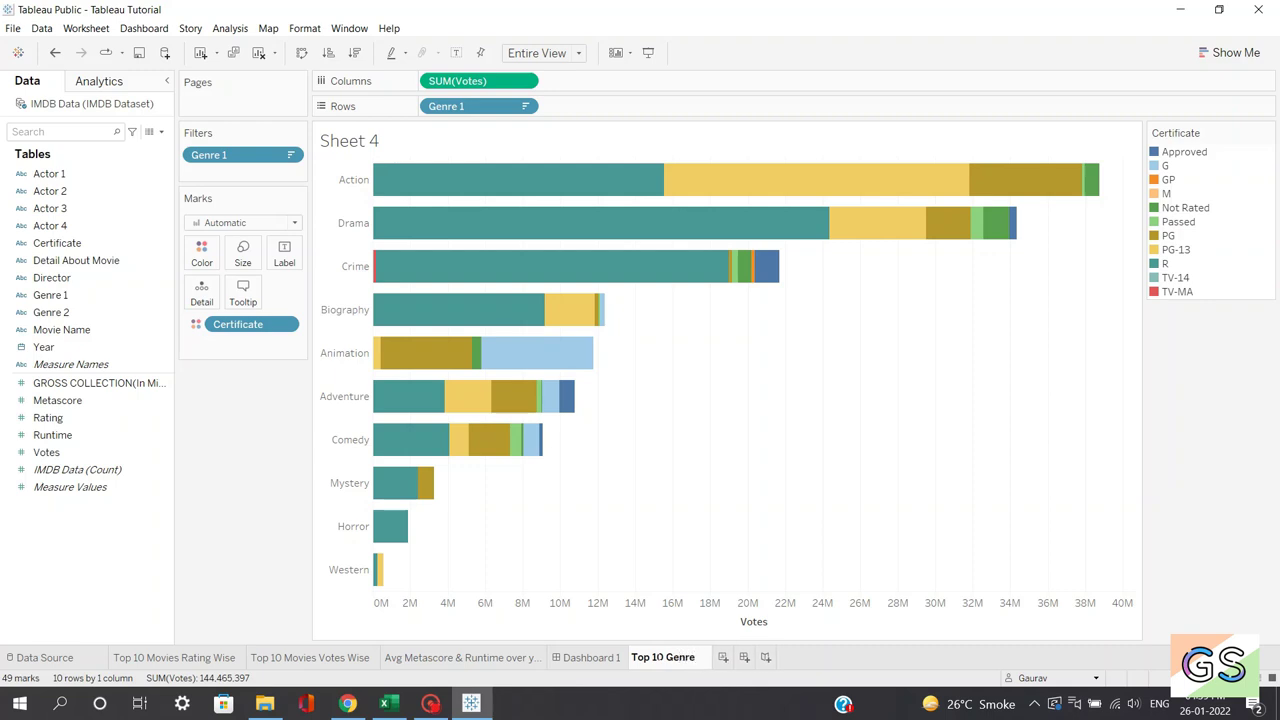
type(" Votes Wise")
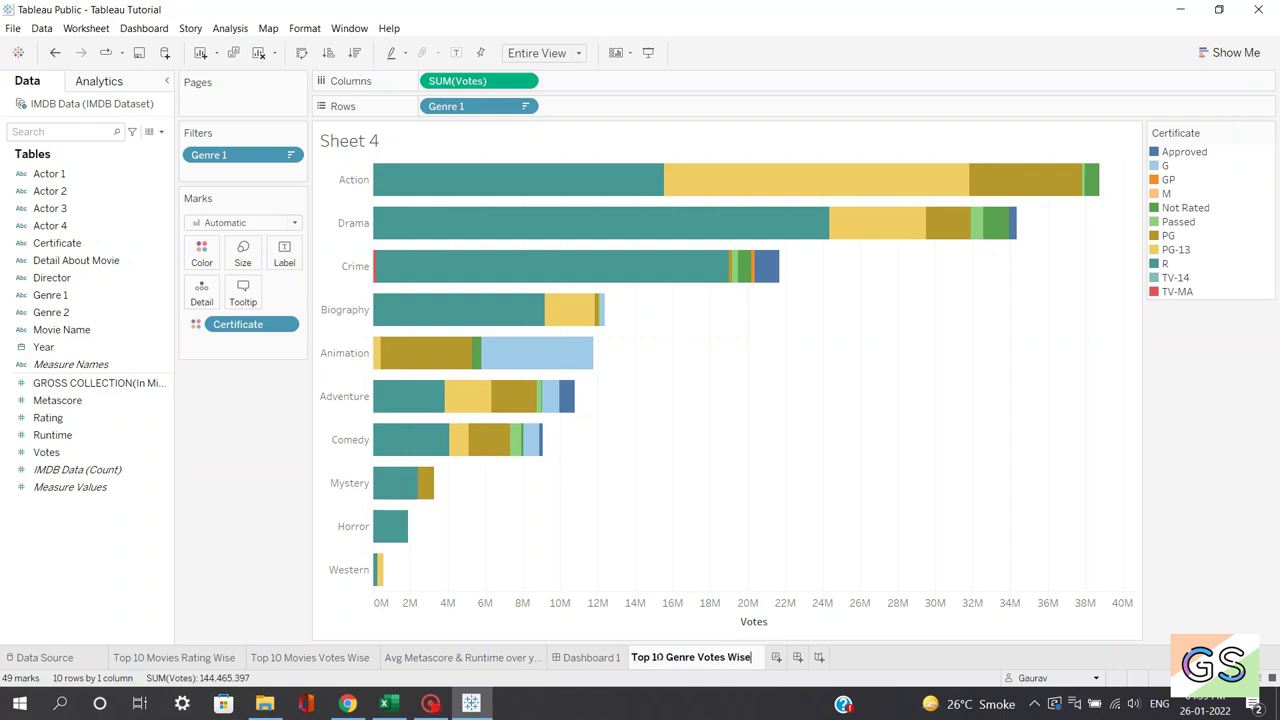
key("Return")
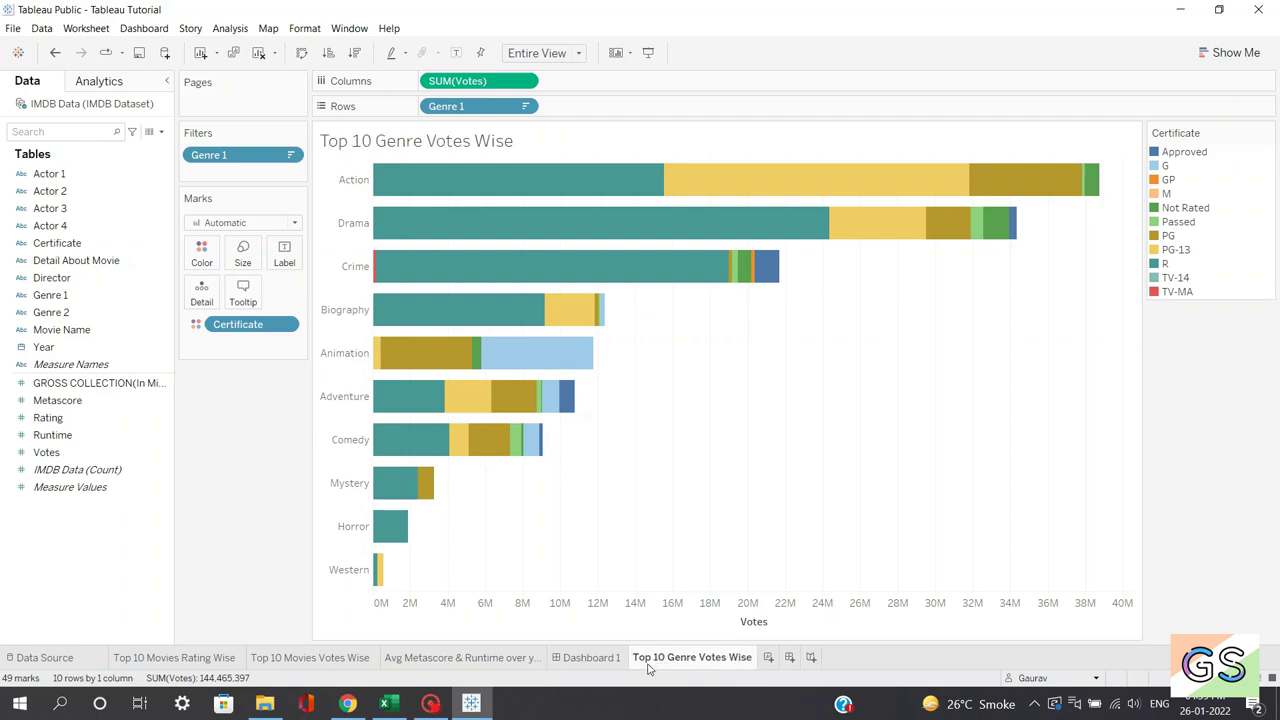
Center the title of the Top 10 Genre Votes Wise chart.
double_click(503, 142)
left_click_drag(610, 285, 458, 282)
left_click(724, 266)
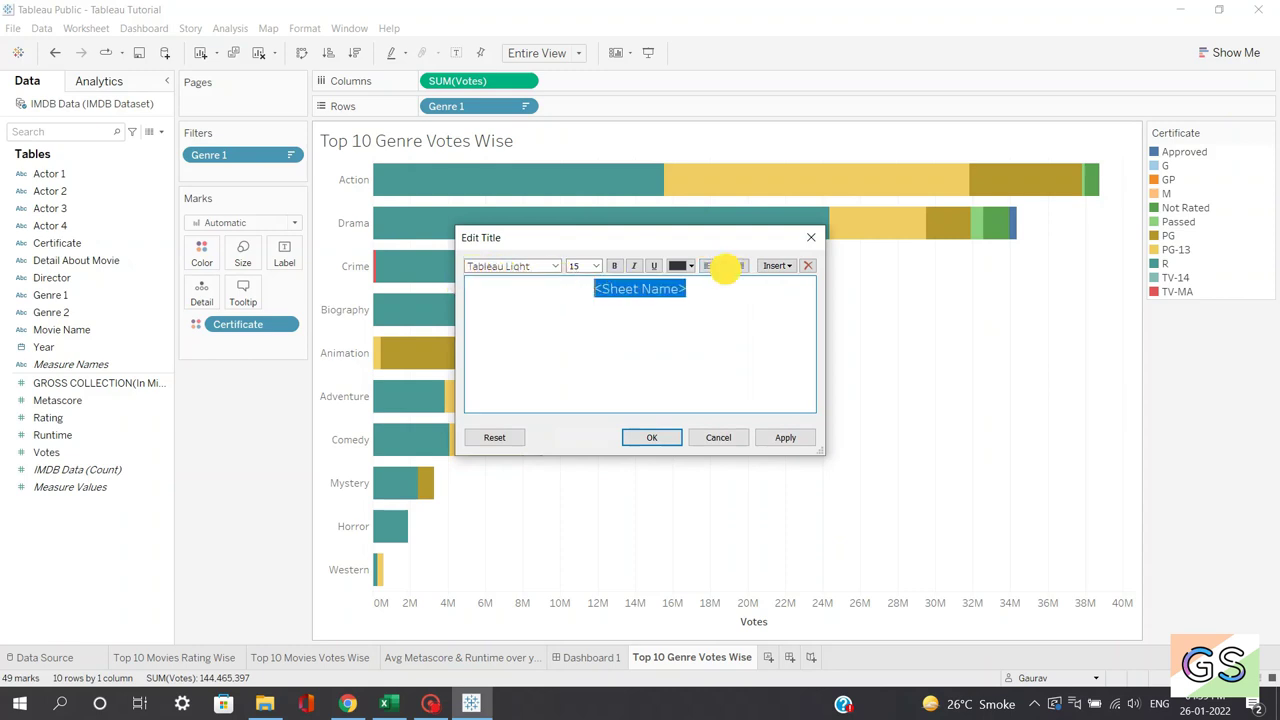
left_click(784, 438)
left_click(652, 438)
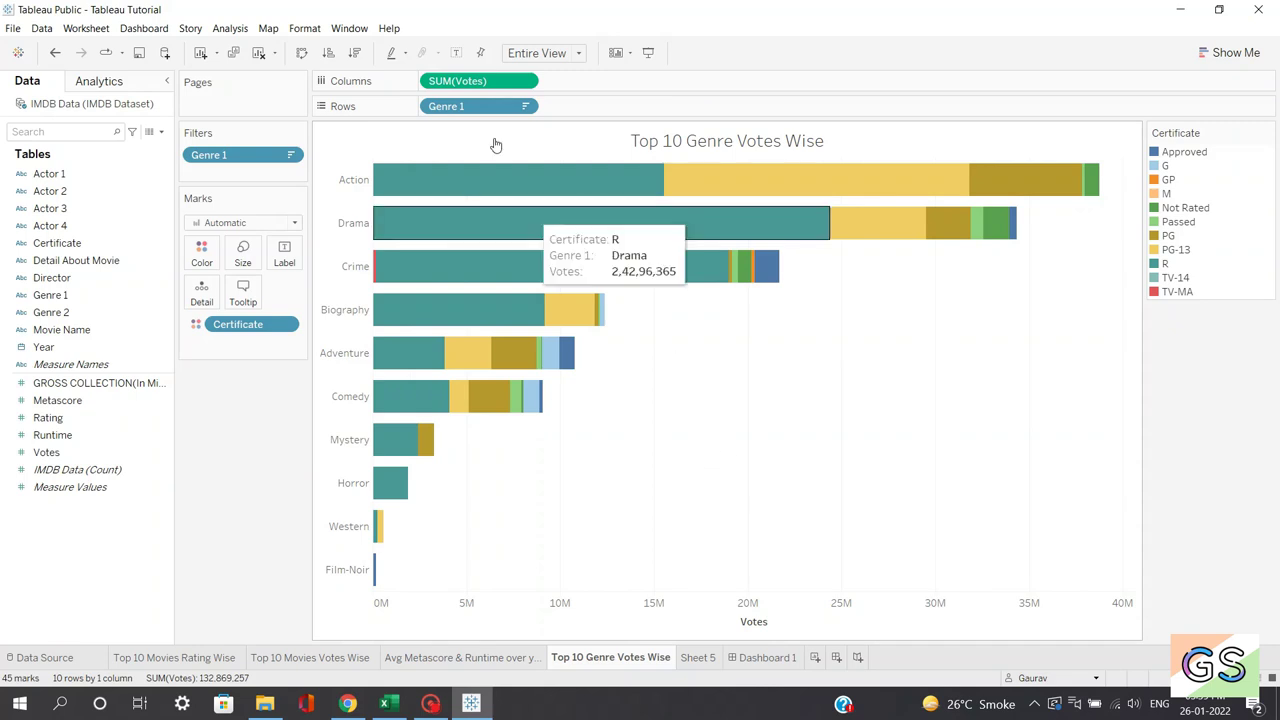
Recolor the Certificate values from the Automatic palette: PG-13 dark blue, R orange and PG light orange.
mouse_move(484, 185)
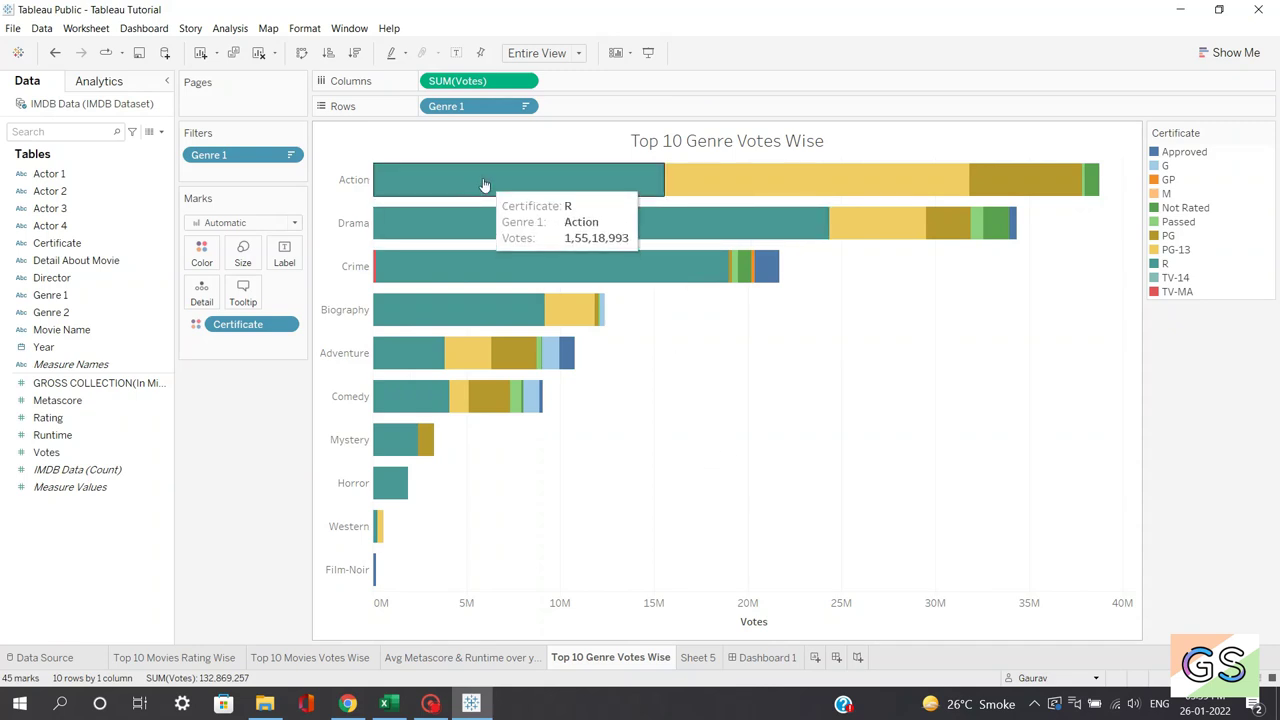
mouse_move(745, 193)
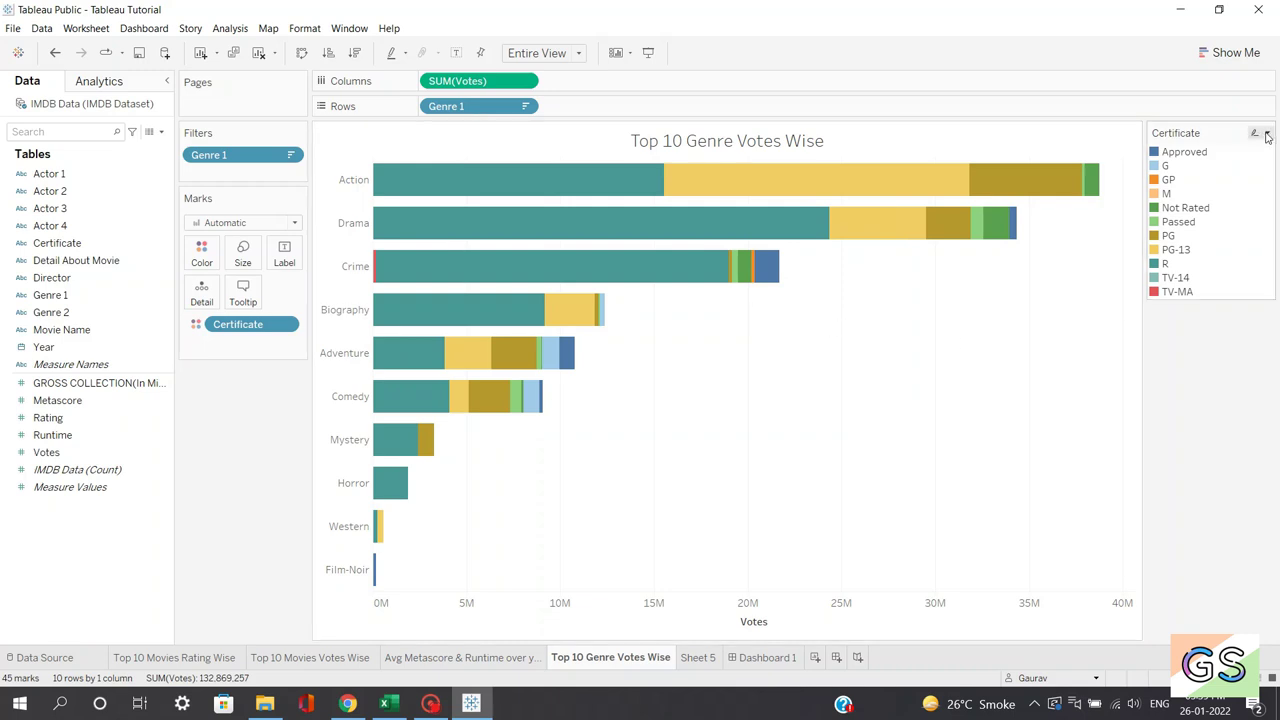
left_click(1266, 136)
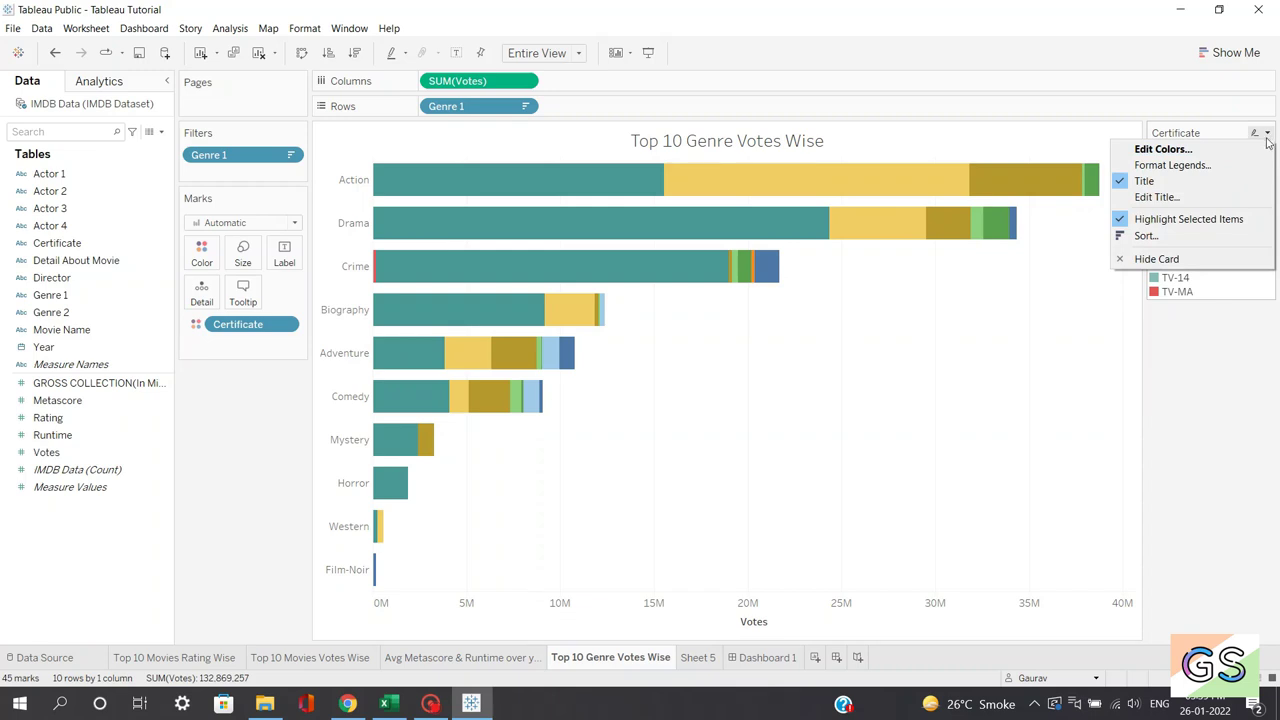
left_click(1206, 148)
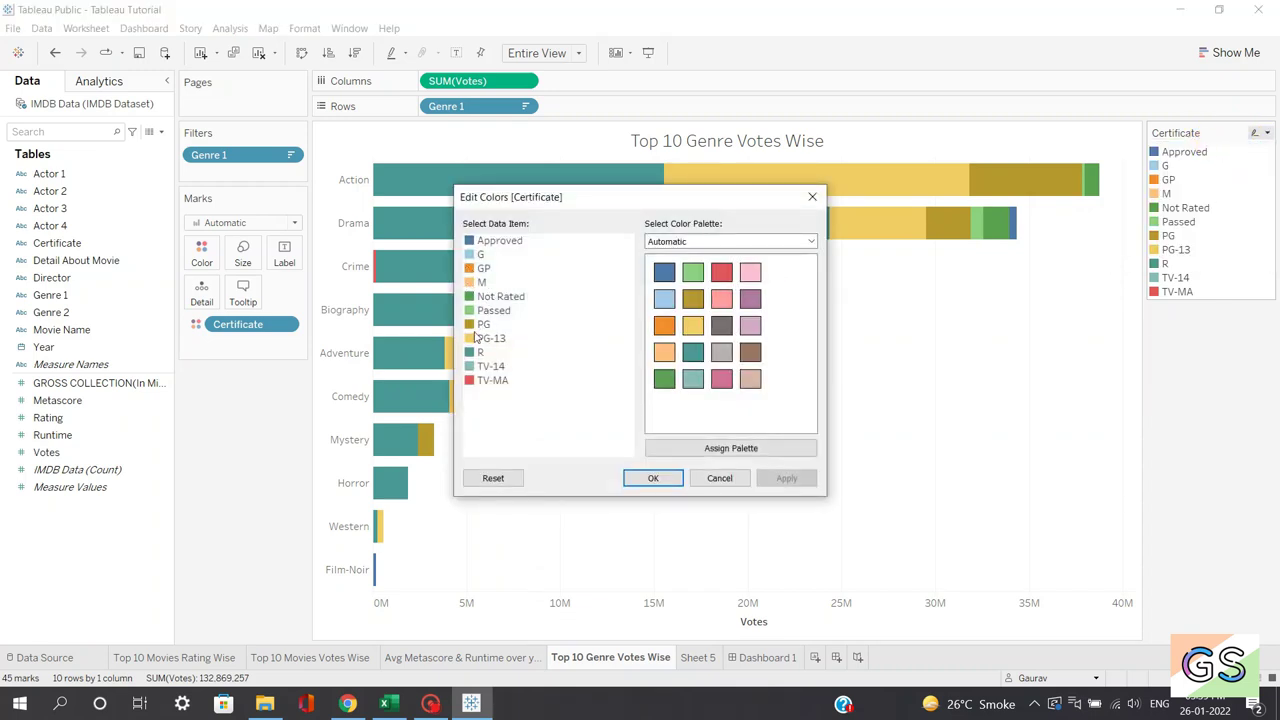
left_click(498, 340)
left_click(664, 272)
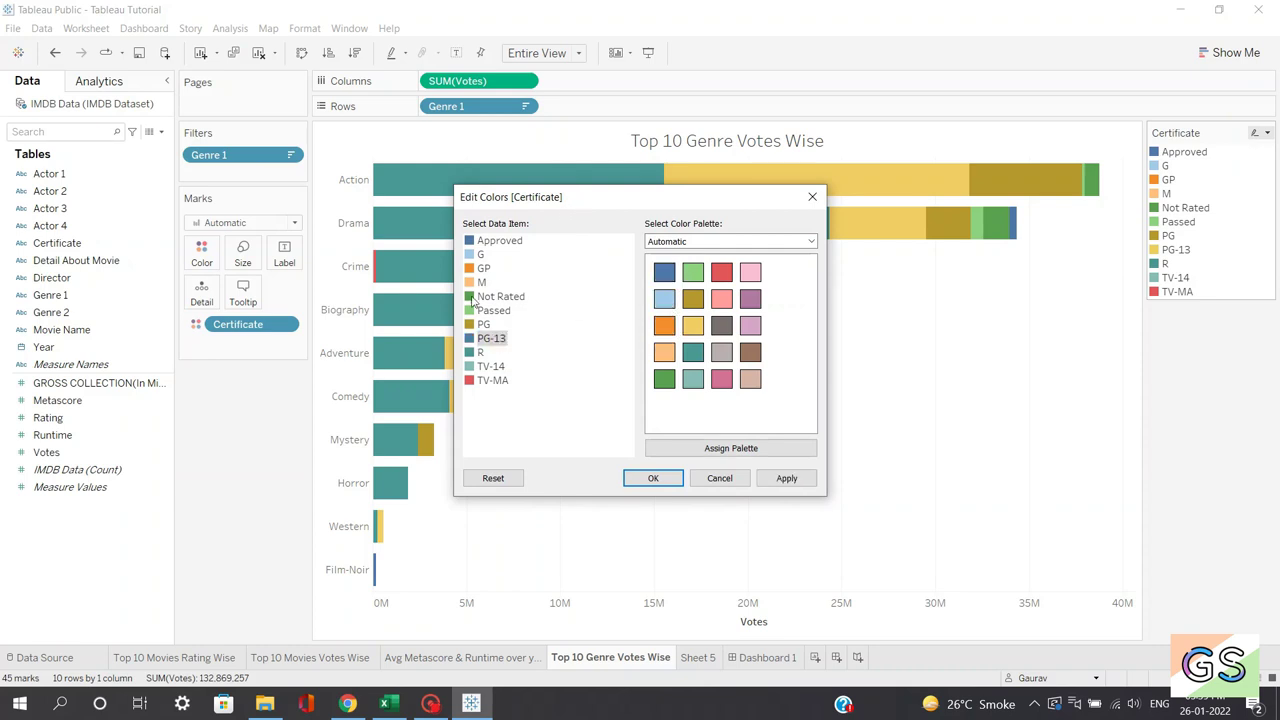
left_click(480, 354)
left_click(674, 330)
left_click(487, 328)
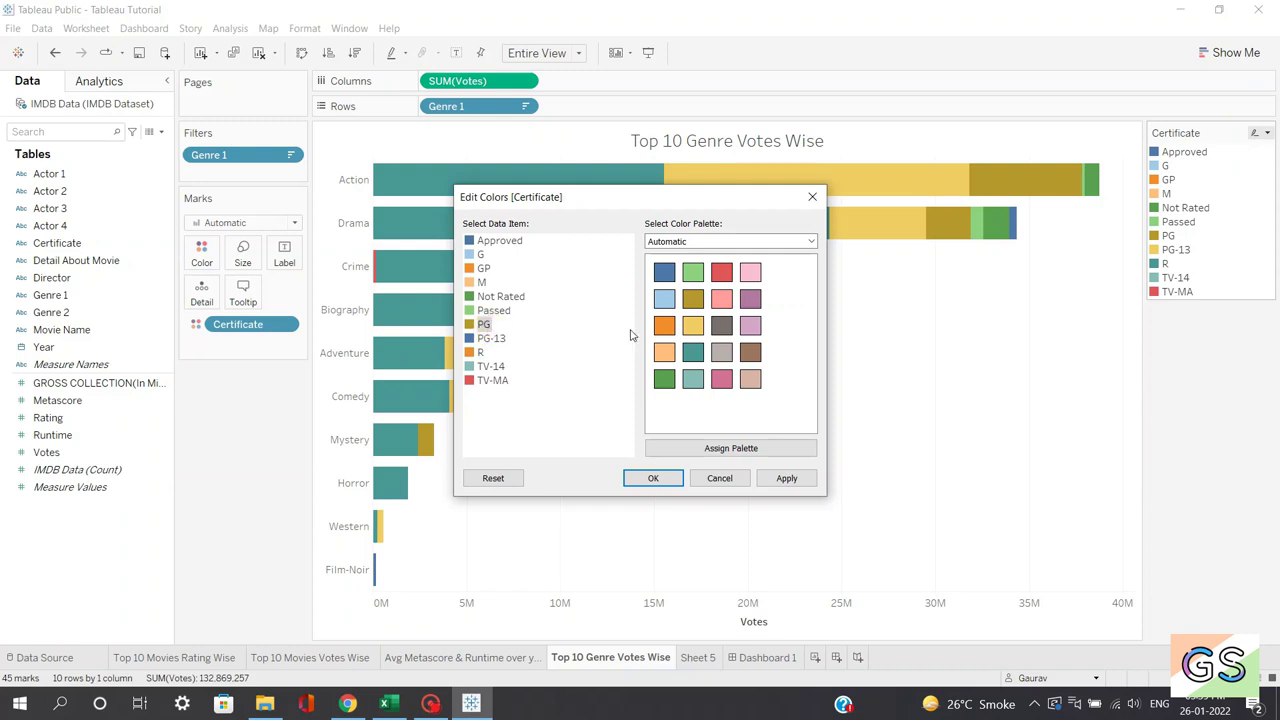
left_click(666, 352)
left_click(787, 479)
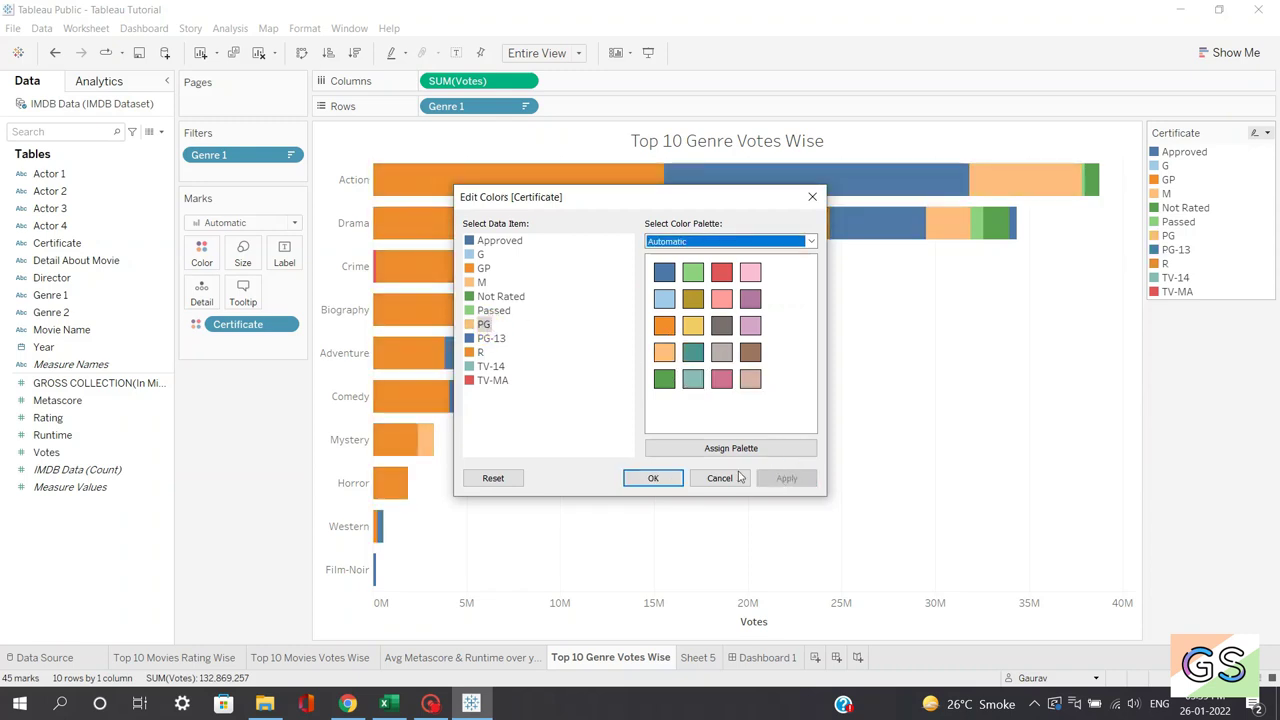
left_click(652, 476)
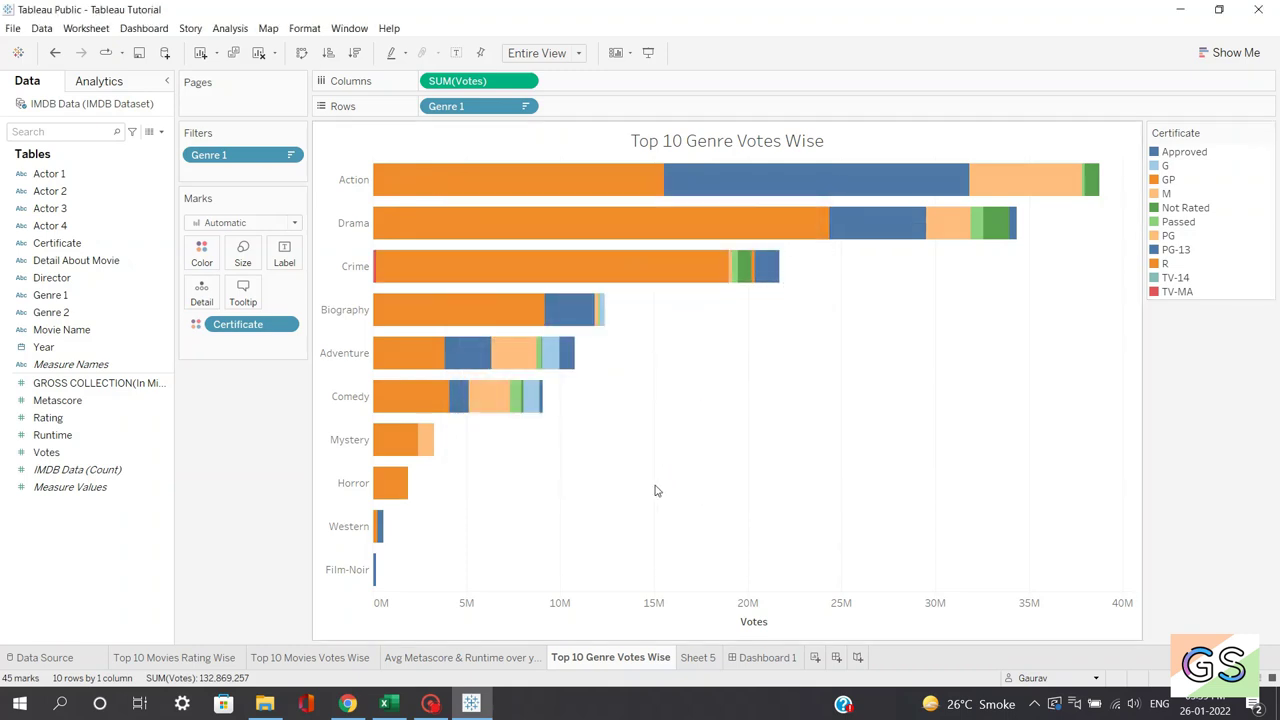
Set the column grid lines of the genre votes chart to None and close the formatting pane.
right_click(716, 379)
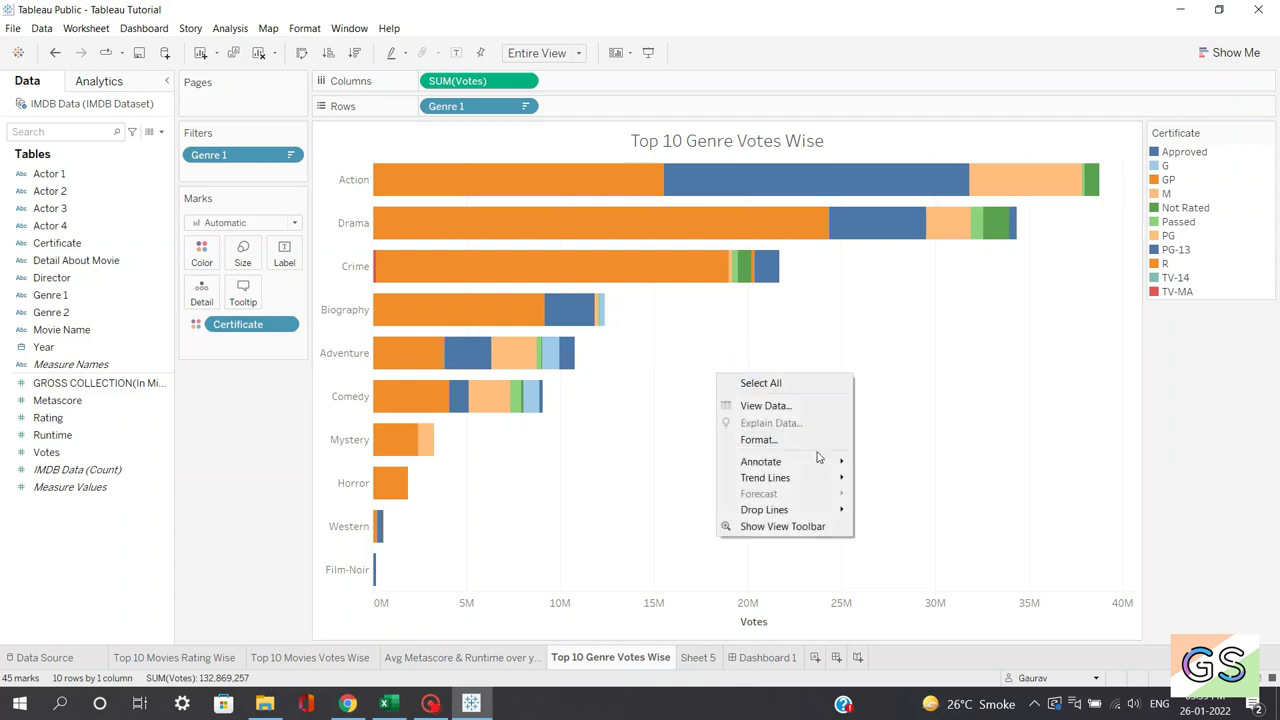
left_click(760, 441)
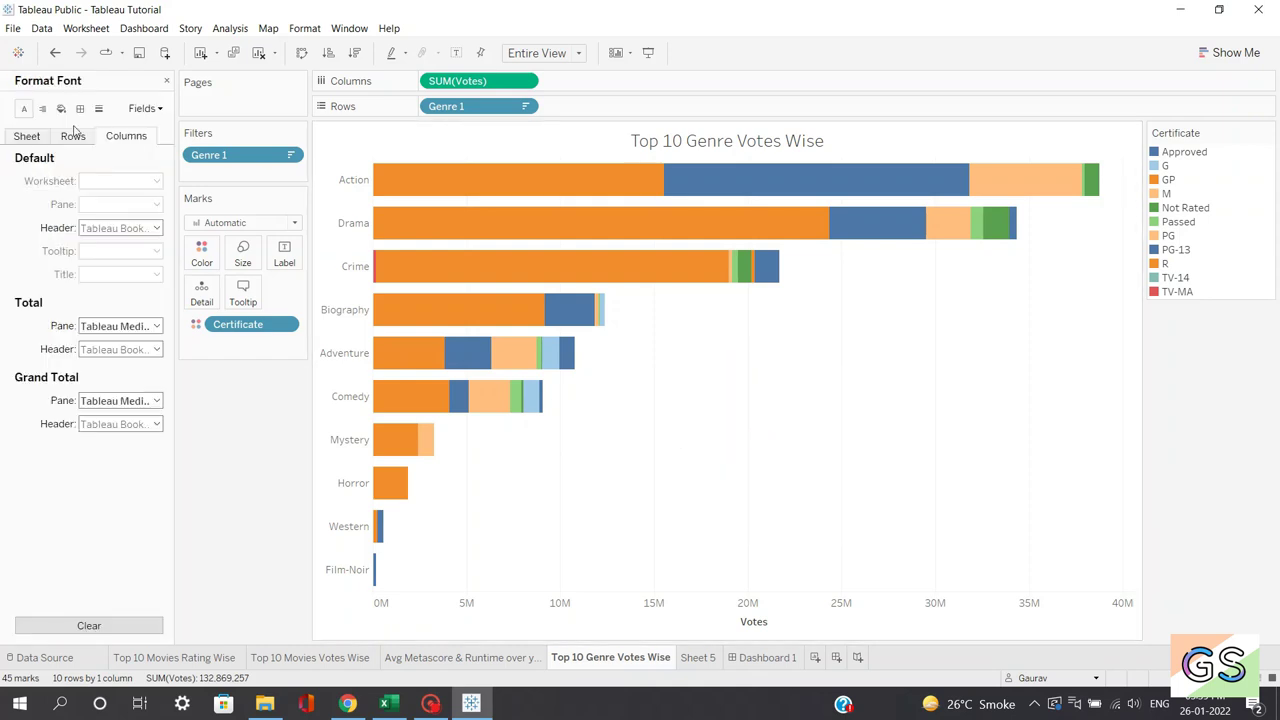
left_click(99, 109)
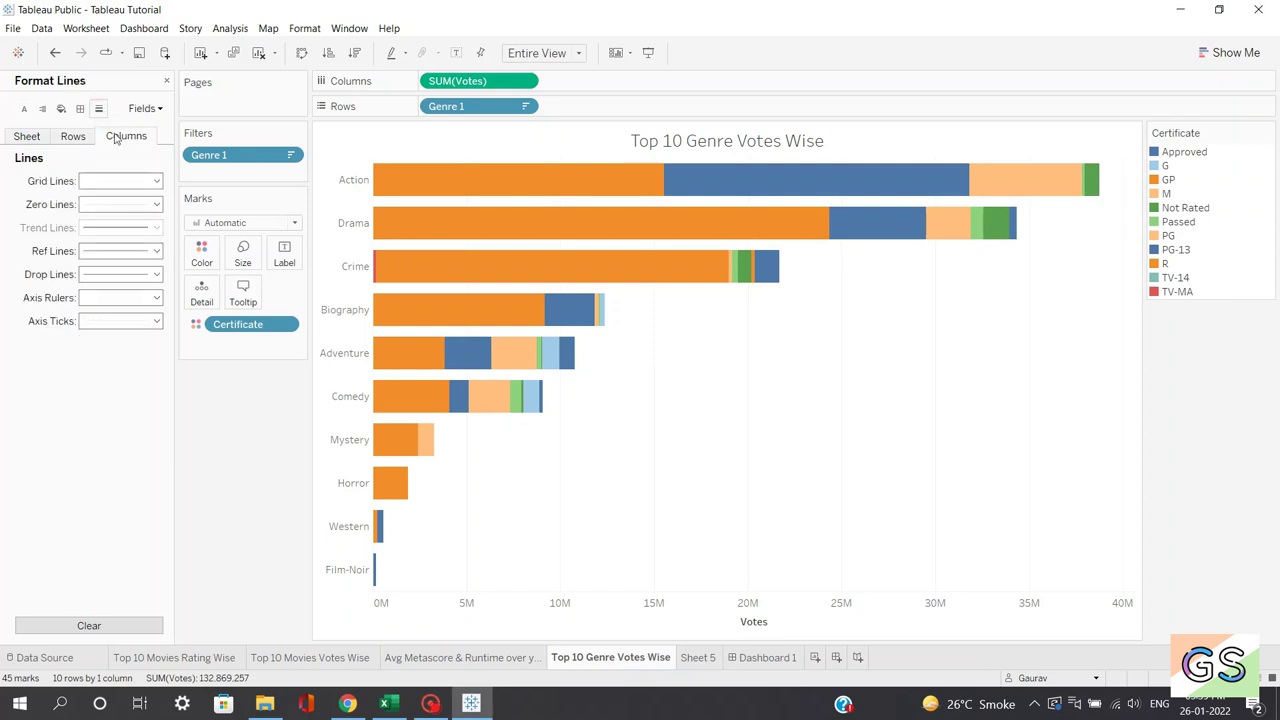
left_click(134, 183)
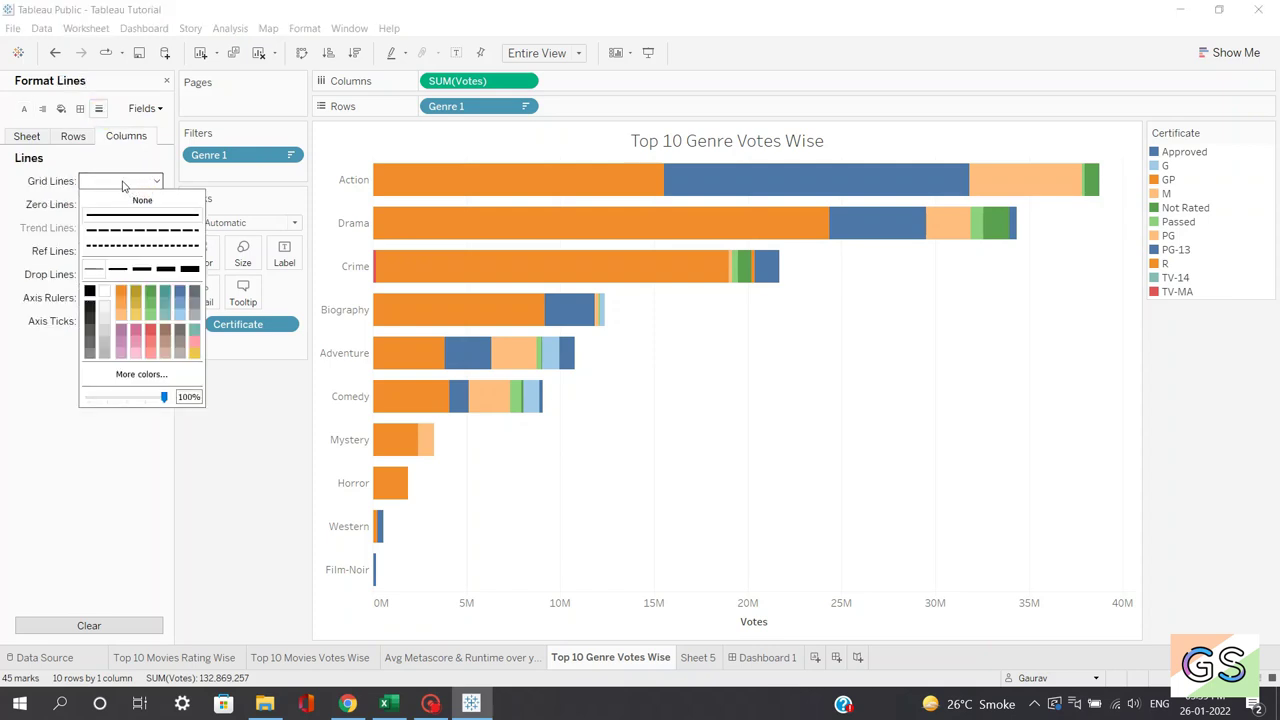
left_click(136, 199)
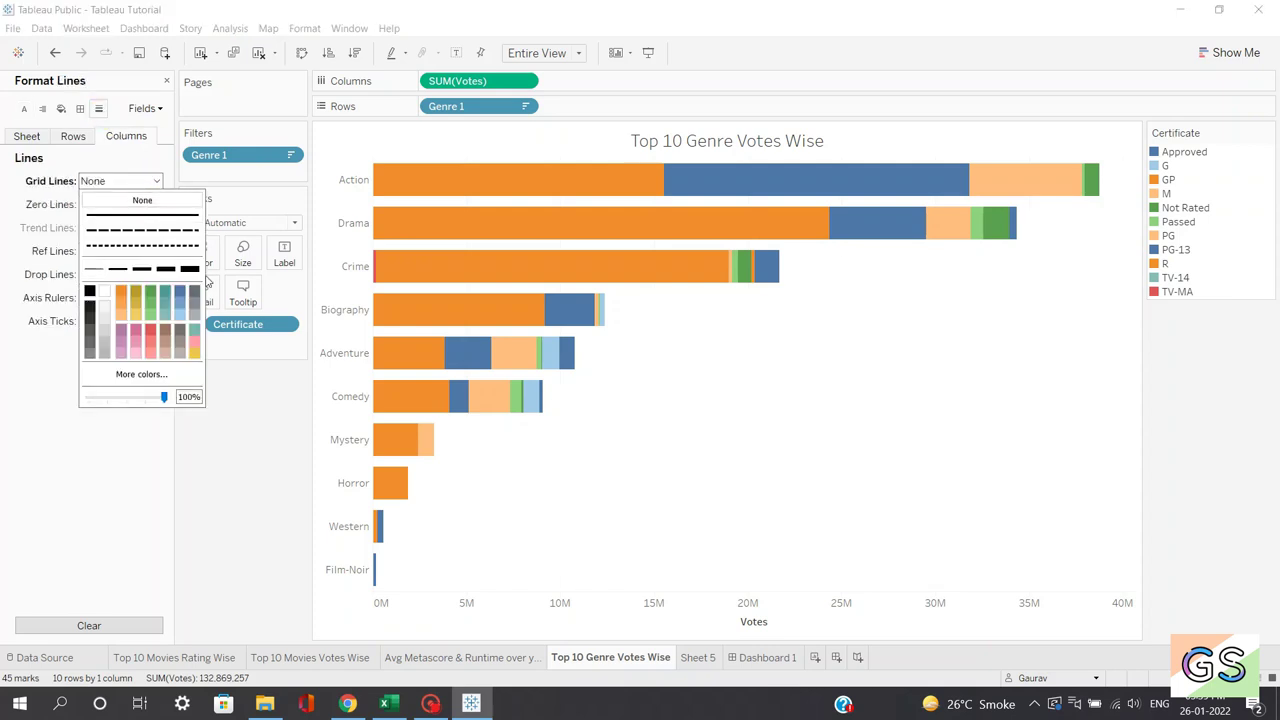
left_click(166, 83)
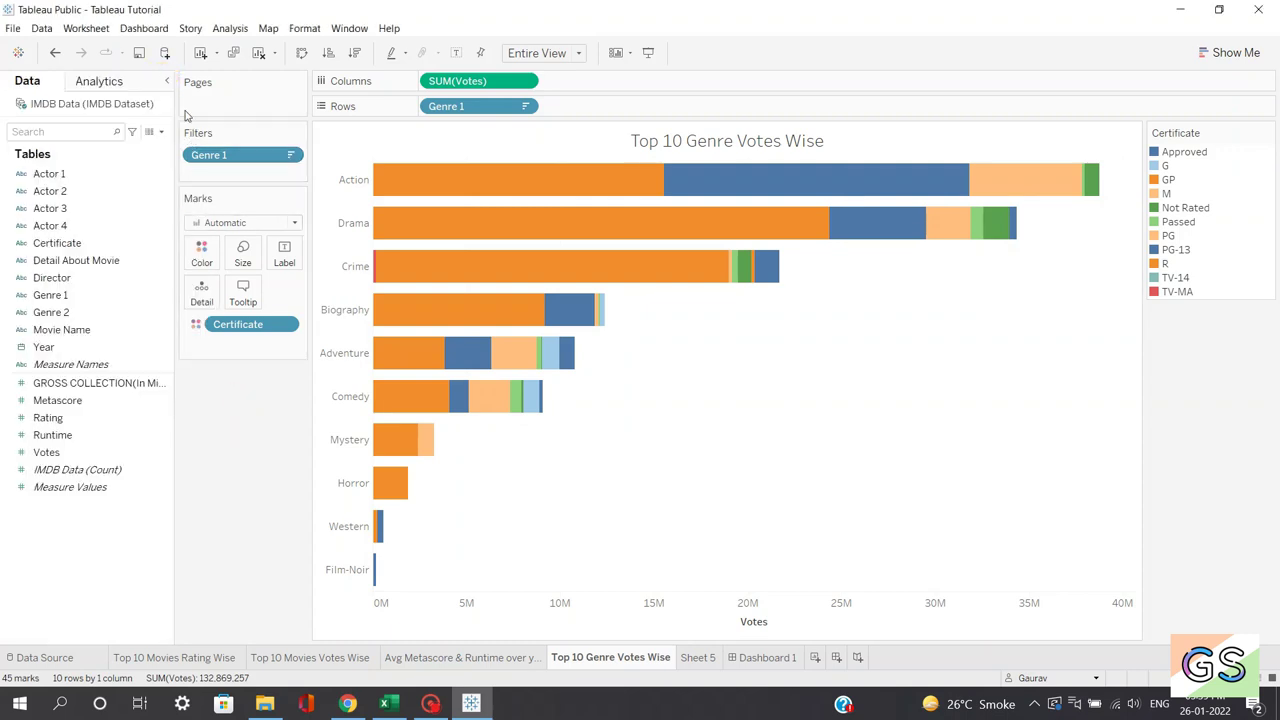
Set the column grid lines of the Top 10 Movies Votes Wise chart to None.
left_click(330, 657)
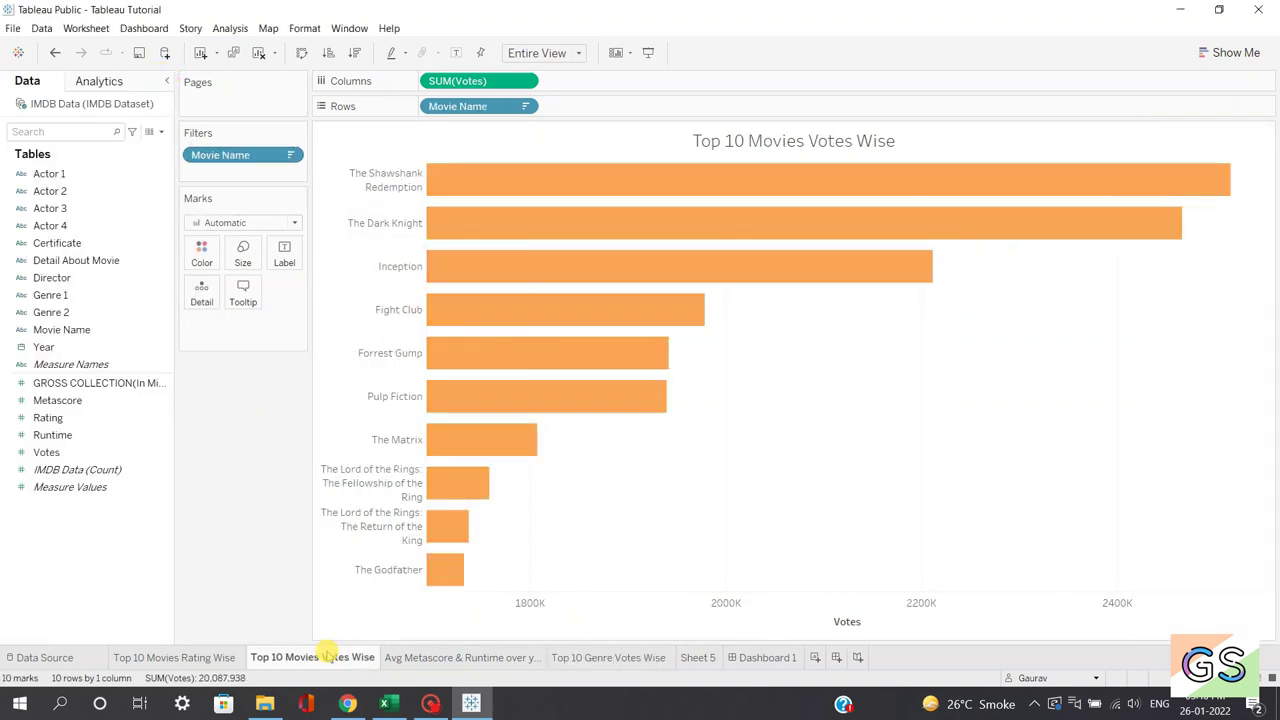
right_click(729, 364)
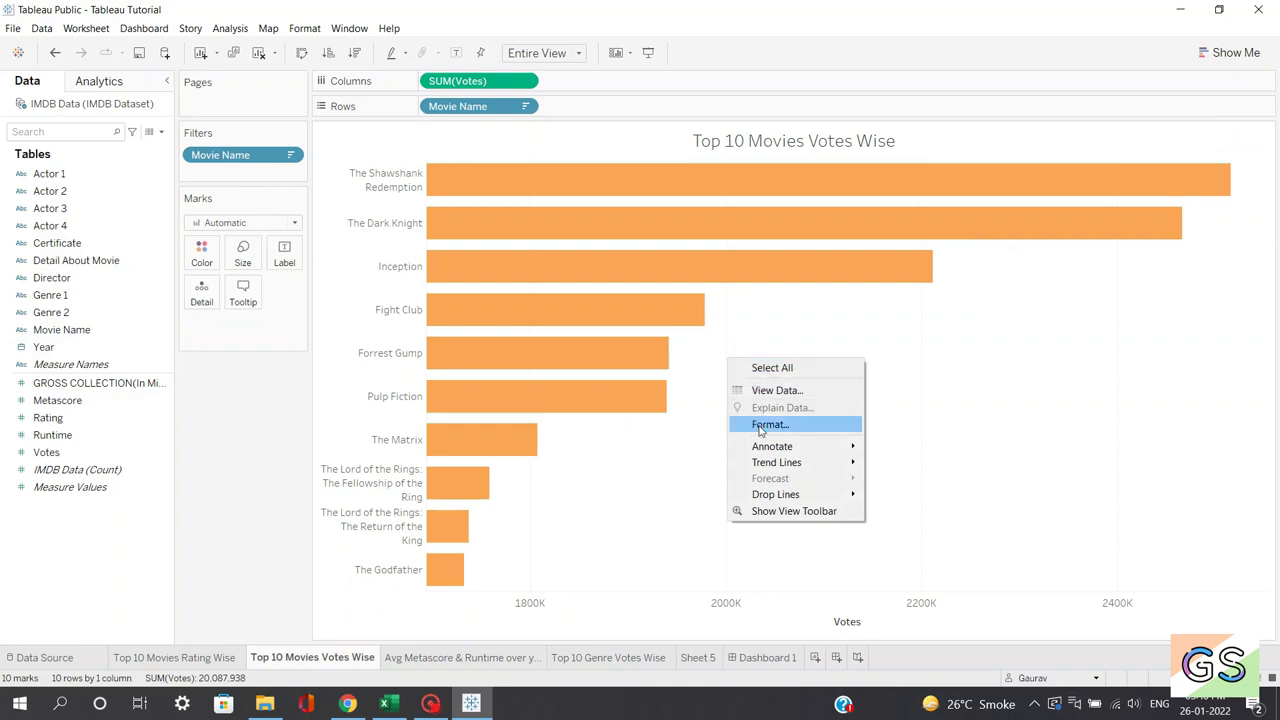
left_click(790, 424)
left_click(98, 109)
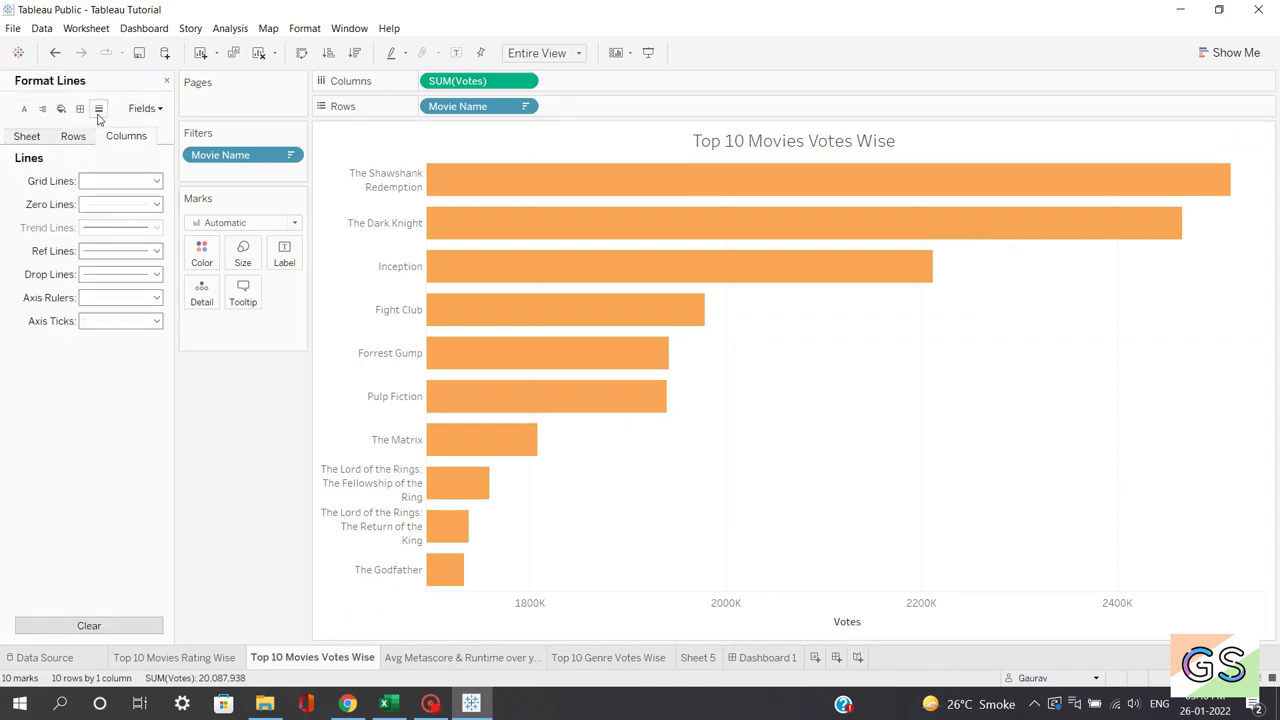
left_click(122, 183)
left_click(131, 201)
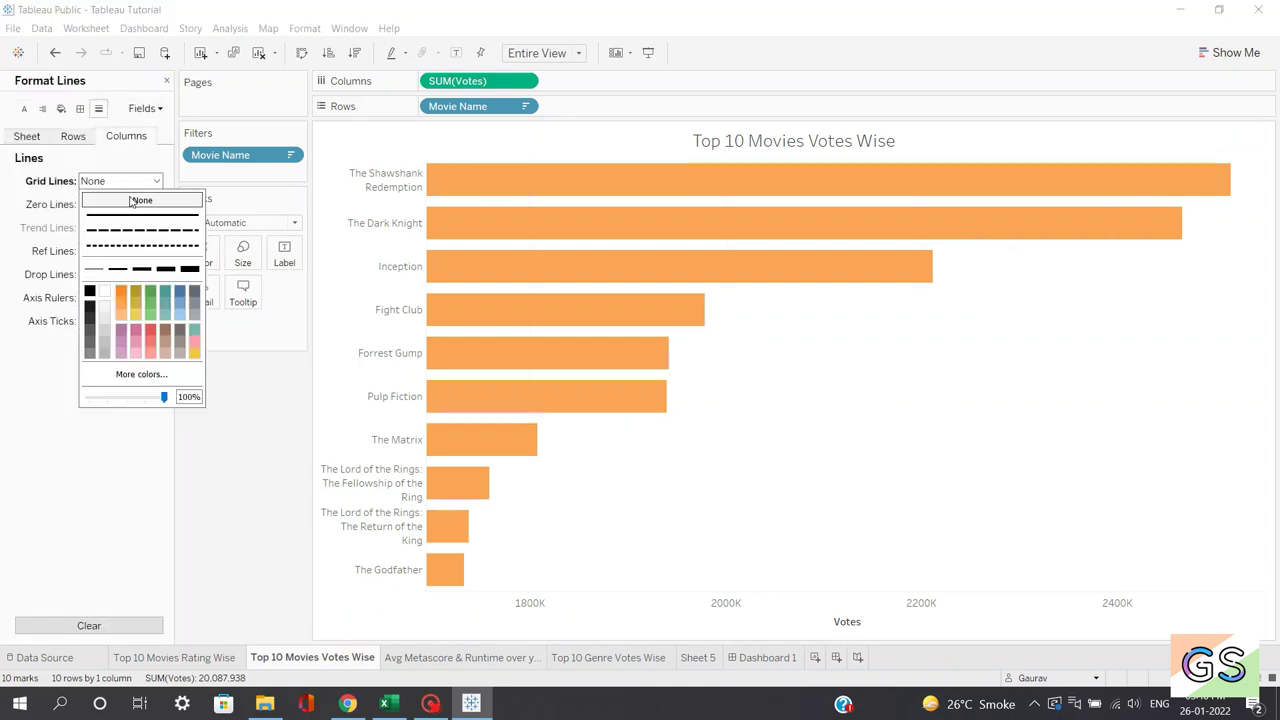
Set the column grid lines of the Top 10 Movies Rating Wise chart to None.
left_click(225, 657)
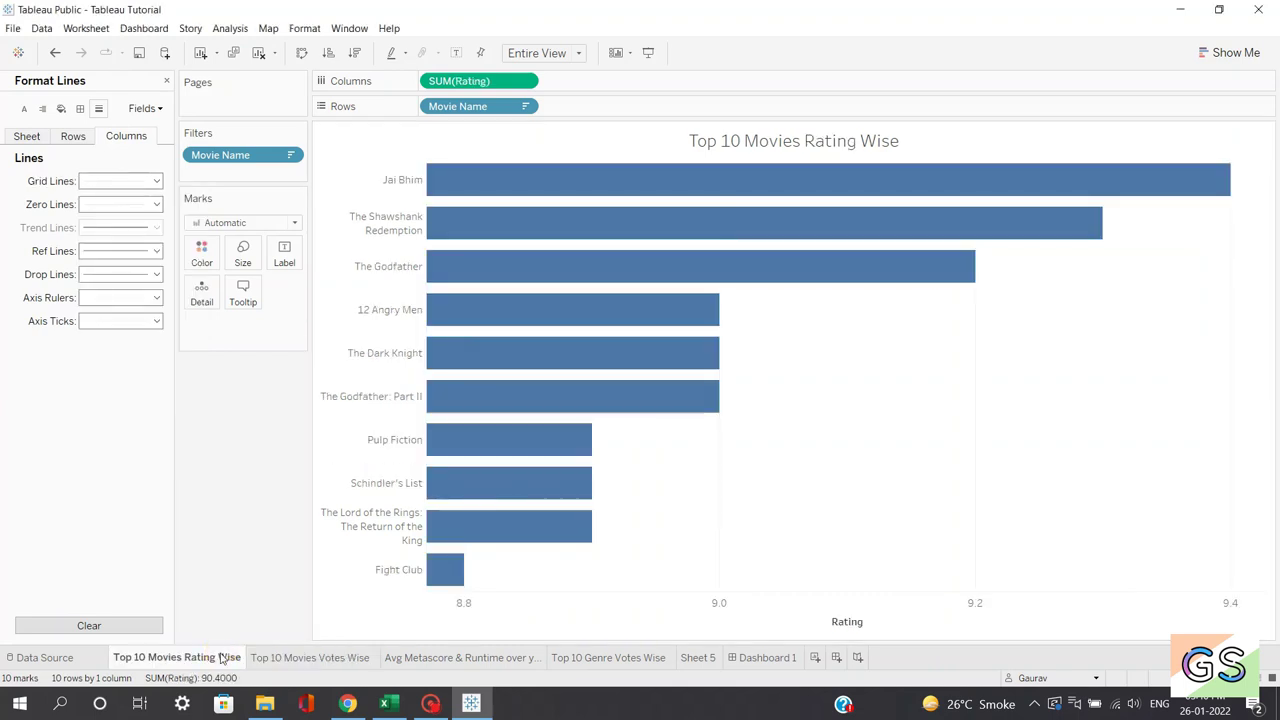
left_click(148, 181)
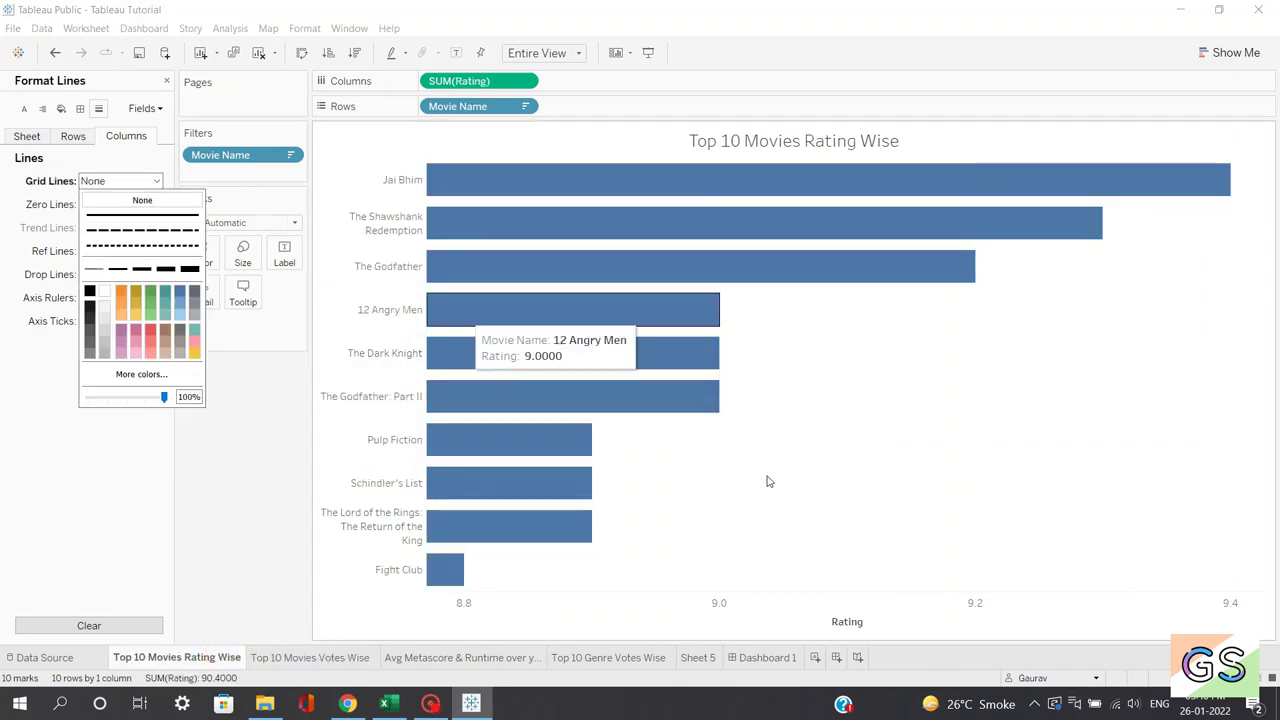
key("ctrl+z")
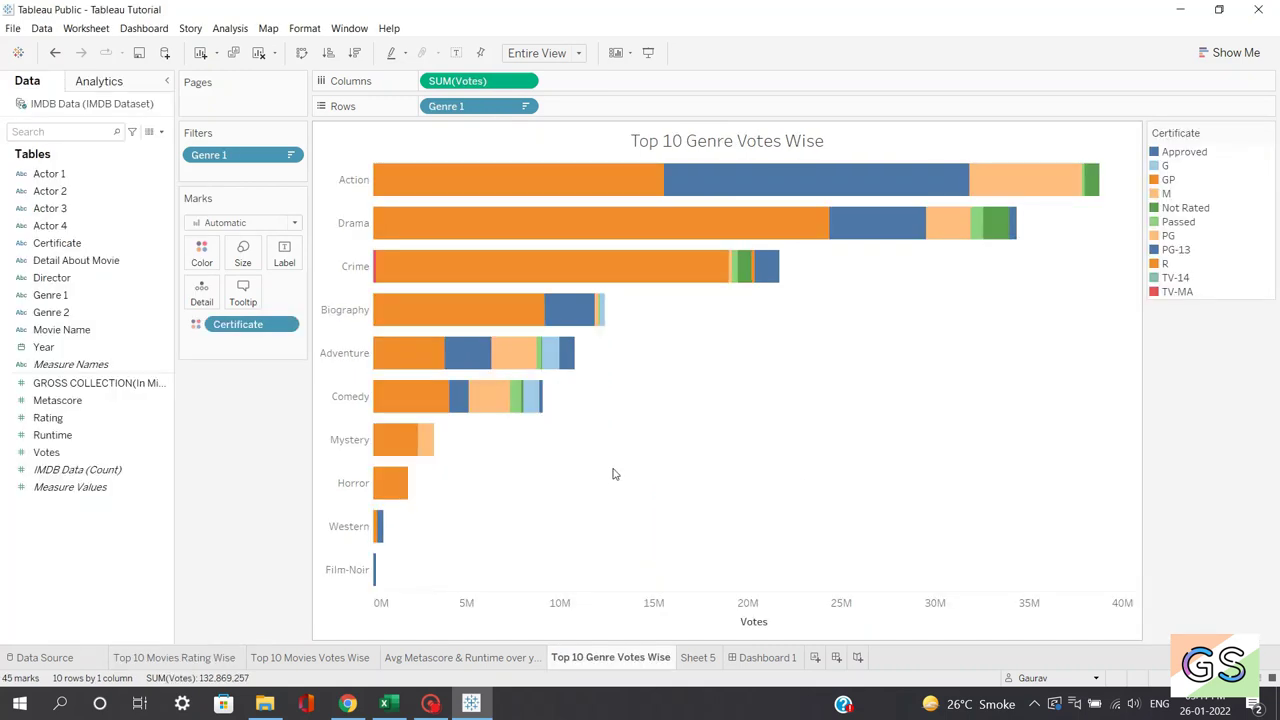
On Sheet 5, place Director on Columns and the sums of Metascore and Rating on Rows.
left_click(699, 659)
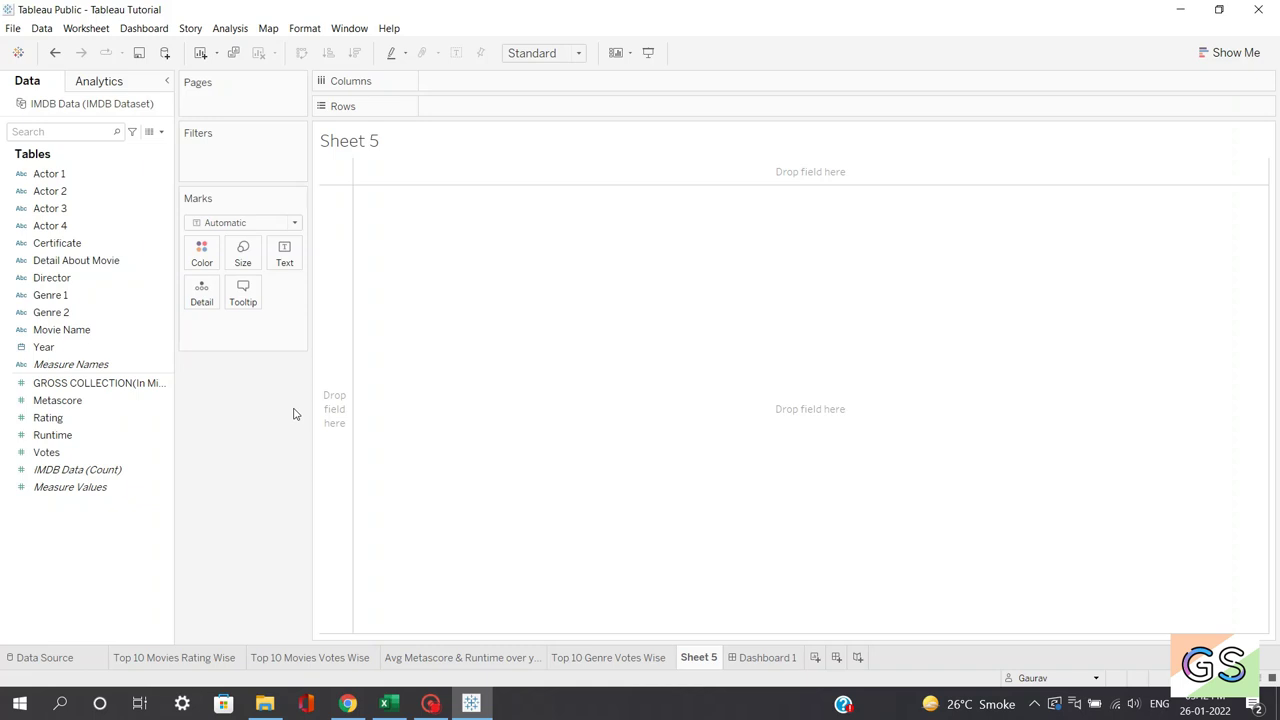
left_click(120, 279)
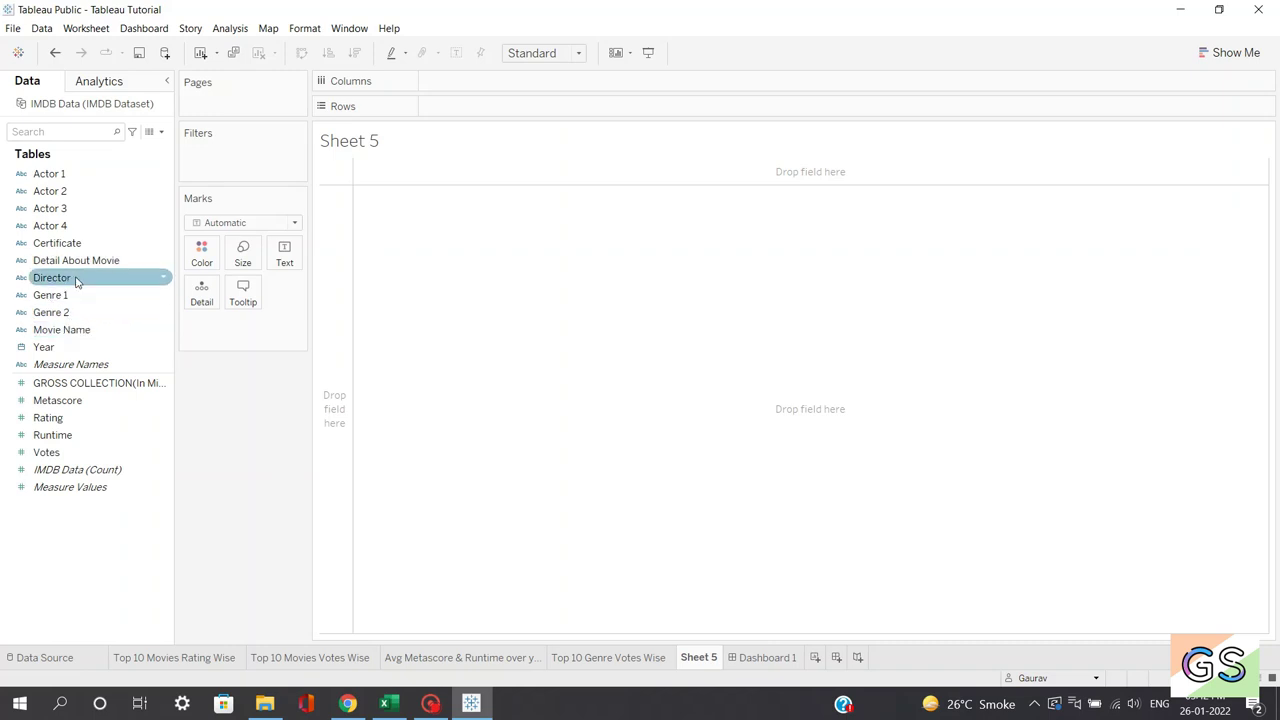
left_click_drag(77, 277, 491, 83)
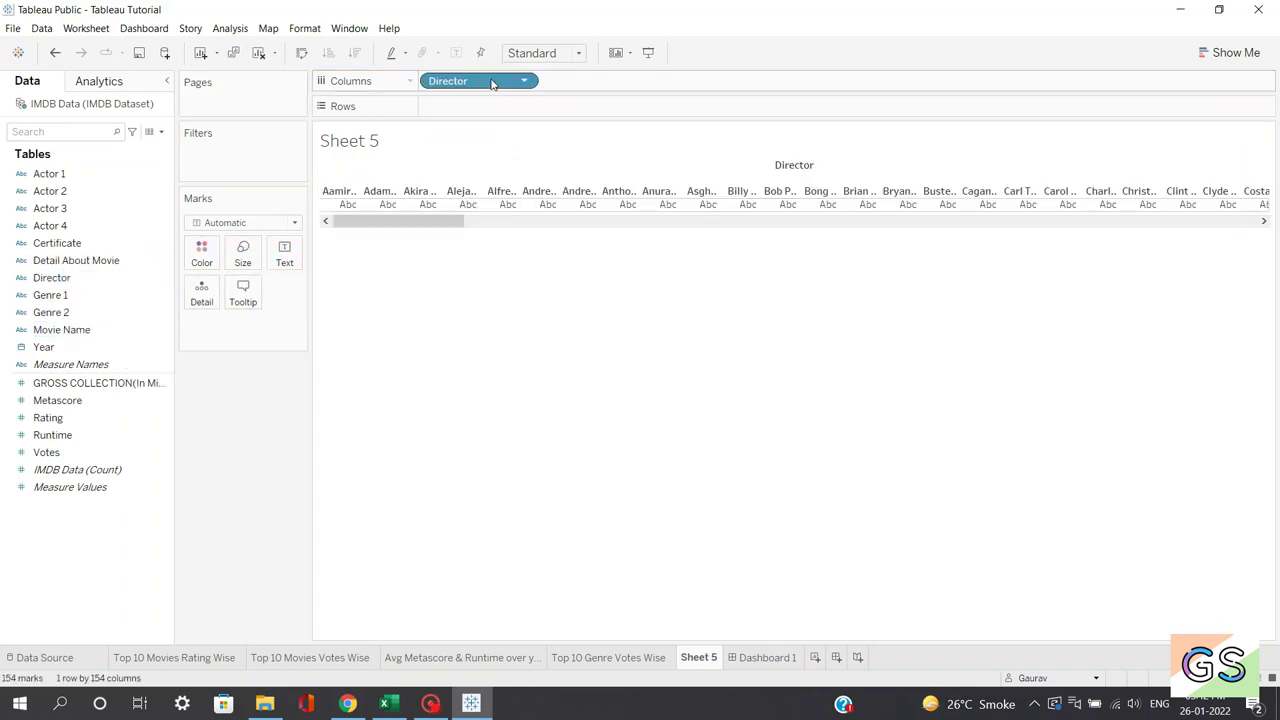
left_click(40, 402)
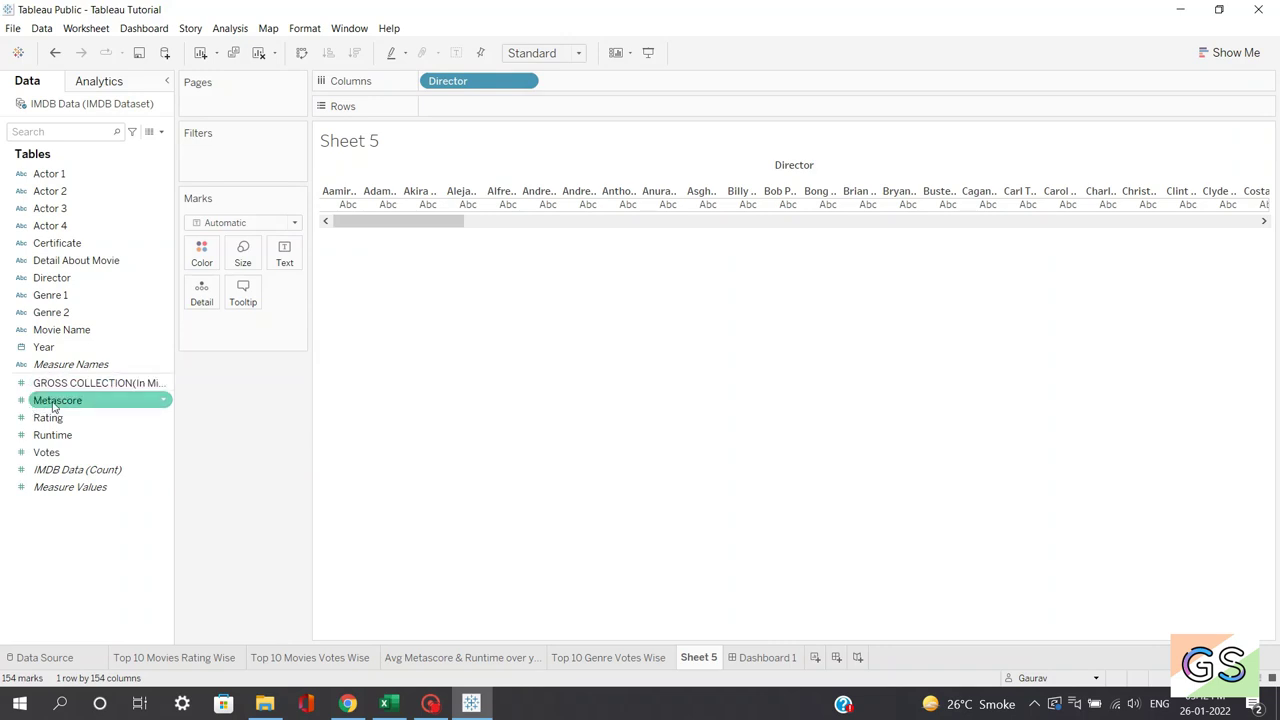
left_click_drag(53, 407, 447, 111)
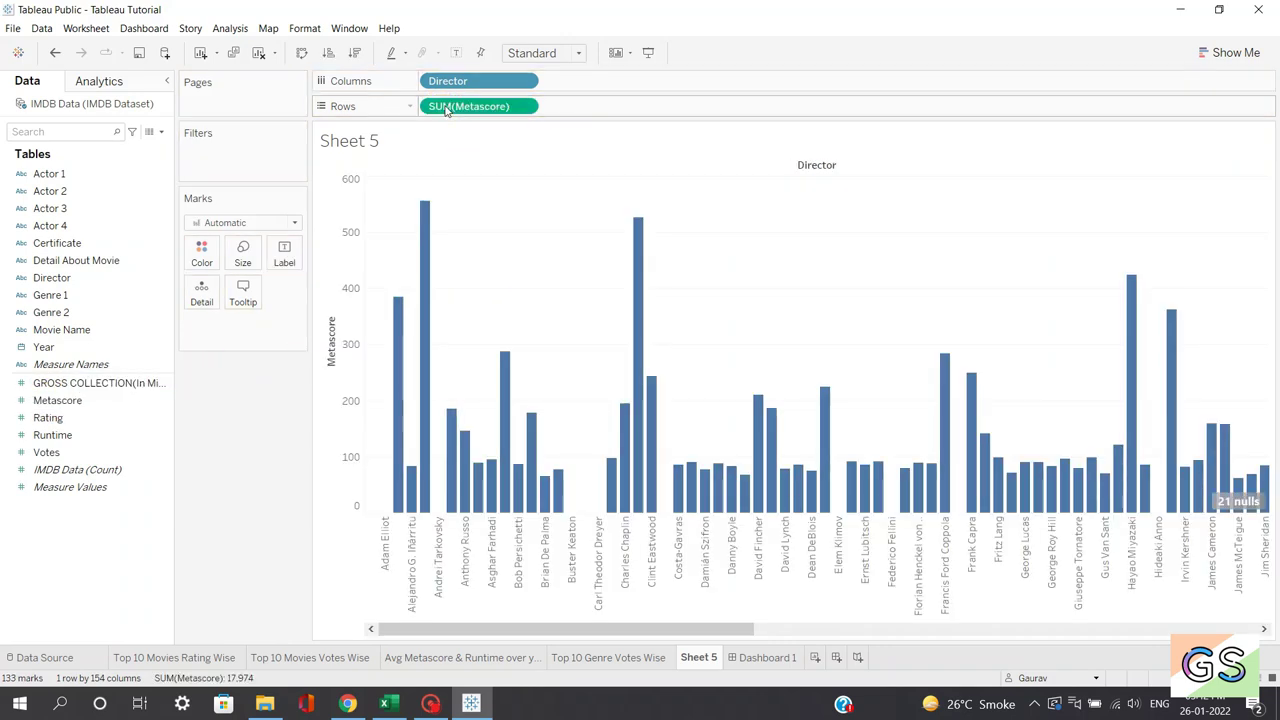
left_click(60, 453)
left_click(60, 418)
left_click_drag(60, 418, 583, 109)
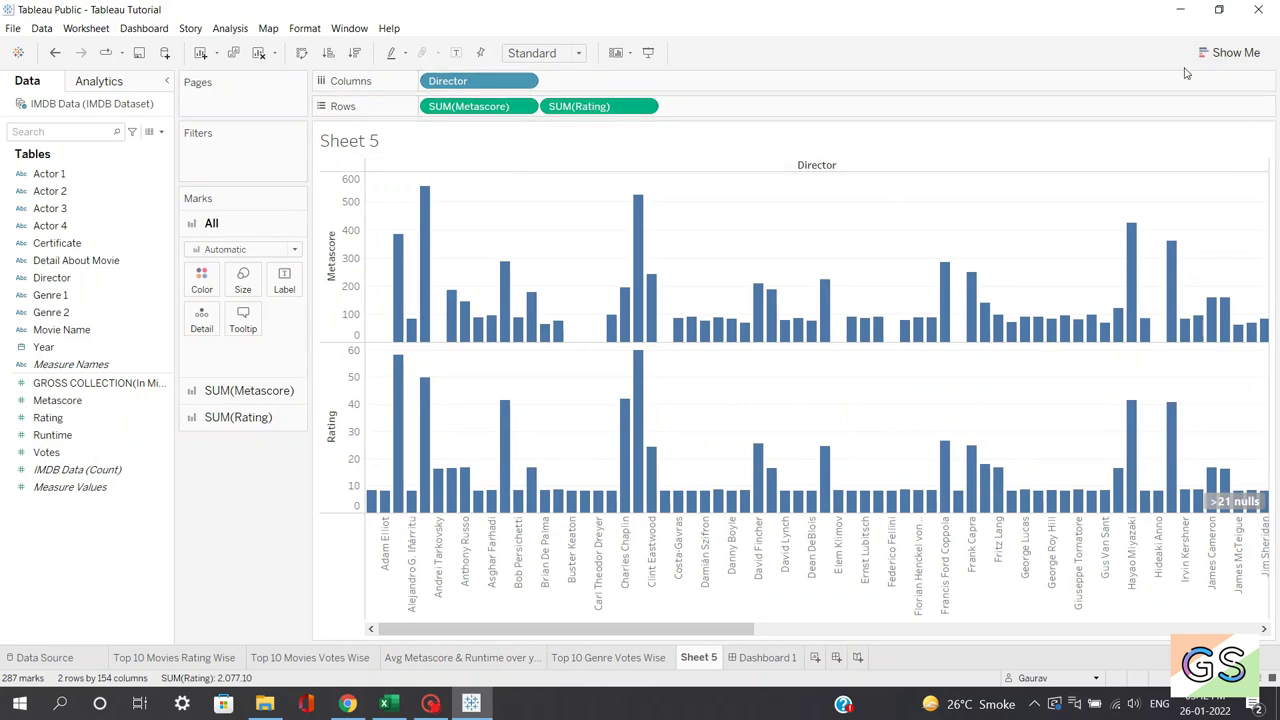
Convert the director bar charts into a packed bubbles chart using Show Me, and close the chart chooser.
left_click(1228, 52)
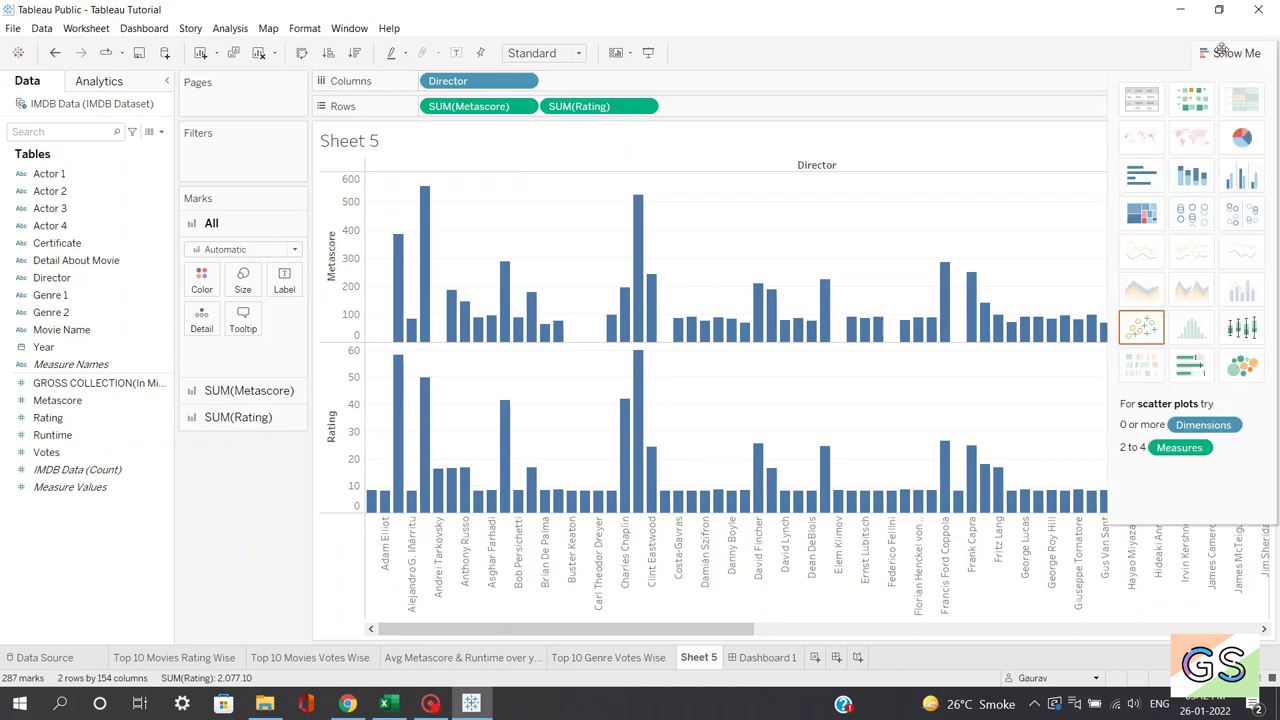
left_click_drag(1222, 56, 870, 115)
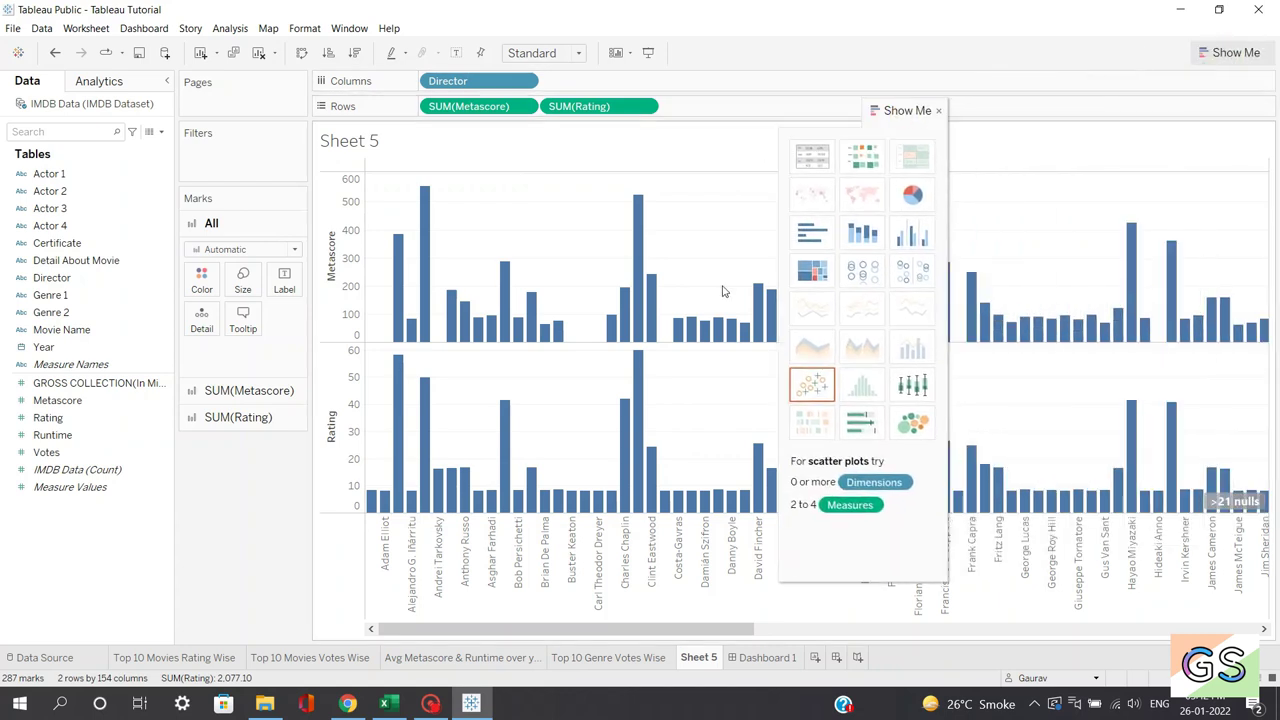
left_click(913, 427)
left_click_drag(885, 110, 1062, 142)
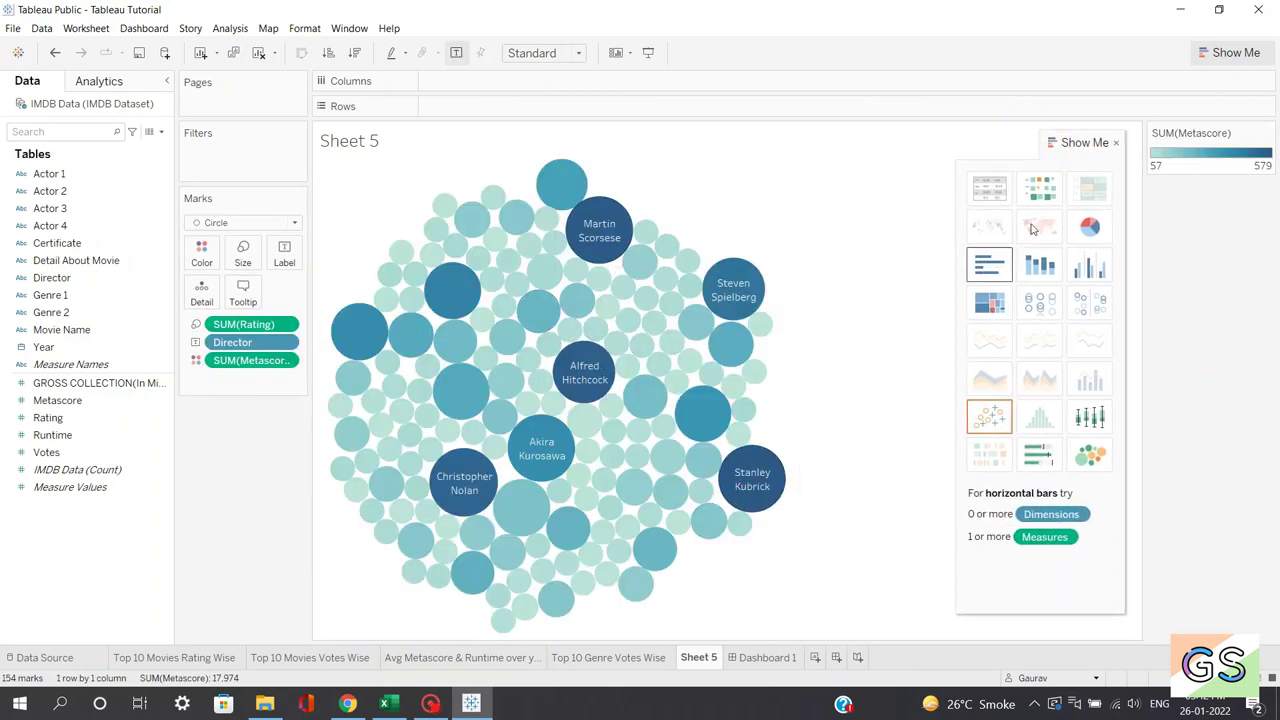
left_click(1116, 142)
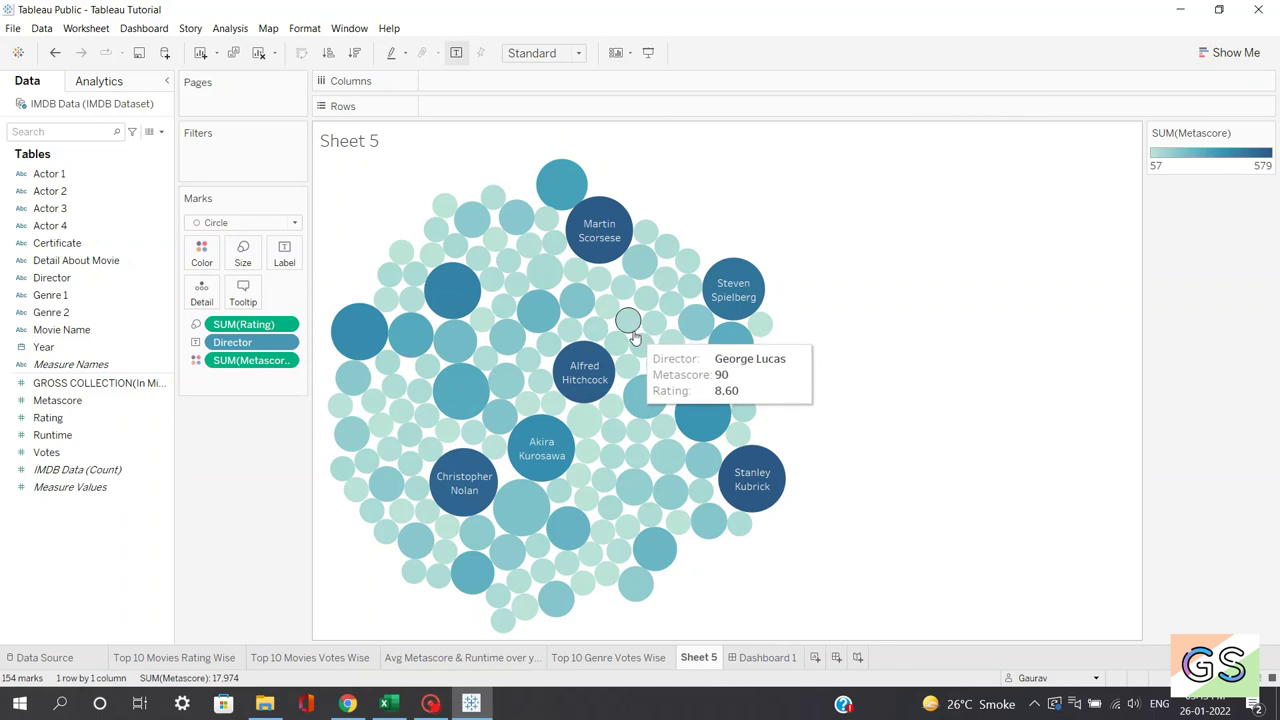
Filter Director to the top 10 by sum of Rating and fit the bubble chart to Entire View.
left_click(285, 343)
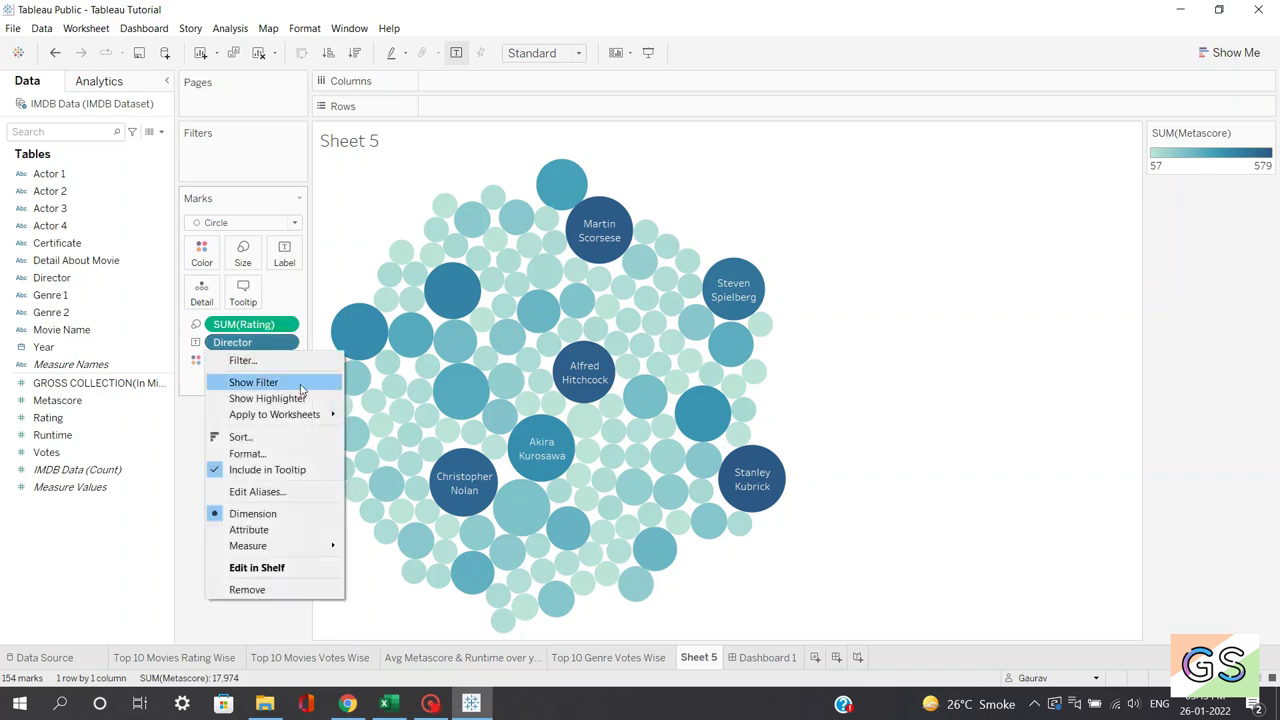
left_click(271, 360)
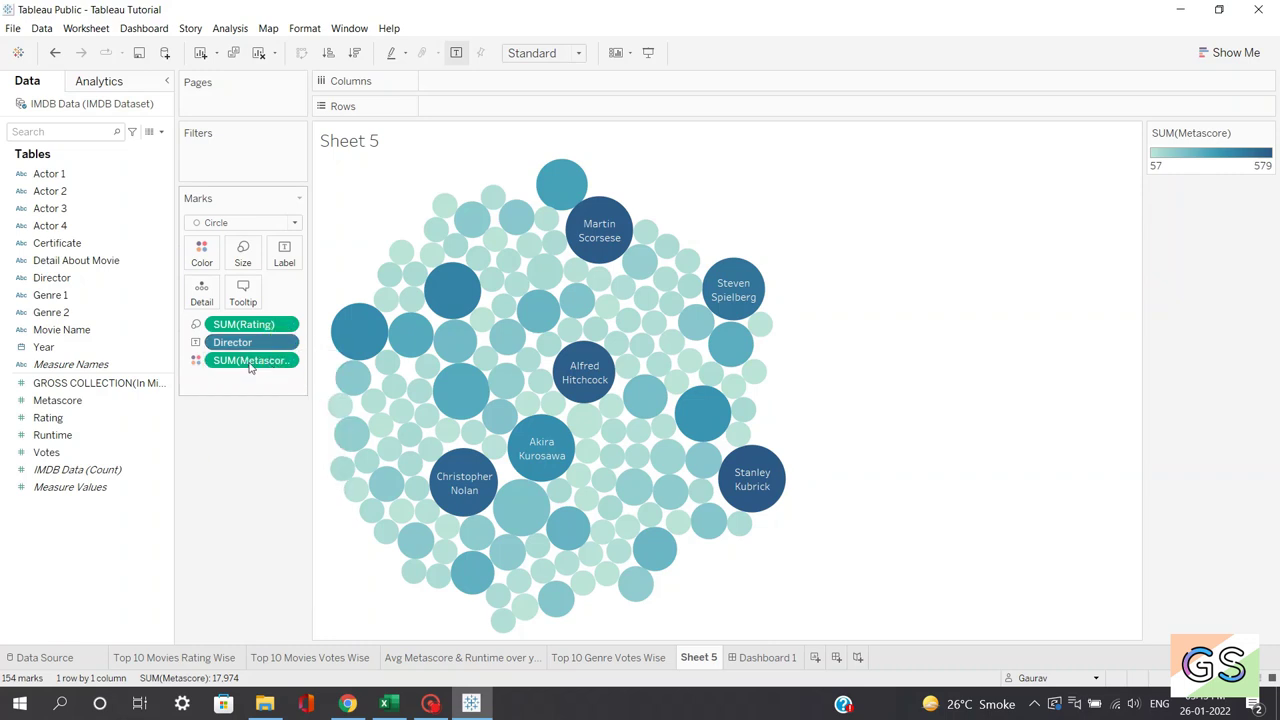
left_click(657, 152)
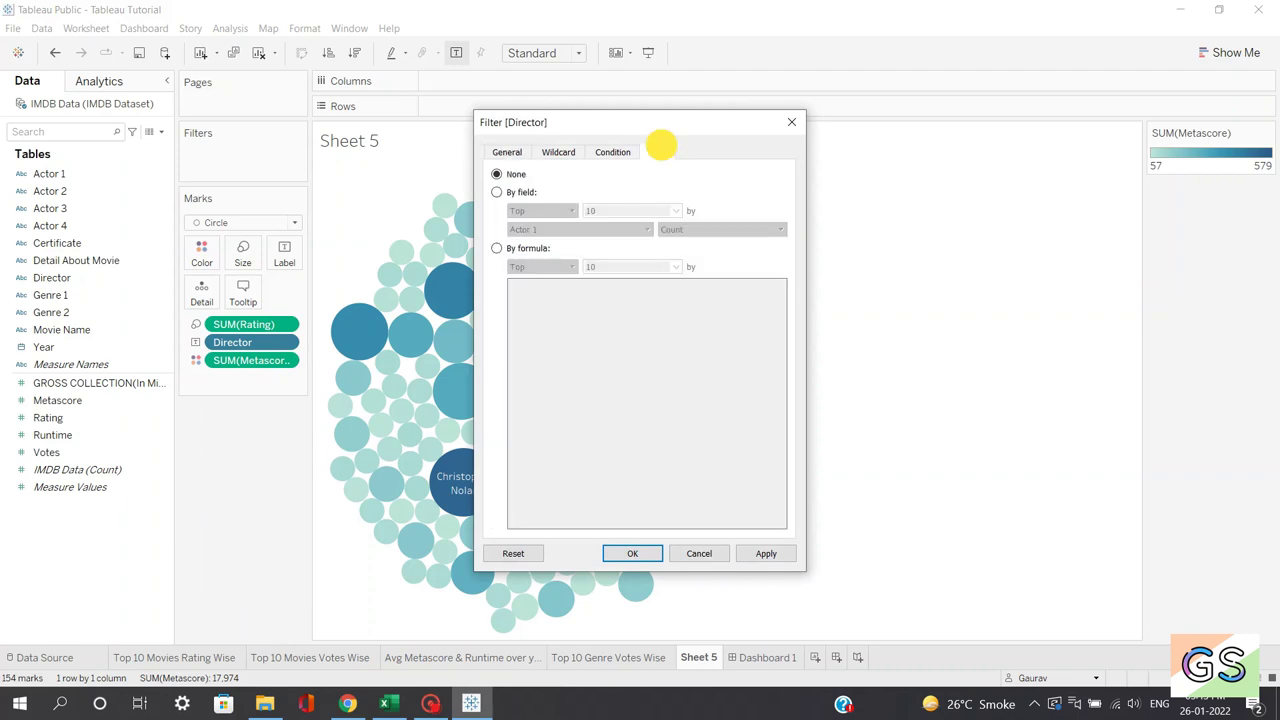
left_click(497, 192)
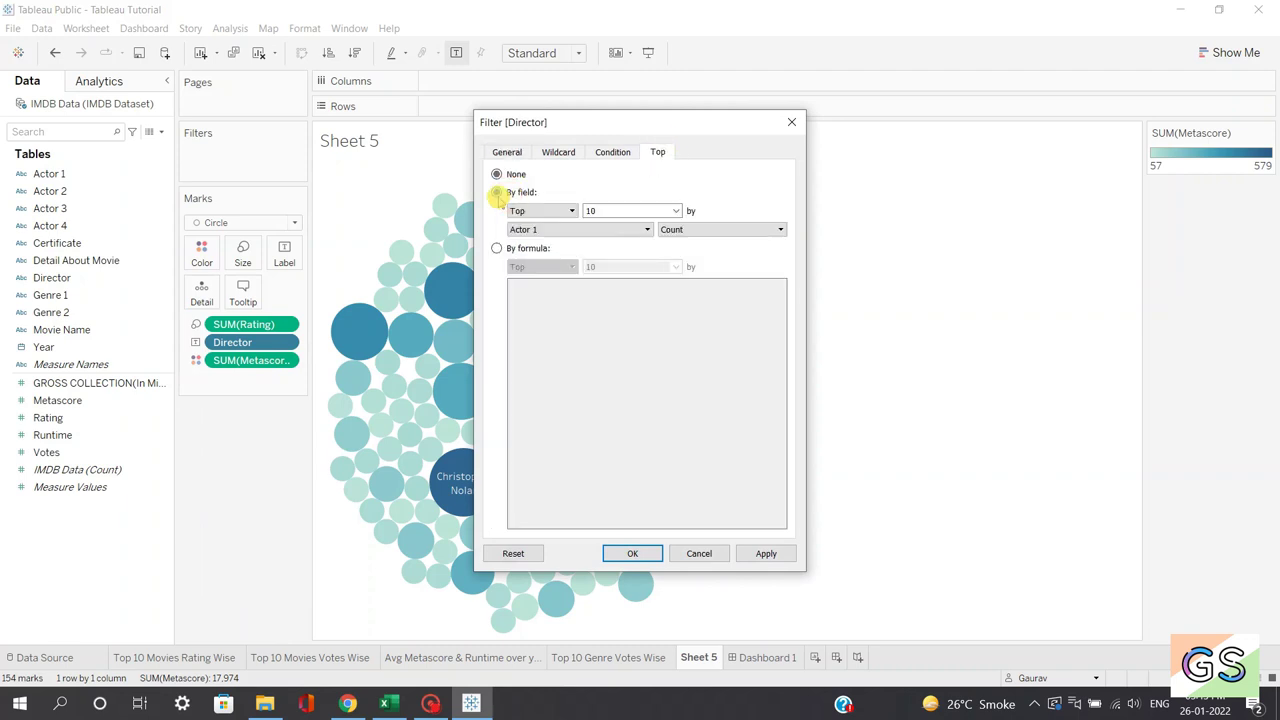
left_click(597, 229)
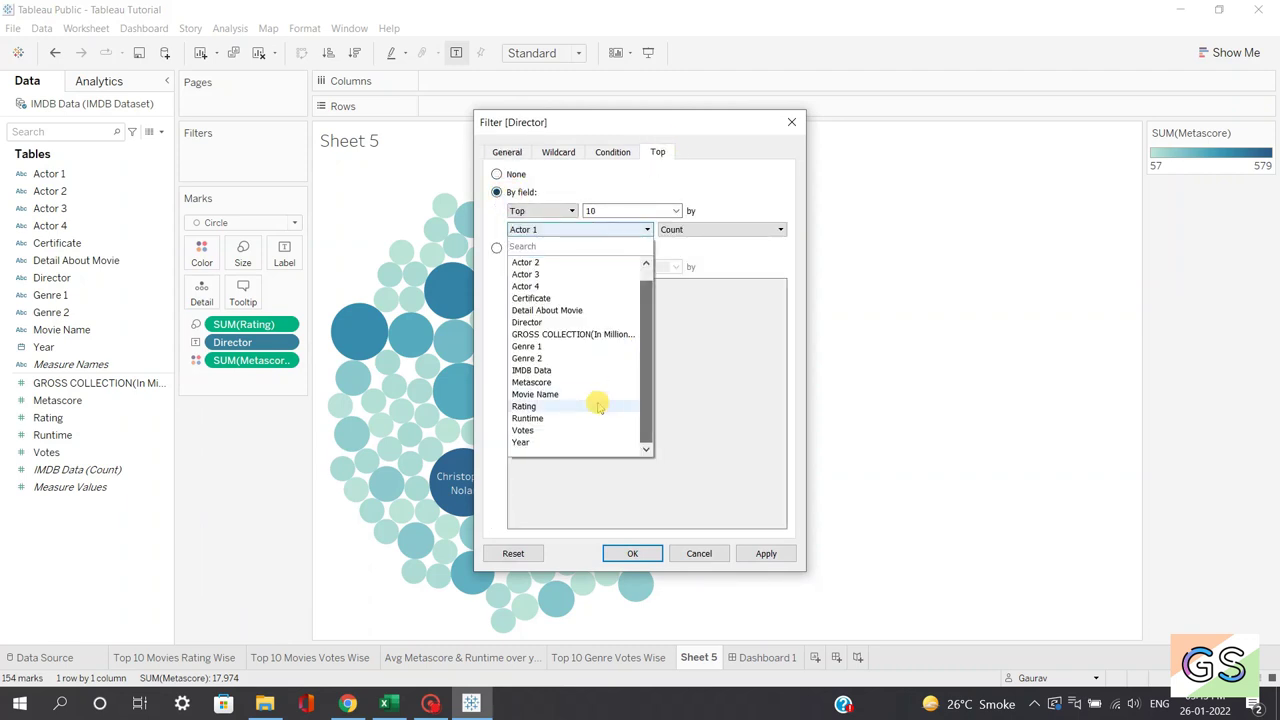
left_click(572, 416)
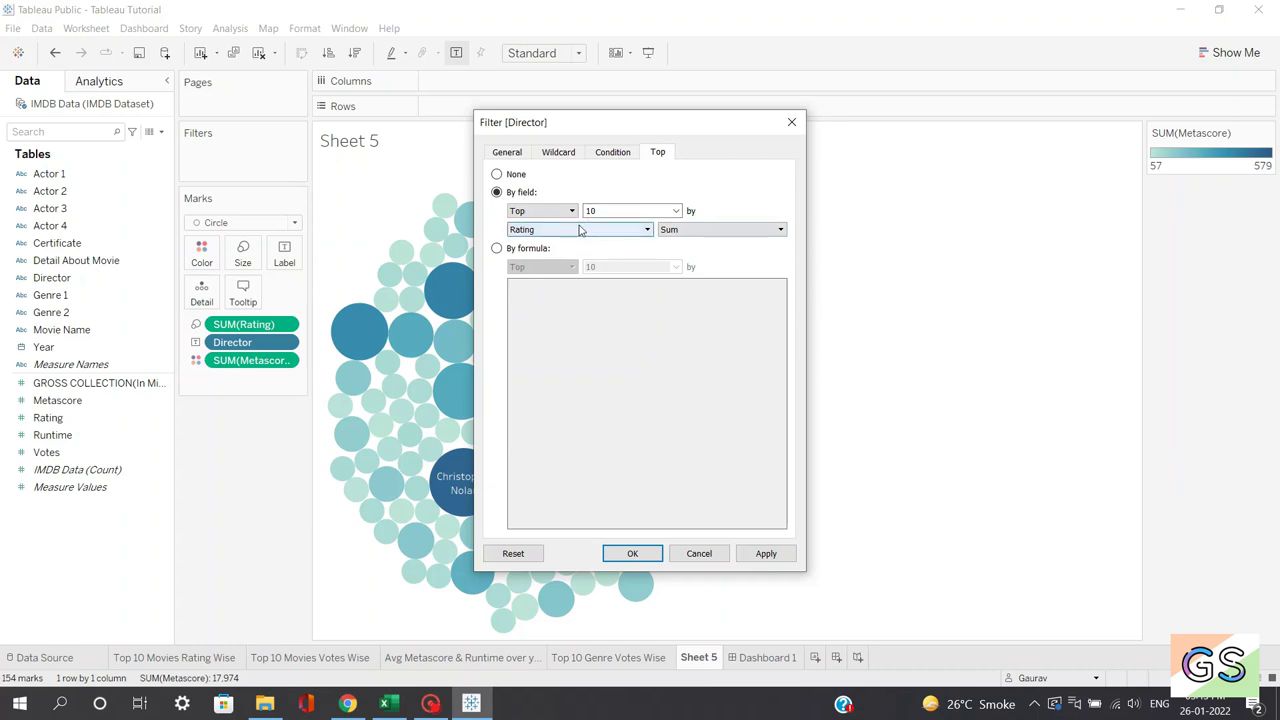
left_click(763, 555)
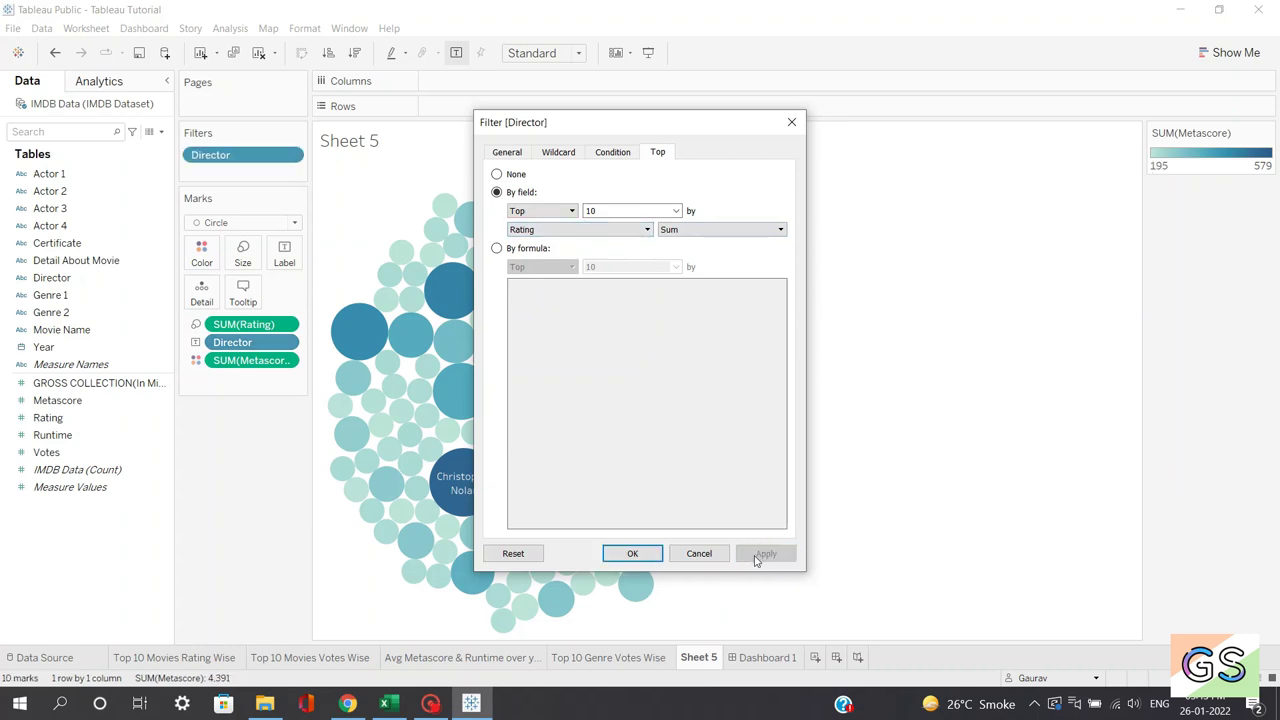
left_click(620, 553)
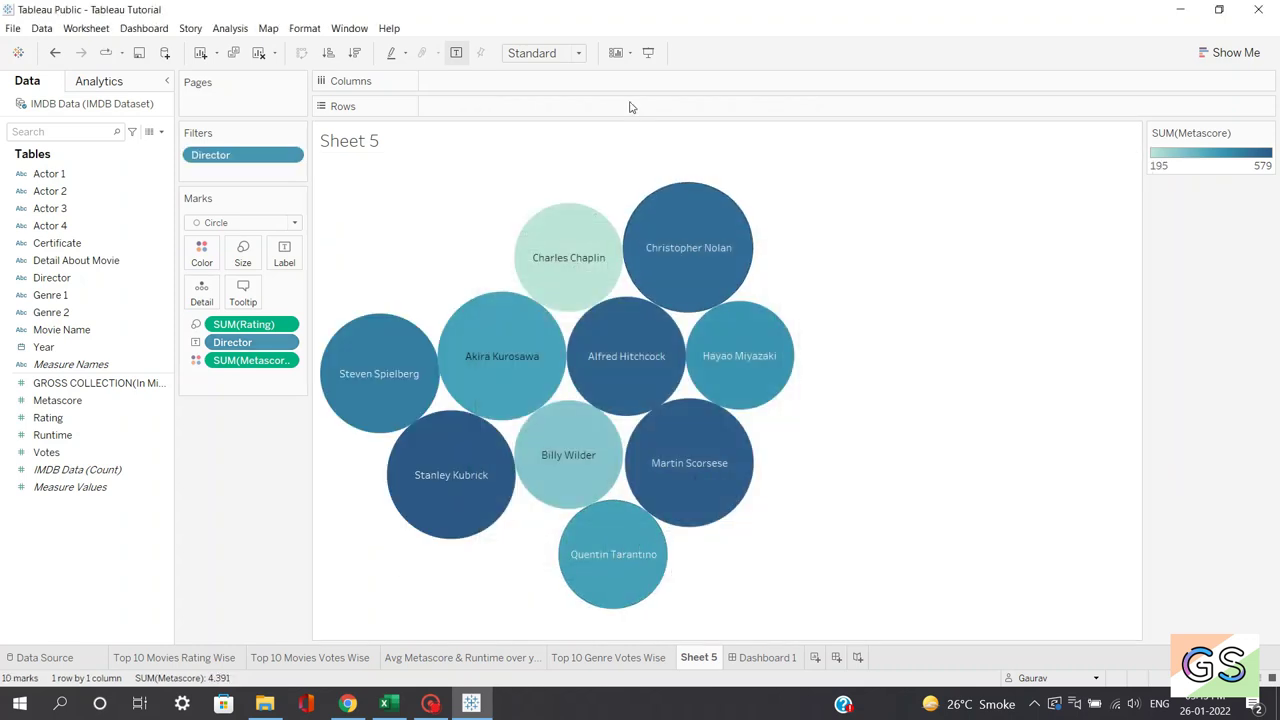
left_click(576, 54)
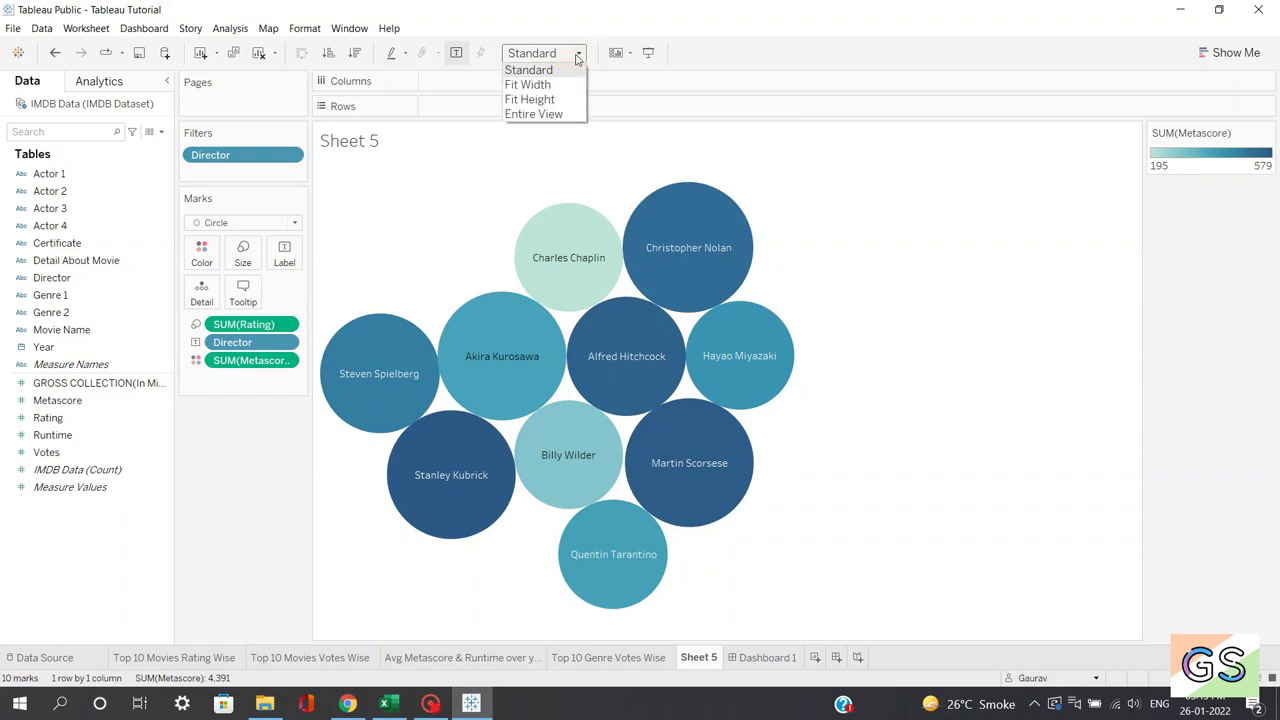
left_click(550, 110)
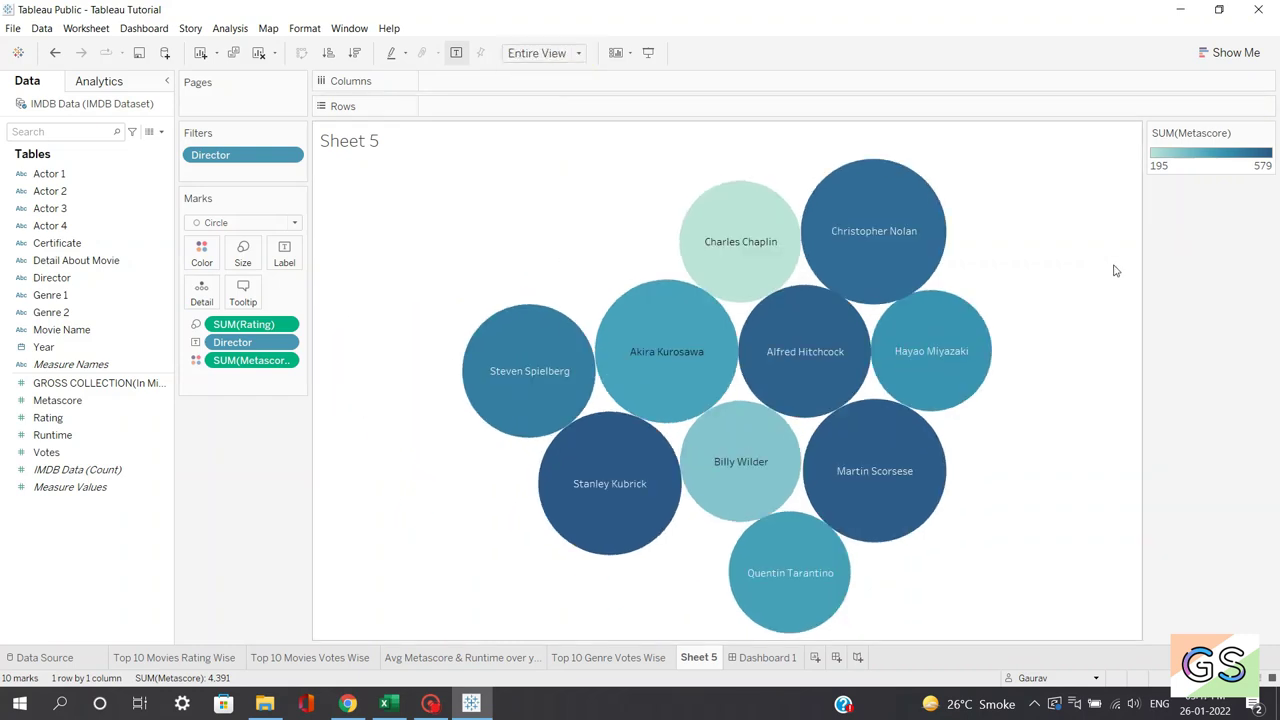
Examine the metascore and rating details of the individual director bubbles.
mouse_move(606, 303)
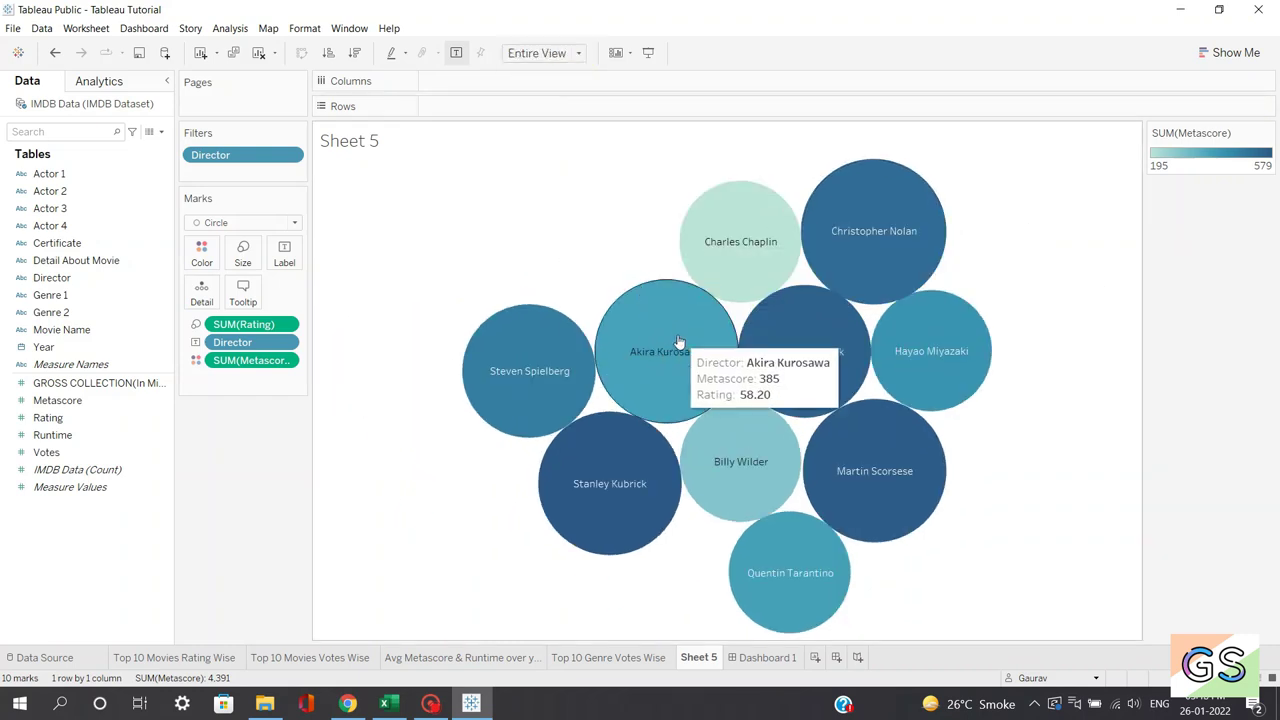
mouse_move(750, 196)
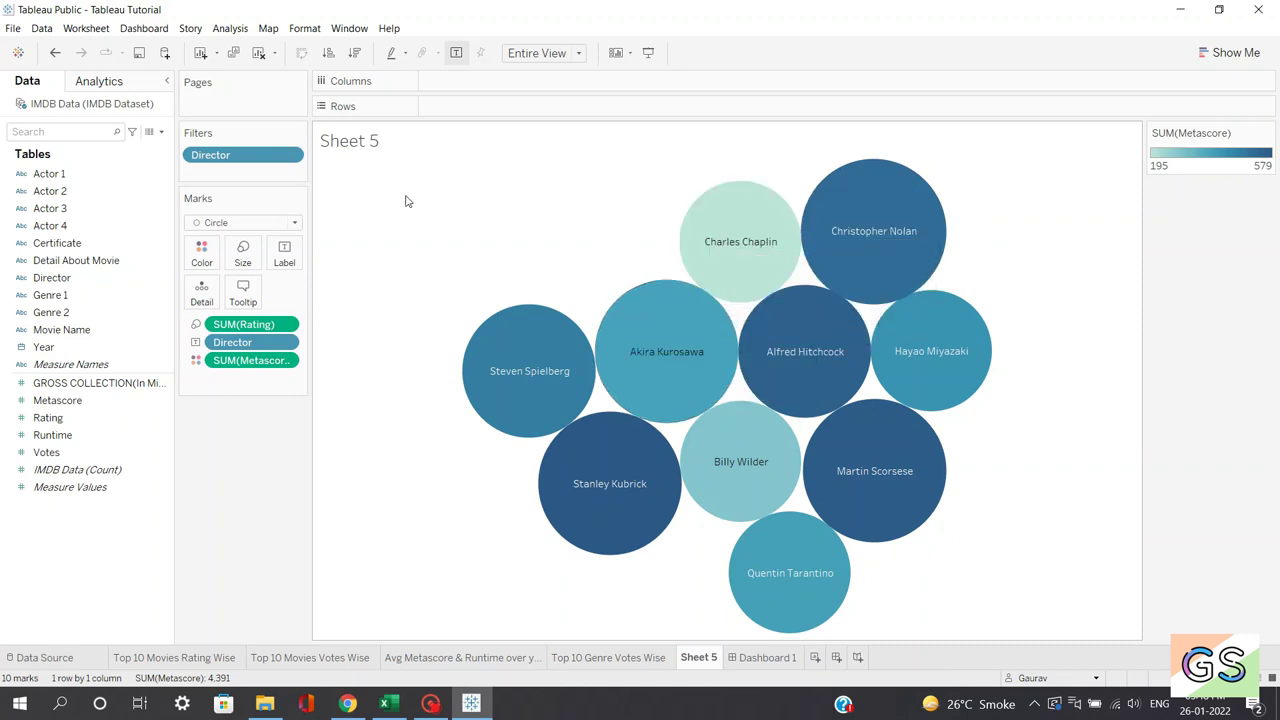
mouse_move(910, 378)
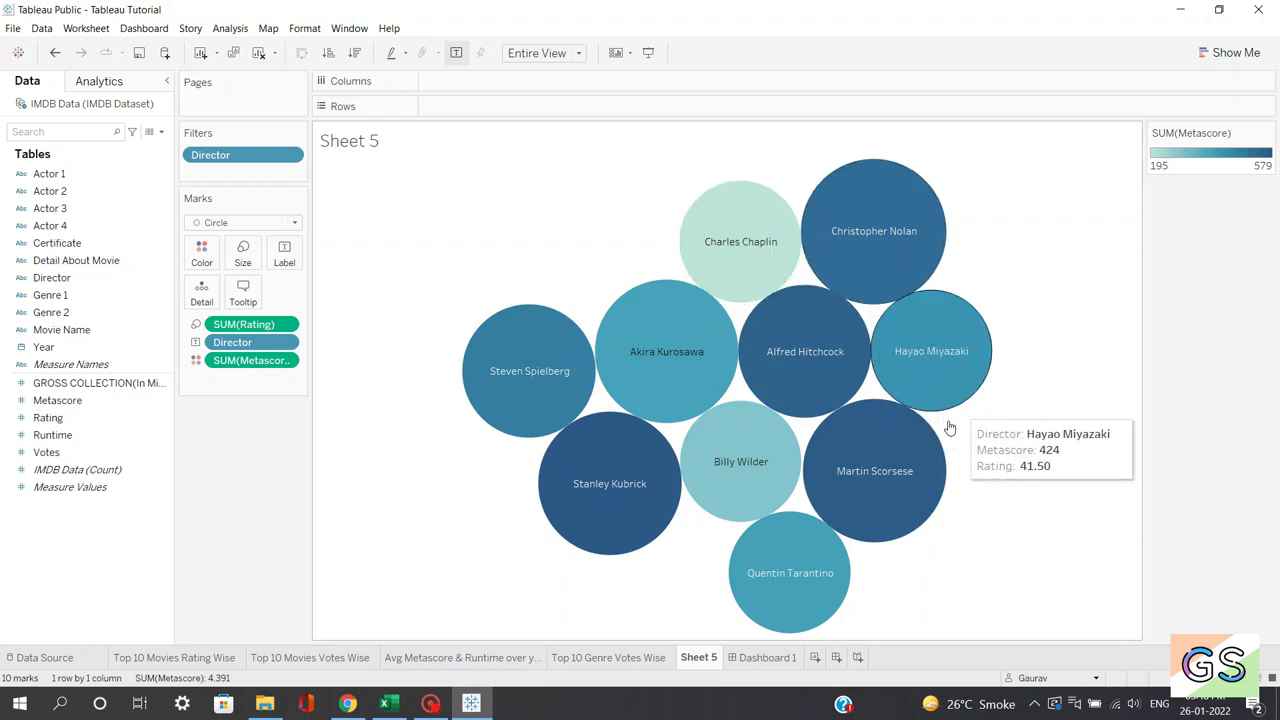
mouse_move(886, 460)
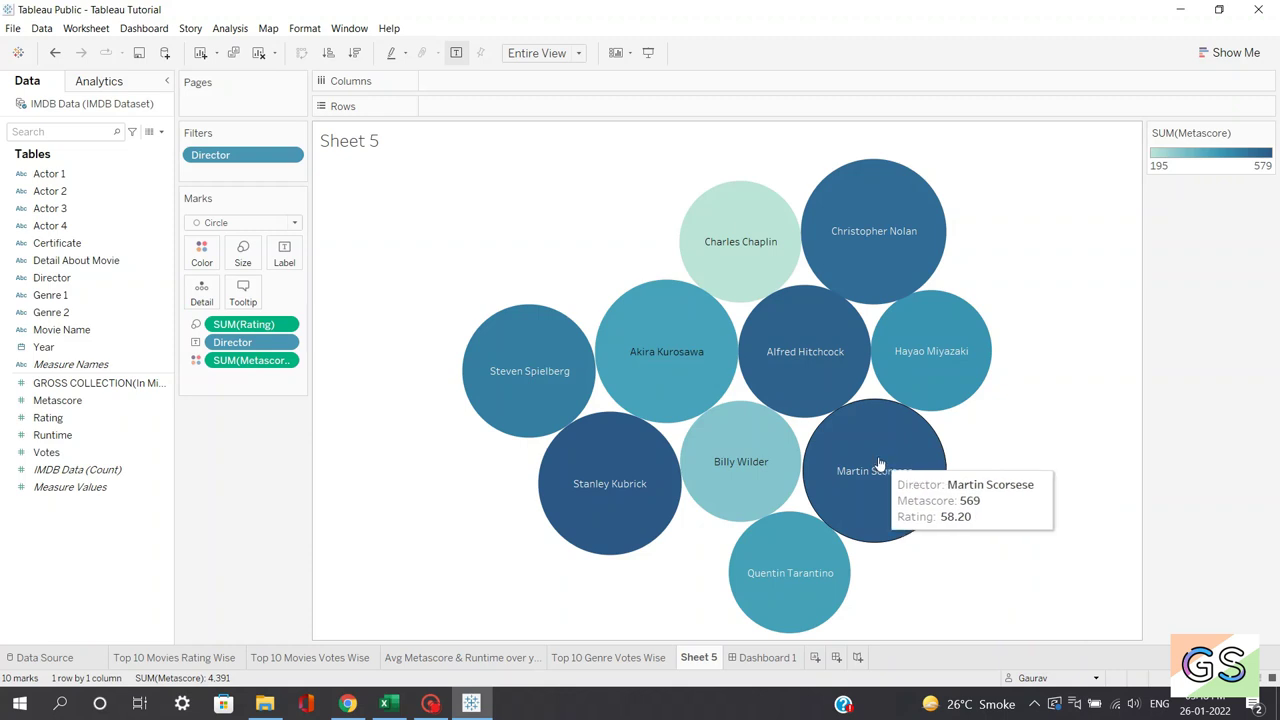
mouse_move(776, 256)
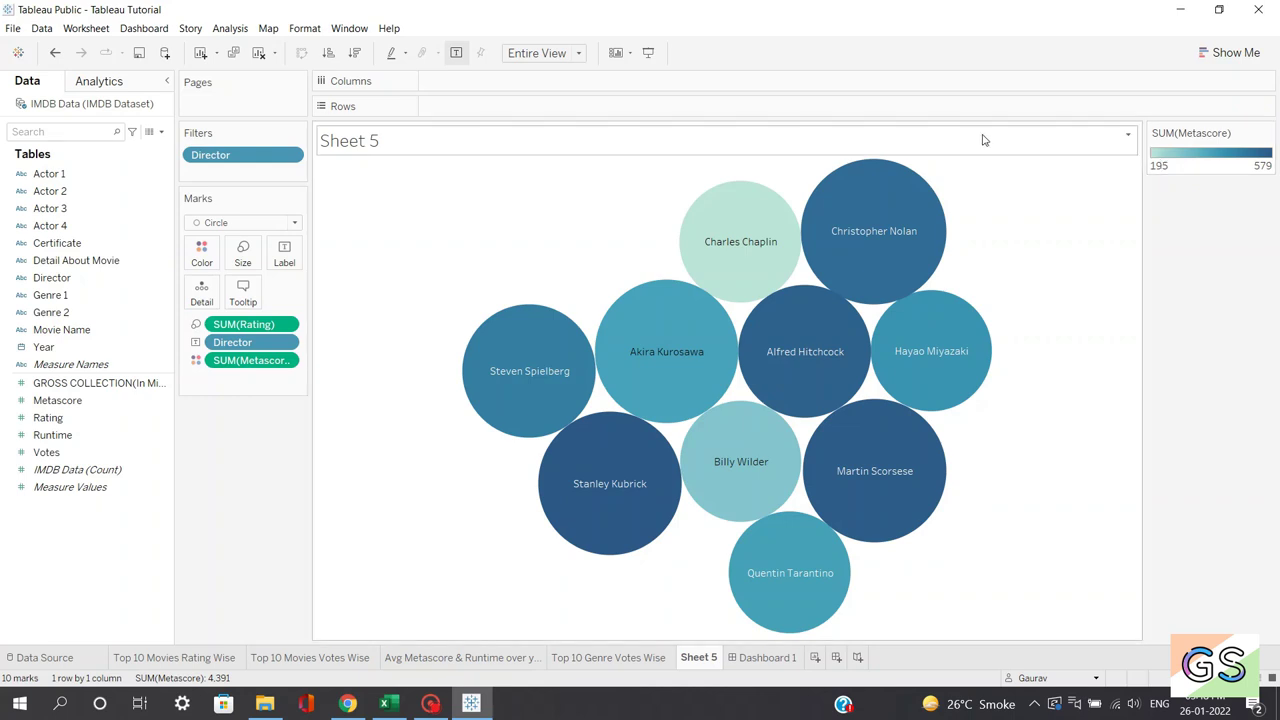
mouse_move(700, 248)
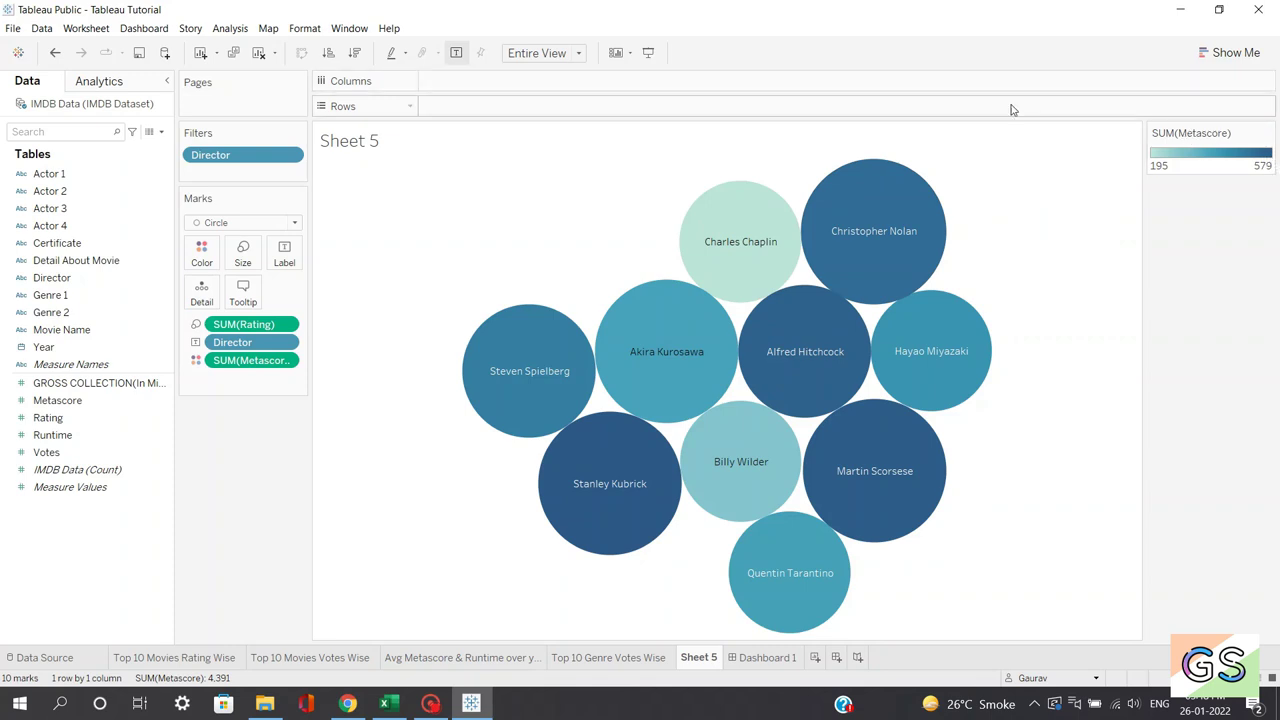
mouse_move(893, 226)
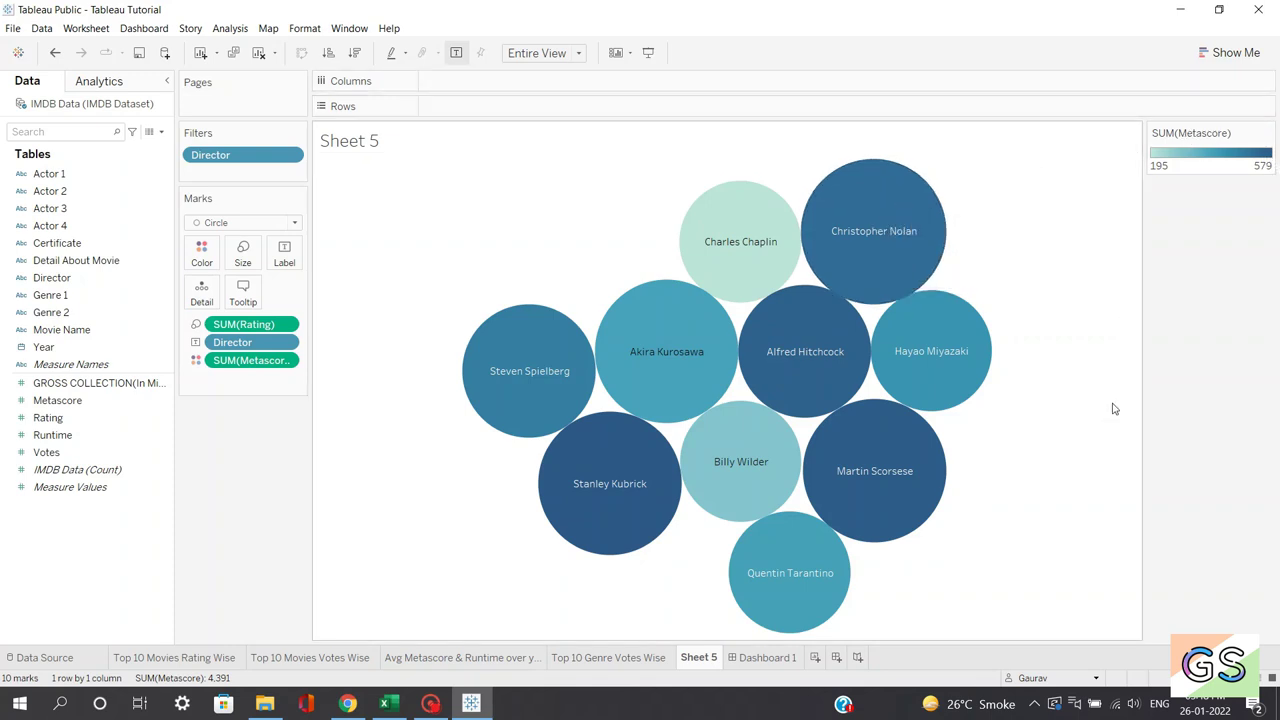
Rename Sheet 5 as "Top 10 Director based on Rating & Metascore".
double_click(700, 657)
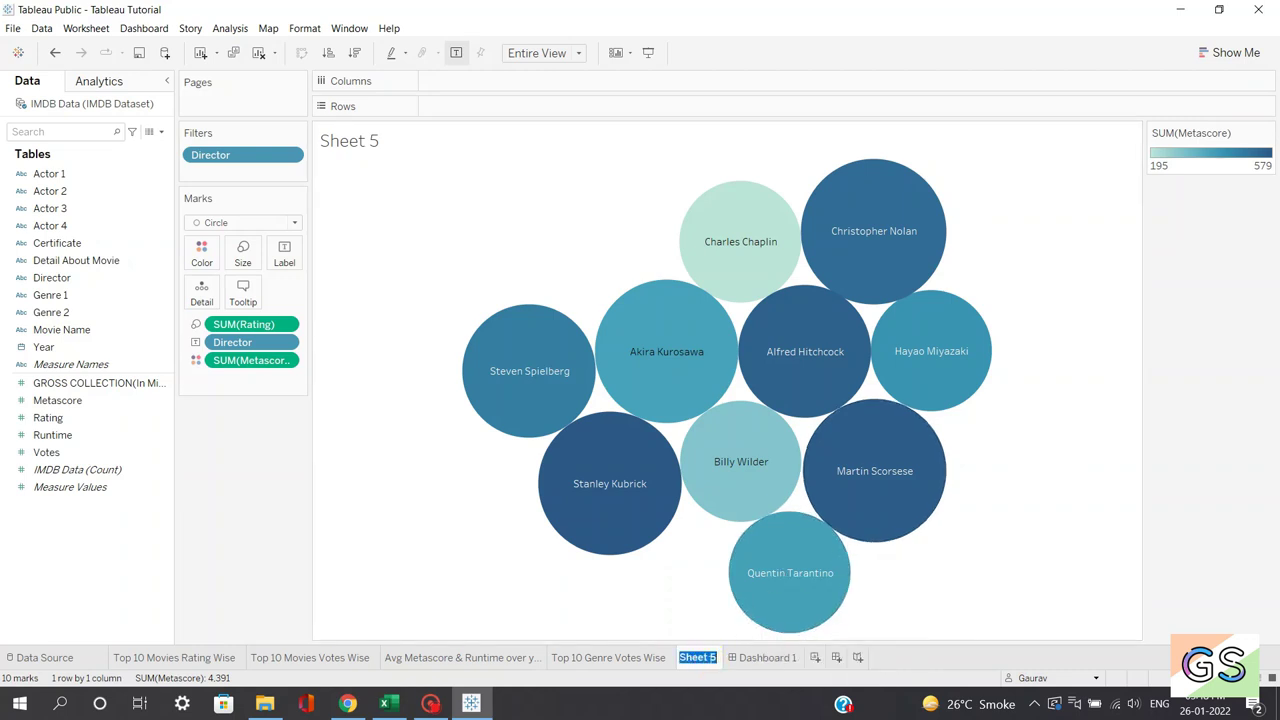
type("Top 10 Director")
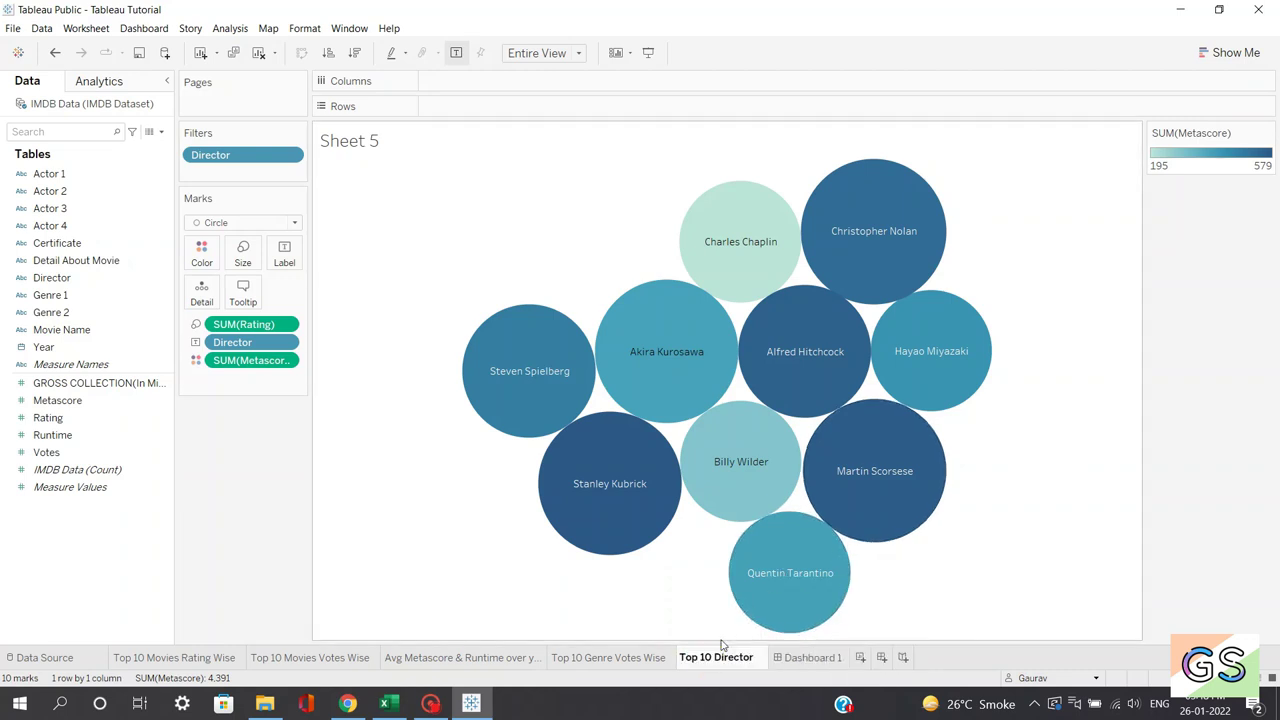
type("based on")
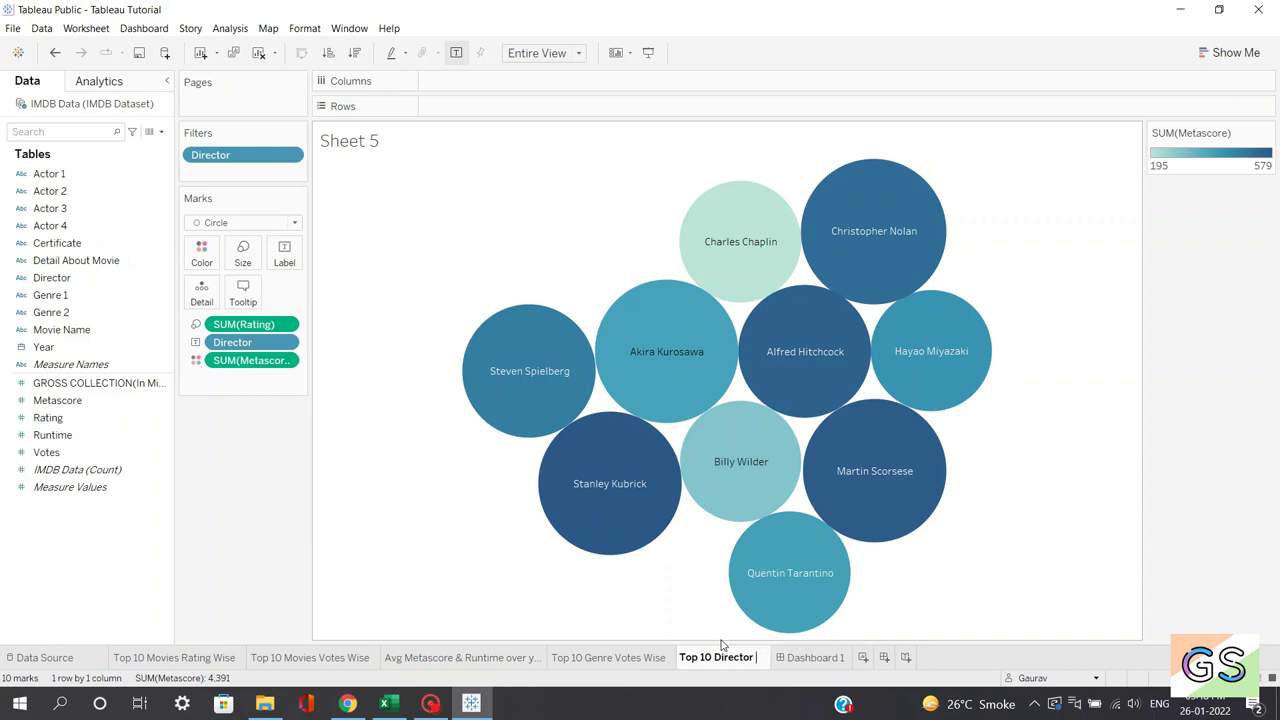
type(" Rating")
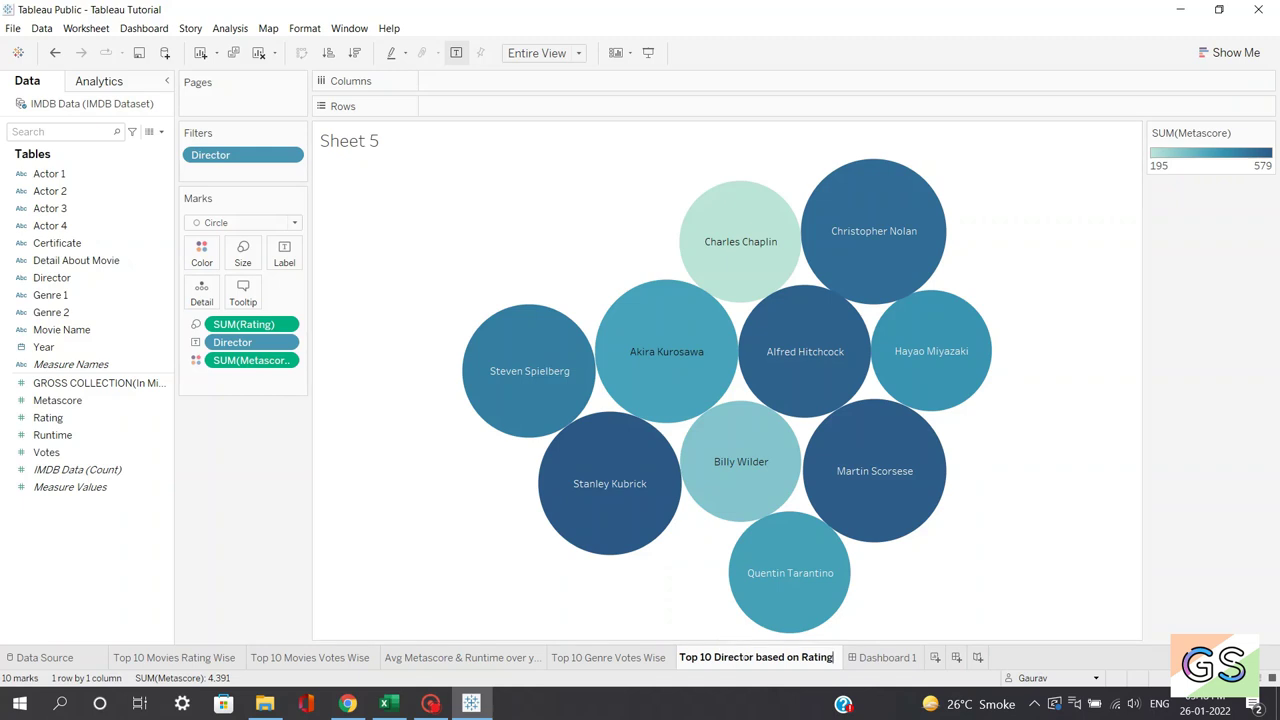
type(" & Metas")
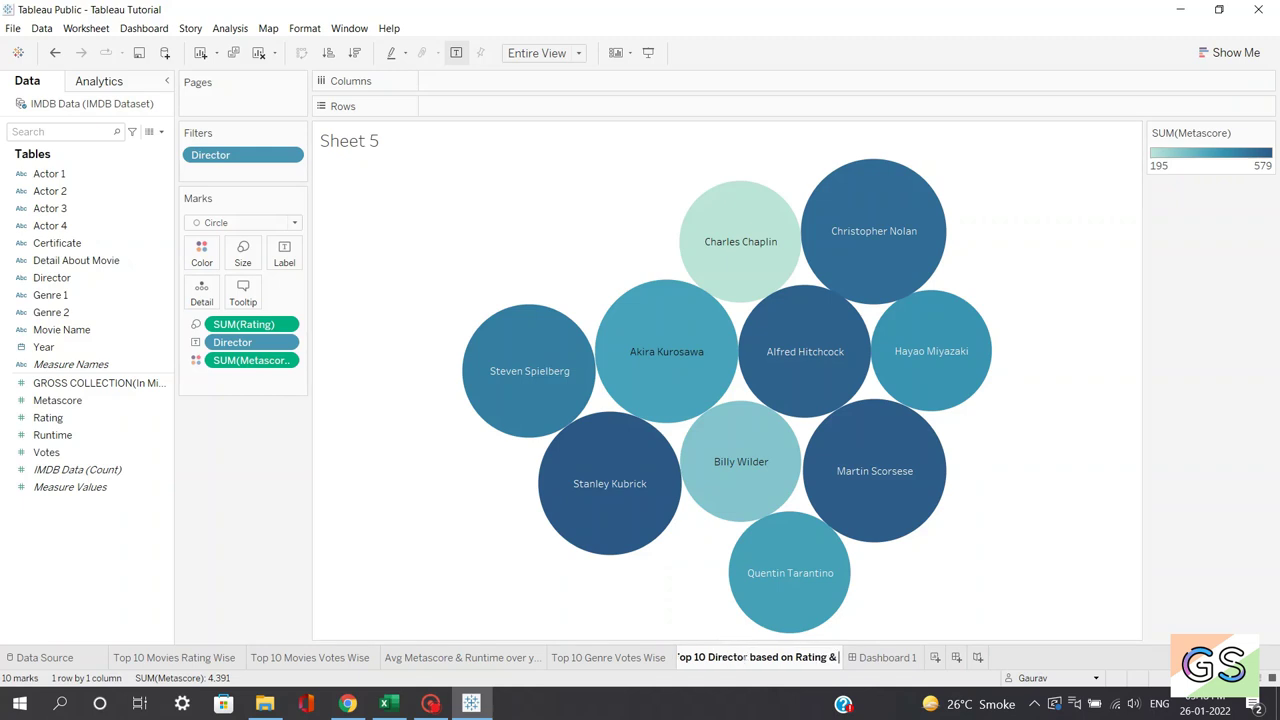
type("core")
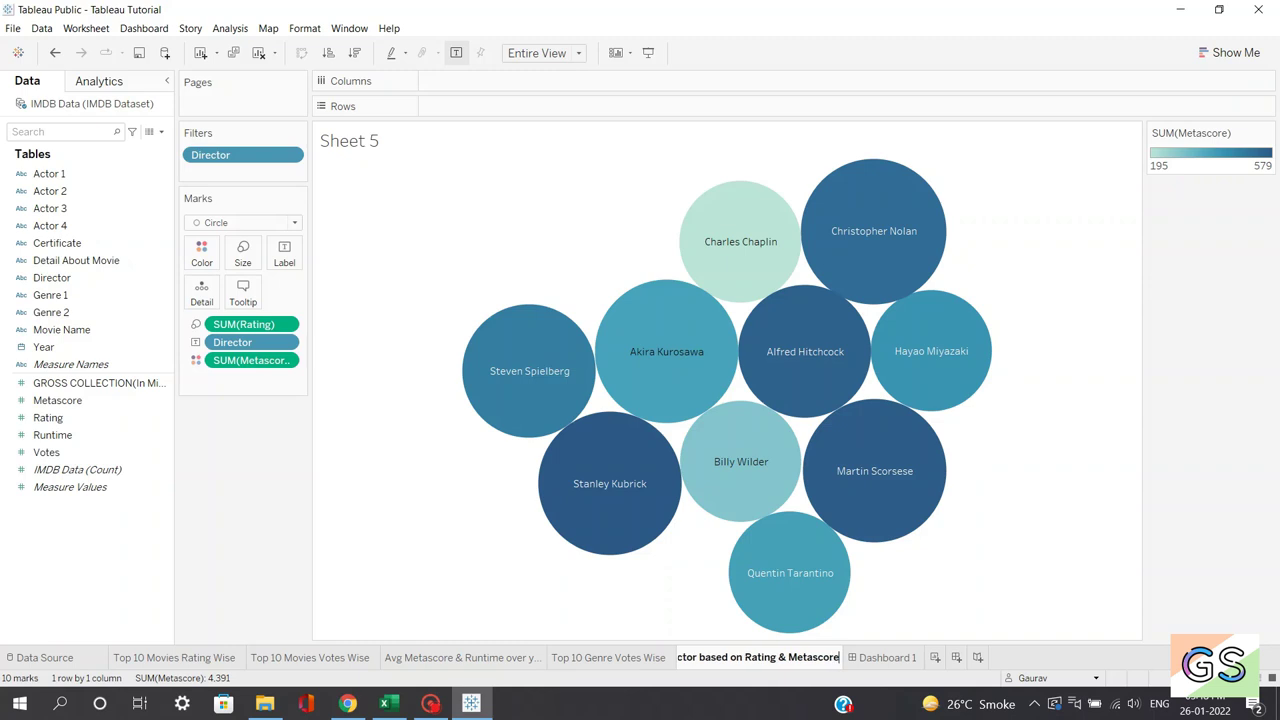
key("Return")
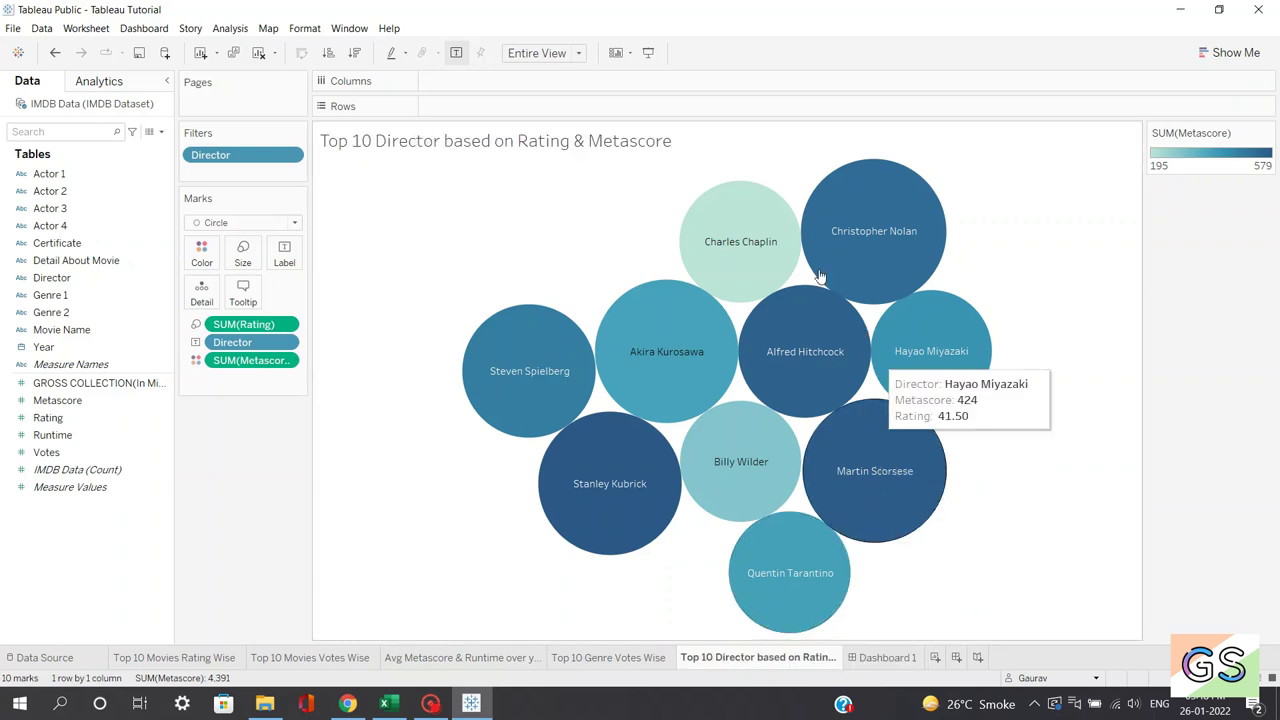
Center the title of the director bubble chart and apply the change.
double_click(513, 143)
left_click_drag(560, 289, 470, 281)
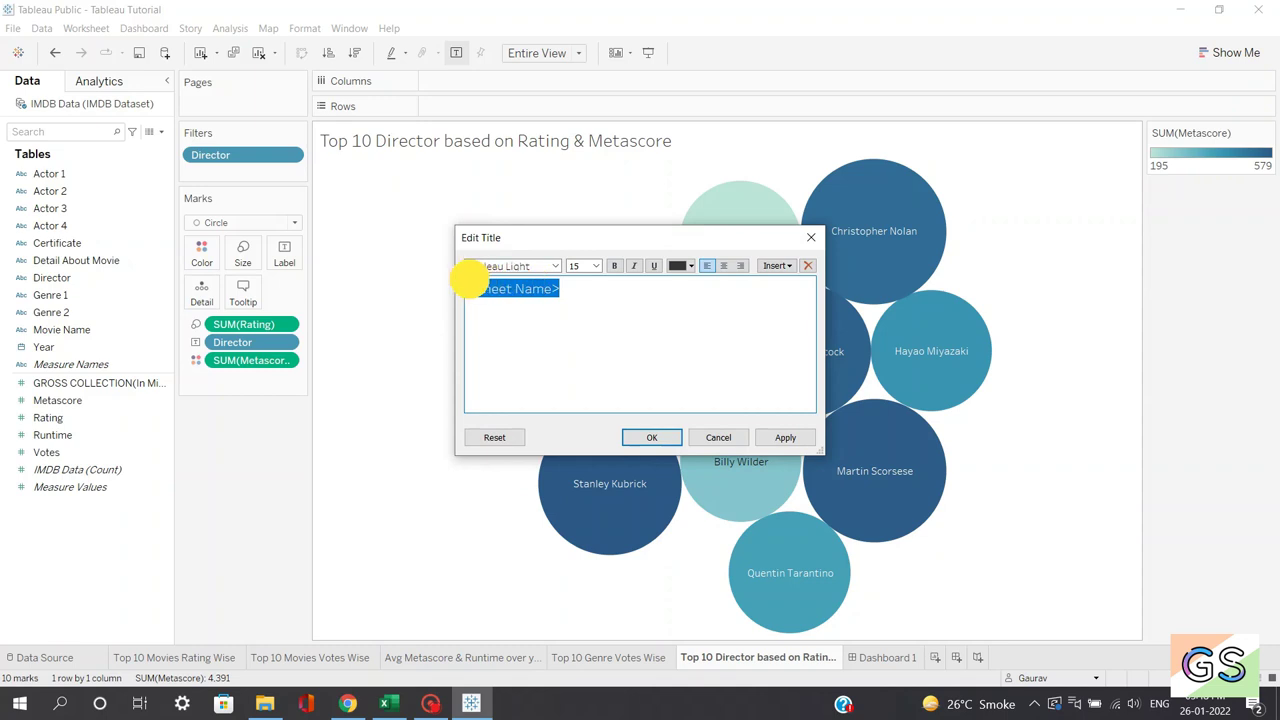
left_click(723, 265)
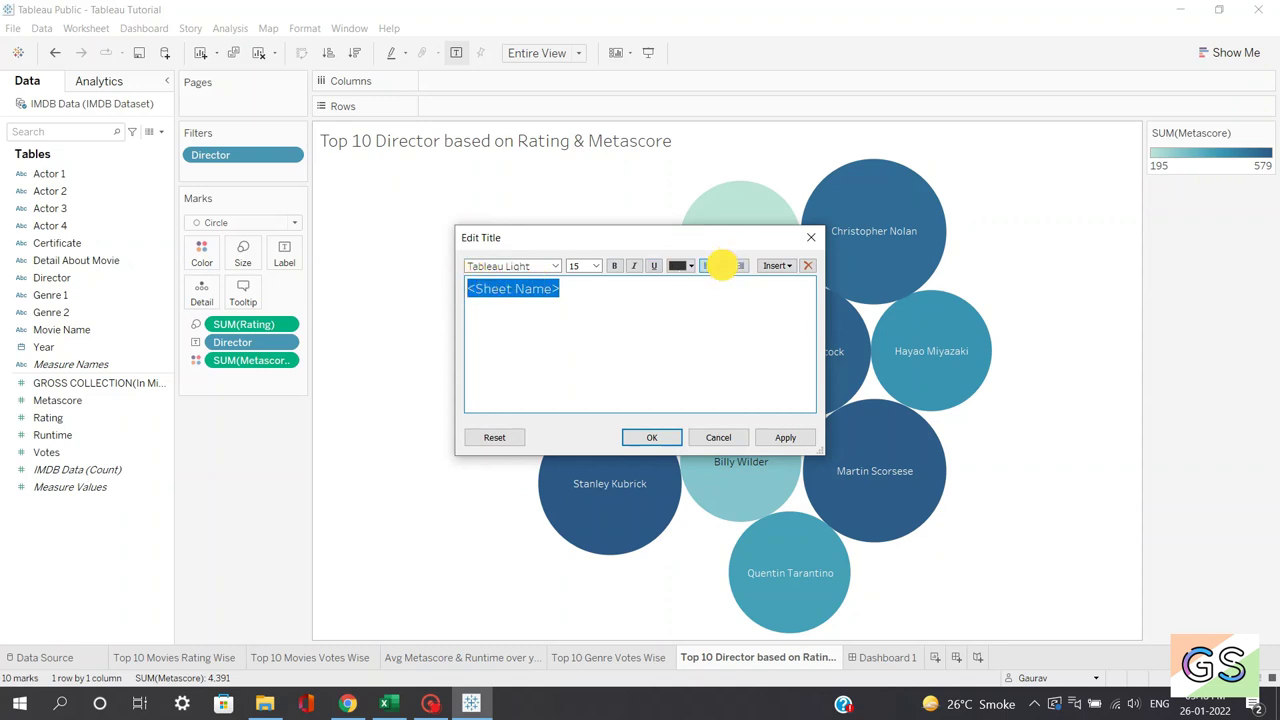
left_click(764, 440)
left_click(652, 437)
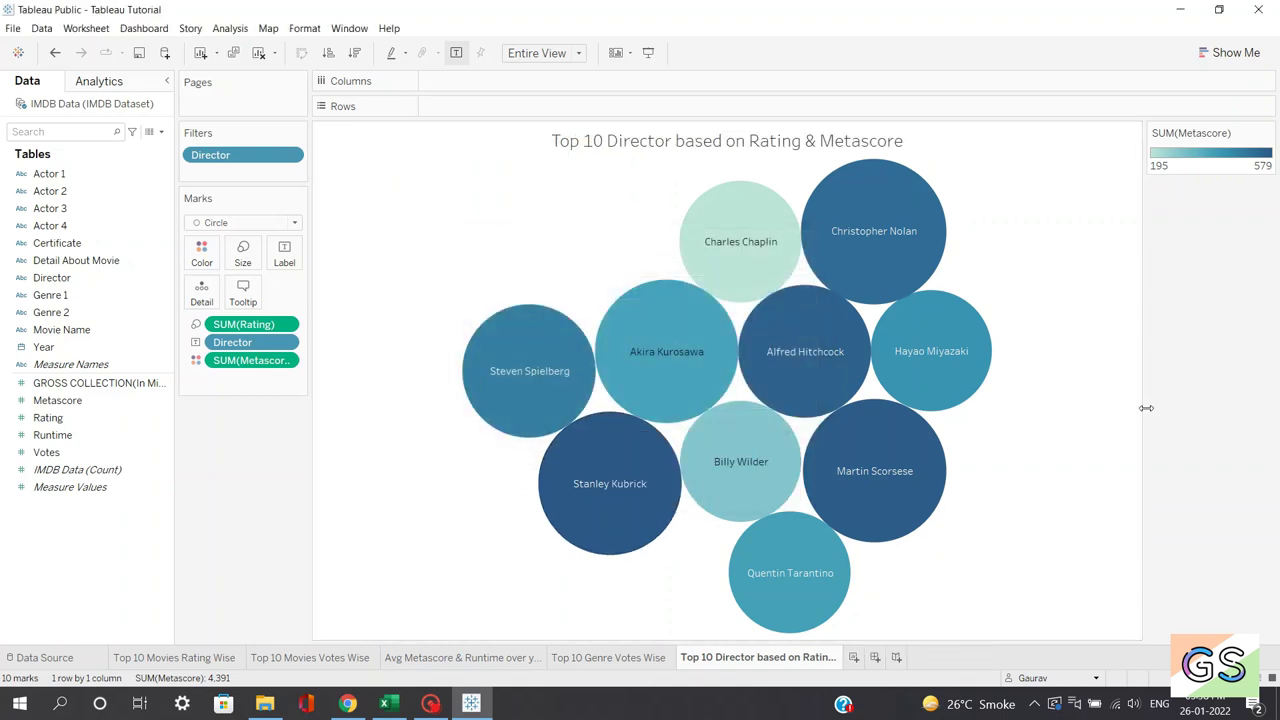
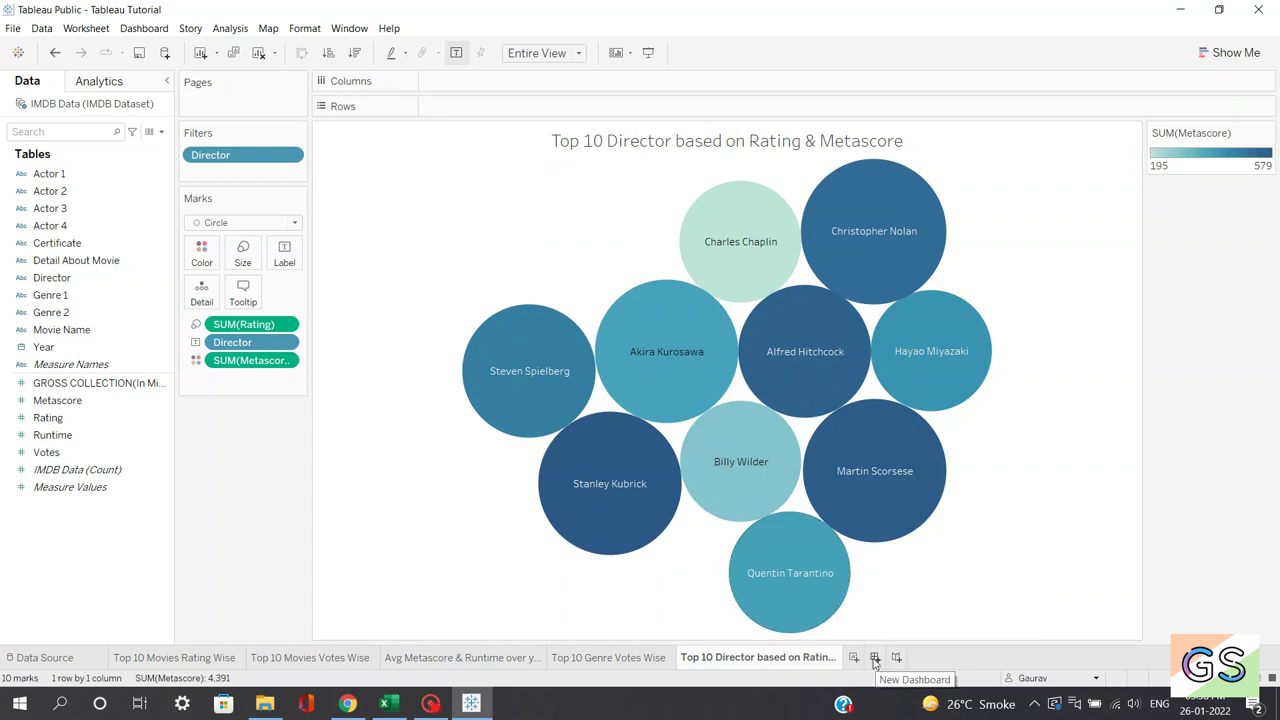
Create a new dashboard and set its size to Automatic instead of a fixed range.
left_click(874, 658)
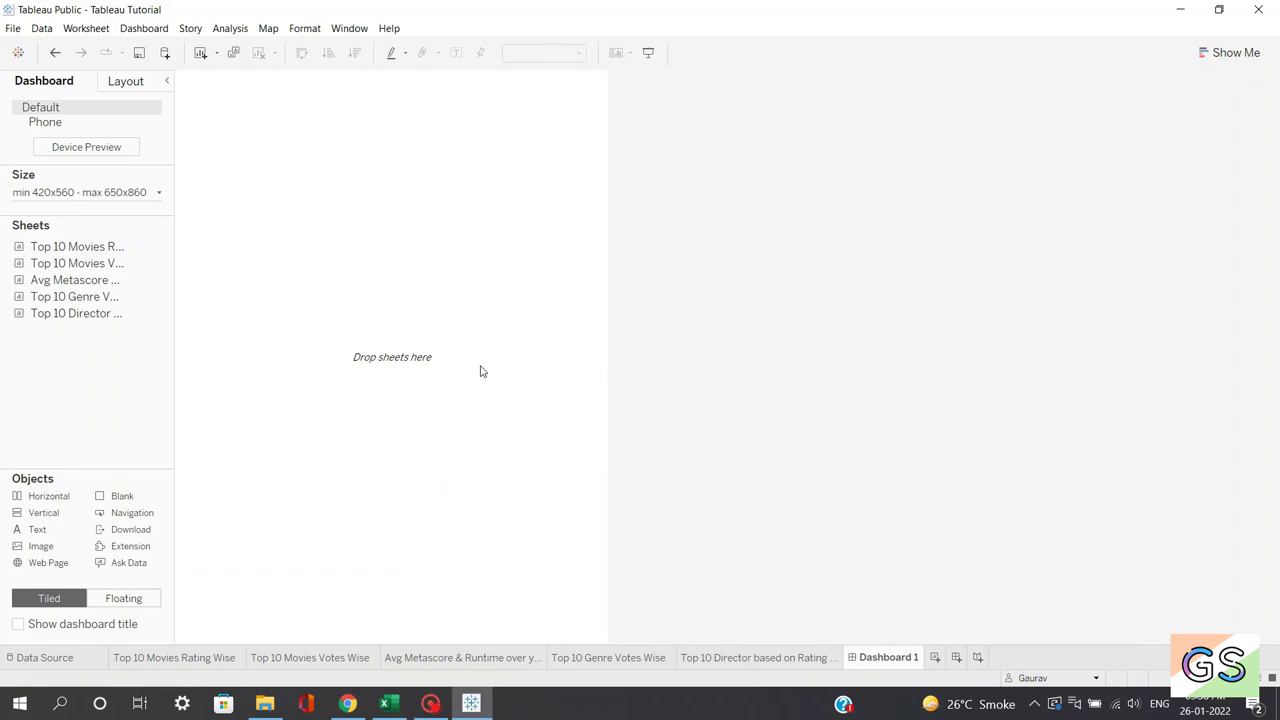
left_click(56, 196)
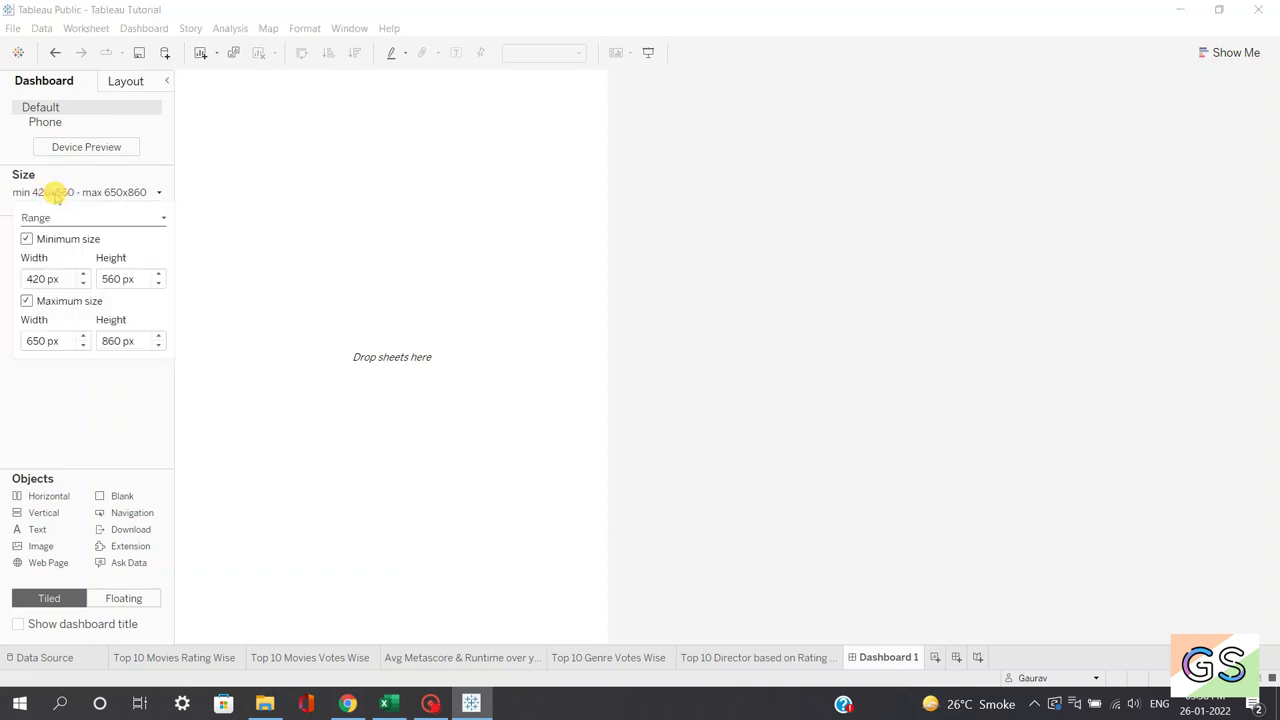
left_click(89, 222)
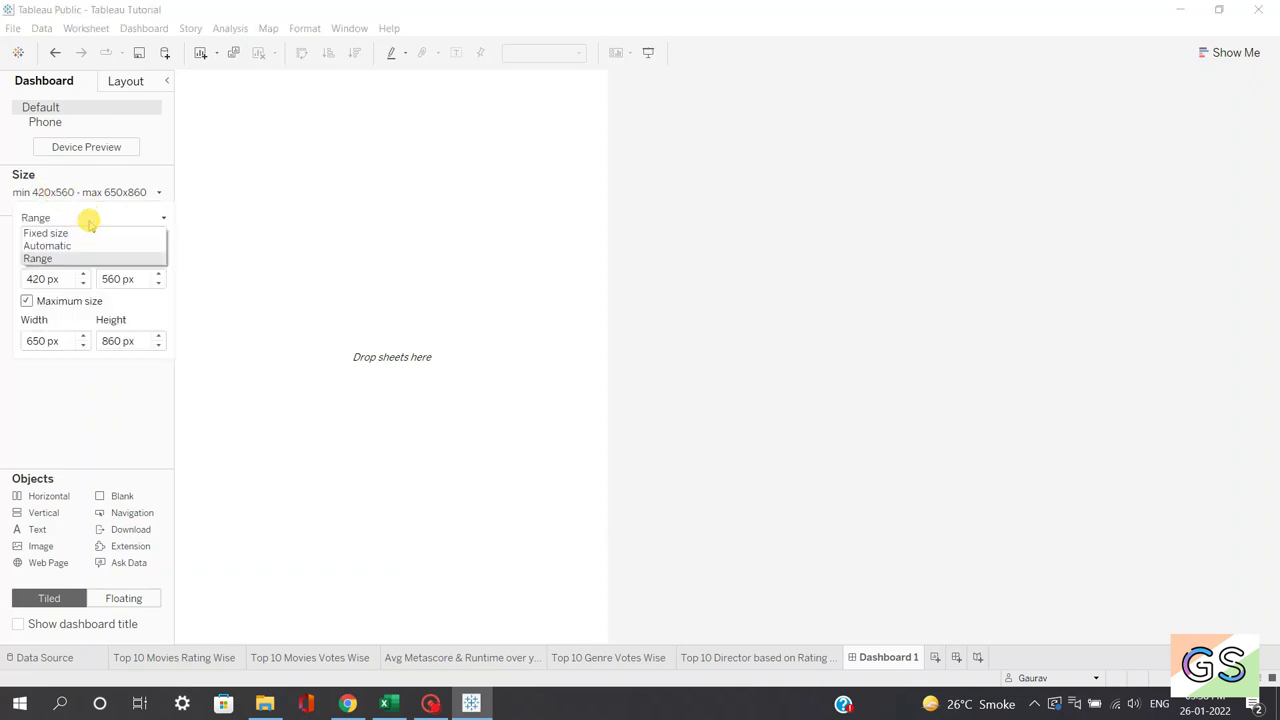
left_click(87, 247)
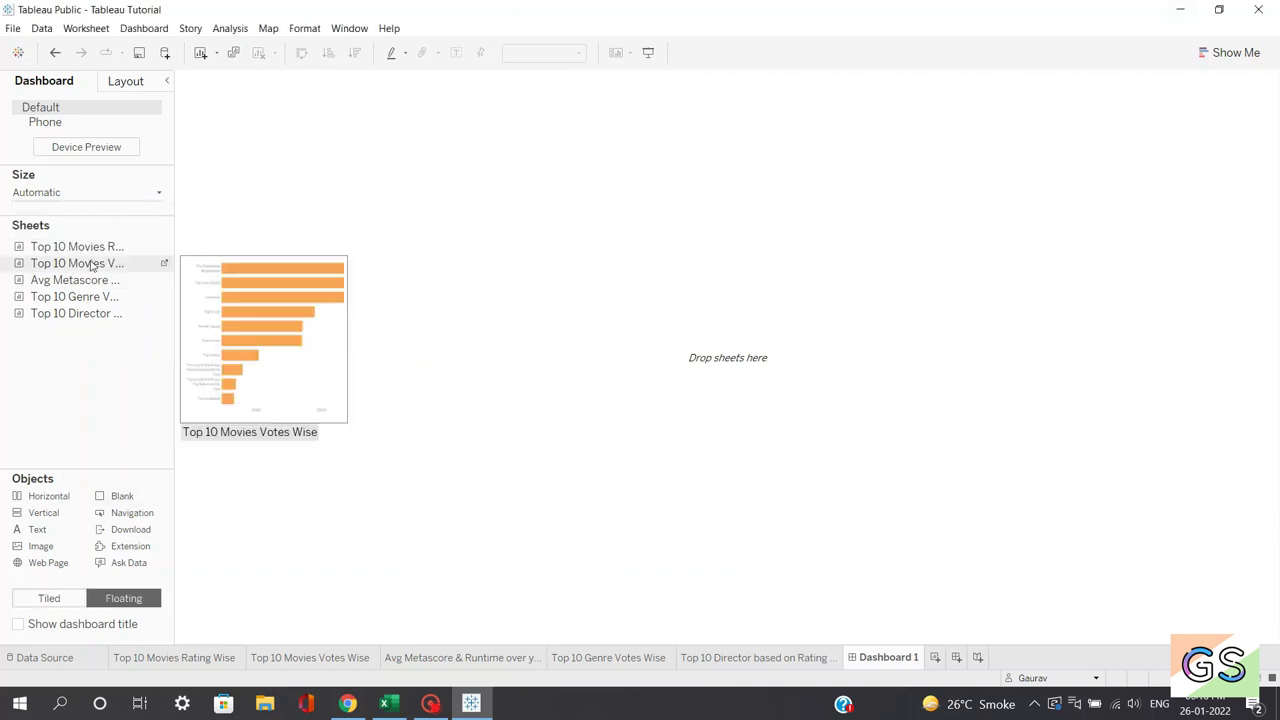
mouse_move(140, 267)
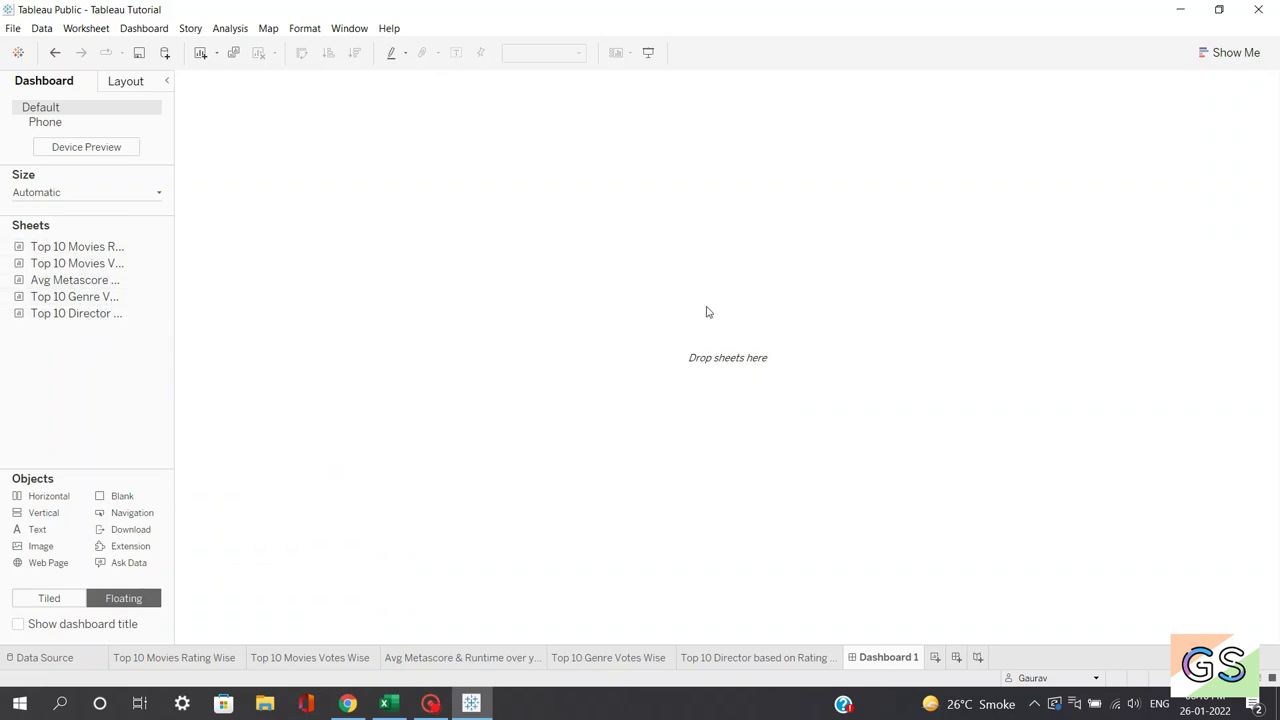
Add the Top 10 Movies Rating Wise sheet as a floating chart in the dashboard's upper-left corner and enlarge it.
left_click(58, 597)
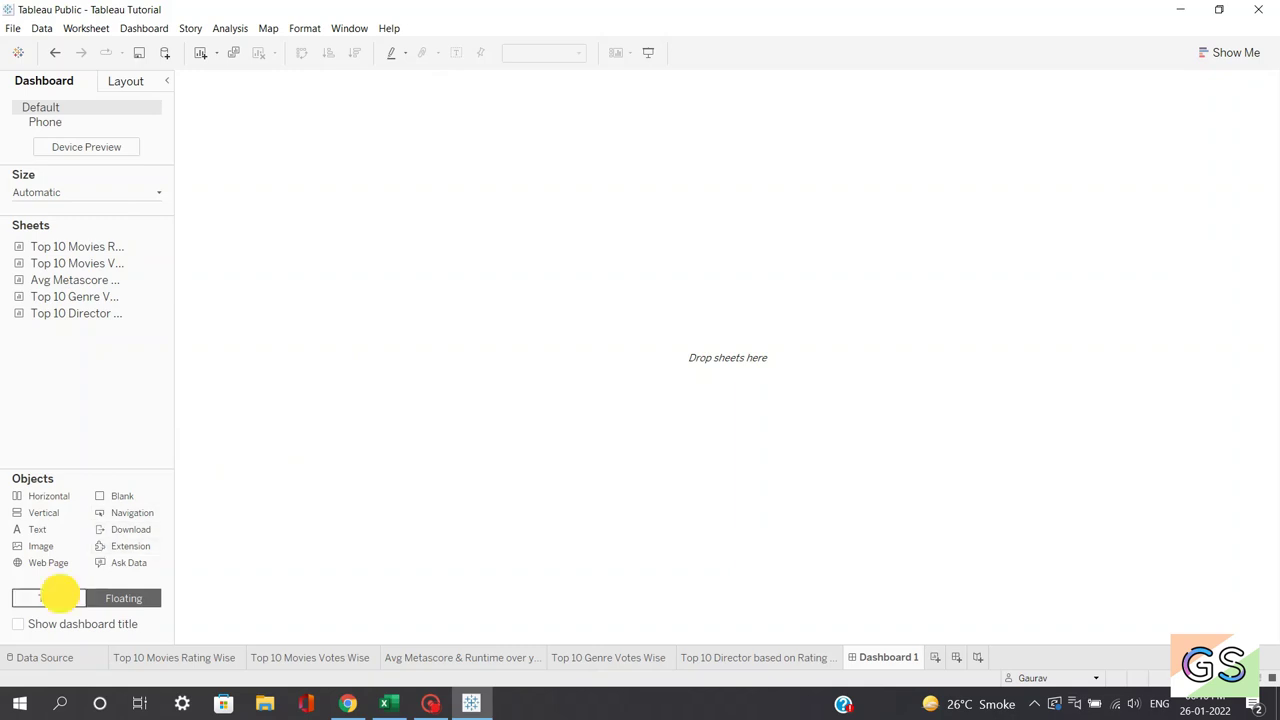
left_click(114, 598)
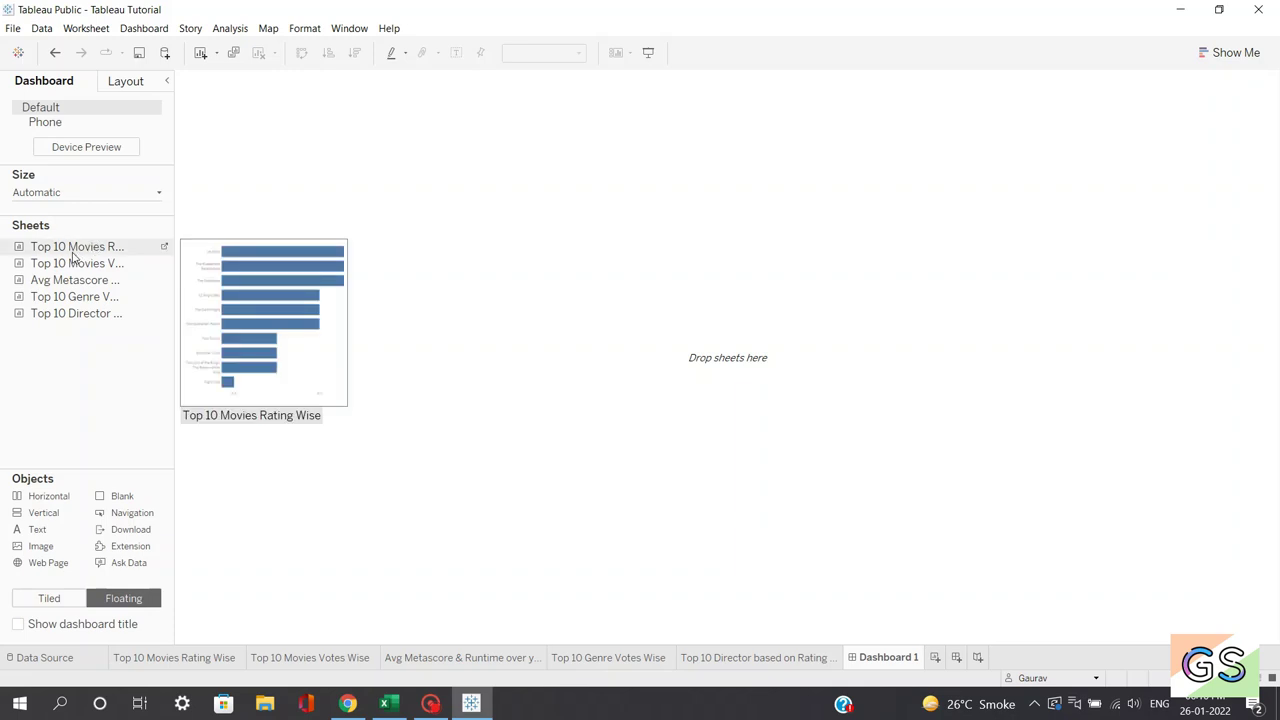
left_click_drag(72, 253, 186, 92)
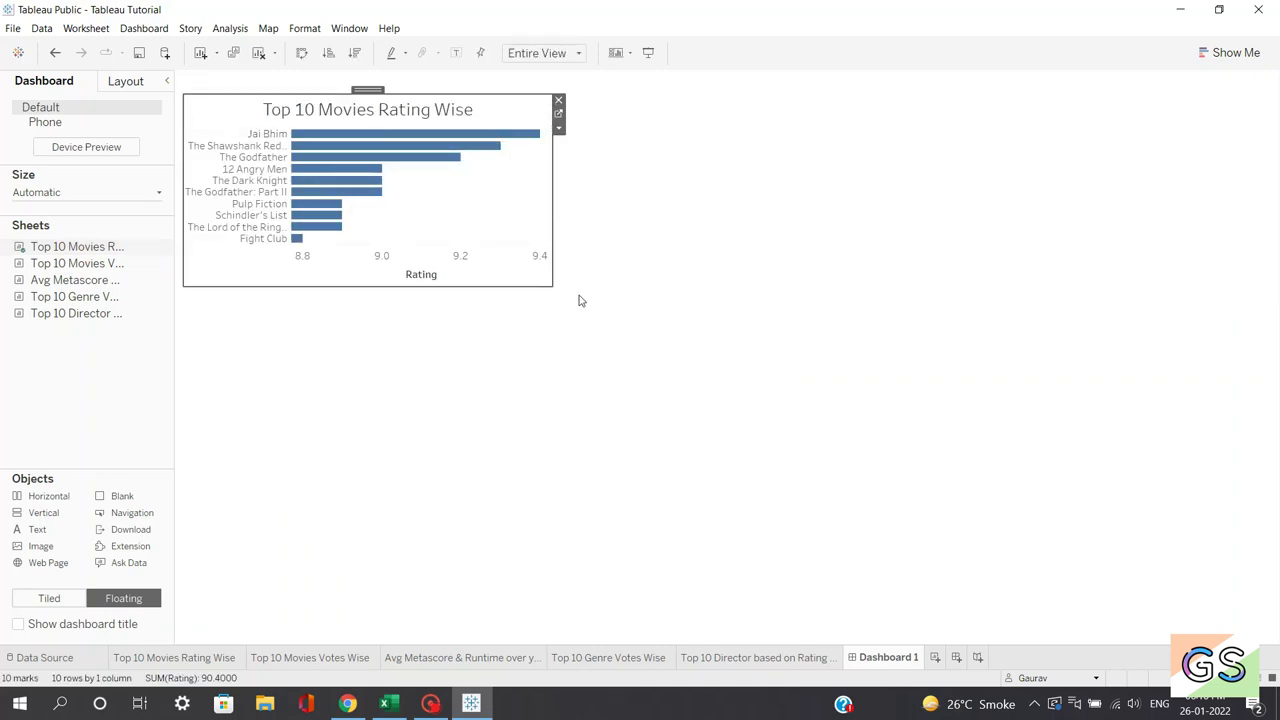
left_click_drag(549, 286, 690, 346)
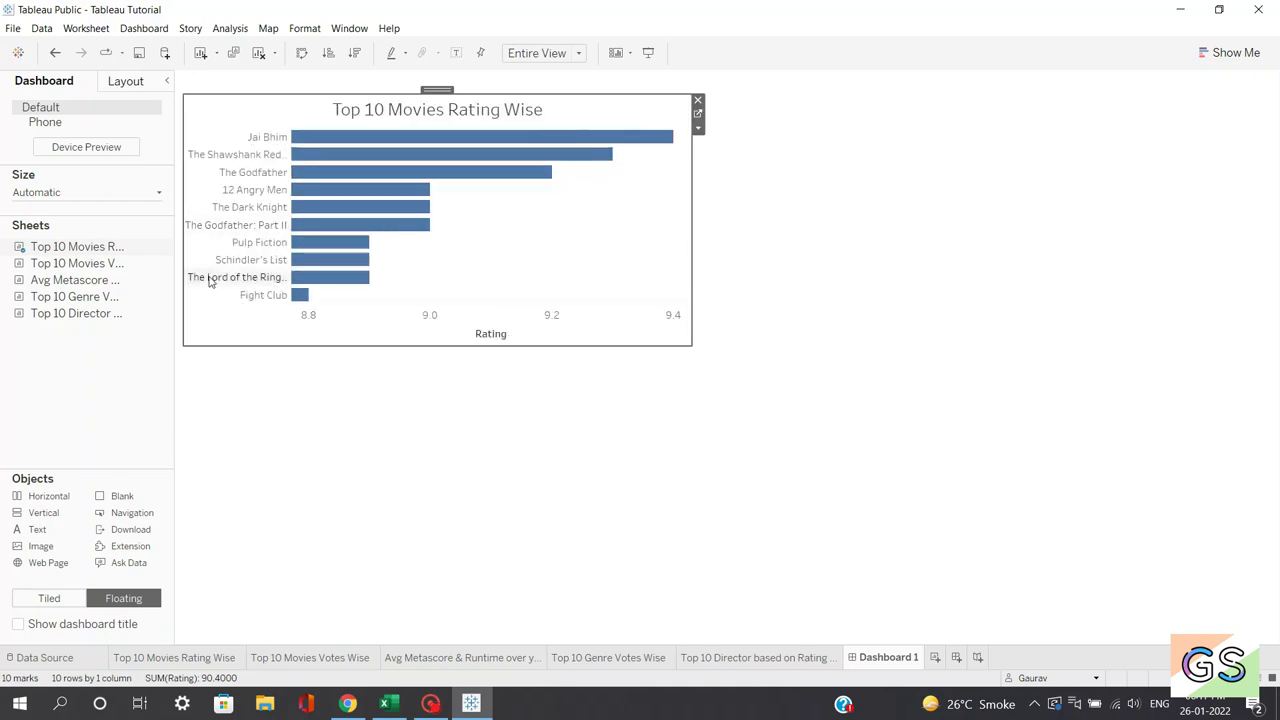
Add the Top 10 Movies Votes Wise sheet as a floating chart to the right of the ratings chart and enlarge it.
left_click_drag(76, 263, 736, 138)
left_click_drag(741, 306, 868, 252)
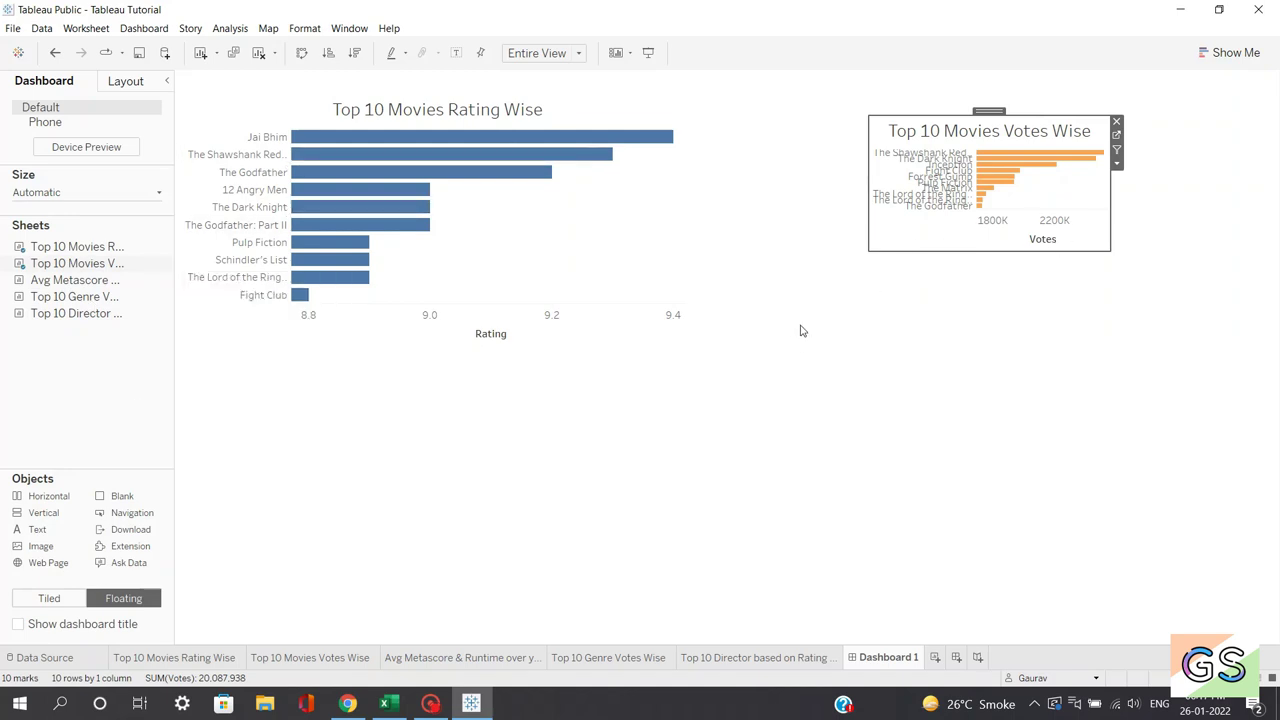
left_click_drag(866, 251, 731, 360)
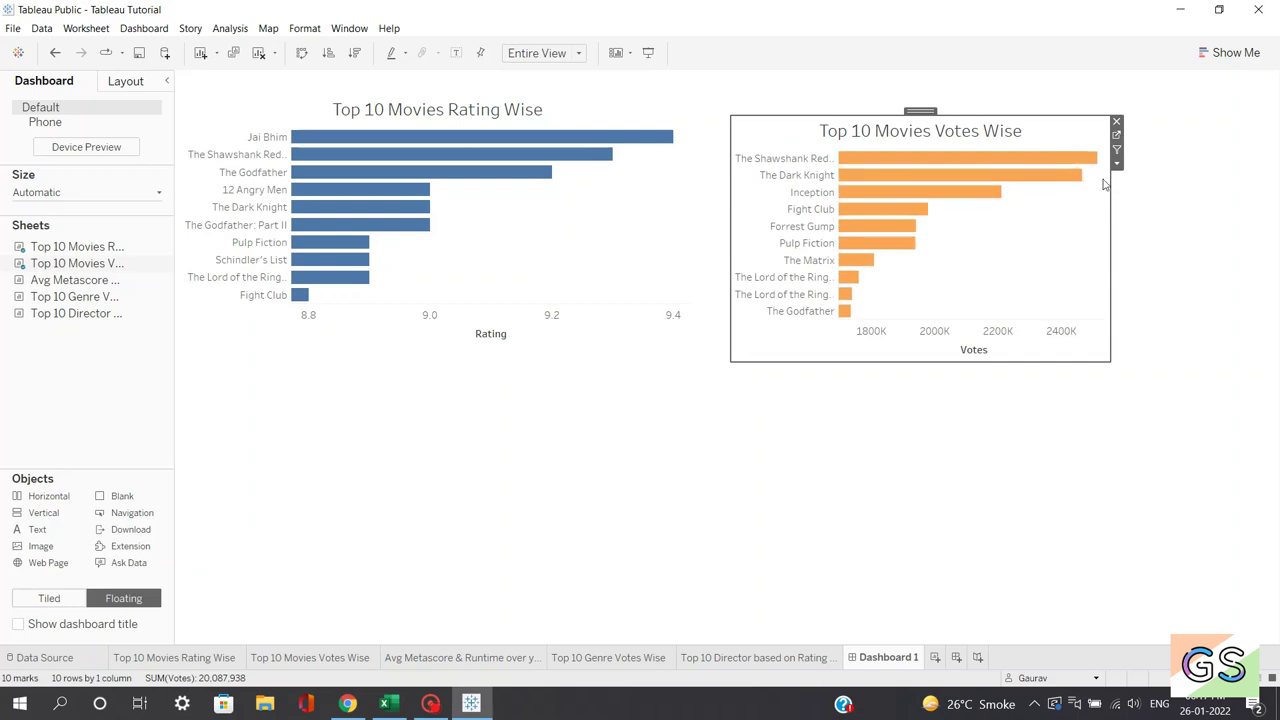
Remove both floating charts from the dashboard and switch object placement to Tiled.
left_click(1116, 121)
left_click(632, 189)
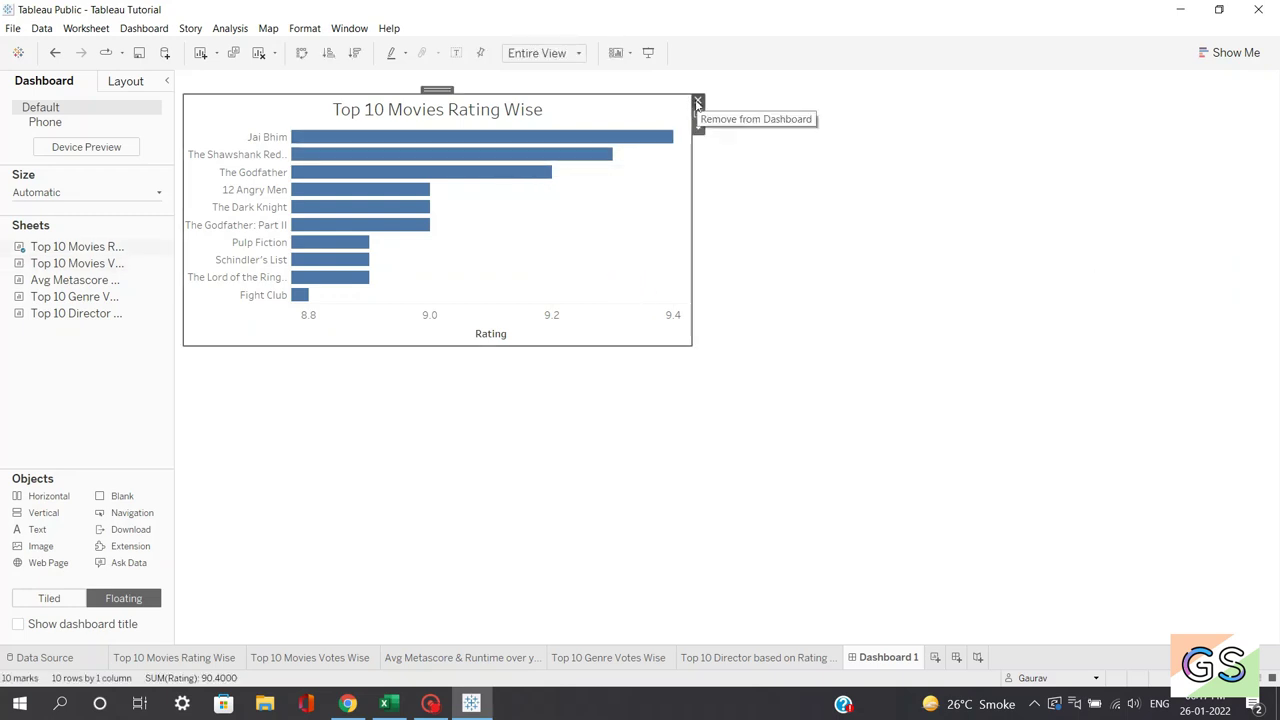
left_click(697, 100)
left_click(40, 598)
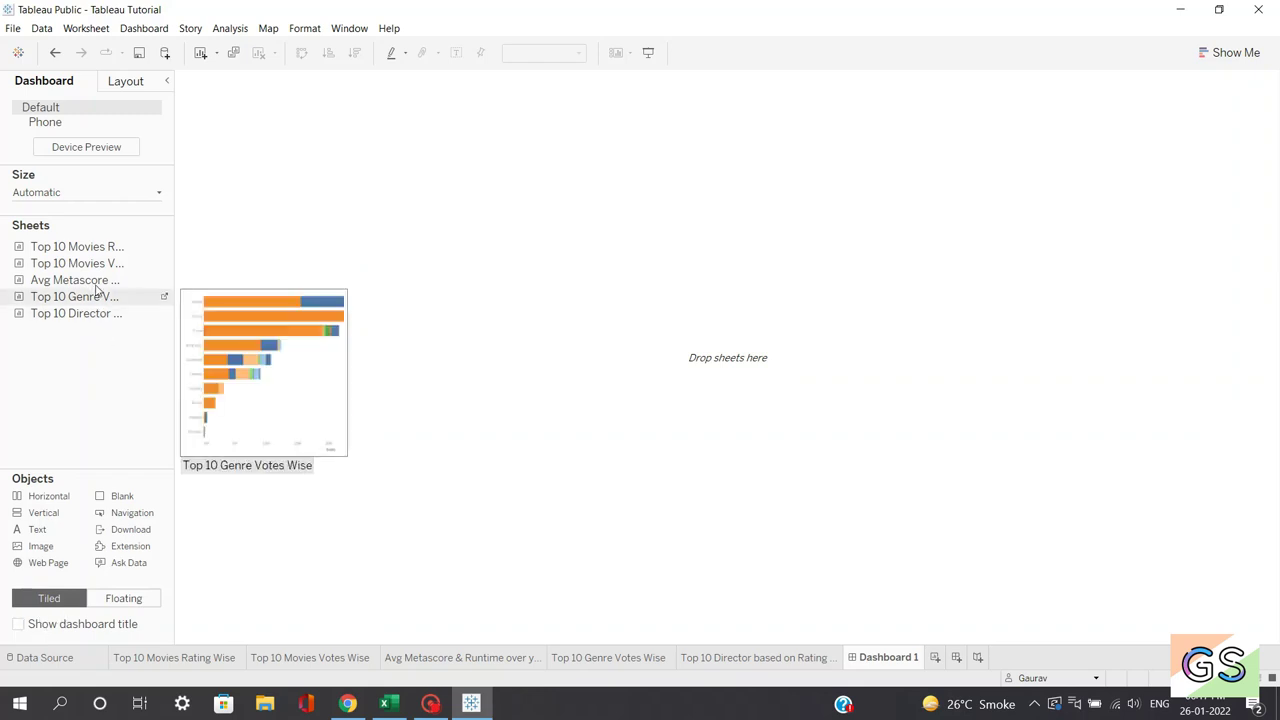
Try tiling Top 10 Movies Rating Wise and Top 10 Movies Votes Wise side by side, and undo both placements.
mouse_move(86, 248)
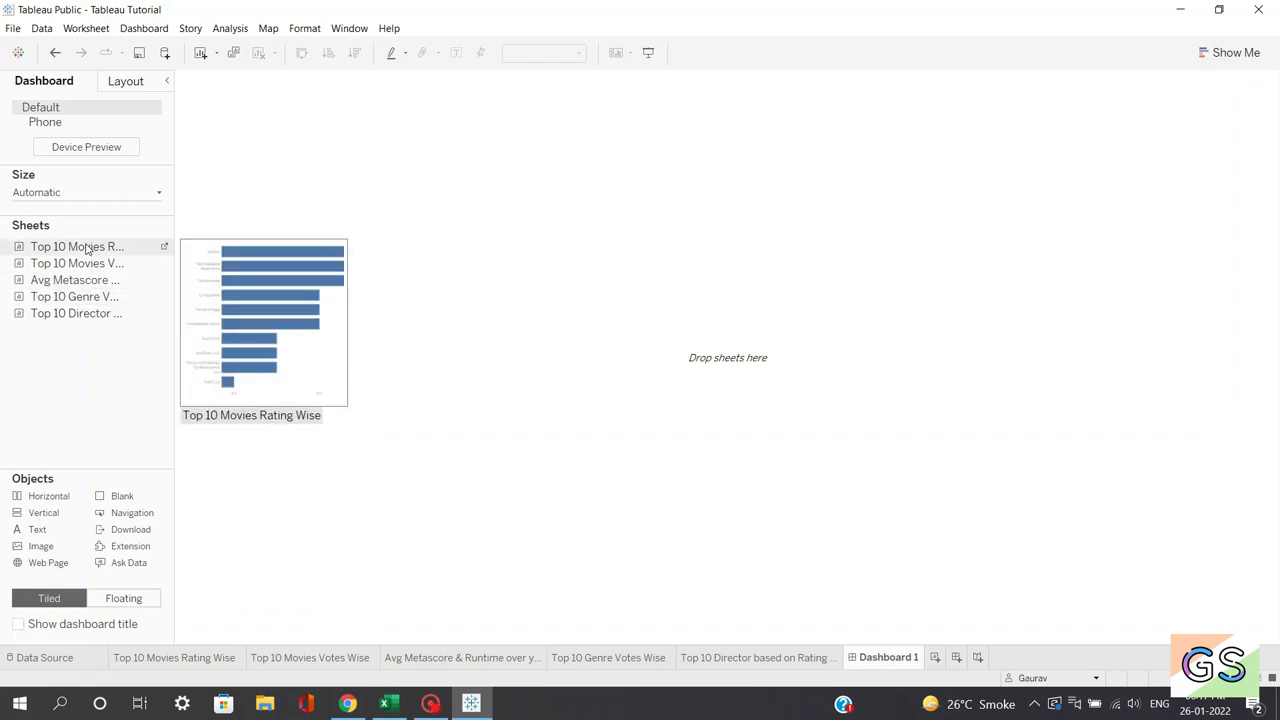
mouse_move(76, 249)
left_mouse_down()
mouse_move(149, 209)
mouse_move(460, 186)
mouse_move(784, 229)
mouse_move(634, 157)
mouse_move(351, 194)
mouse_move(894, 600)
mouse_move(958, 221)
mouse_move(757, 303)
mouse_move(689, 379)
left_mouse_up()
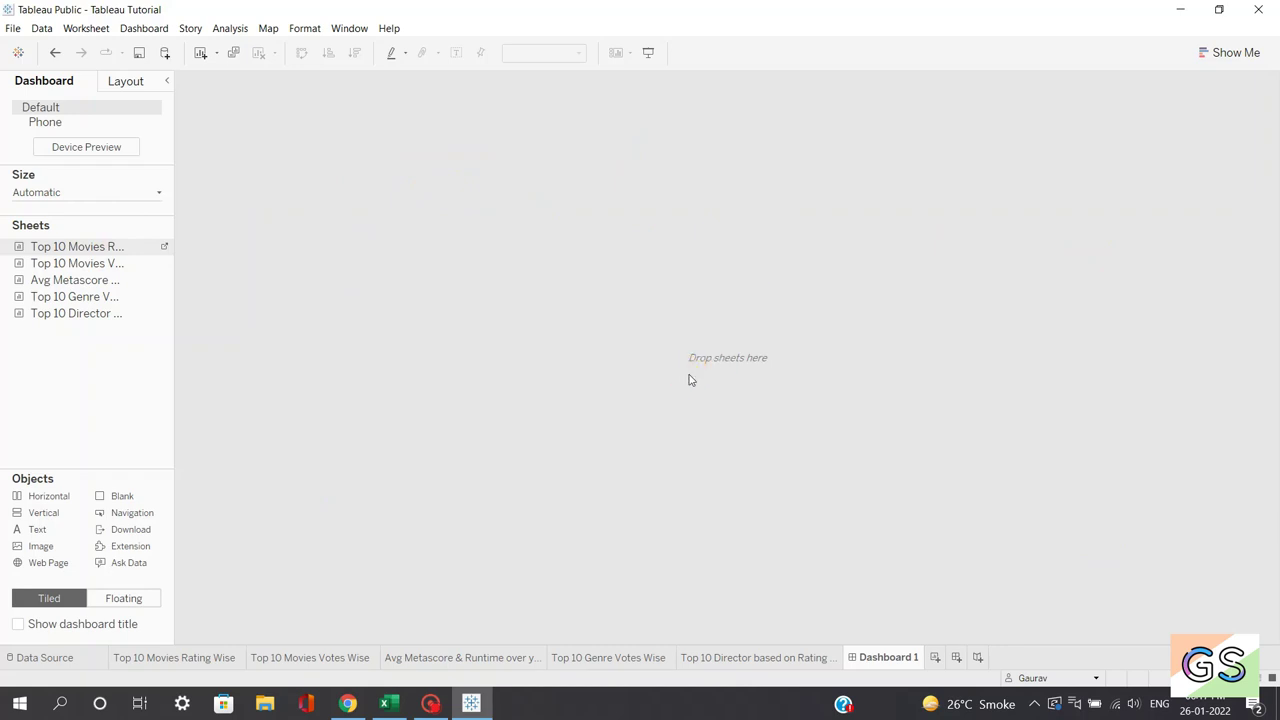
left_click_drag(57, 264, 62, 275)
mouse_move(63, 272)
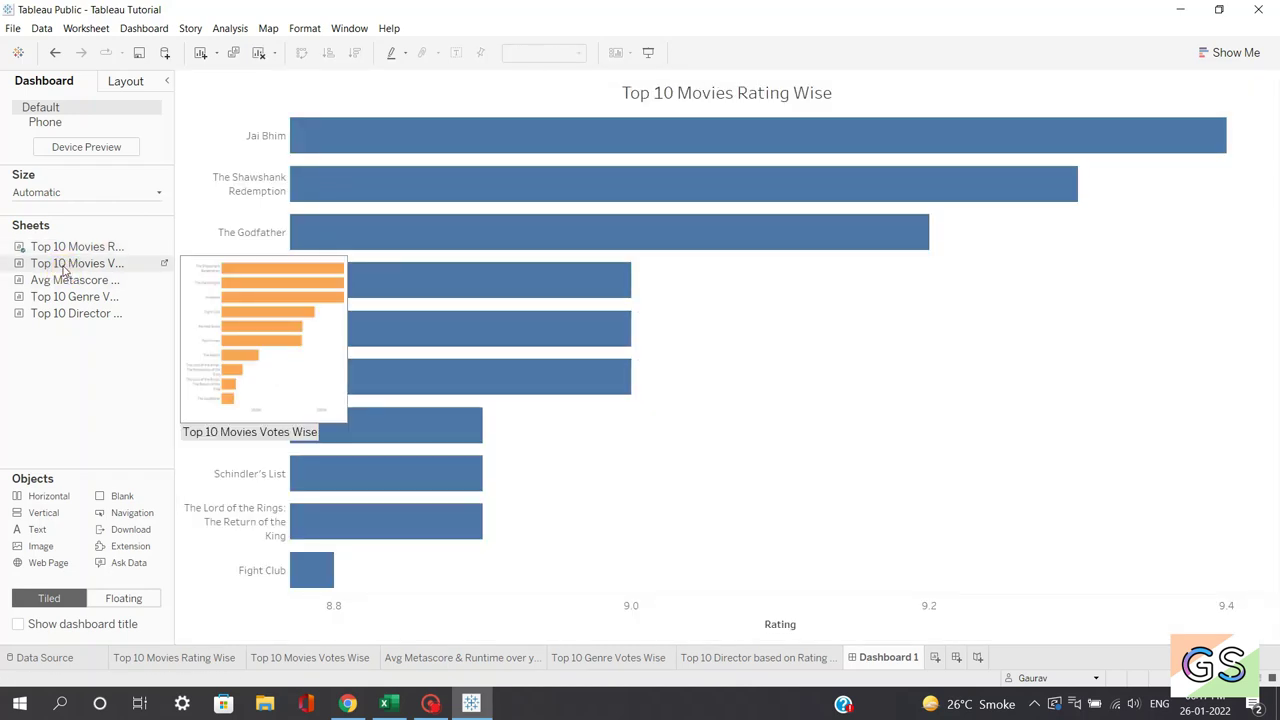
left_click_drag(63, 270, 838, 332)
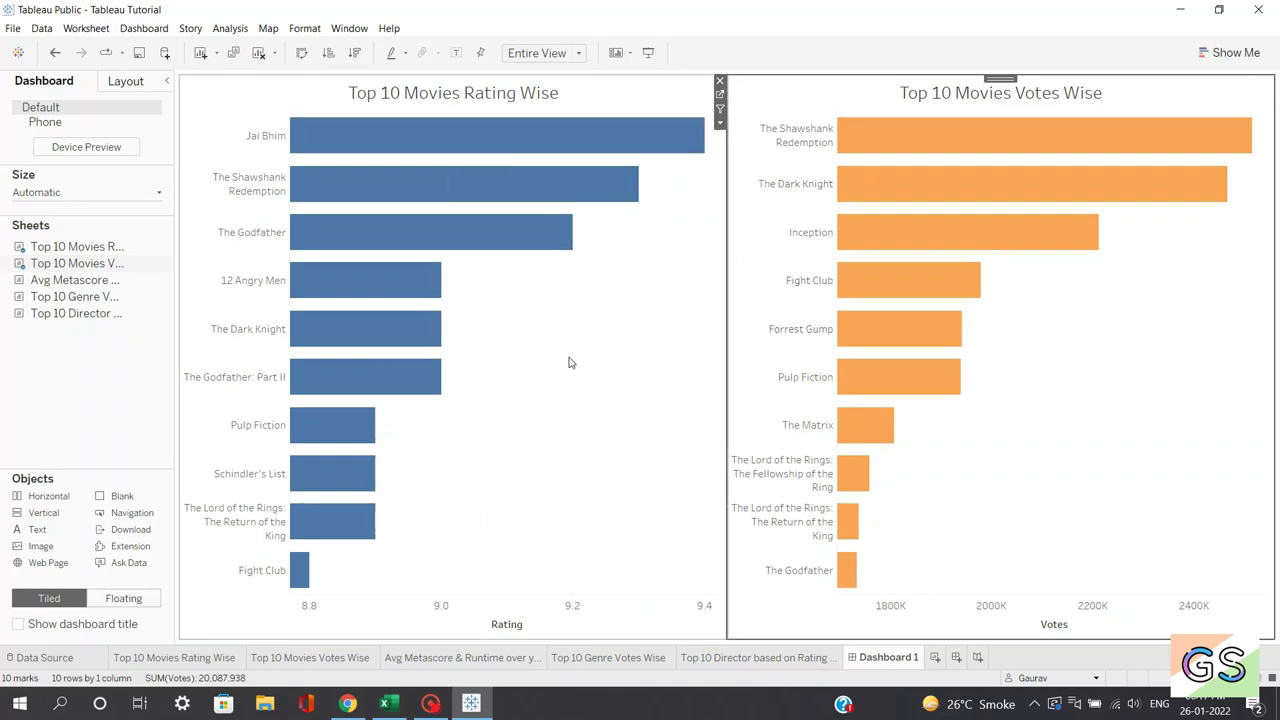
key("alt+shift+BackSpace")
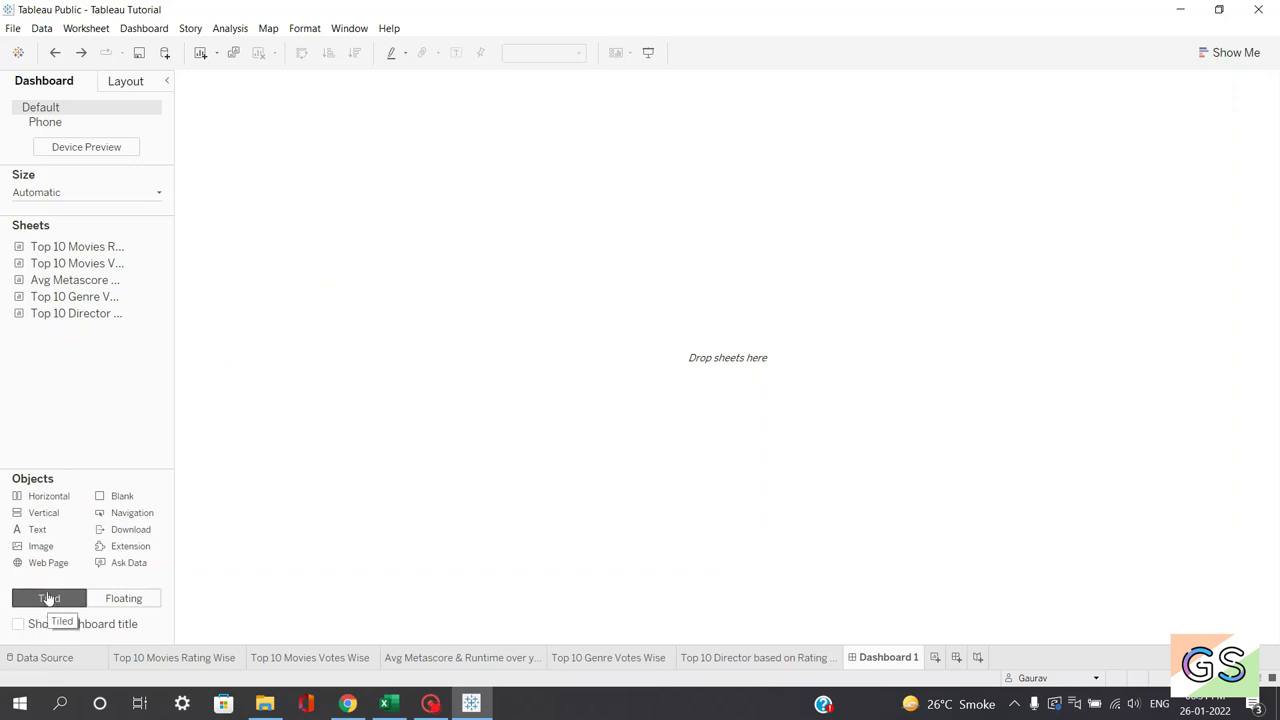
Tile Top 10 Movies Rating Wise on the empty dashboard and place Top 10 Movies Votes Wise in a row below it.
mouse_move(58, 252)
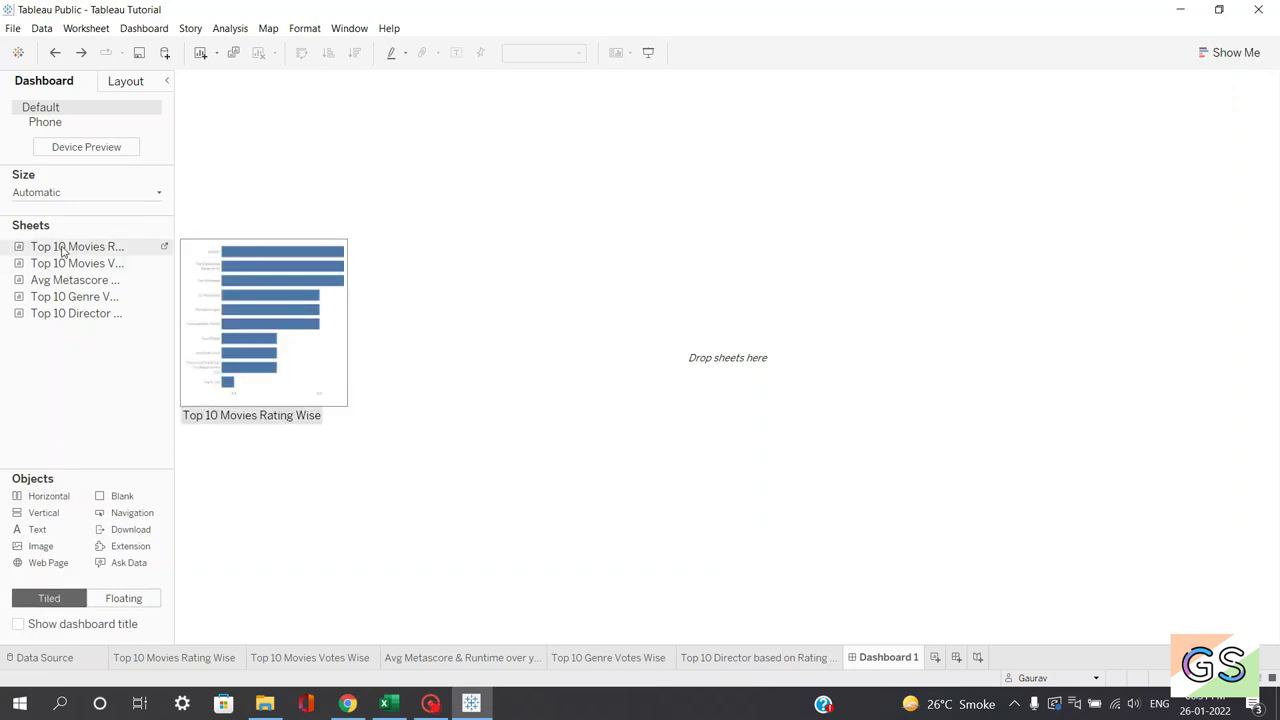
left_click_drag(62, 252, 508, 274)
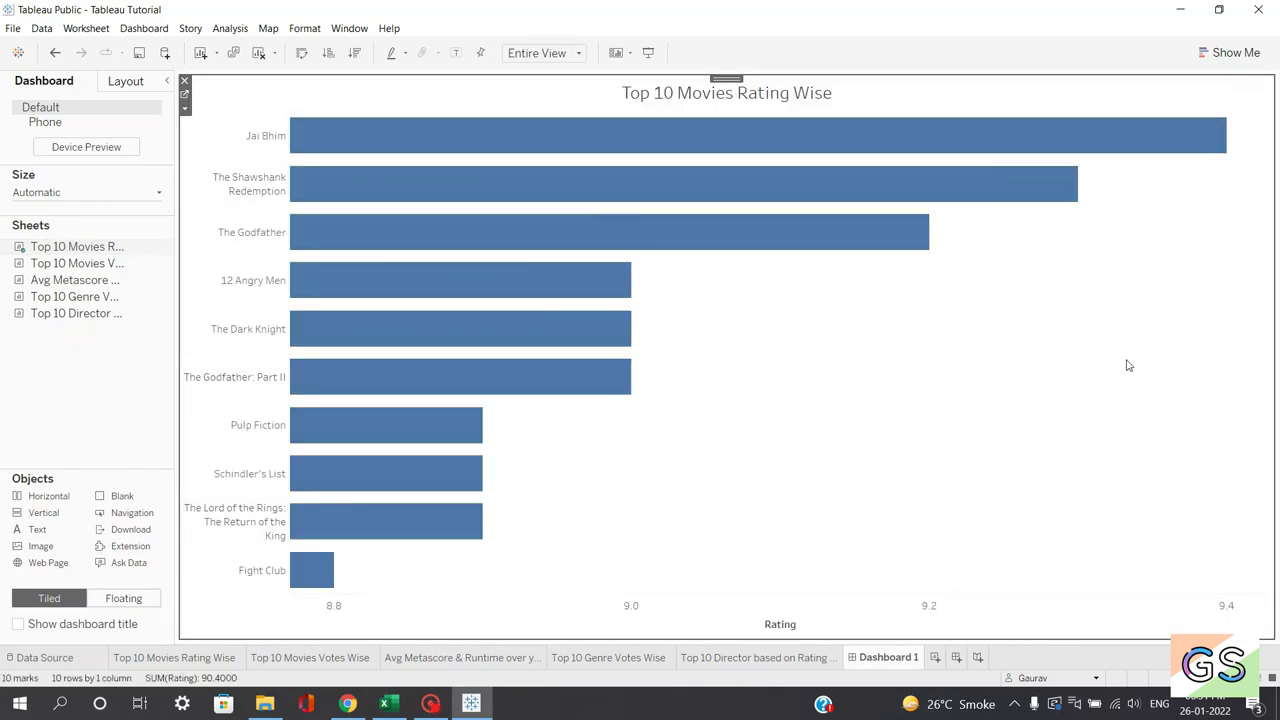
mouse_move(99, 265)
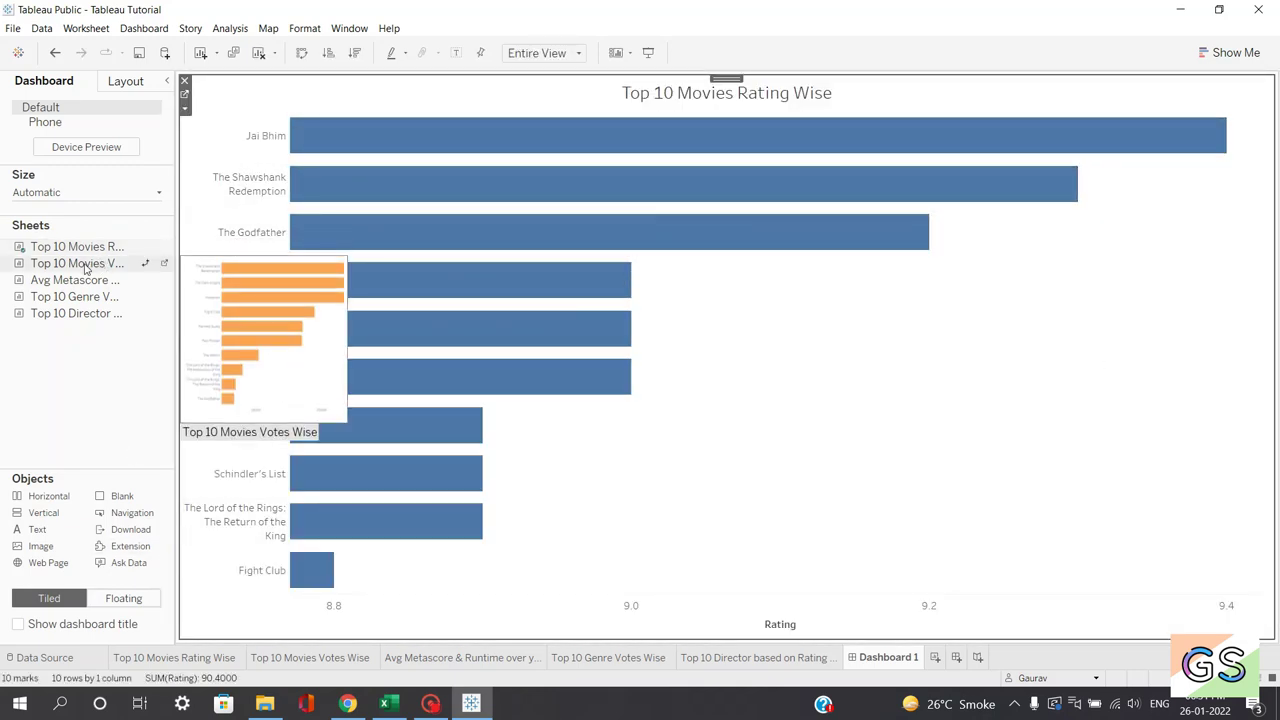
left_click_drag(86, 268, 763, 415)
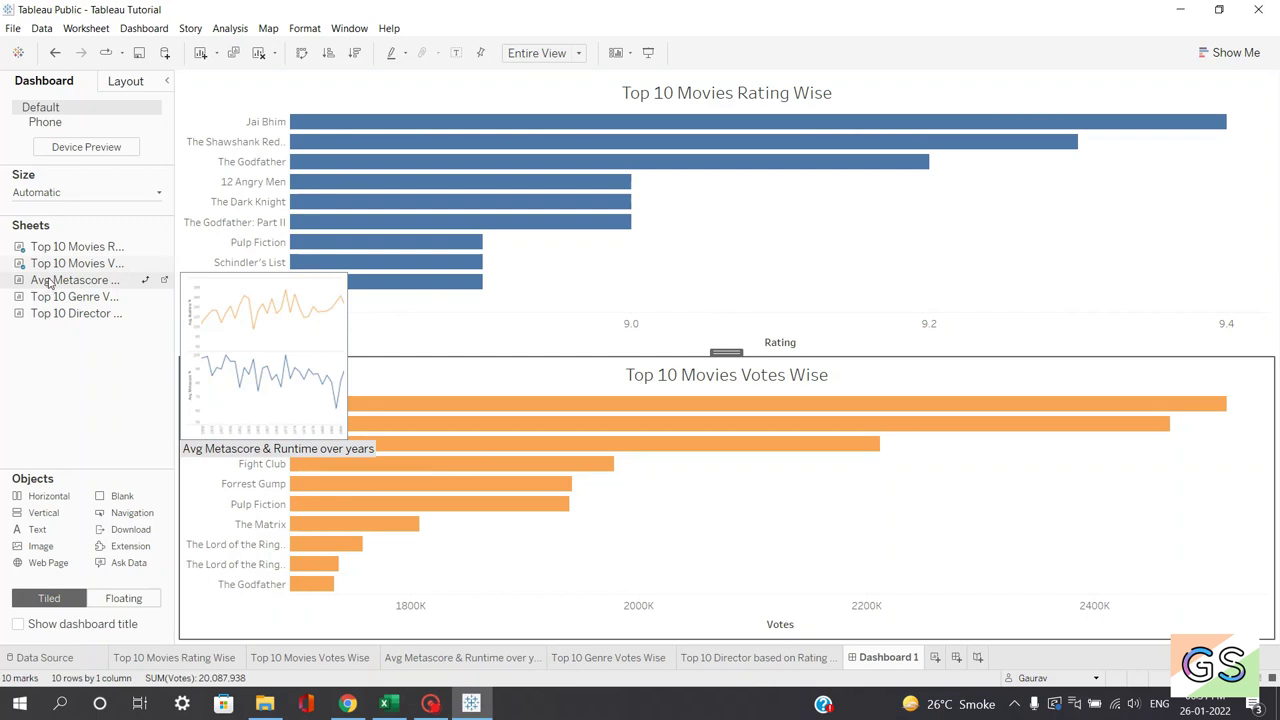
Tile Avg Metascore & Runtime over years to the right of the Votes Wise chart and widen it by narrowing that chart.
left_click_drag(48, 283, 885, 488)
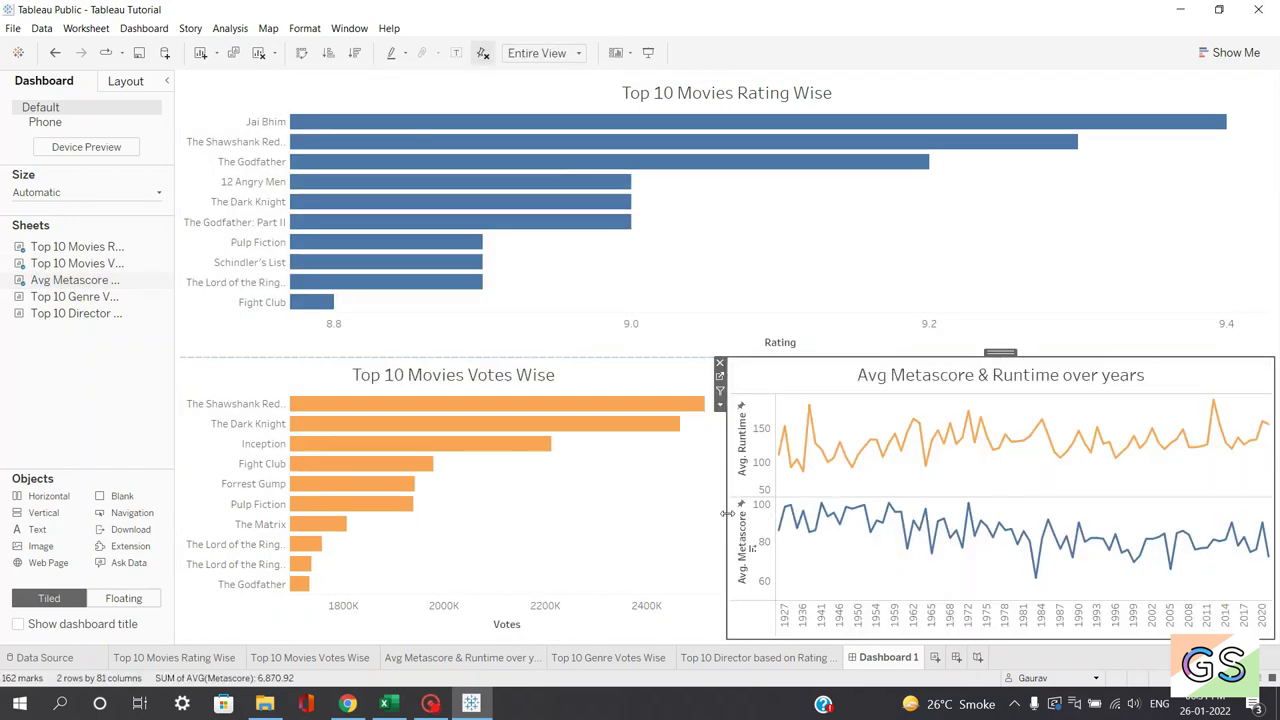
left_click_drag(720, 508, 583, 502)
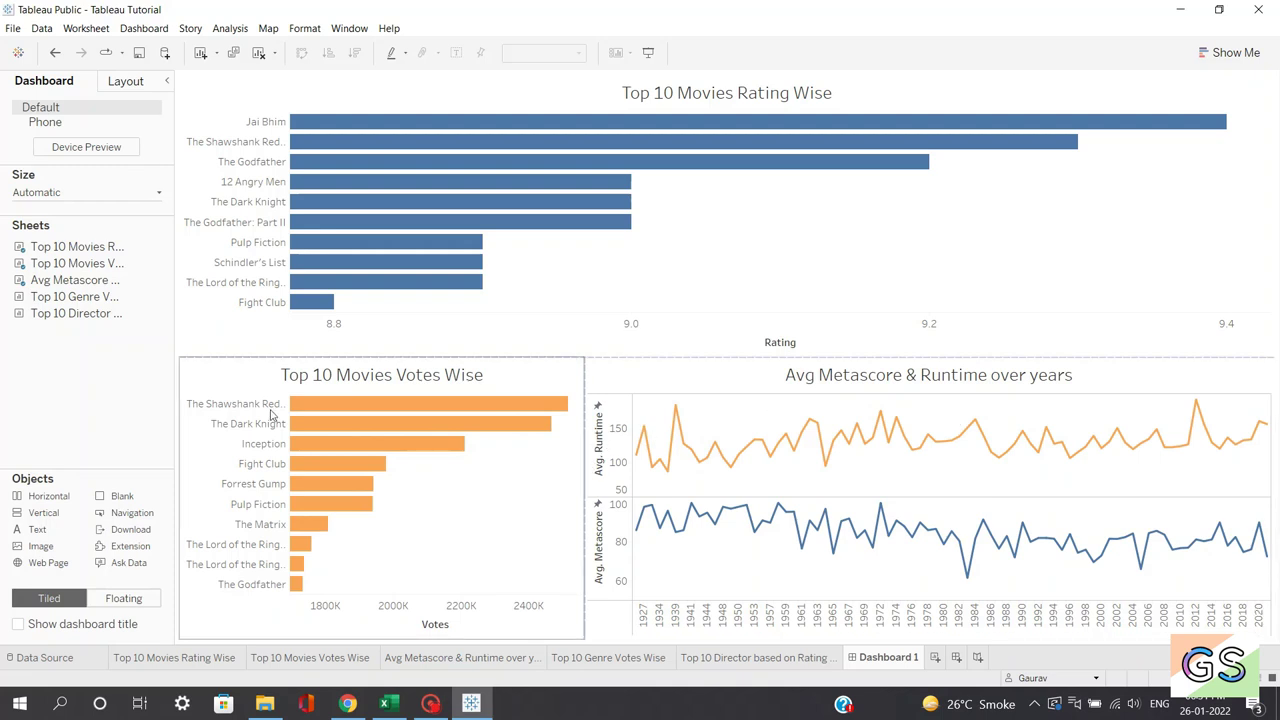
Tile Top 10 Genre Votes Wise to the right of the Rating Wise chart and remove its Certificate legend from the dashboard.
mouse_move(77, 305)
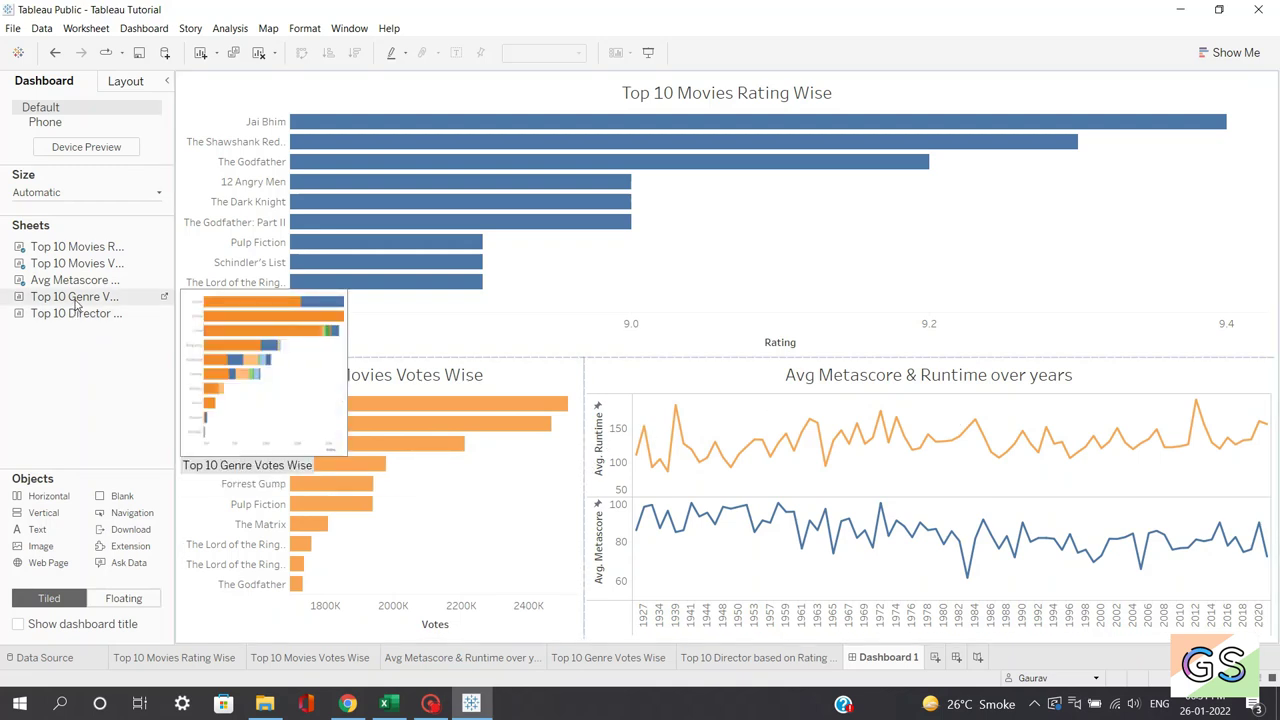
left_click_drag(77, 305, 826, 216)
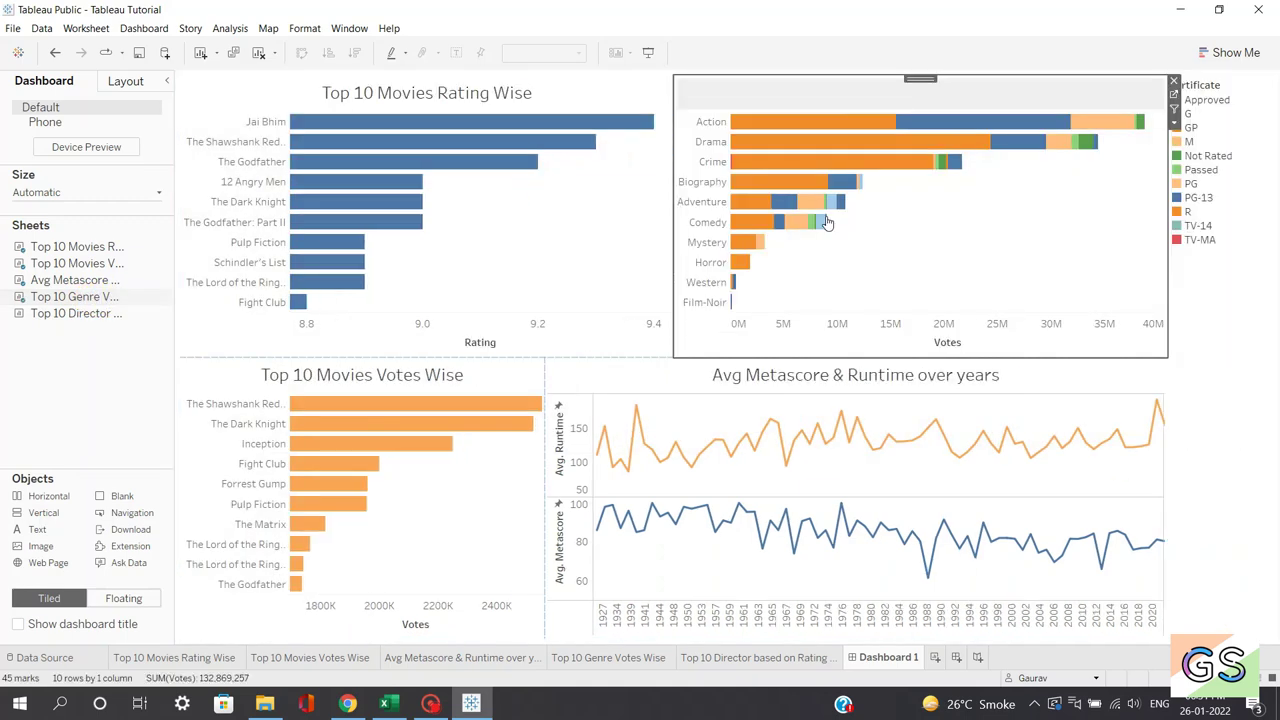
left_click(1247, 242)
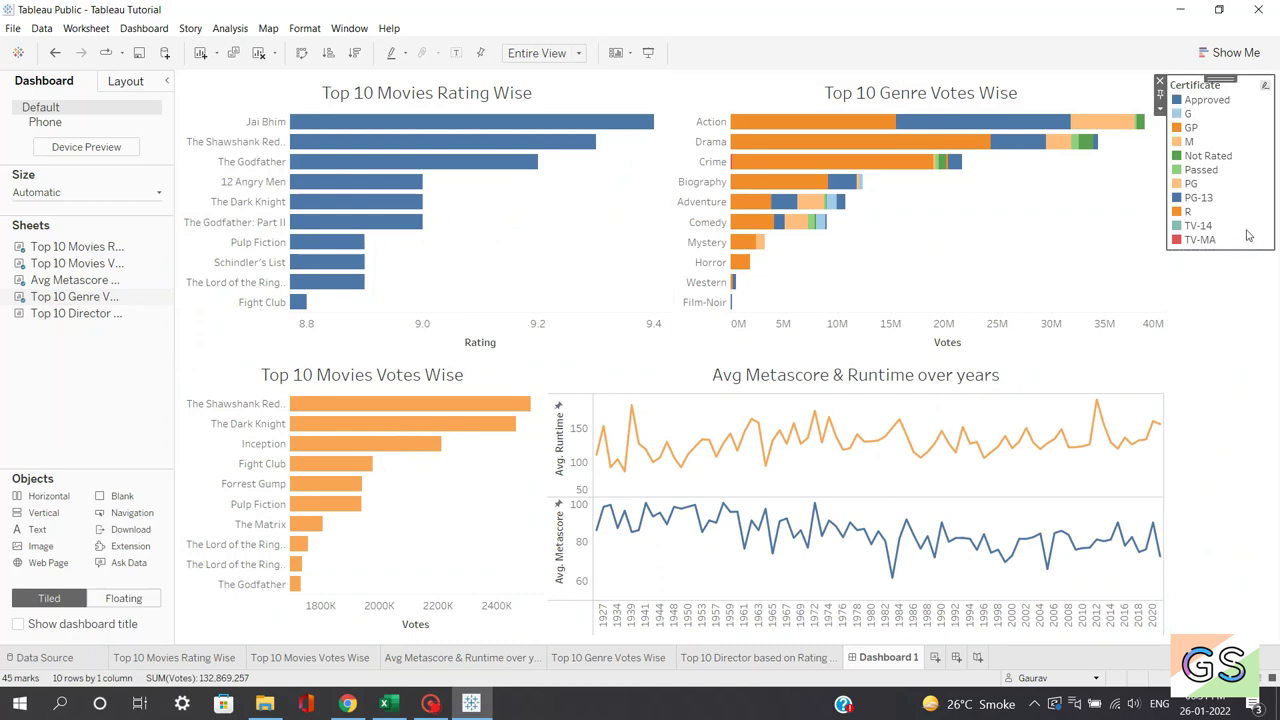
left_click(1160, 82)
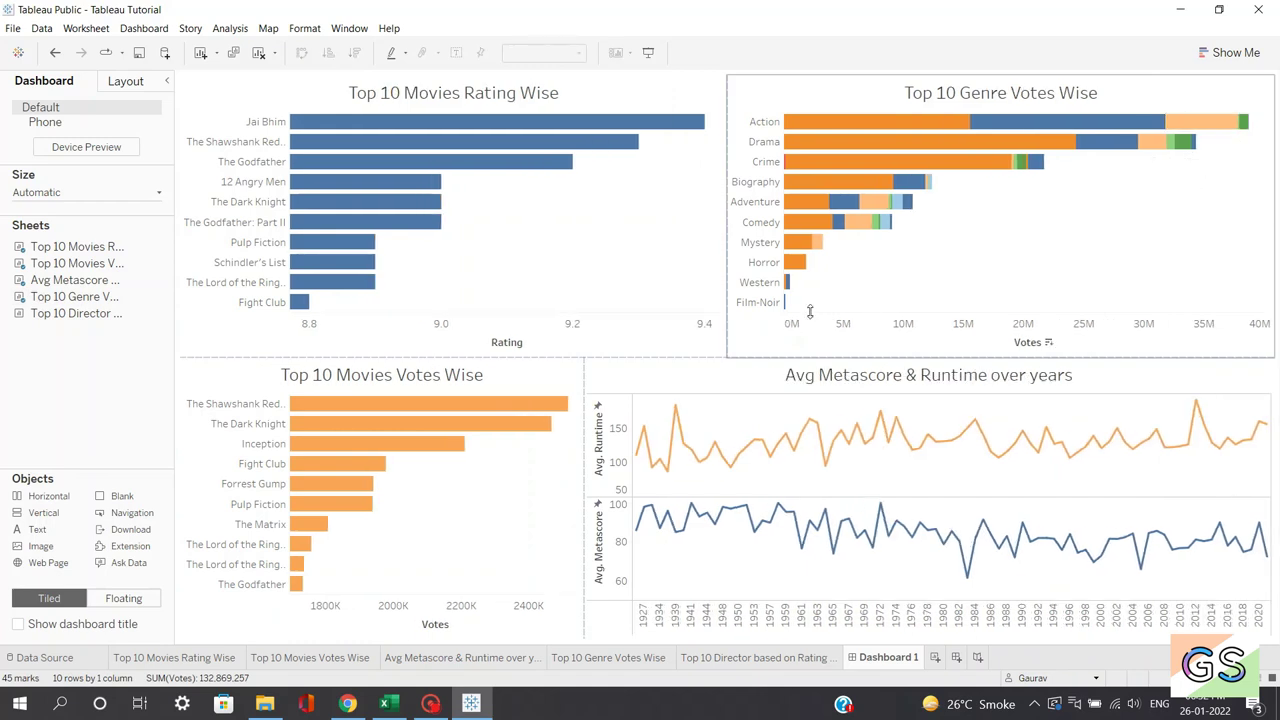
left_click(1076, 252)
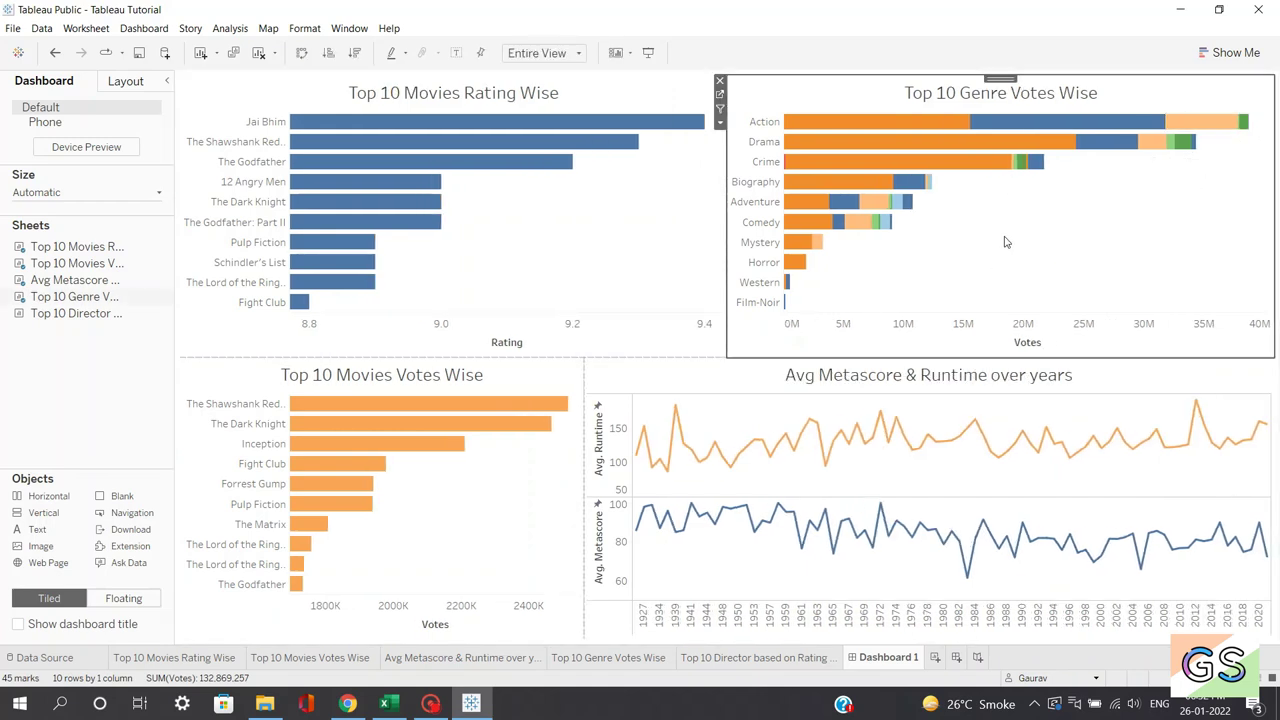
Tile Top 10 Director based on Rating & Metascore to the right of the genre chart and remove its Metascore legend.
mouse_move(70, 320)
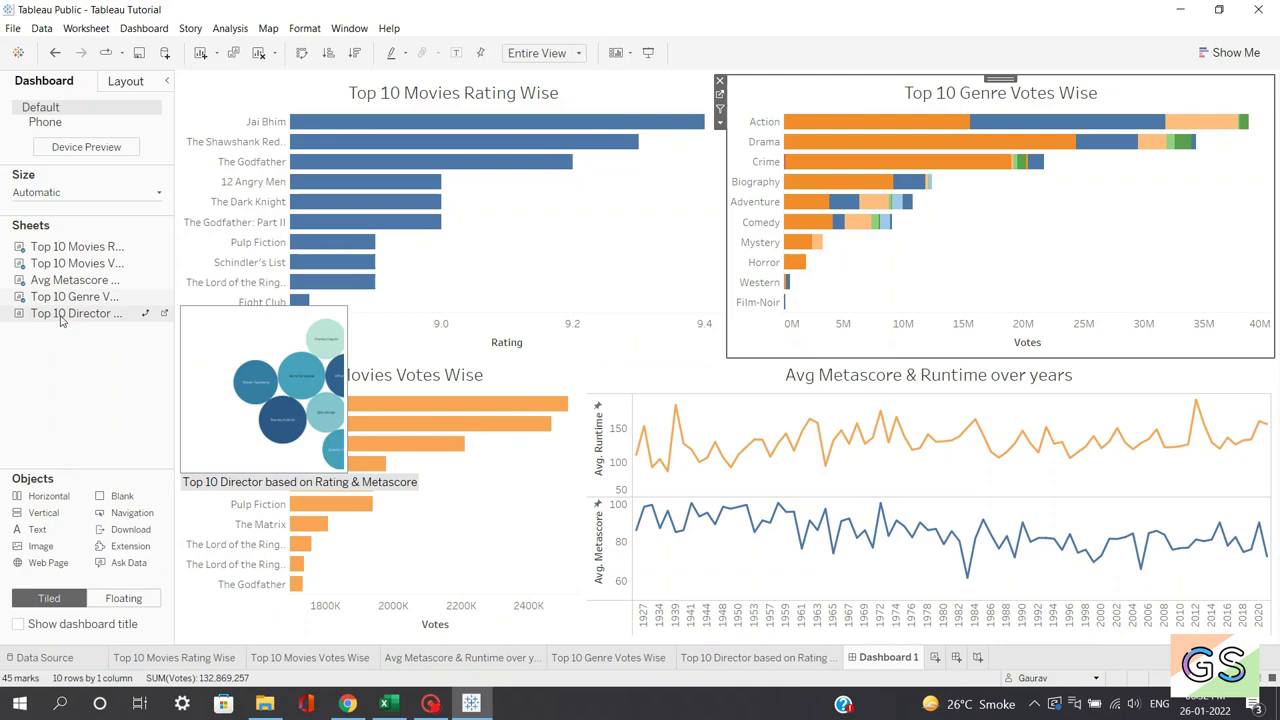
left_click_drag(57, 316, 1145, 196)
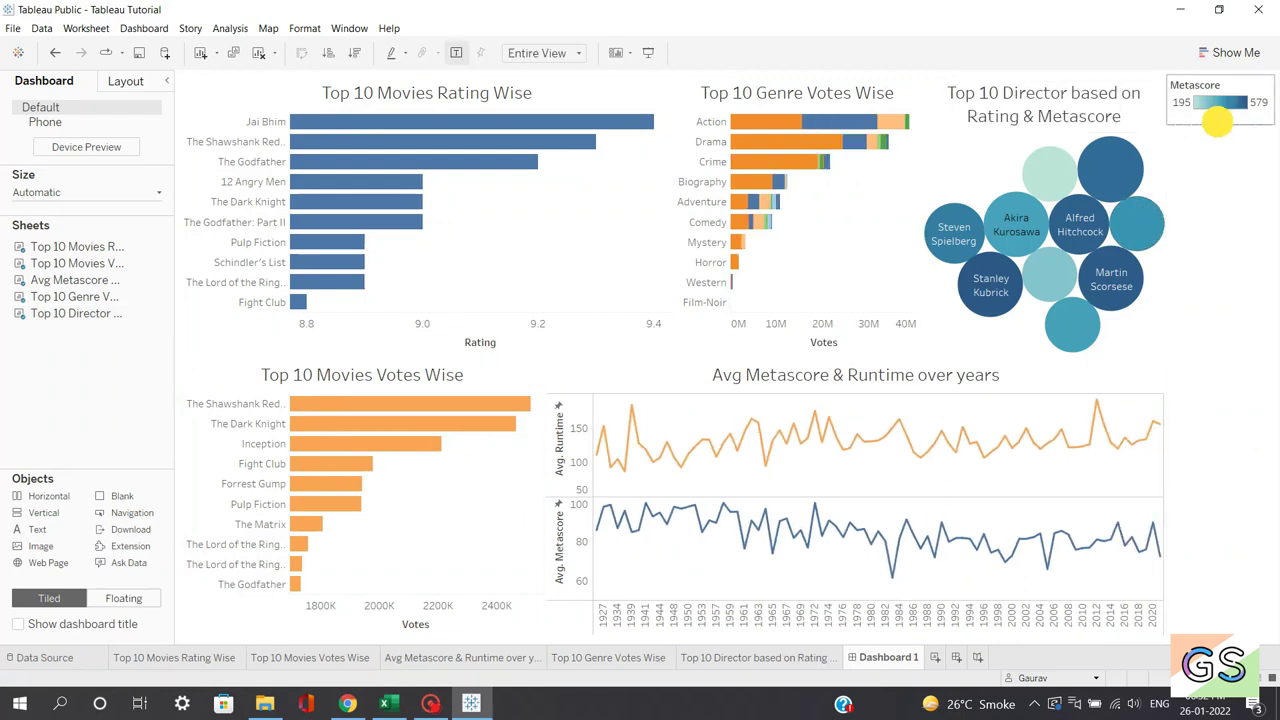
left_click(1217, 121)
left_click(1157, 80)
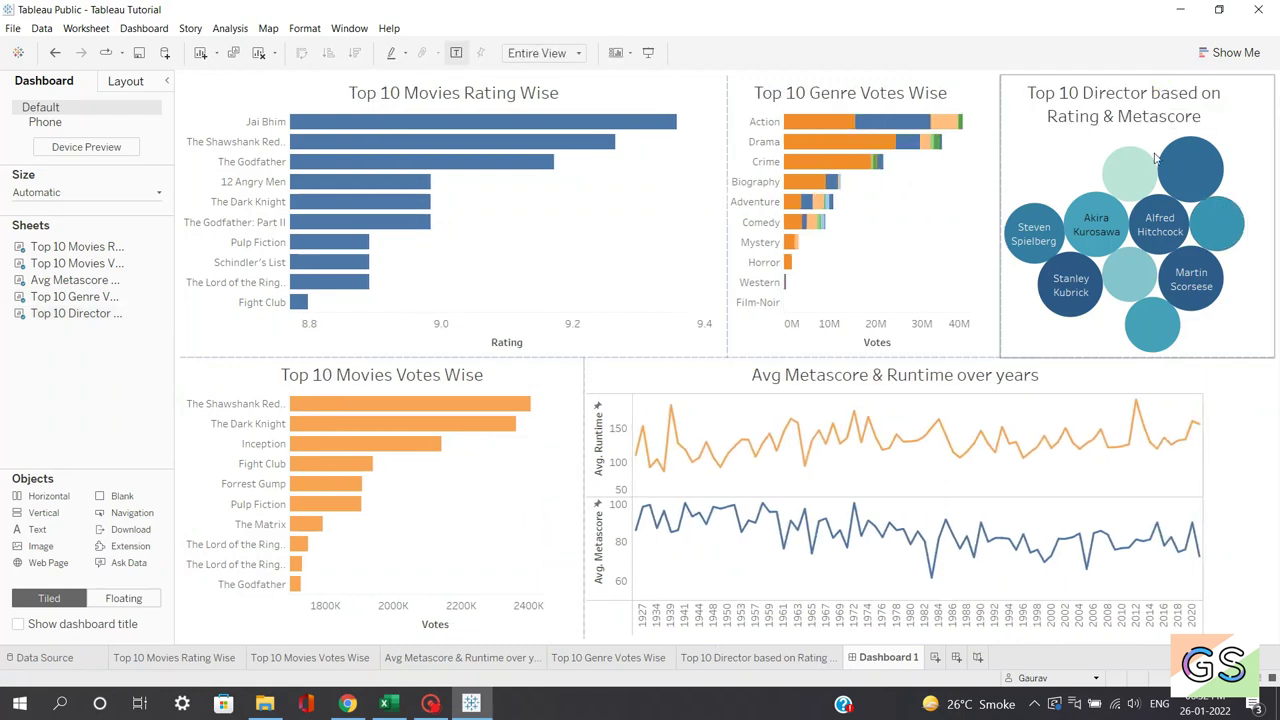
left_click(934, 326)
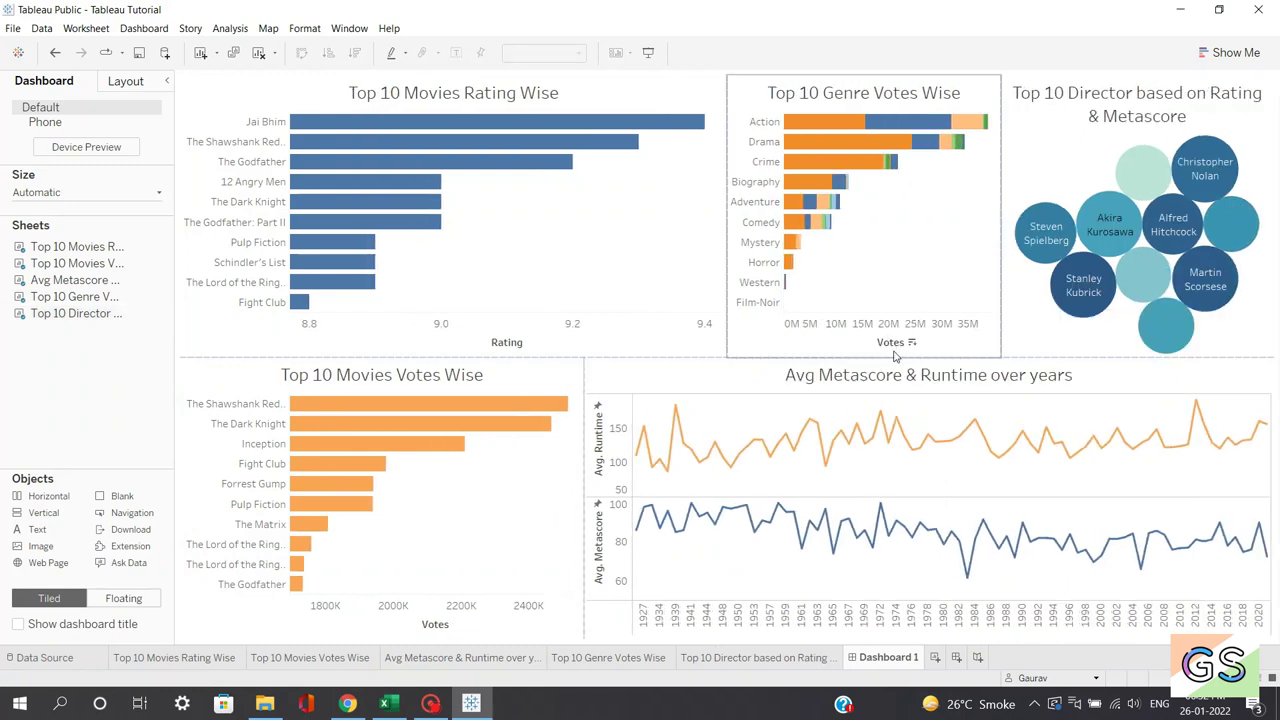
Narrow the Rating Wise chart to match the Votes Wise chart below it, and shift the genre chart's right border inward to widen the director chart.
left_click(677, 337)
left_click(730, 428)
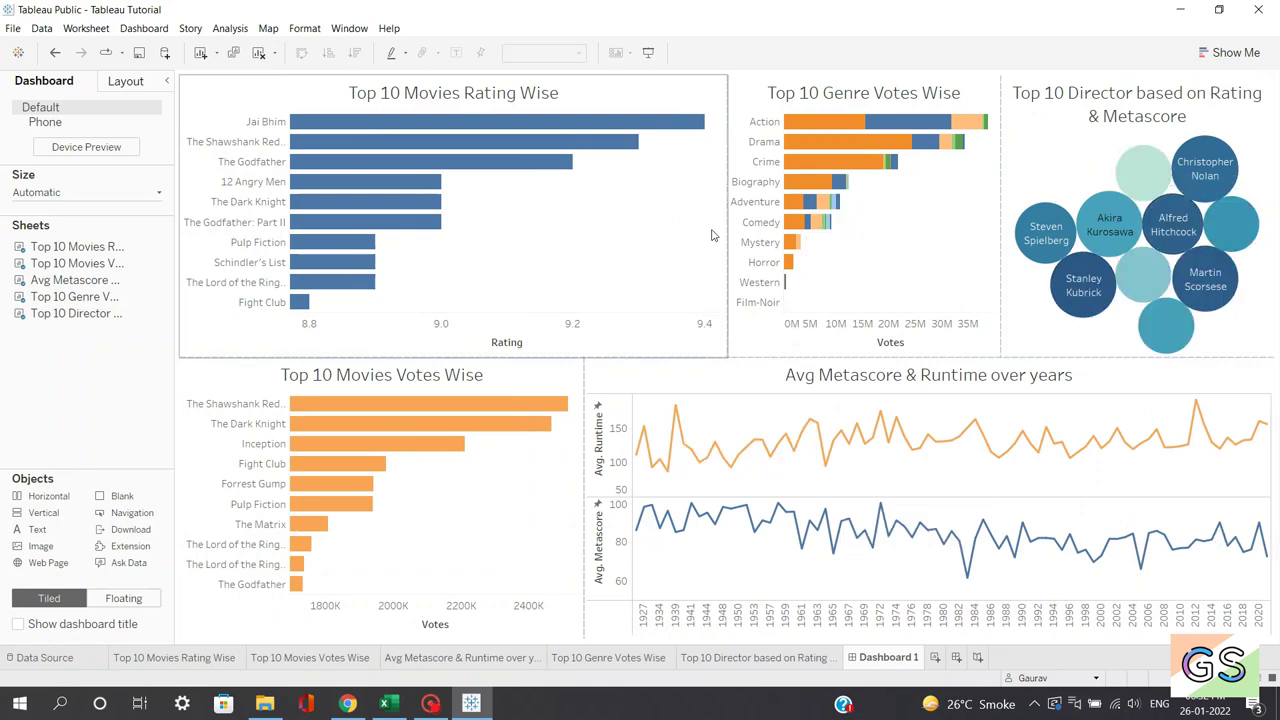
left_click_drag(726, 224, 583, 245)
left_click(951, 266)
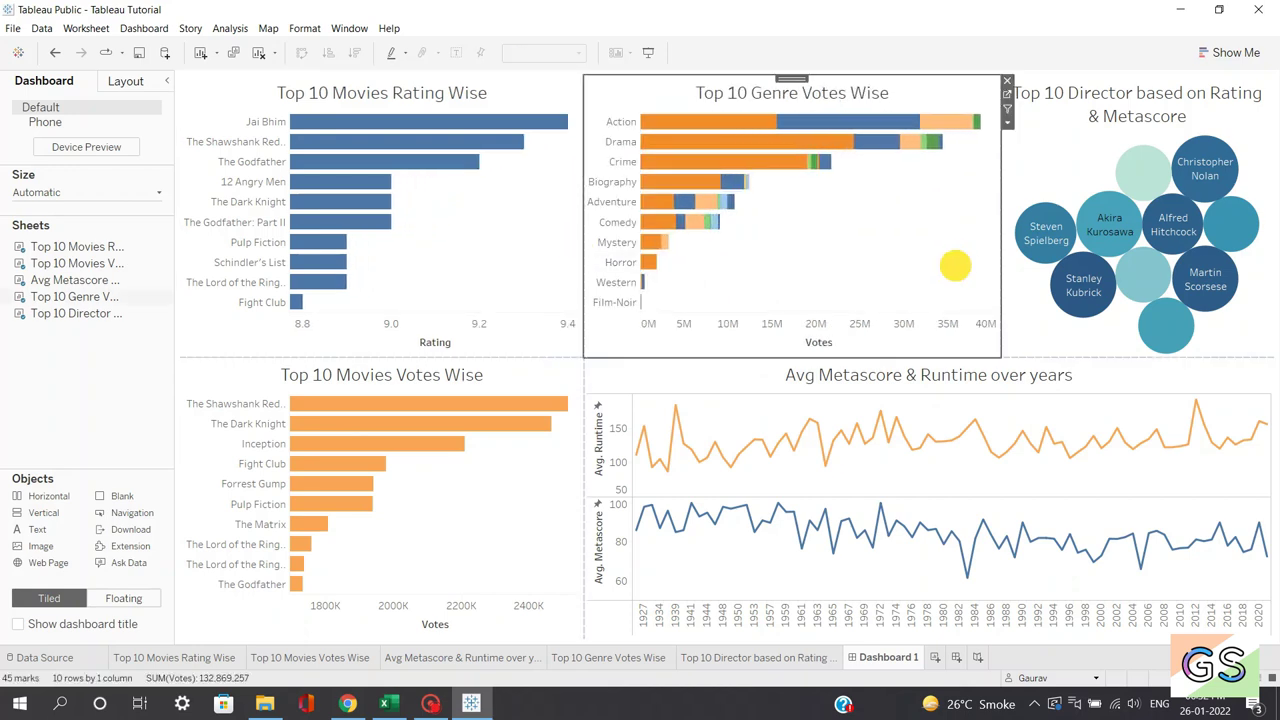
left_click_drag(999, 235, 909, 241)
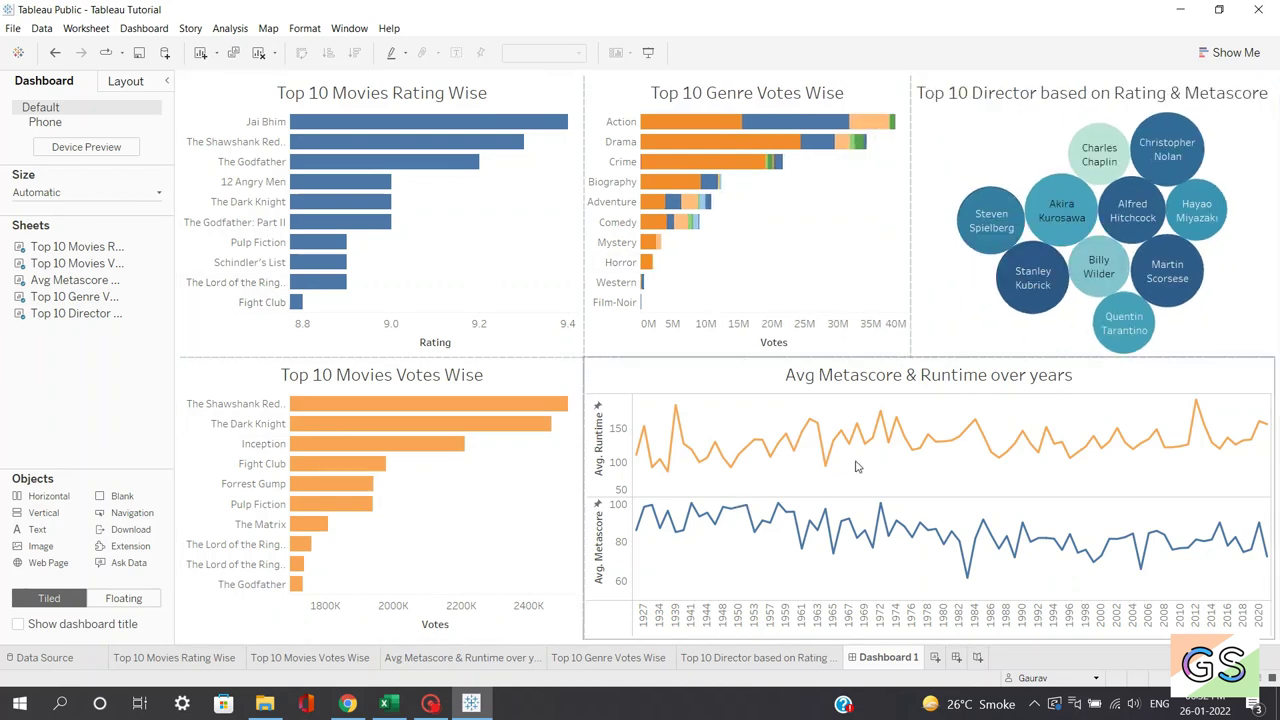
mouse_move(1108, 322)
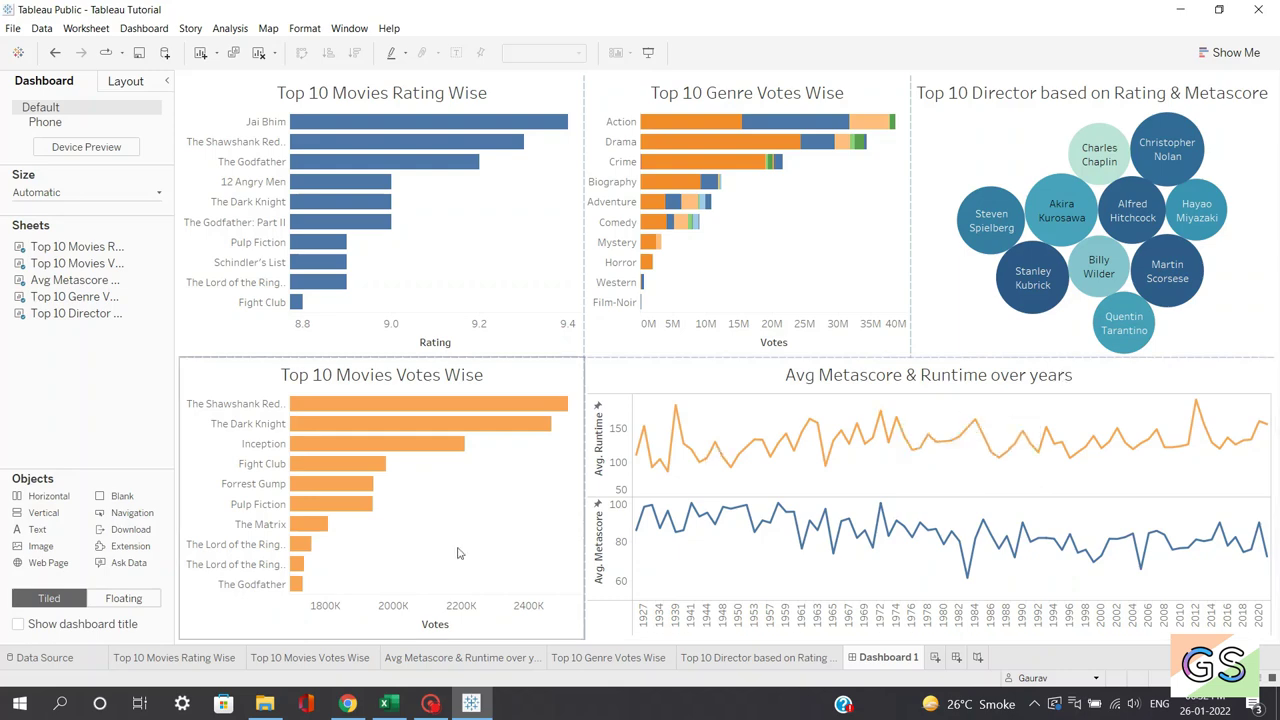
Insert a Blank object below the Top 10 Director chart and shrink it to a thin strip.
left_click(131, 496)
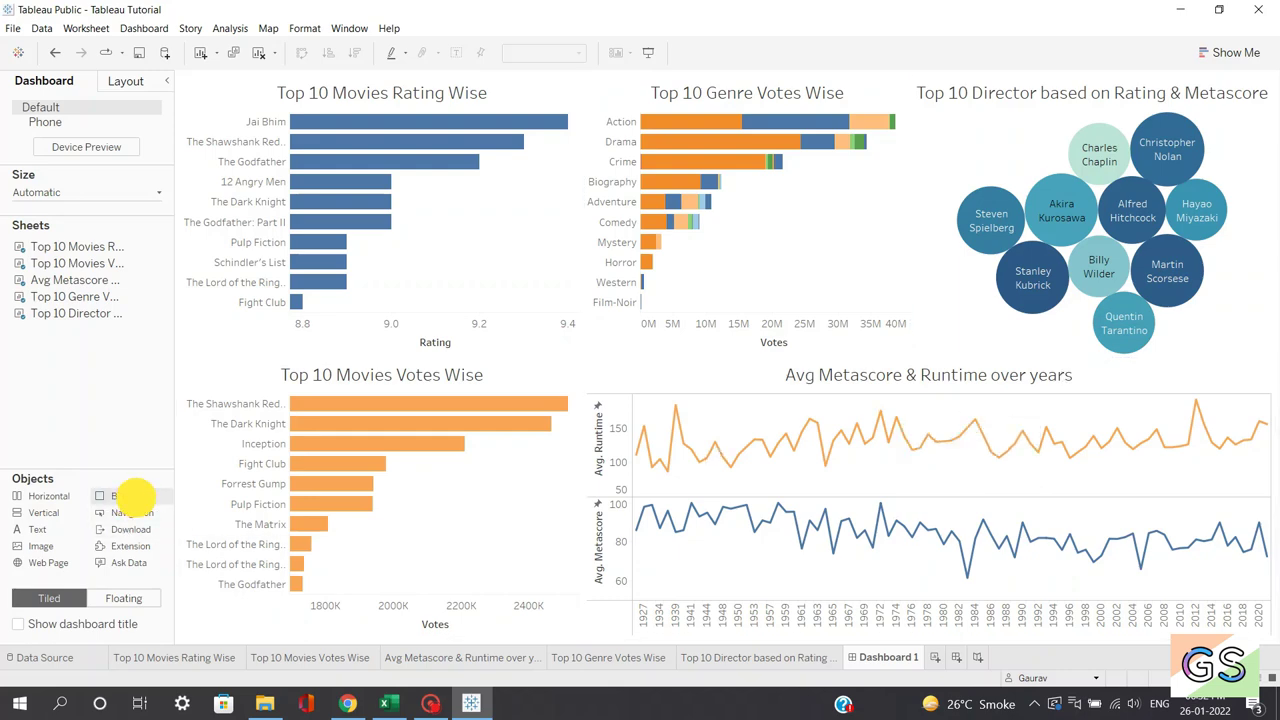
left_click_drag(133, 494, 1085, 344)
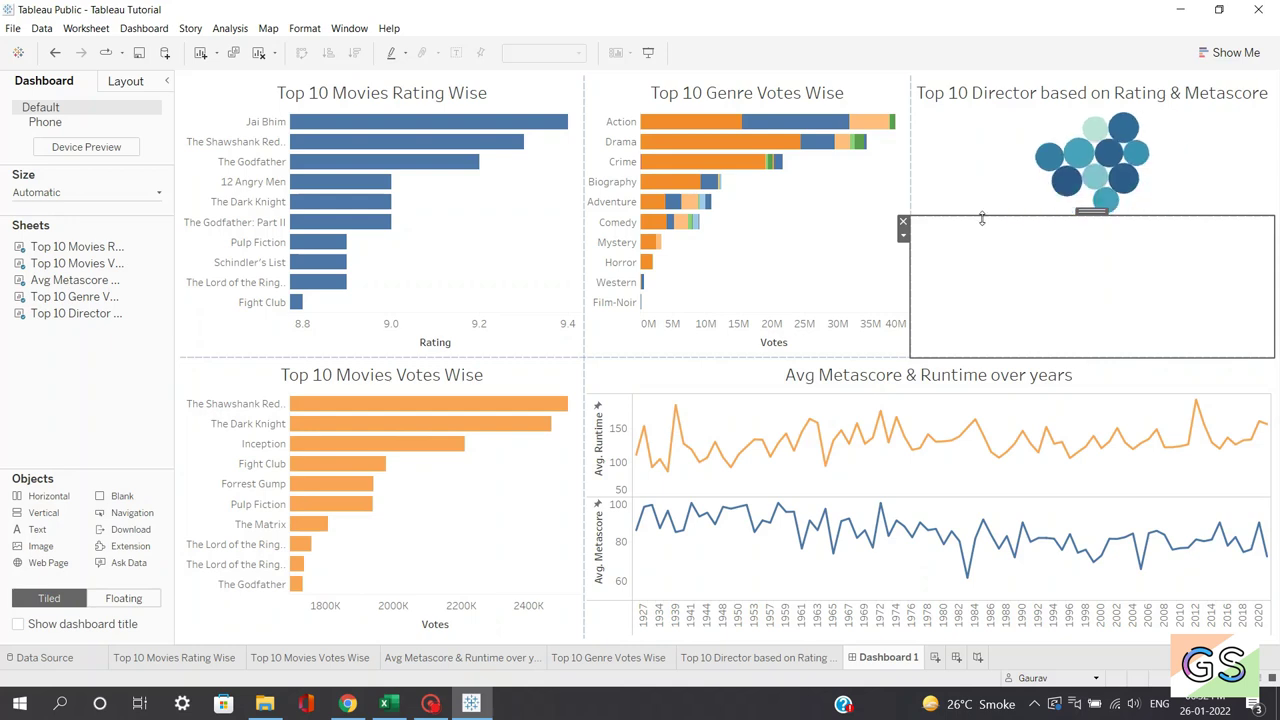
left_click_drag(982, 218, 966, 294)
left_click_drag(965, 317, 954, 324)
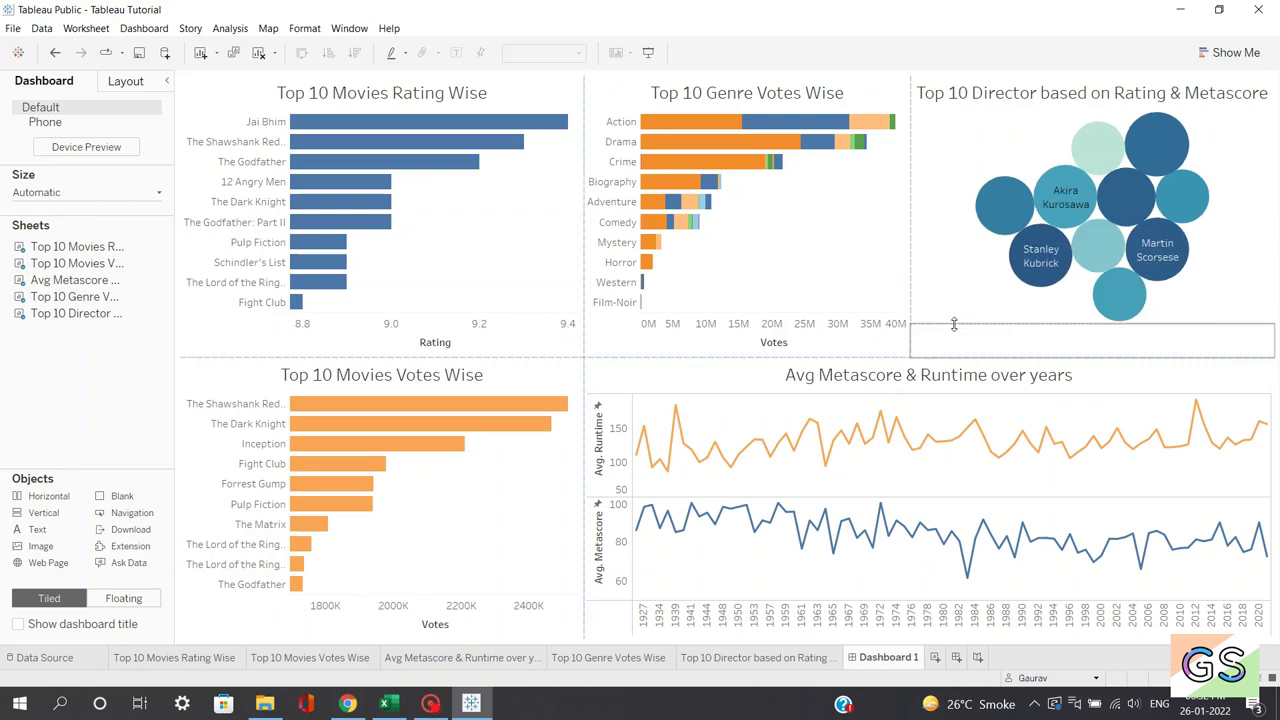
On the Top 10 Movies Rating Wise sheet, limit the Movie Name filter to the top 5 by sum of Rating.
left_click(966, 243)
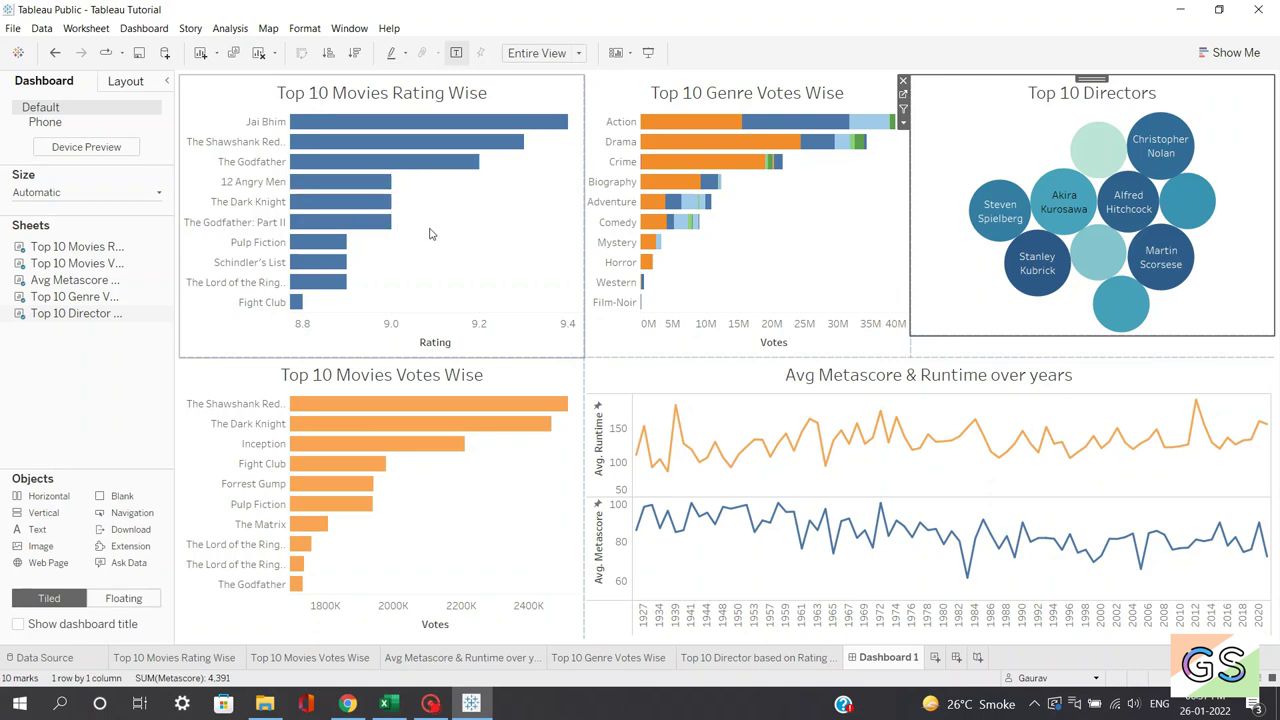
left_click(164, 250)
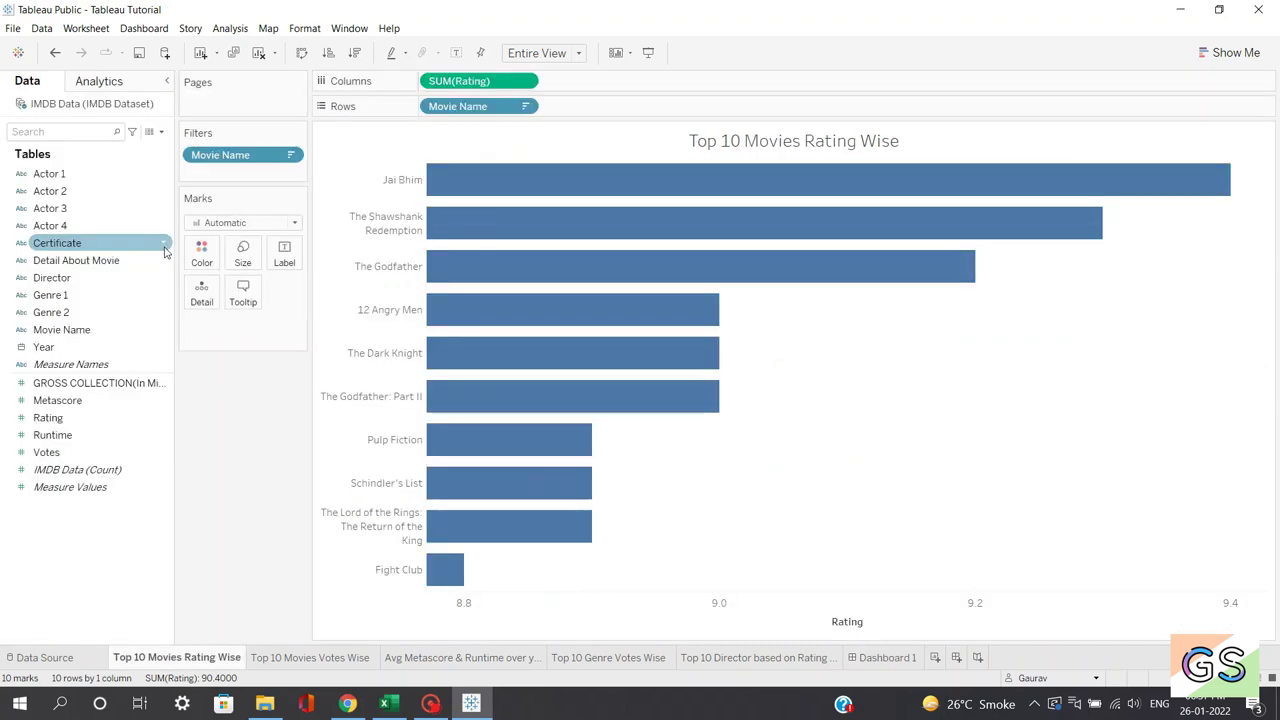
left_click(524, 106)
left_click(502, 125)
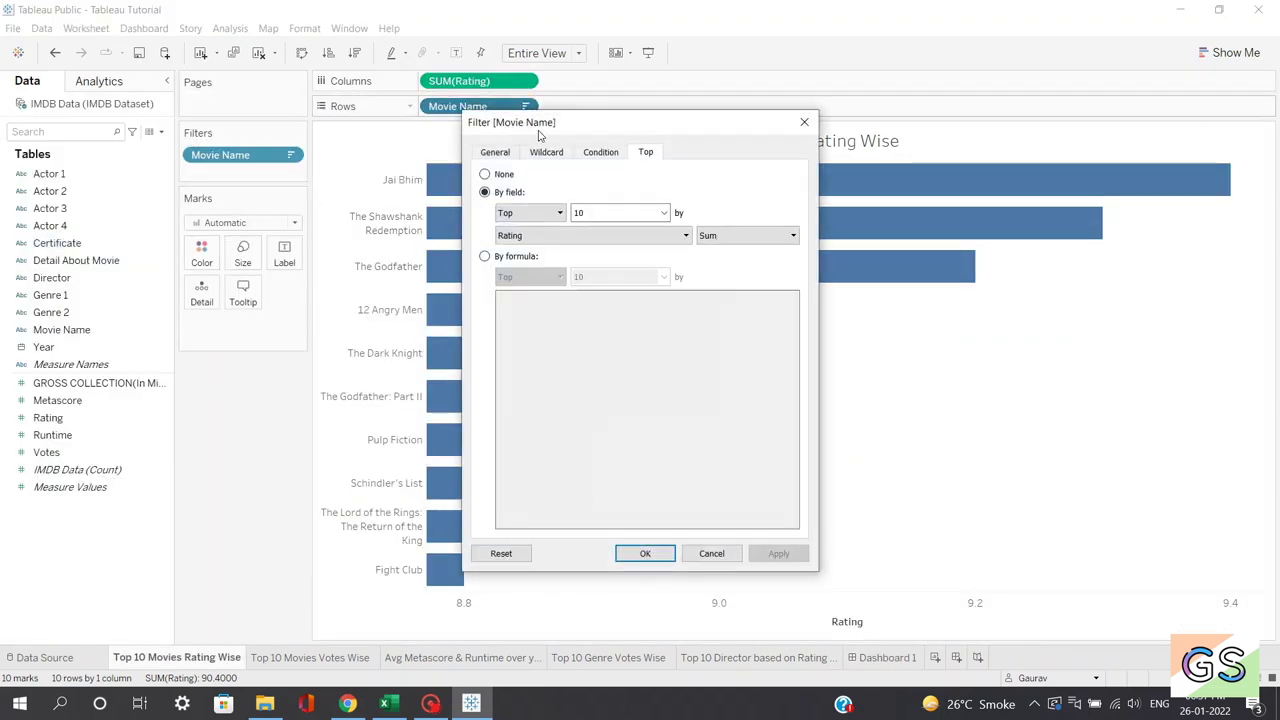
left_click(590, 209)
key("BackSpace")
key("BackSpace")
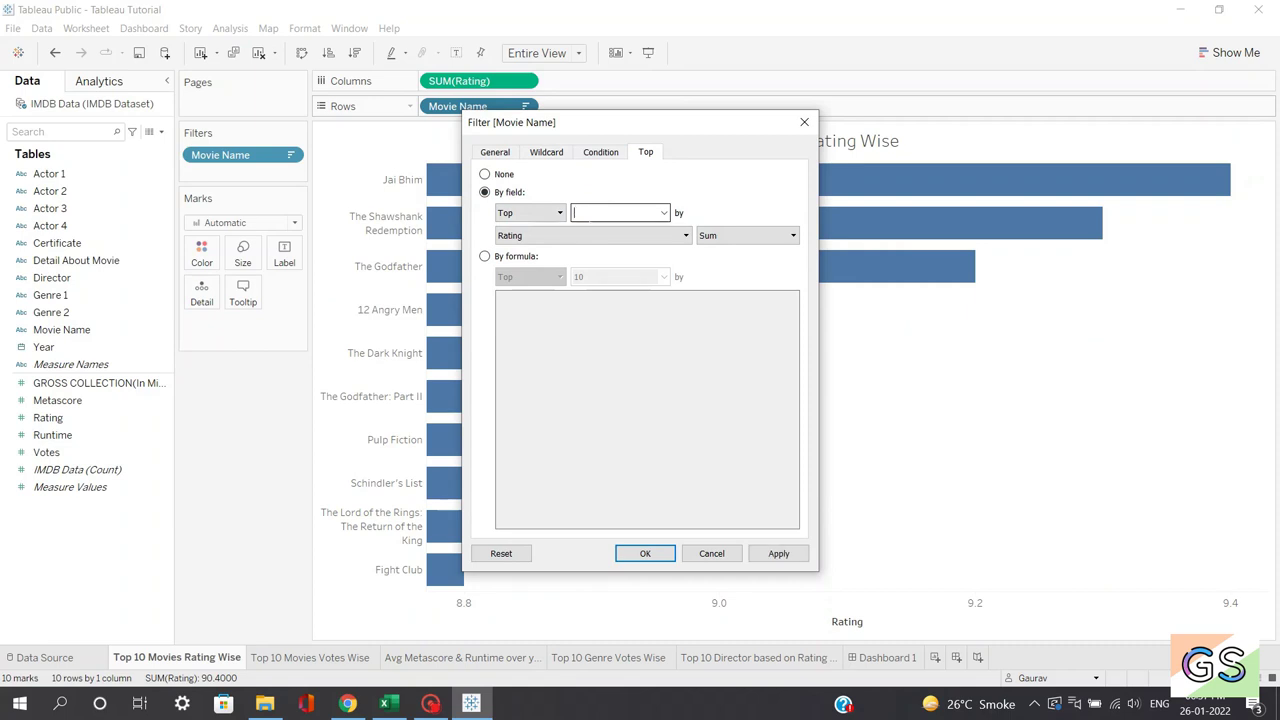
type("5")
left_click(778, 553)
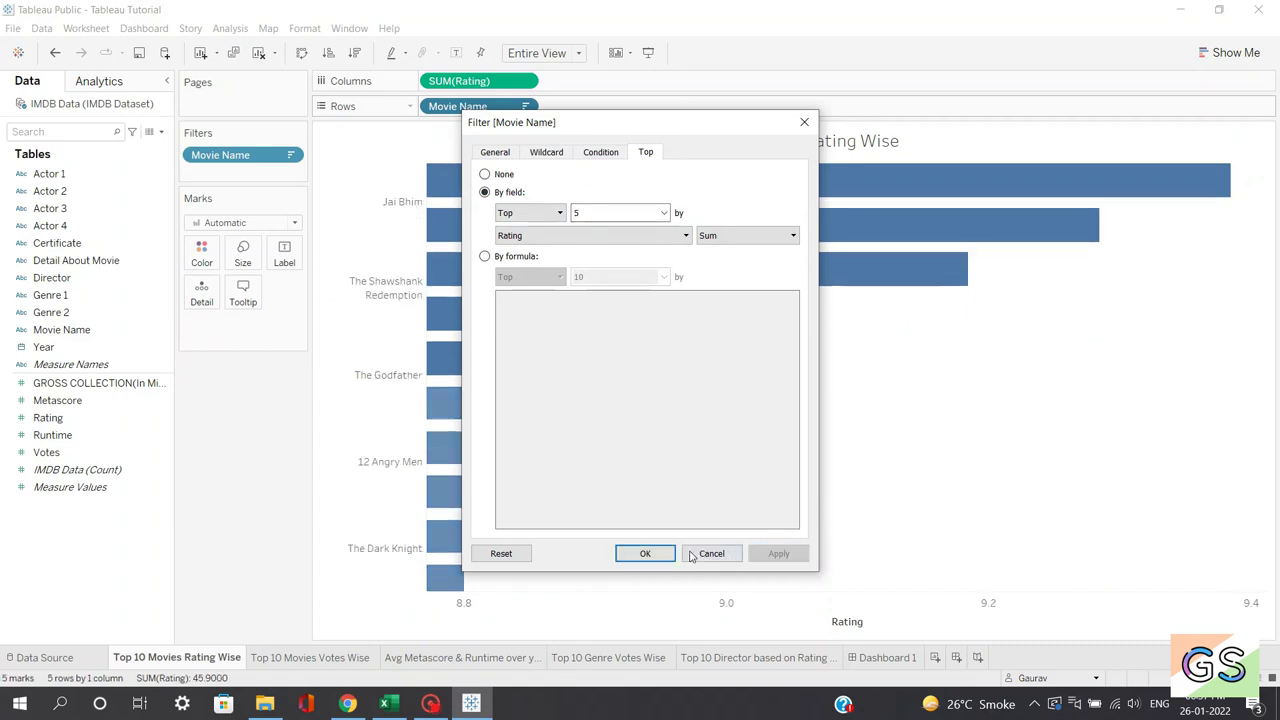
left_click(647, 554)
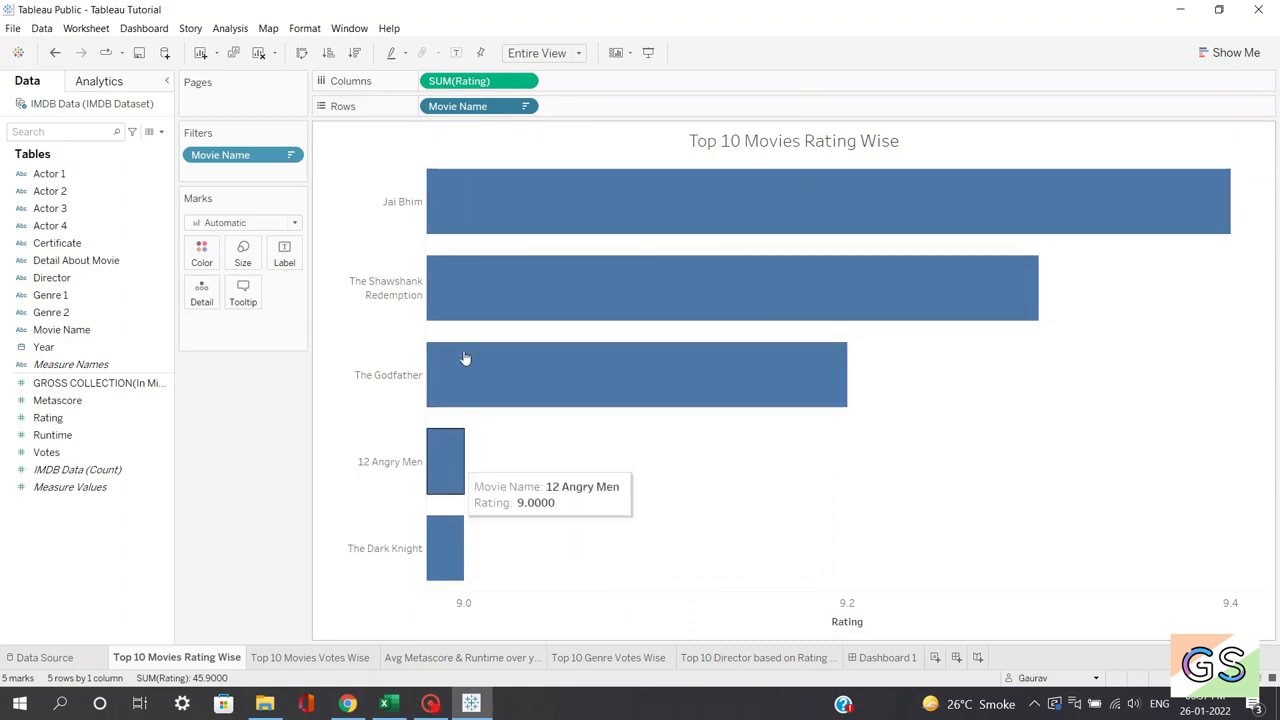
On the Top 10 Movies Votes Wise sheet, limit the Movie Name filter to the top 5 by sum of Votes.
left_click(306, 658)
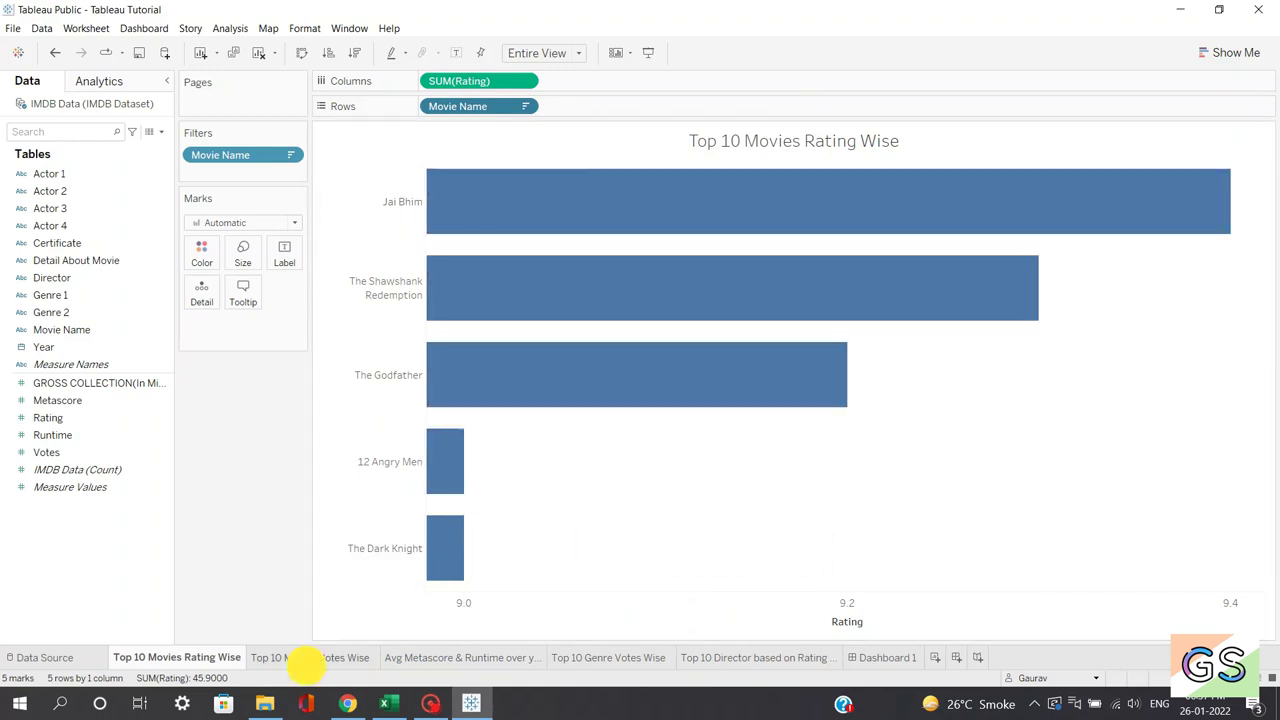
left_click(525, 107)
left_click(514, 124)
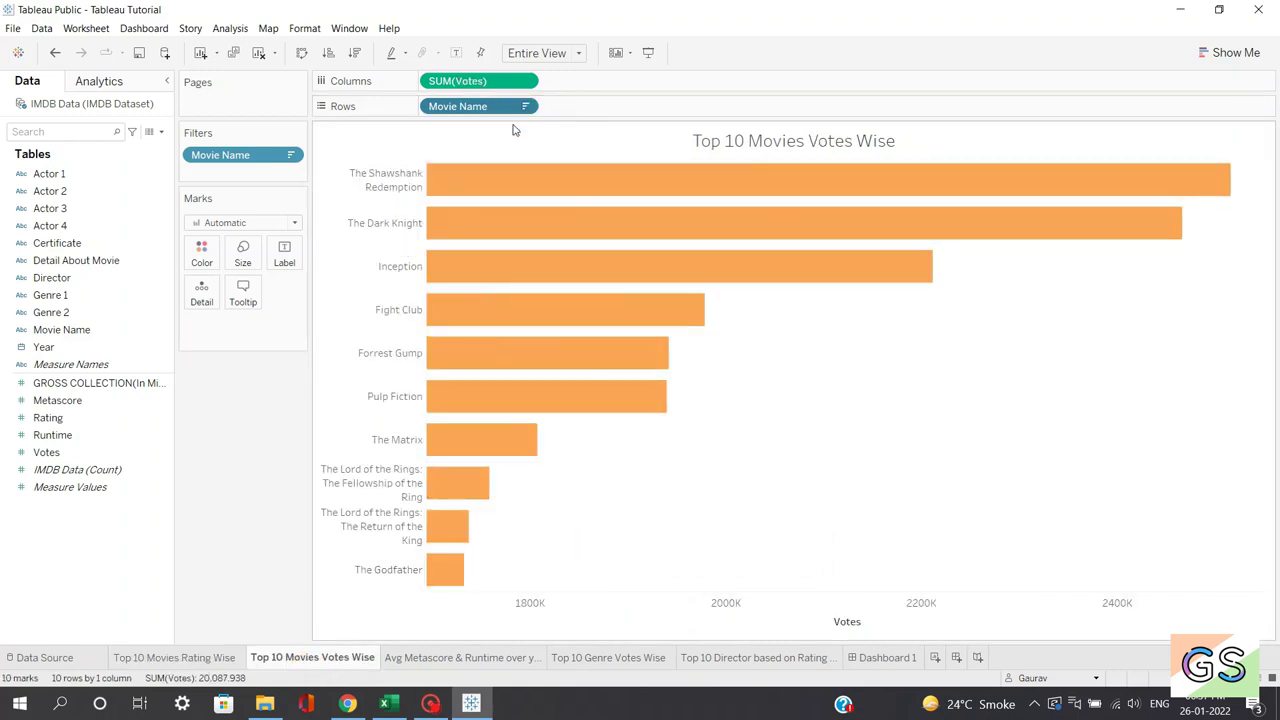
double_click(590, 213)
type("1")
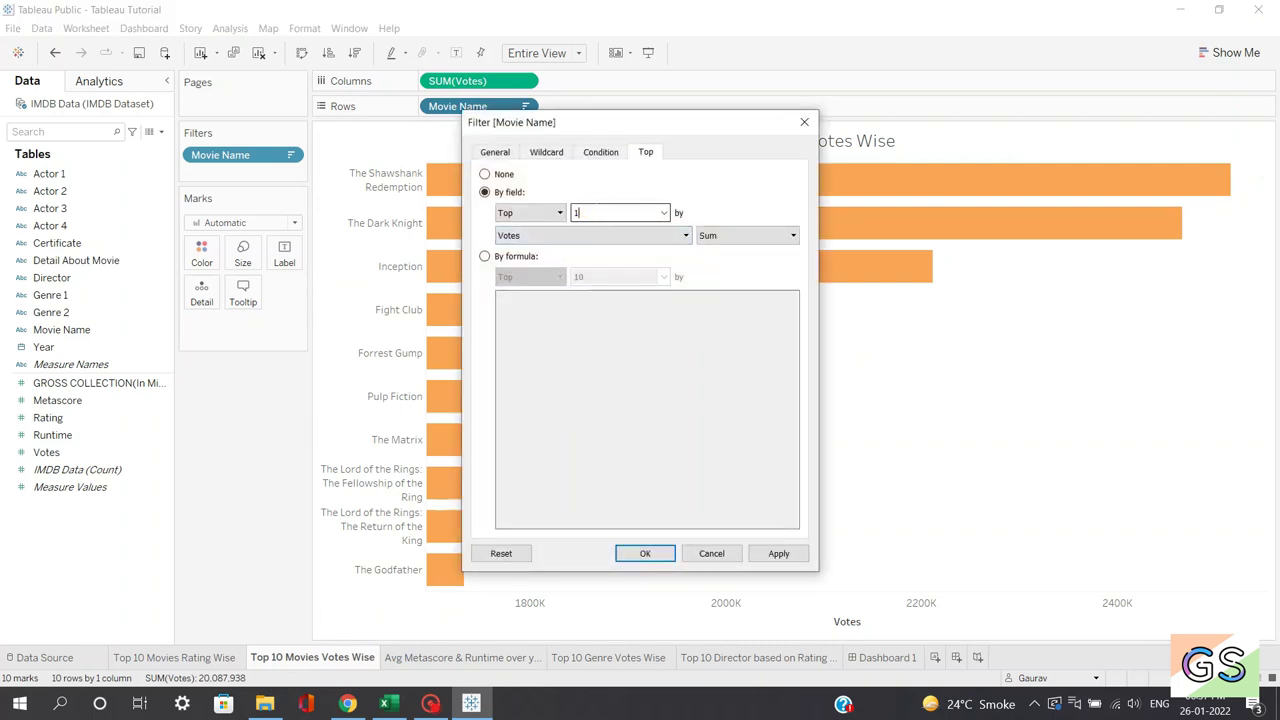
left_click(642, 553)
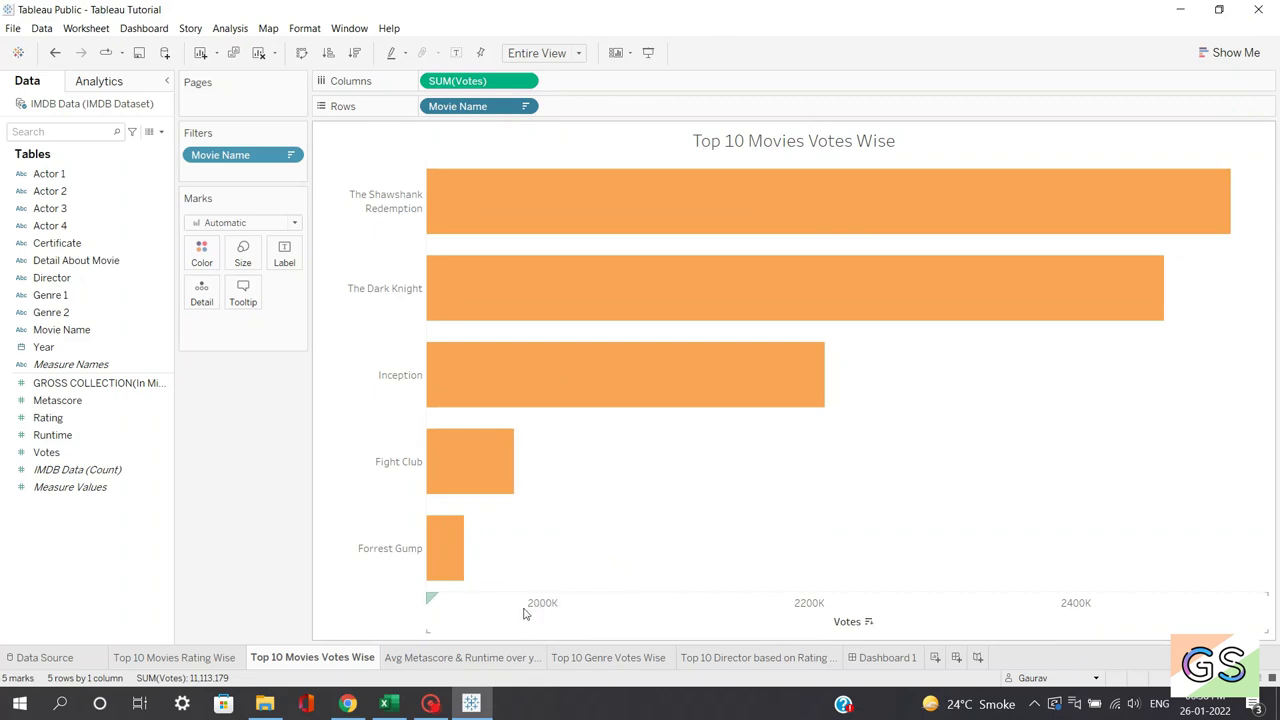
left_click(805, 603)
right_click(805, 603)
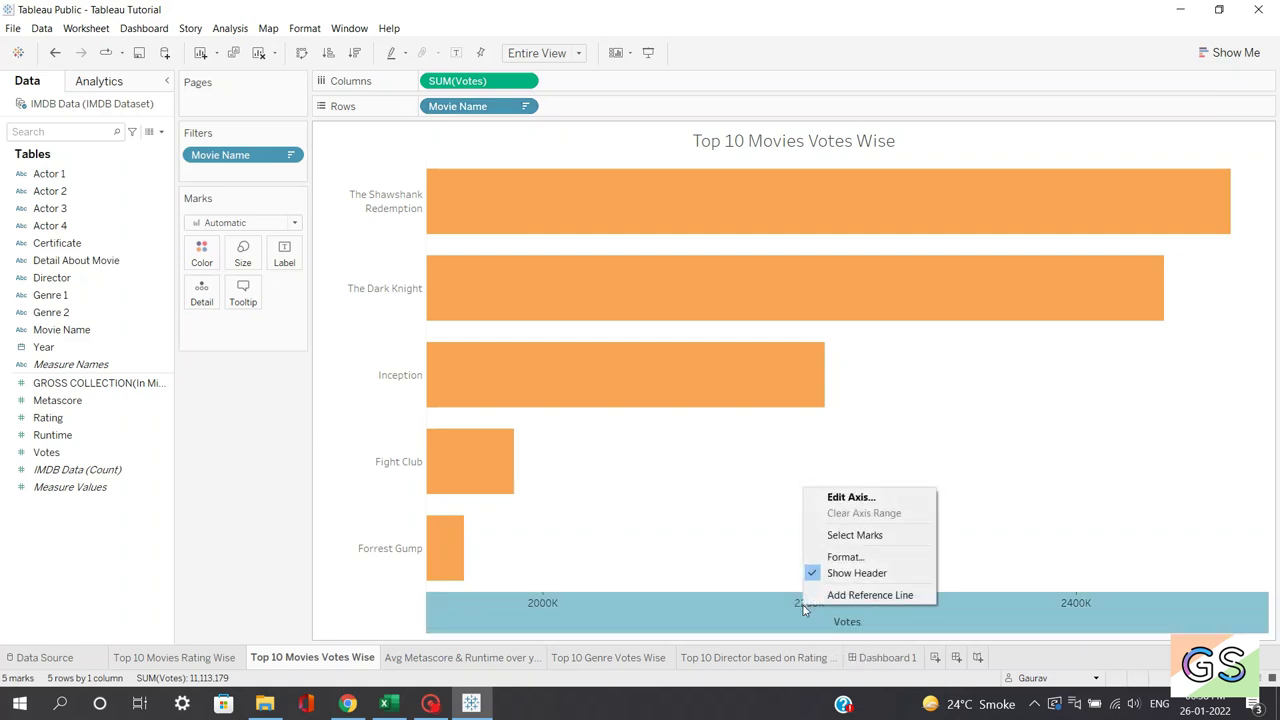
left_click(735, 610)
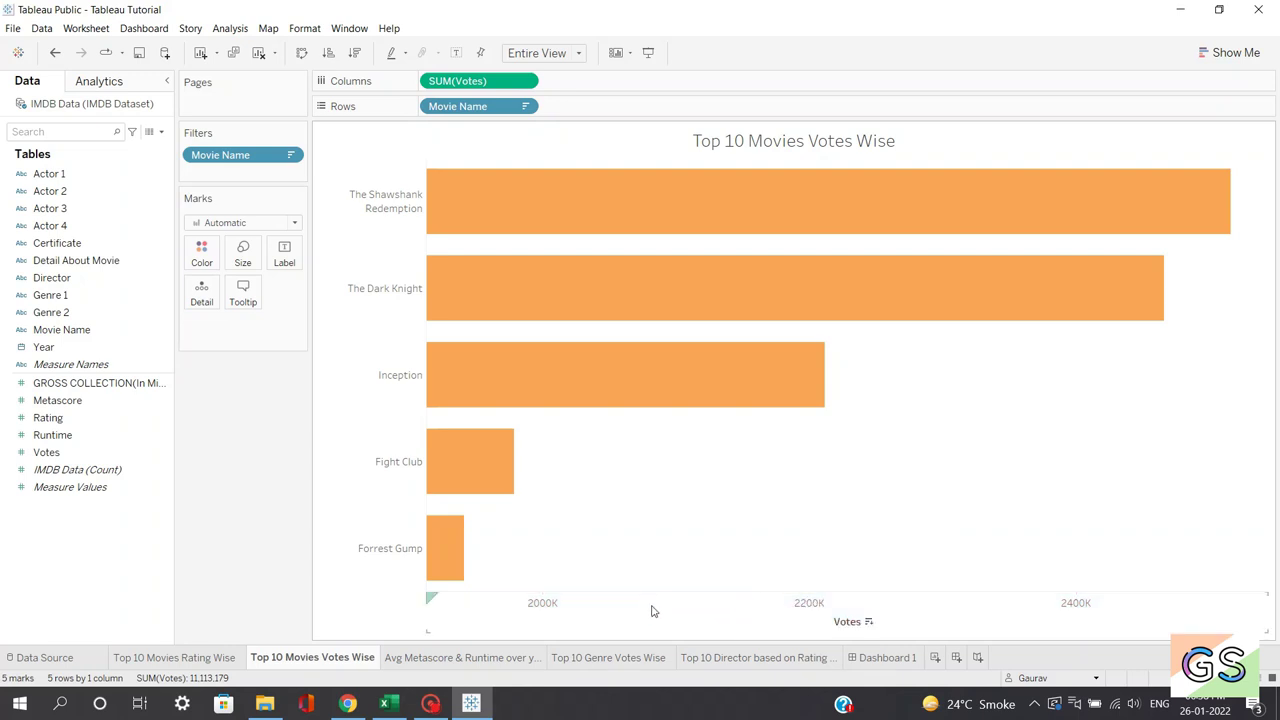
Format the Votes axis numbers as Number (Custom) with display units in Millions (M).
left_click(742, 608)
right_click(742, 608)
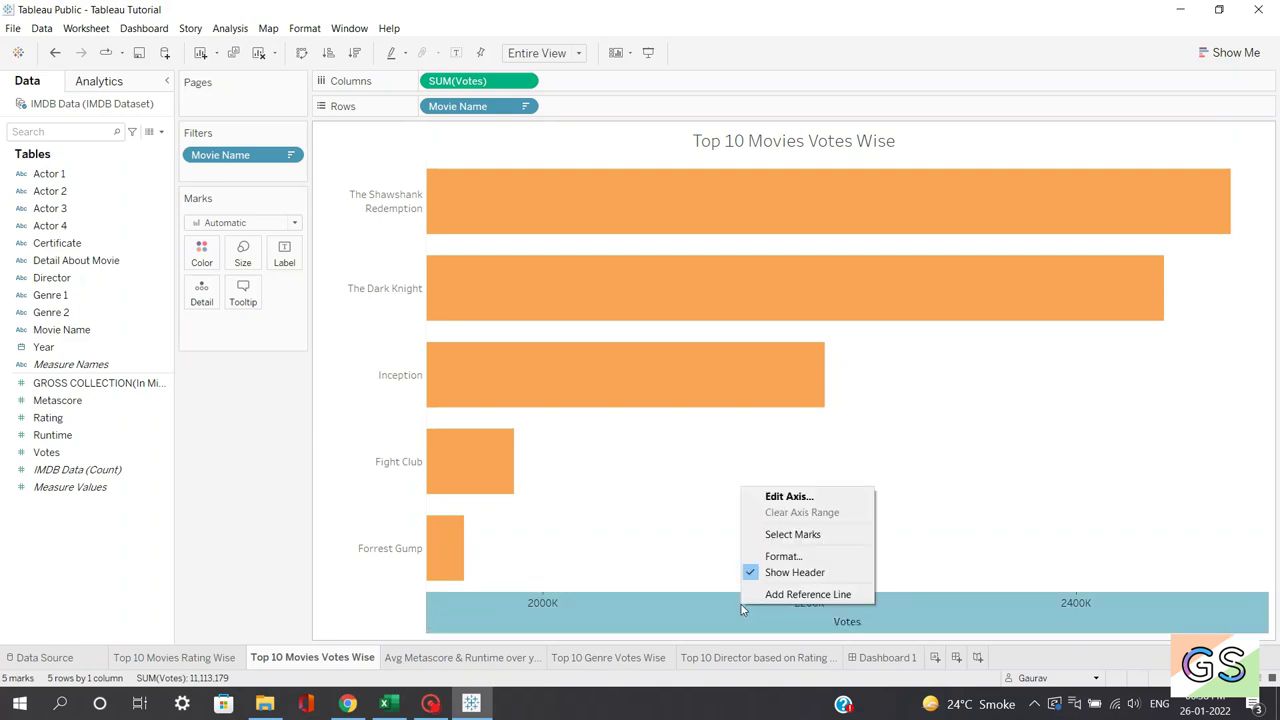
left_click(795, 562)
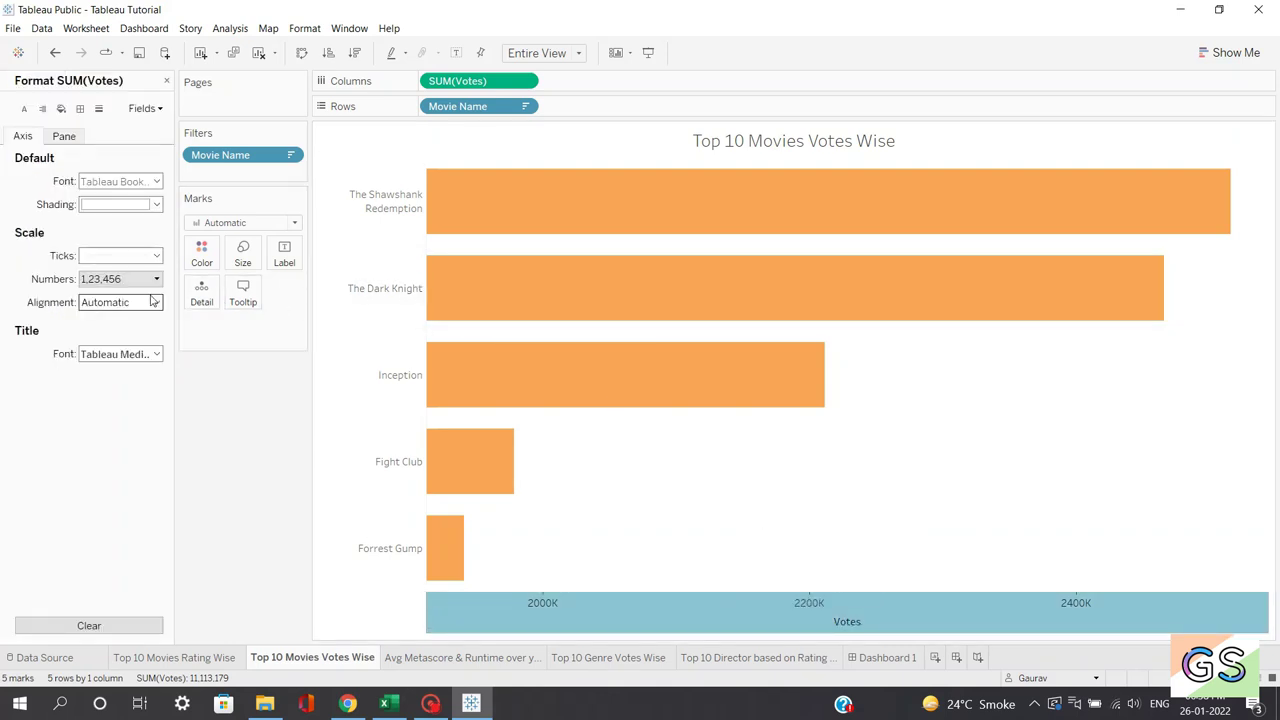
left_click(151, 285)
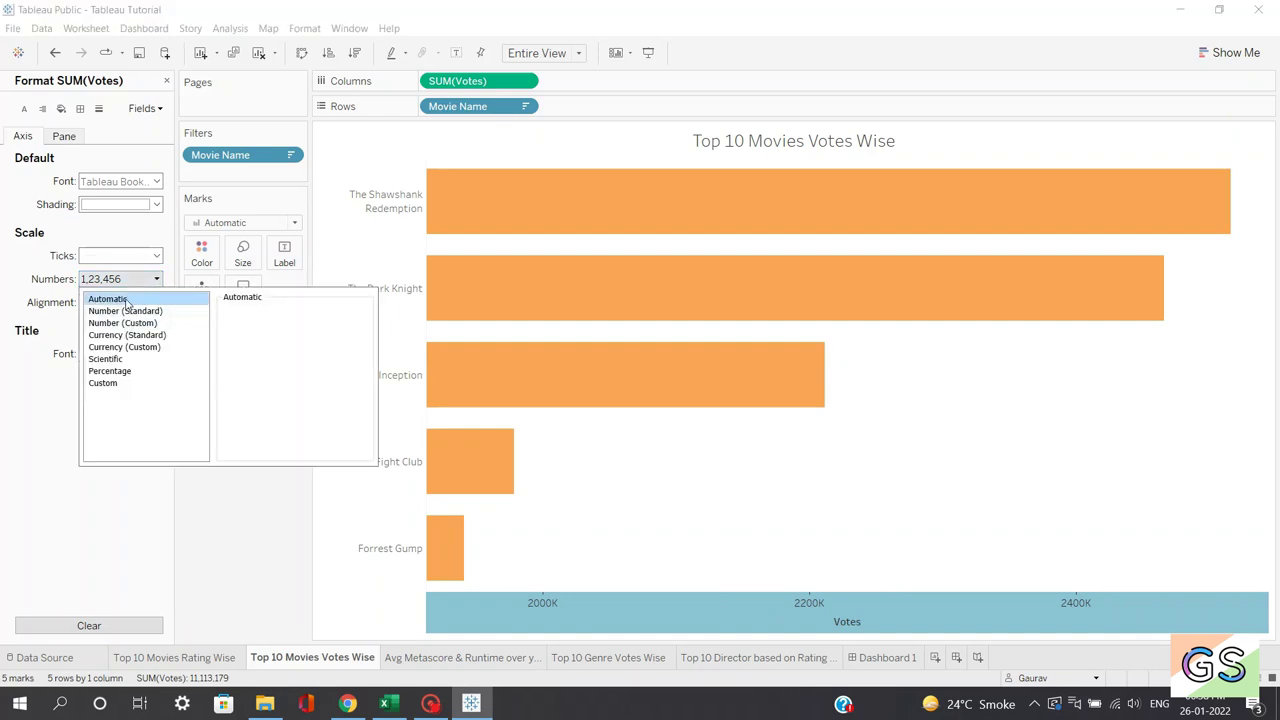
left_click(129, 311)
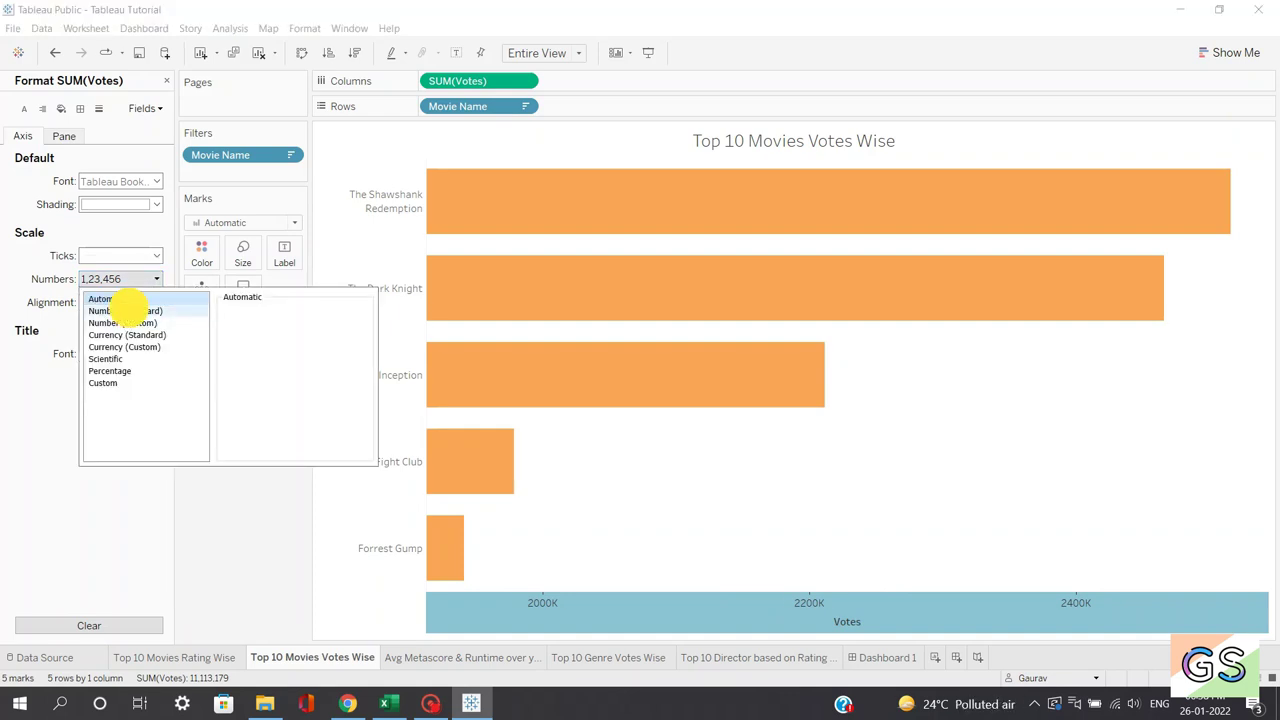
left_click(122, 323)
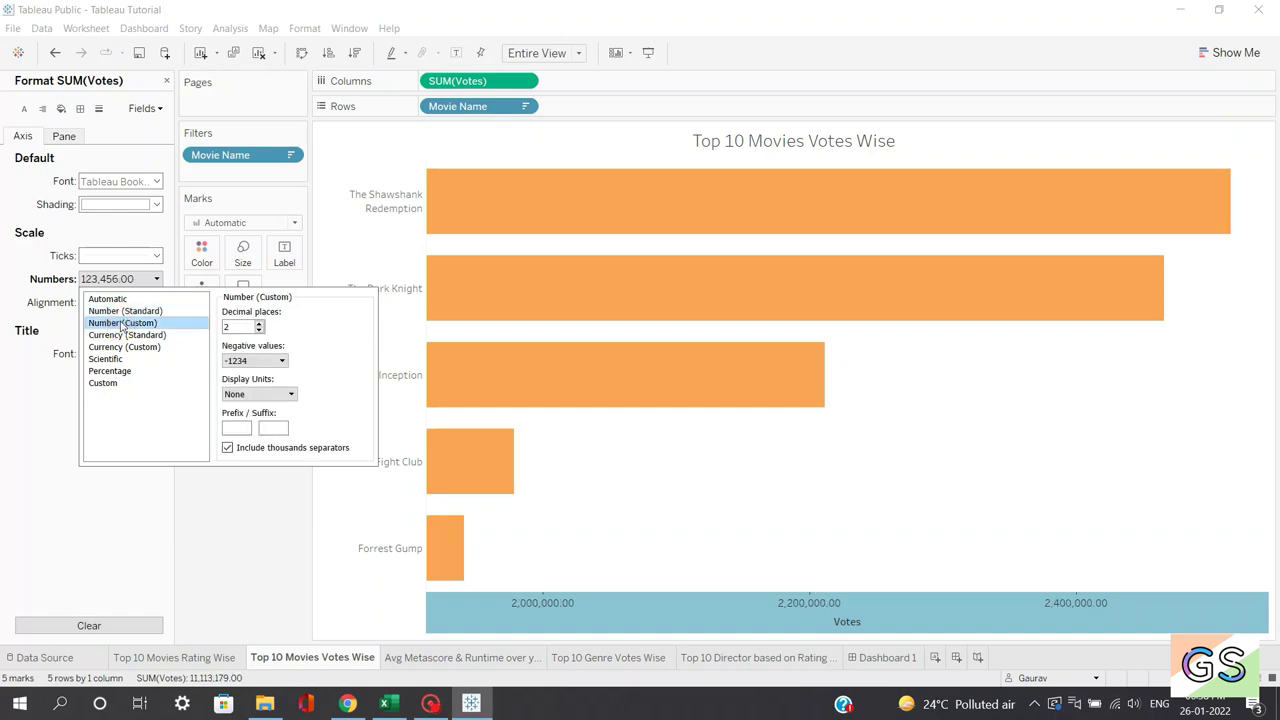
left_click(252, 394)
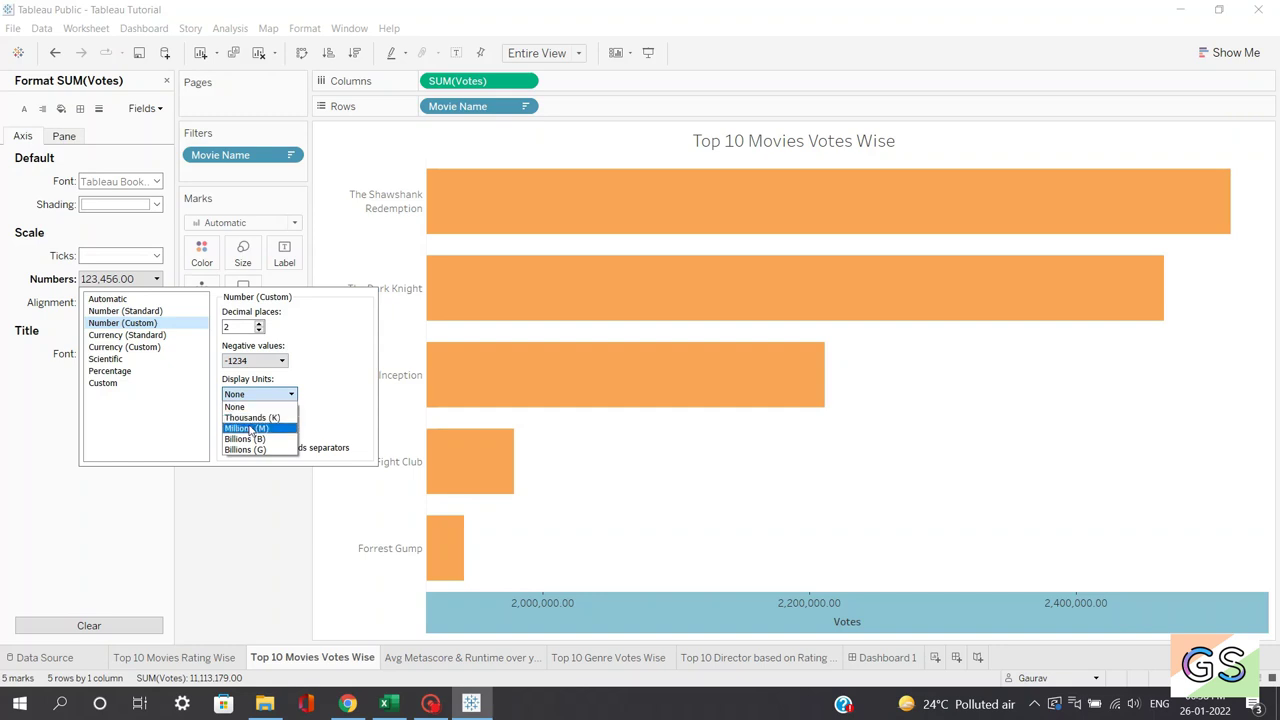
left_click(246, 428)
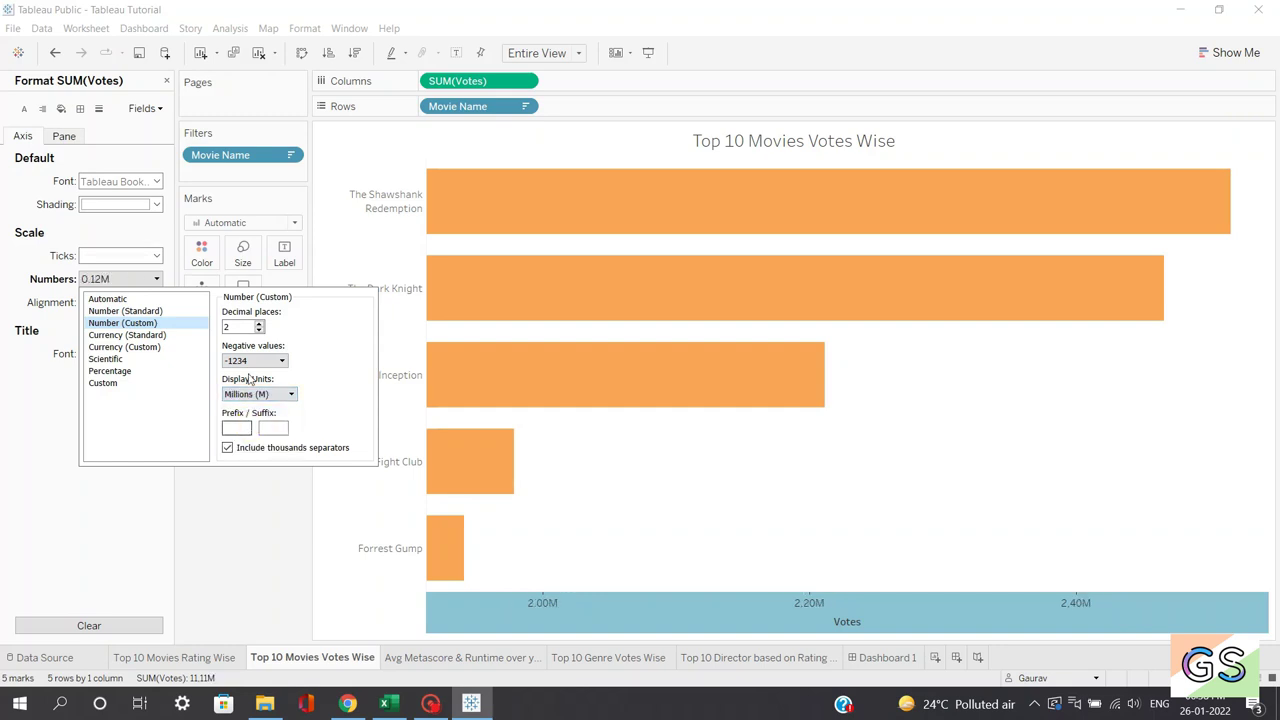
Try other decimal place settings for the Votes axis numbers, ending back at 2 decimal places.
left_click(238, 327)
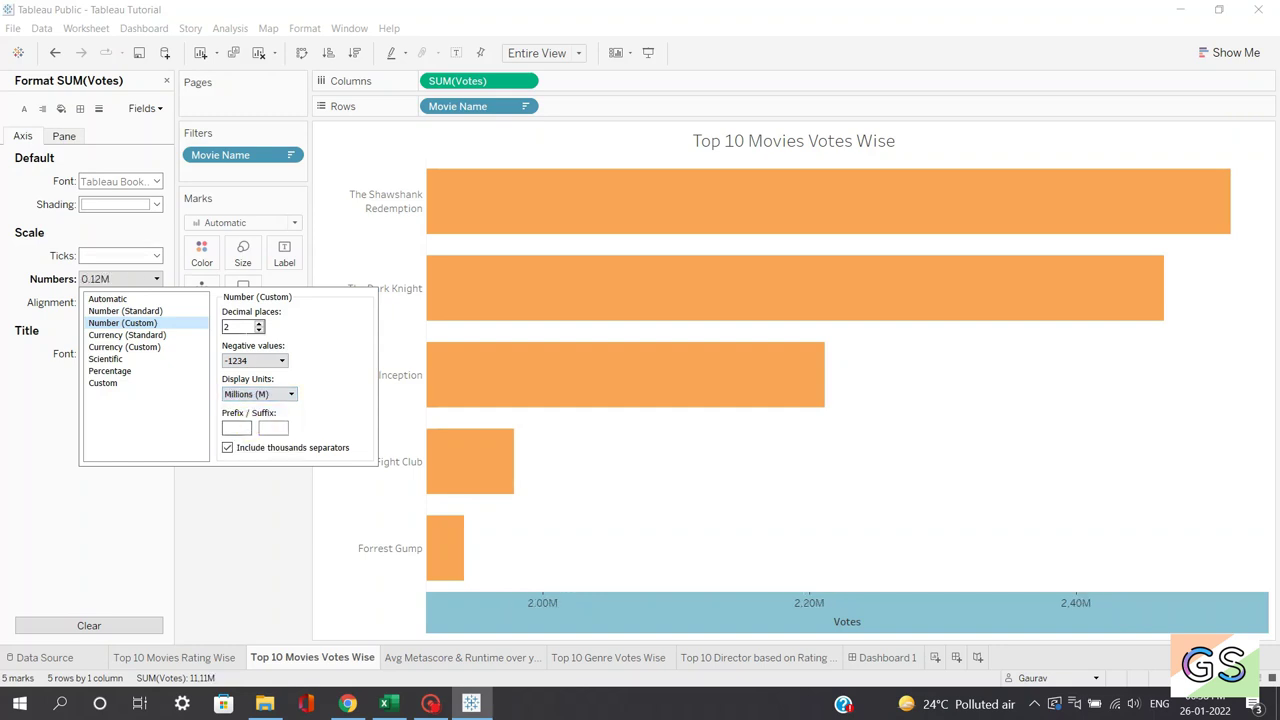
left_click(260, 332)
left_click(260, 327)
left_click(260, 327)
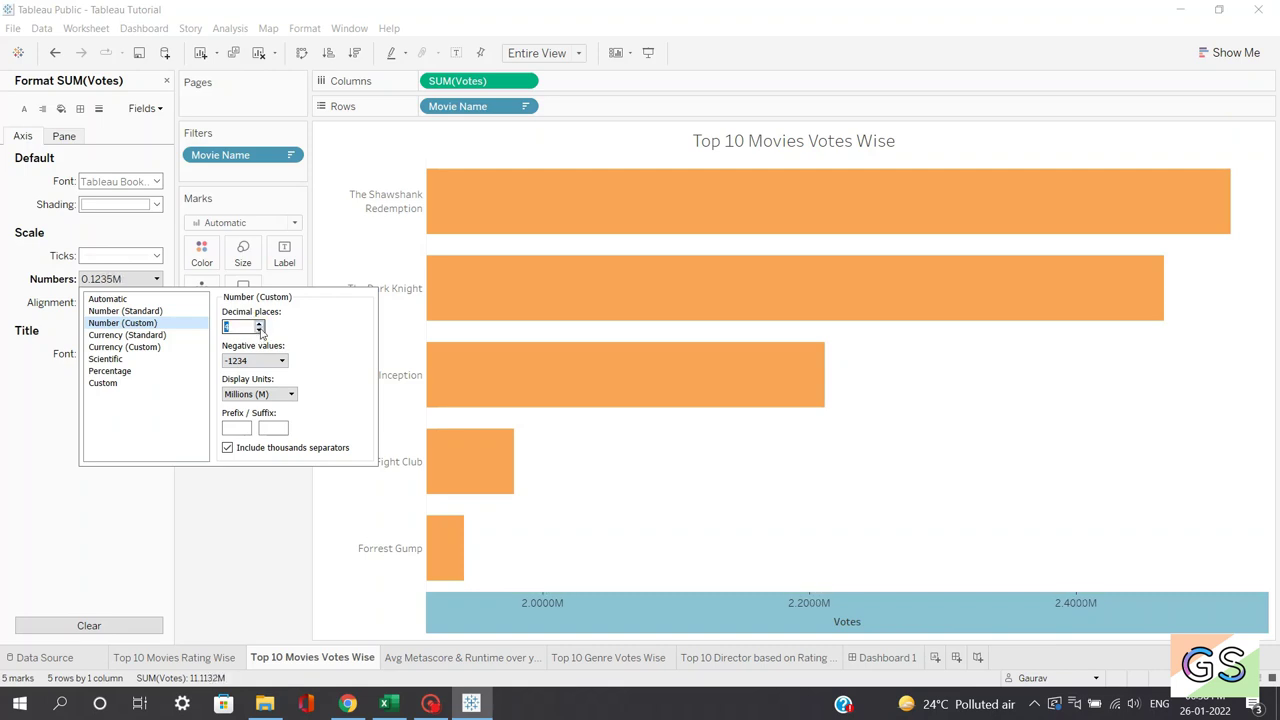
left_click(259, 331)
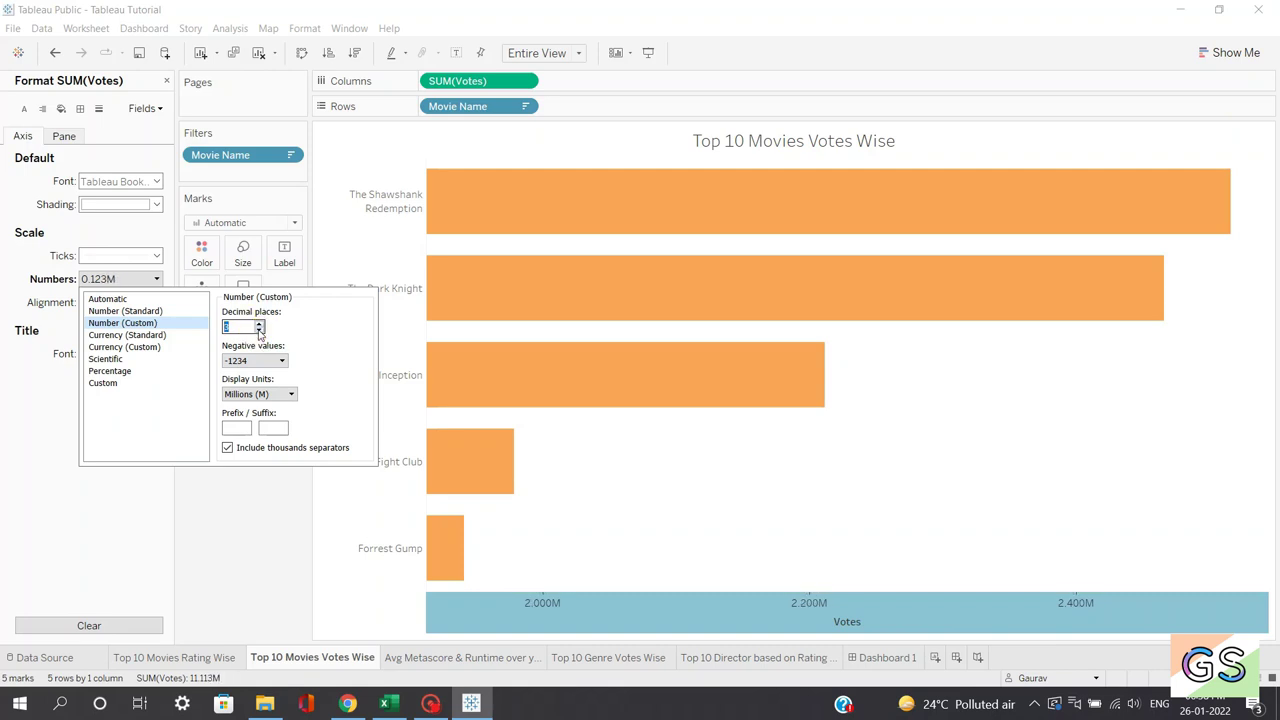
left_click(259, 331)
left_click(244, 479)
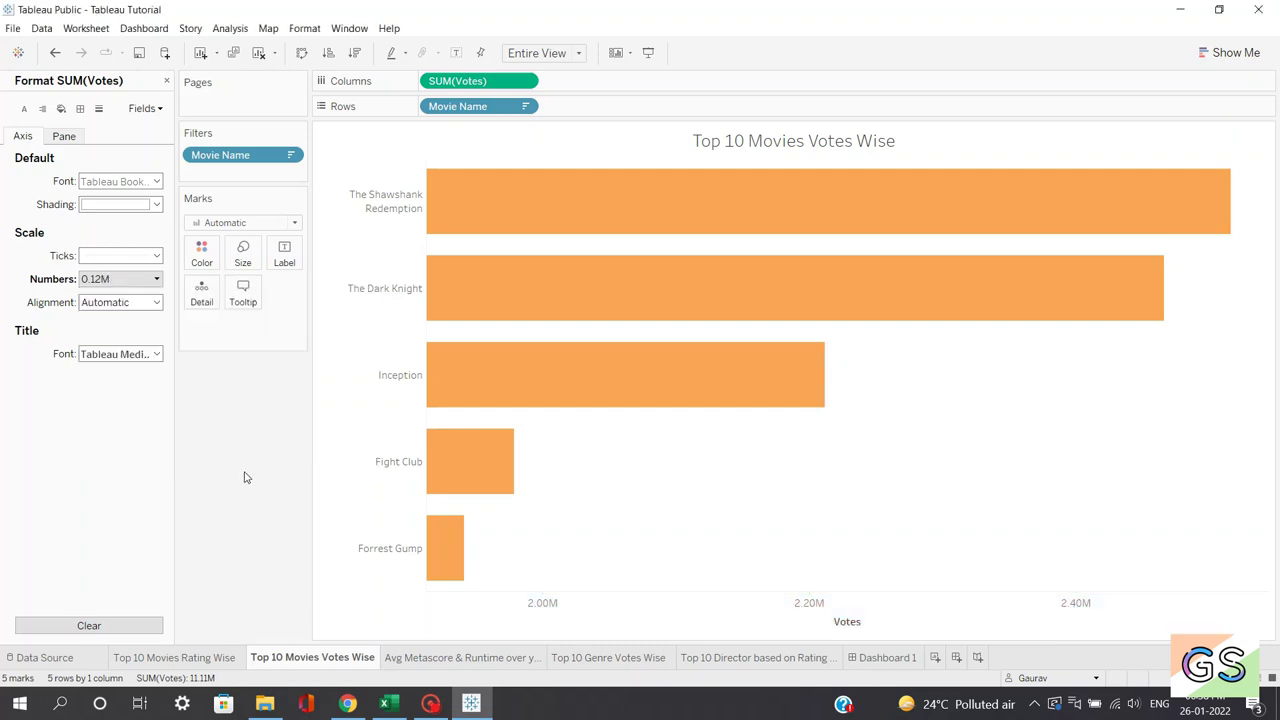
Switch to the Top 10 Genre Votes Wise sheet.
left_click(432, 658)
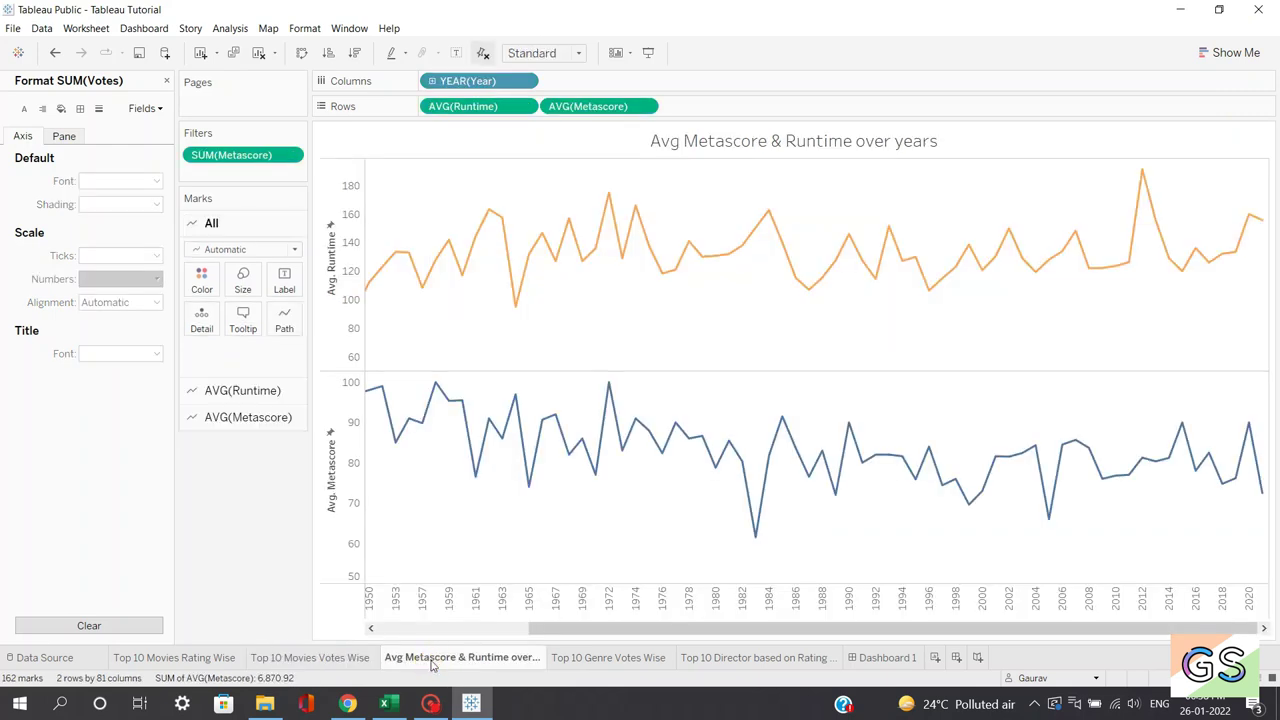
left_click(552, 658)
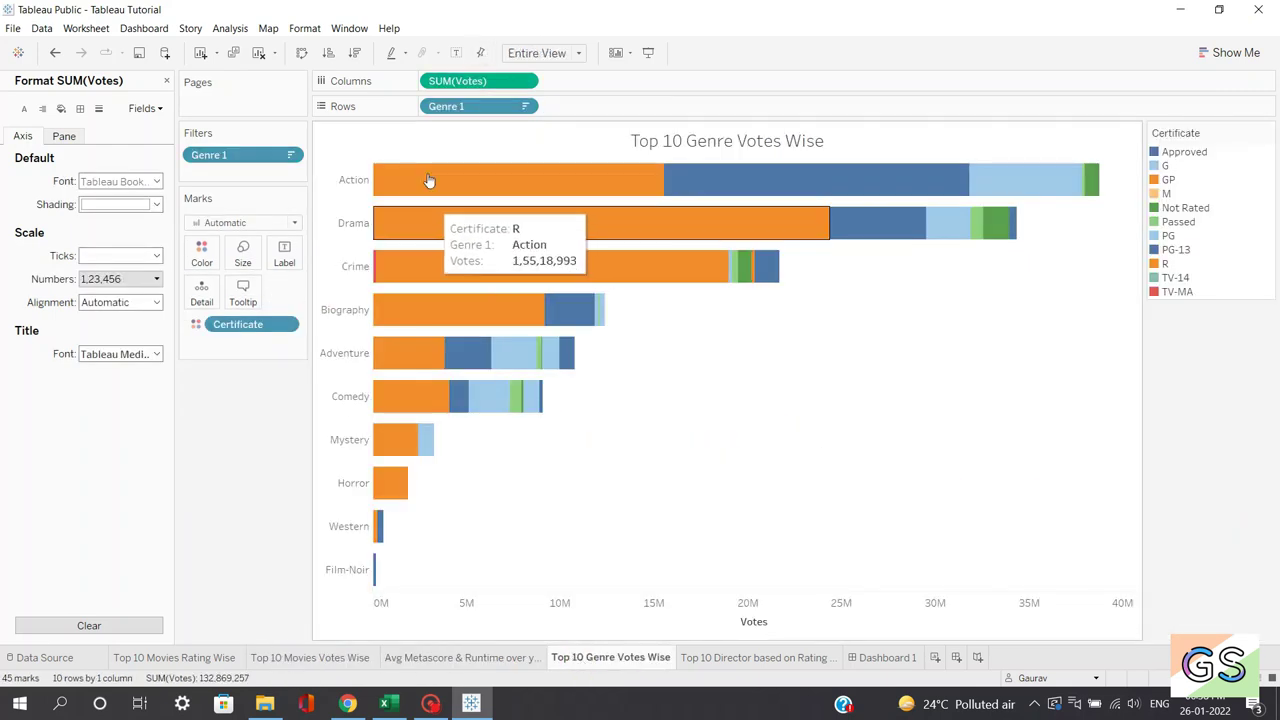
left_click(524, 106)
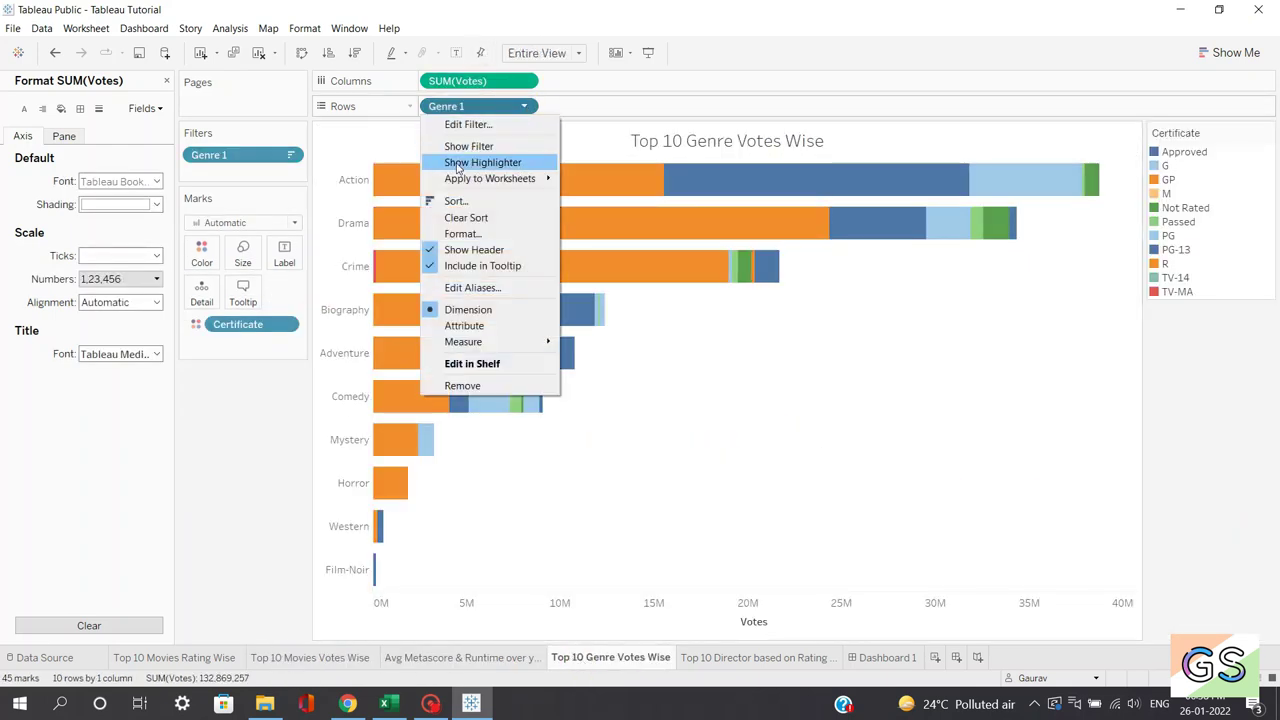
mouse_move(463, 179)
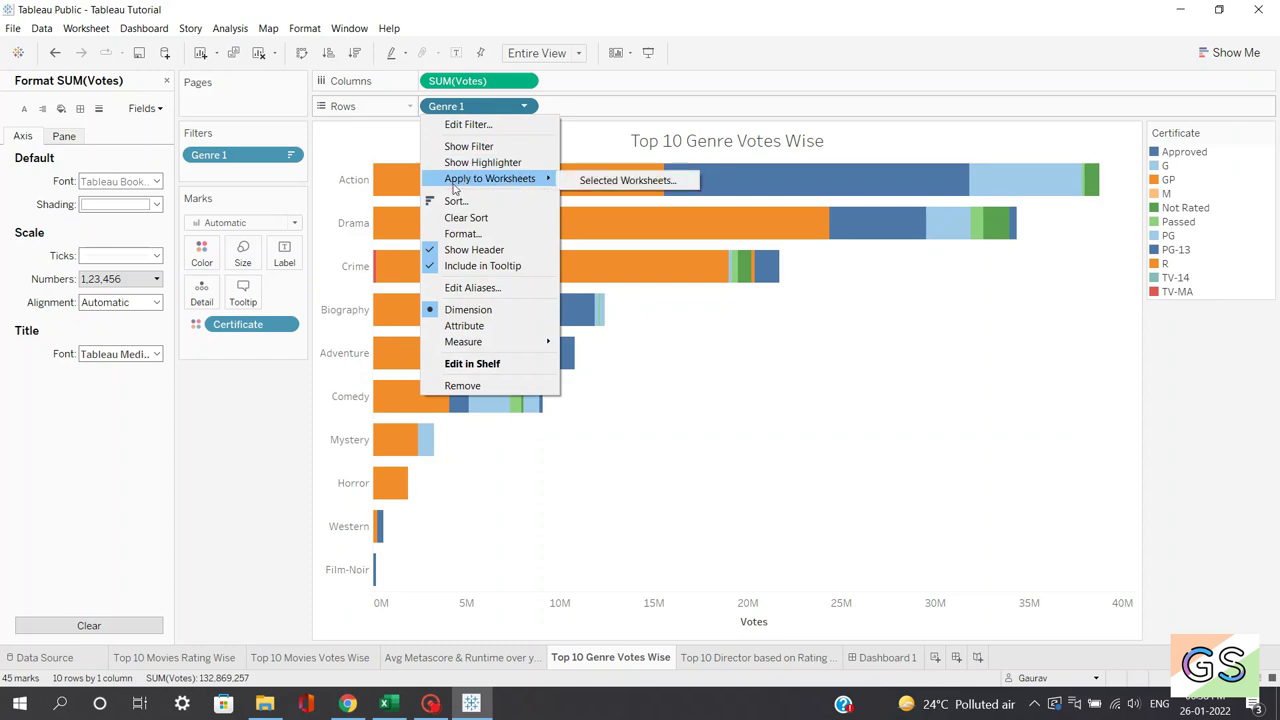
left_click(455, 201)
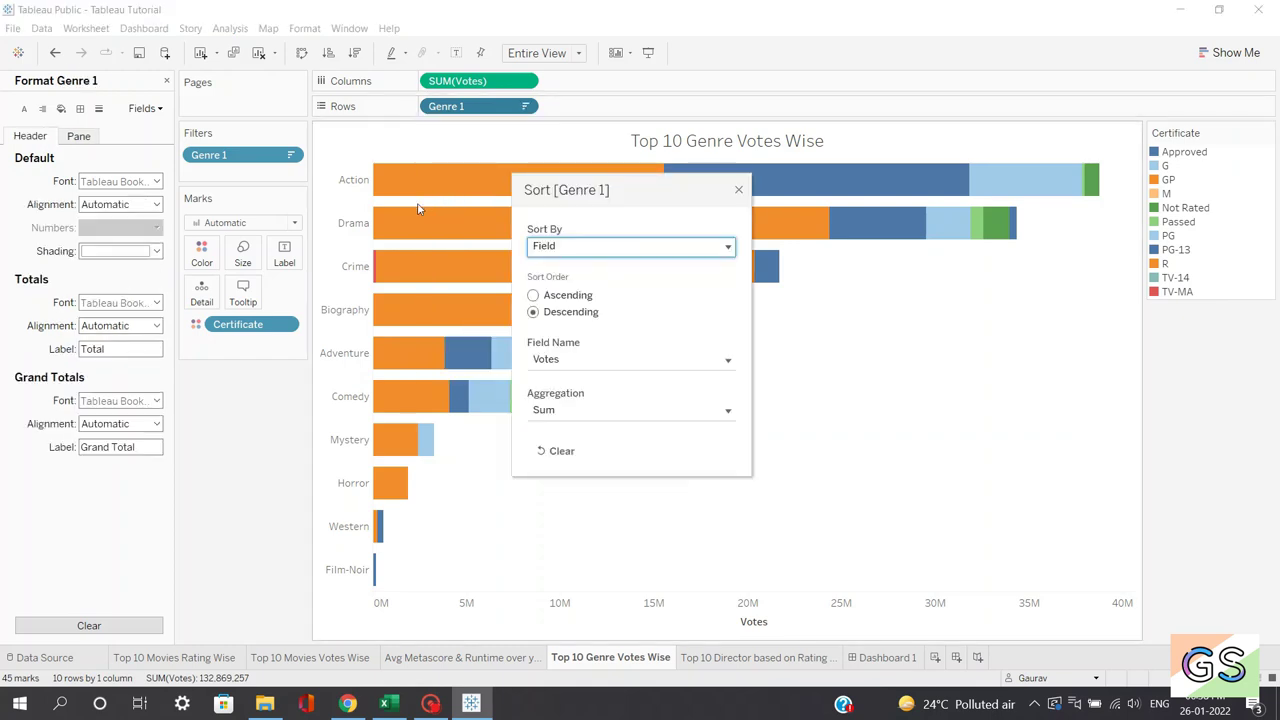
left_click(738, 189)
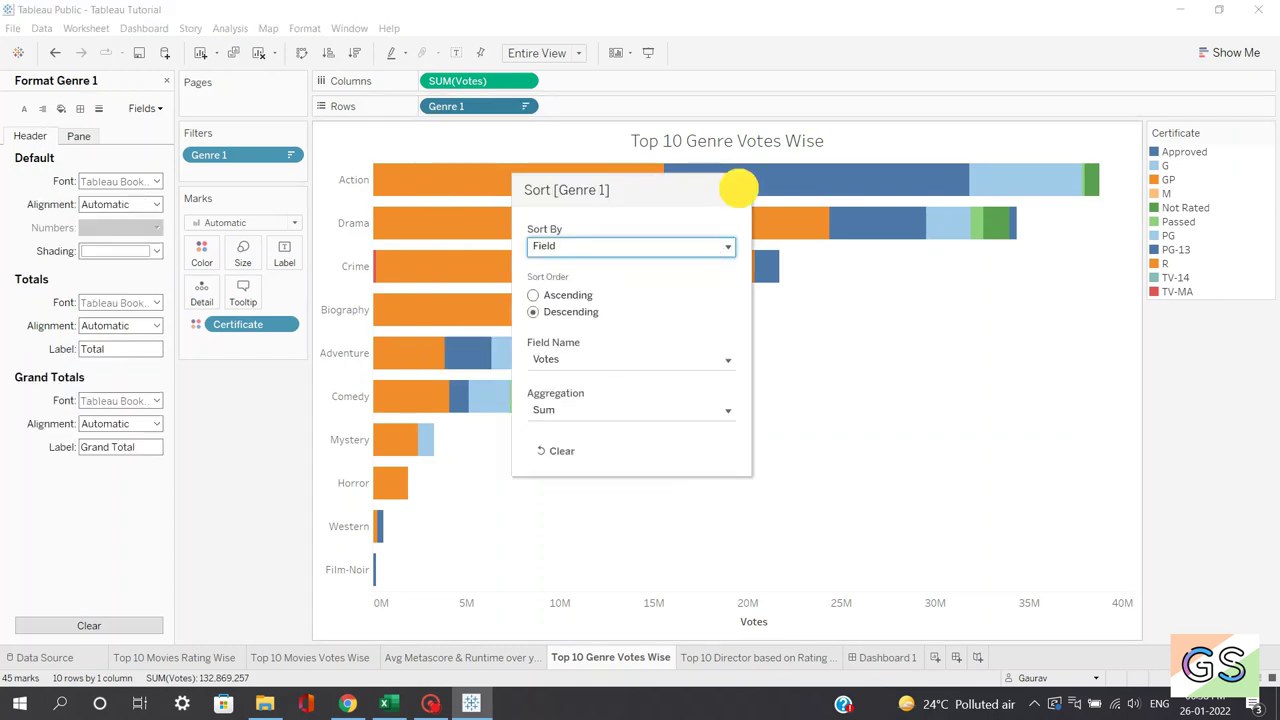
Limit the Genre 1 filter to the top 5 by sum of Votes.
left_click(525, 106)
left_click(528, 125)
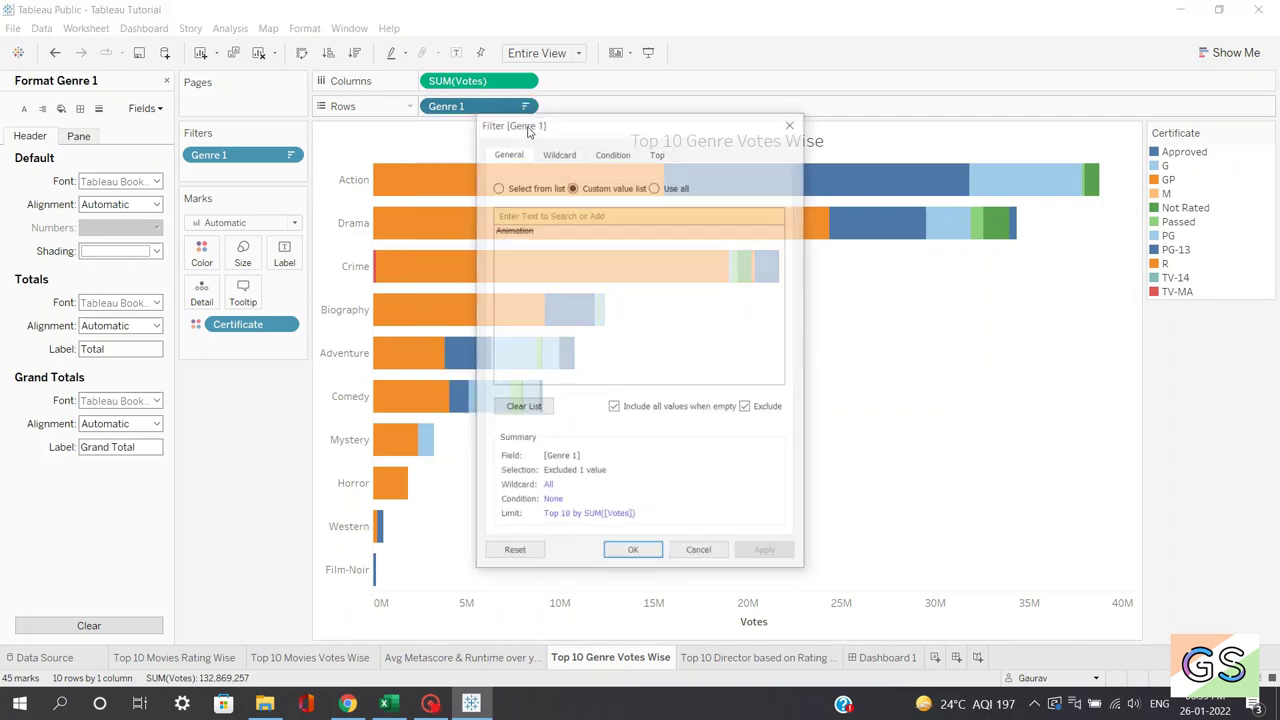
left_click(657, 152)
double_click(590, 210)
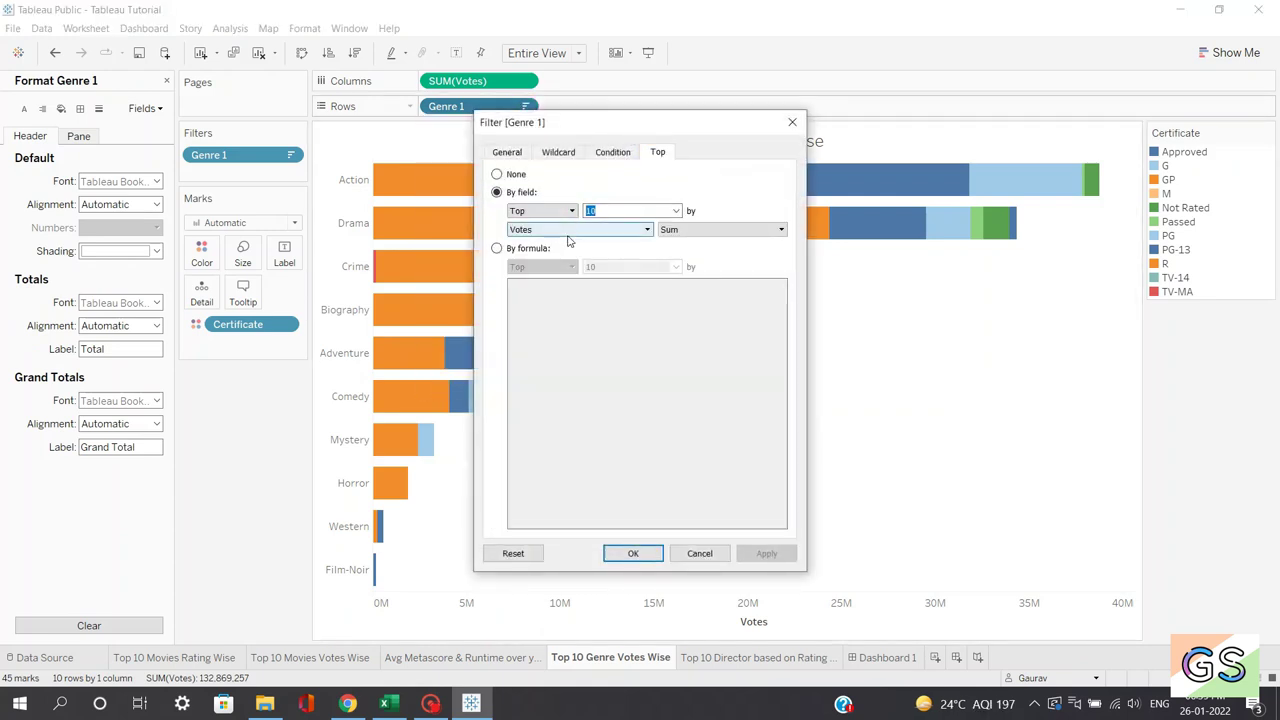
type("5")
left_click(766, 553)
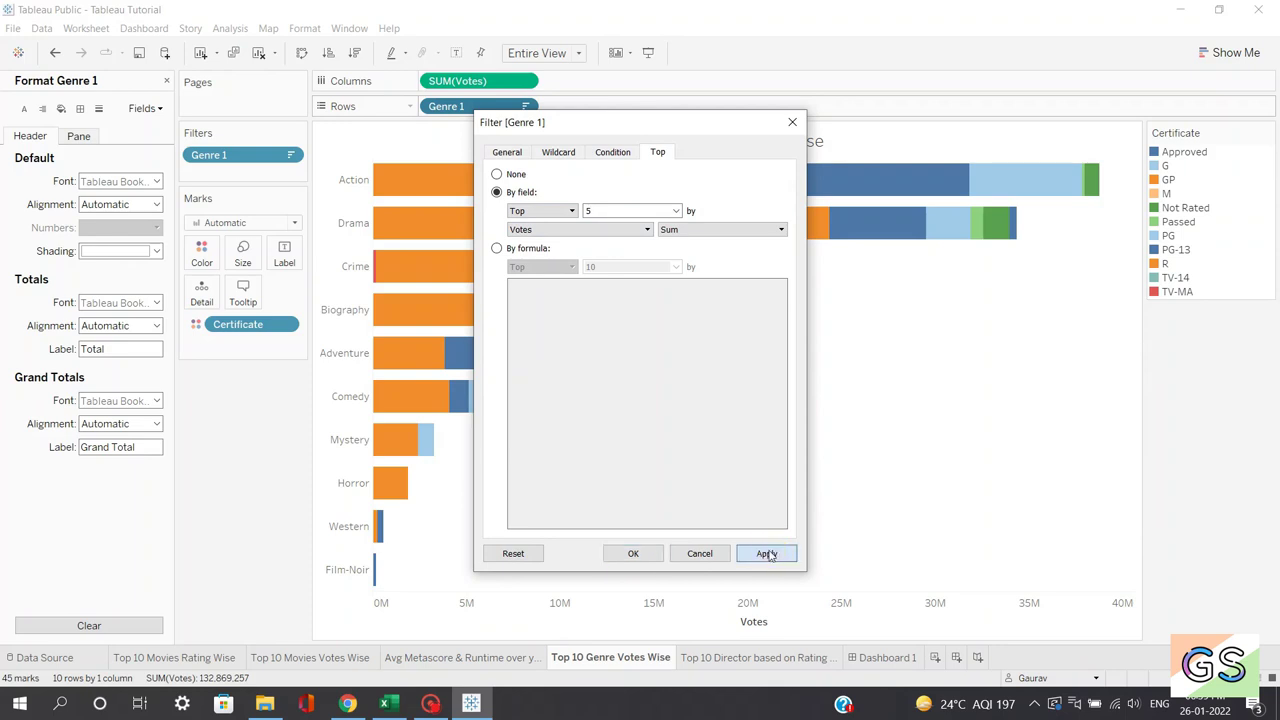
left_click(640, 553)
Return to Dashboard 1 and clear the Rating axis title of the Top 10 Movies Rating Wise chart.
left_click(876, 657)
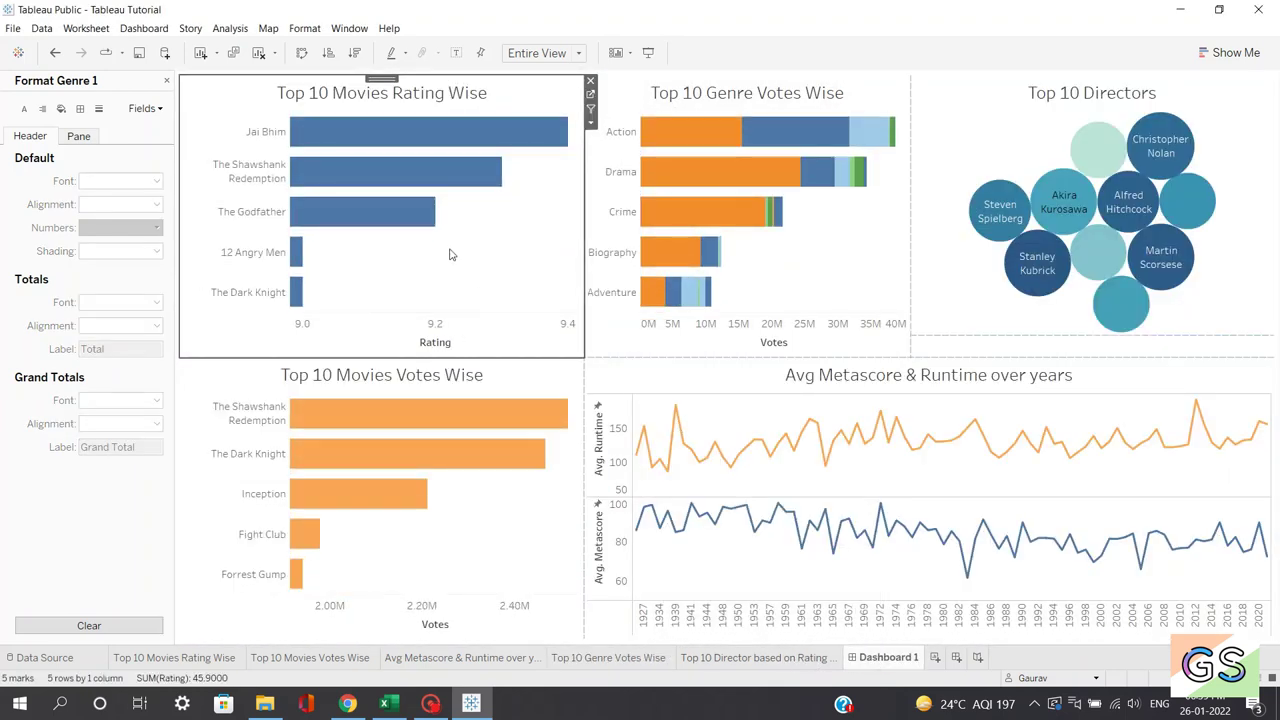
left_click(986, 126)
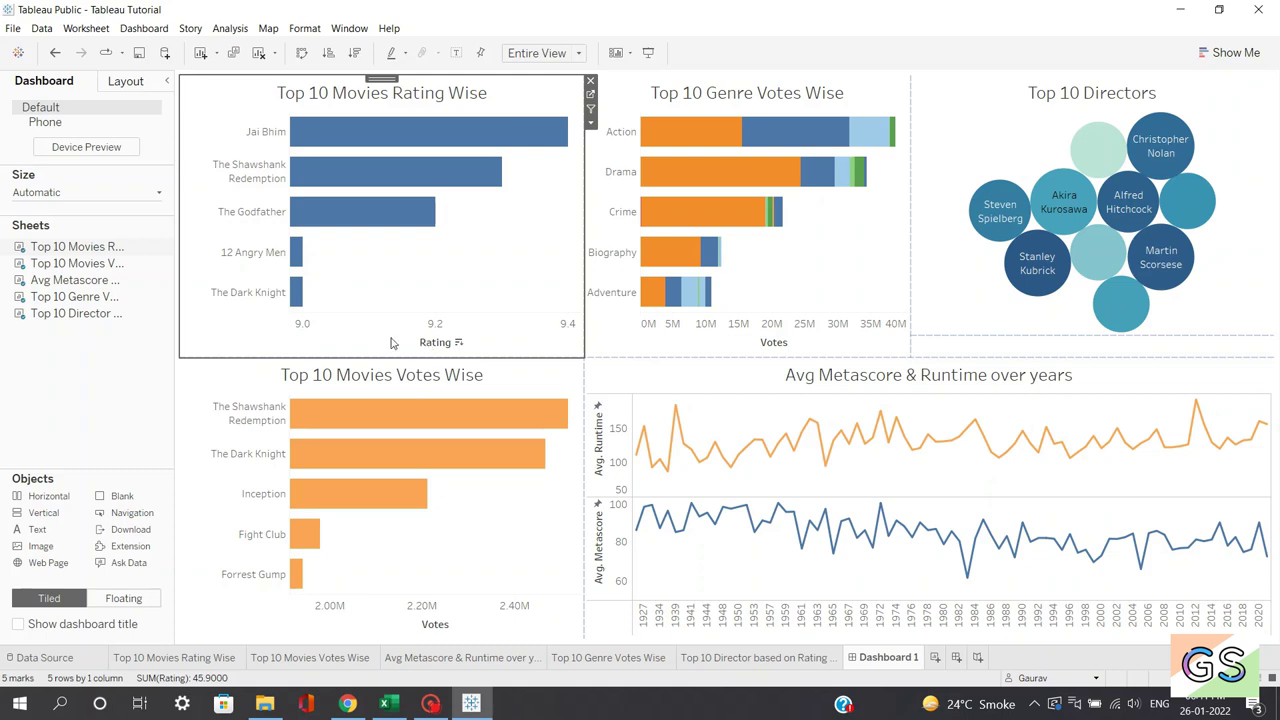
double_click(422, 345)
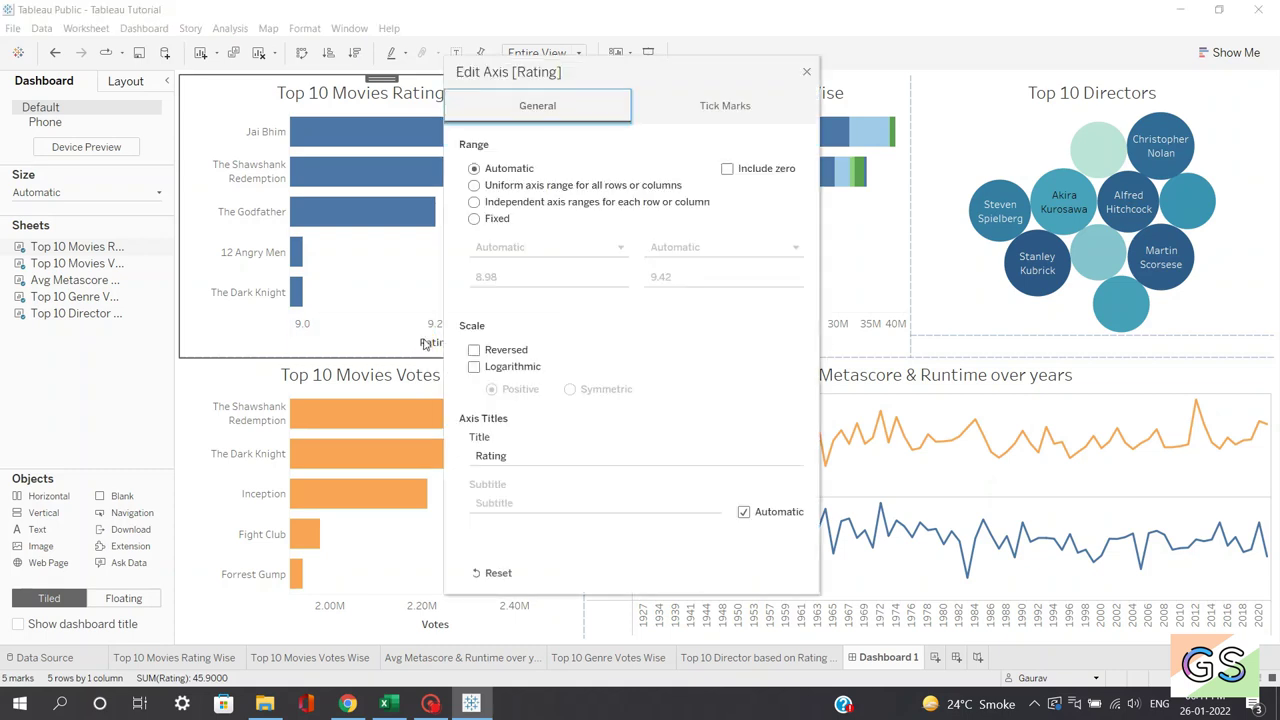
left_click(500, 455)
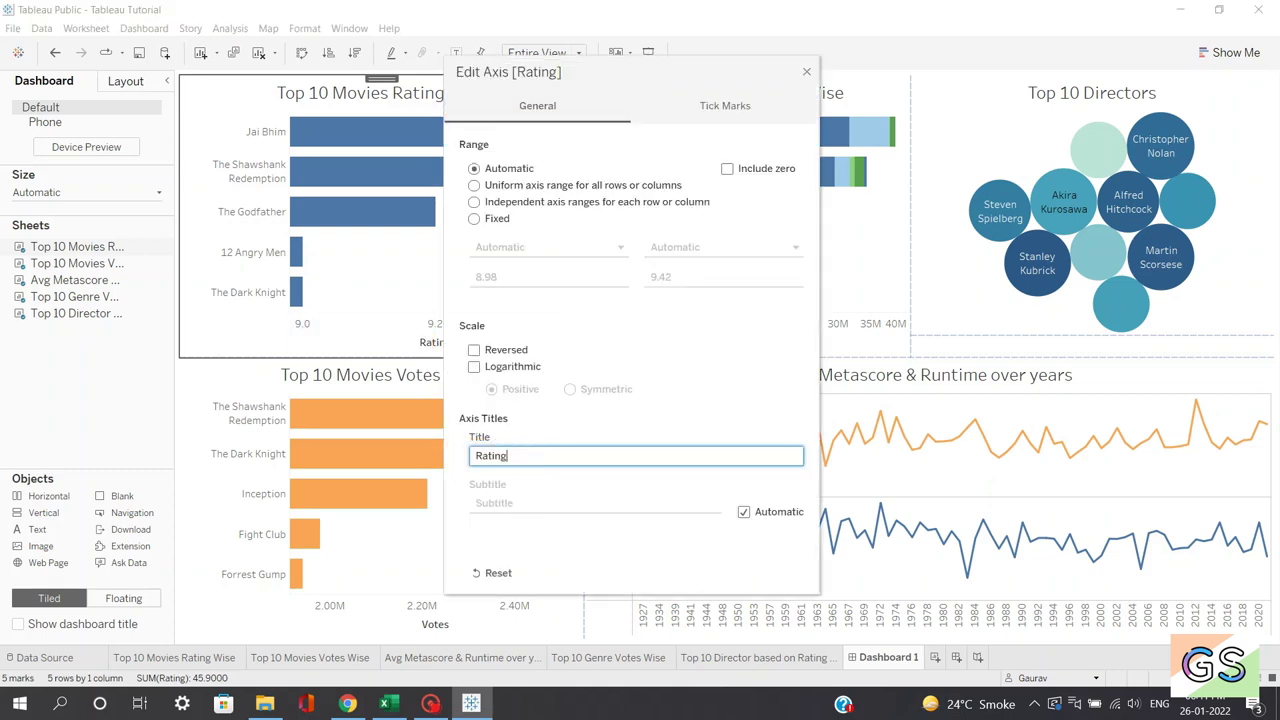
double_click(466, 455)
type("Title")
left_click(806, 71)
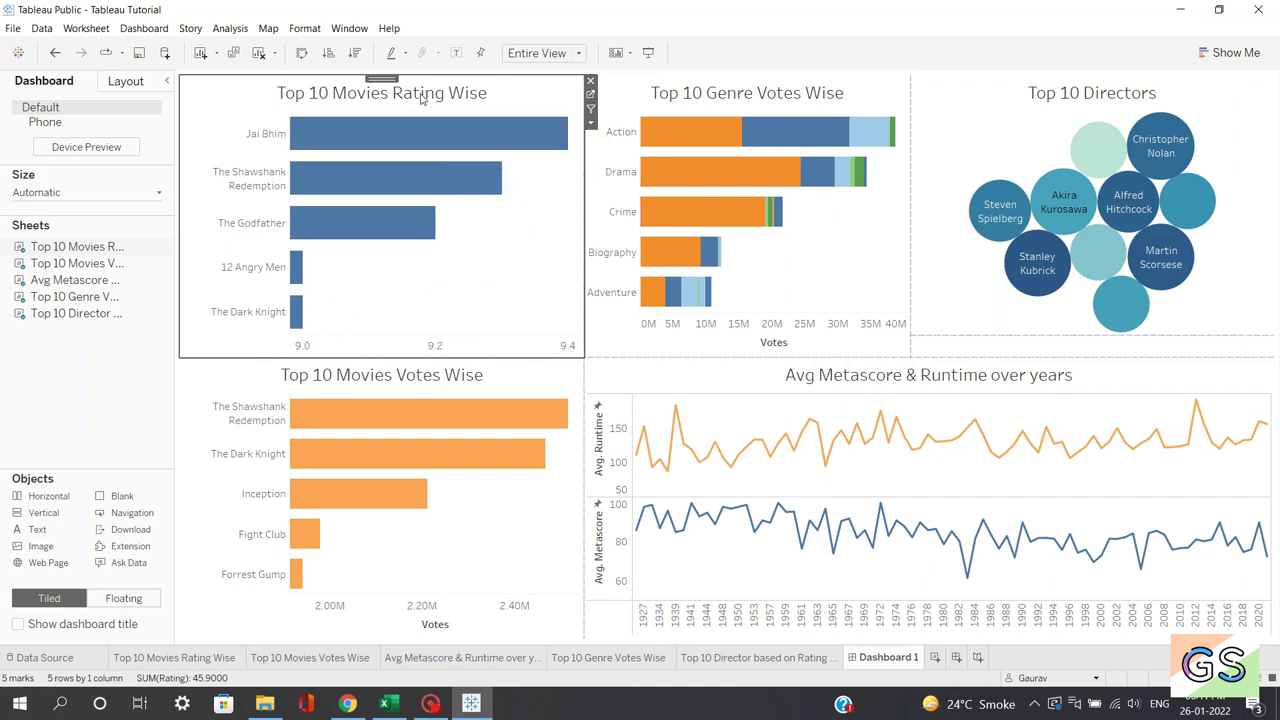
Clear the Votes axis title of the Top 10 Genre Votes Wise chart.
right_click(765, 345)
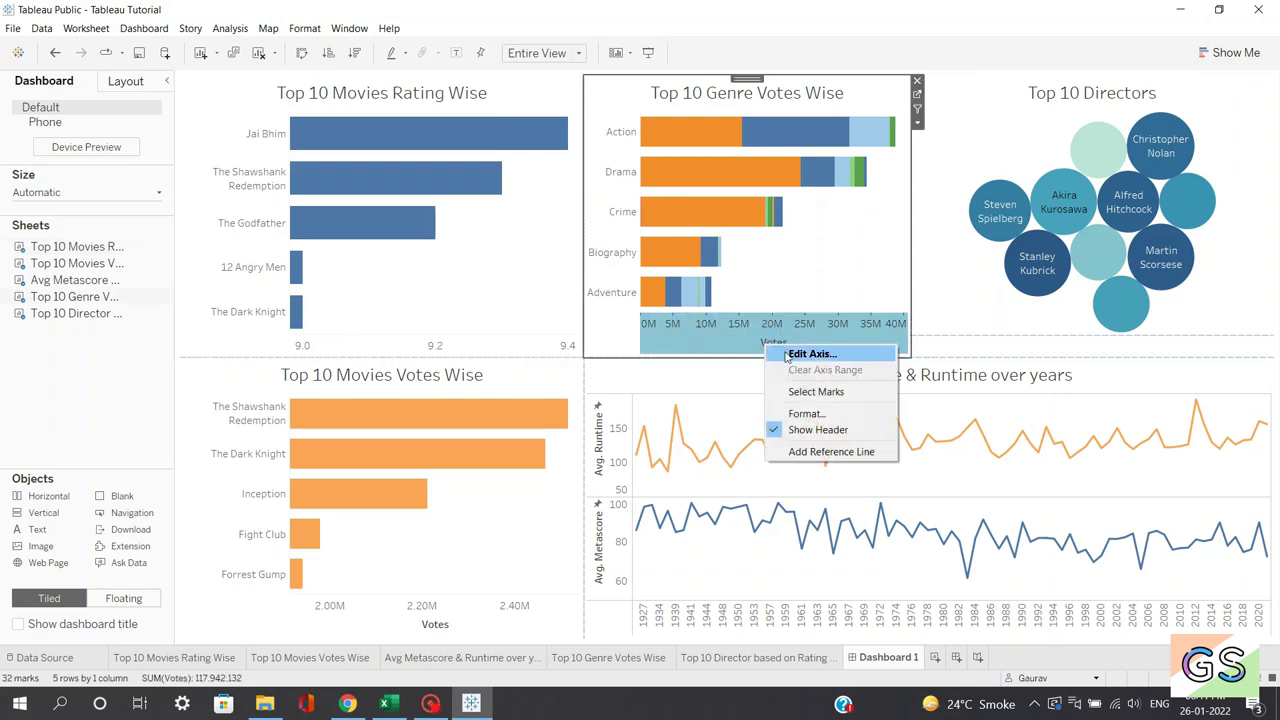
left_click(788, 356)
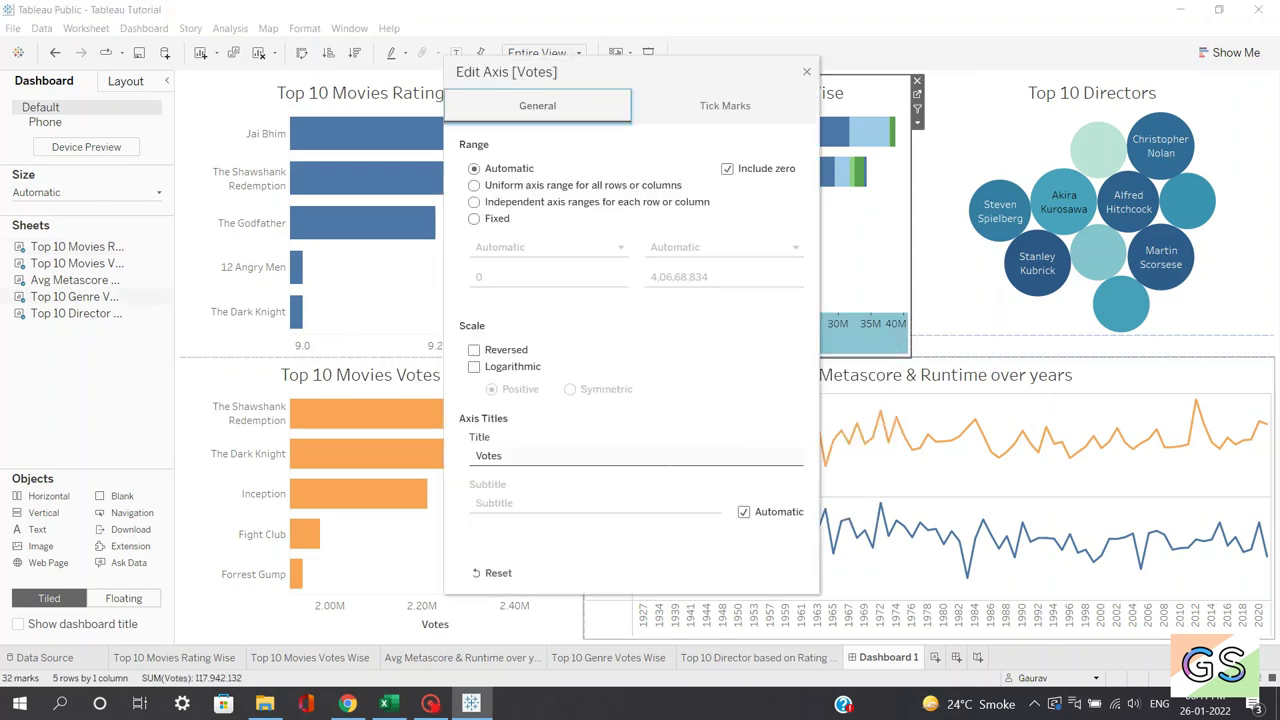
double_click(513, 455)
key("BackSpace")
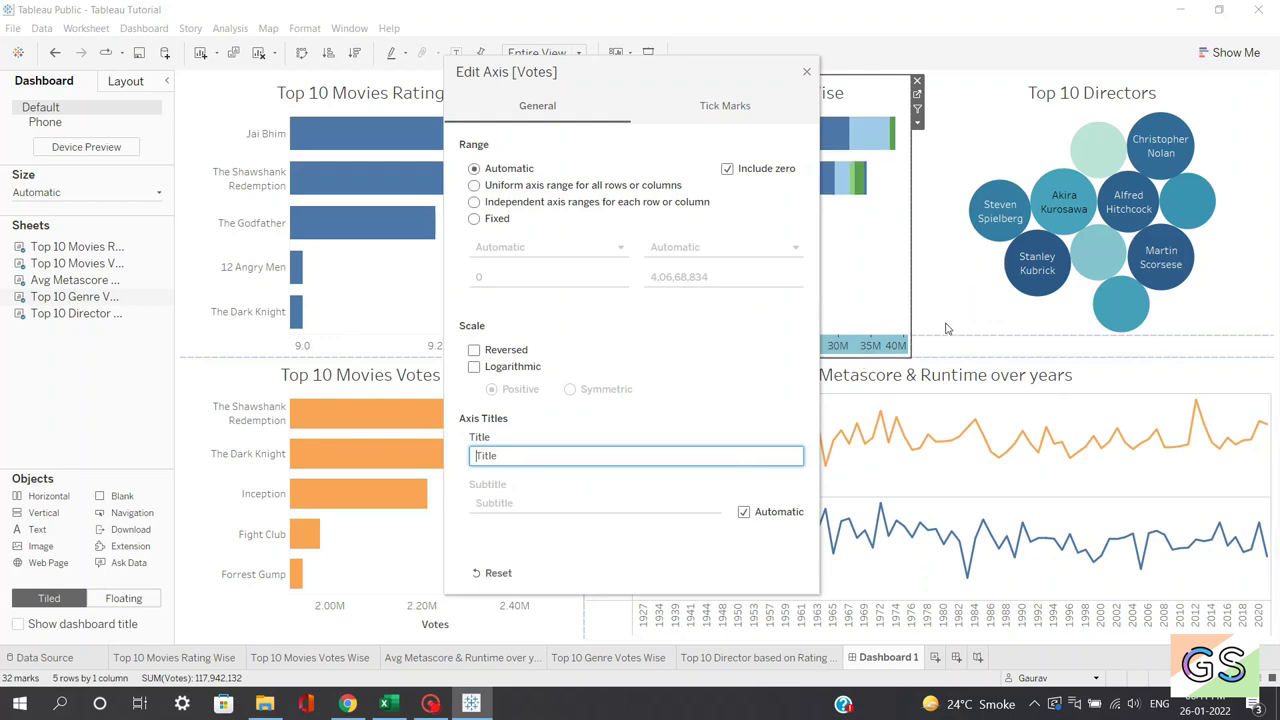
left_click(806, 72)
Clear the Votes axis title of the Top 10 Movies Votes Wise chart.
left_click(426, 572)
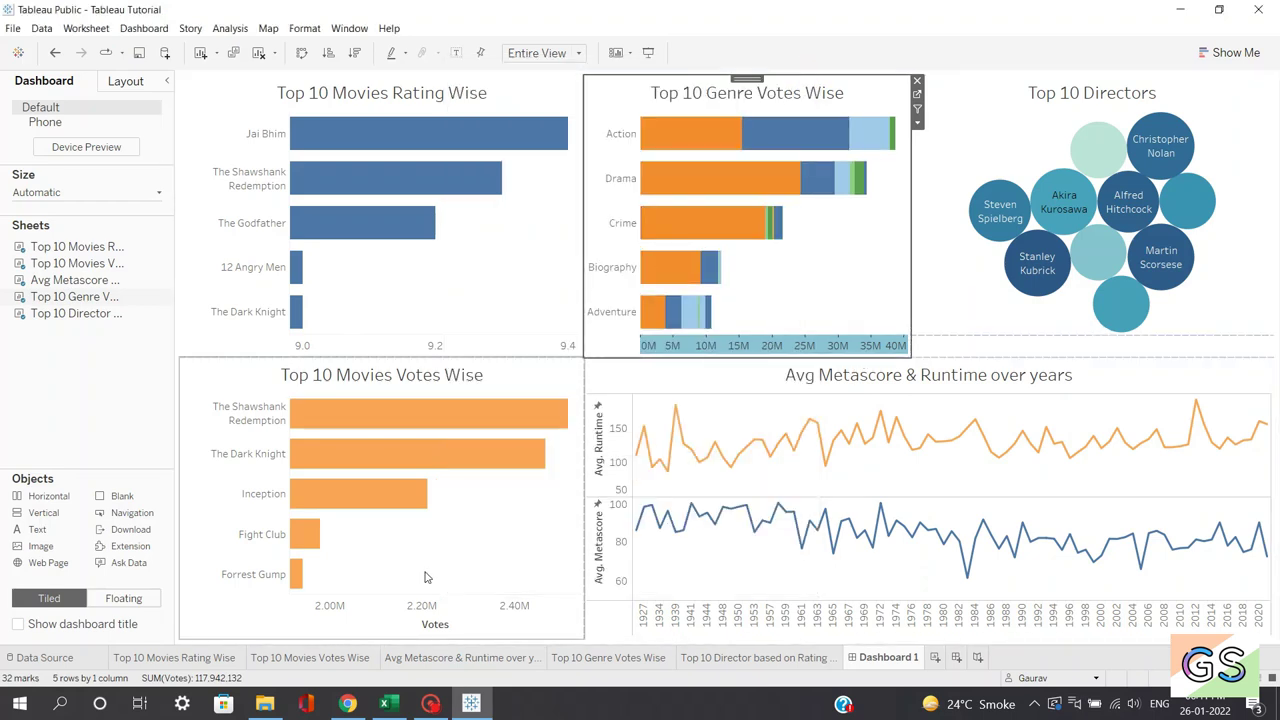
right_click(420, 630)
left_click(472, 520)
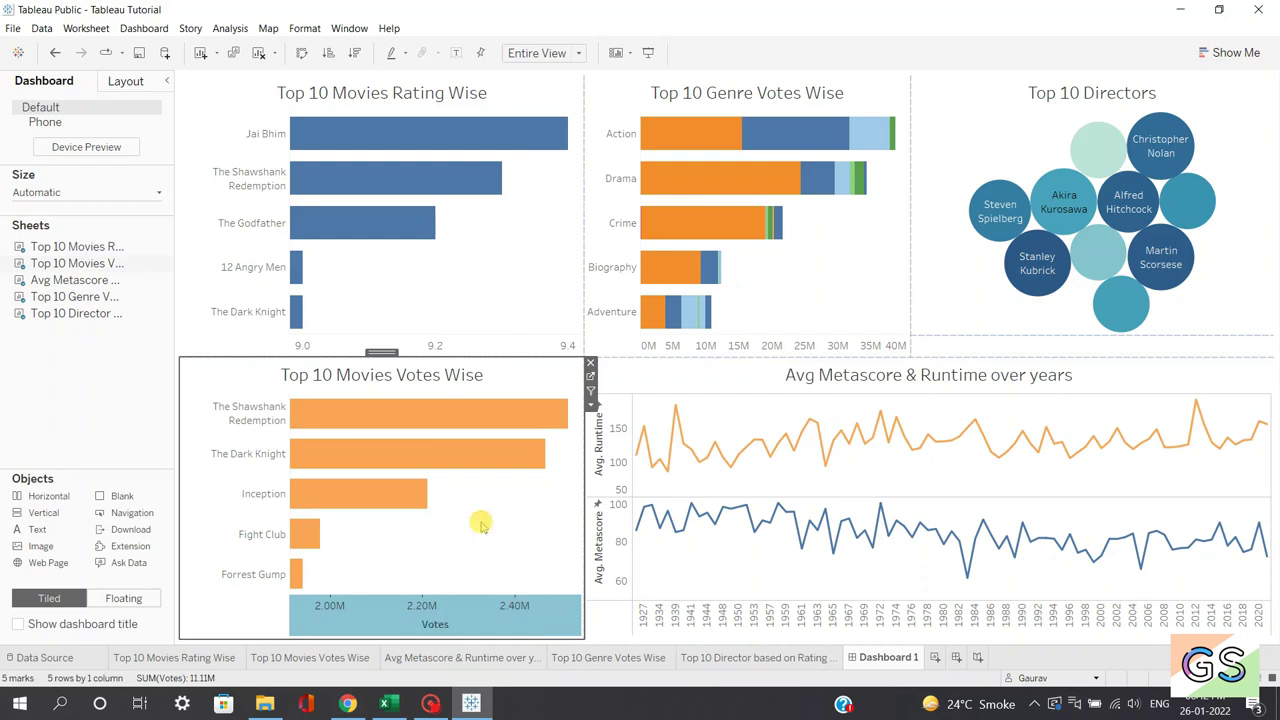
double_click(535, 455)
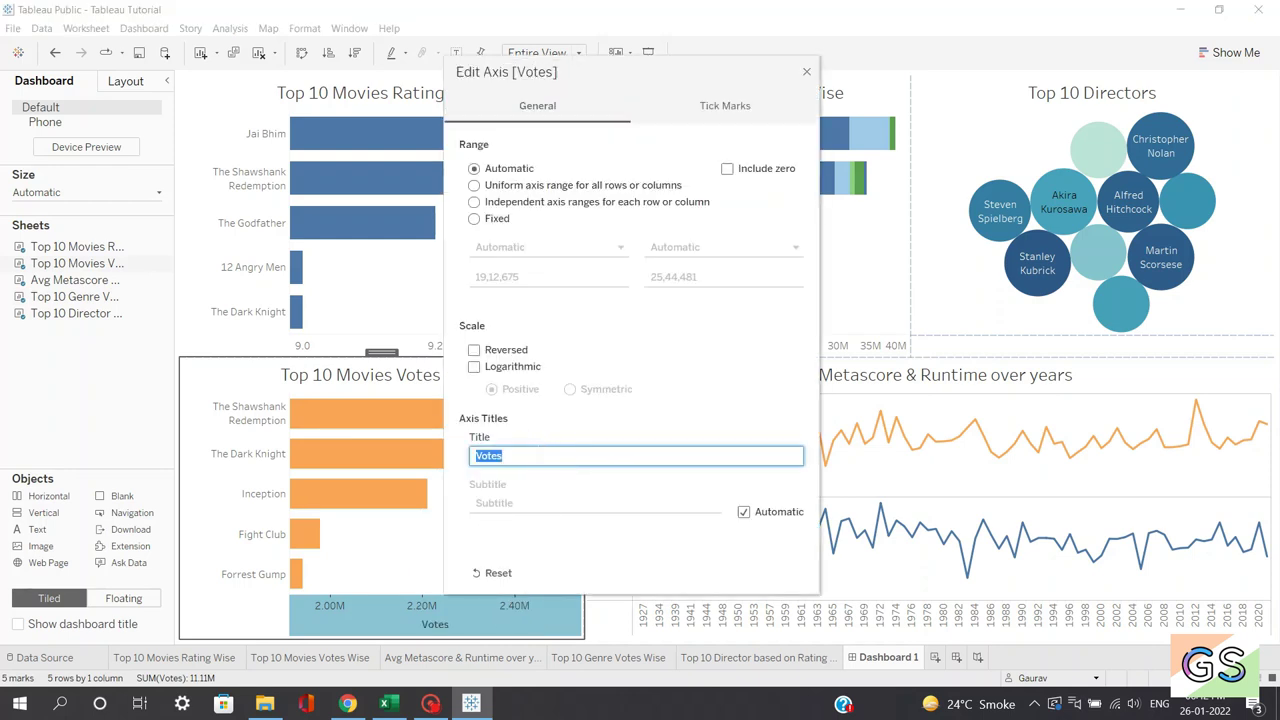
type("Title")
left_click(801, 73)
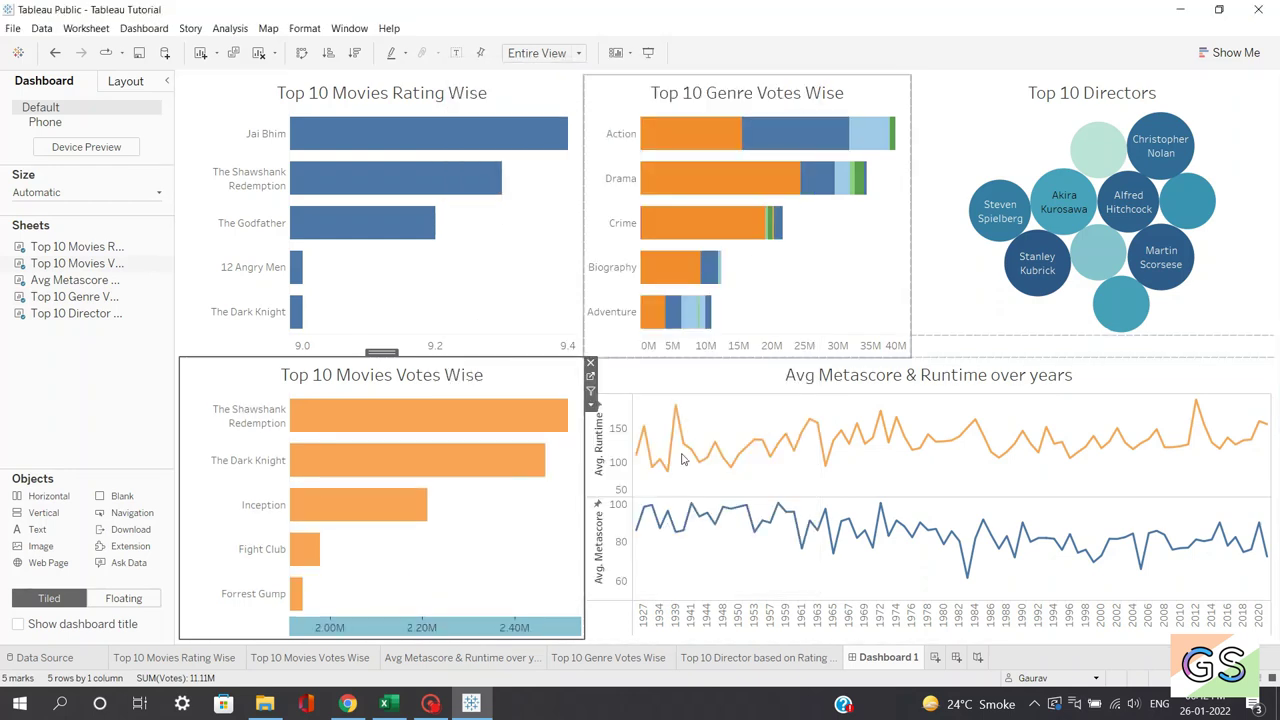
Go to the Top 10 Movies Rating Wise sheet and add a Certificate filter that uses all values.
left_click(493, 87)
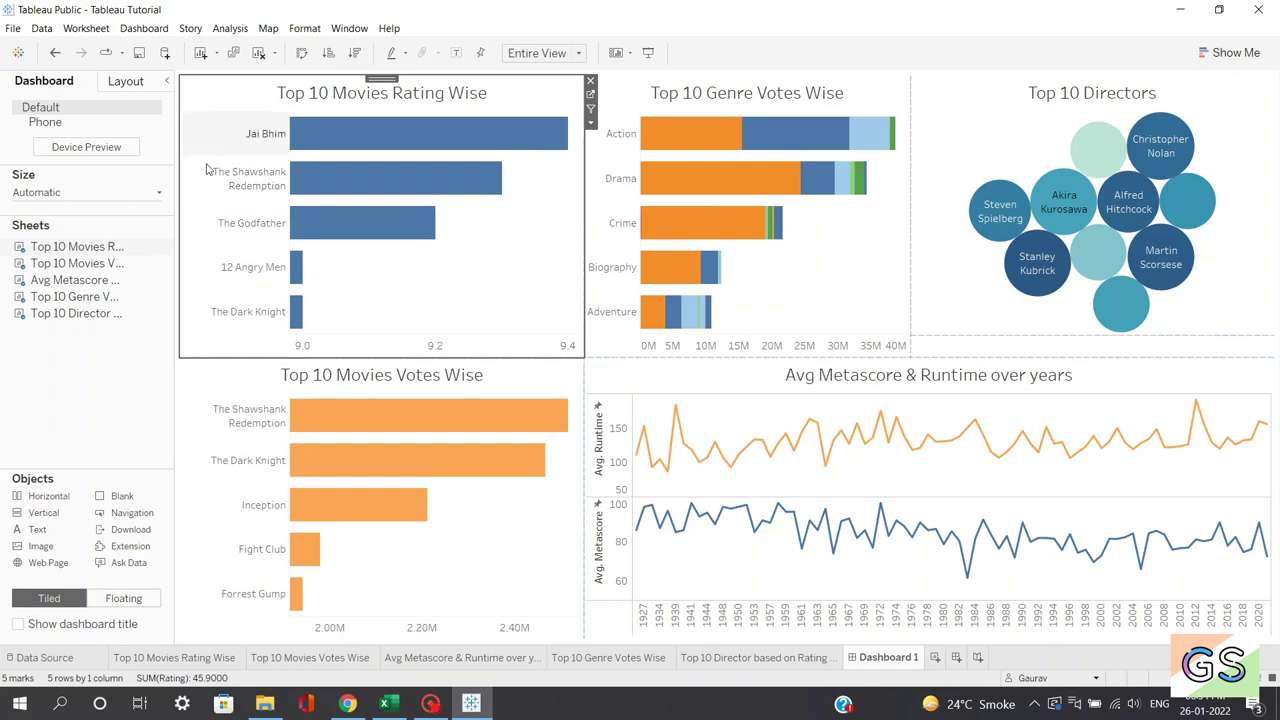
mouse_move(52, 254)
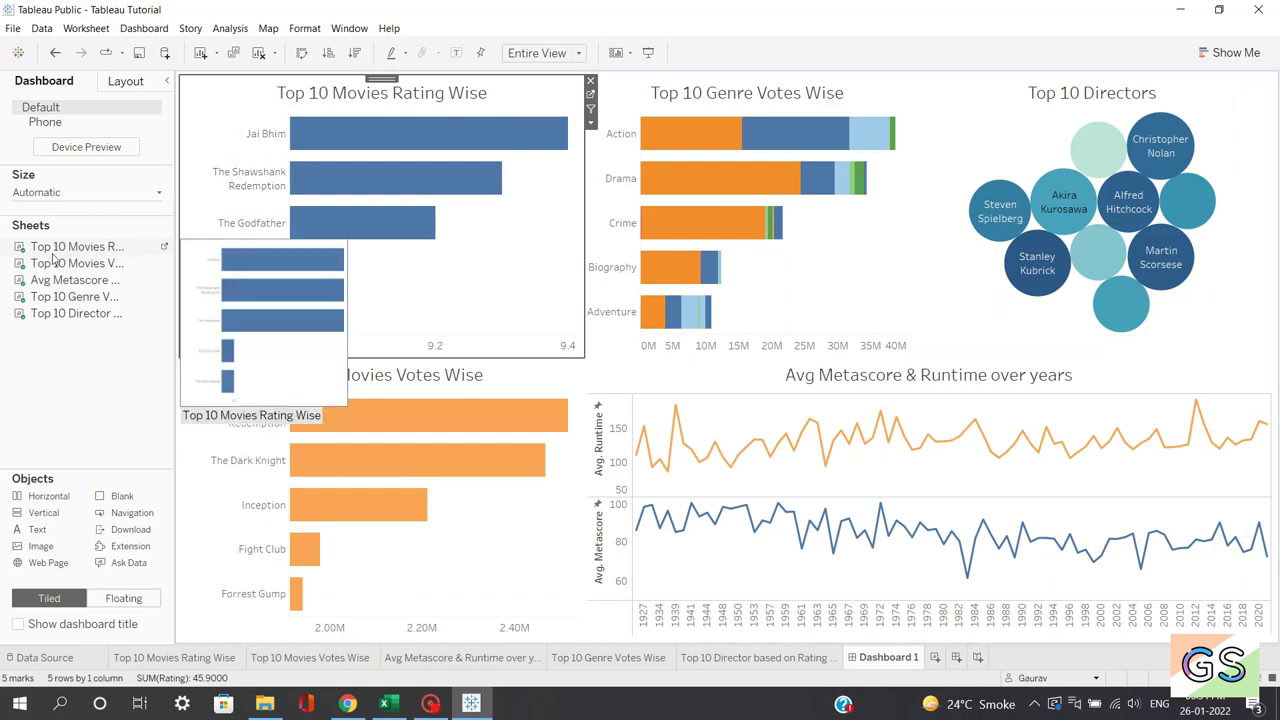
left_click(165, 250)
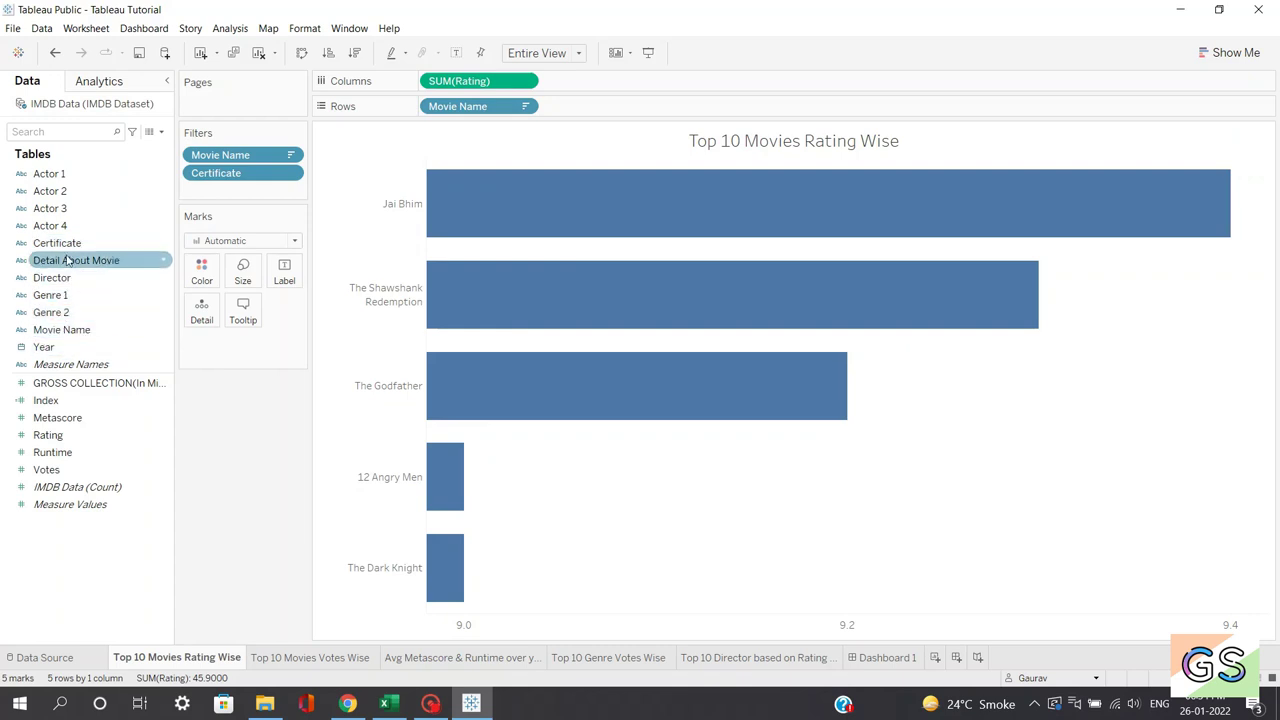
left_click_drag(67, 253, 209, 200)
left_click(656, 187)
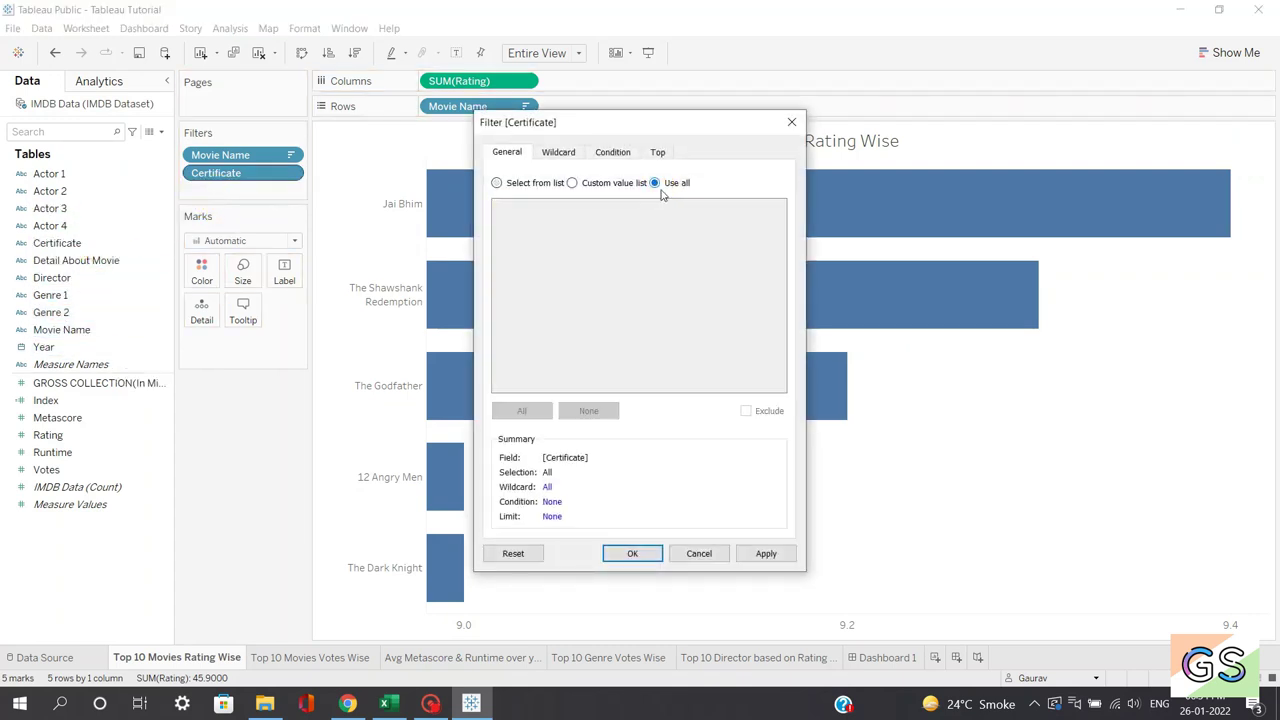
left_click(762, 553)
left_click(615, 554)
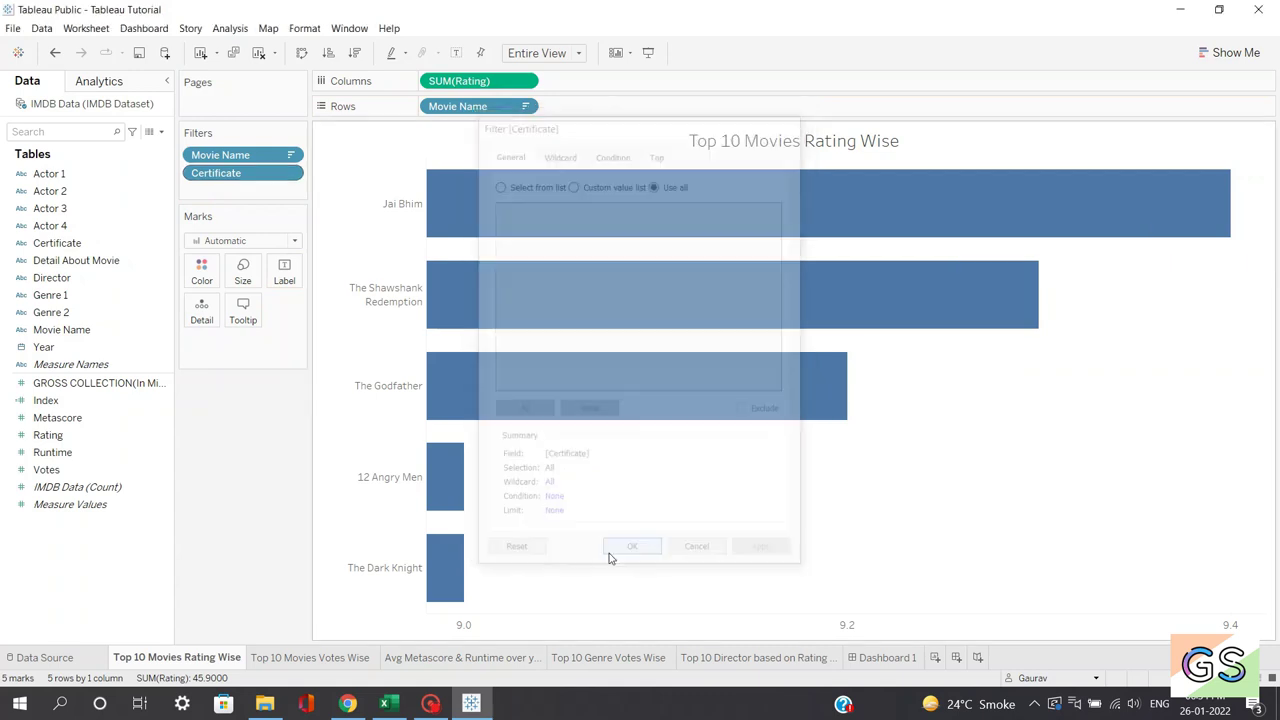
Show the Certificate filter control and test the chart with Approved, Passed, PG and PG-13.
left_click(290, 173)
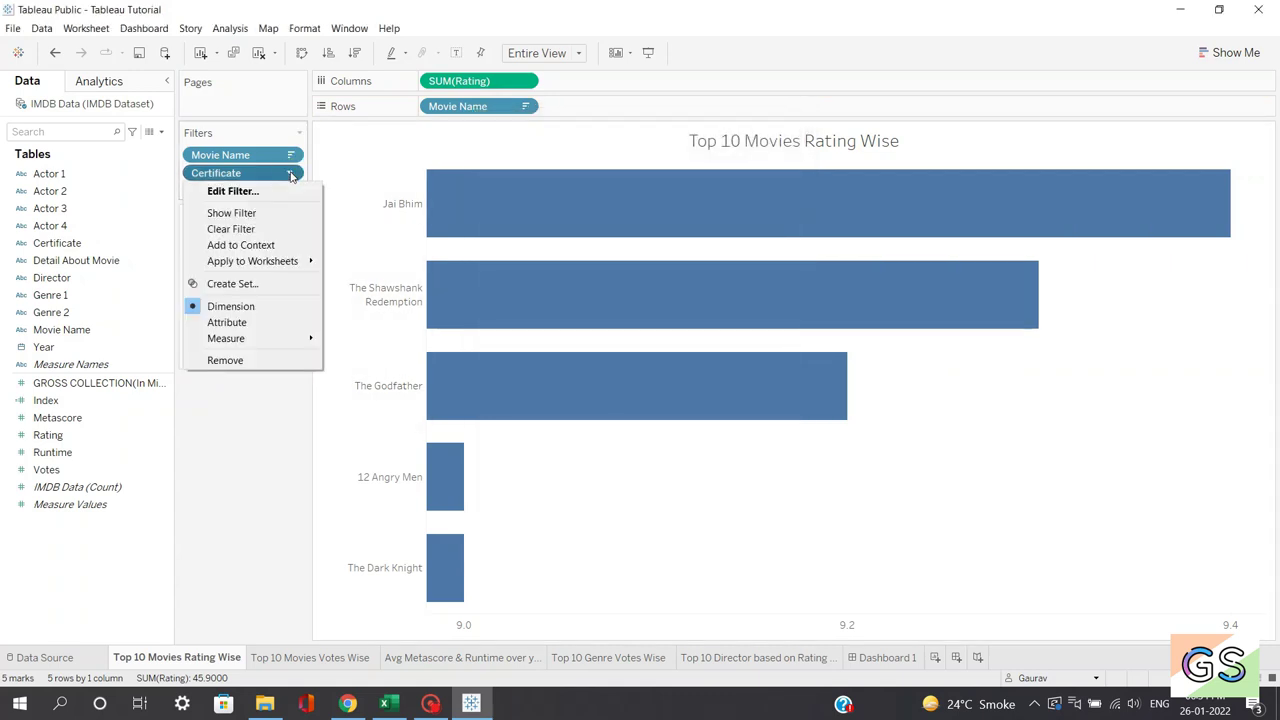
left_click(258, 212)
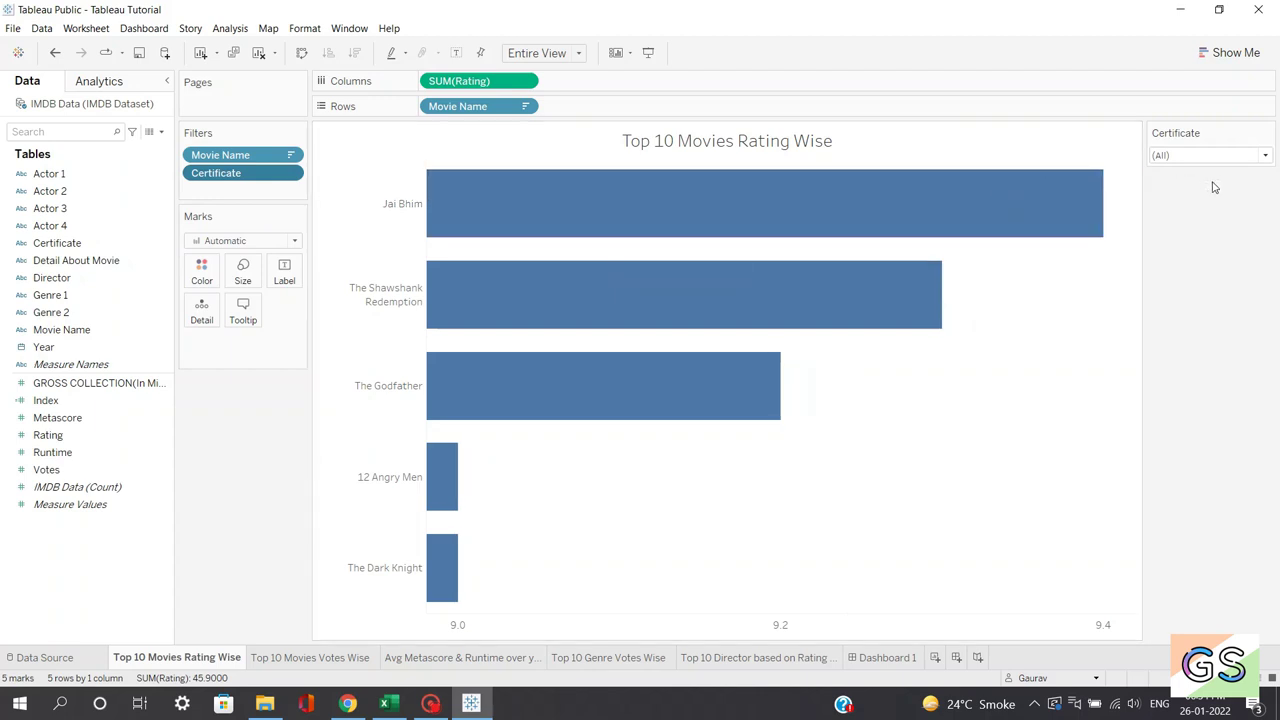
left_click(1213, 159)
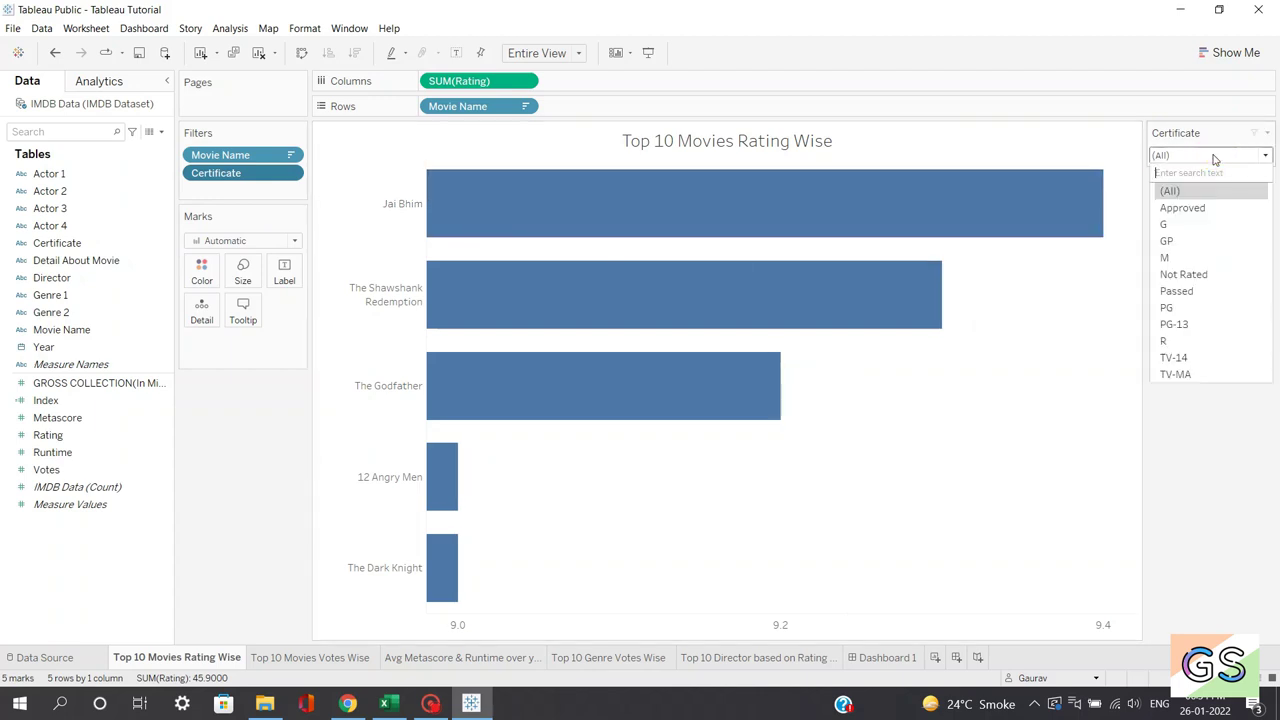
left_click(1210, 207)
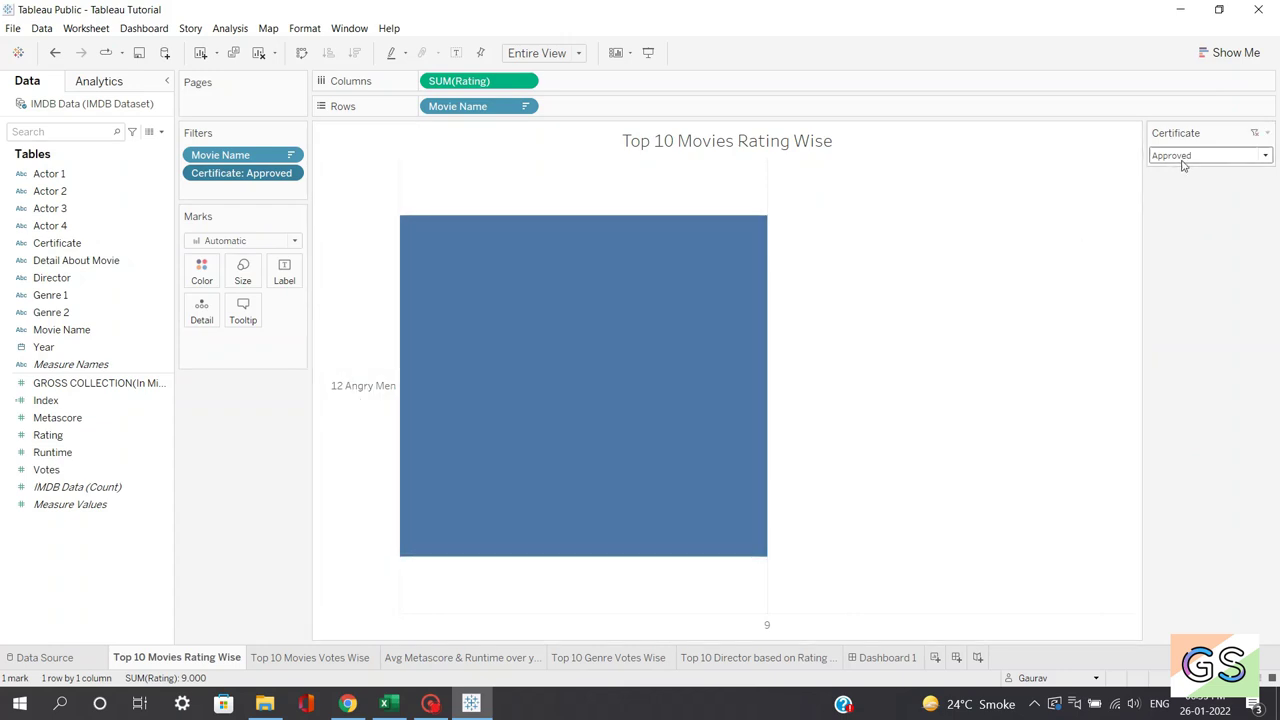
left_click(1262, 156)
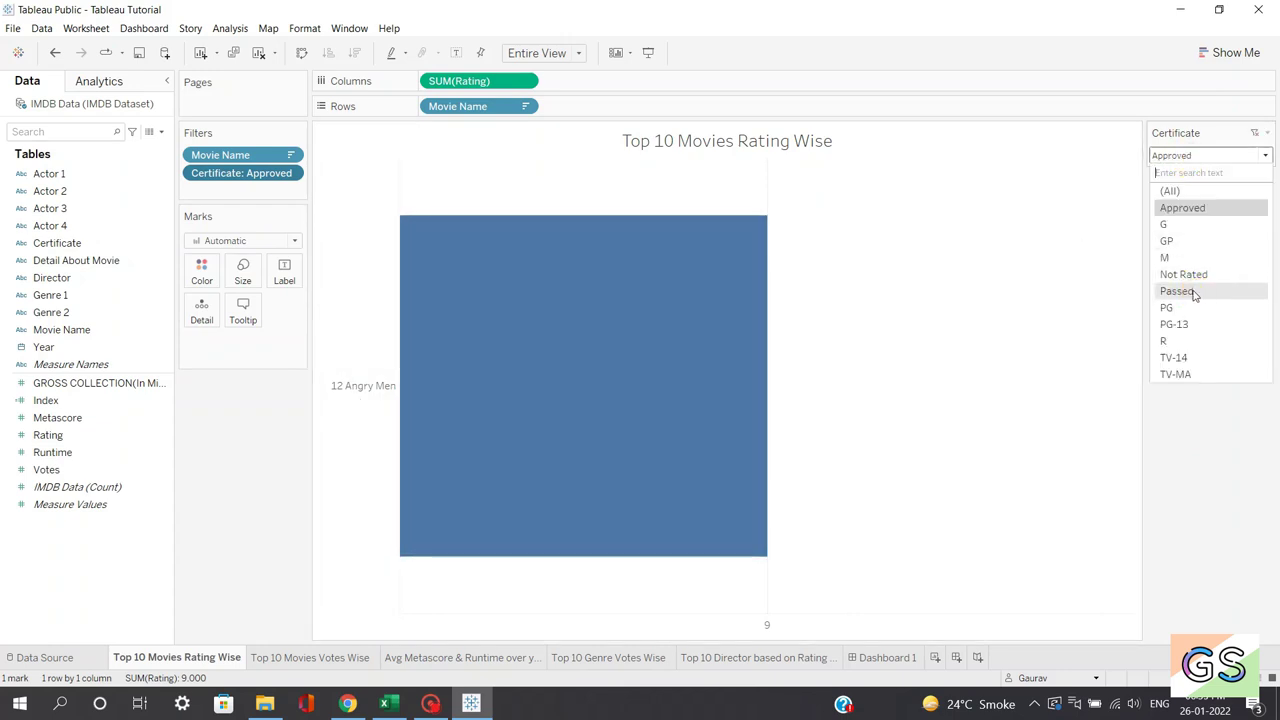
left_click(1178, 290)
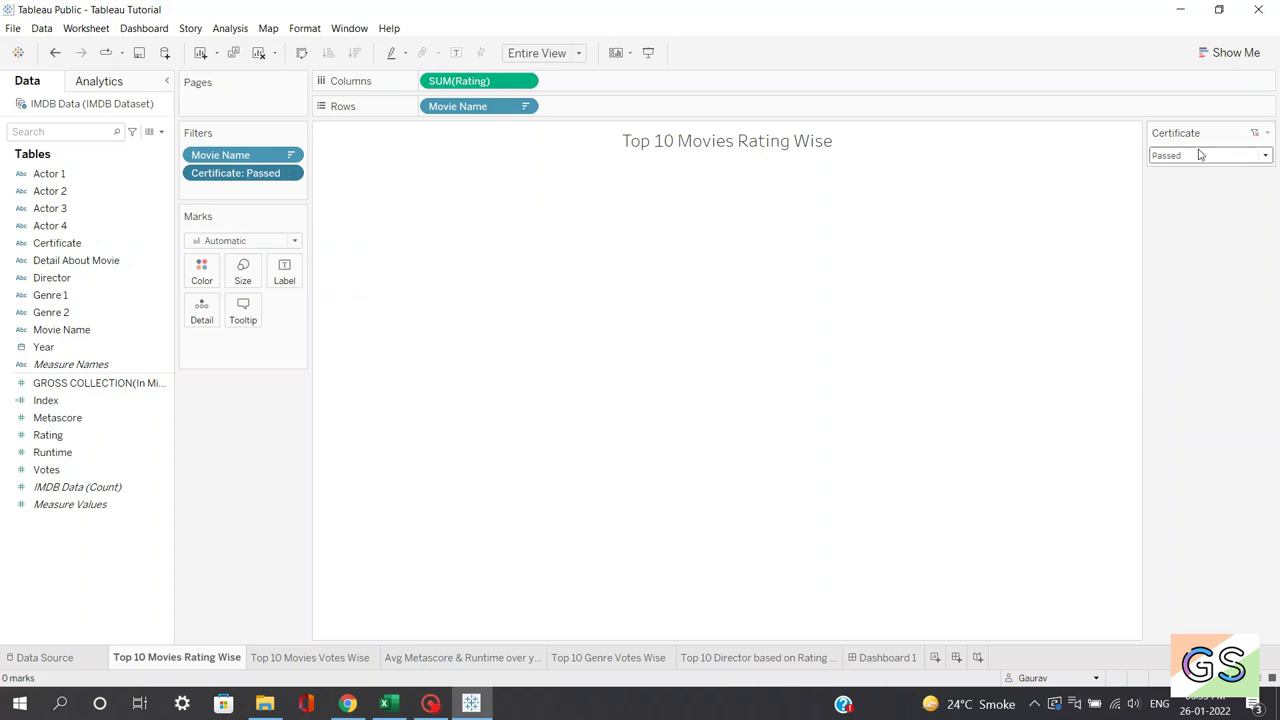
left_click(1264, 156)
left_click(1217, 309)
left_click(1183, 158)
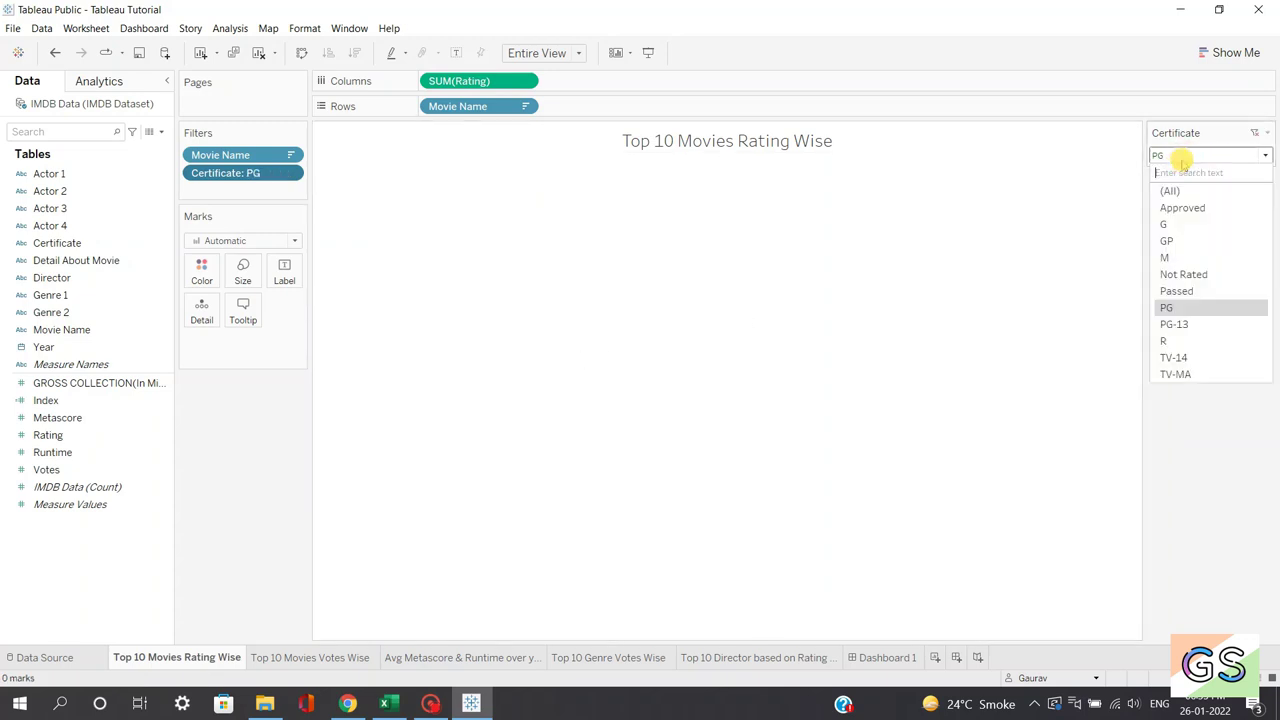
left_click(1200, 327)
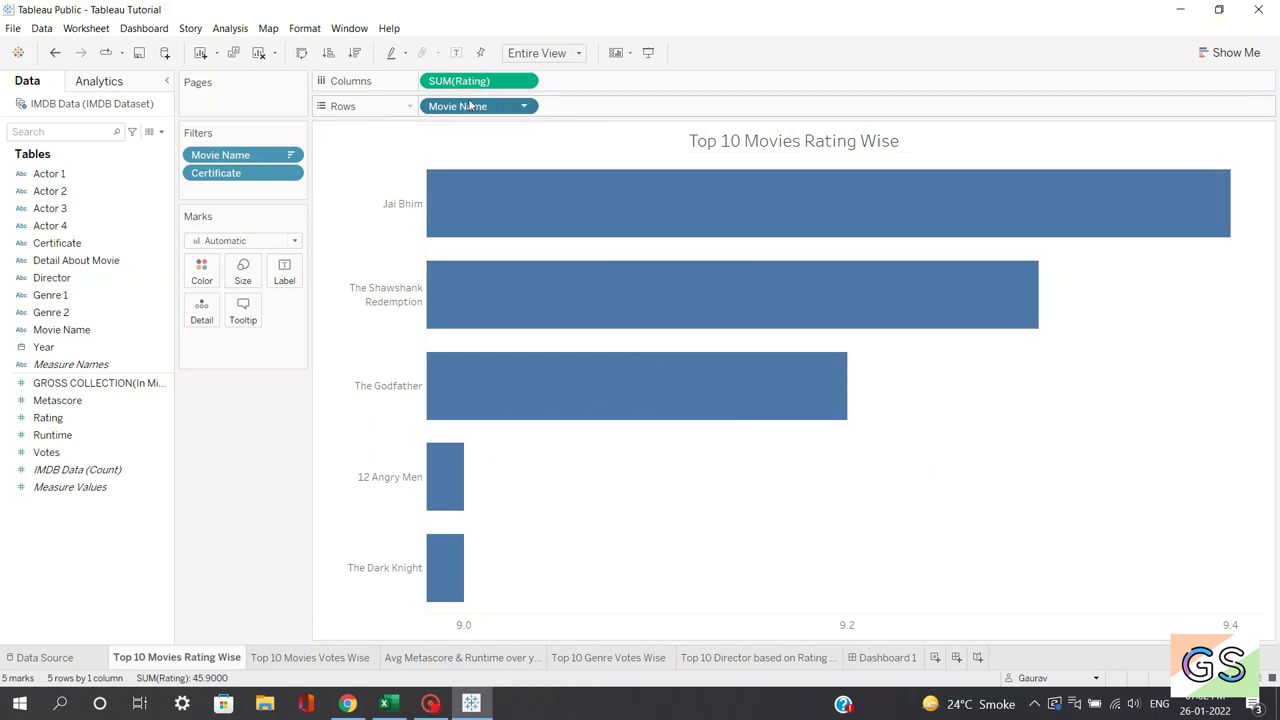
Remove the top 5 by Rating limit from the Movie Name filter by setting it to None.
left_click(525, 106)
left_click(471, 125)
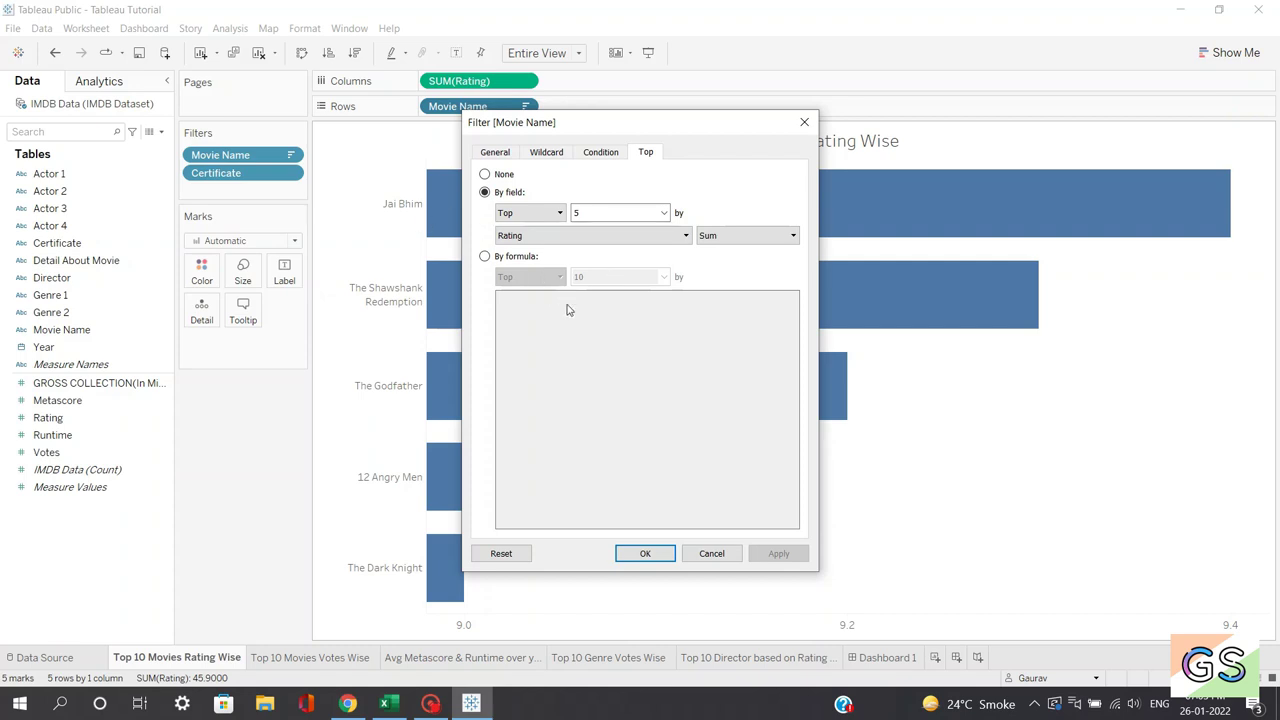
left_click(485, 175)
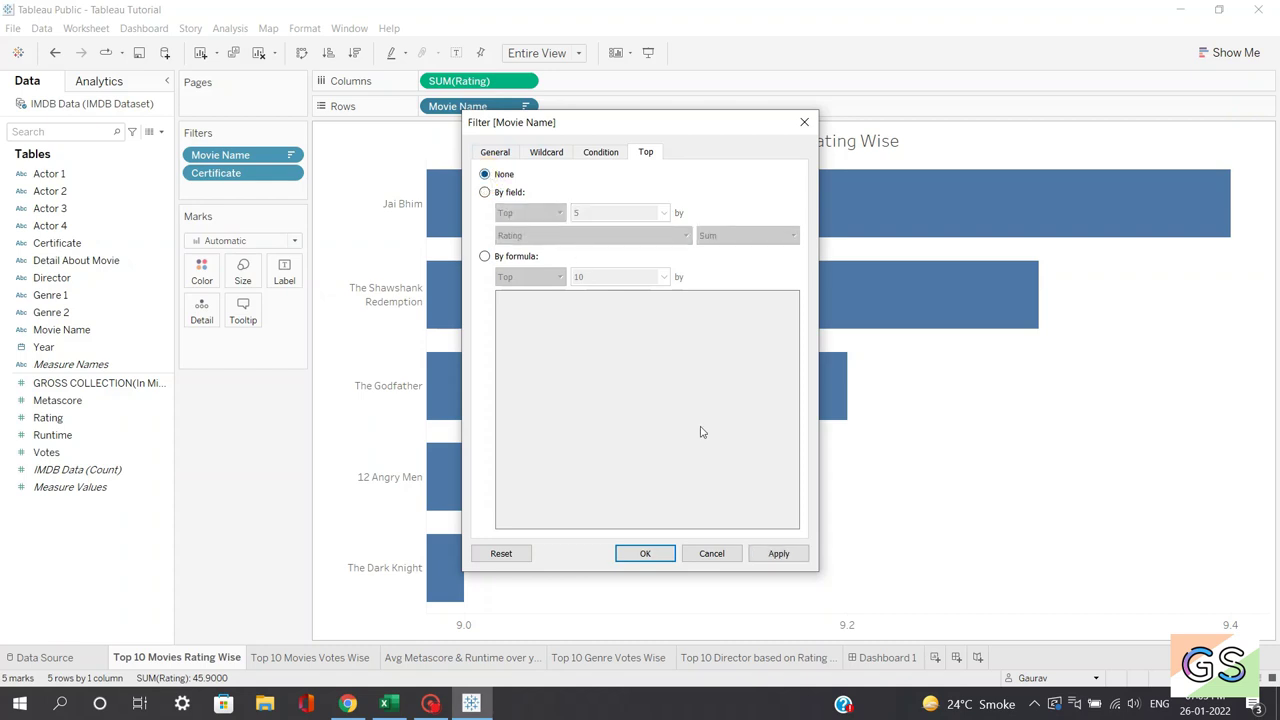
left_click(784, 554)
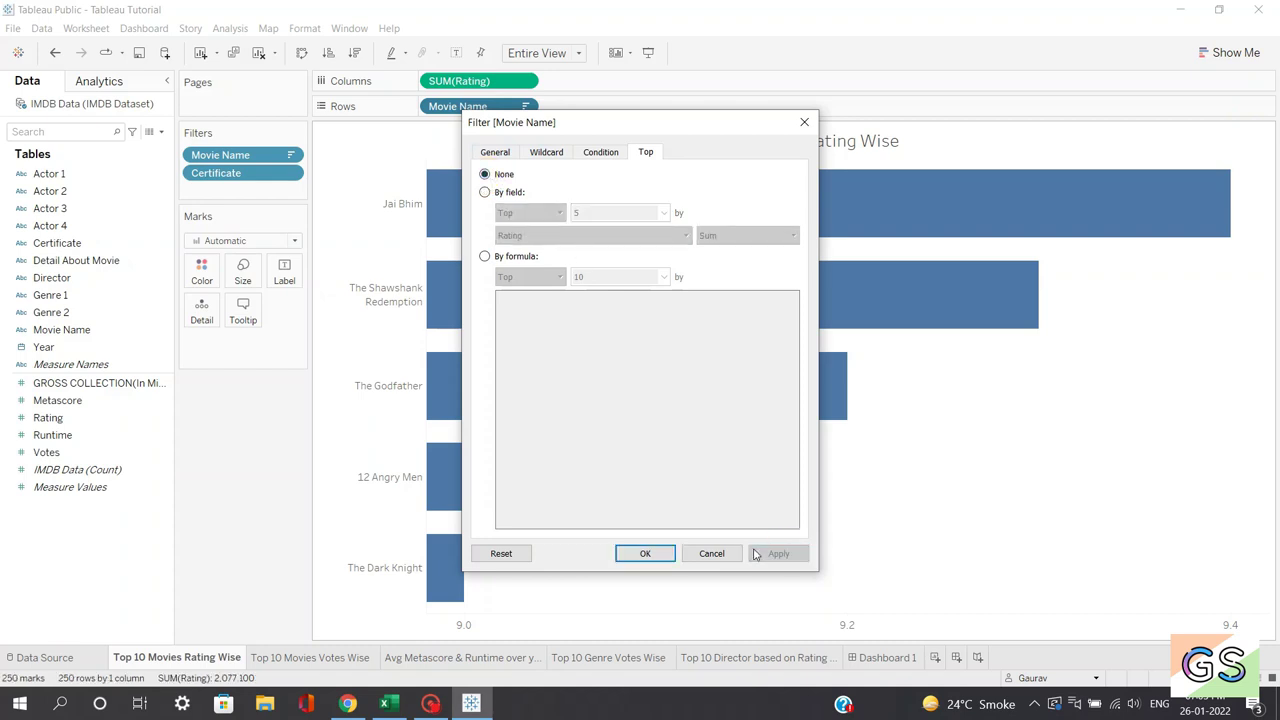
left_click(660, 553)
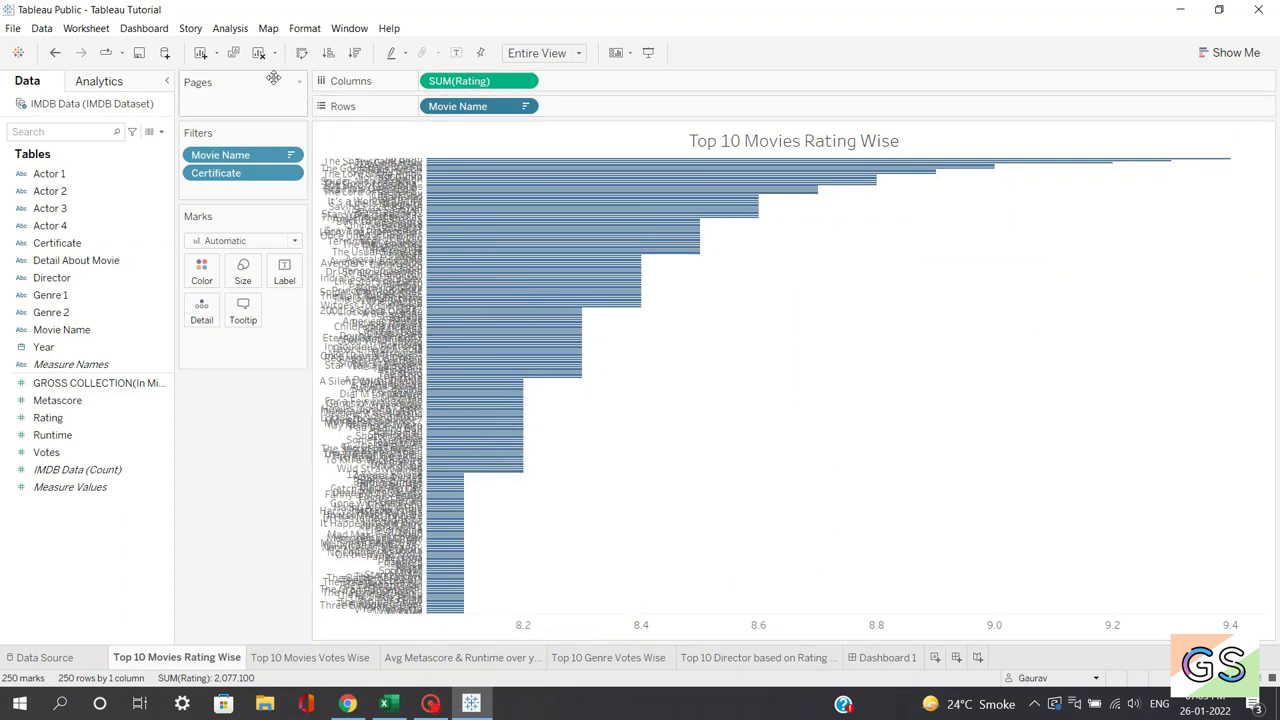
Create a calculated field named Index with the formula INDEX().
left_click(234, 30)
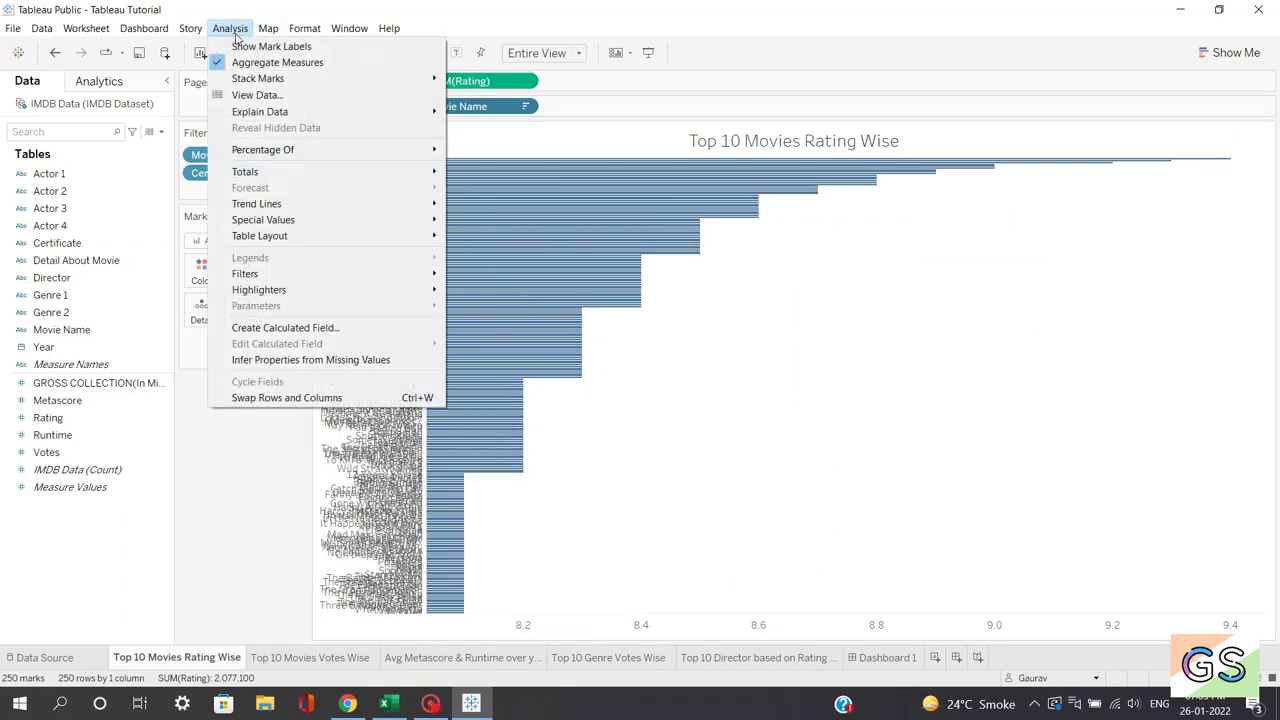
left_click(323, 328)
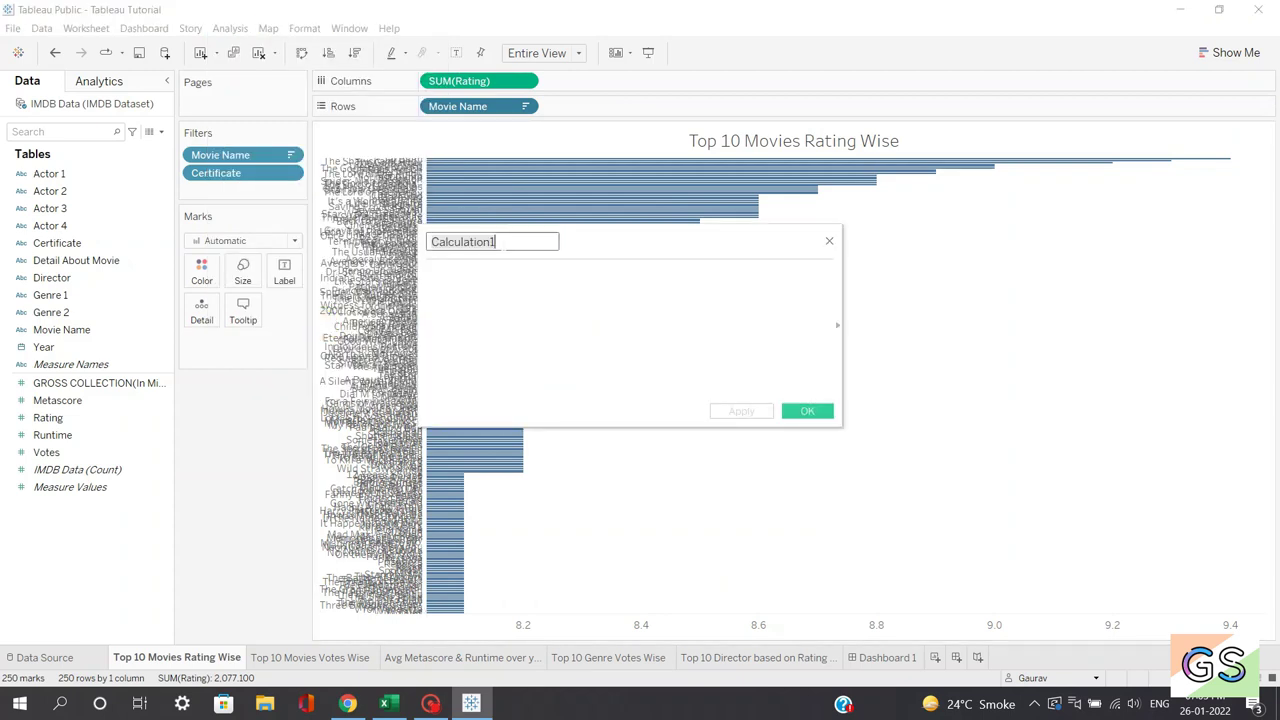
key("BackSpace")
type("Ind")
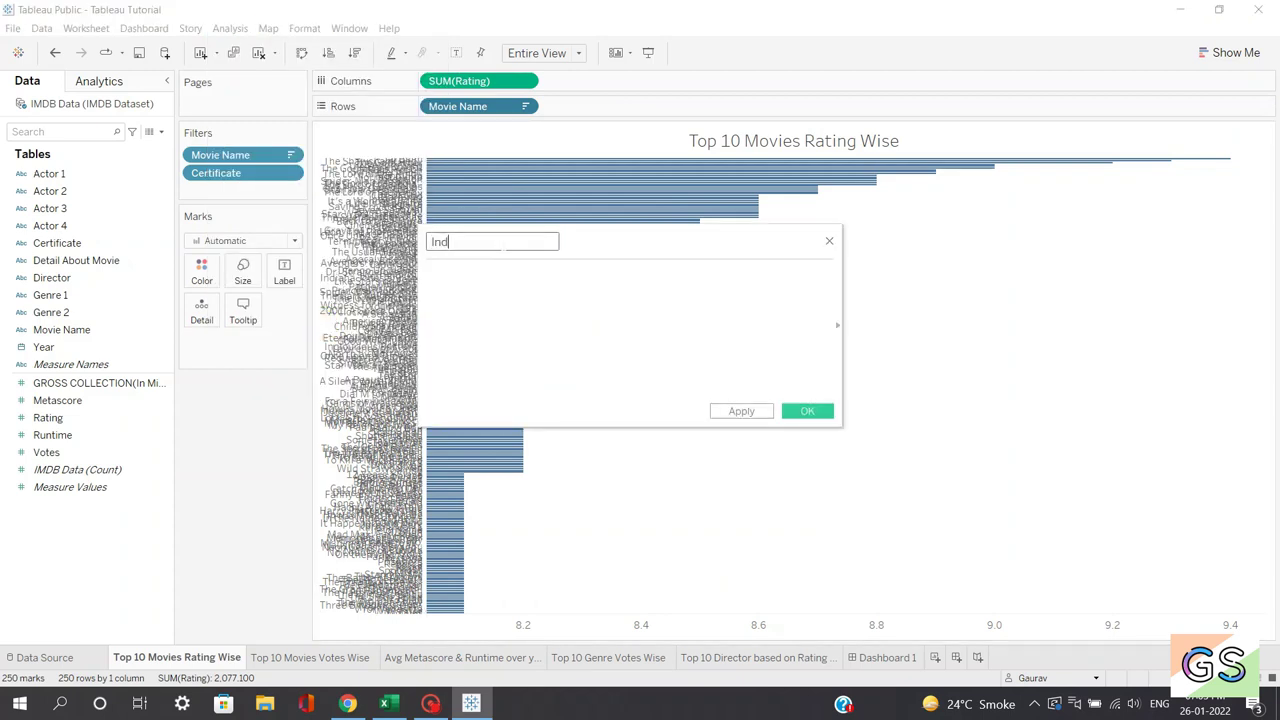
type("ex")
left_click(430, 274)
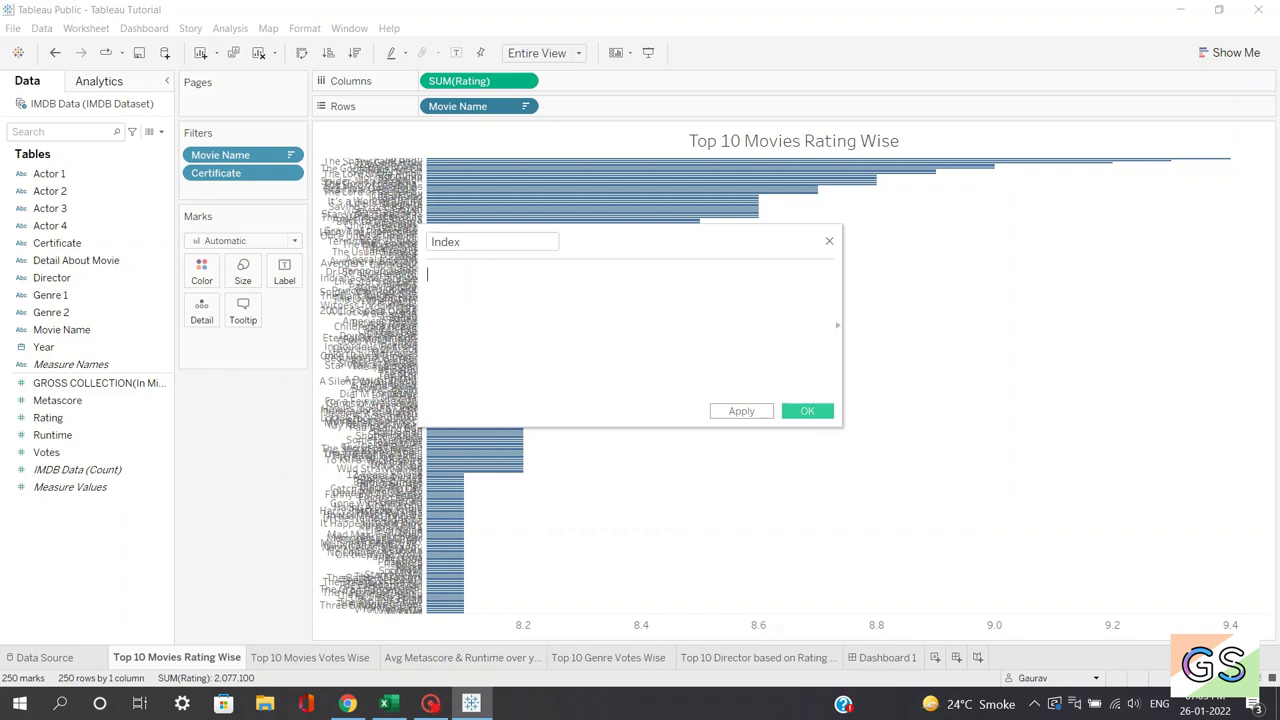
type("inde")
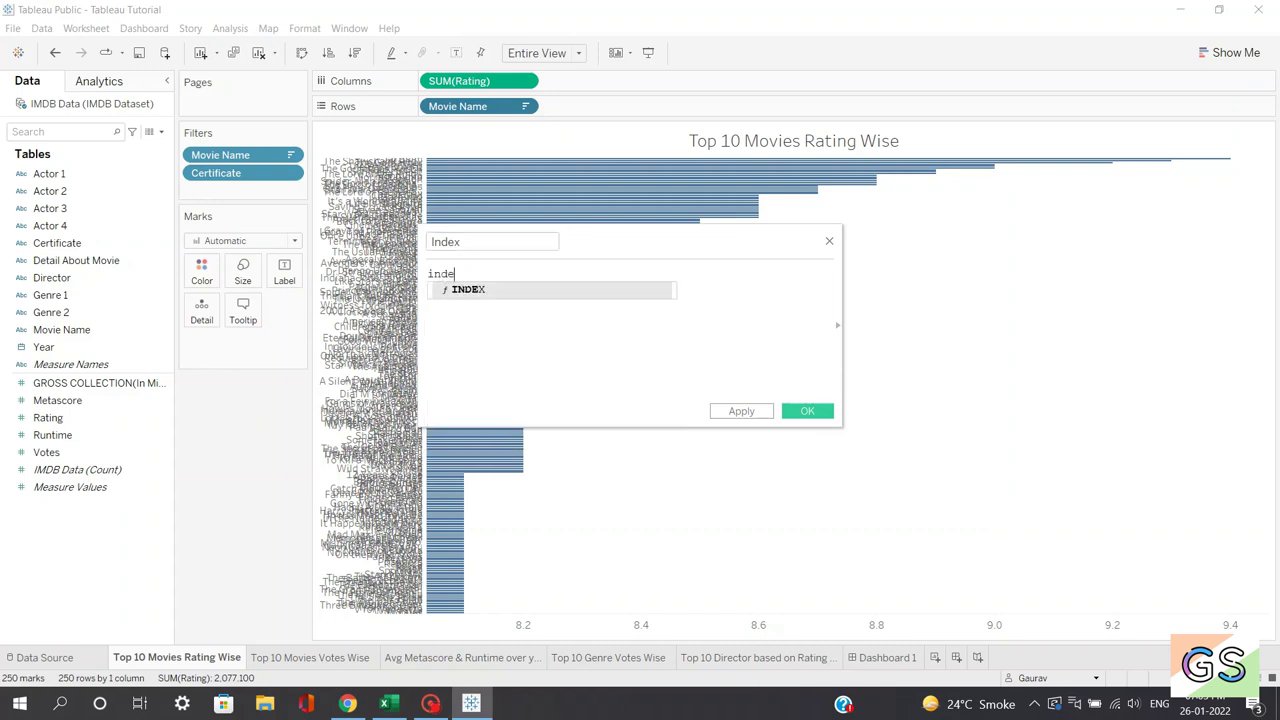
type("x")
left_click(465, 288)
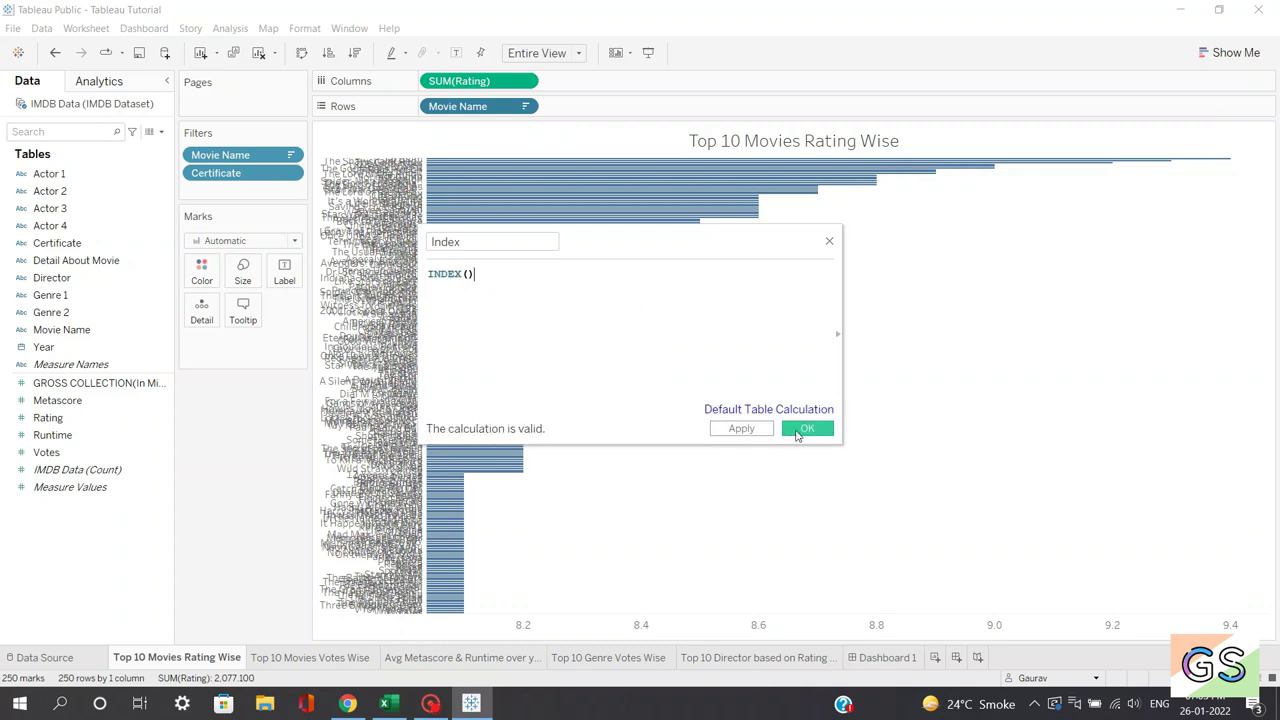
left_click(803, 429)
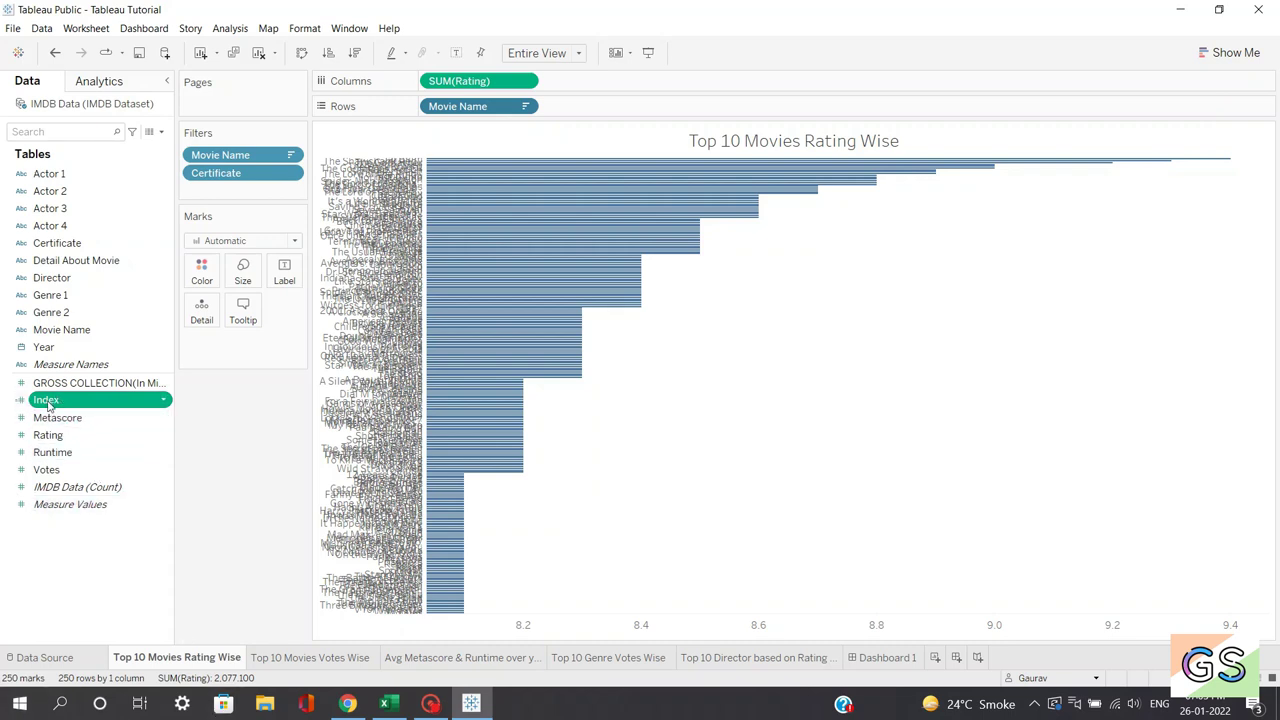
Add Index as a filter on the Top 10 Movies Rating Wise sheet, with a range of values from 1 to 5.
left_click_drag(54, 404, 212, 195)
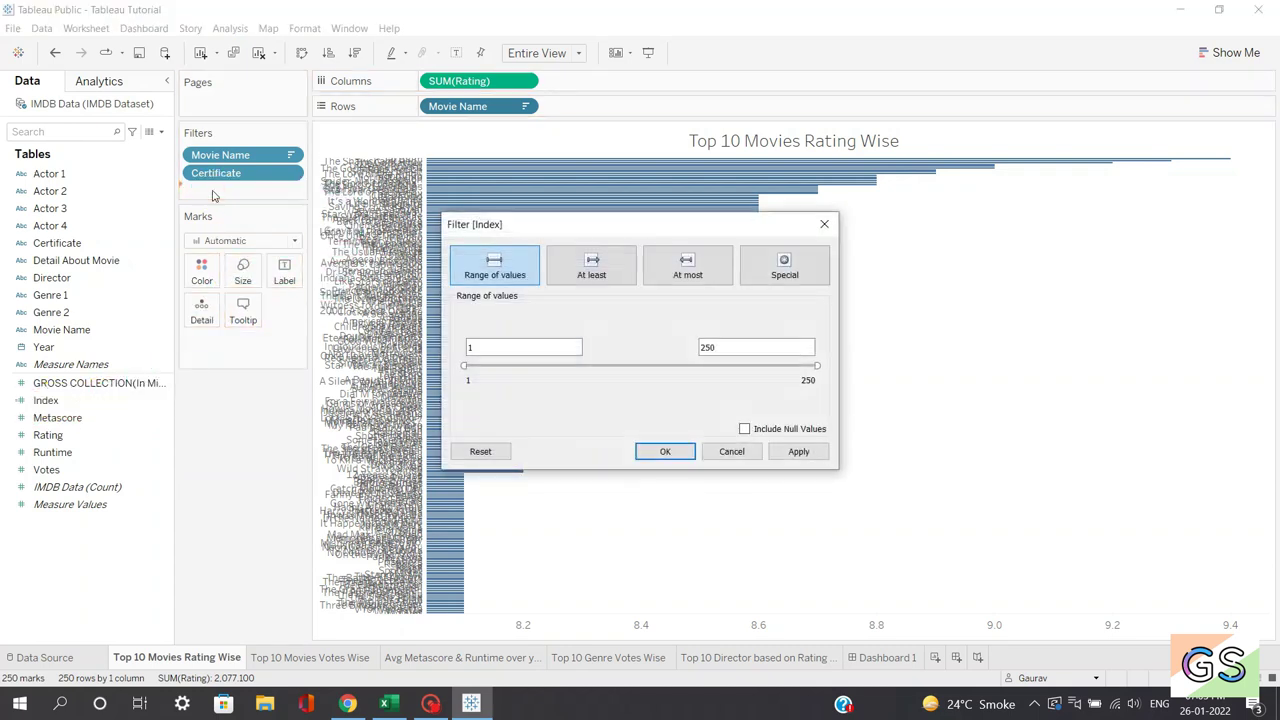
left_click(706, 346)
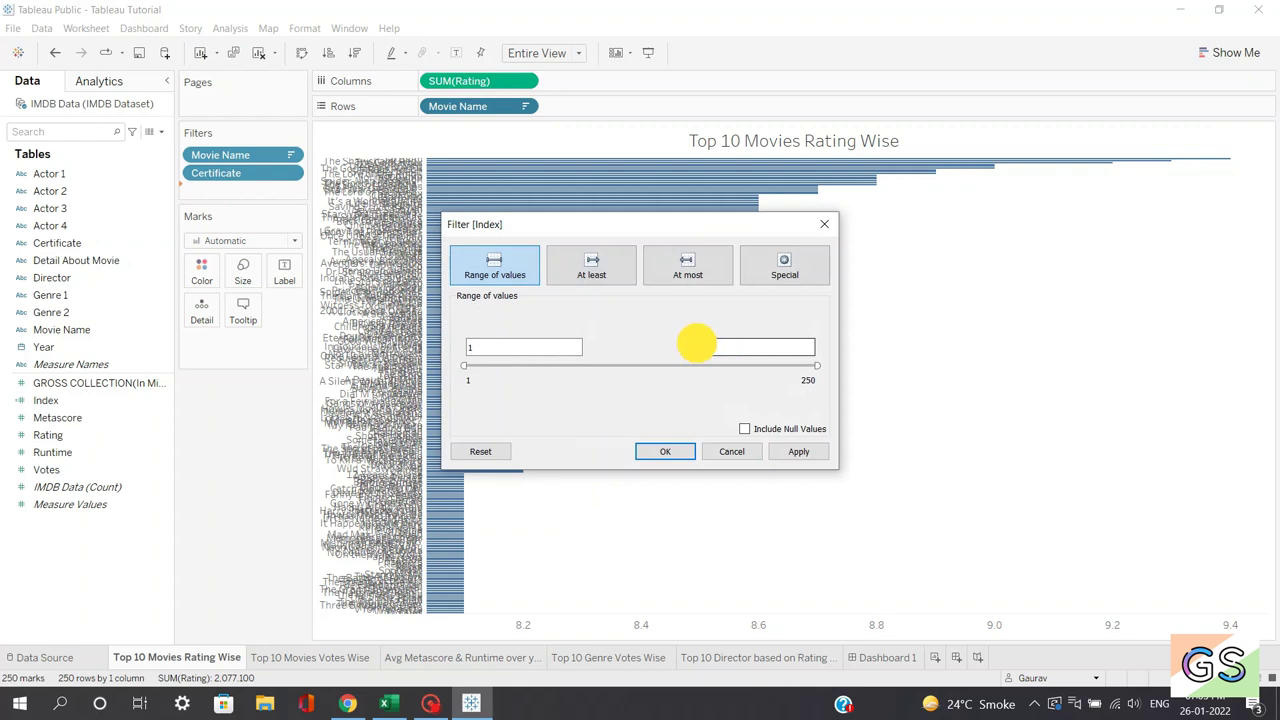
key("BackSpace")
type("5")
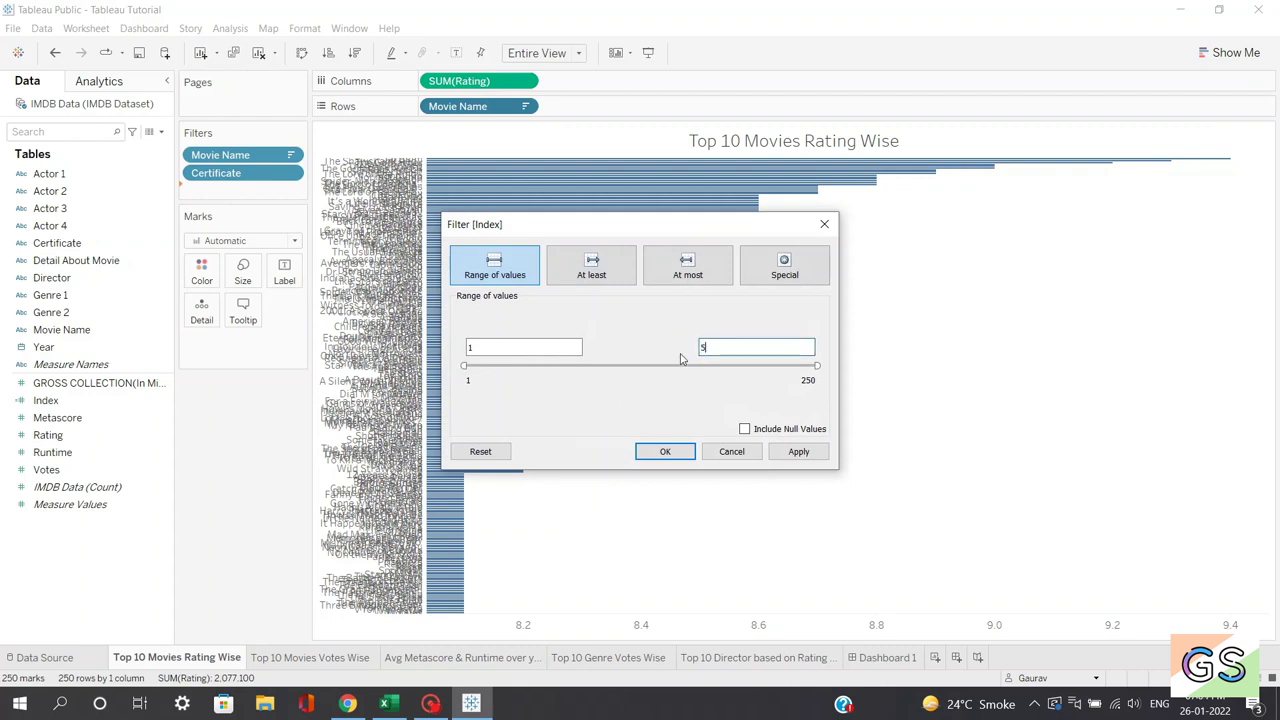
left_click(813, 451)
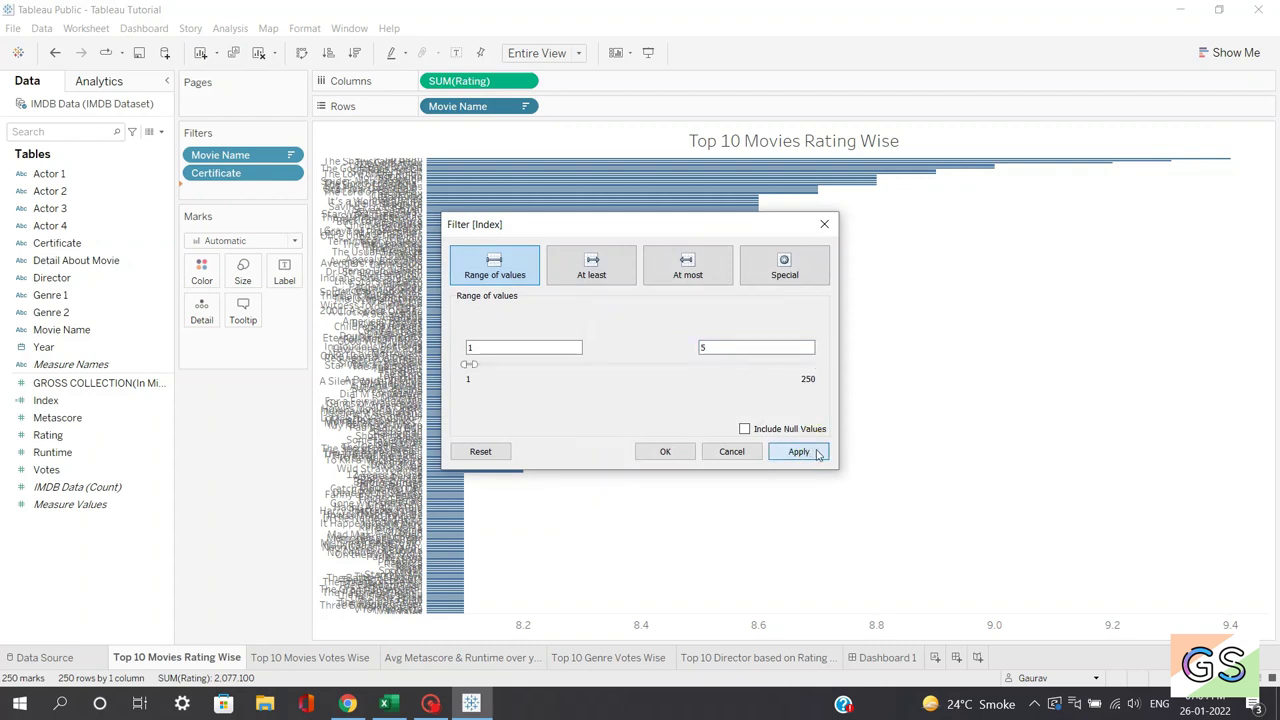
key("Return")
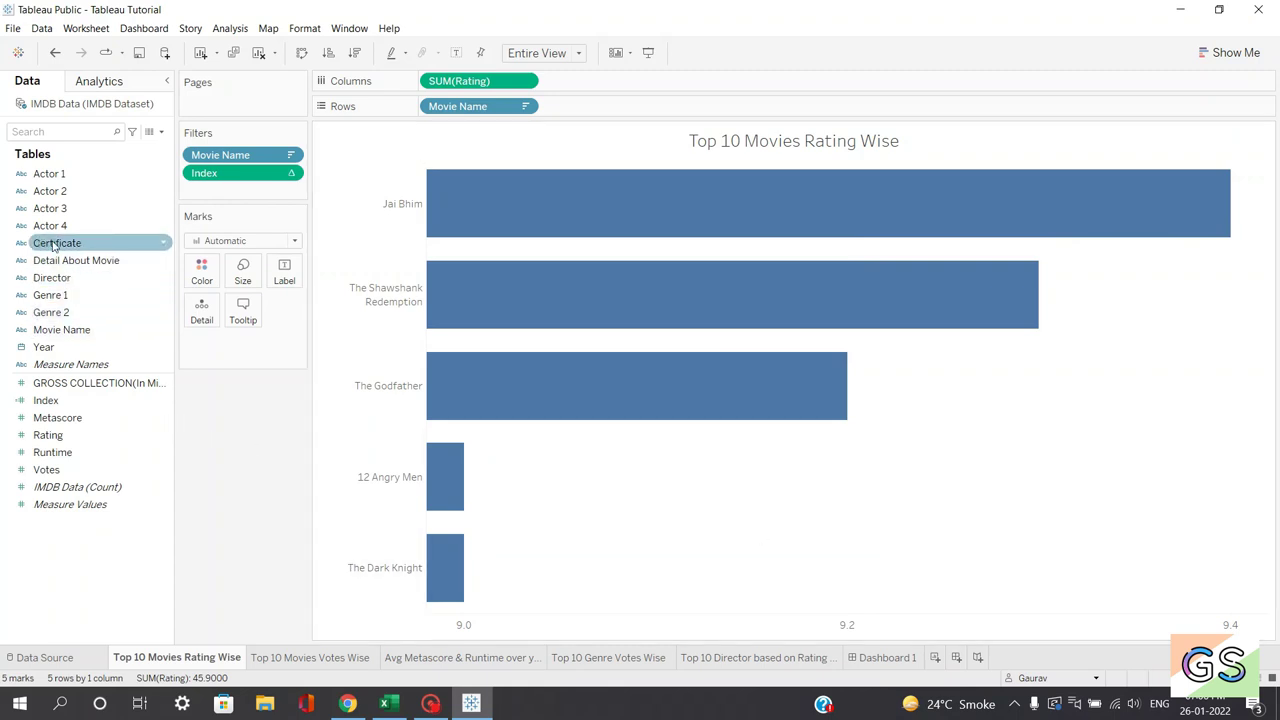
Add a Certificate filter that uses all values to the Rating Wise sheet and show its filter control.
left_click_drag(52, 246, 210, 190)
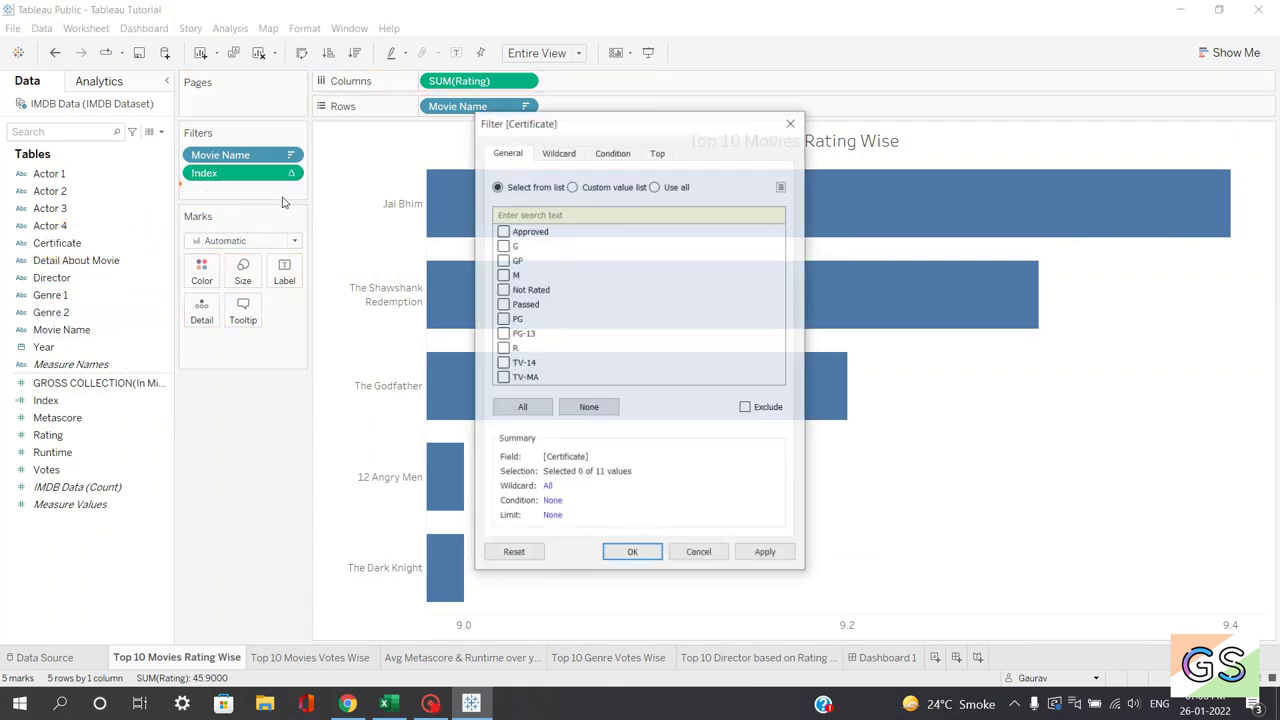
left_click(654, 183)
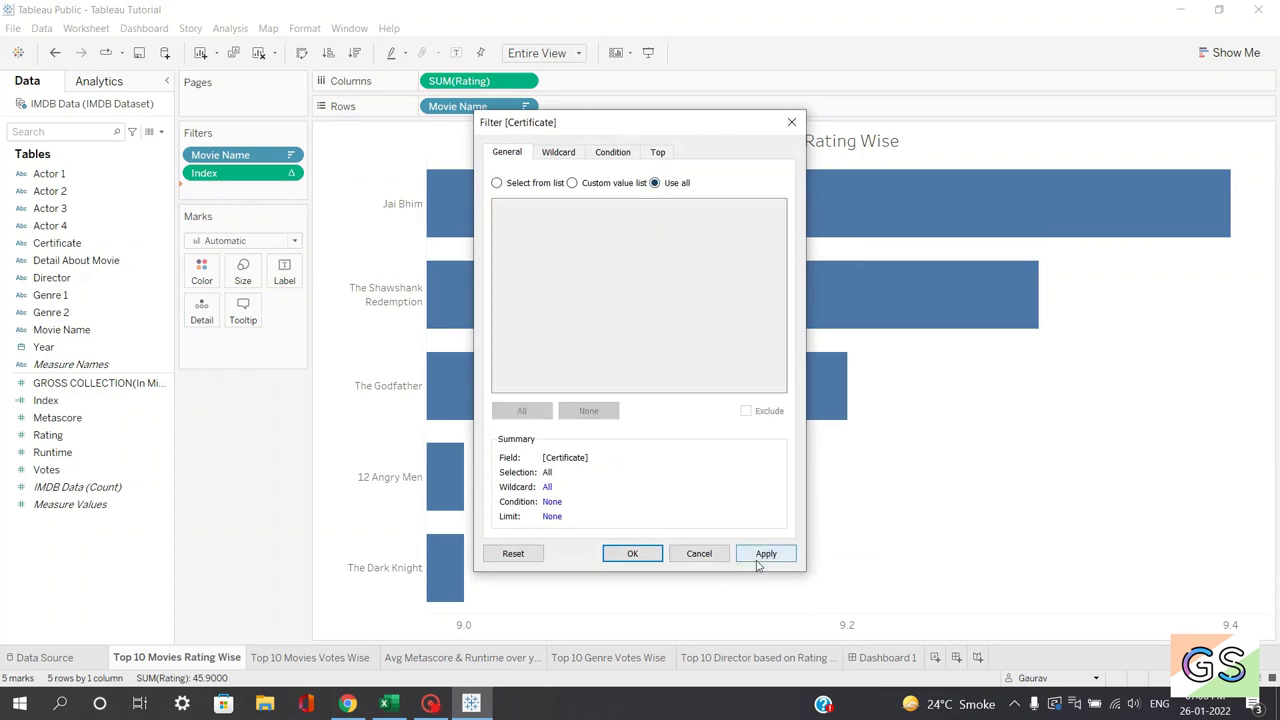
left_click(760, 560)
left_click(655, 556)
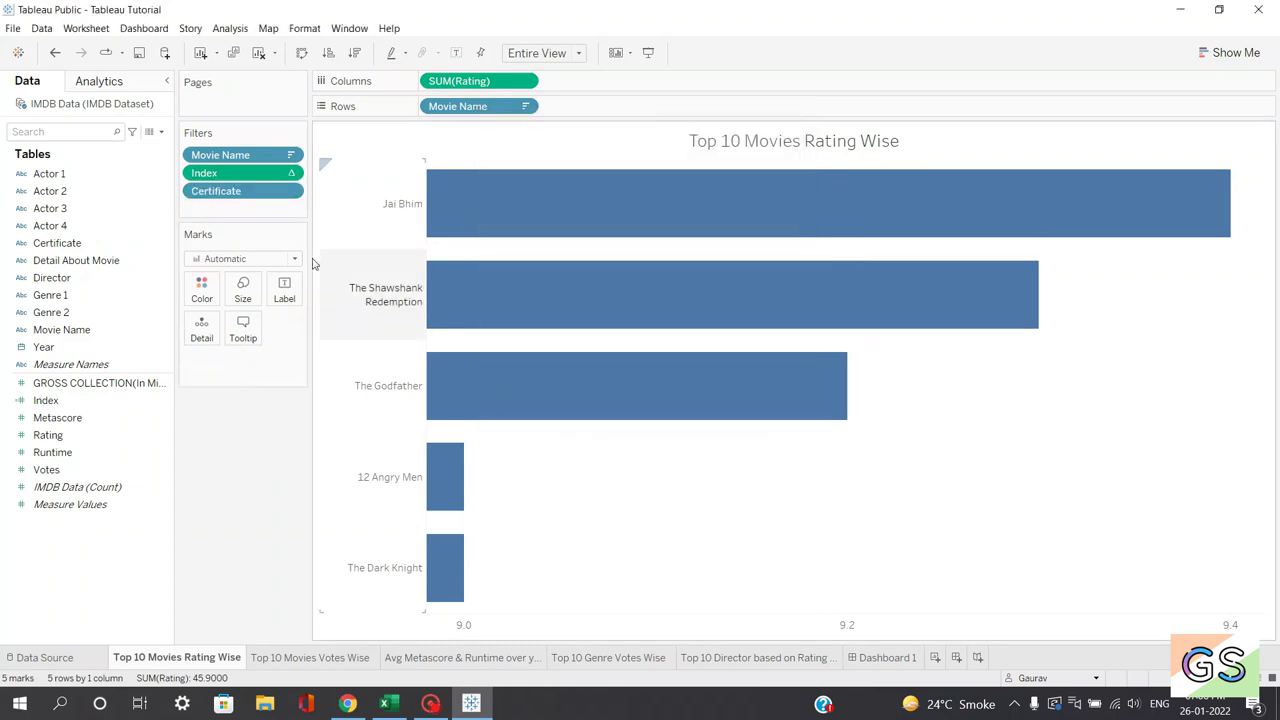
left_click(291, 190)
left_click(265, 228)
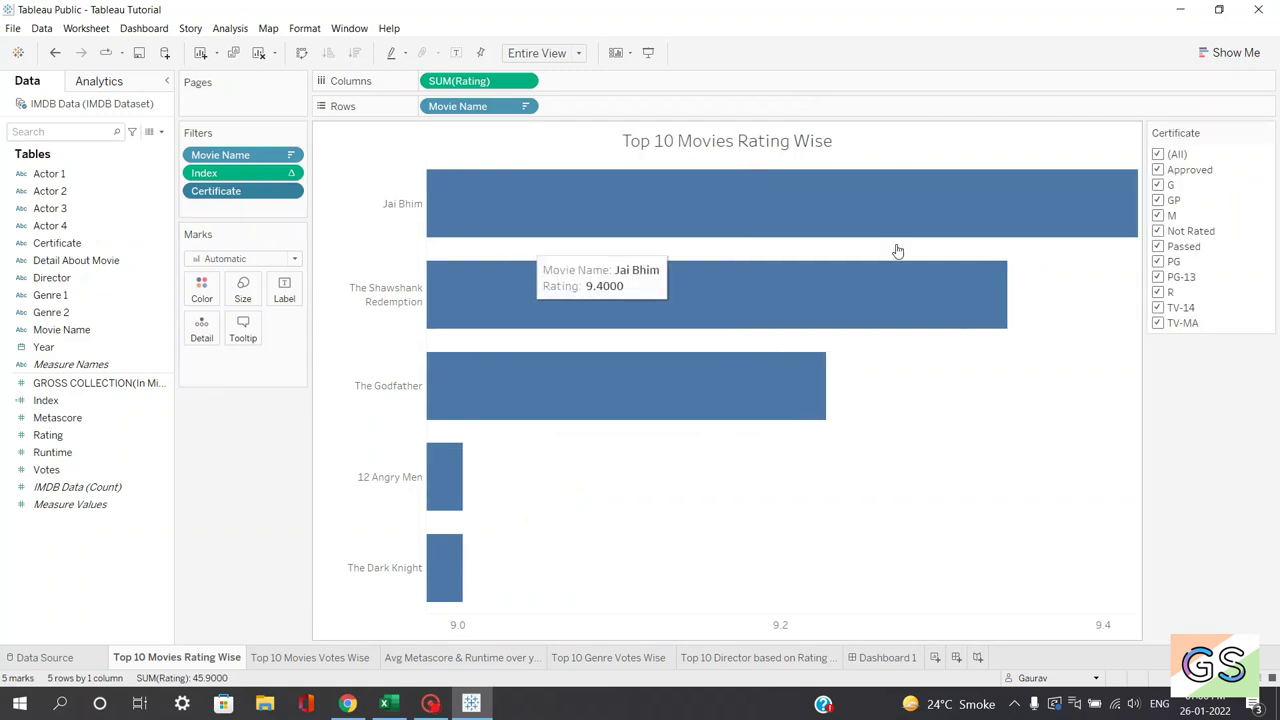
Change the sheet's Certificate filter control to a single value dropdown and filter the chart to Approved.
left_click(1267, 132)
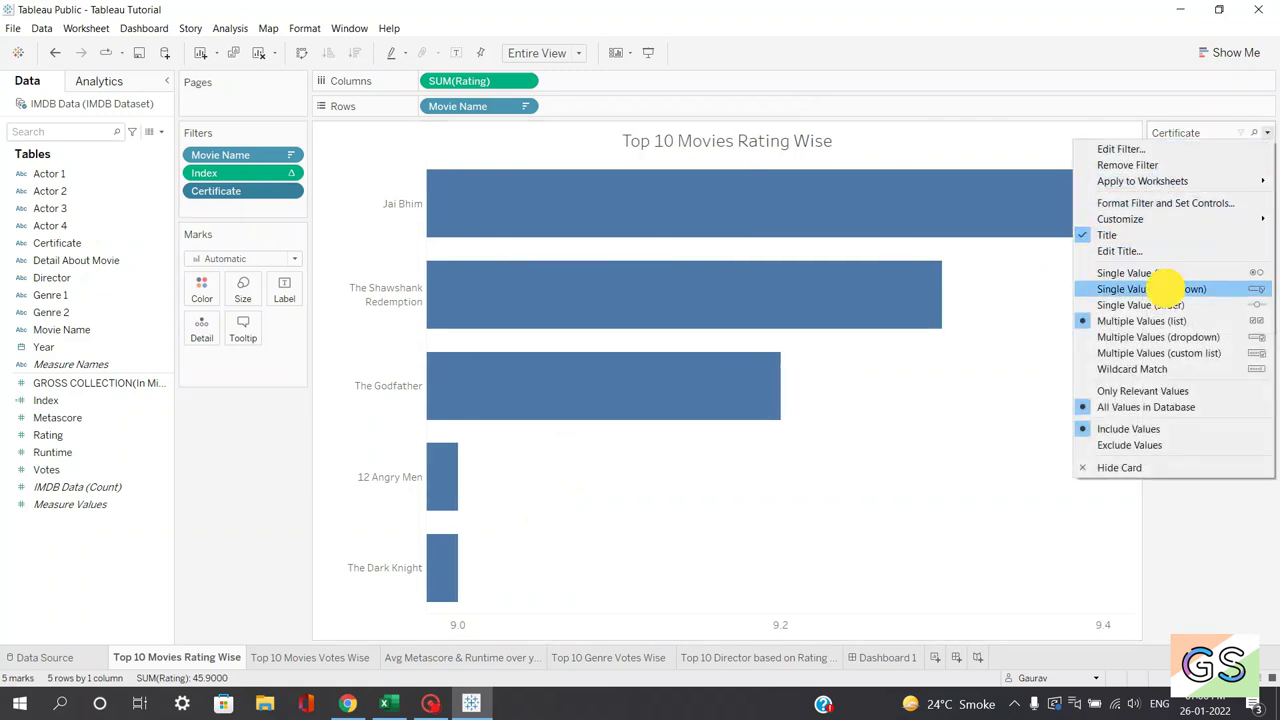
left_click(1168, 289)
left_click(1199, 157)
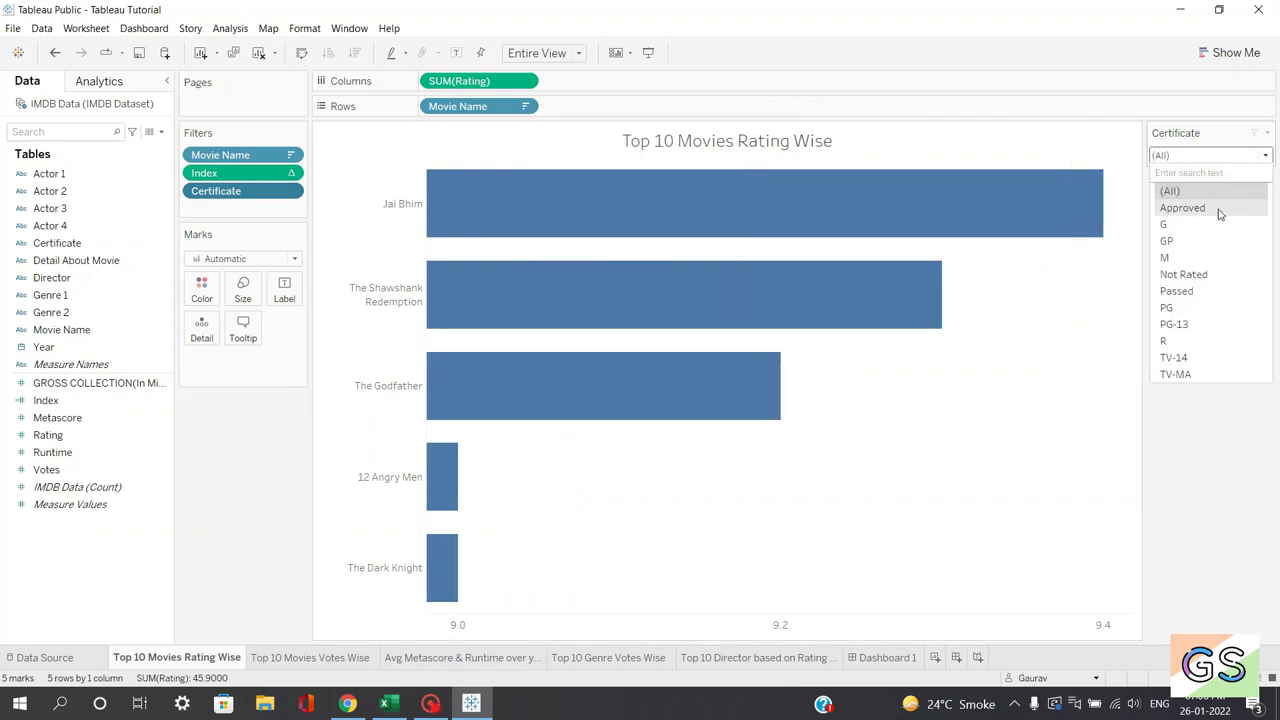
left_click(1183, 208)
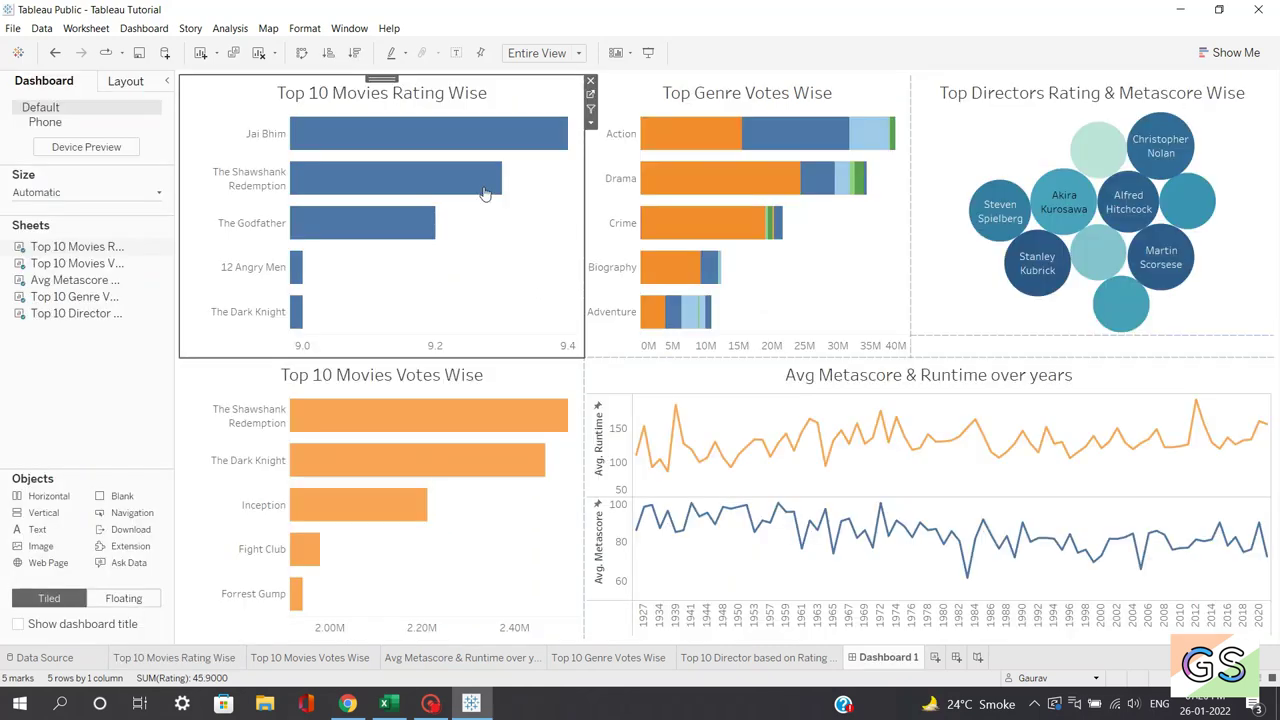
On the dashboard, show the Certificate filter of the Top 10 Movies Rating Wise chart.
left_click(536, 520)
left_click(514, 270)
mouse_move(304, 244)
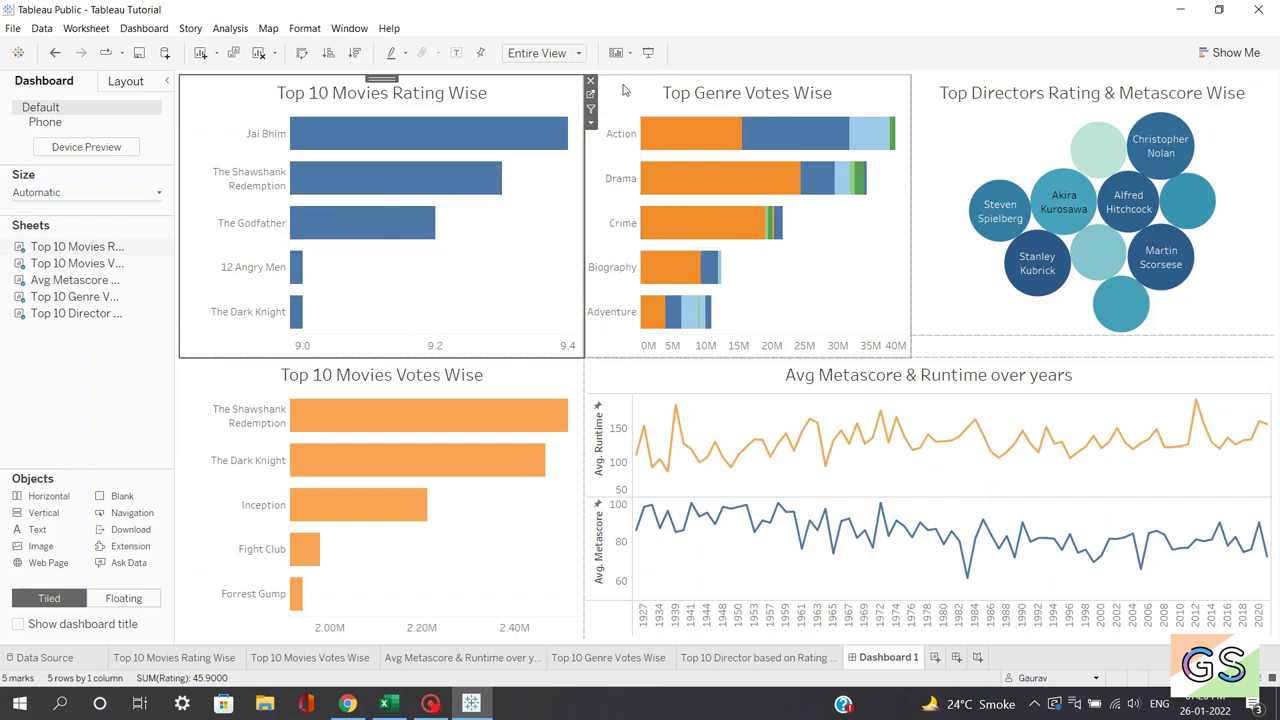
left_click(590, 124)
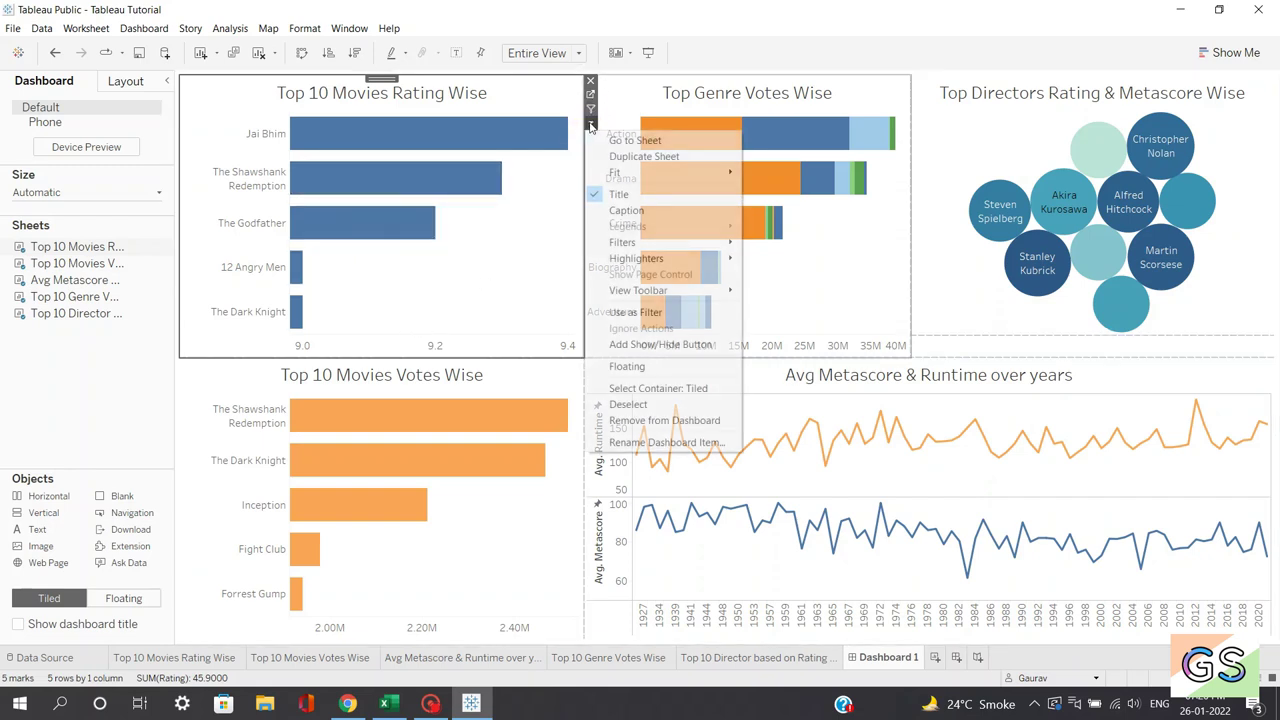
mouse_move(645, 246)
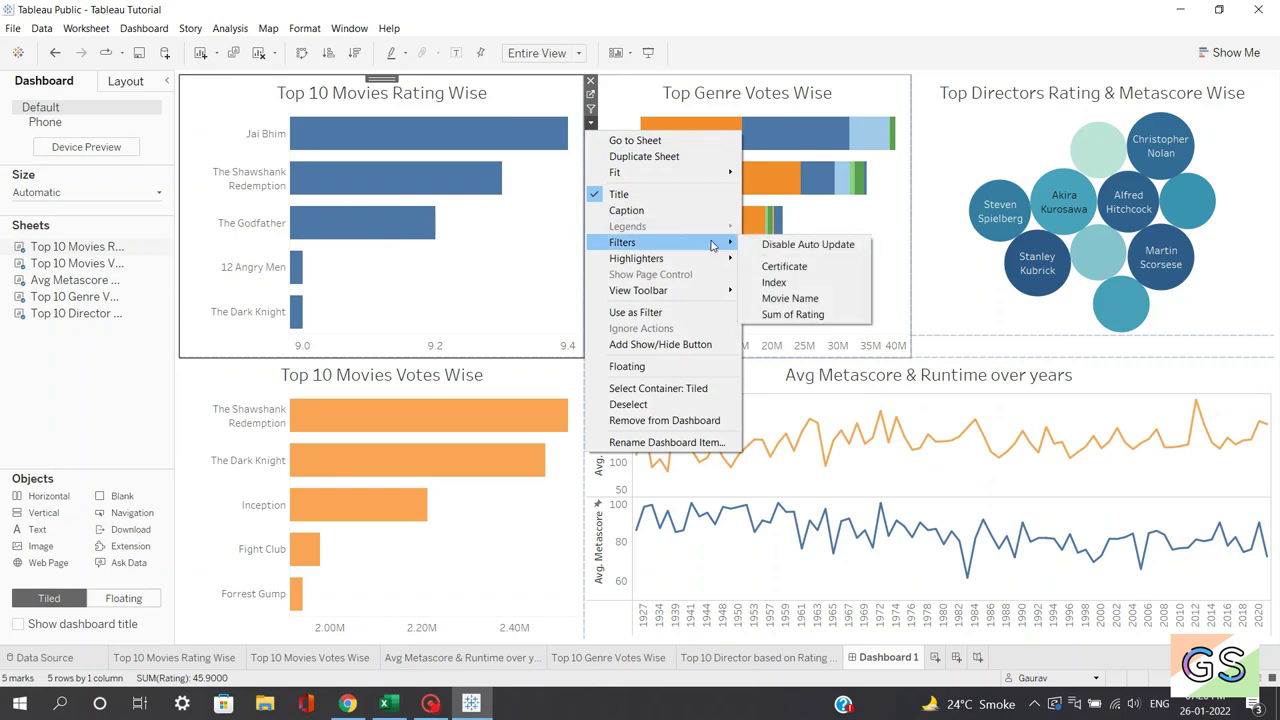
left_click(786, 268)
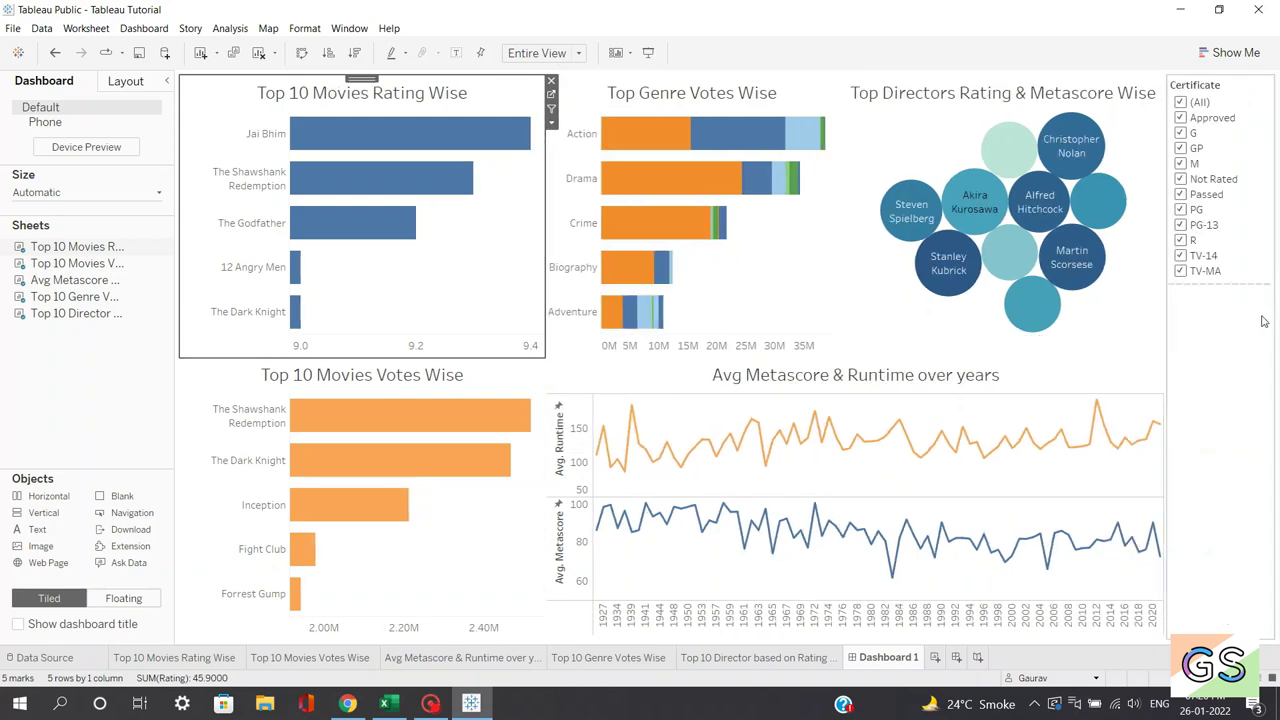
Change the dashboard's Certificate filter to a single value dropdown.
left_click(1248, 325)
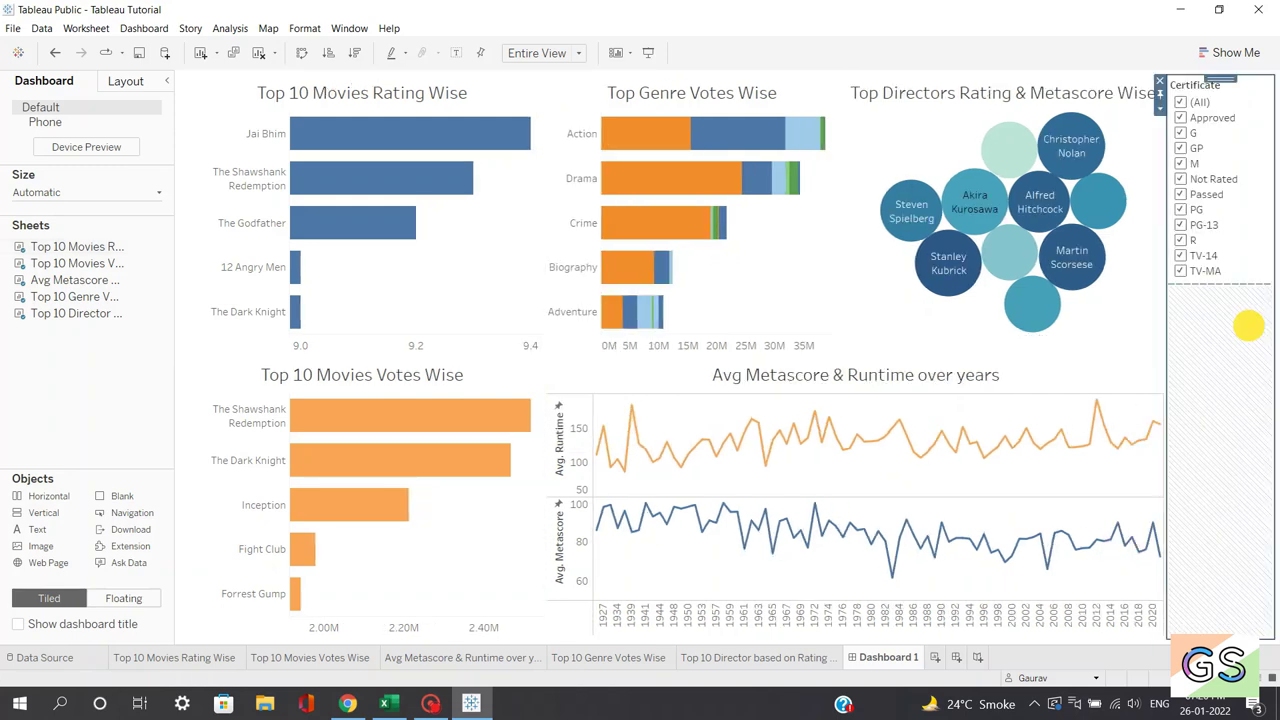
left_click(1161, 109)
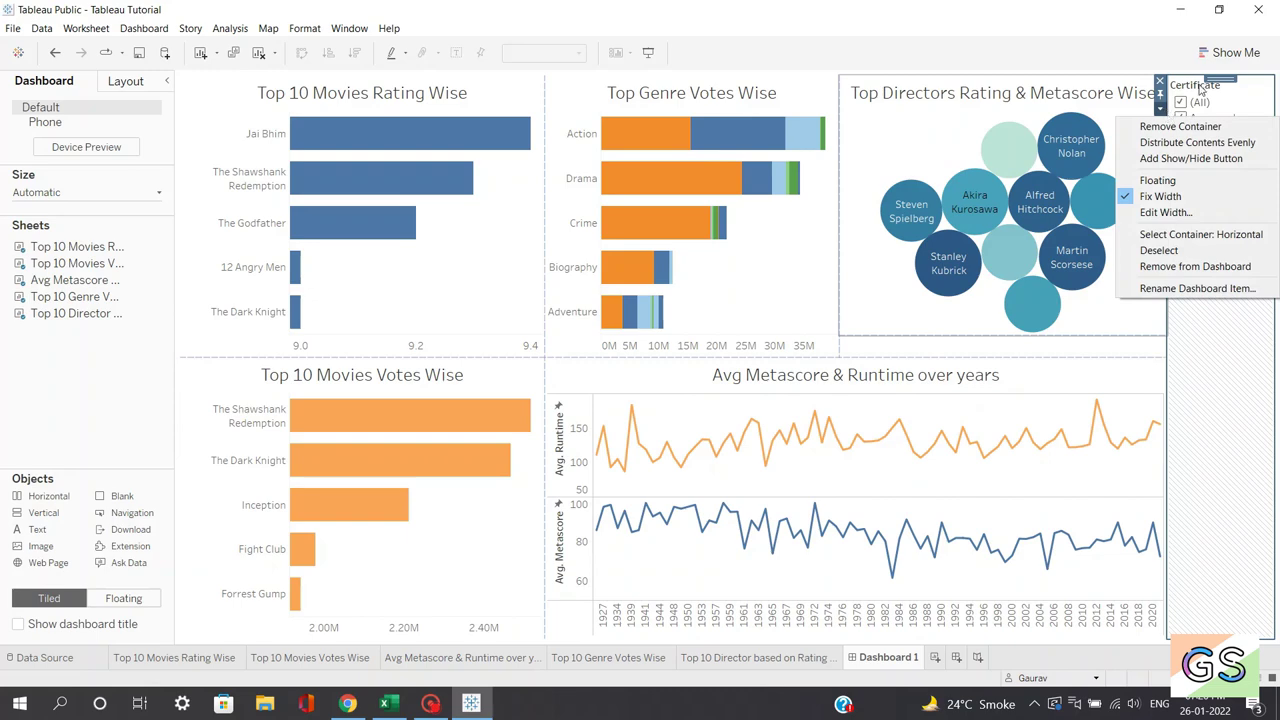
left_click(1201, 89)
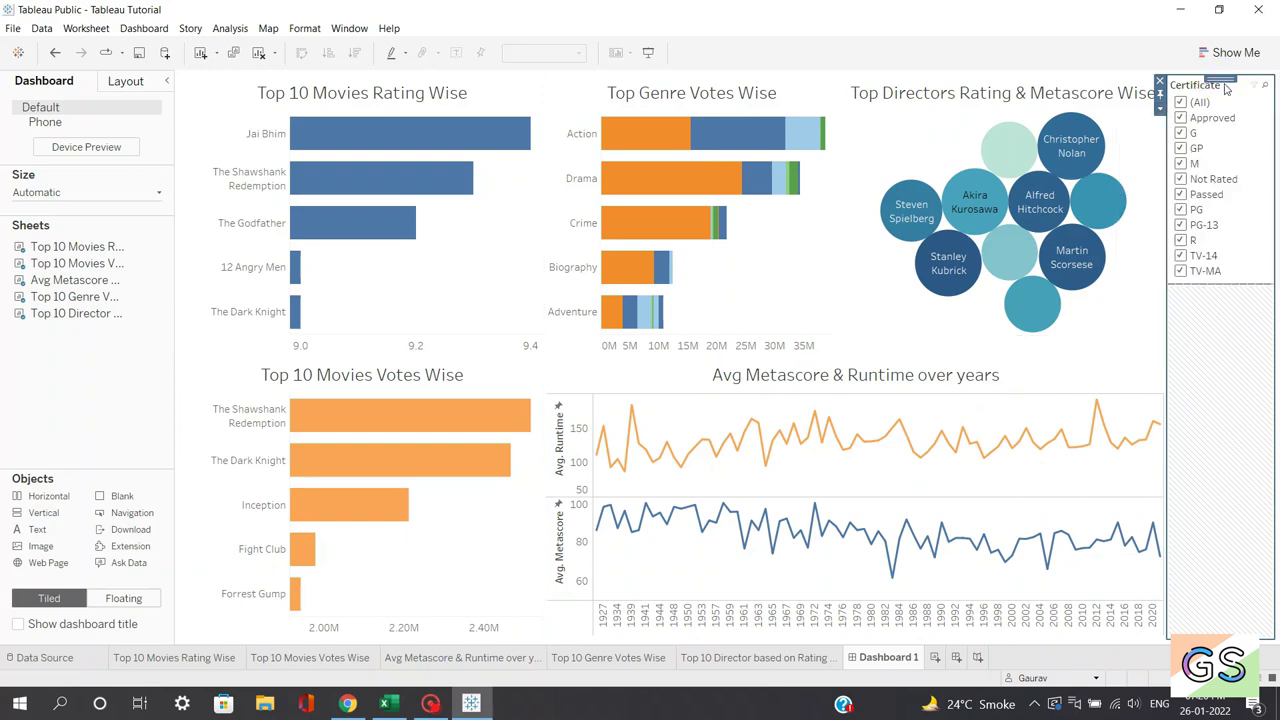
left_click(1161, 107)
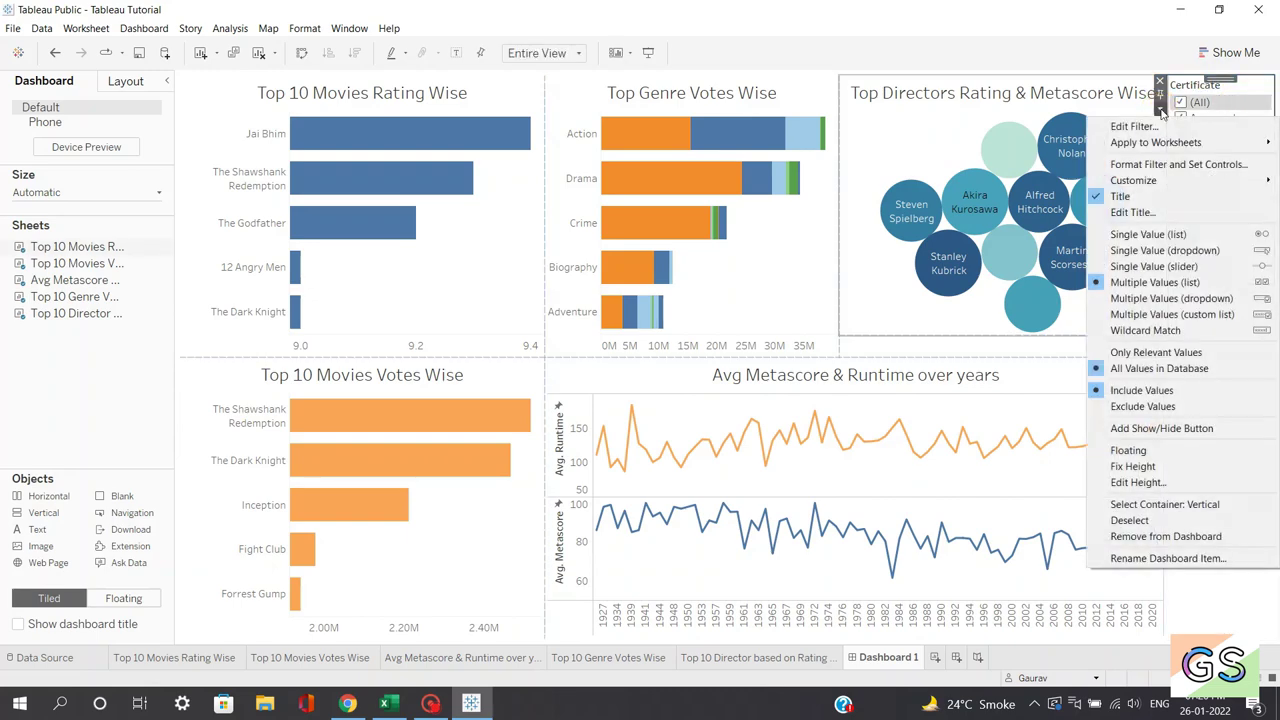
left_click(1170, 255)
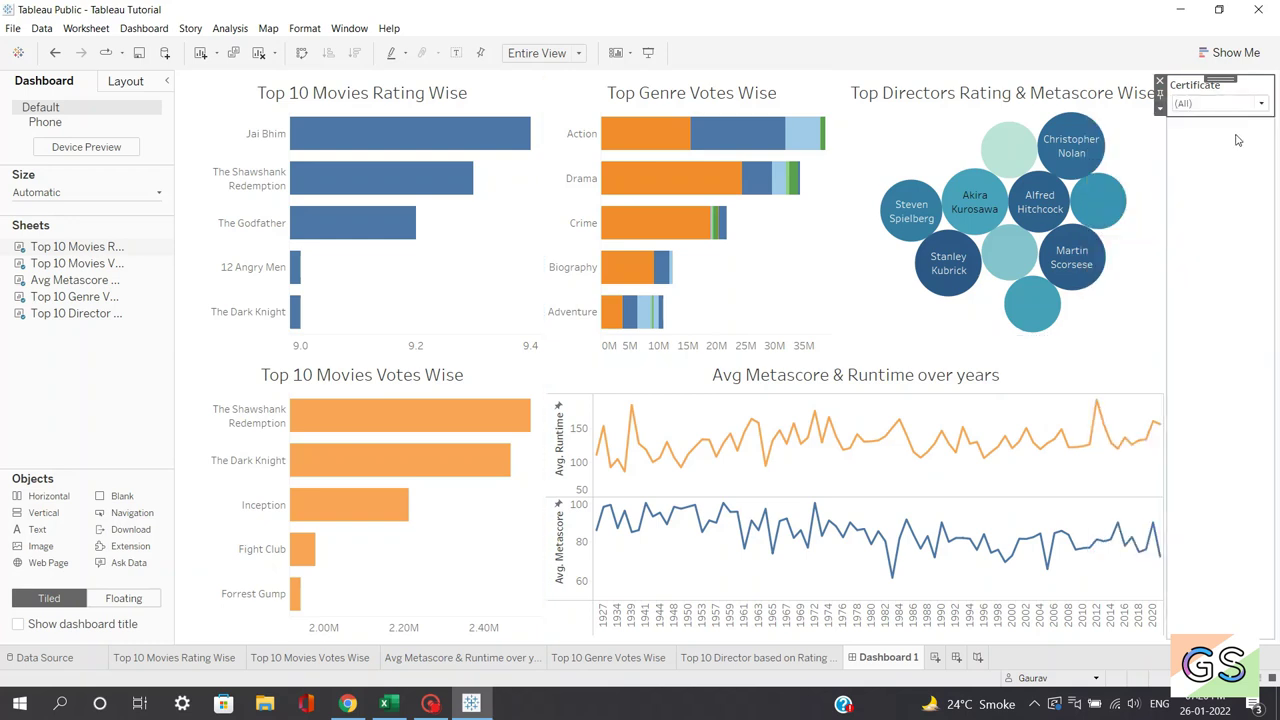
Move the Certificate filter directly above the Top 10 Movies Rating Wise chart and adjust its height to a thin strip.
left_click(1215, 80)
mouse_move(1215, 80)
left_mouse_down()
mouse_move(517, 74)
mouse_move(598, 87)
mouse_move(591, 63)
mouse_move(463, 63)
mouse_move(237, 85)
mouse_move(438, 124)
left_mouse_up()
left_click_drag(502, 123, 503, 114)
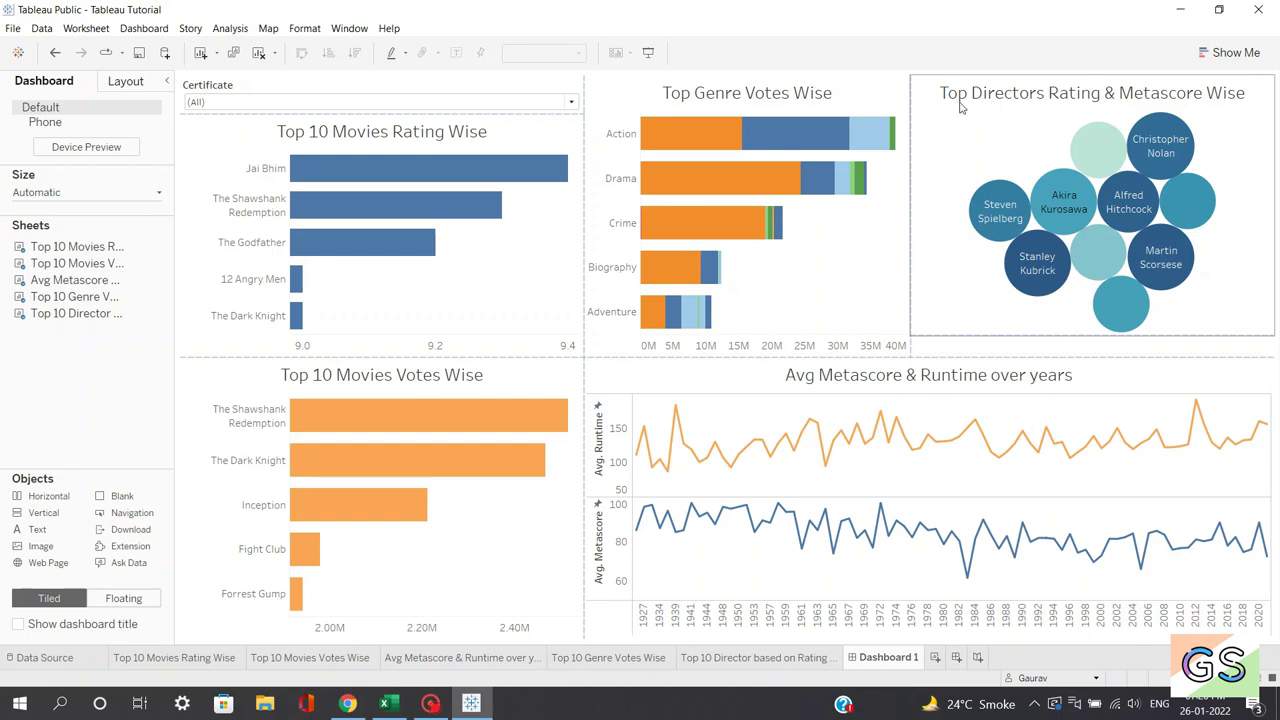
Test the dashboard's Certificate filter with Approved and PG-13.
left_click(563, 206)
left_click(554, 106)
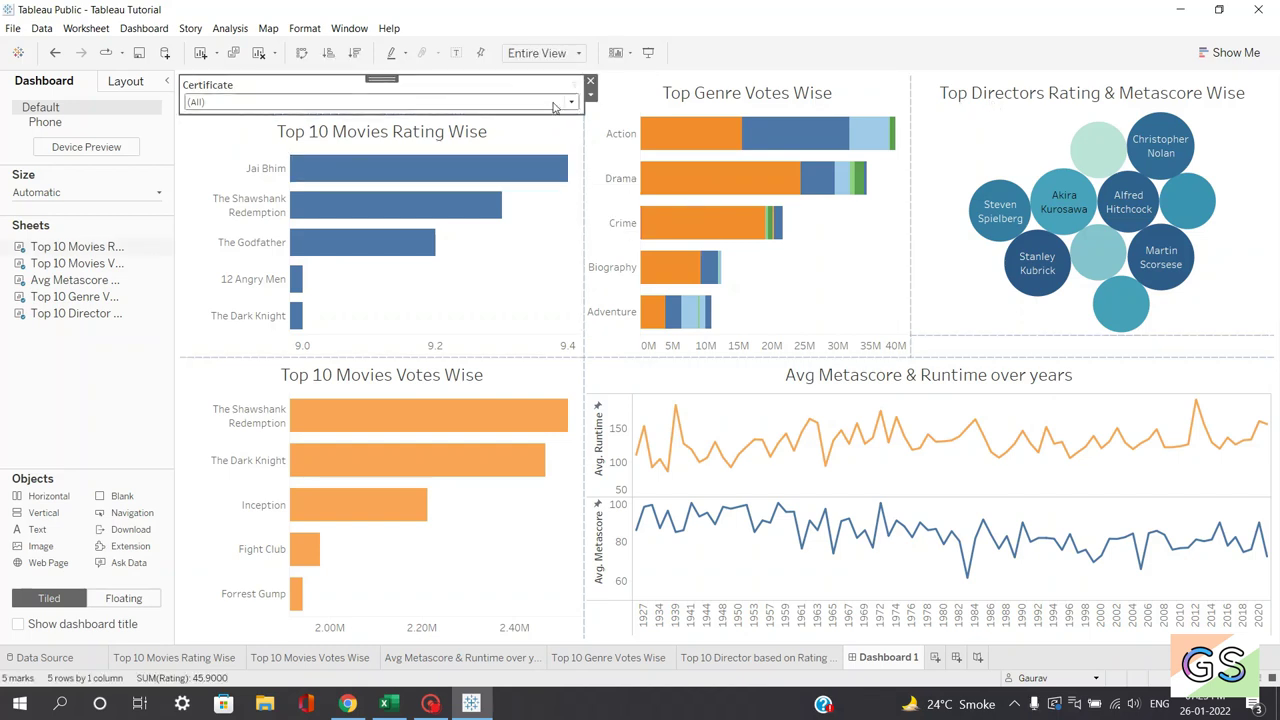
left_click(430, 103)
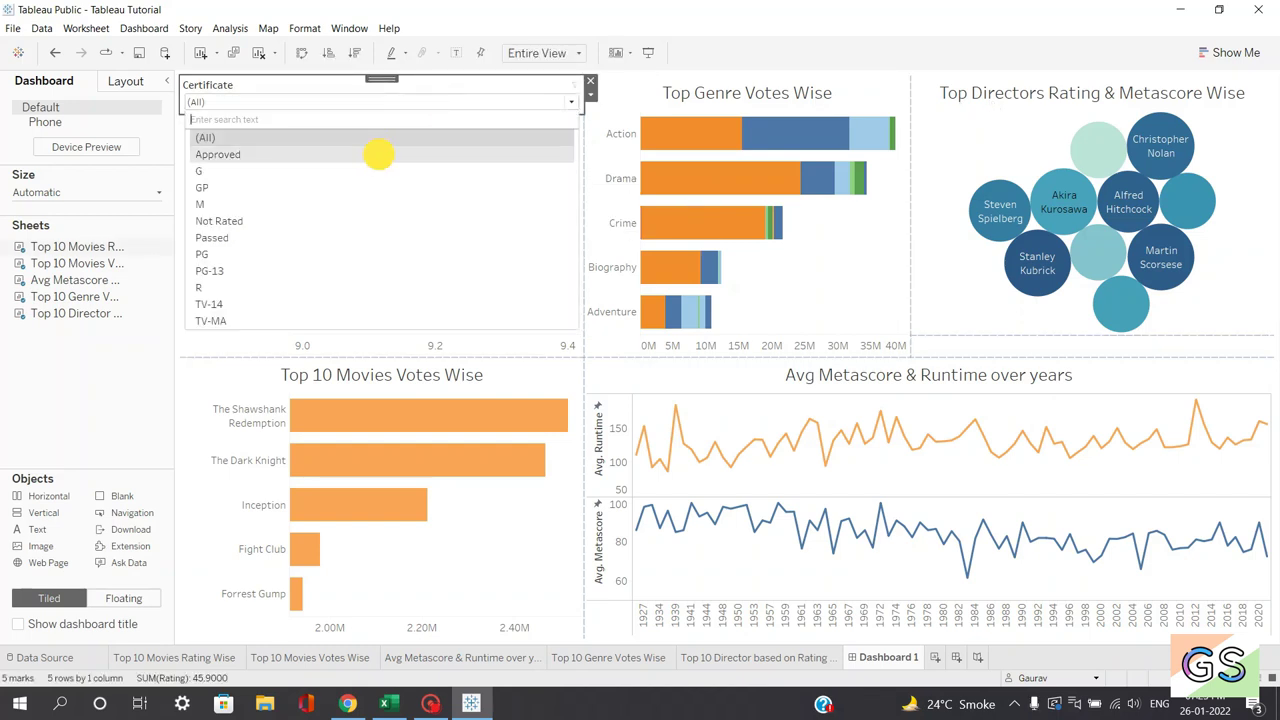
left_click(379, 158)
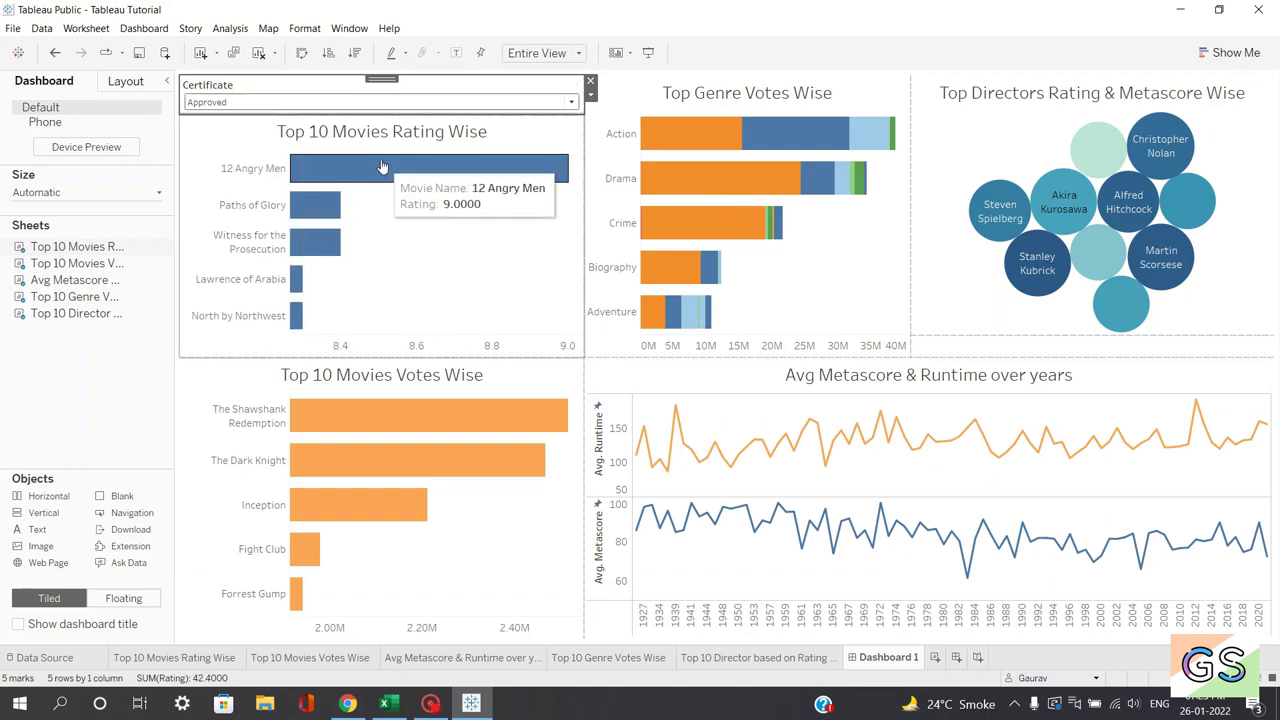
left_click(385, 102)
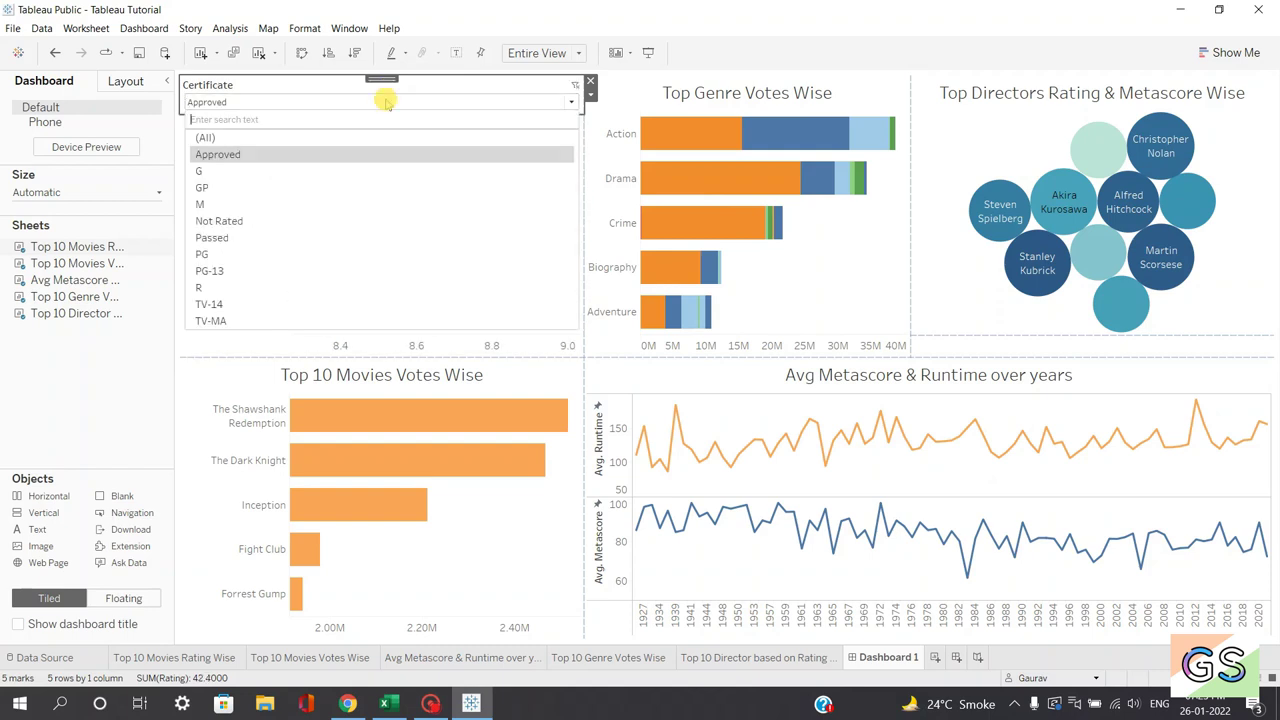
left_click(240, 271)
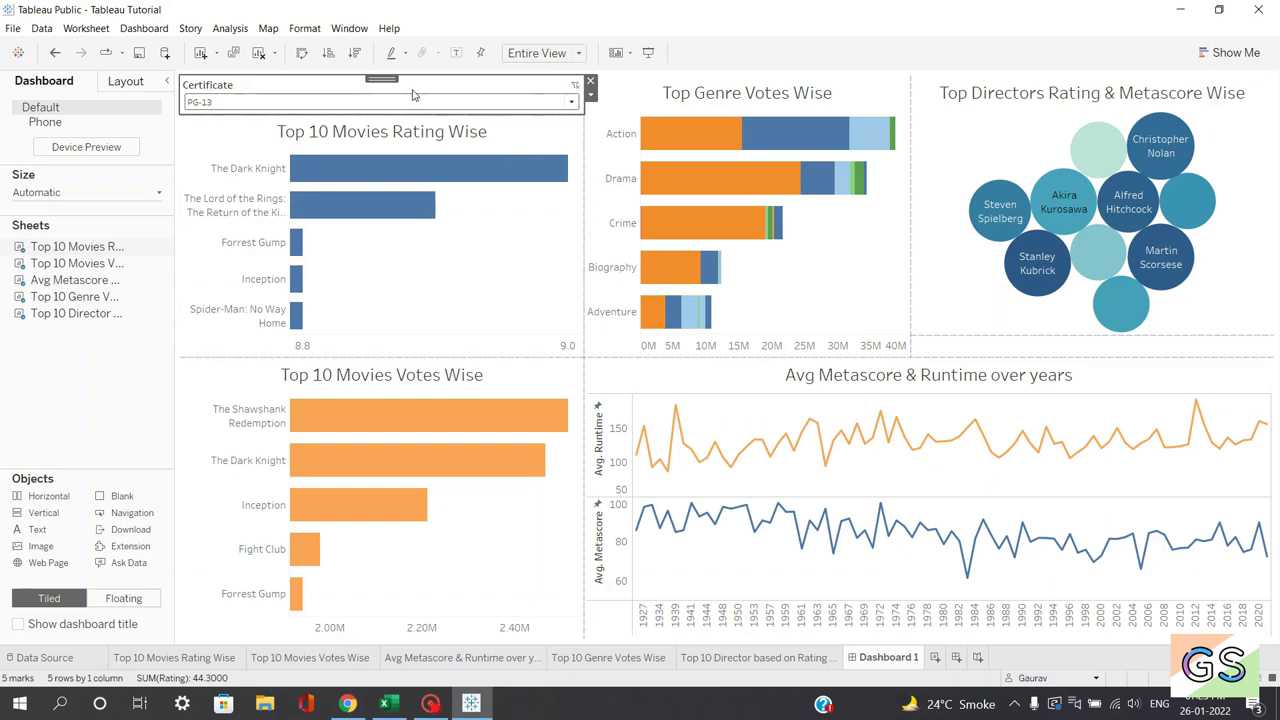
Apply the dashboard's Certificate filter also to the Top 10 Movies Votes Wise and Avg Metascore & Runtime over years worksheets.
left_click(591, 95)
mouse_move(647, 129)
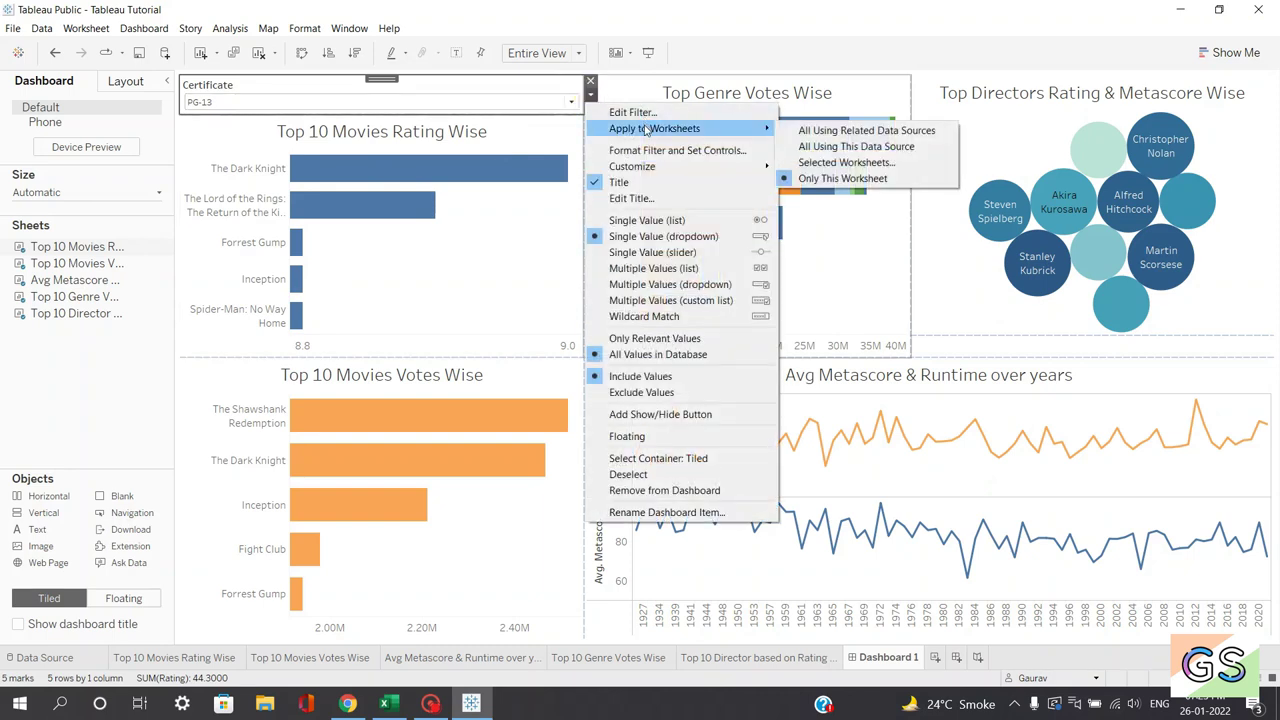
left_click(818, 156)
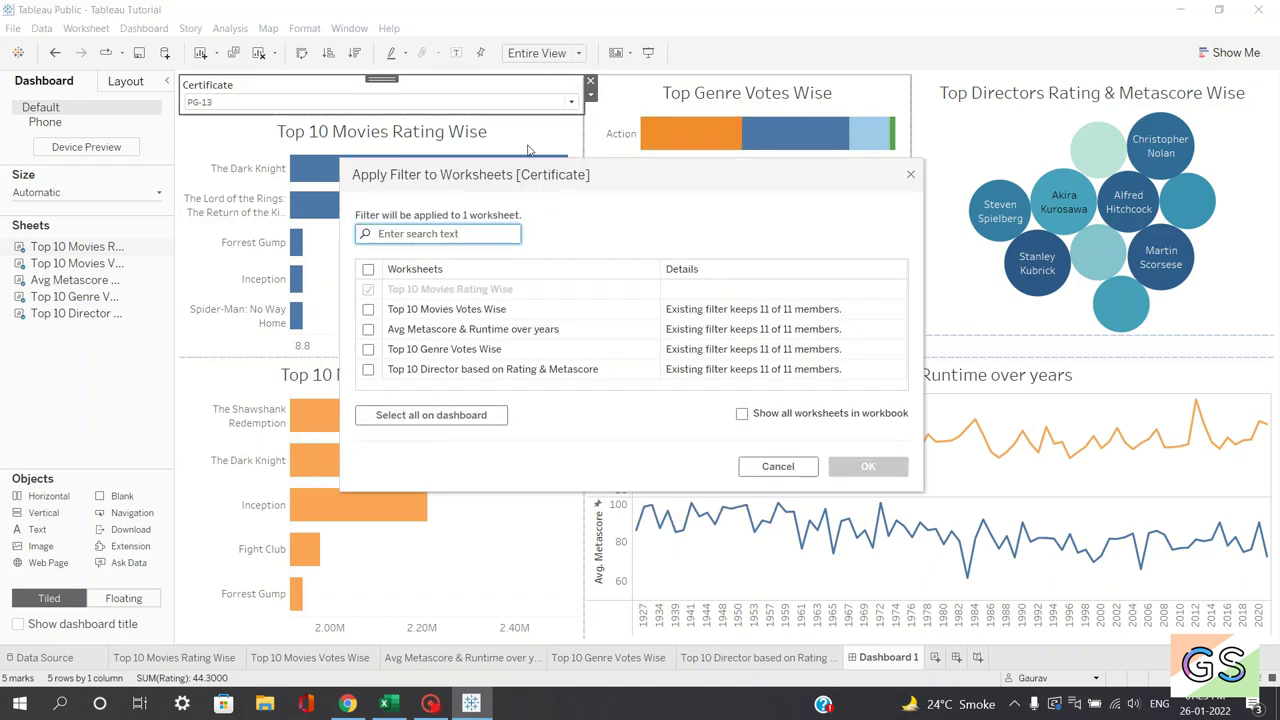
left_click_drag(731, 175, 666, 109)
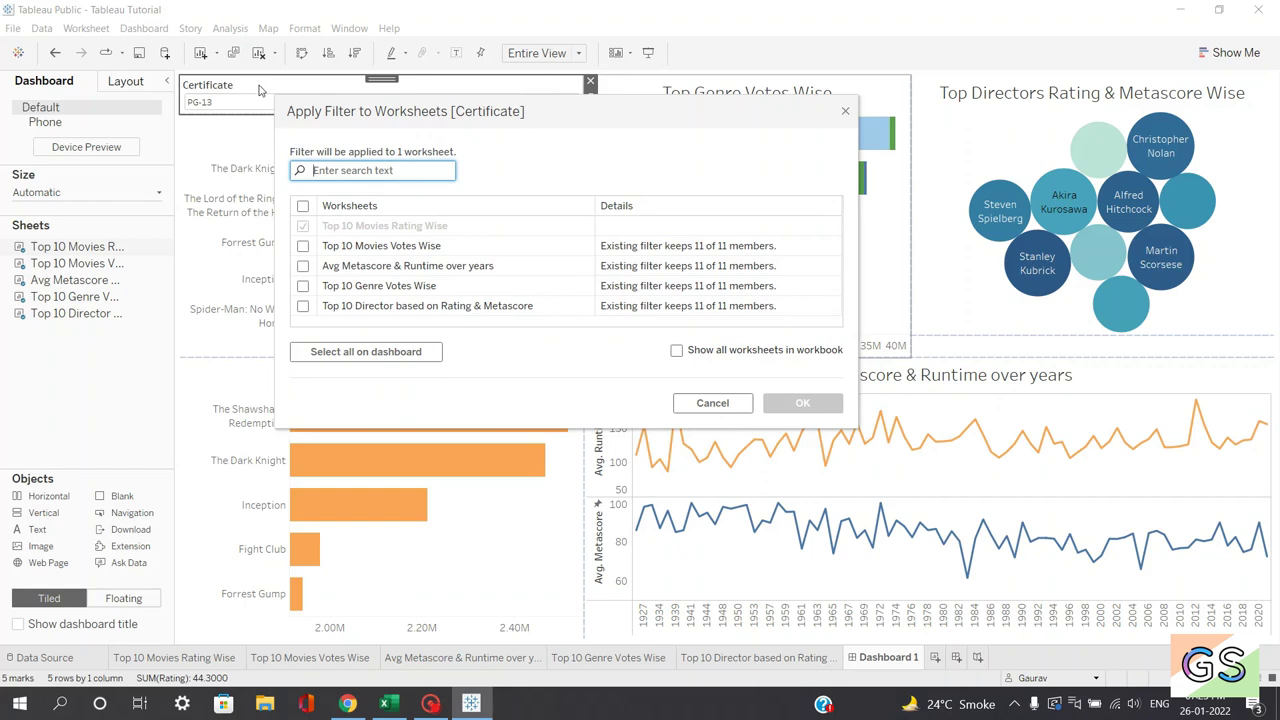
left_click_drag(398, 108, 590, 126)
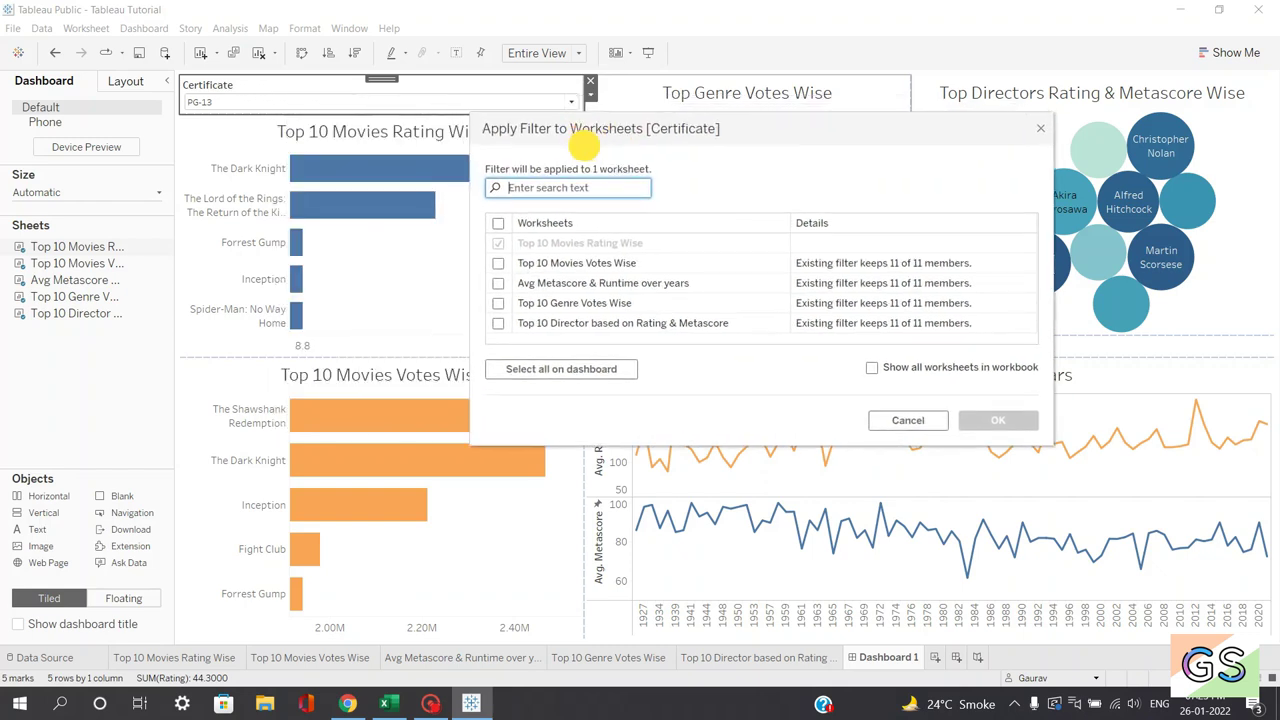
left_click(498, 264)
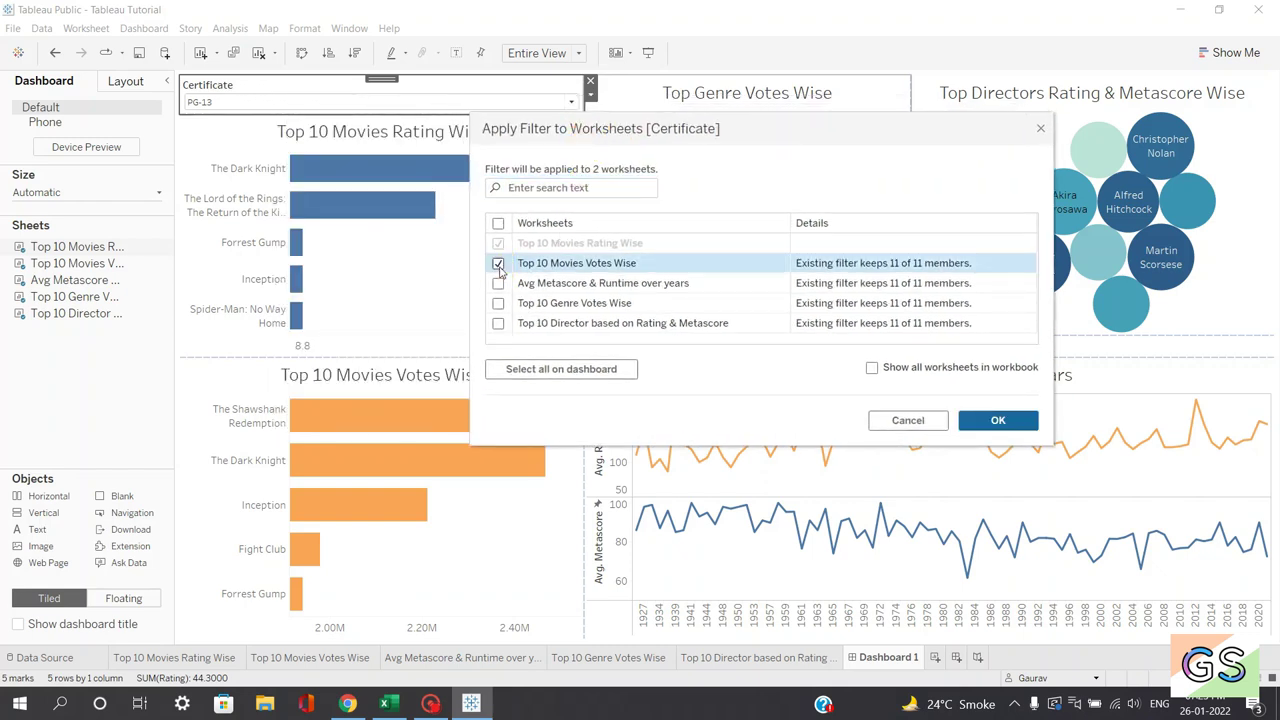
left_click_drag(608, 129, 415, 117)
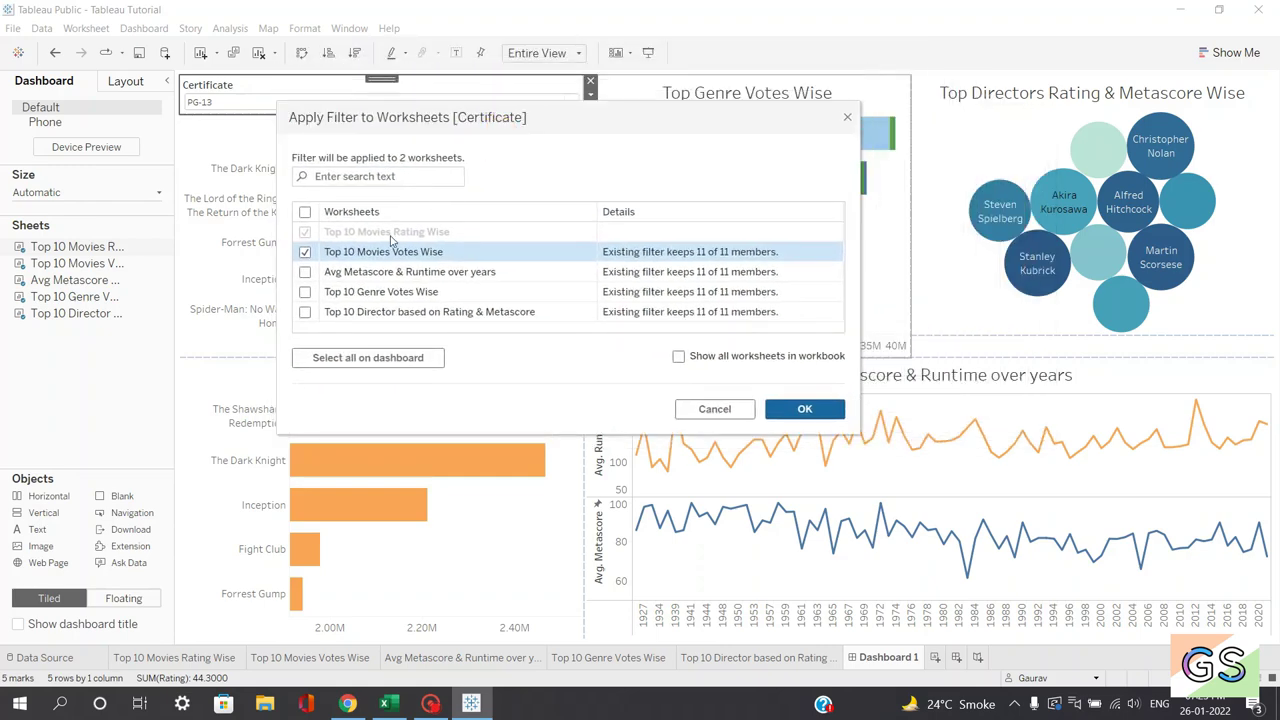
left_click(304, 274)
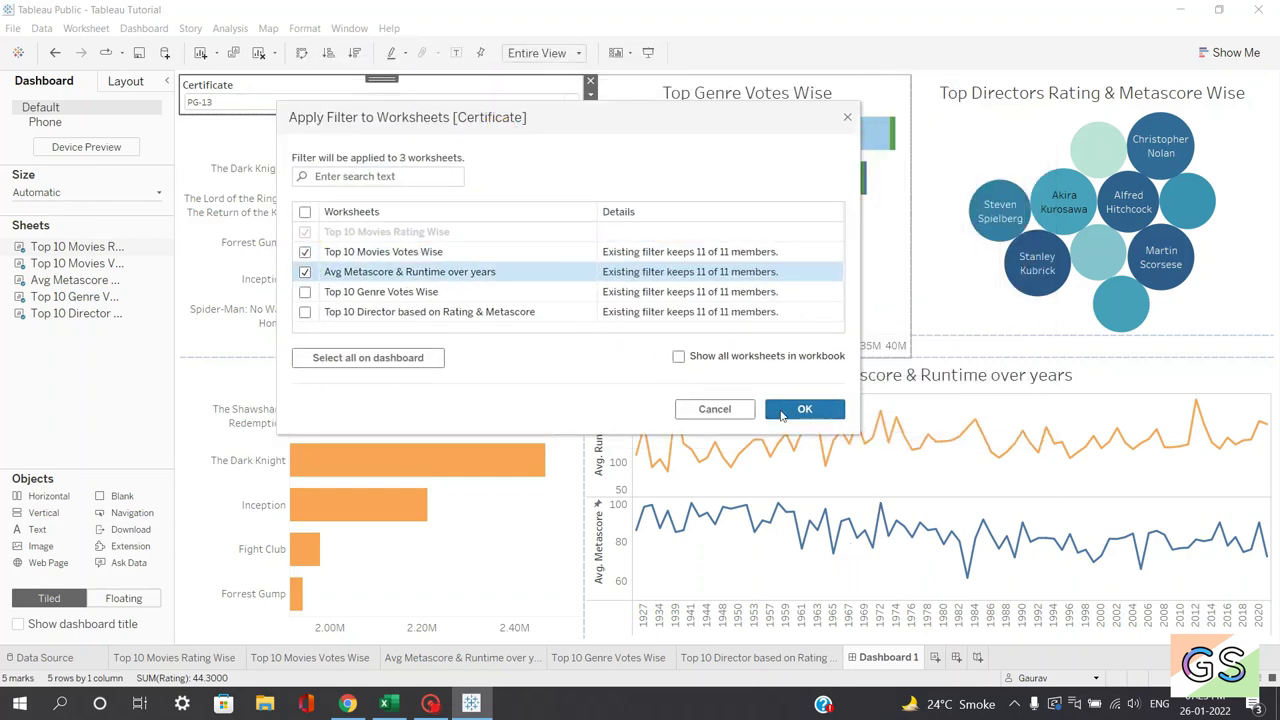
left_click(782, 412)
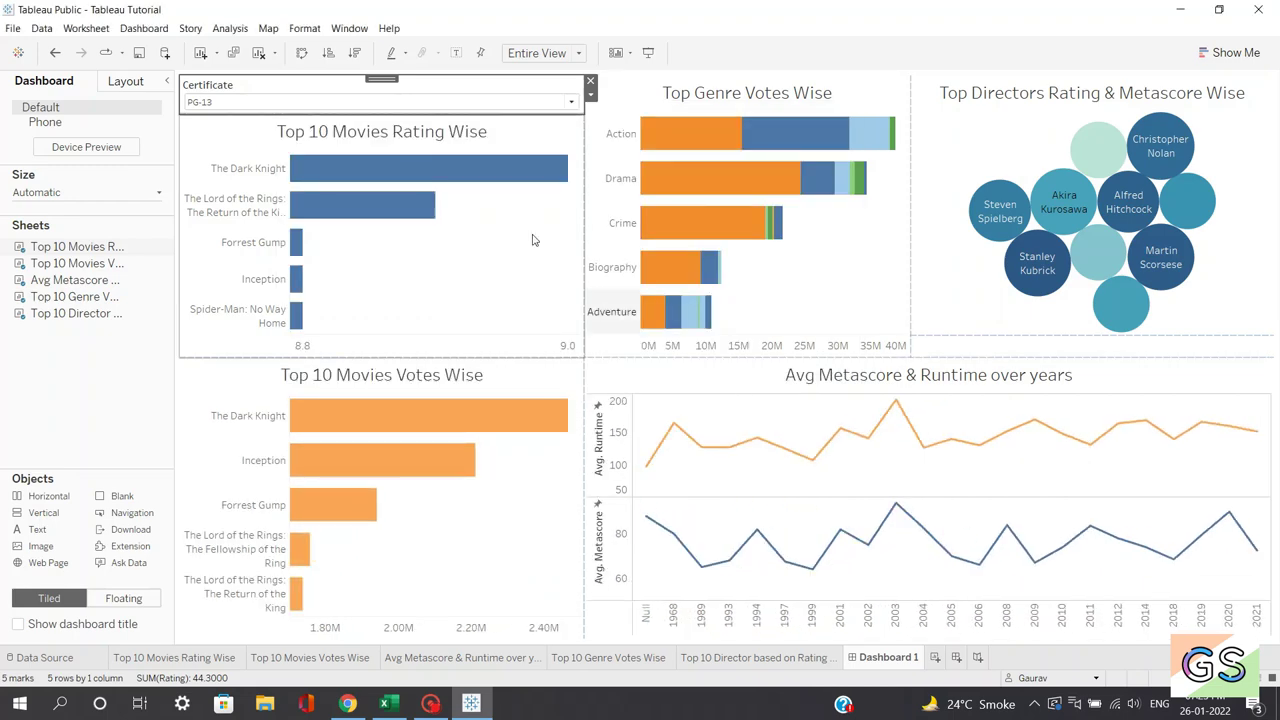
Test the shared Certificate filter on the dashboard with the value Approved.
left_click(571, 101)
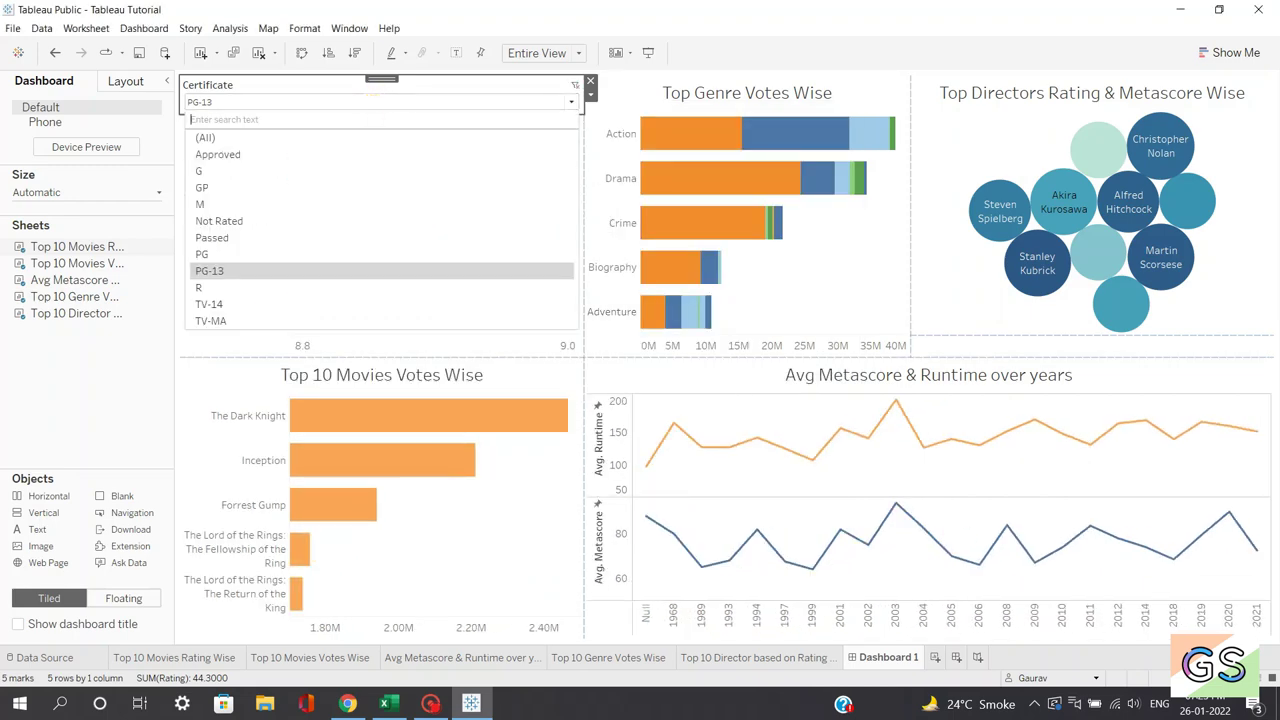
left_click(294, 157)
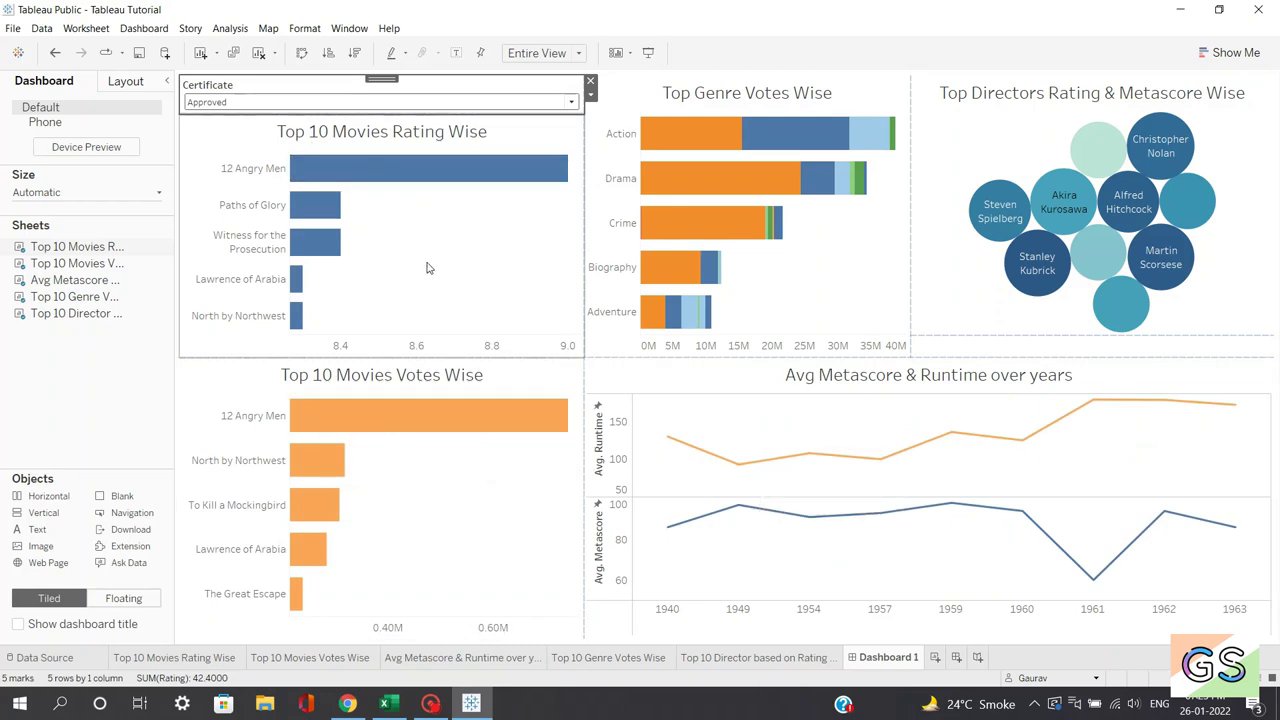
Add Genre 1 as a filter on the Top 10 Movies Rating Wise worksheet, using all values.
left_click(174, 657)
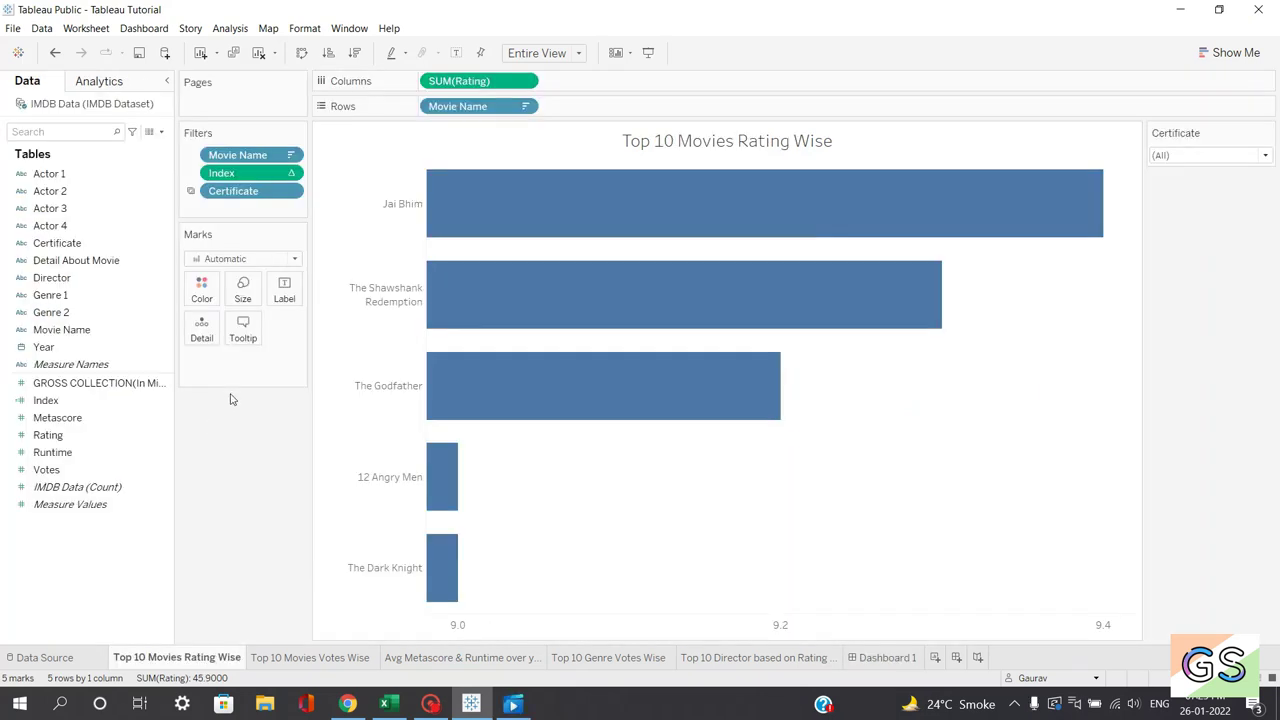
left_click_drag(94, 293, 240, 206)
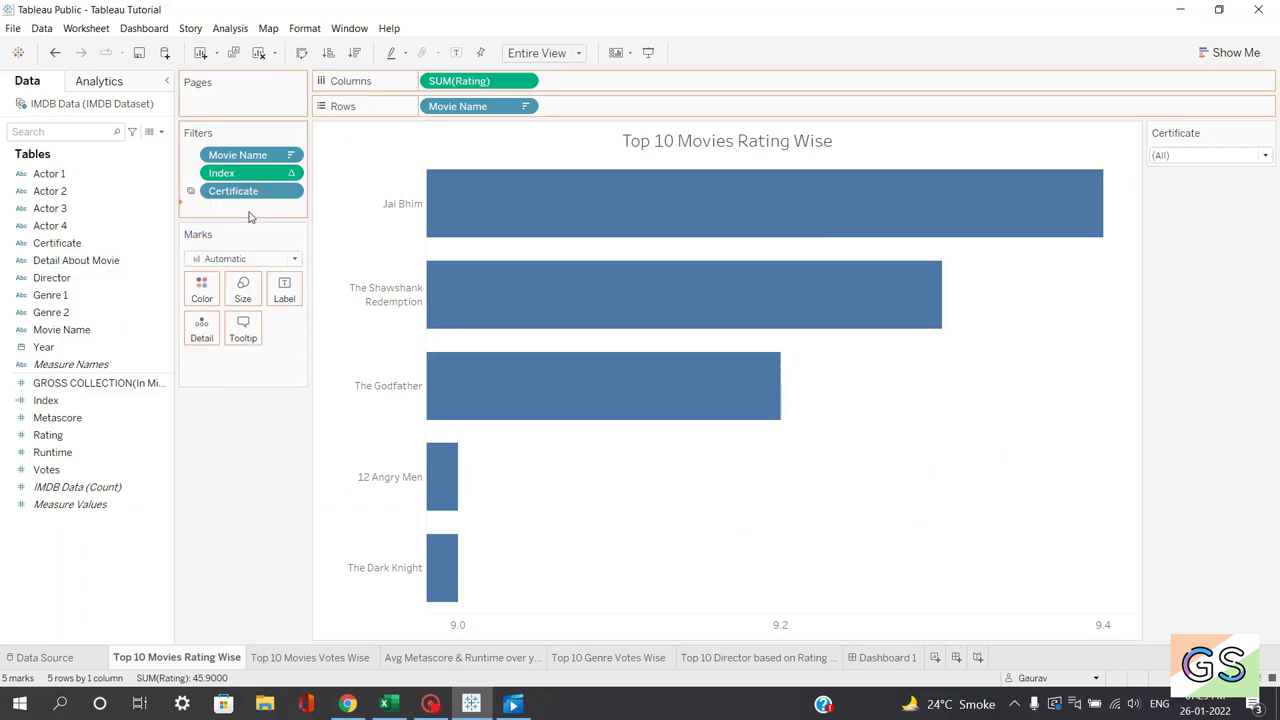
left_click(654, 183)
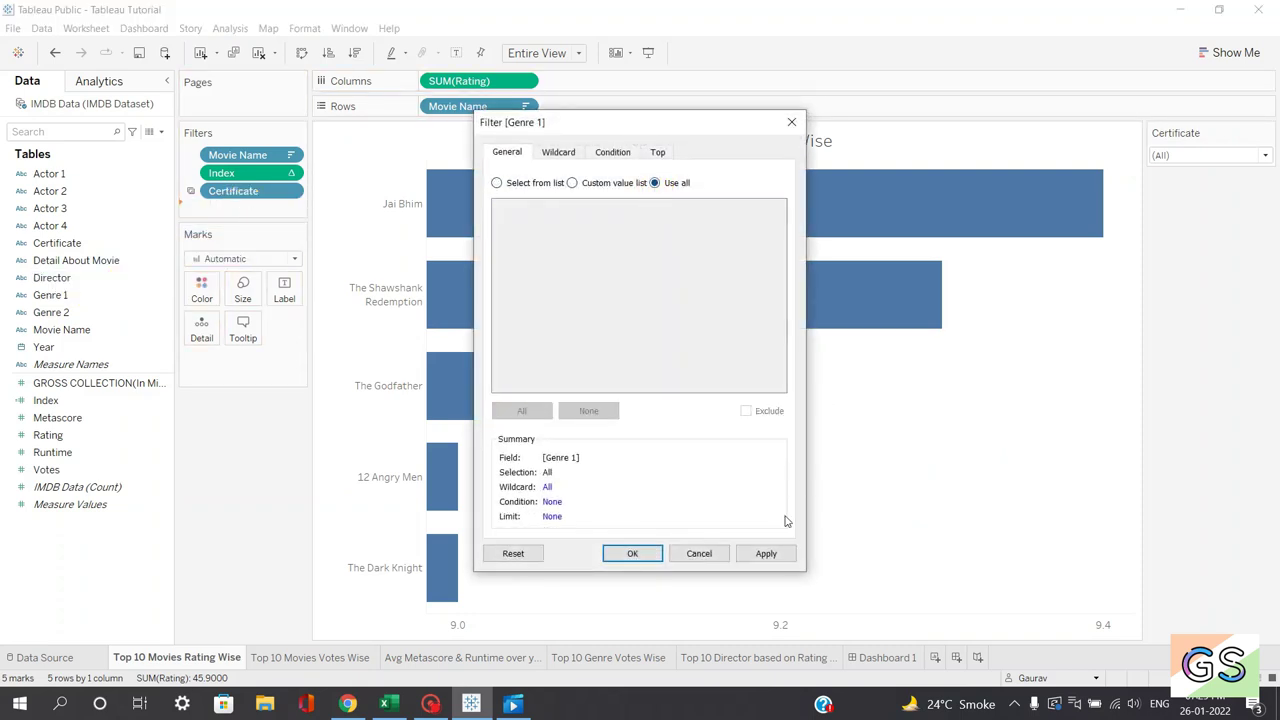
left_click(758, 556)
left_click(632, 553)
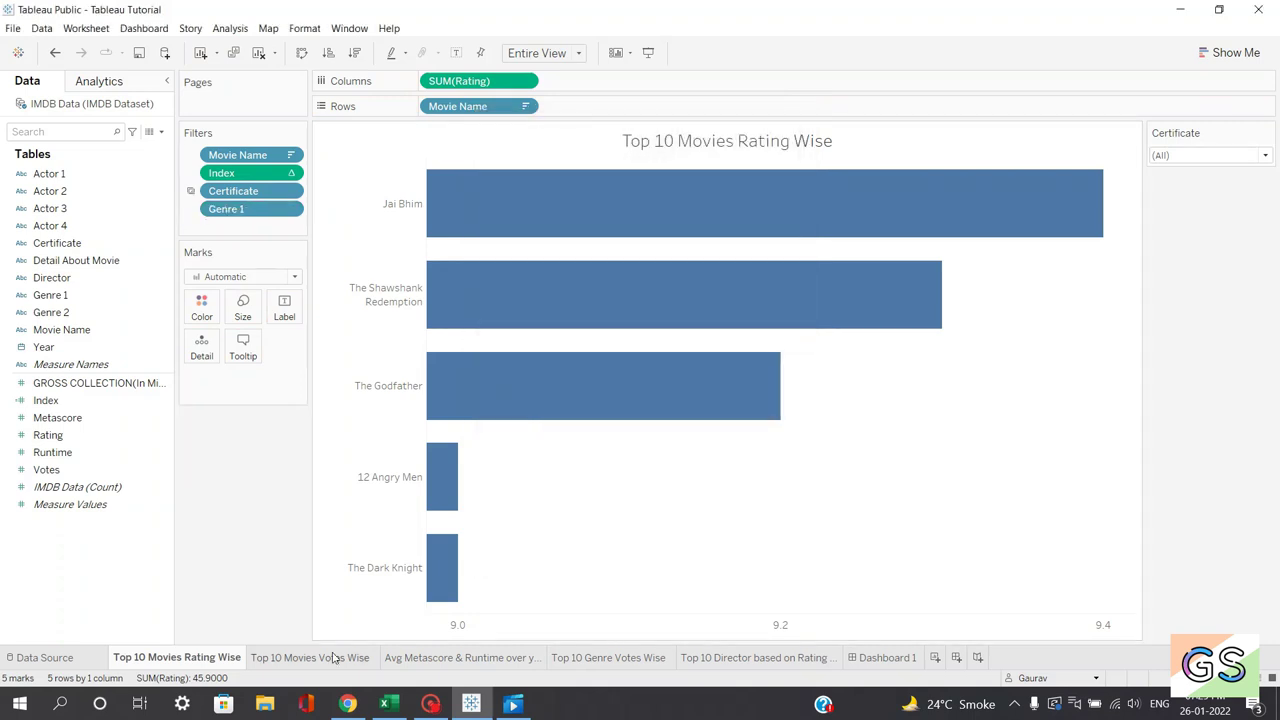
On Dashboard 1, show the Genre 1 filter of the Top 10 Movies Rating Wise chart.
left_click(870, 659)
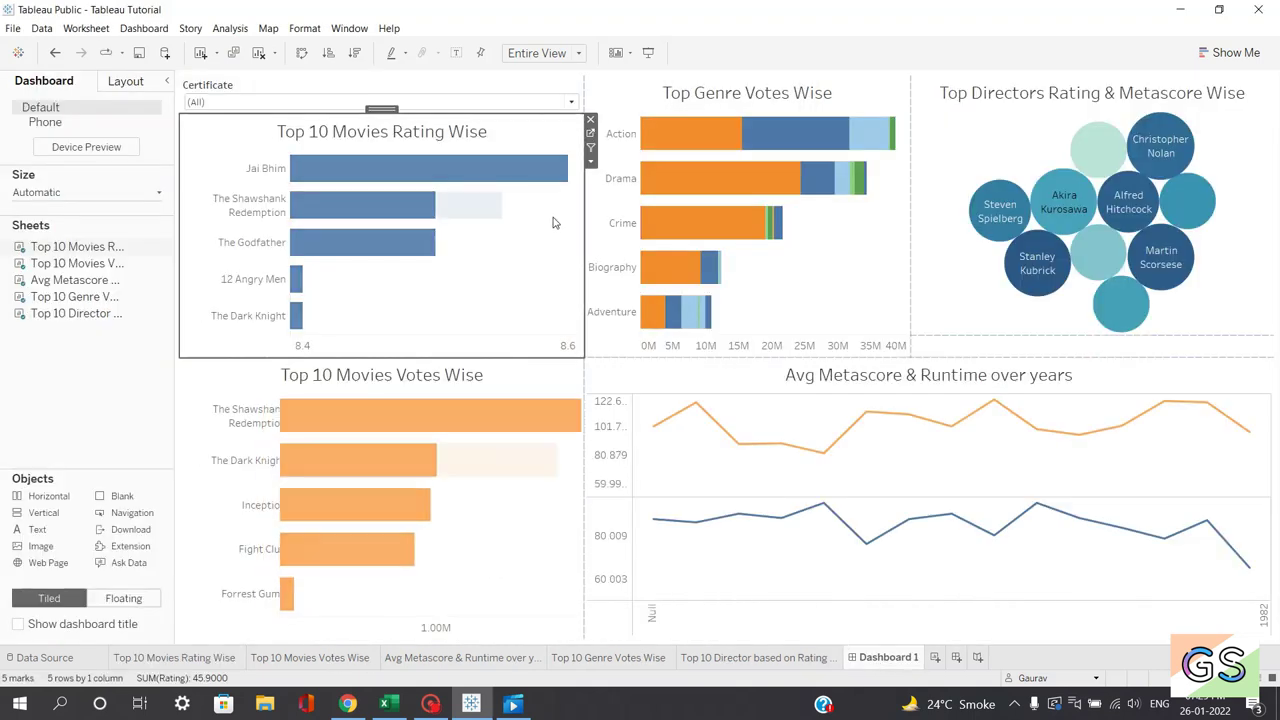
left_click(590, 160)
mouse_move(625, 282)
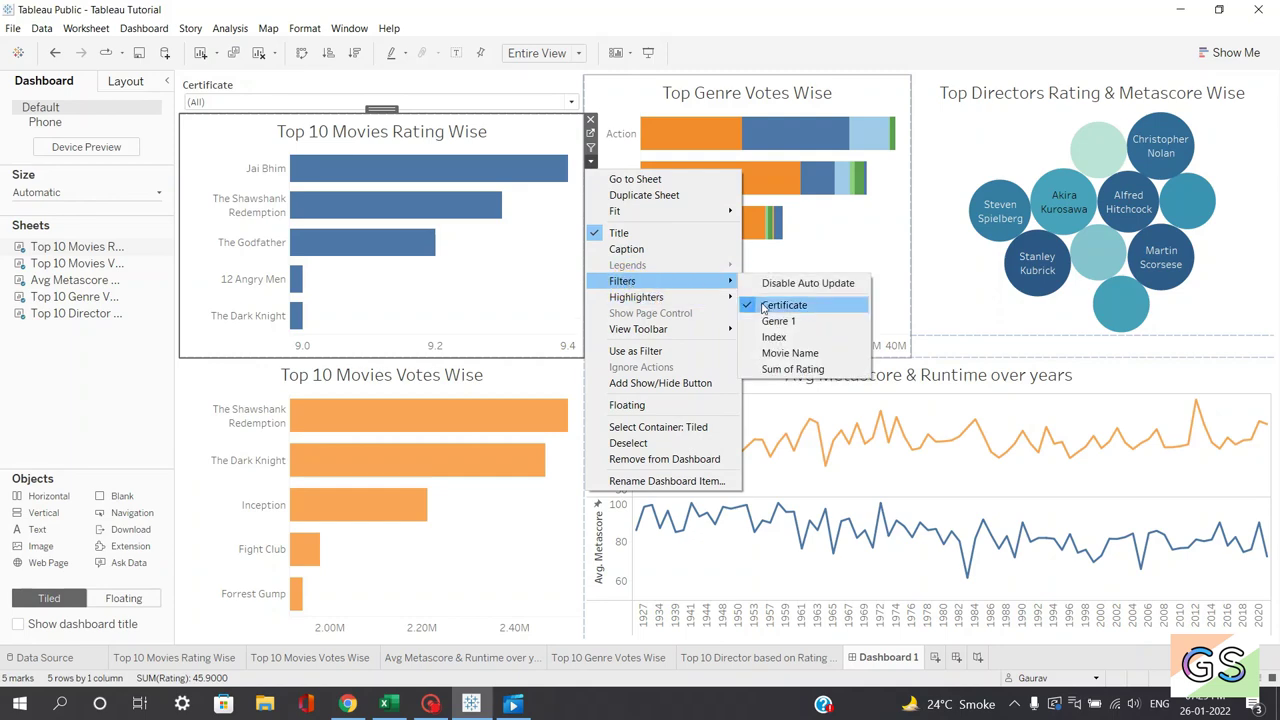
left_click(775, 322)
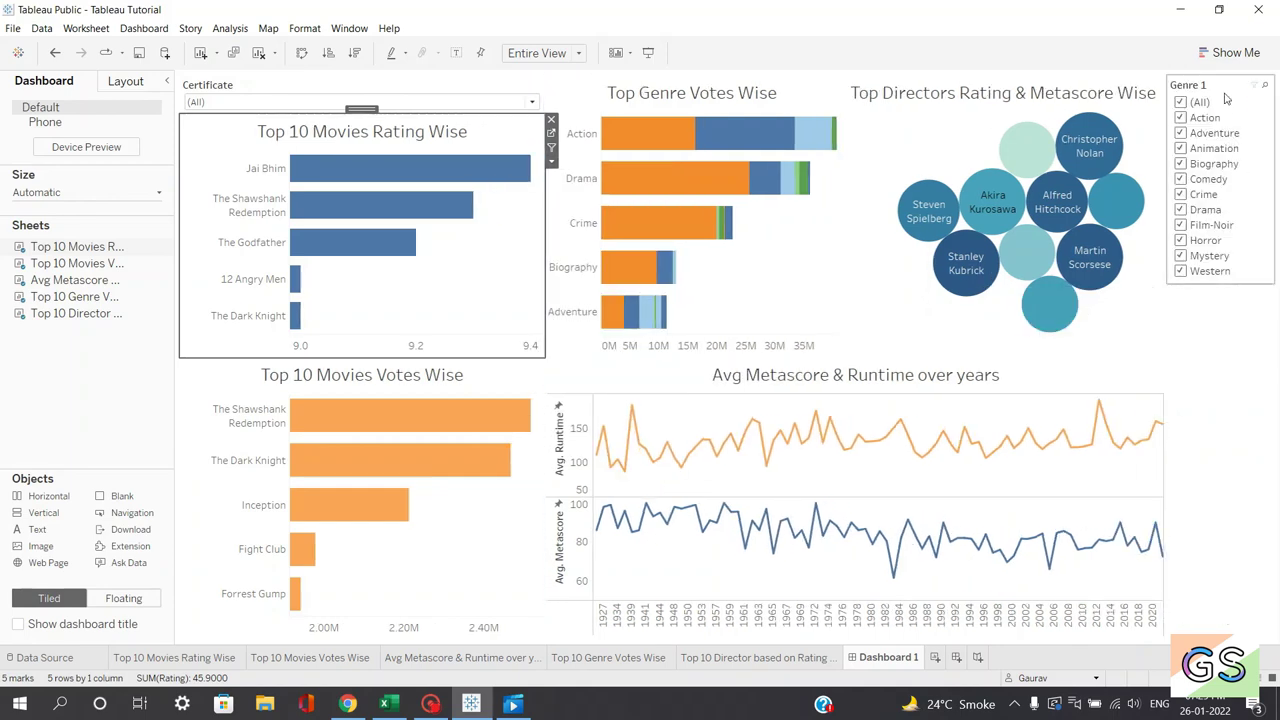
Change the Genre 1 filter to a single value dropdown and place it directly above the Top Genre Votes Wise chart.
left_click(1230, 195)
left_click(1160, 107)
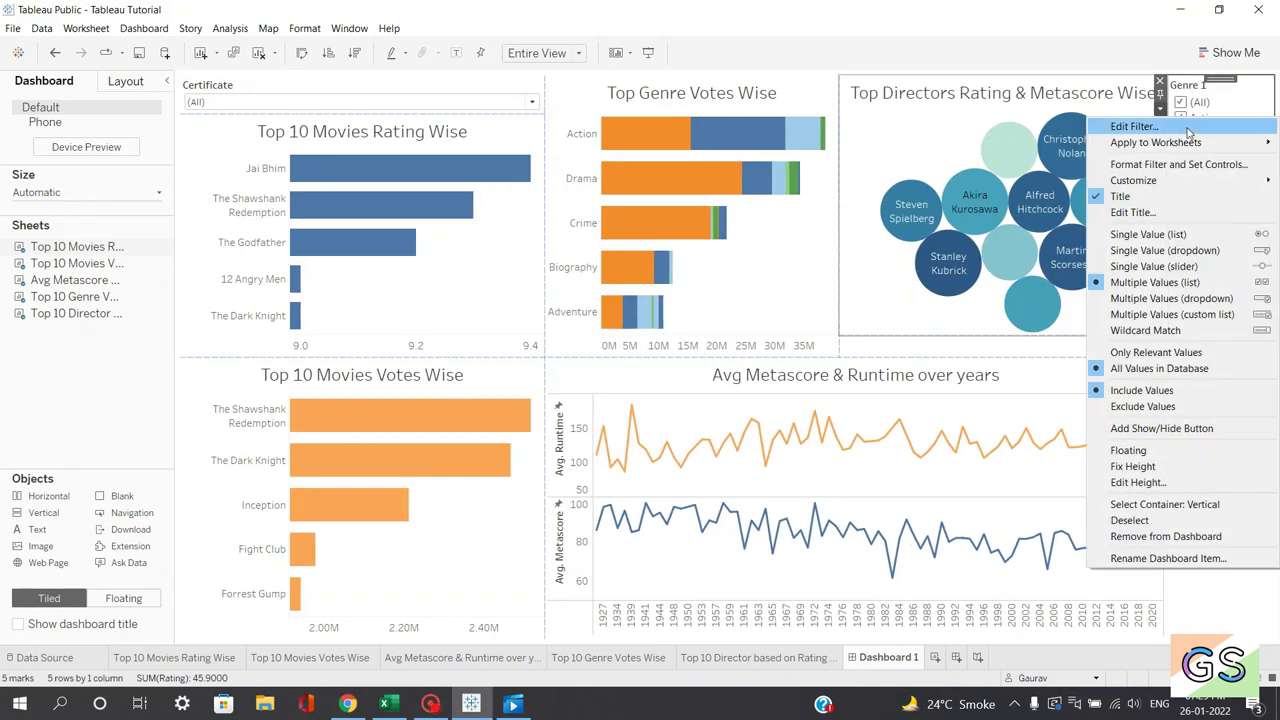
left_click(1165, 251)
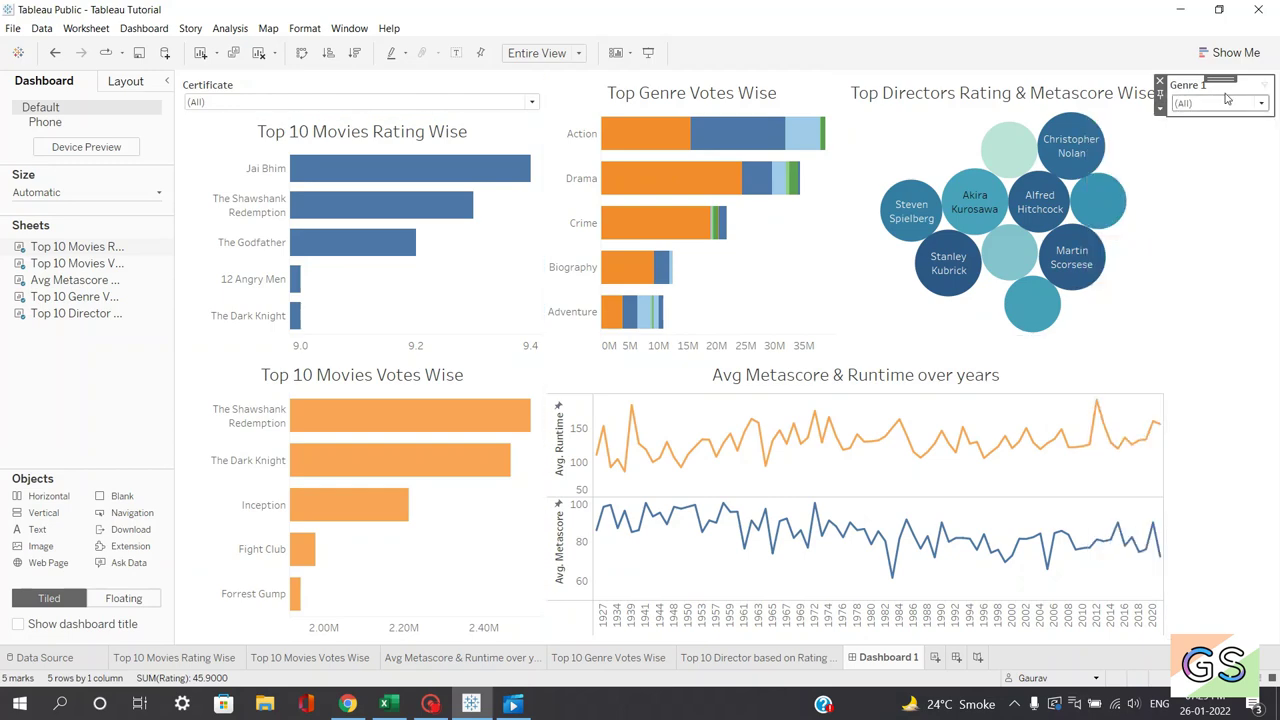
mouse_move(1220, 78)
left_mouse_down()
mouse_move(823, 137)
mouse_move(682, 127)
mouse_move(656, 112)
left_mouse_up()
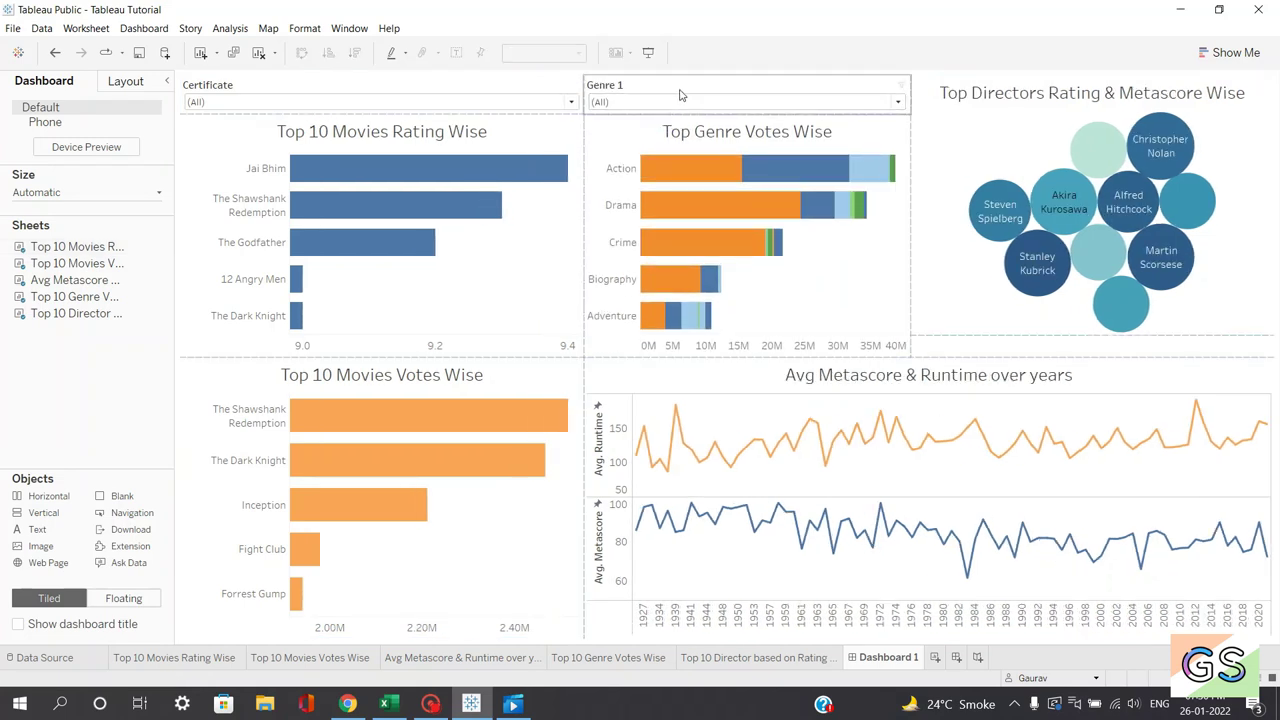
Apply the Genre 1 filter also to the Top 10 Movies Votes Wise and Avg Metascore & Runtime over years worksheets.
left_click(917, 94)
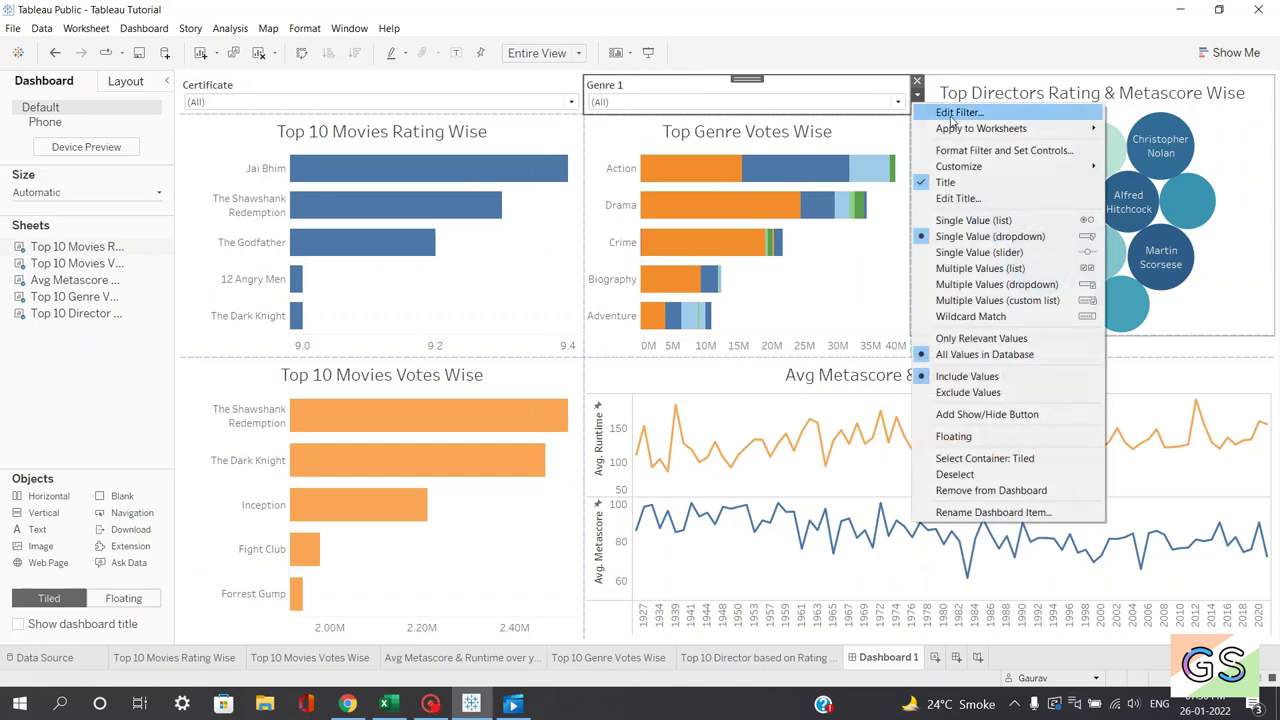
mouse_move(960, 128)
left_click(832, 160)
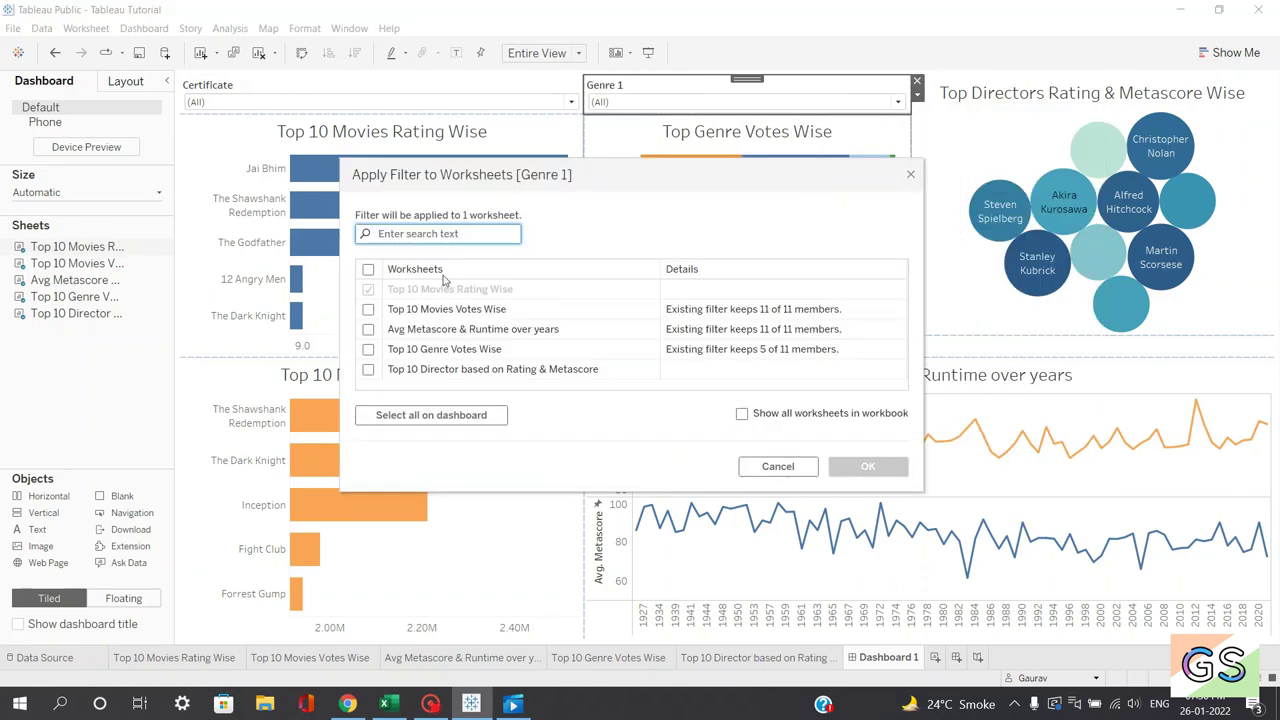
left_click(368, 309)
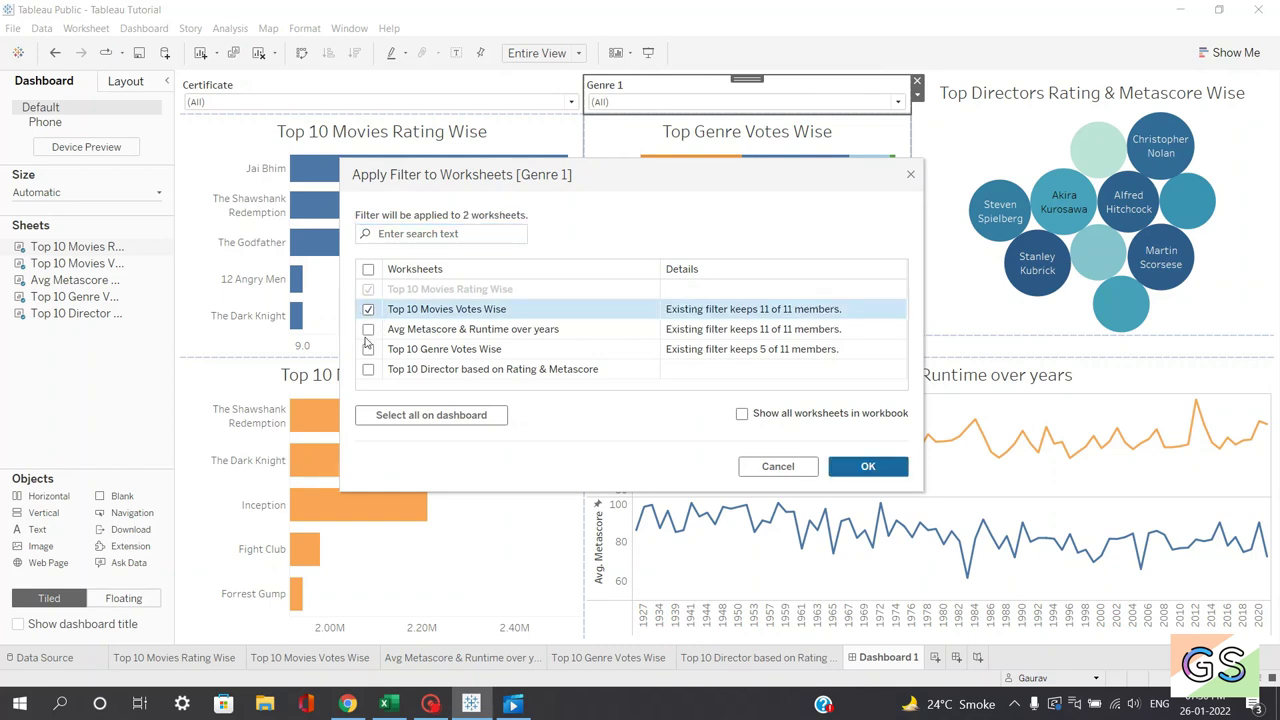
left_click(368, 329)
left_click(870, 469)
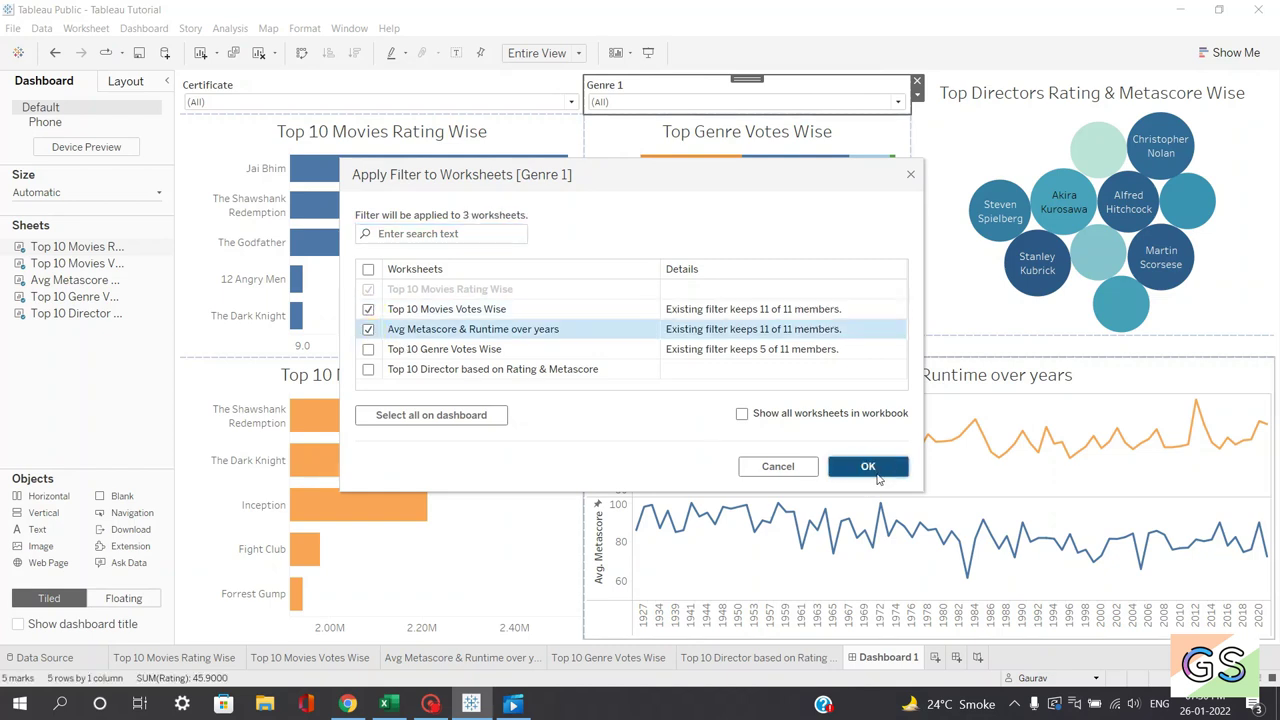
Test the dashboard's Genre 1 filter with Action, and undo the selection.
left_click(620, 101)
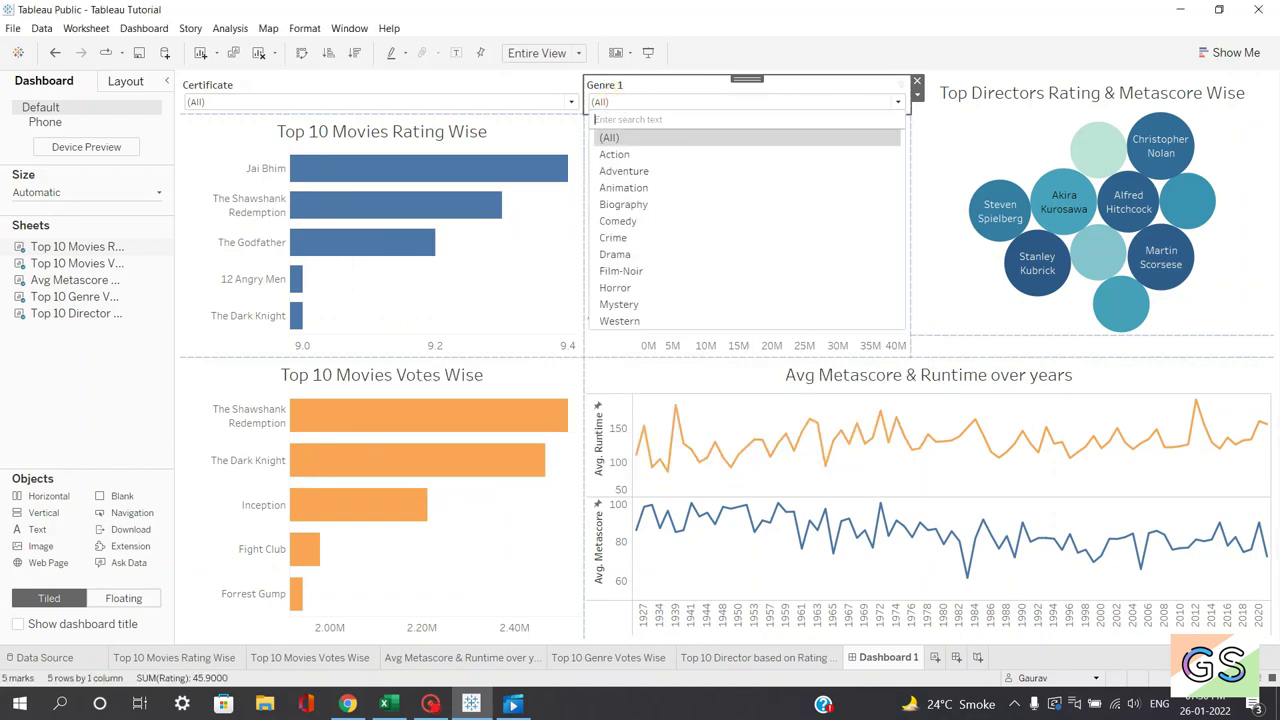
left_click(628, 156)
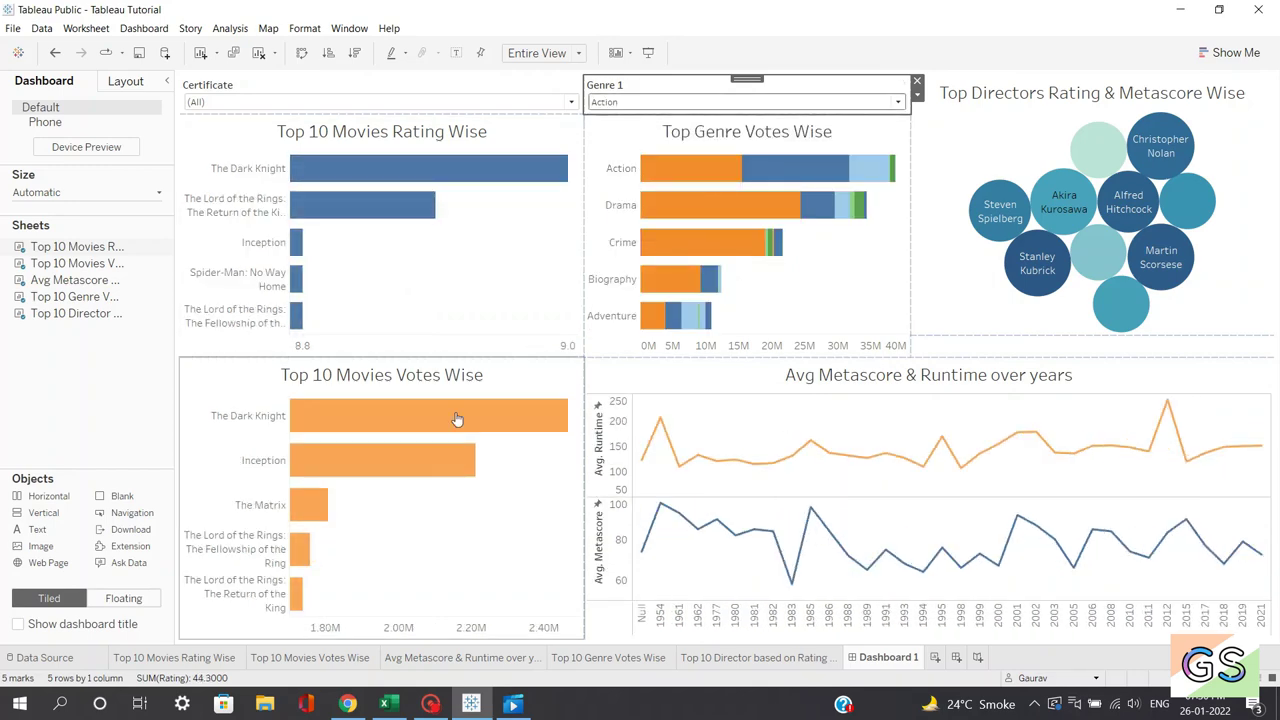
key("ctrl+z")
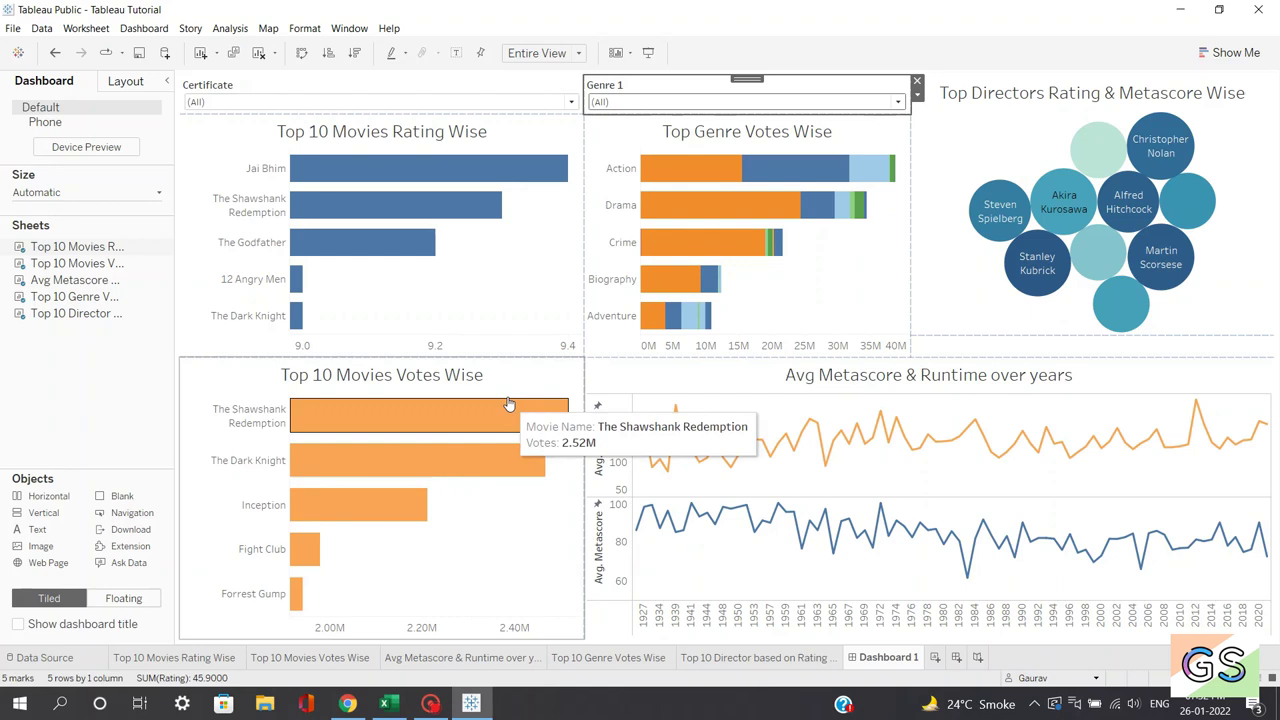
Change the title of the Certificate filter to "Select Certificate Type".
left_click(227, 78)
double_click(227, 88)
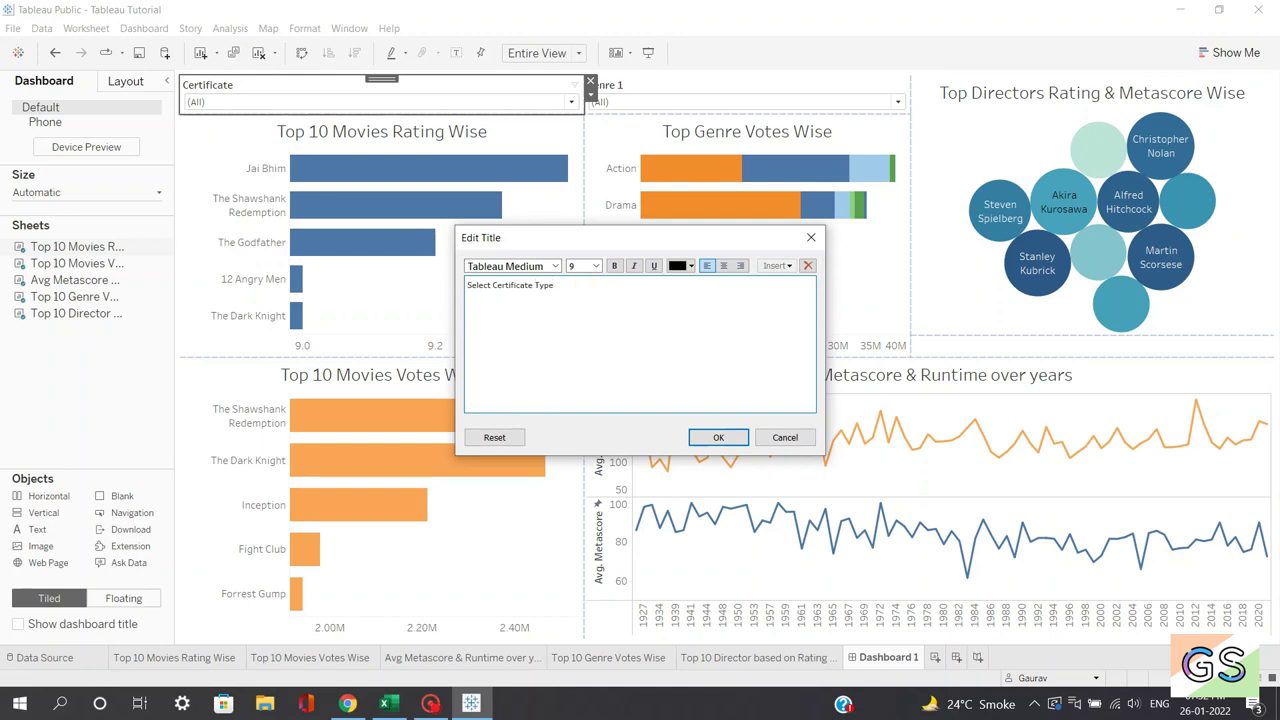
left_click(705, 437)
Change the title of the Genre 1 filter to "Select Genre".
double_click(598, 85)
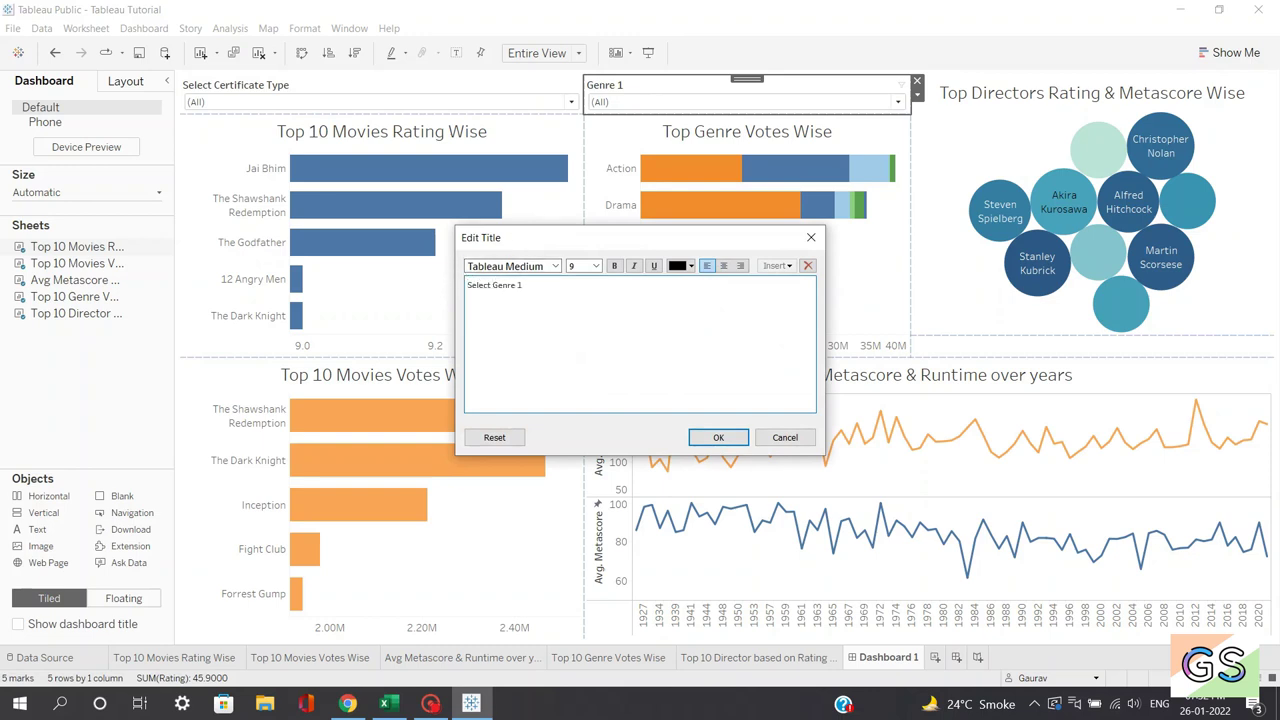
left_click(524, 286)
key("BackSpace")
left_click(718, 437)
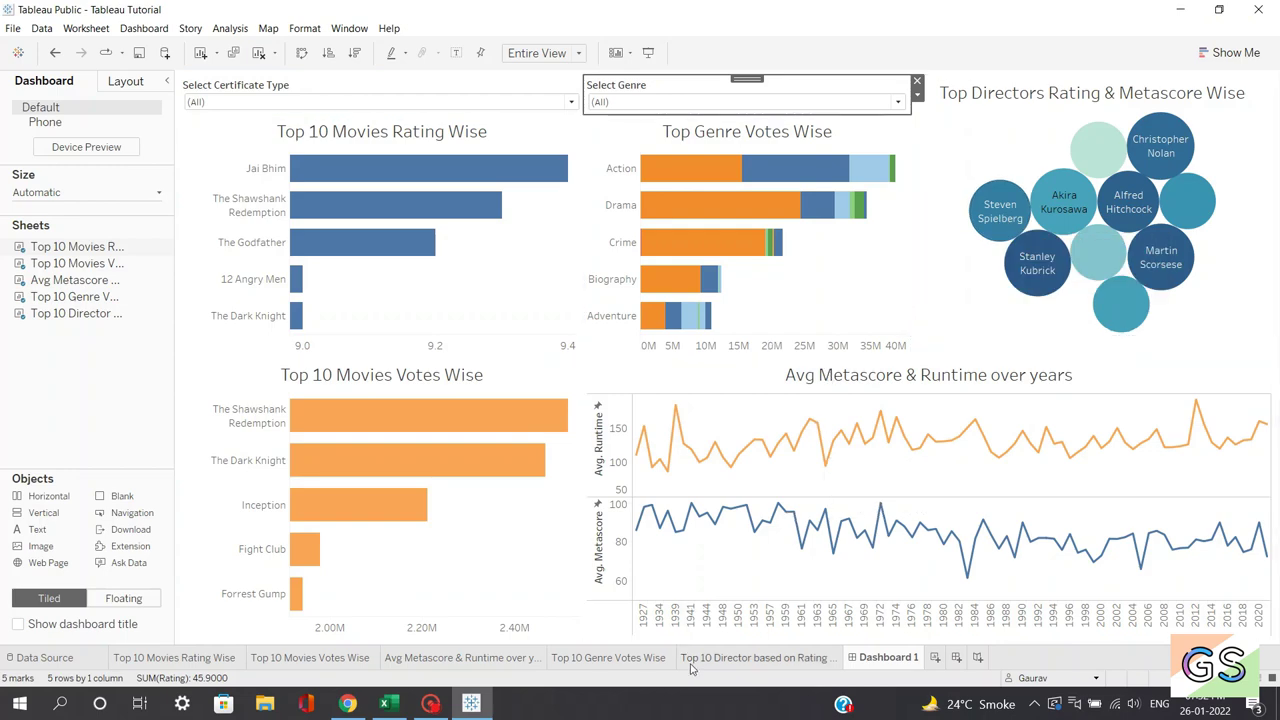
Review the five worksheets one after another and return to Dashboard 1.
left_click(200, 660)
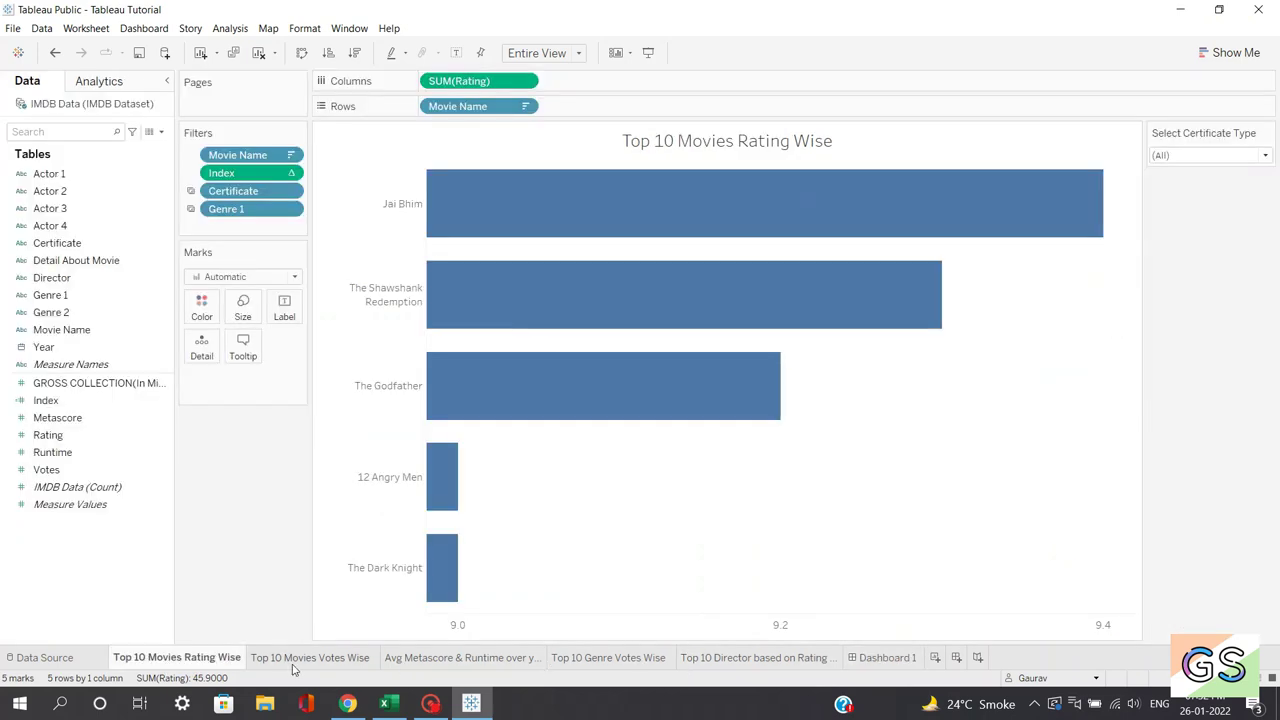
left_click(315, 657)
left_click(466, 657)
left_click(608, 657)
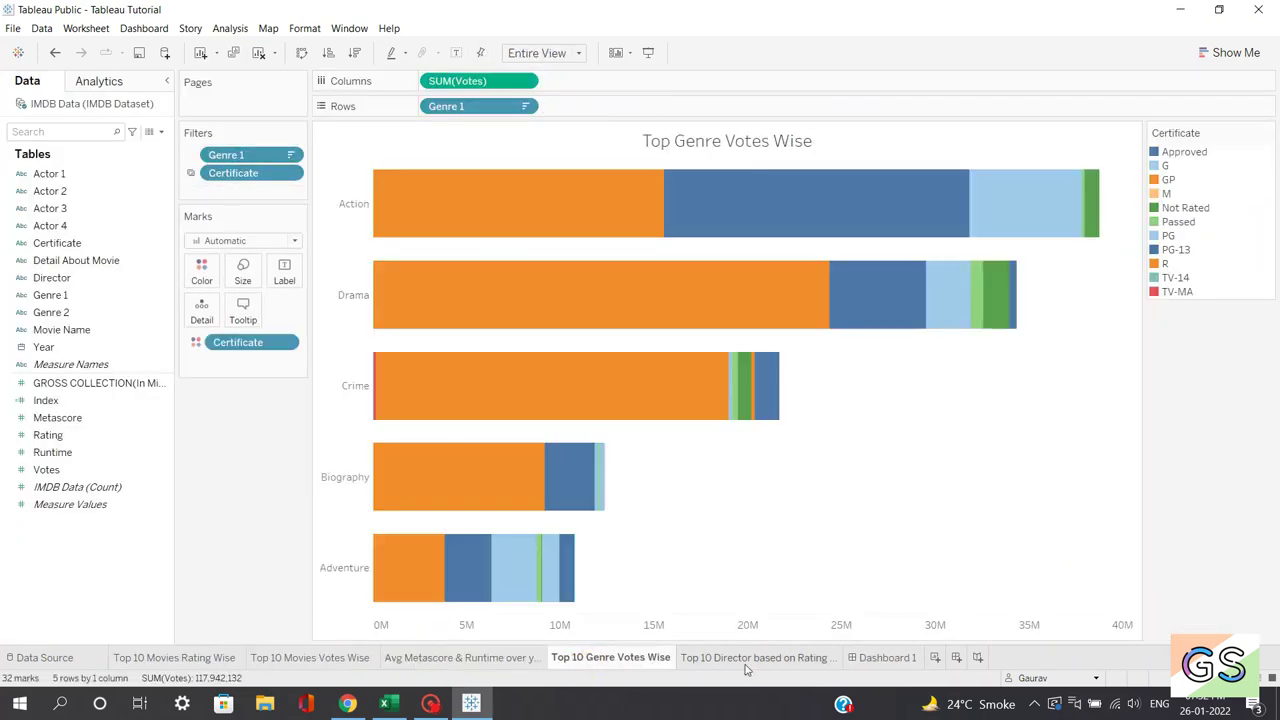
left_click(754, 657)
left_click(884, 657)
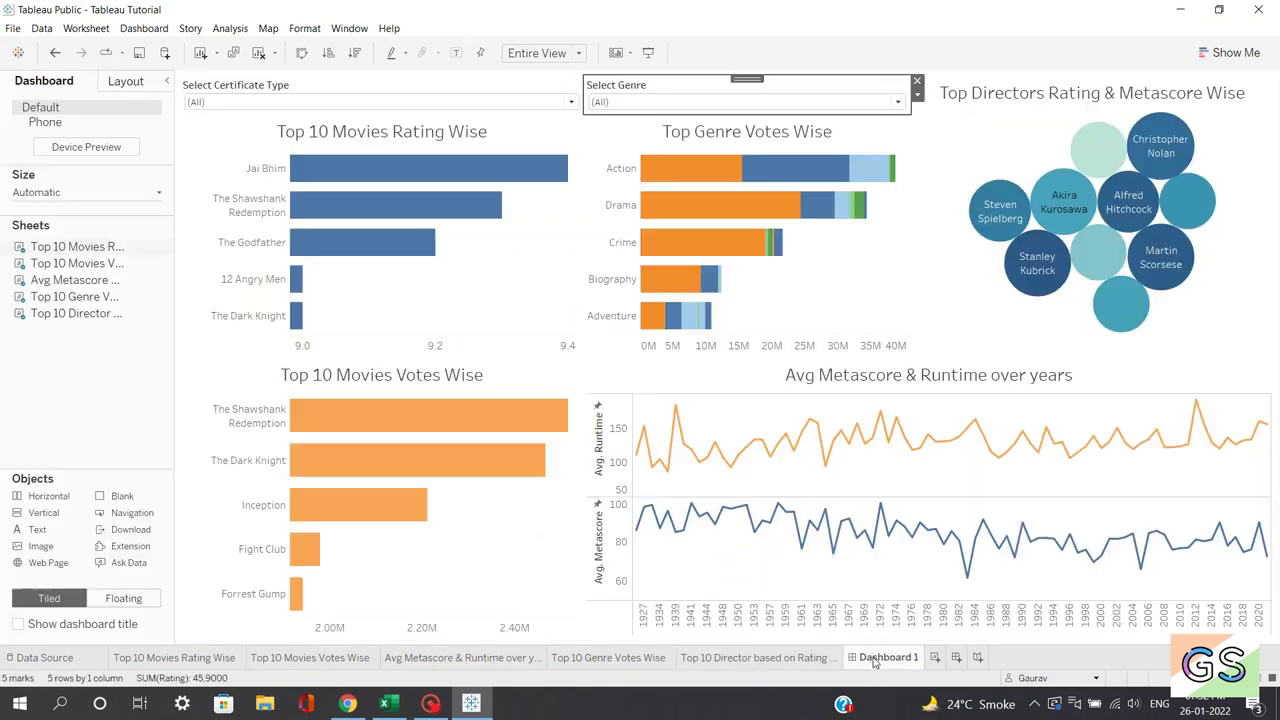
Hide the five worksheets used in Dashboard 1 so that only the dashboard's own tab remains beside Data Source.
right_click(752, 662)
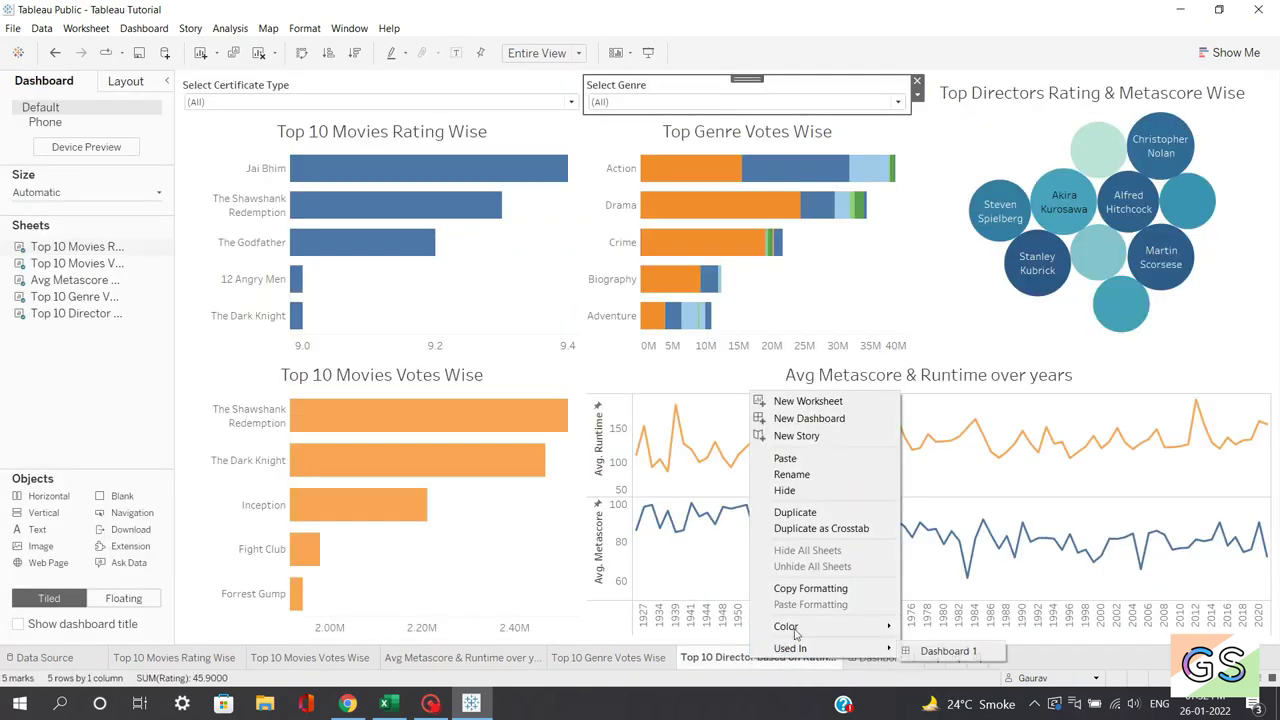
left_click(790, 490)
right_click(634, 657)
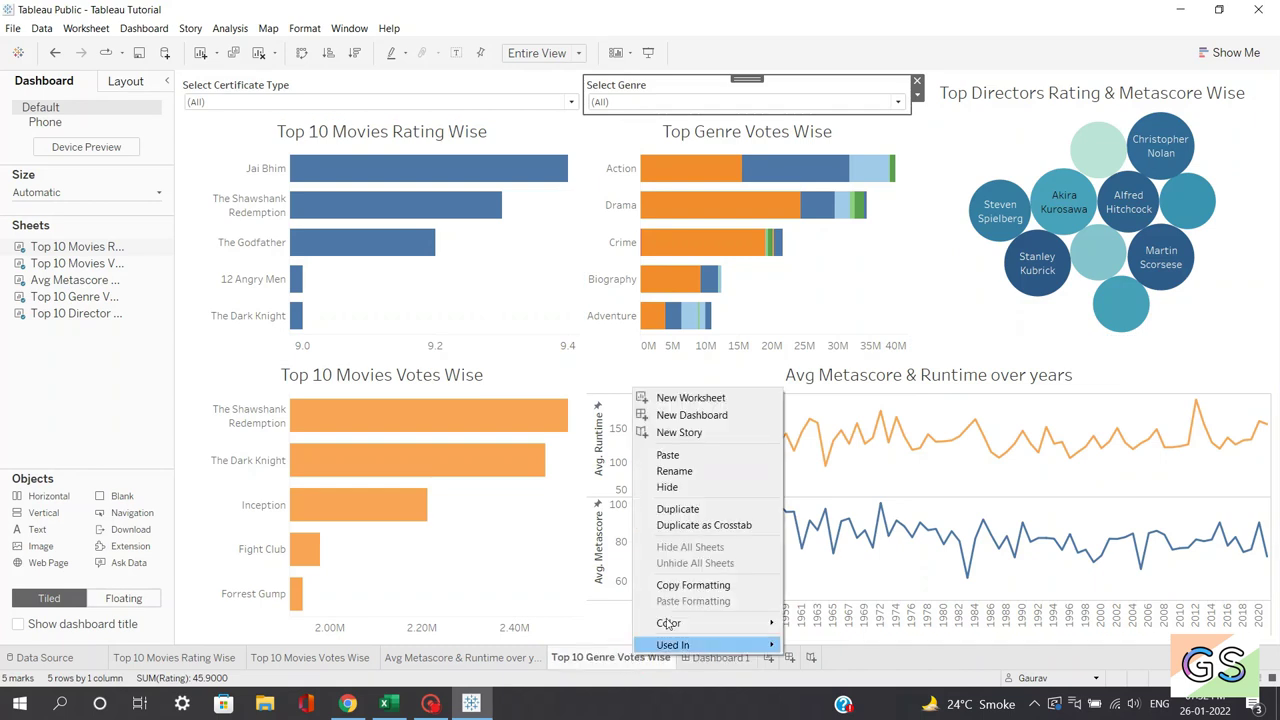
left_click(668, 488)
right_click(480, 657)
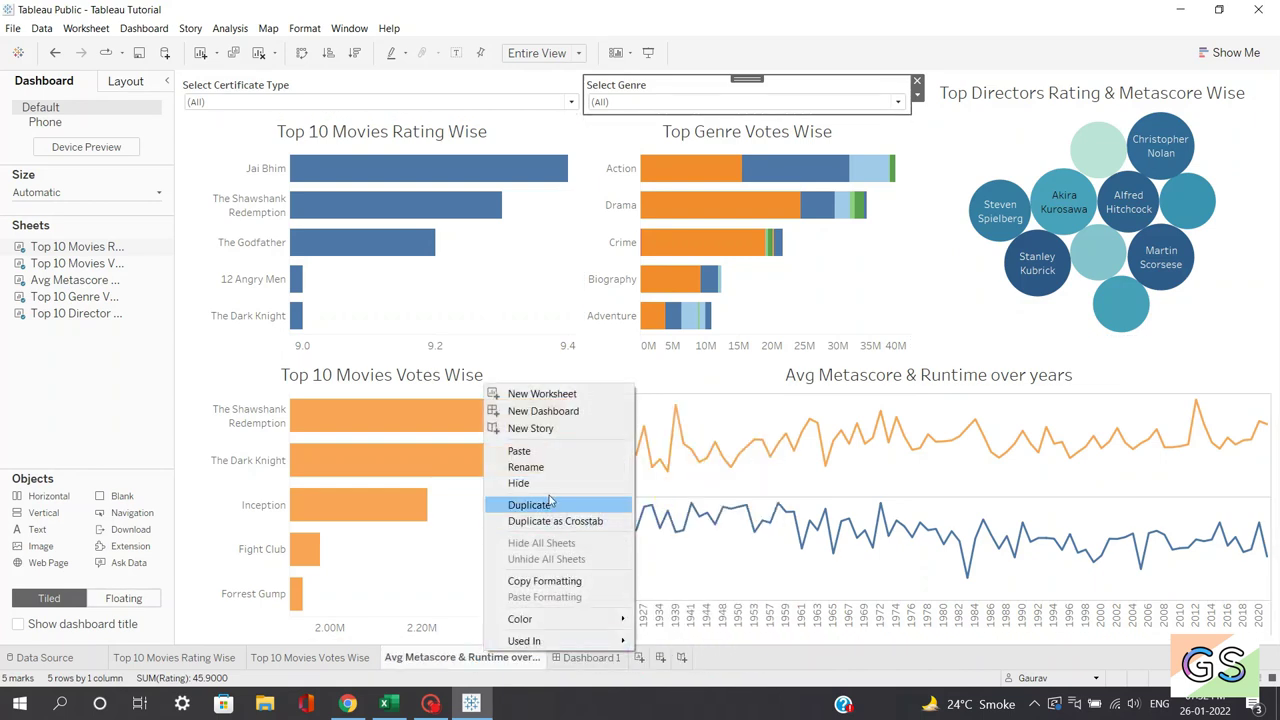
left_click(422, 566)
left_click(712, 369)
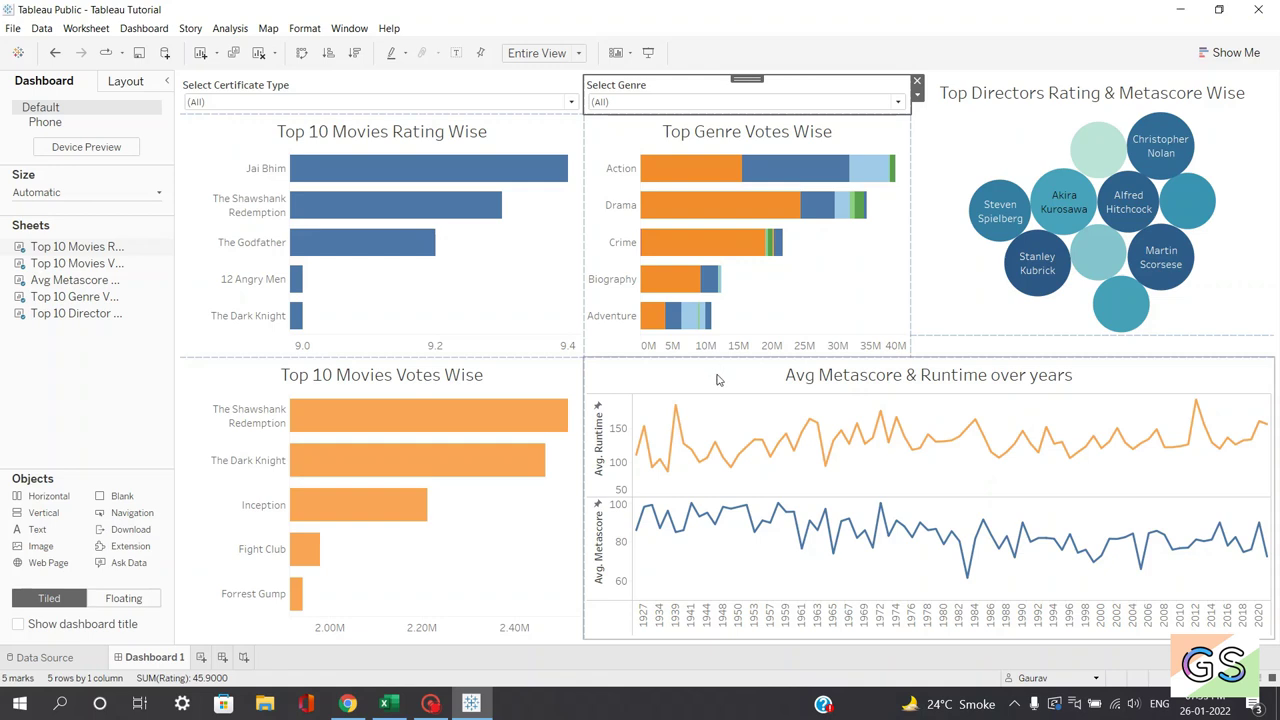
Create a new worksheet showing the sum of GROSS COLLECTION(In Million $) as text, fitted to Entire View.
left_click(201, 657)
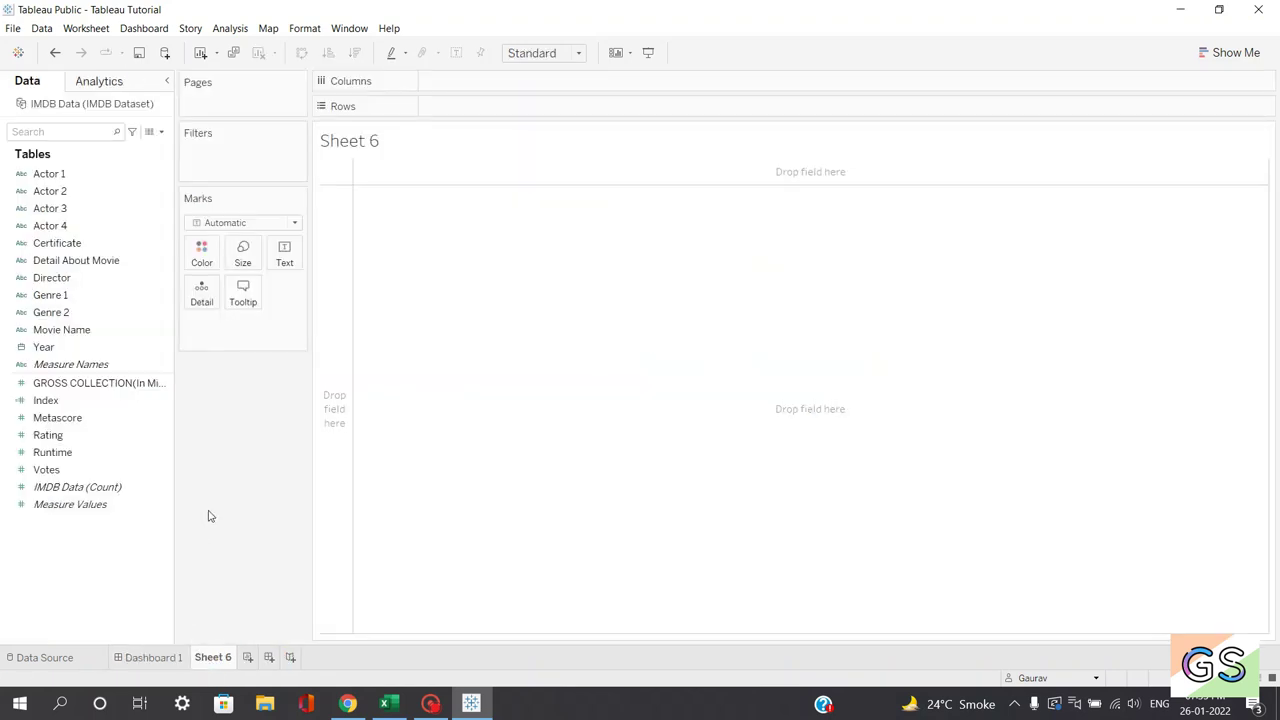
left_click(86, 384)
left_click_drag(80, 380, 515, 354)
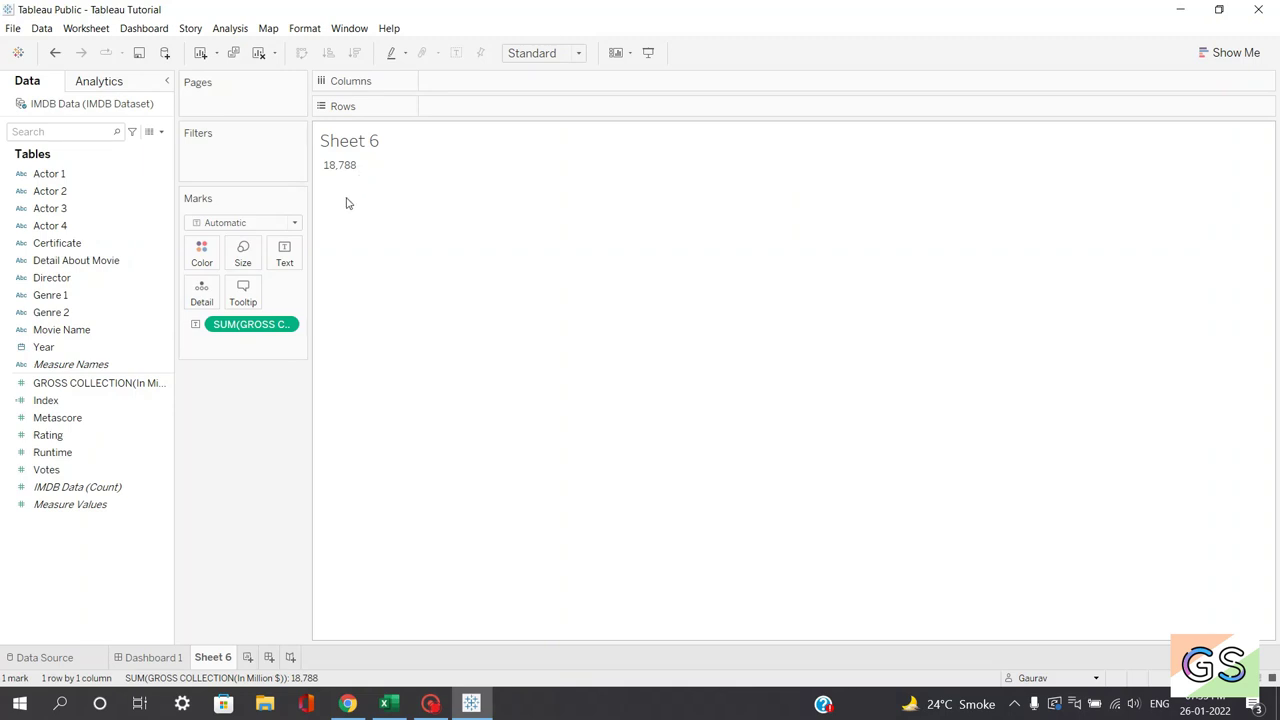
left_click(291, 324)
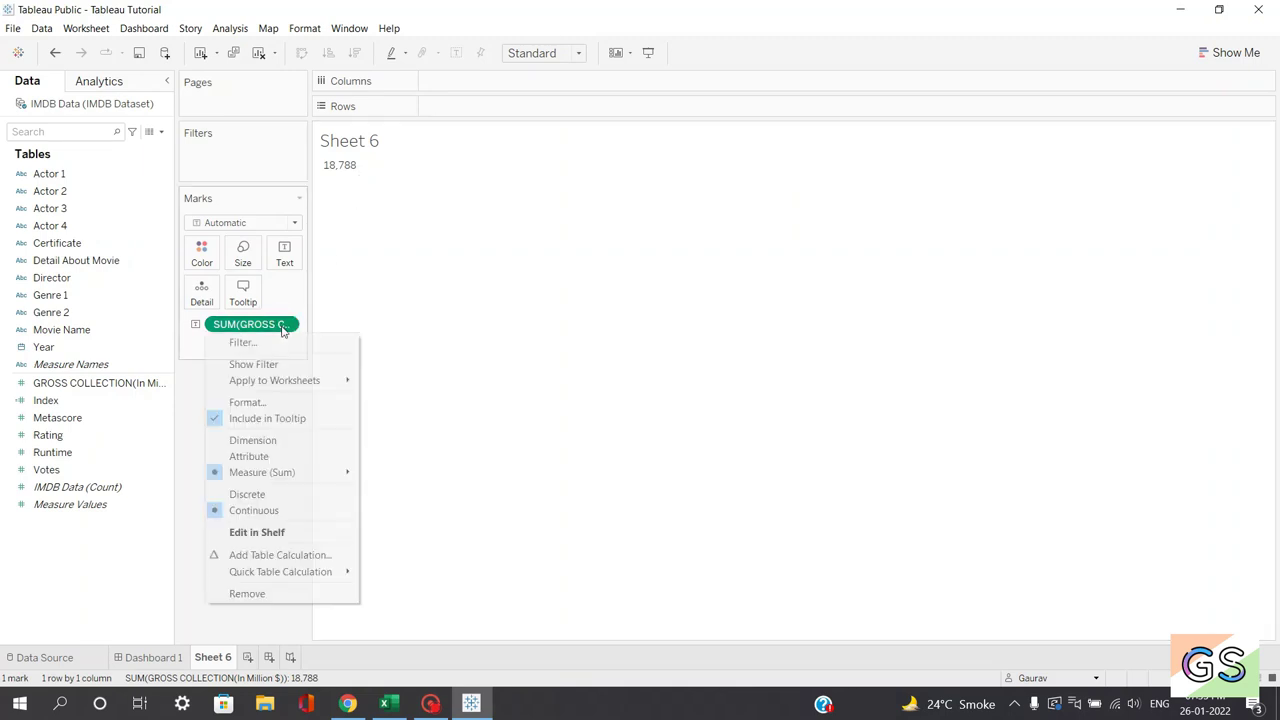
left_click(262, 472)
left_click(405, 478)
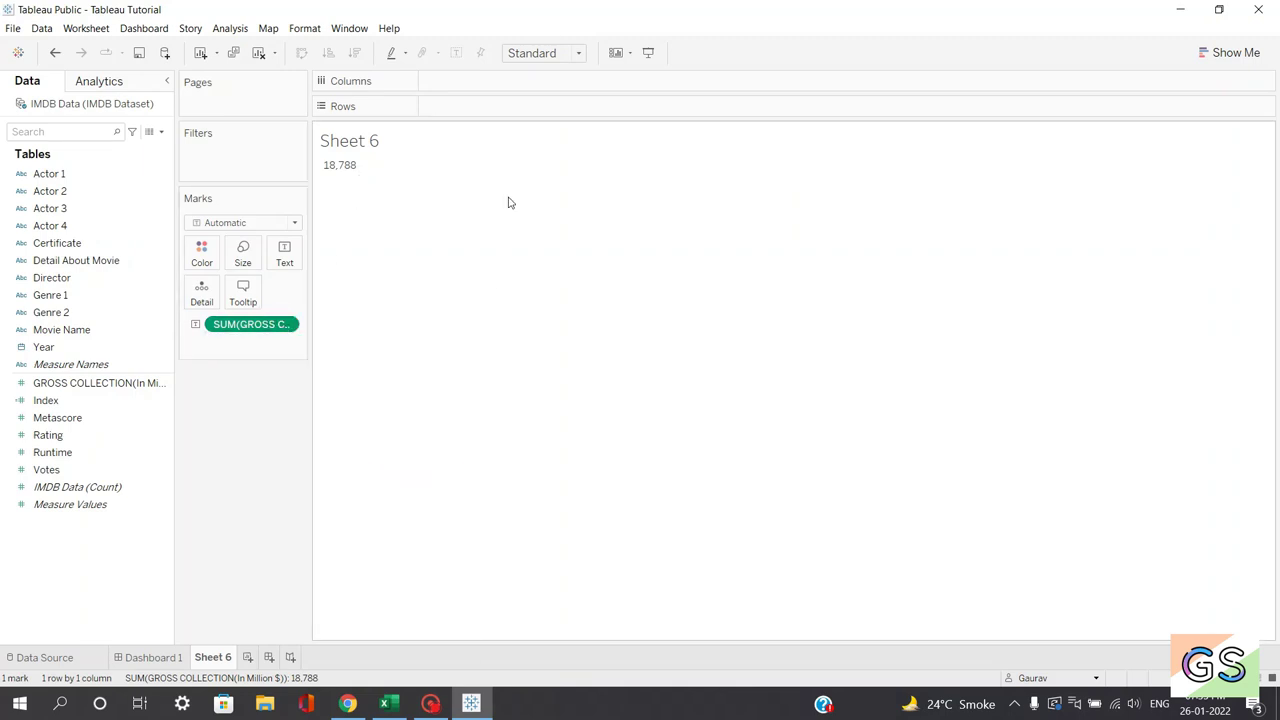
left_click(548, 55)
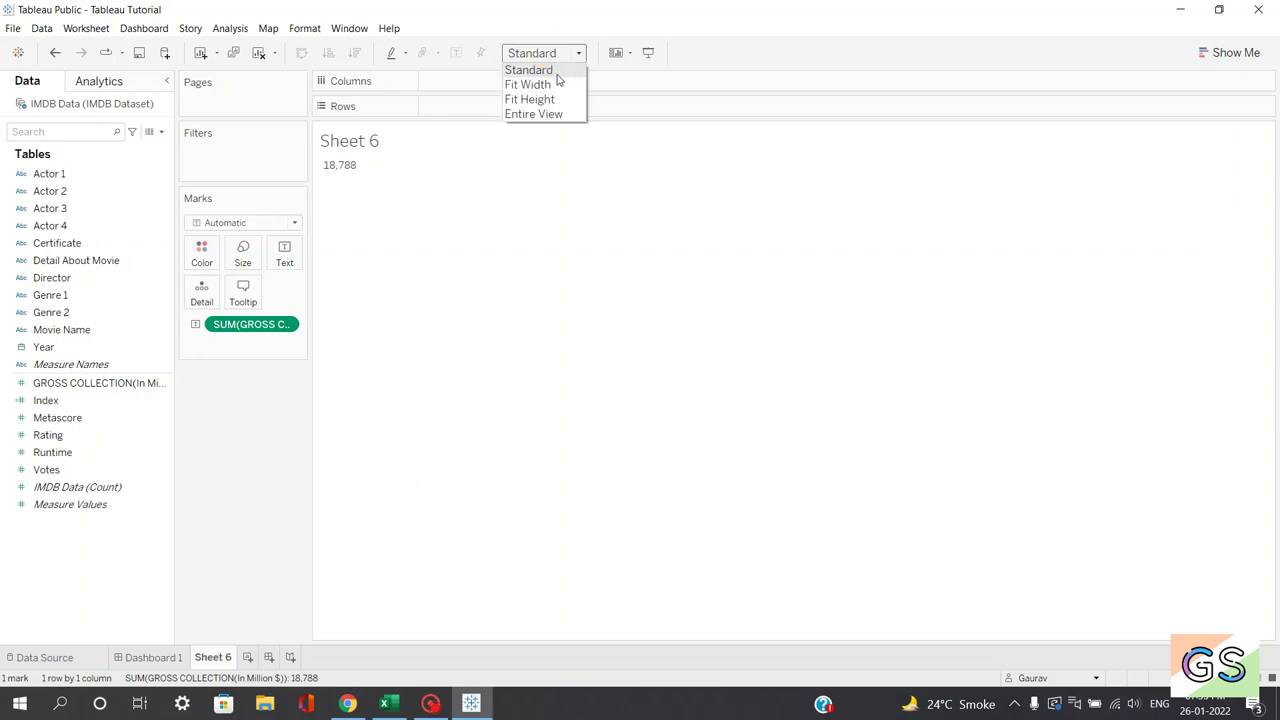
left_click(540, 115)
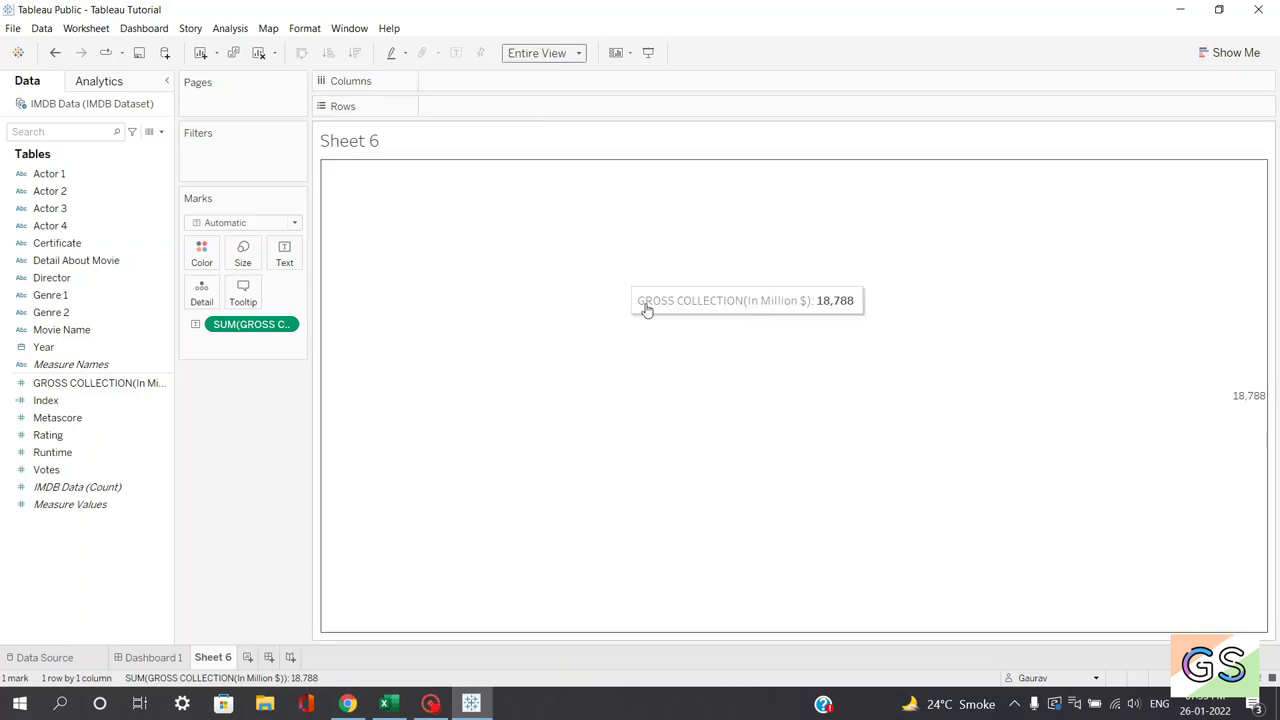
Set the default column header alignment of Sheet 6 to Center horizontally.
right_click(657, 314)
left_click(677, 385)
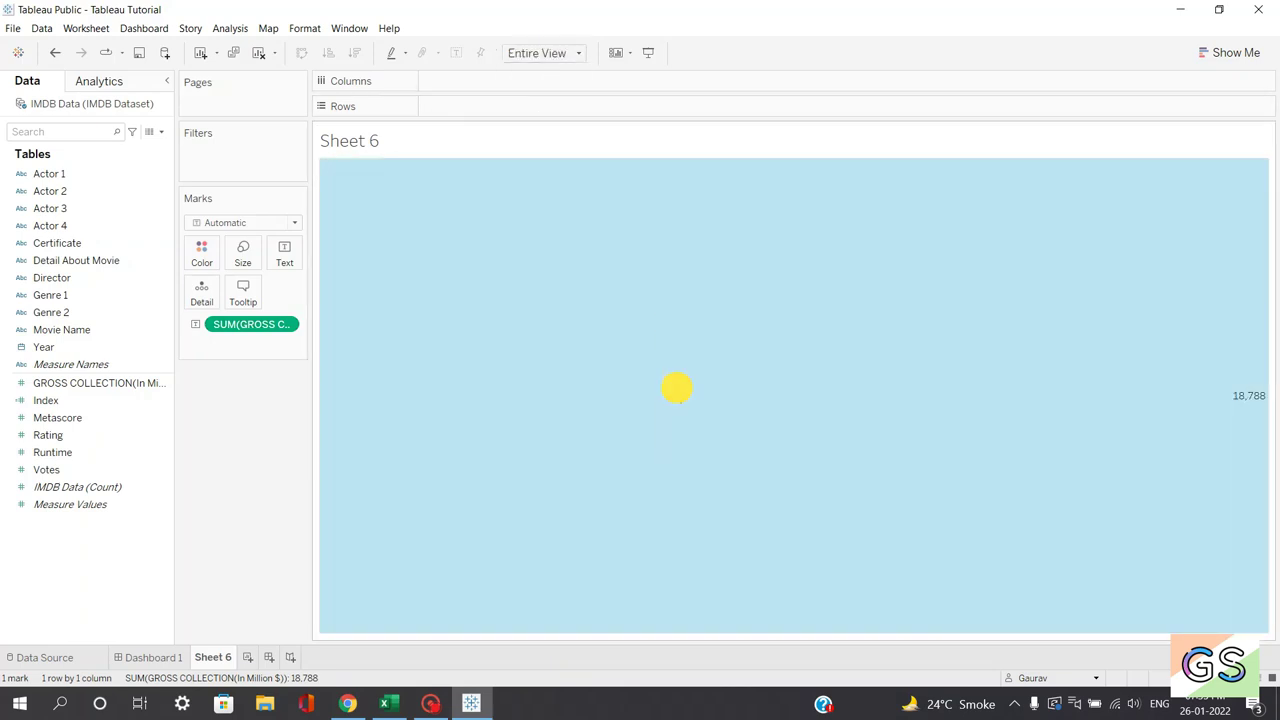
right_click(683, 375)
left_click(699, 451)
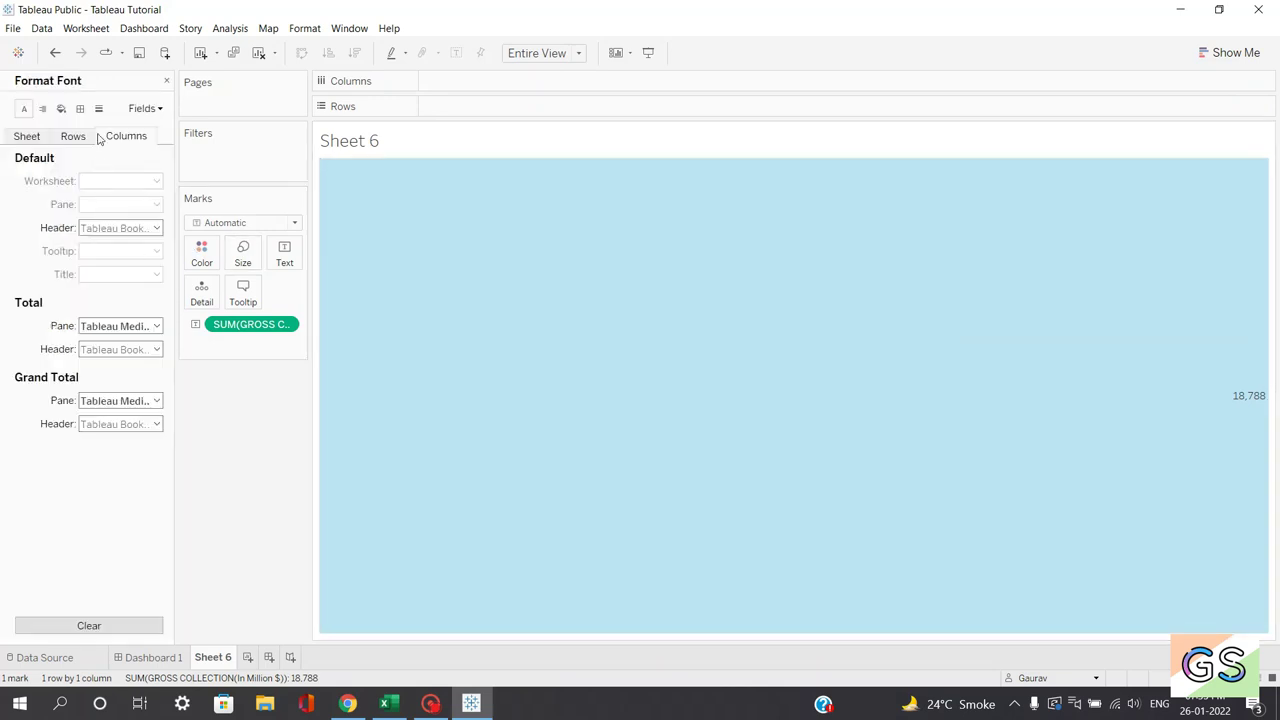
left_click(42, 109)
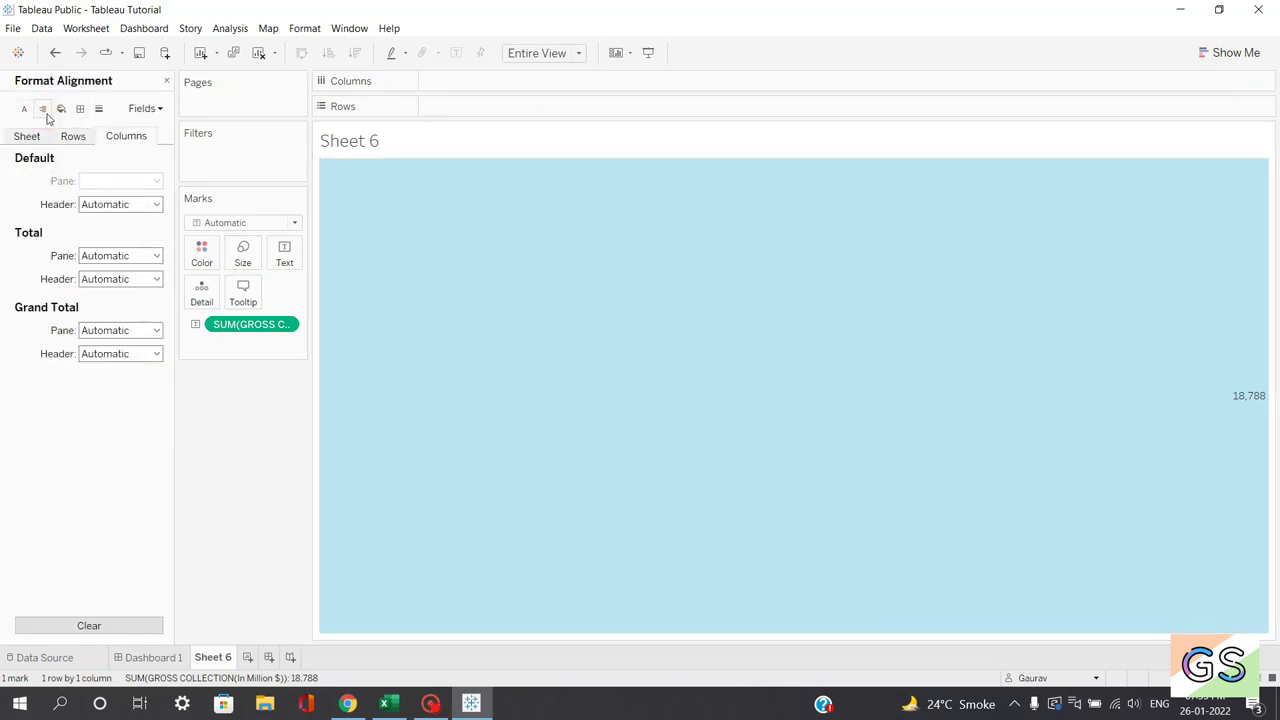
left_click(108, 204)
left_click(120, 263)
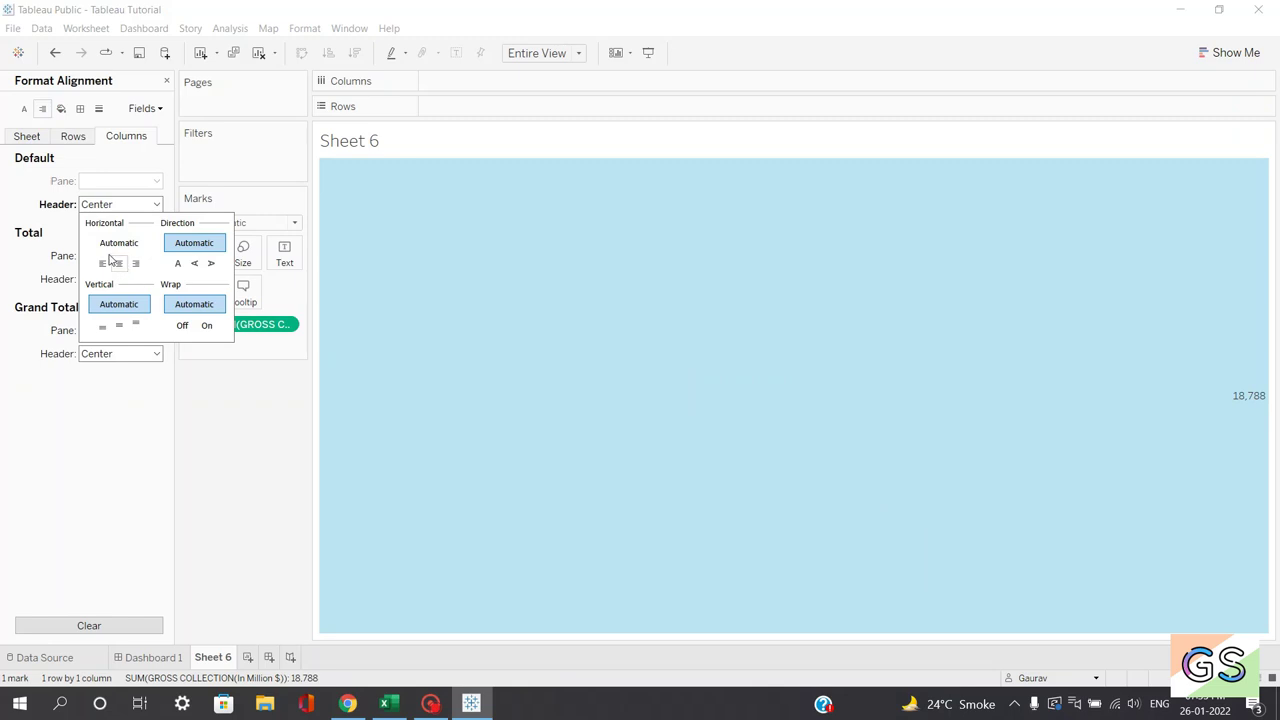
left_click(95, 172)
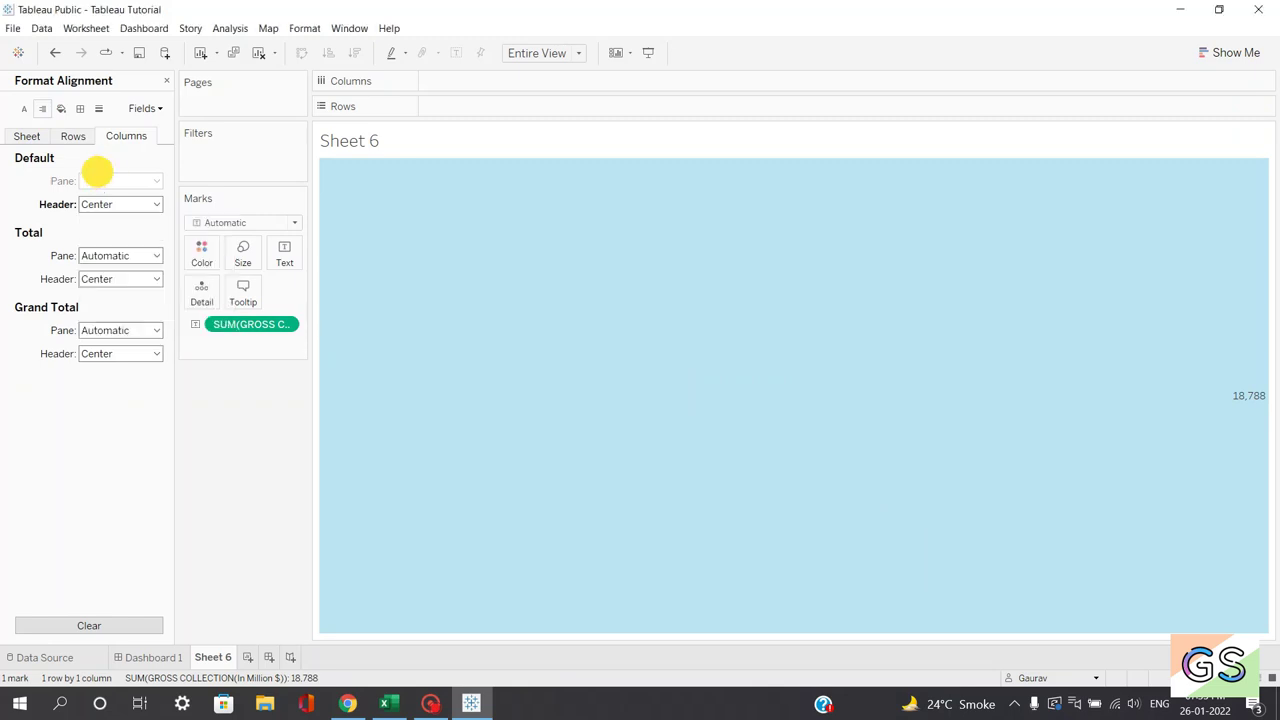
Center the gross collection value horizontally by setting the sheet-level default pane alignment to Center.
left_click(35, 137)
left_click(112, 181)
left_click(119, 240)
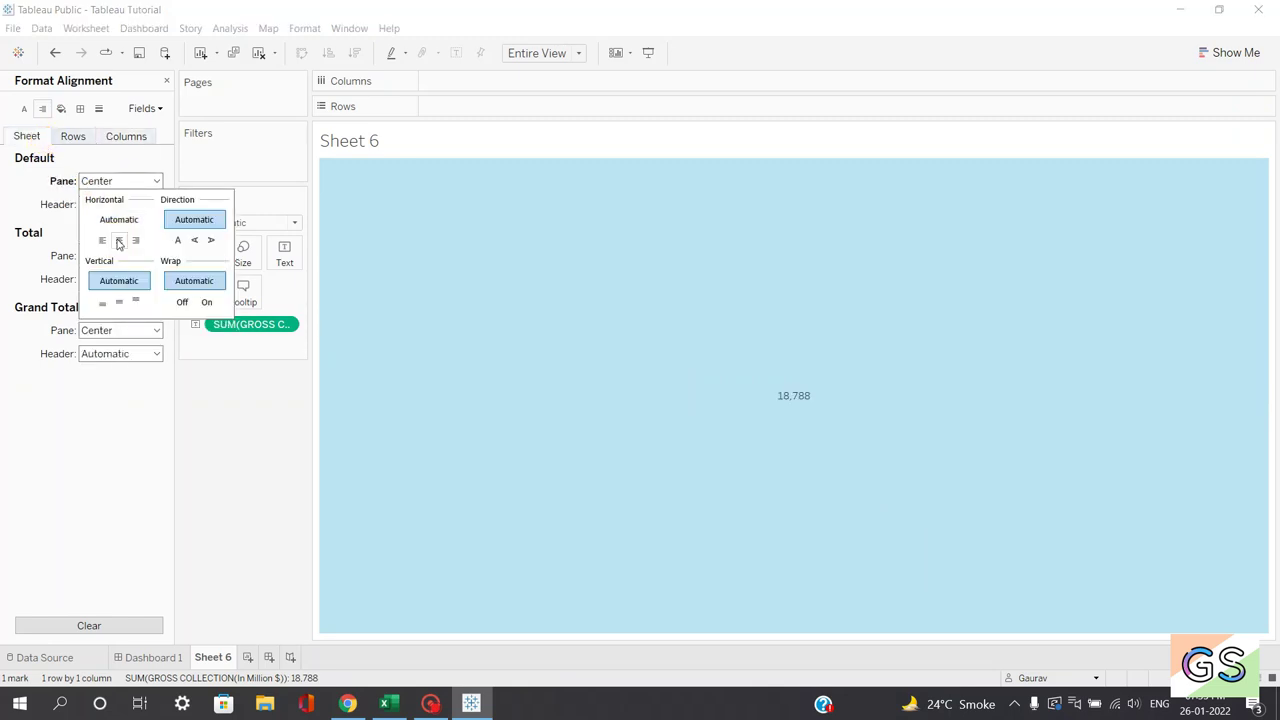
left_click(565, 371)
Replace the title of Sheet 6 with a centered "Gross Earnings".
double_click(364, 139)
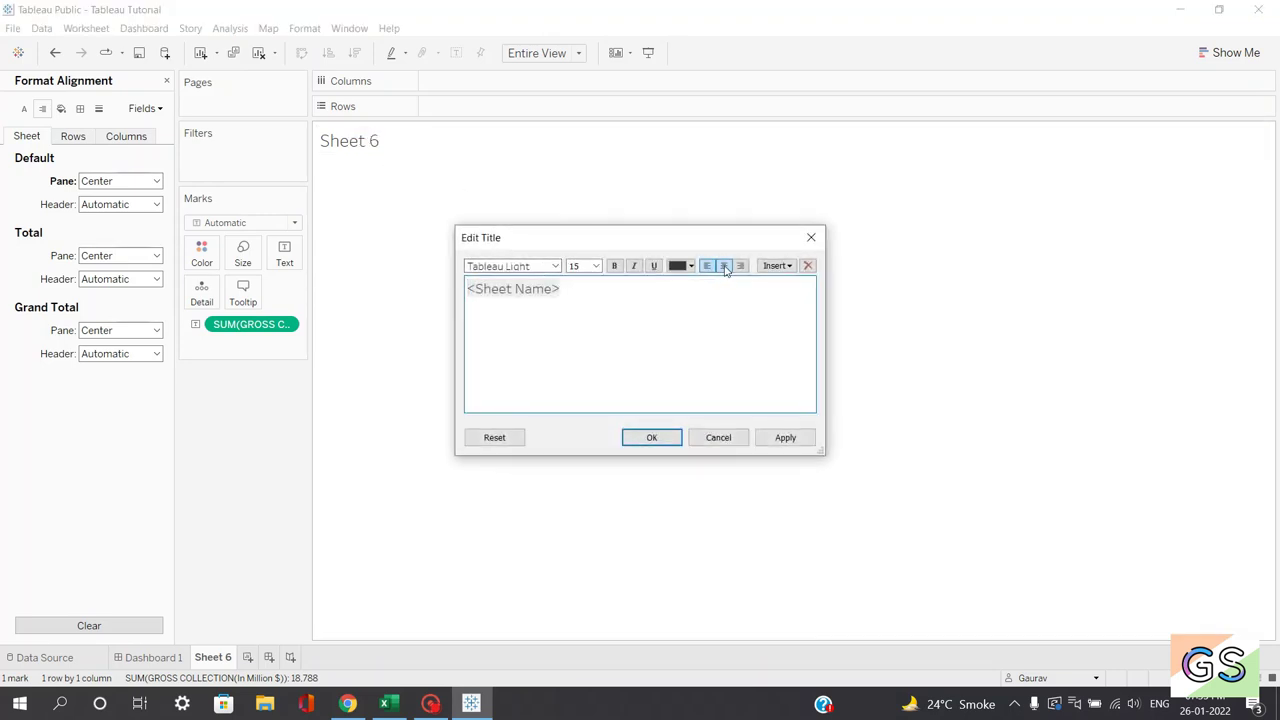
left_click(725, 268)
left_click_drag(686, 289, 582, 287)
key("Delete")
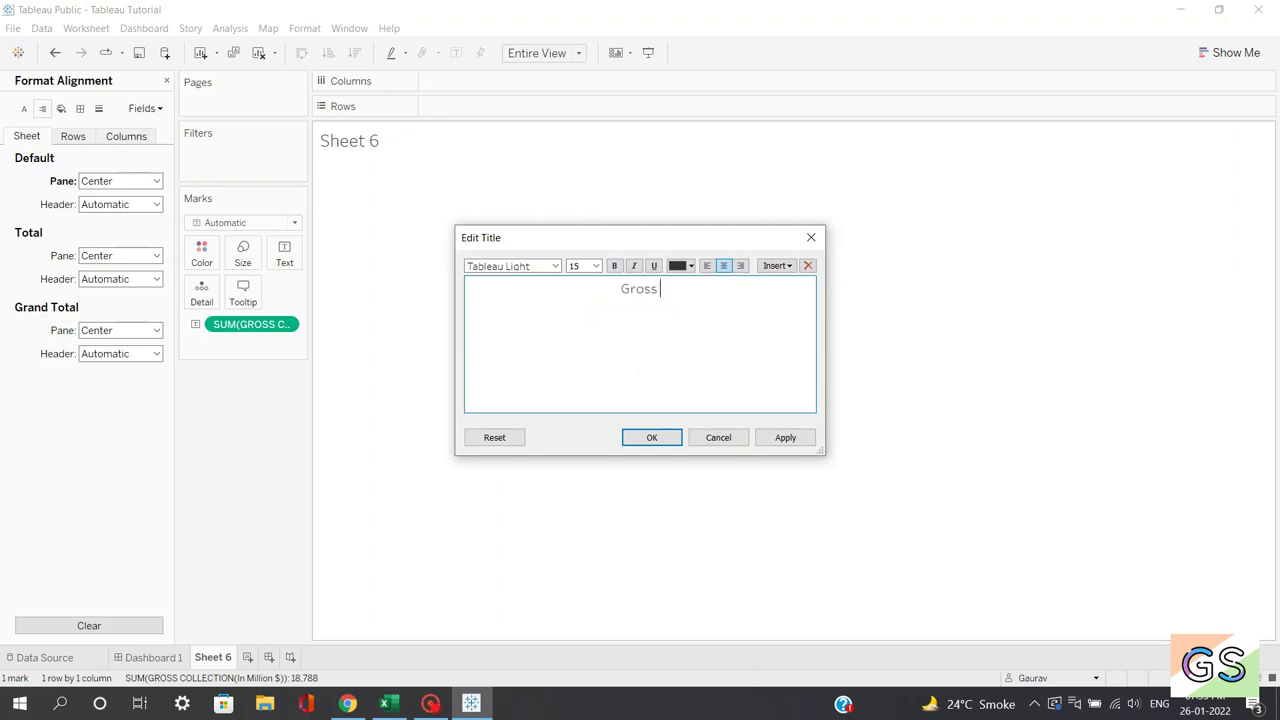
type("Gross Earnings")
left_click(786, 439)
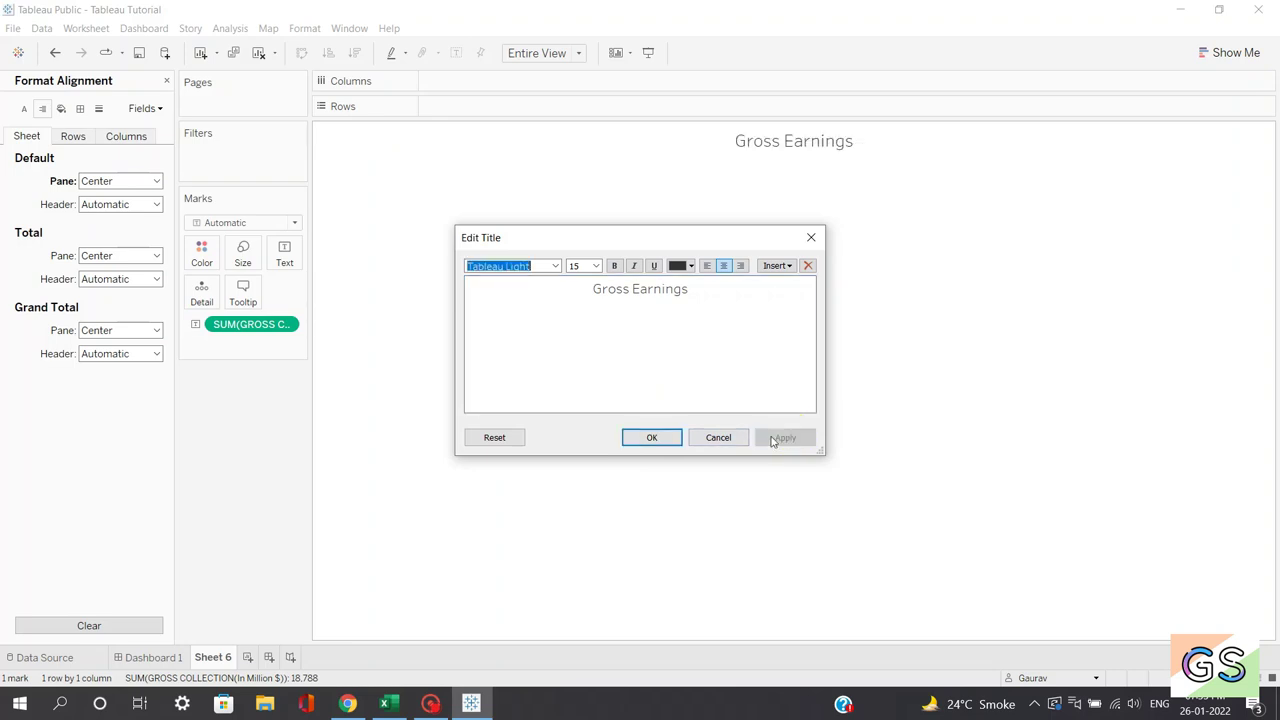
key("Return")
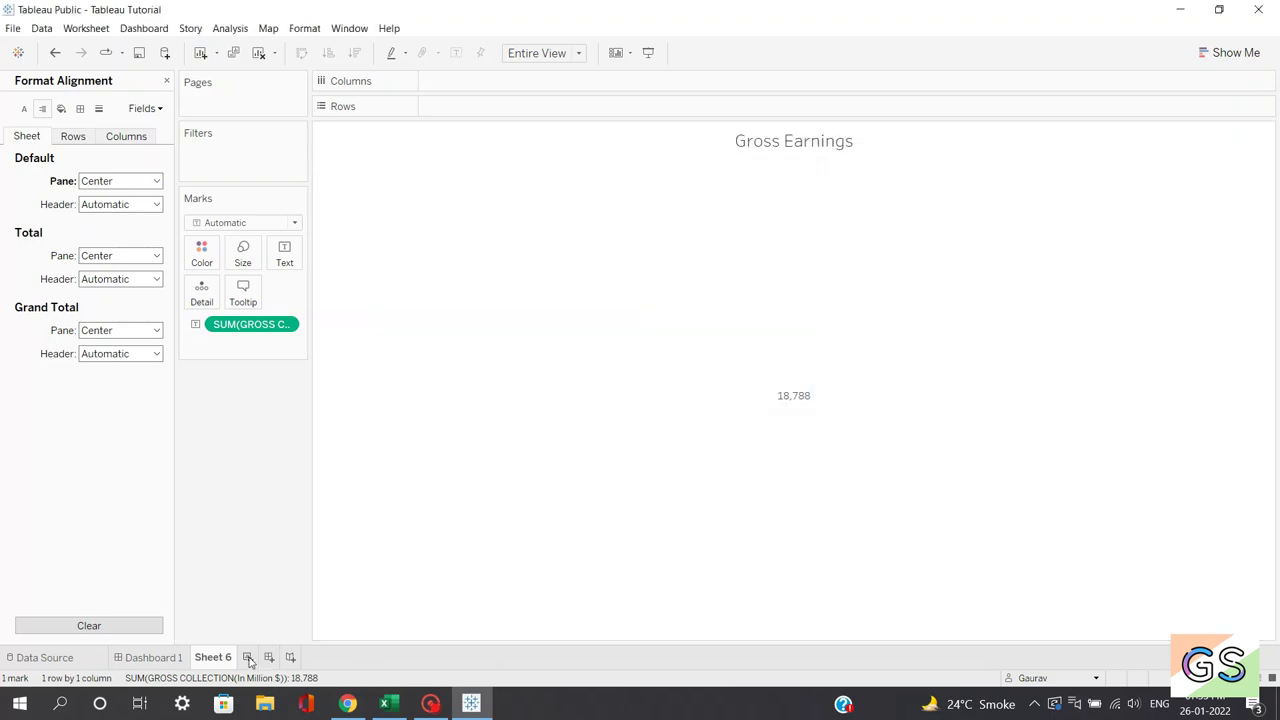
Create another worksheet showing the sum of Metascore as text, fitted to Entire View.
left_click(248, 657)
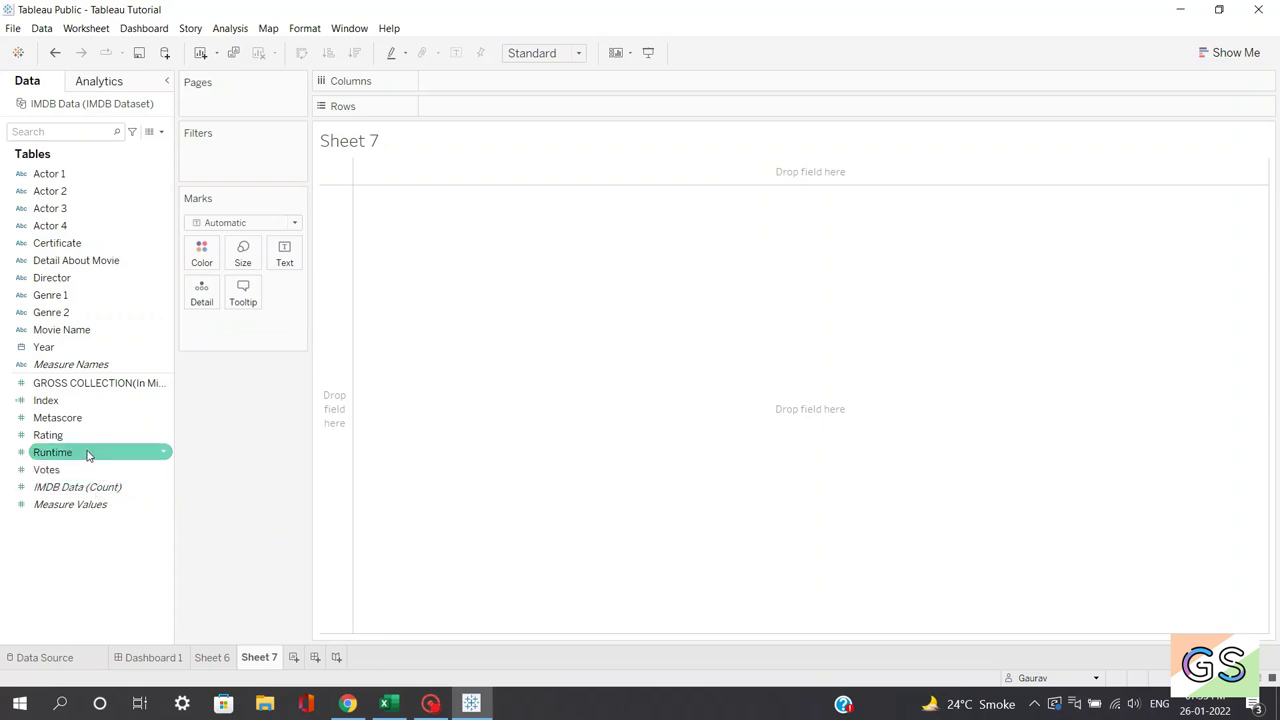
left_click_drag(60, 417, 659, 395)
left_click(578, 53)
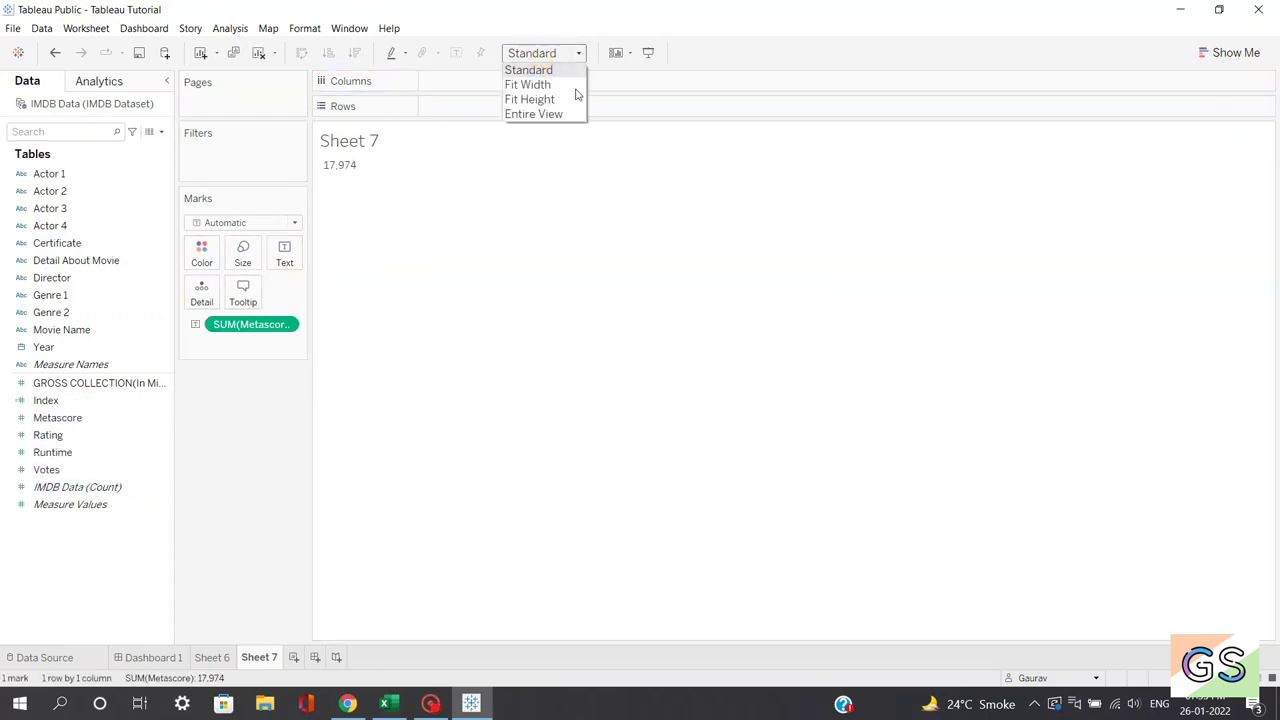
left_click(543, 111)
Center the Metascore value horizontally by setting the sheet's default pane alignment to Center.
right_click(812, 380)
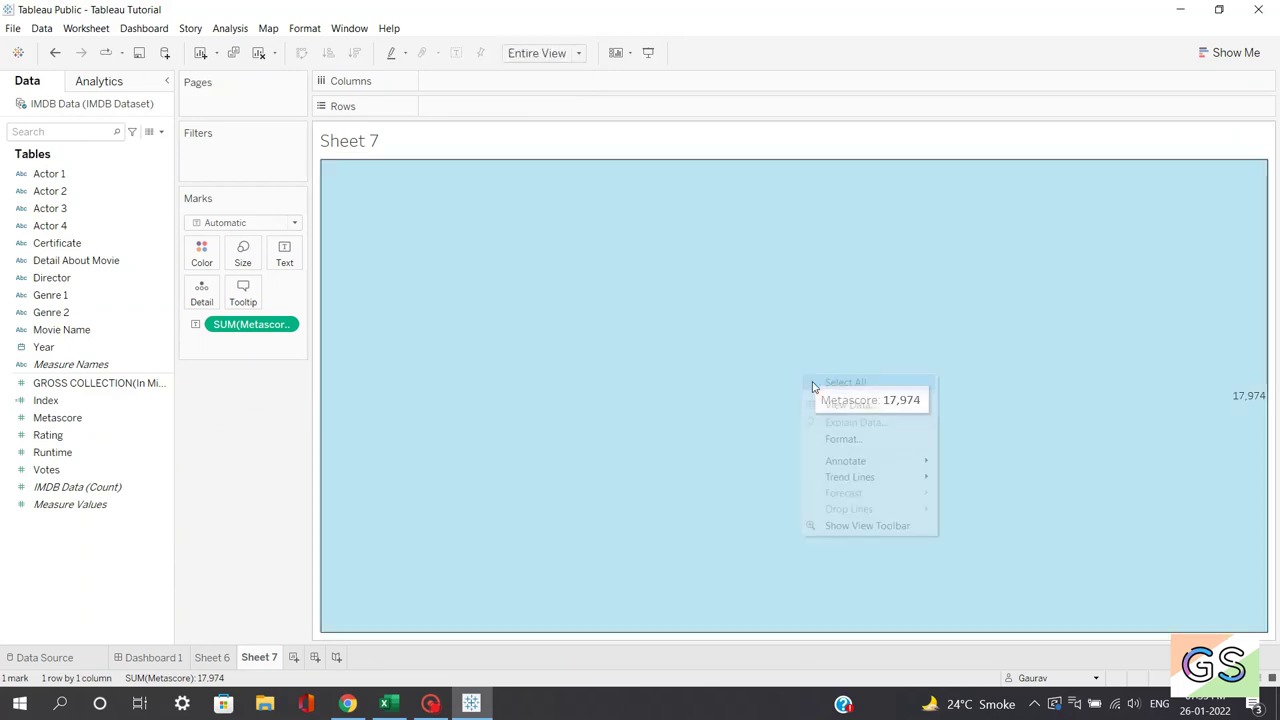
left_click(834, 446)
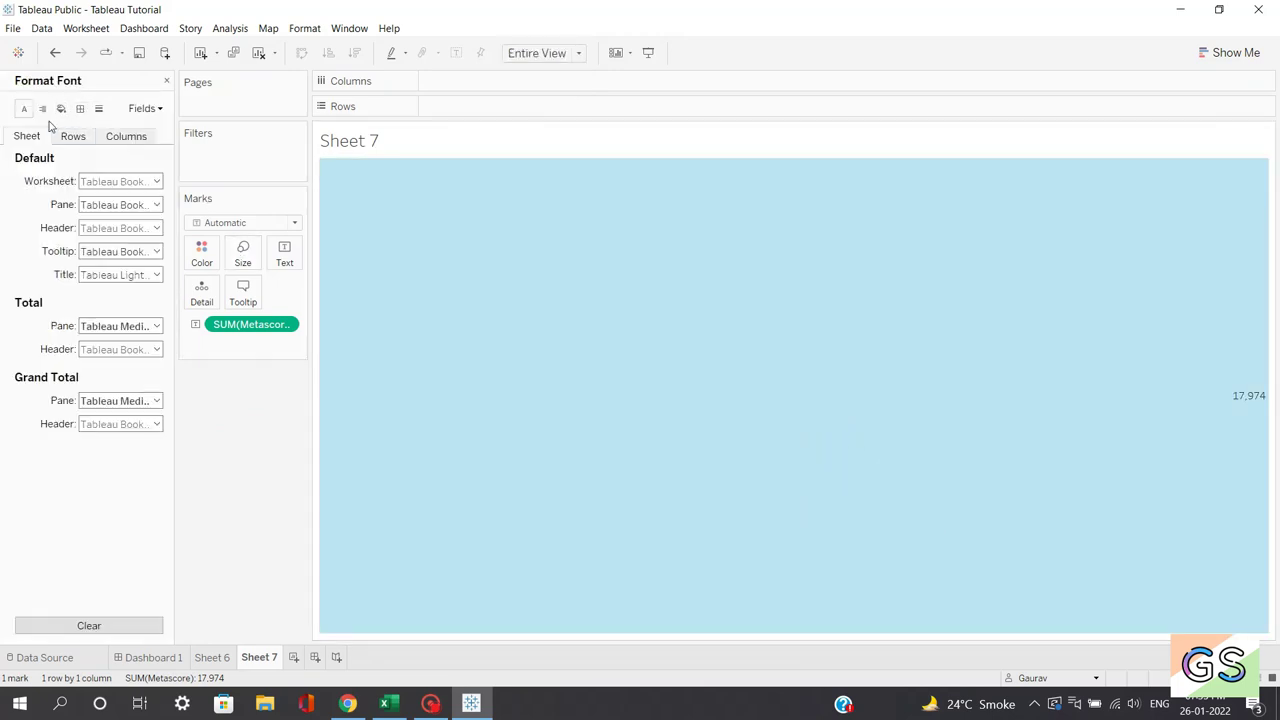
left_click(43, 109)
left_click(120, 181)
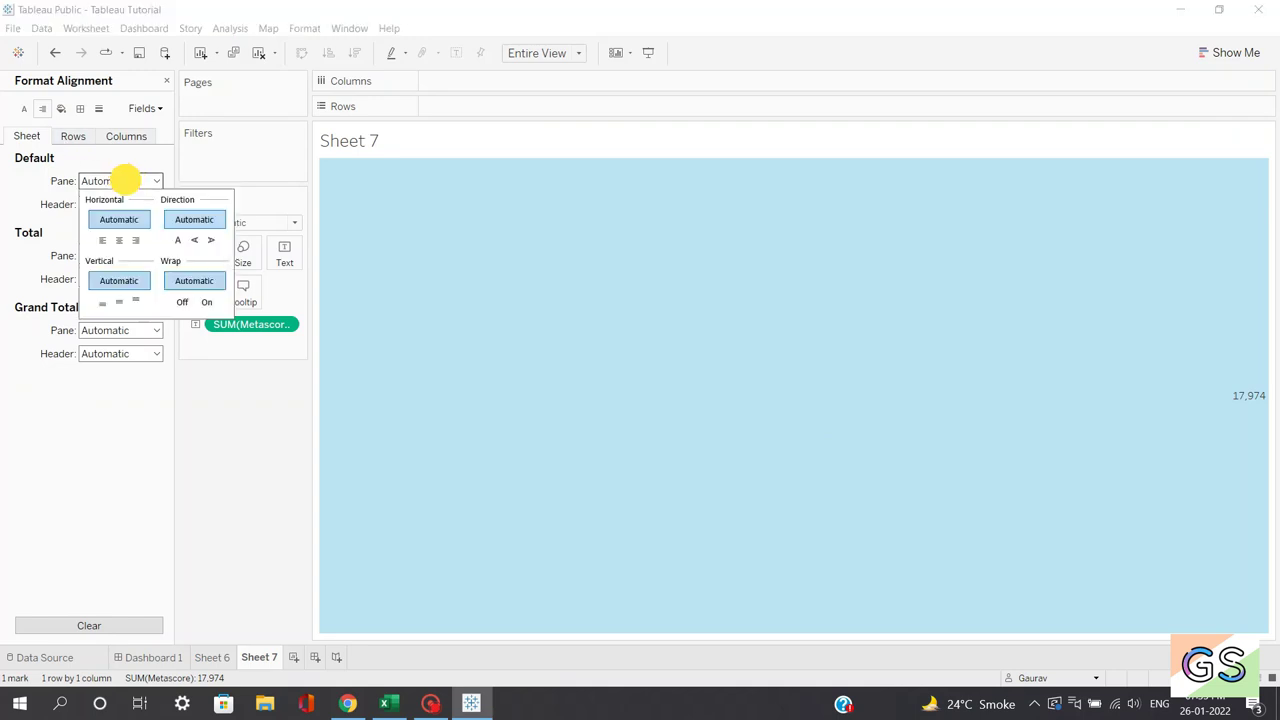
left_click(119, 240)
left_click(749, 444)
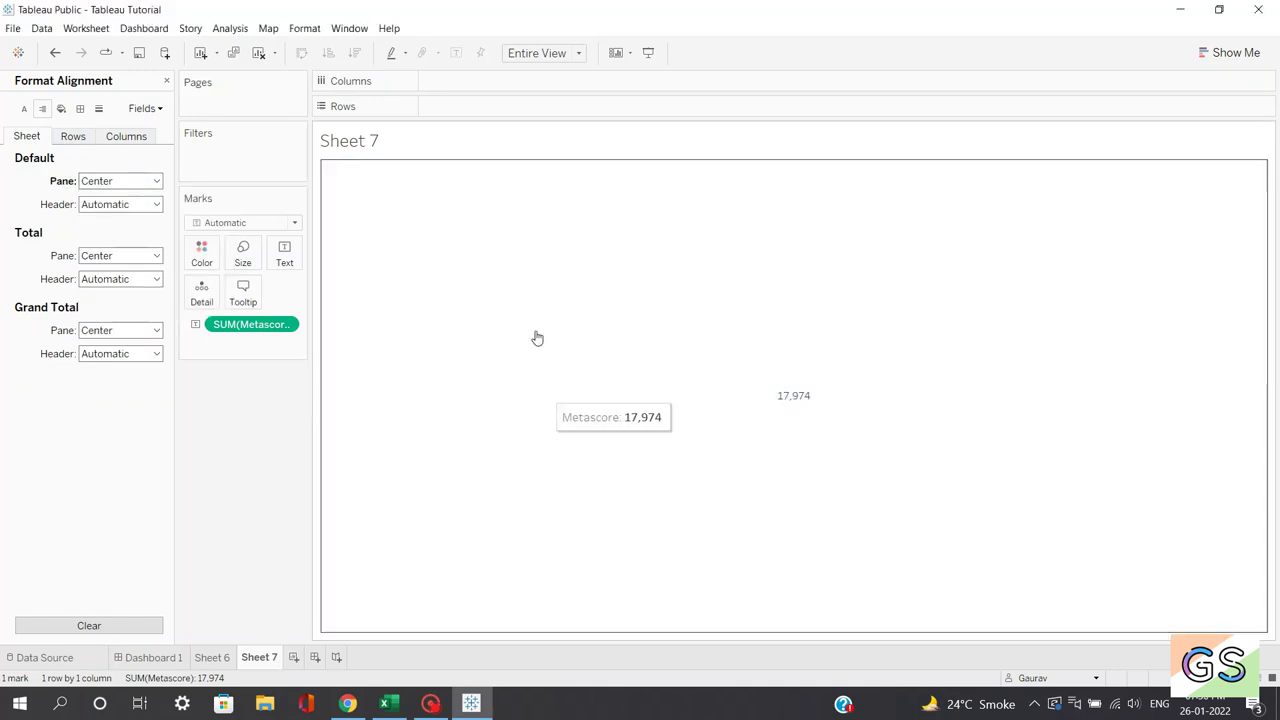
Replace the title of Sheet 7 with a centered "Total Metascore".
double_click(362, 140)
left_click(724, 265)
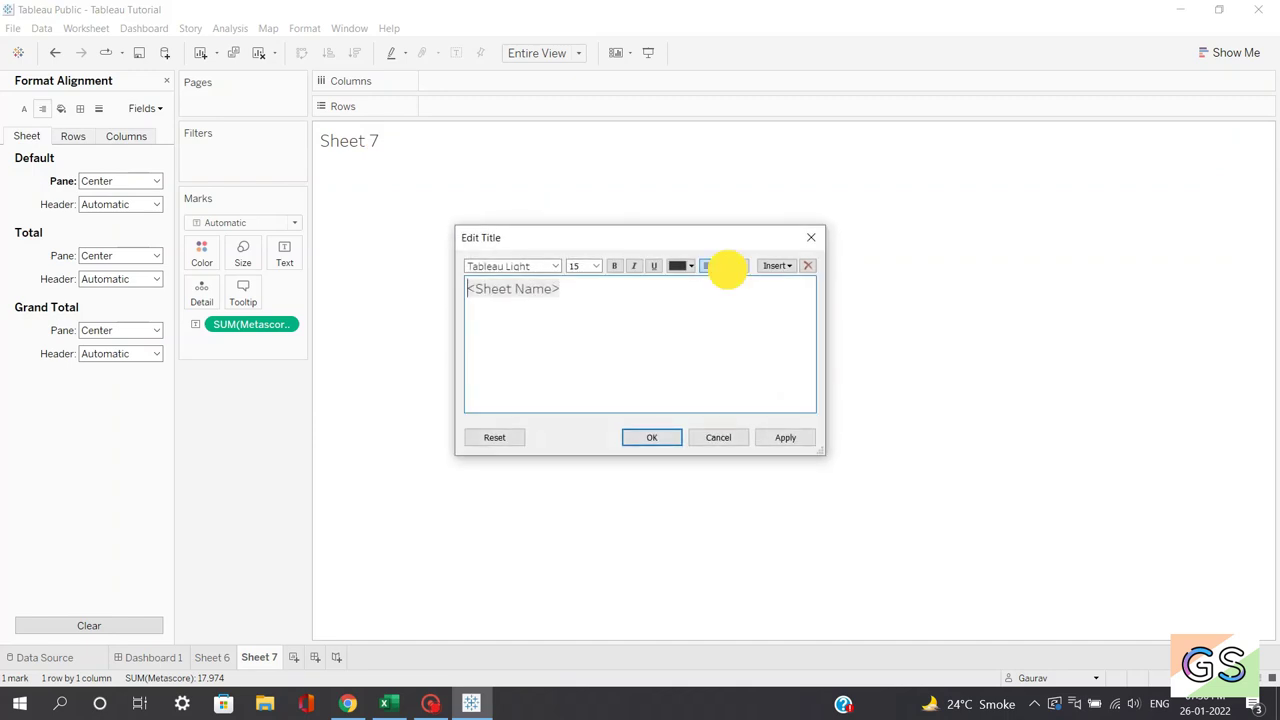
left_click_drag(698, 288, 588, 287)
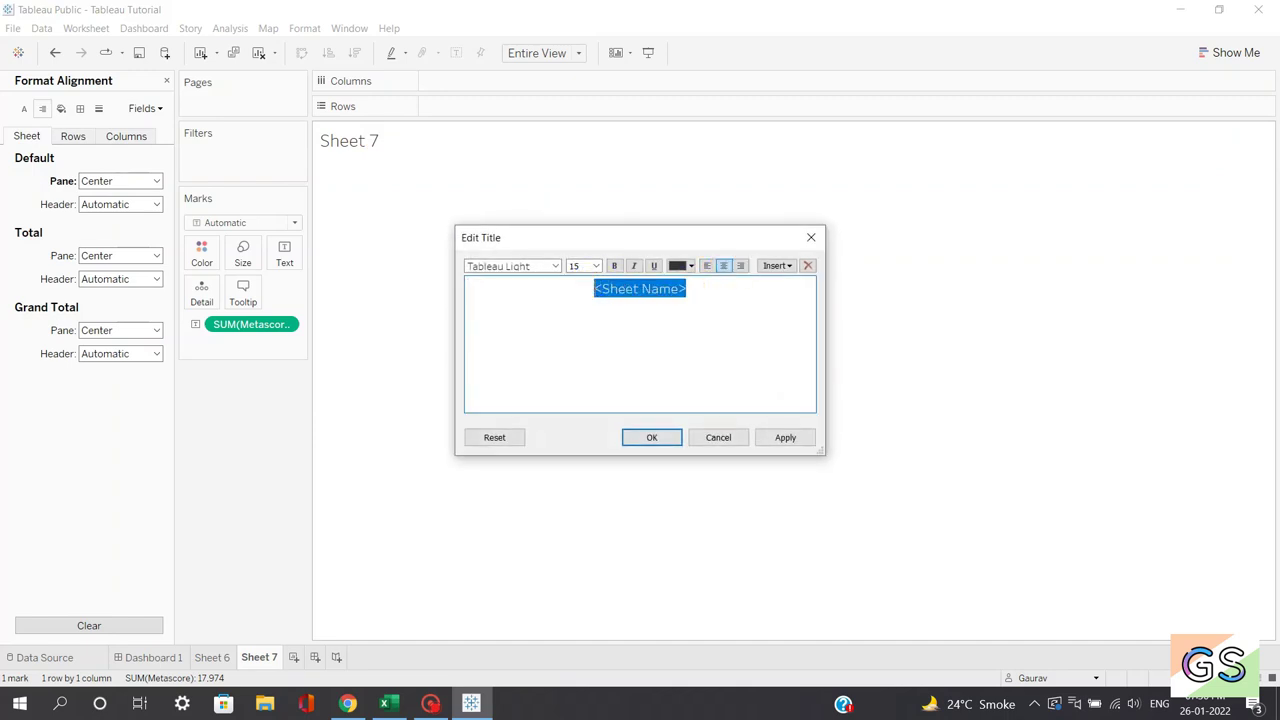
key("Delete")
type("Meta")
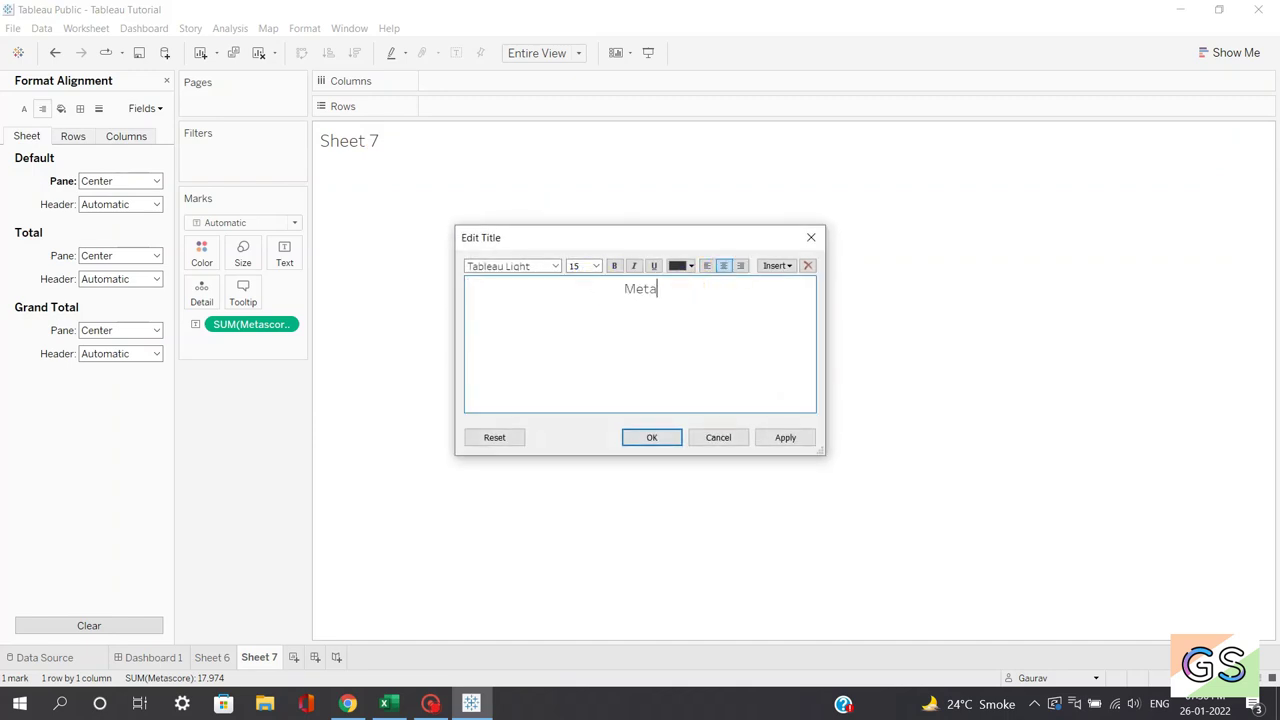
type("score")
left_click(606, 288)
type("Total")
left_click(788, 440)
left_click(655, 438)
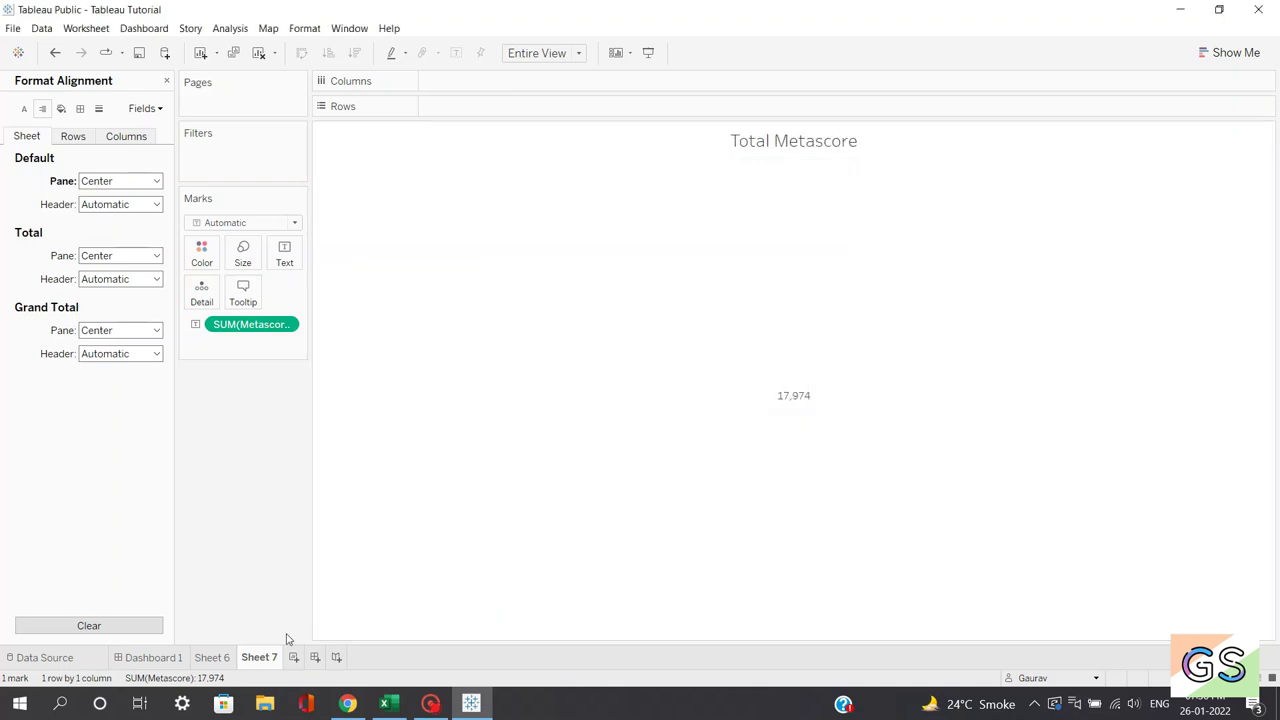
Add Sheet 6 to Dashboard 1 above the Top Directors Rating & Metascore Wise chart and reduce its height.
left_click(160, 657)
mouse_move(1027, 249)
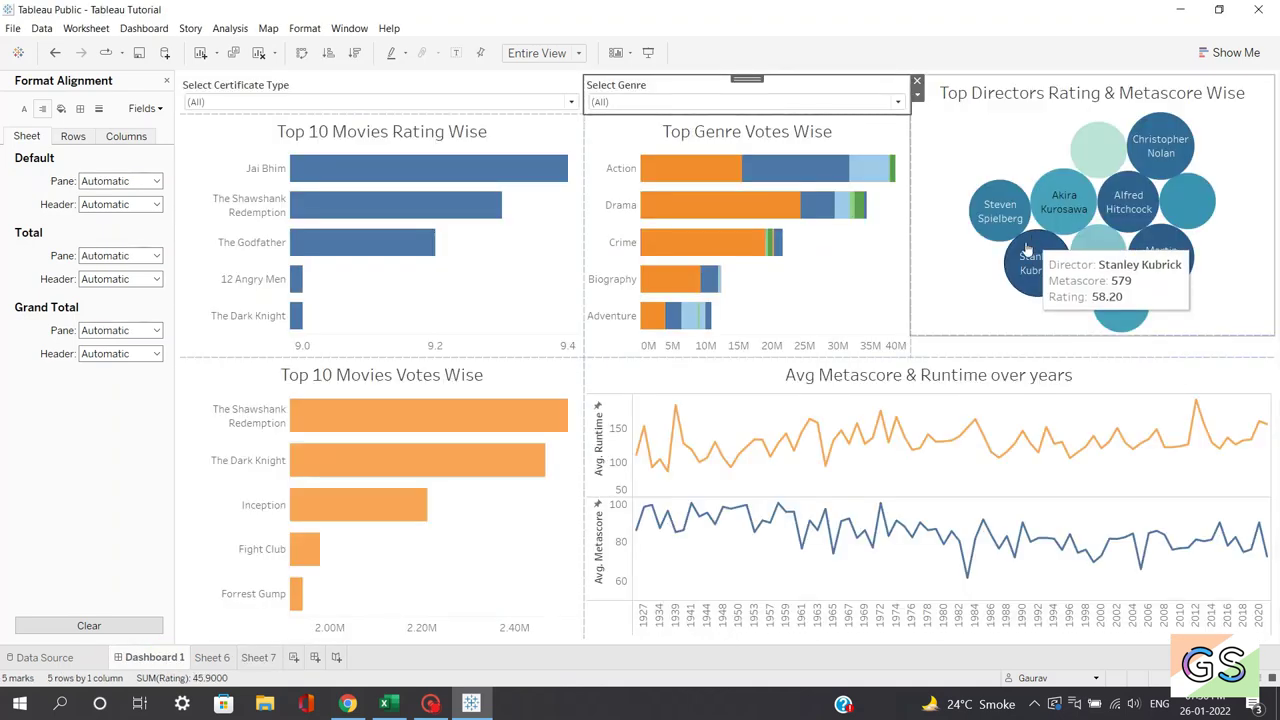
left_click(166, 80)
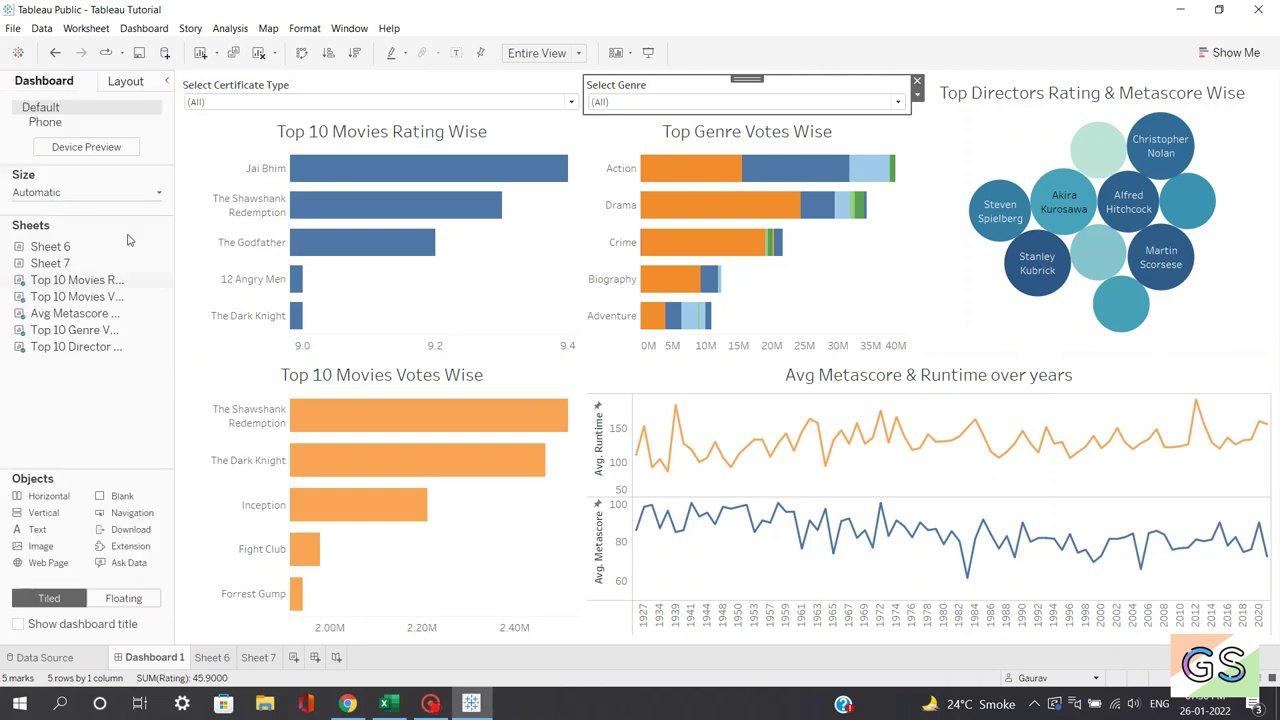
mouse_move(116, 248)
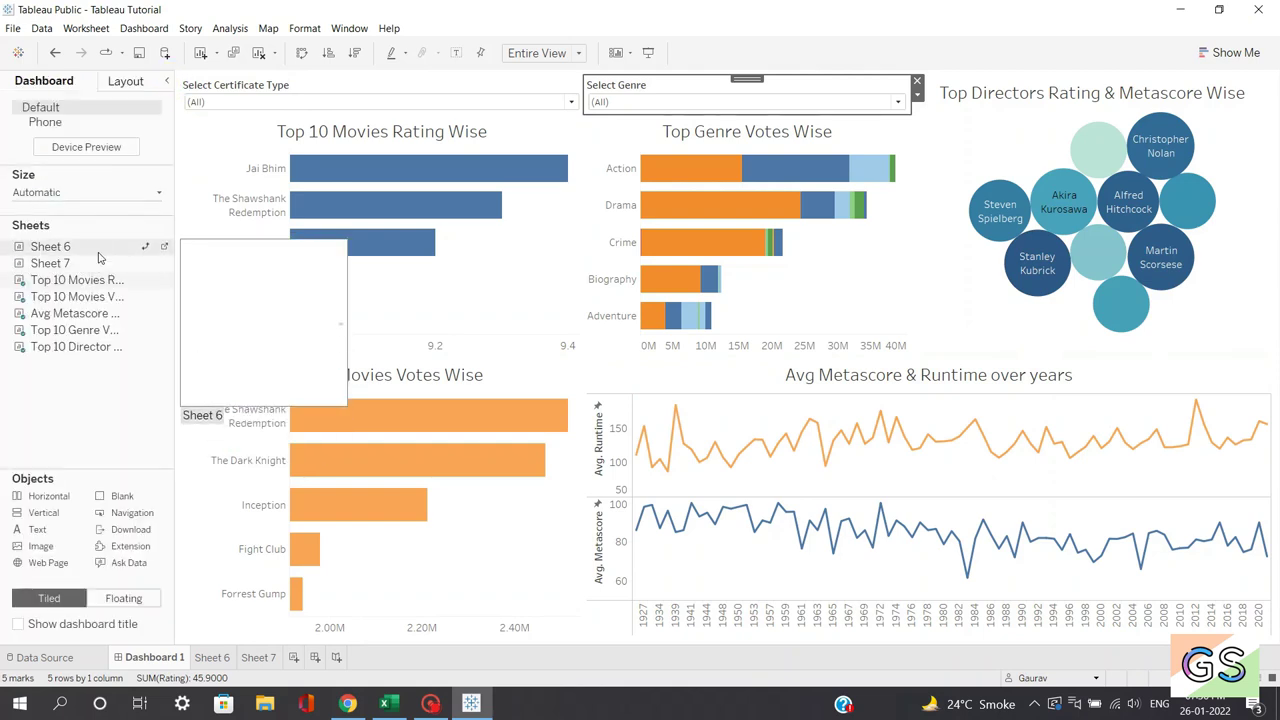
mouse_move(60, 252)
left_mouse_down()
mouse_move(720, 255)
mouse_move(943, 151)
mouse_move(985, 93)
mouse_move(998, 110)
left_mouse_up()
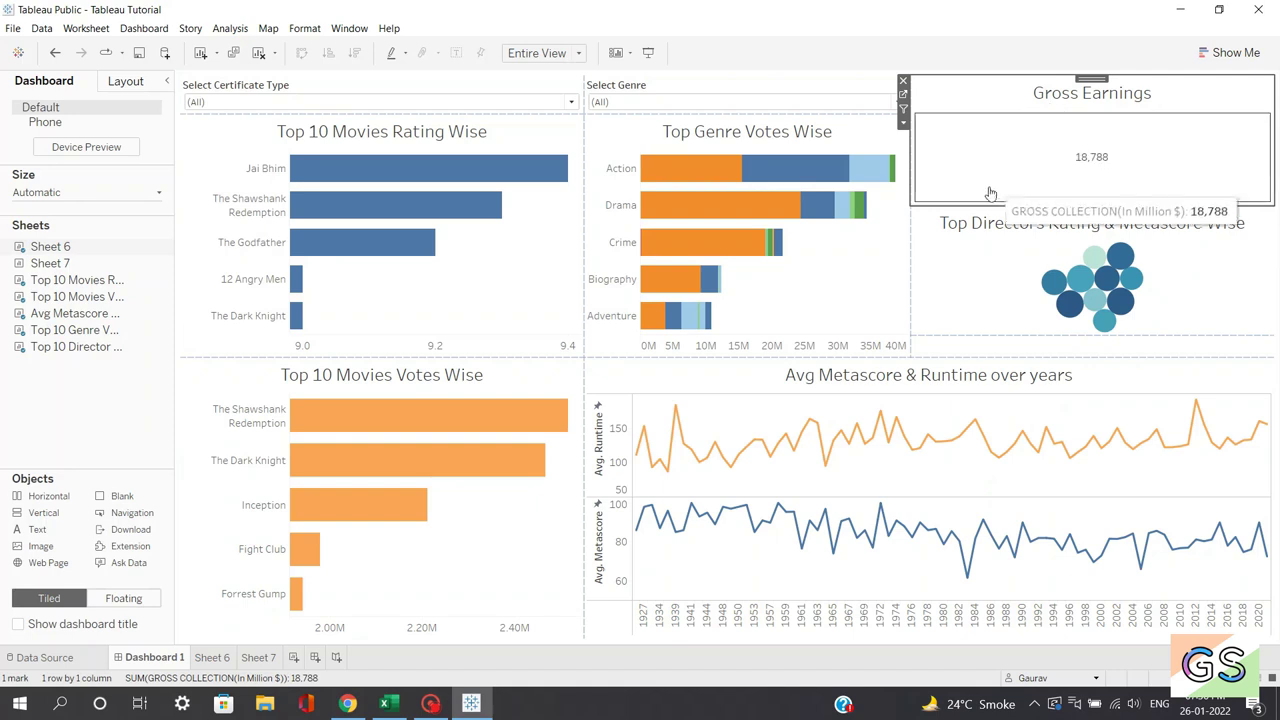
left_click_drag(984, 207, 962, 170)
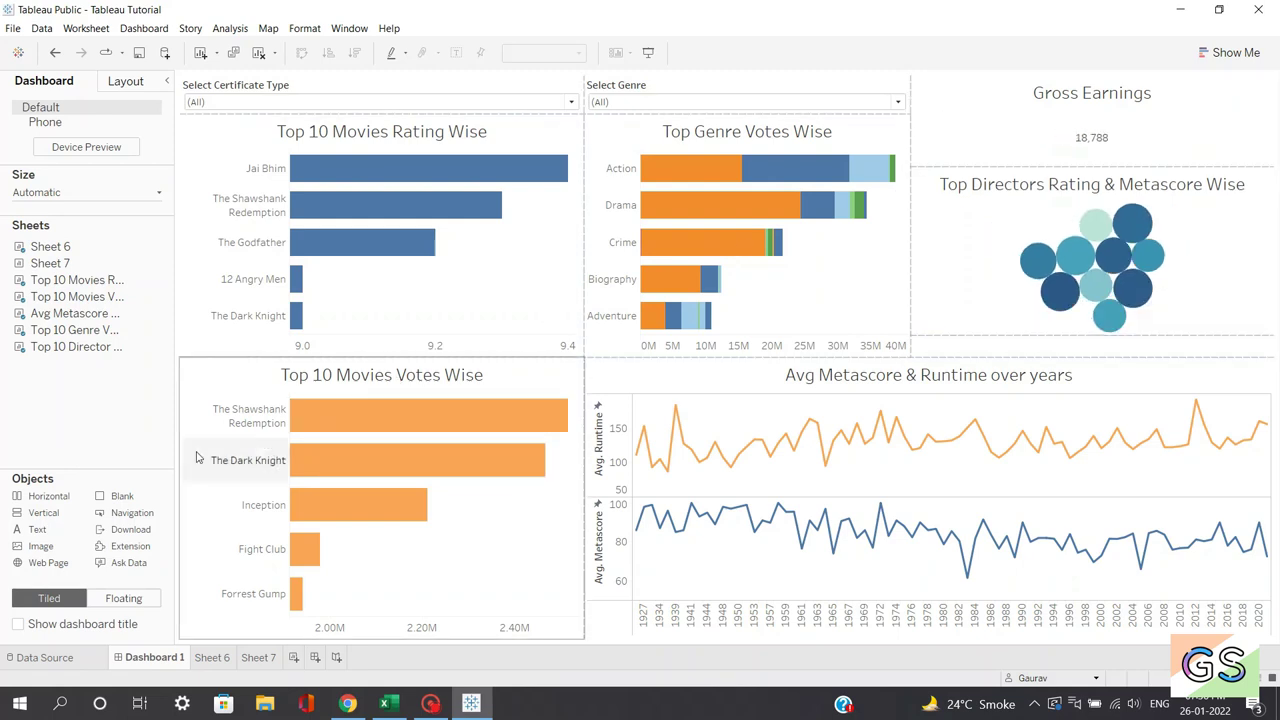
Add Sheet 7 to the dashboard next to the Gross Earnings figure above the Top Directors Rating & Metascore Wise chart.
left_click(56, 263)
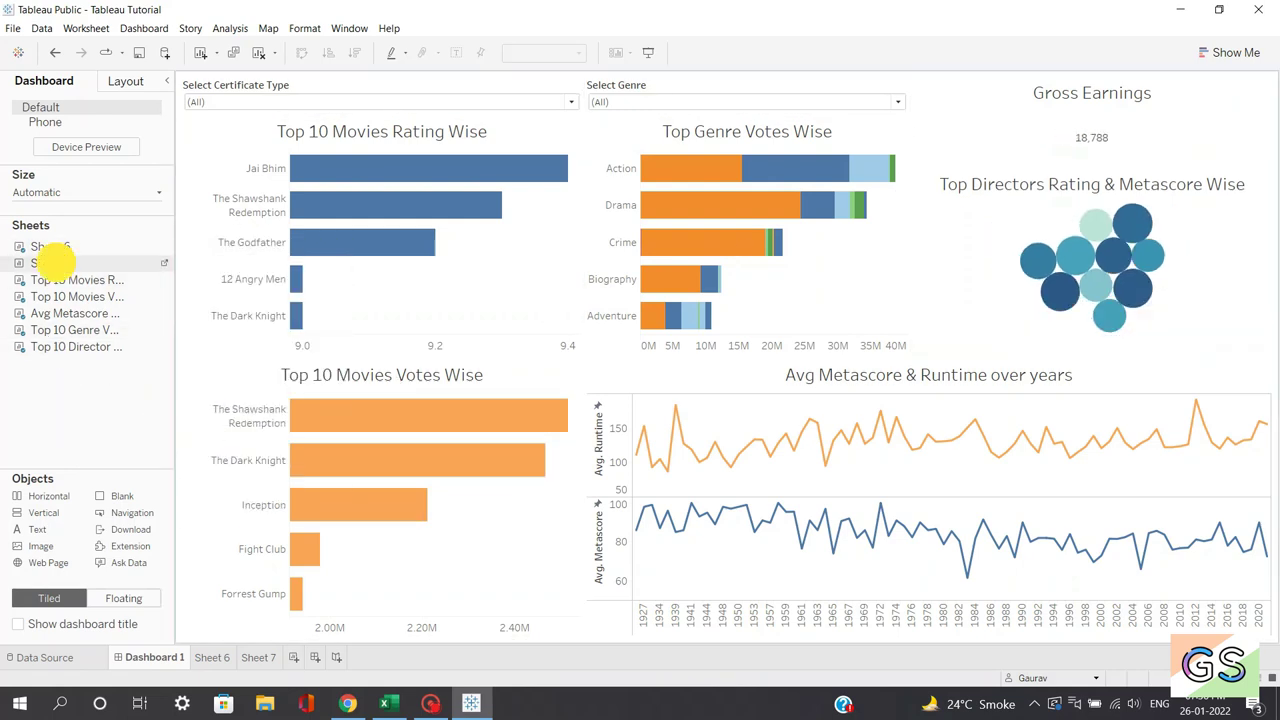
mouse_move(56, 263)
left_mouse_down()
mouse_move(943, 266)
mouse_move(1094, 149)
mouse_move(1192, 126)
mouse_move(1175, 138)
left_mouse_up()
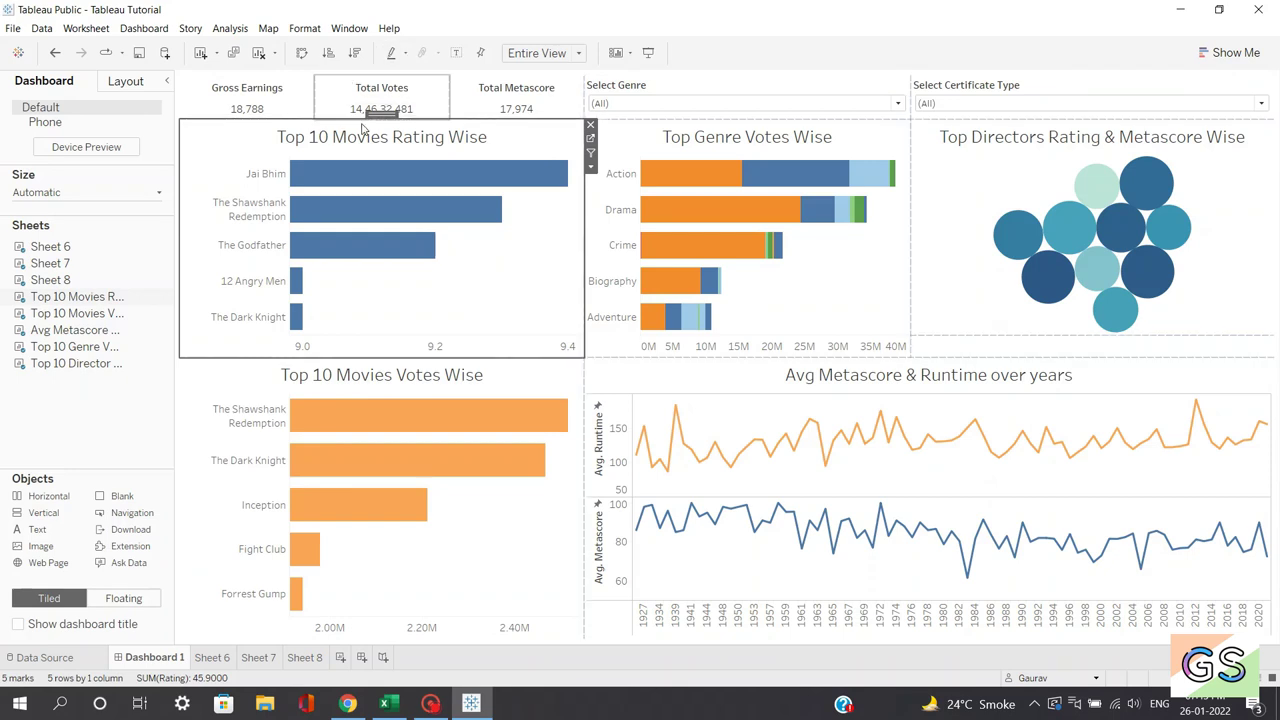
left_click(377, 93)
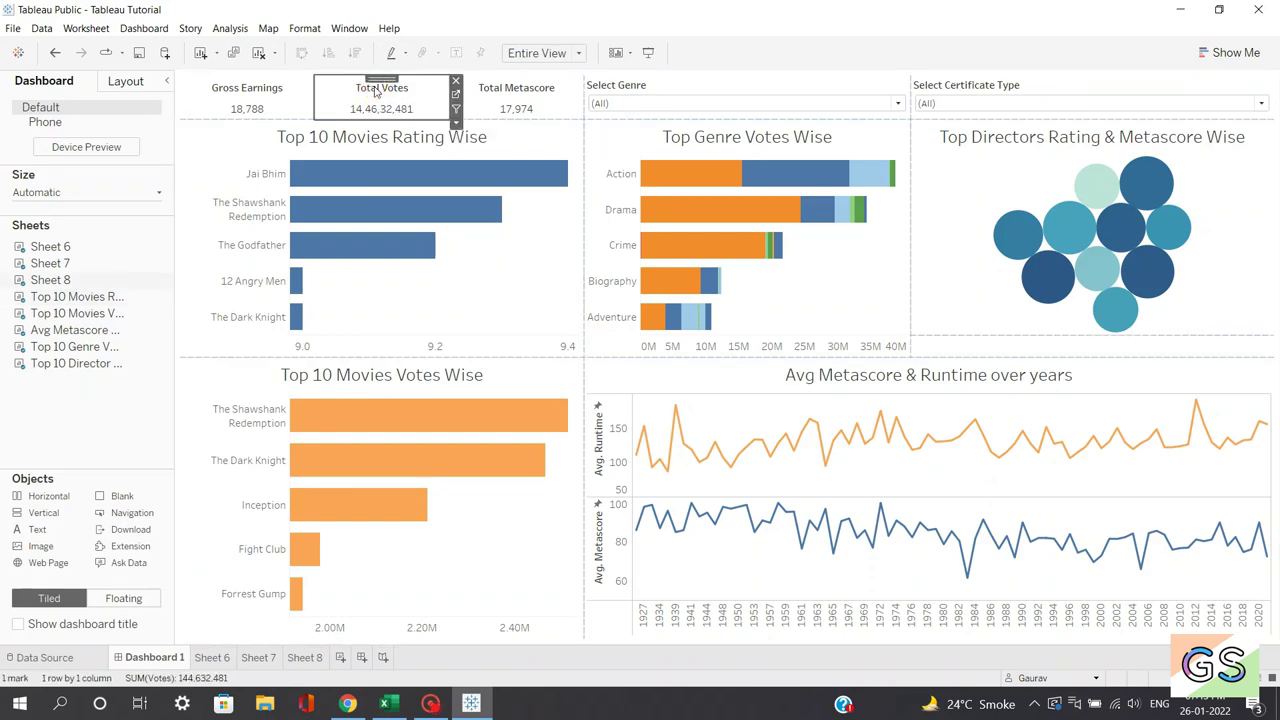
left_click(250, 95)
left_click(490, 89)
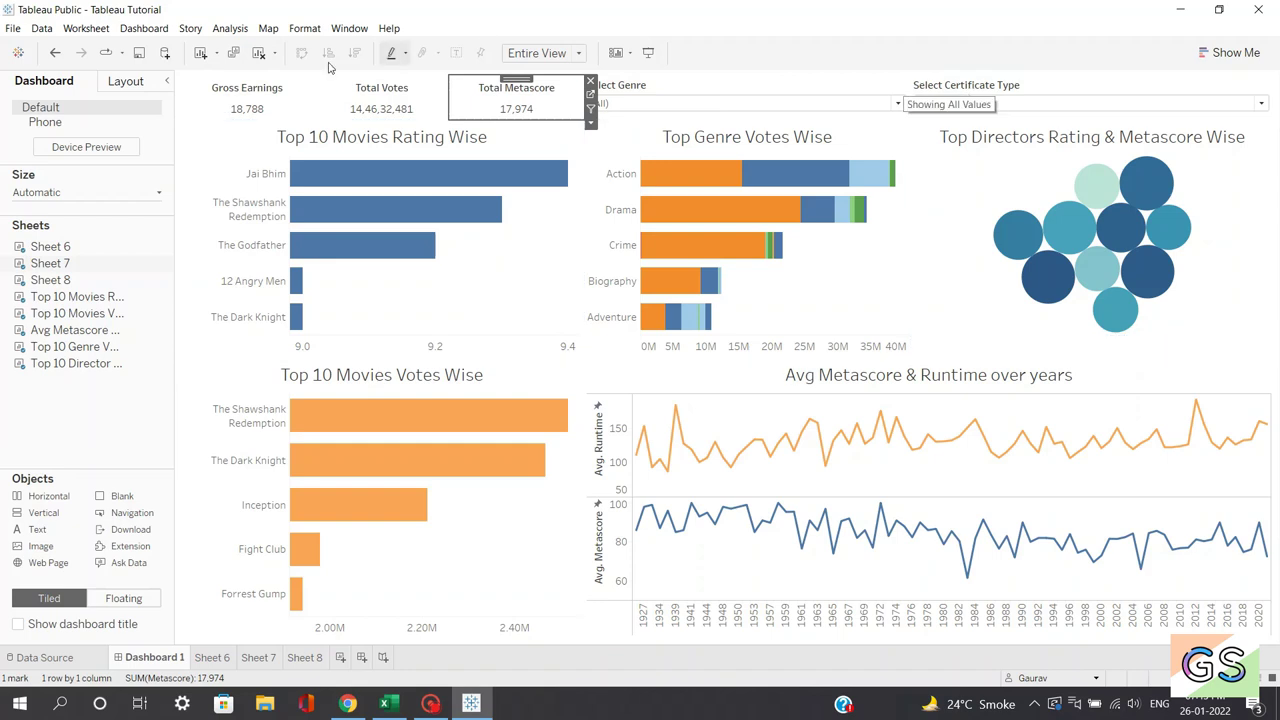
left_click(616, 139)
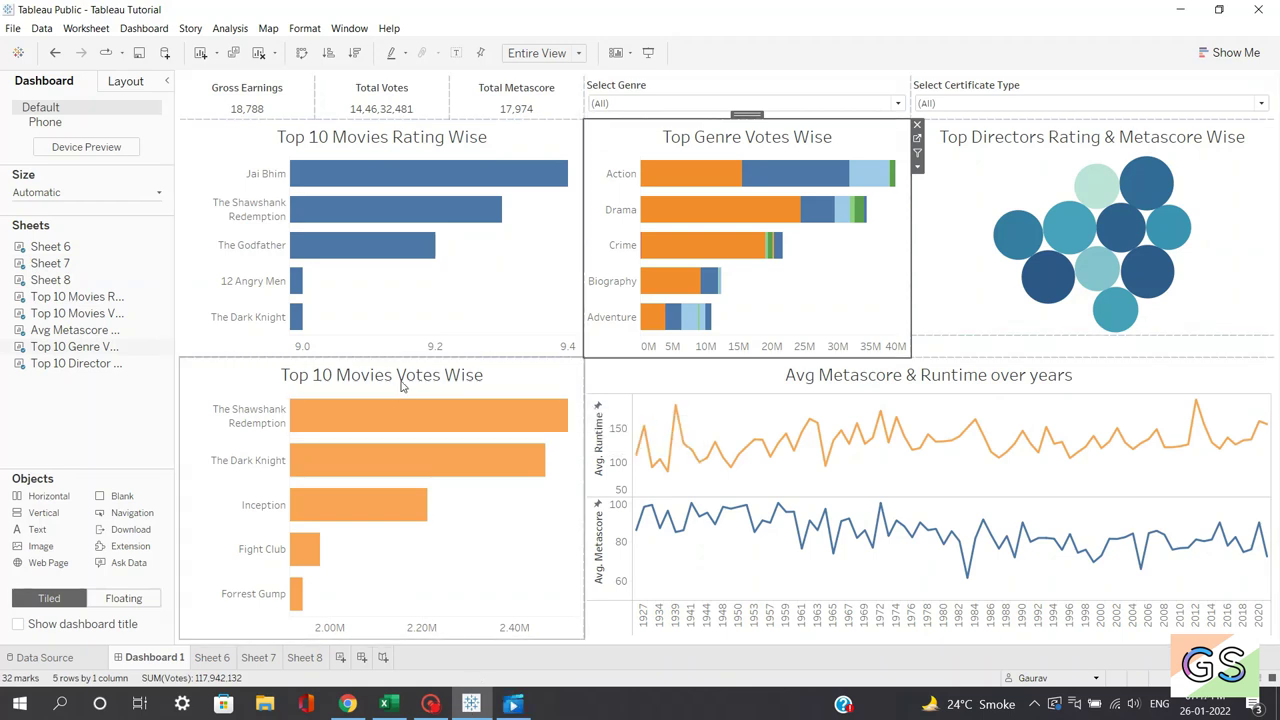
Hide the source worksheets Sheet 6, Sheet 7 and Sheet 8 from the workbook's sheet tabs.
right_click(211, 657)
left_click(246, 487)
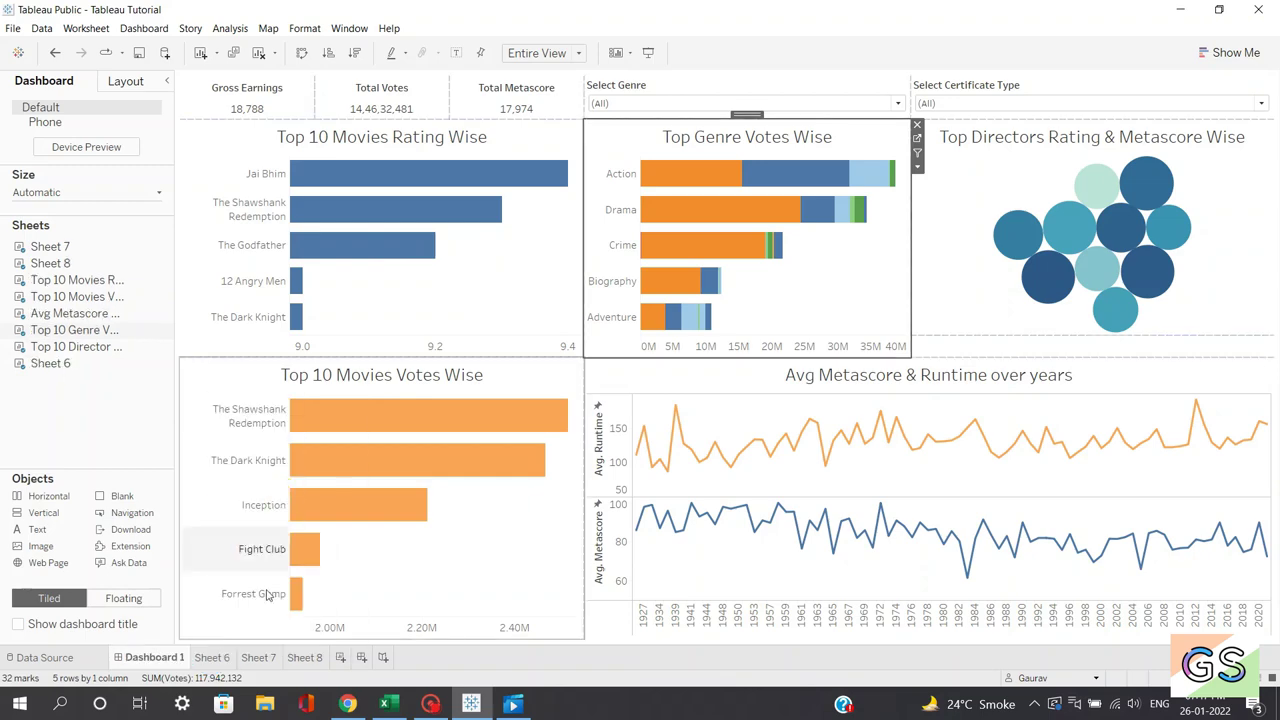
right_click(218, 658)
left_click(252, 489)
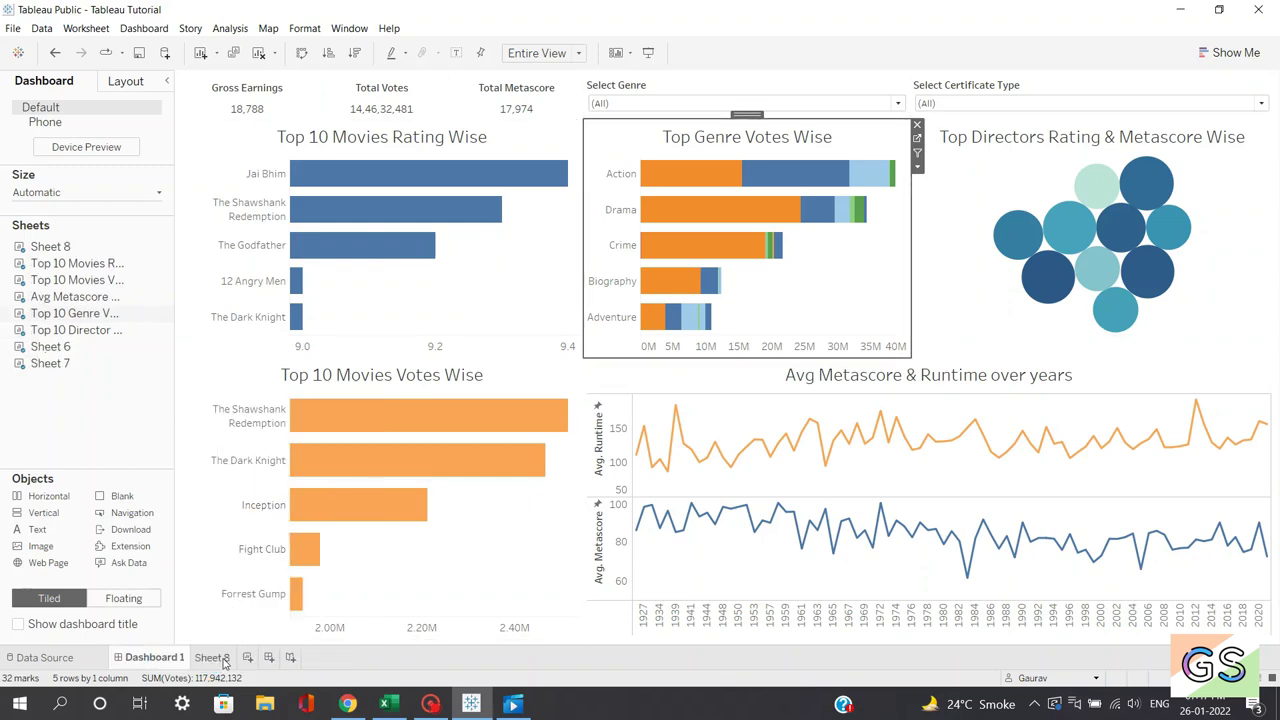
right_click(212, 657)
left_click(271, 497)
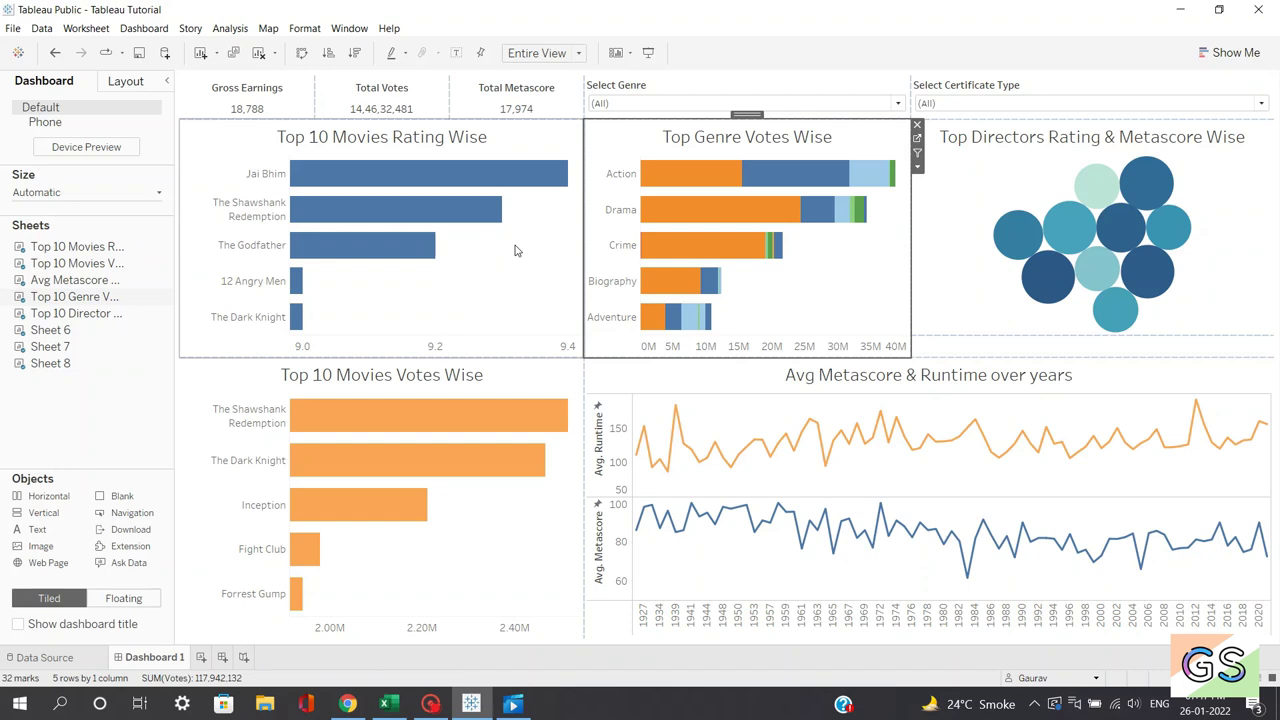
Show the dashboard title and replace its text with a centered "IMDB Dashboard Tutorial".
left_click(134, 29)
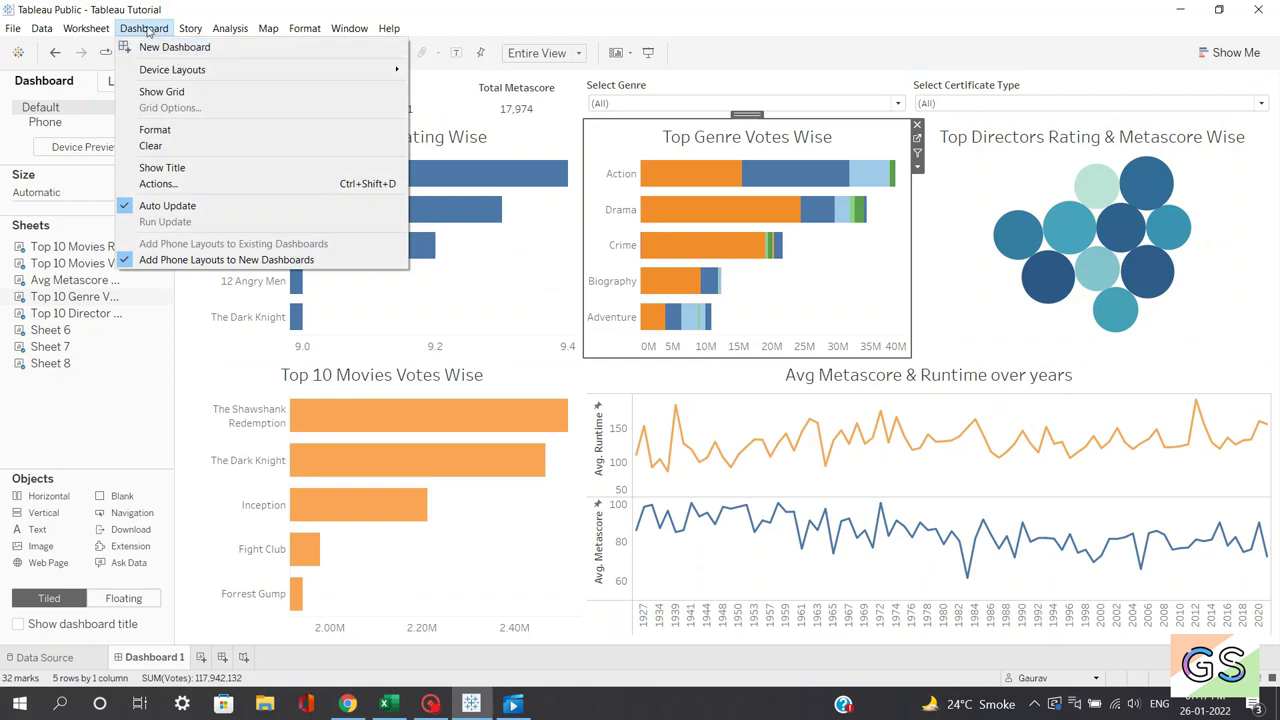
left_click(180, 170)
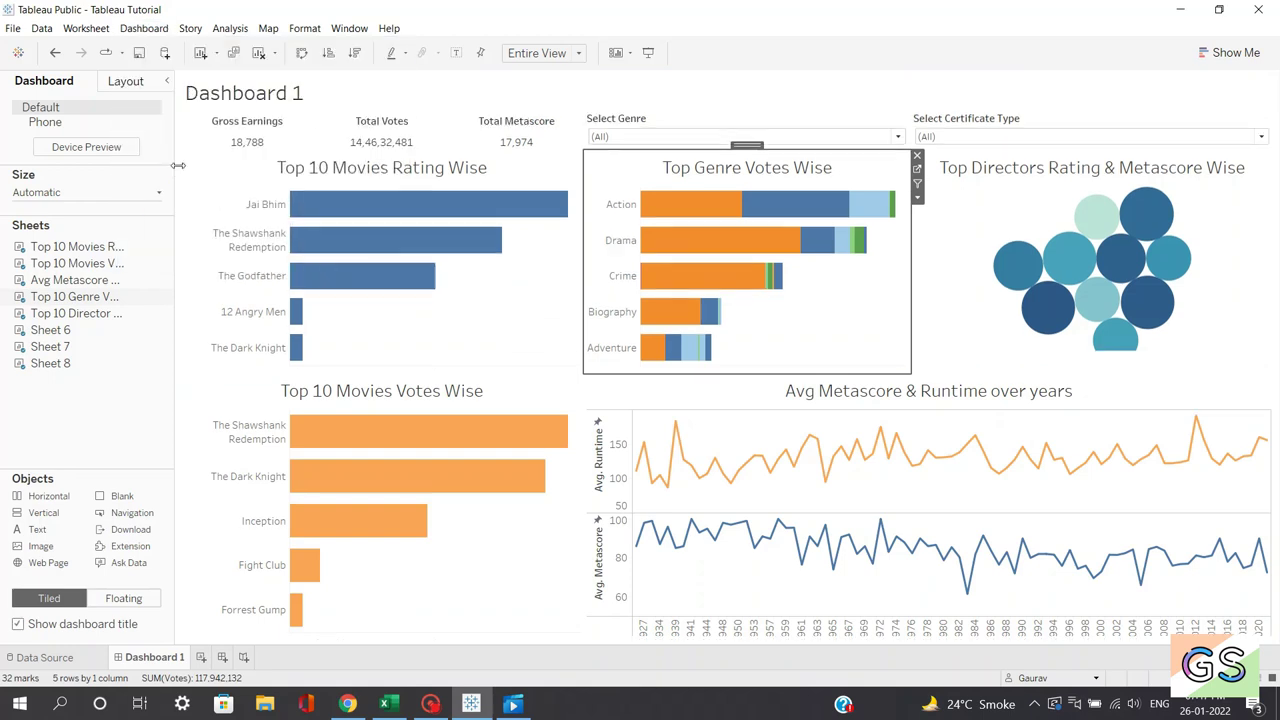
double_click(243, 93)
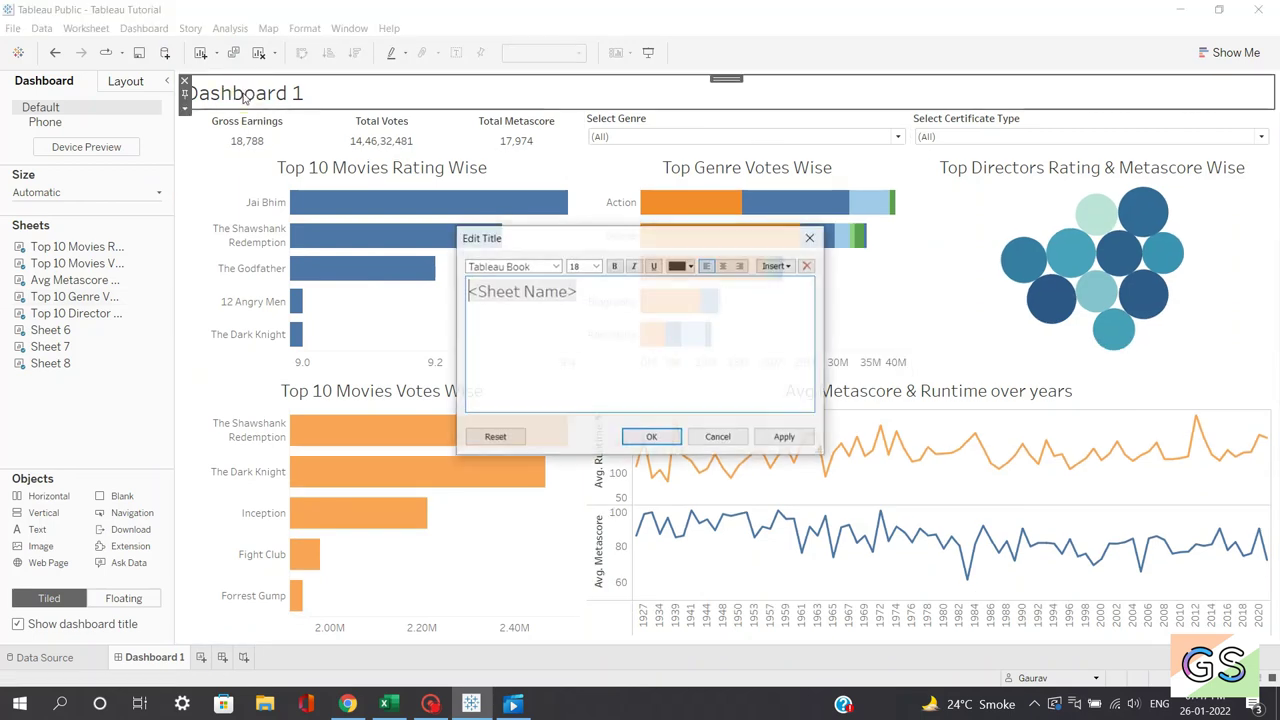
left_click(724, 266)
left_click_drag(705, 291, 572, 291)
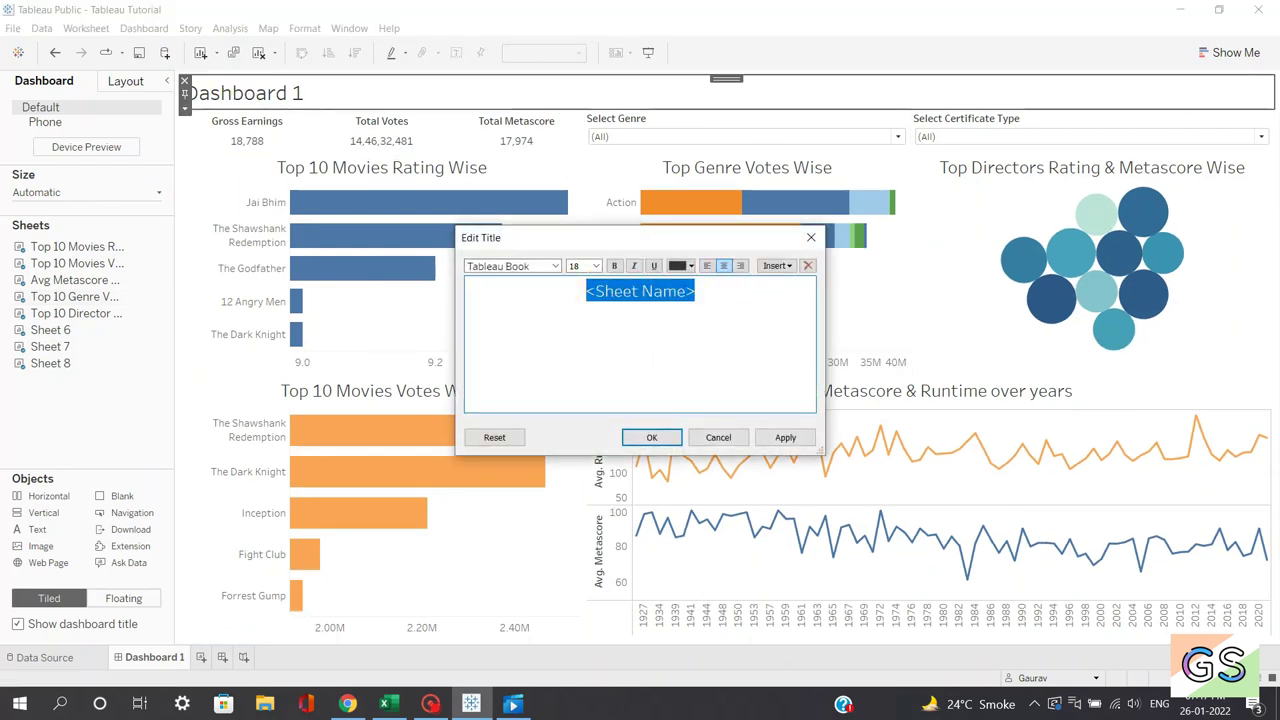
key("BackSpace")
type("IMD")
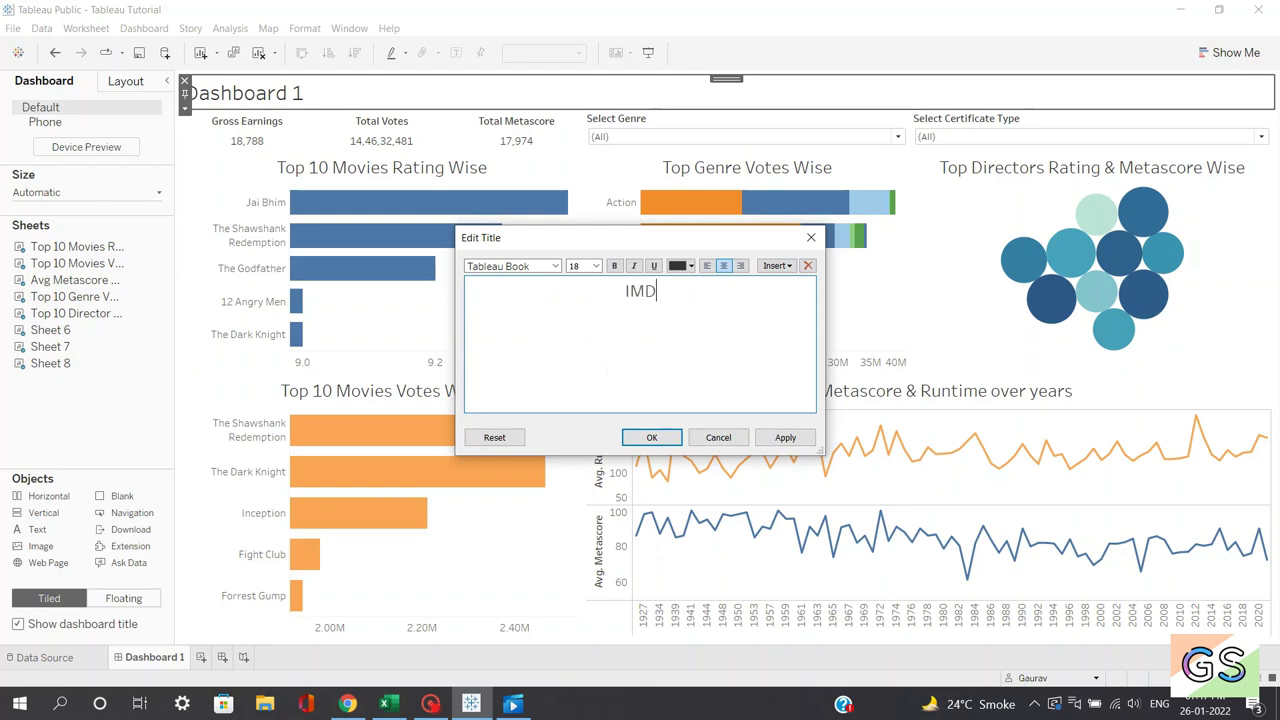
type("B Dashboard Tutorial")
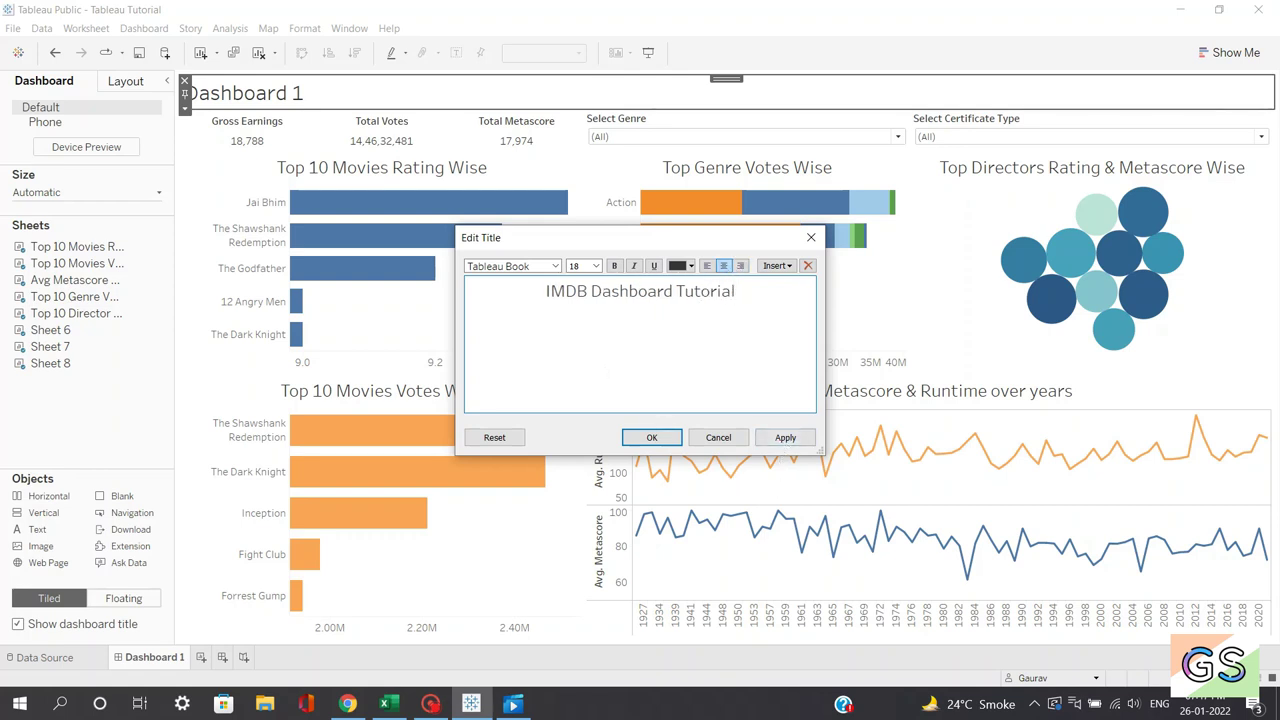
left_click(785, 437)
key("Return")
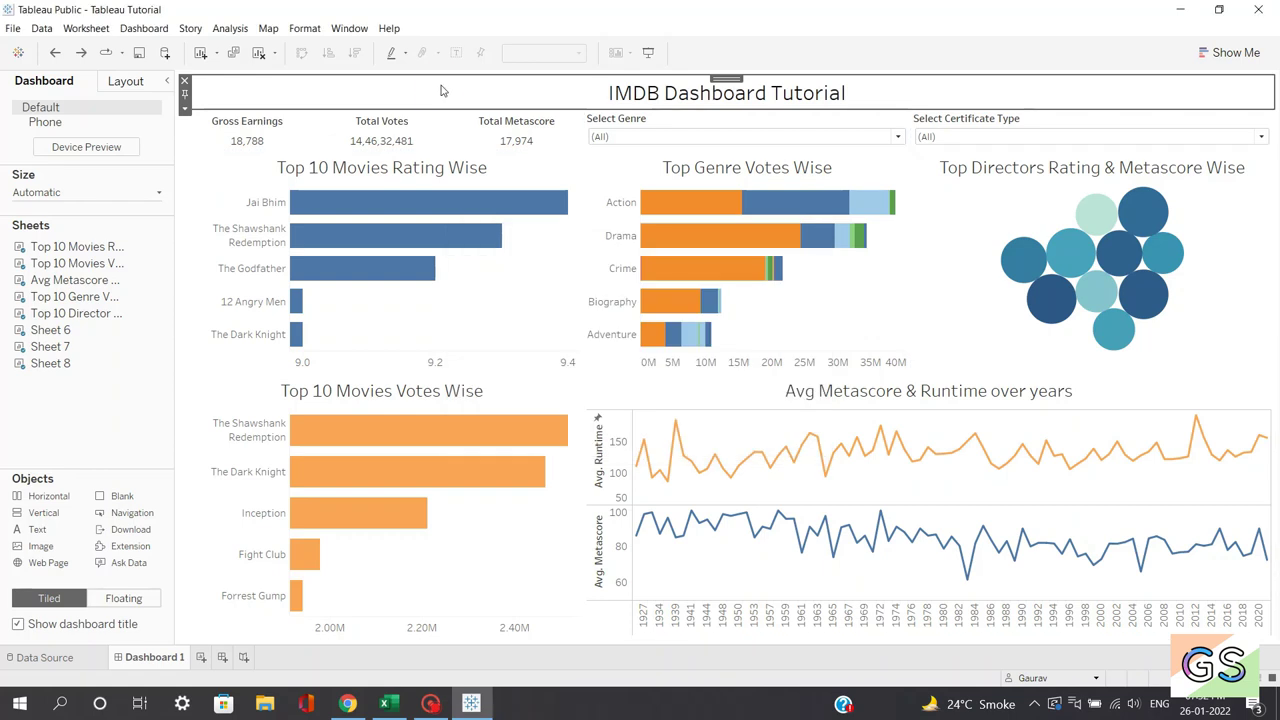
Set the dashboard title's shading to black.
right_click(443, 88)
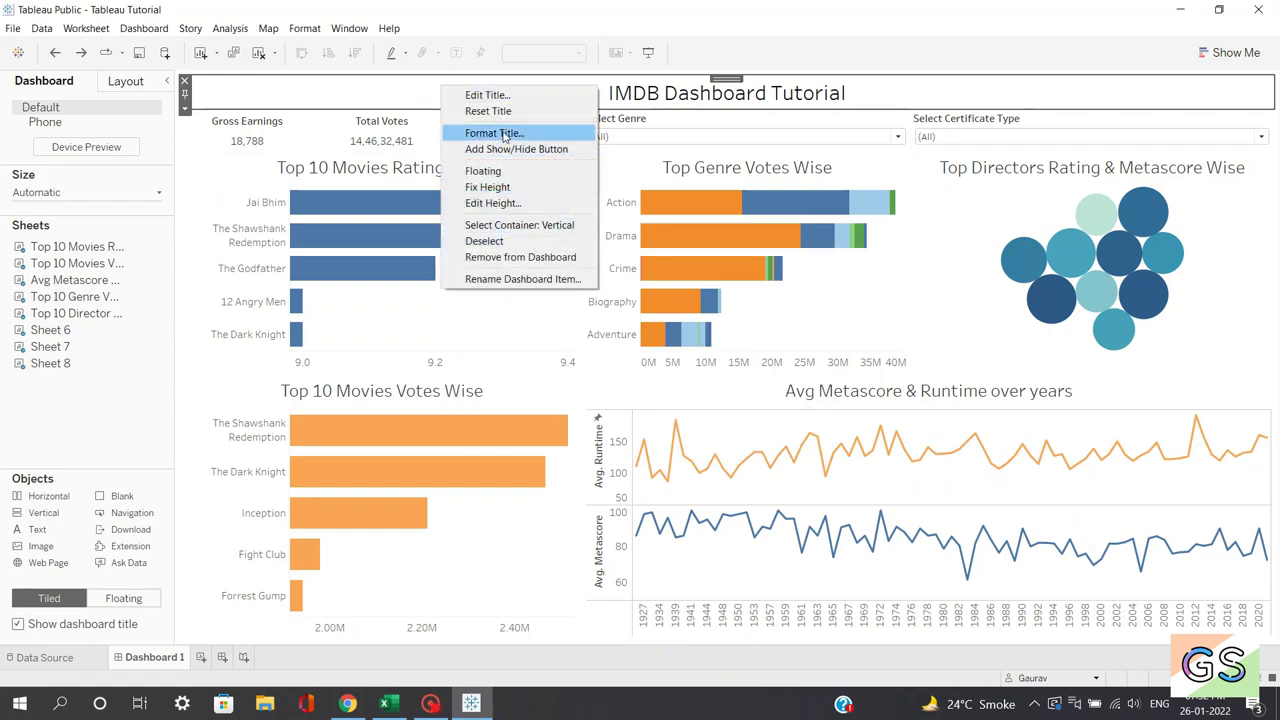
left_click(500, 133)
left_click(115, 234)
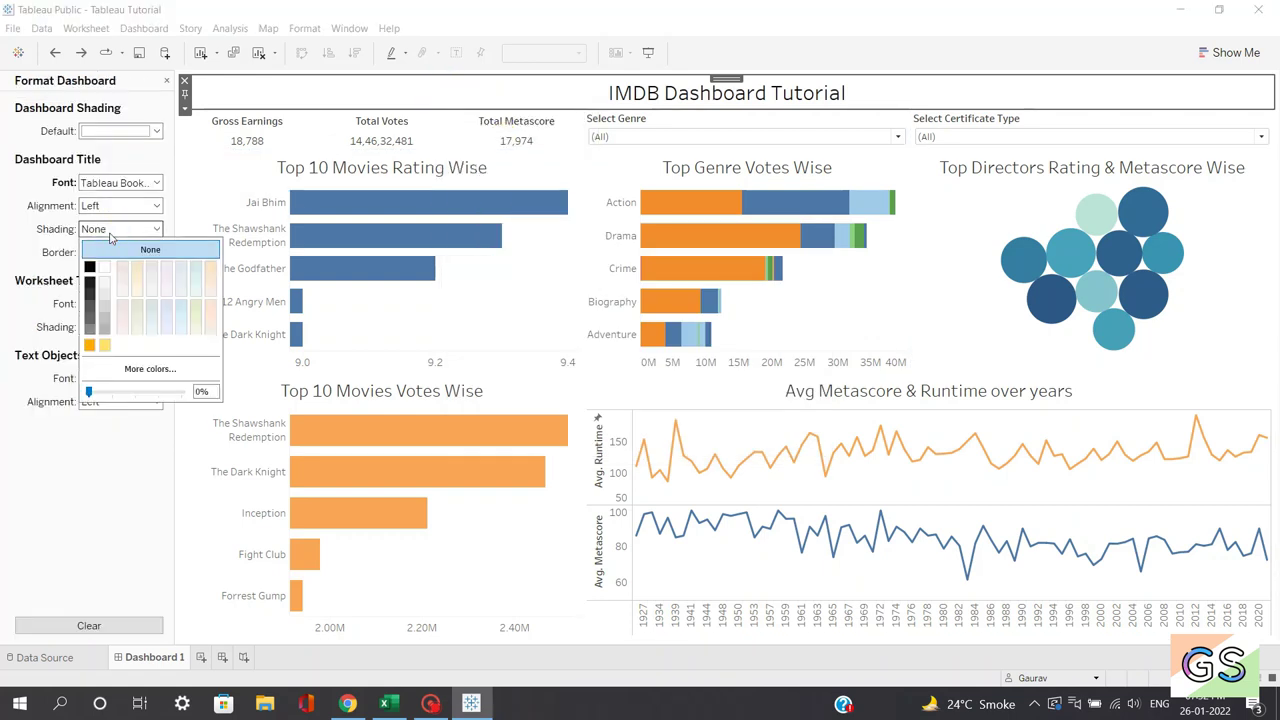
left_click(89, 266)
Make the dashboard title text "IMDB Dashboard Tutorial" white and bold.
double_click(723, 100)
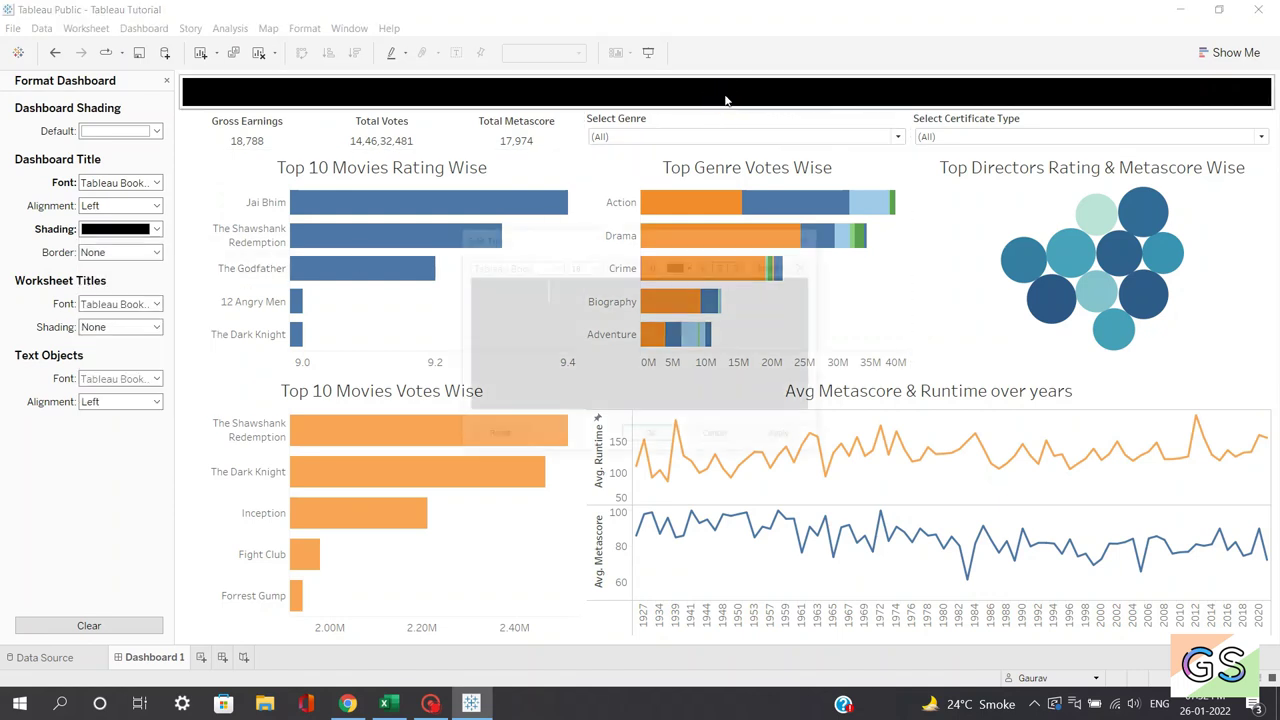
left_click_drag(777, 289, 500, 294)
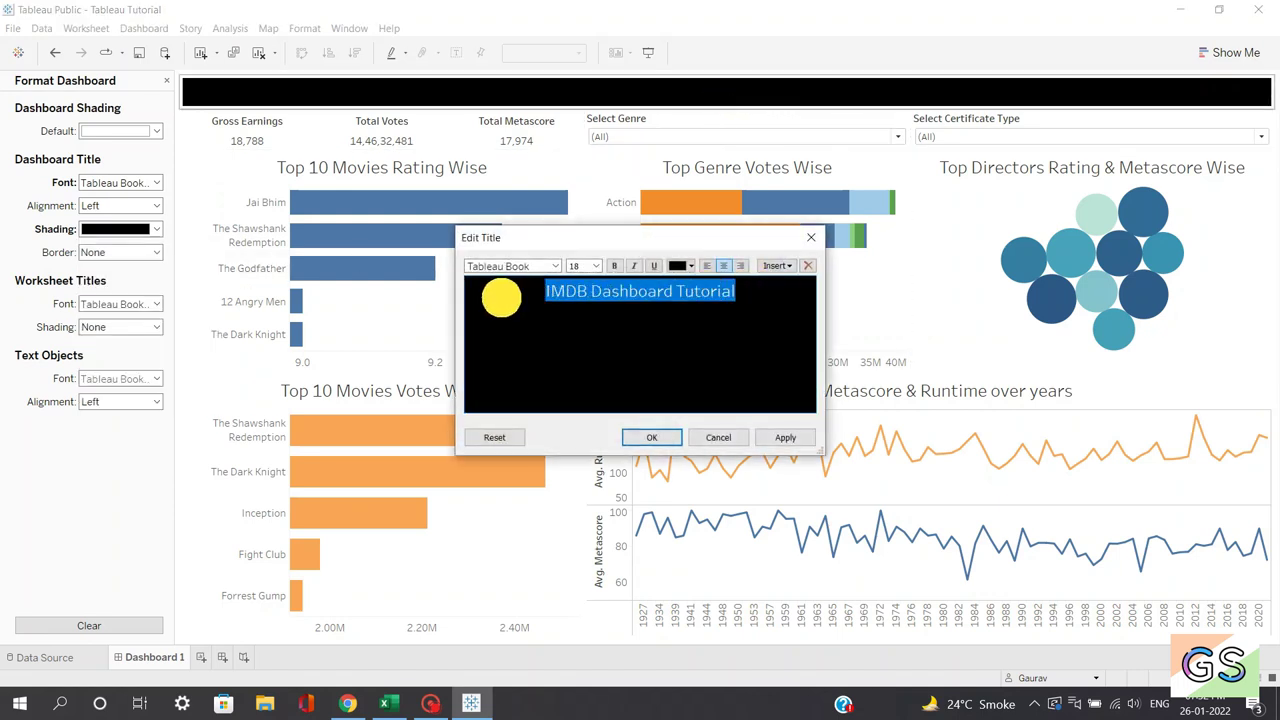
left_click(691, 265)
left_click(690, 284)
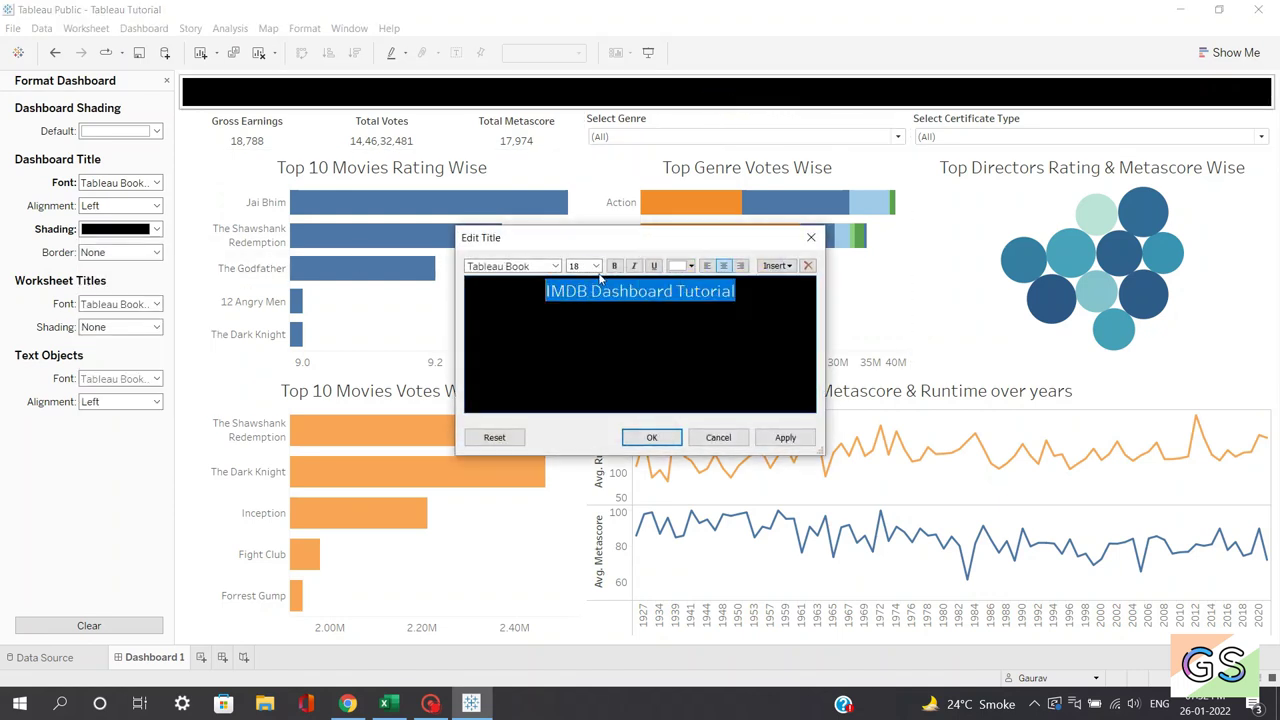
left_click(614, 265)
left_click(776, 437)
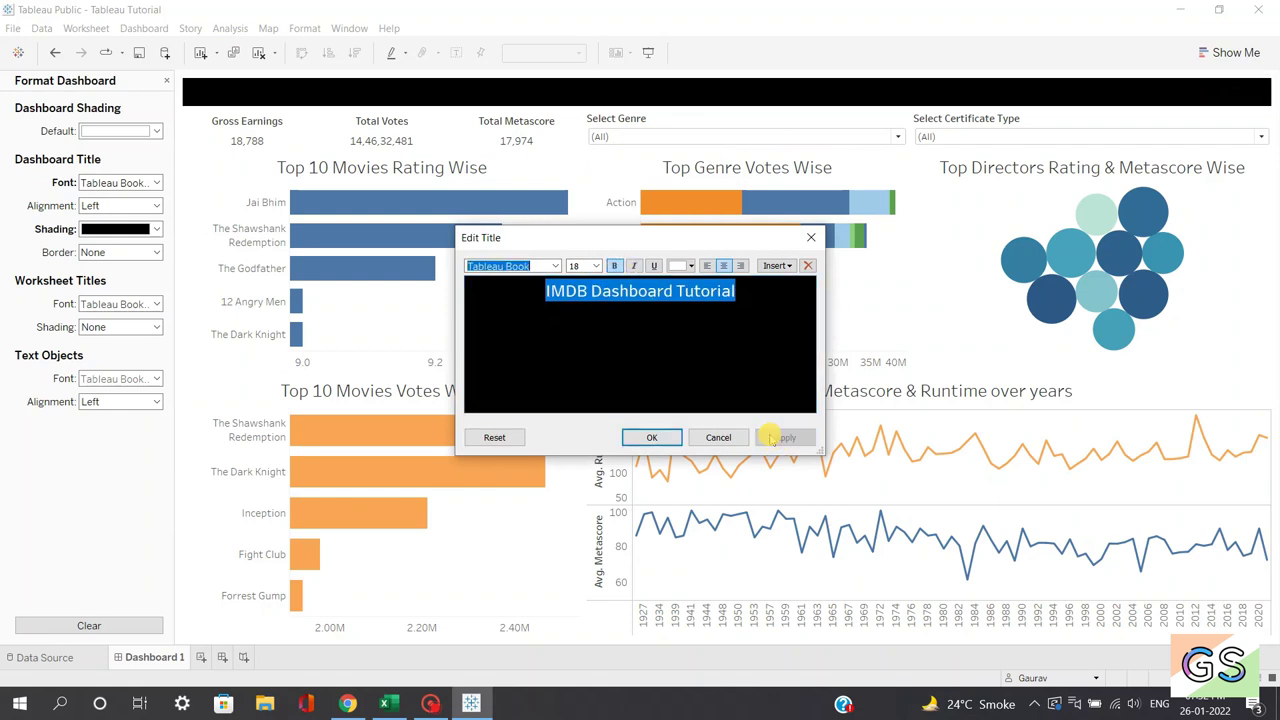
left_click(651, 437)
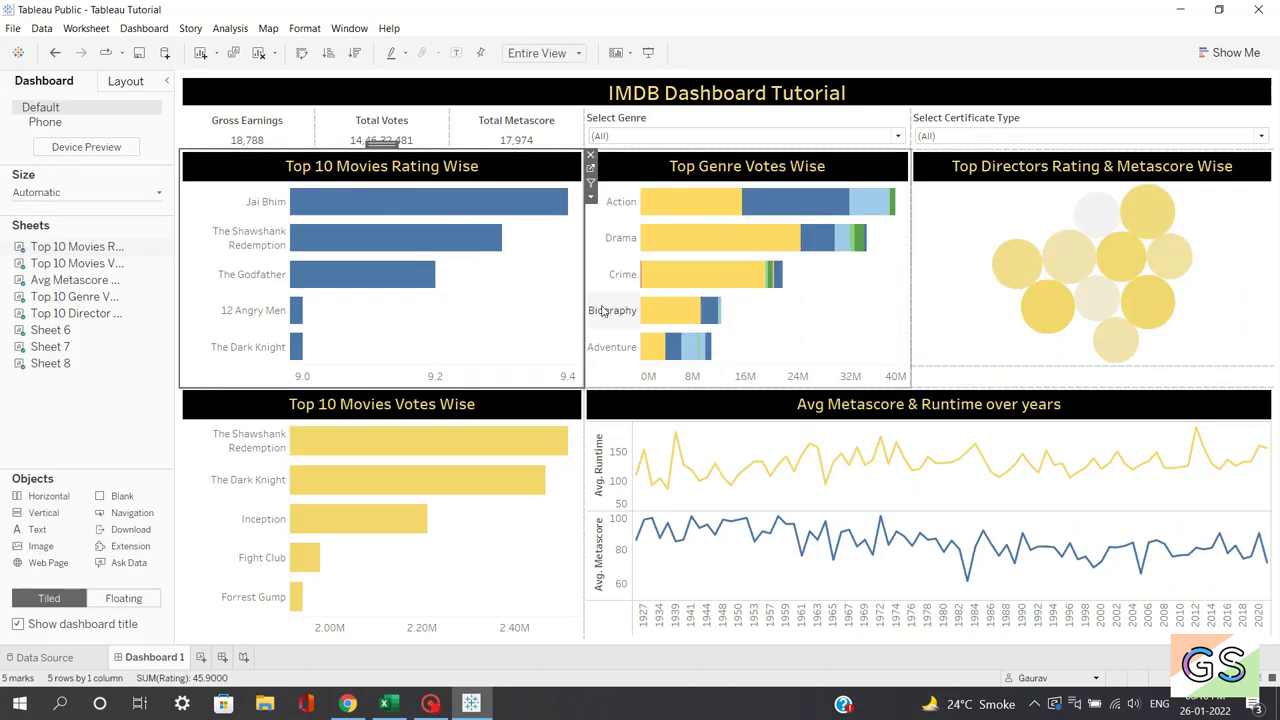
Inspect the title shading and text formatting of the Top 10 Movies Rating Wise chart without changing anything.
right_click(457, 178)
left_click(500, 238)
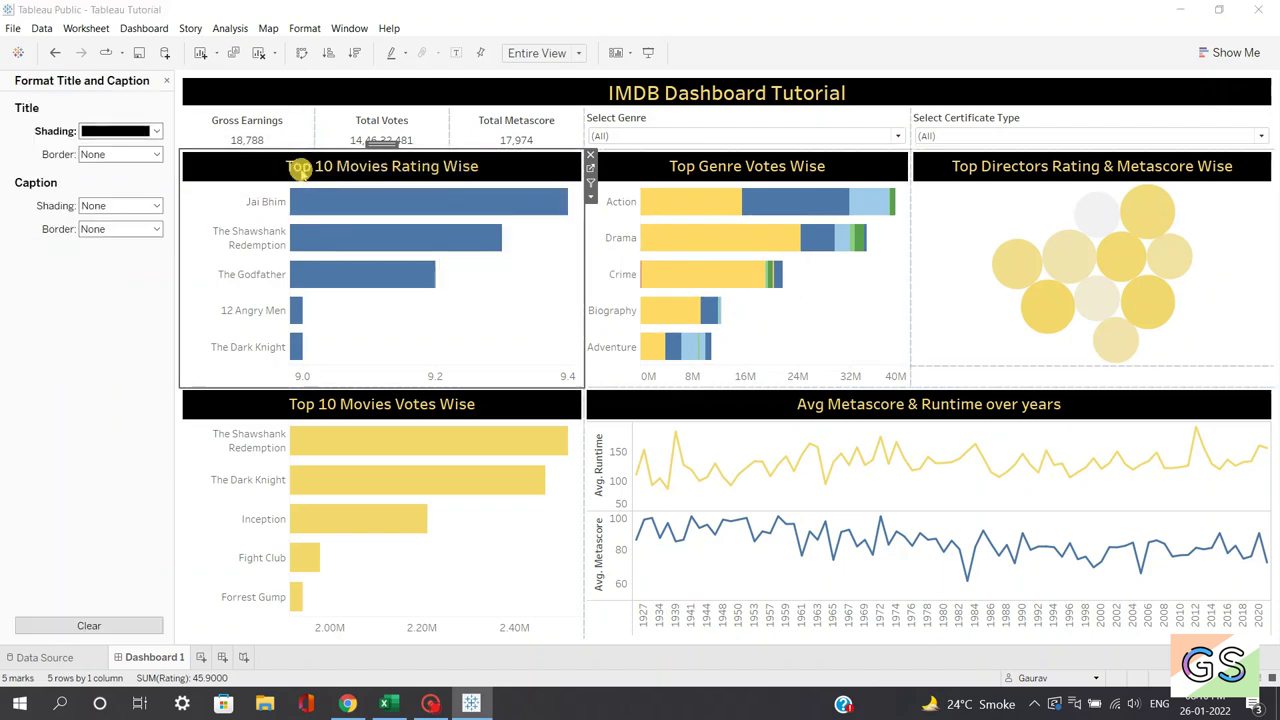
double_click(300, 168)
left_click_drag(722, 298, 514, 283)
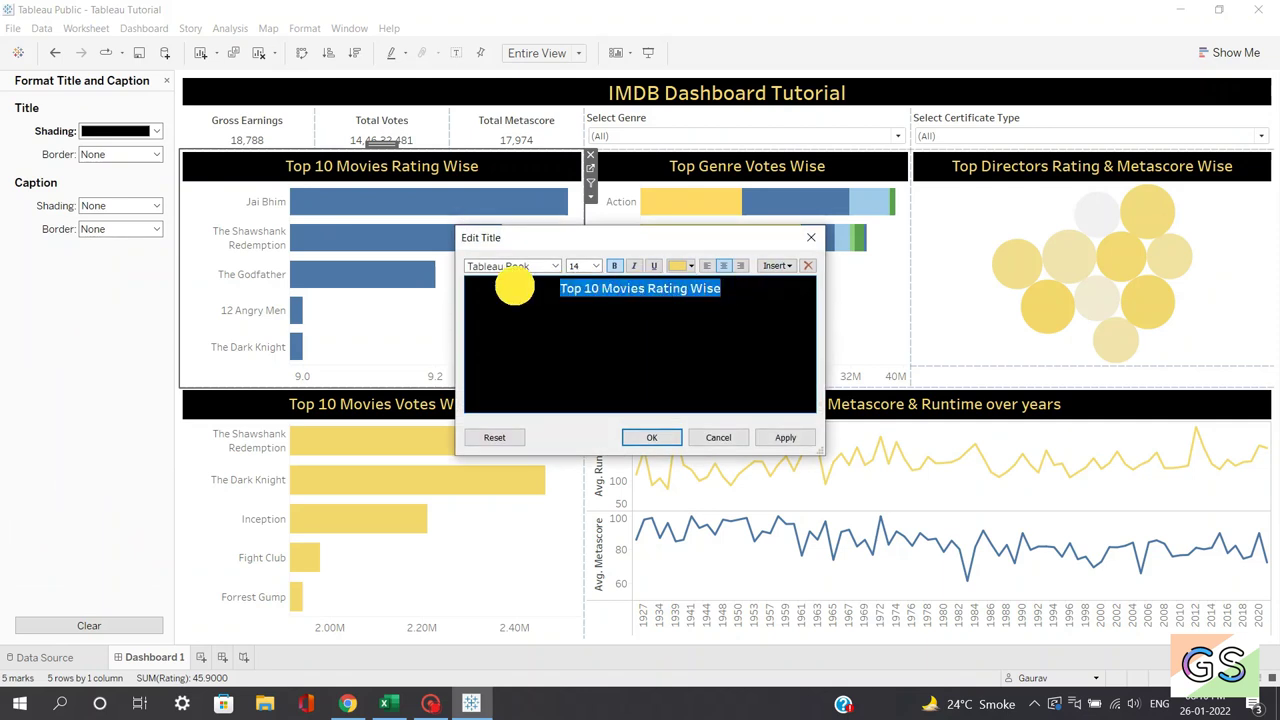
left_click(719, 438)
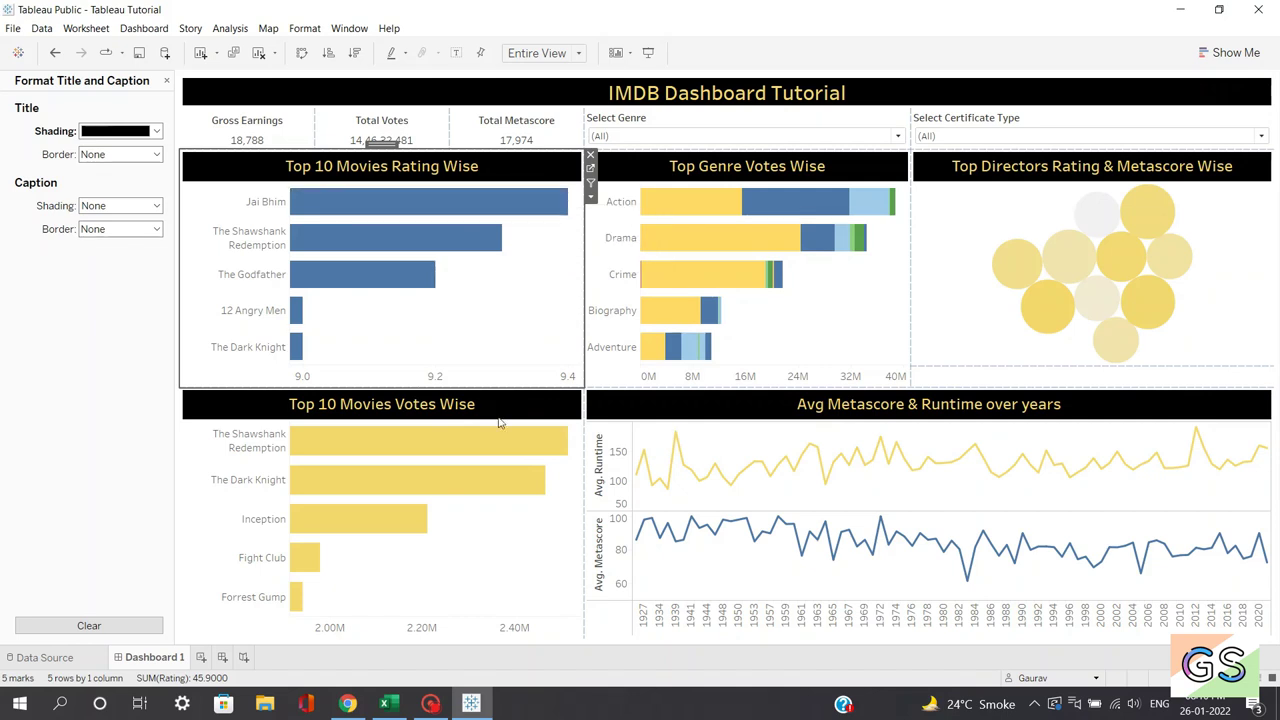
Switch to Chrome to examine the IMDB dataset page's heading and banner colours on Kaggle, and return to Tableau.
left_click(347, 703)
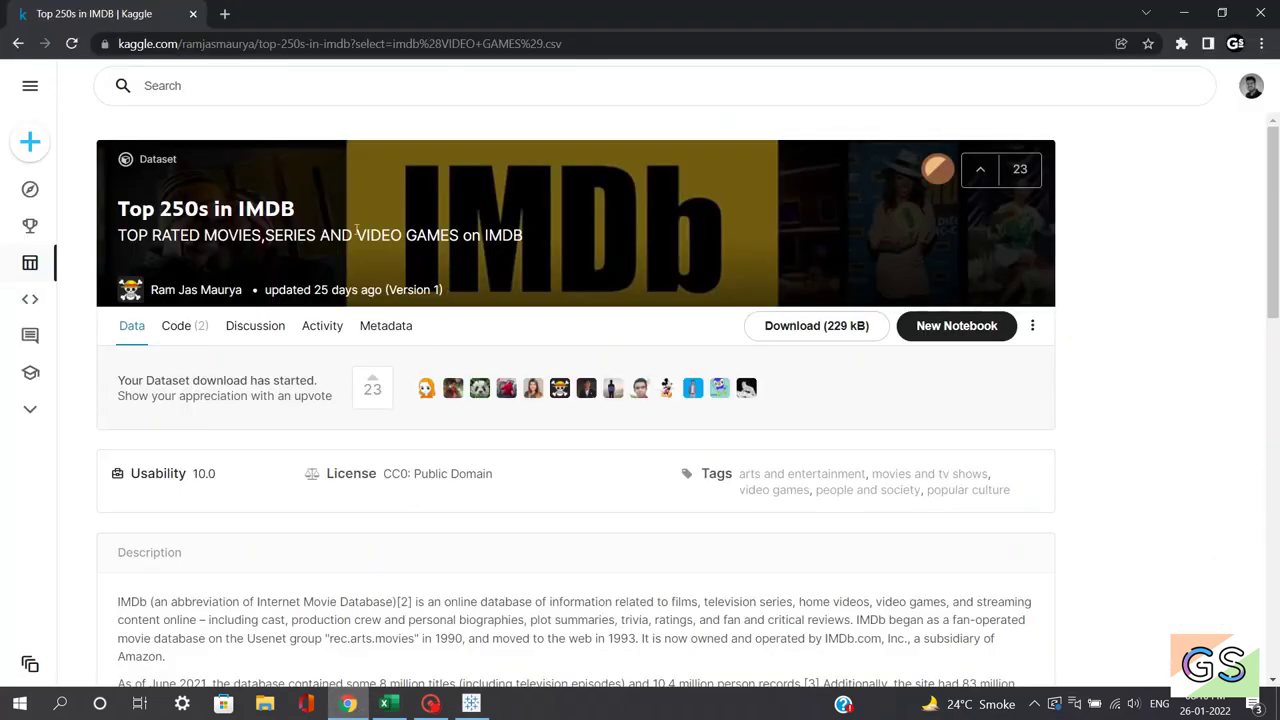
left_click_drag(240, 213, 294, 209)
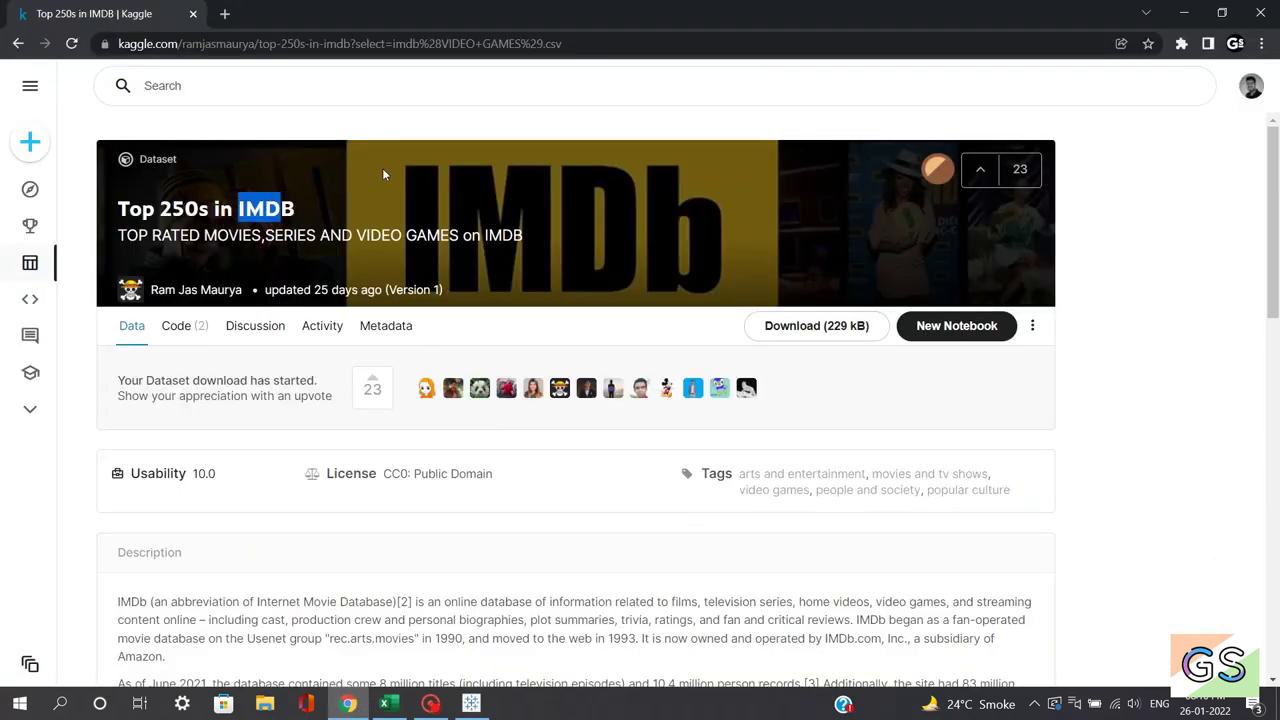
left_click(470, 703)
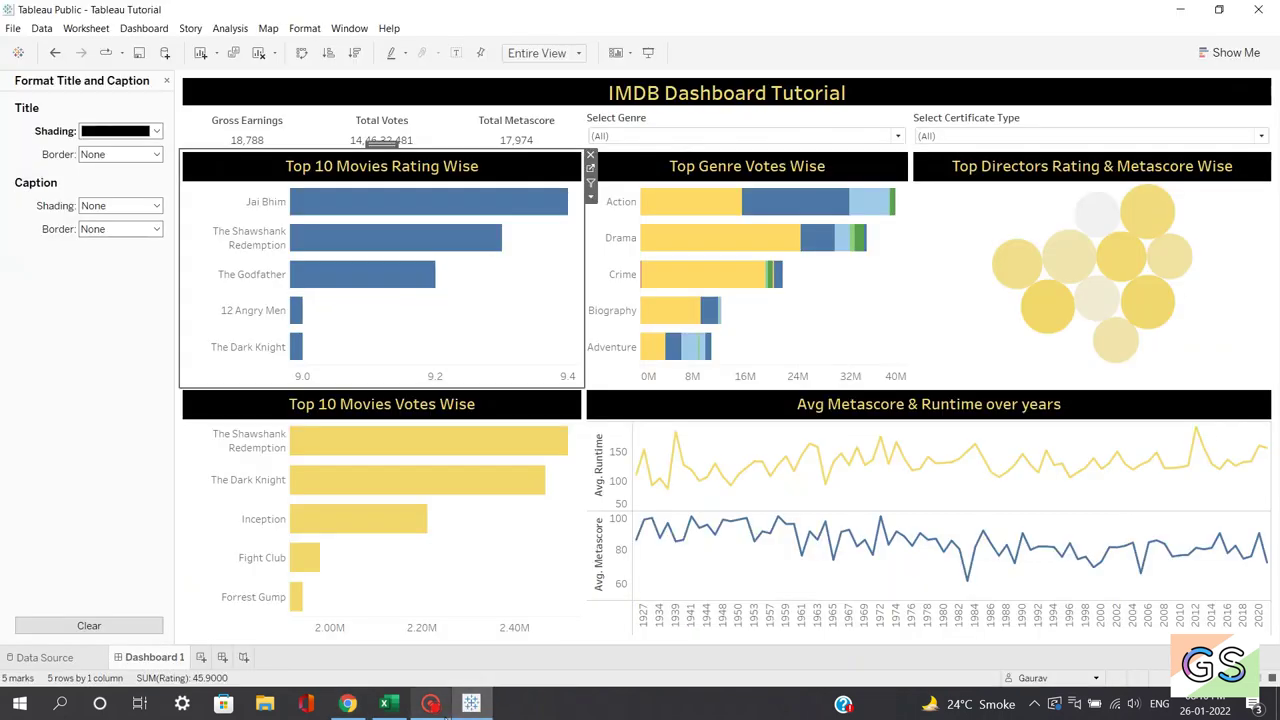
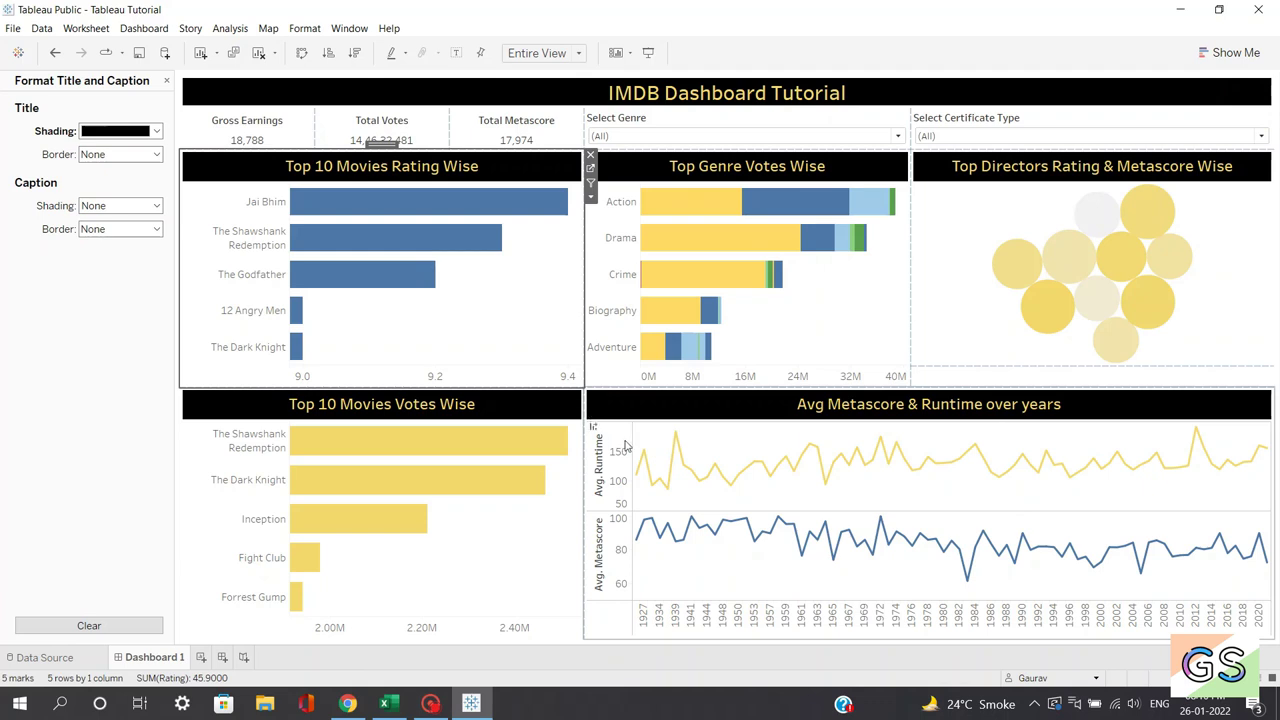
Add a thin black cell border to the Gross Earnings value and check the dashboard in presentation mode.
left_click(166, 80)
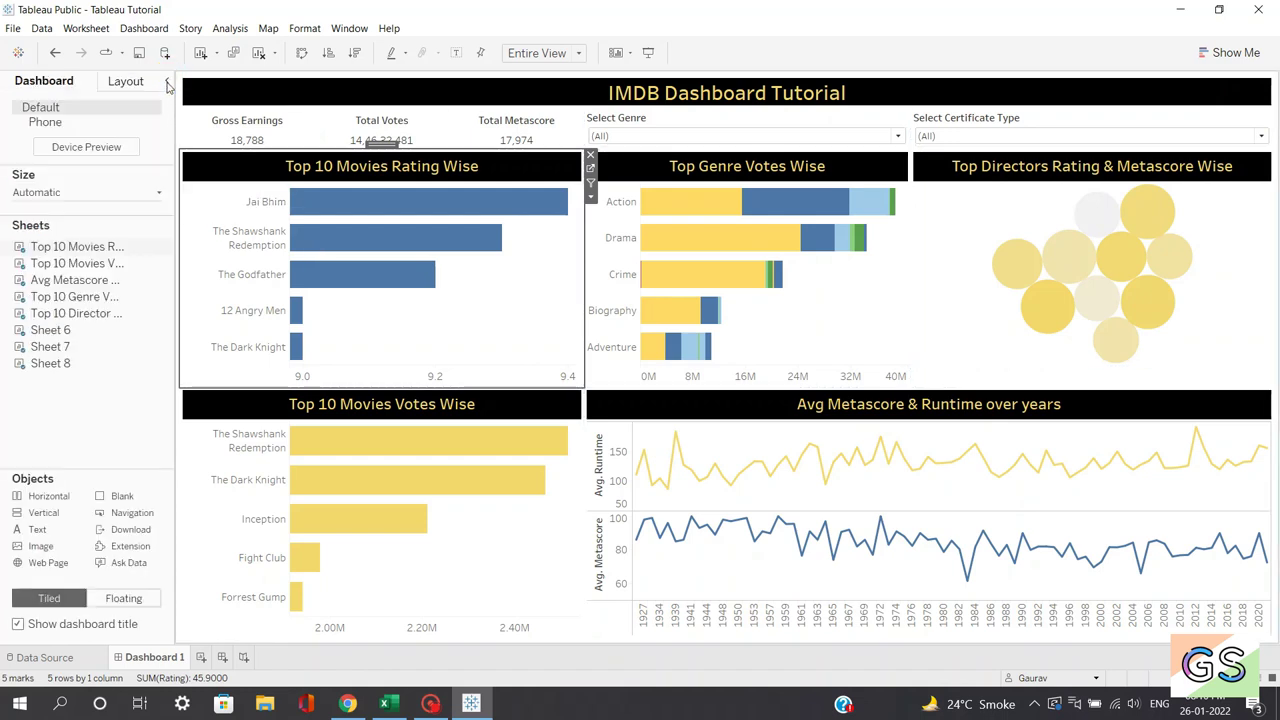
left_click(198, 130)
right_click(198, 130)
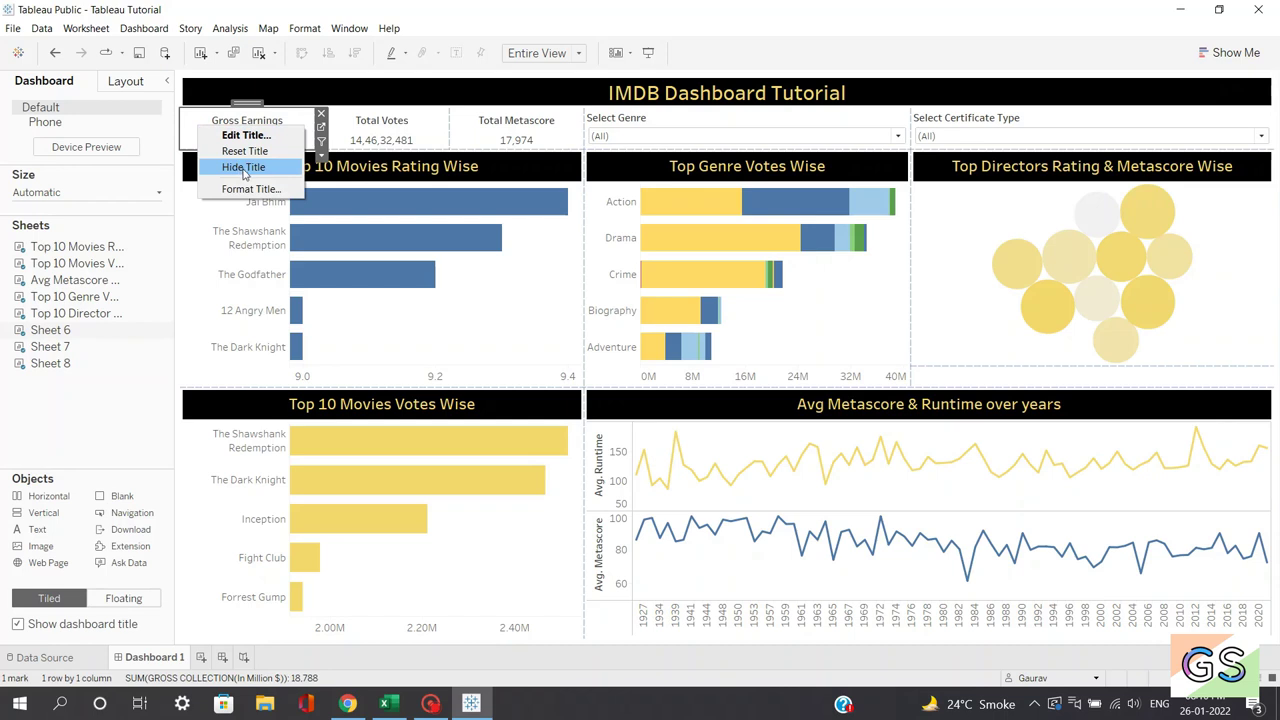
left_click(306, 129)
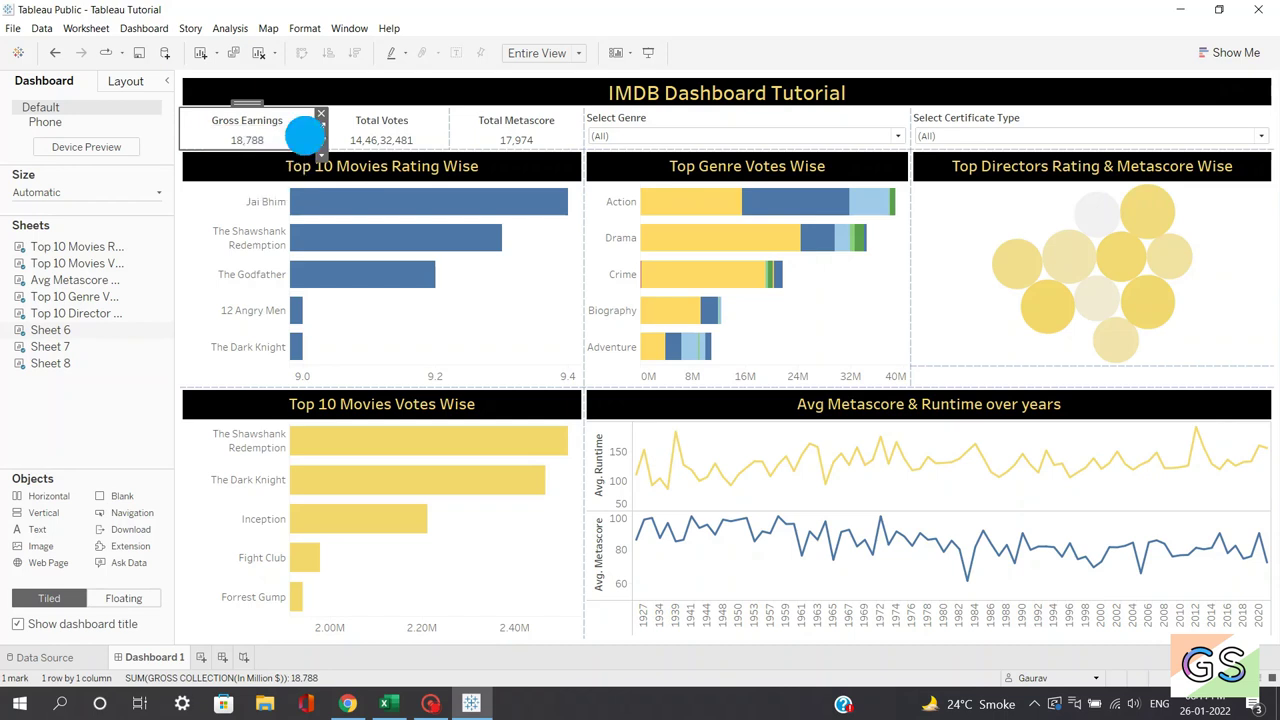
right_click(306, 140)
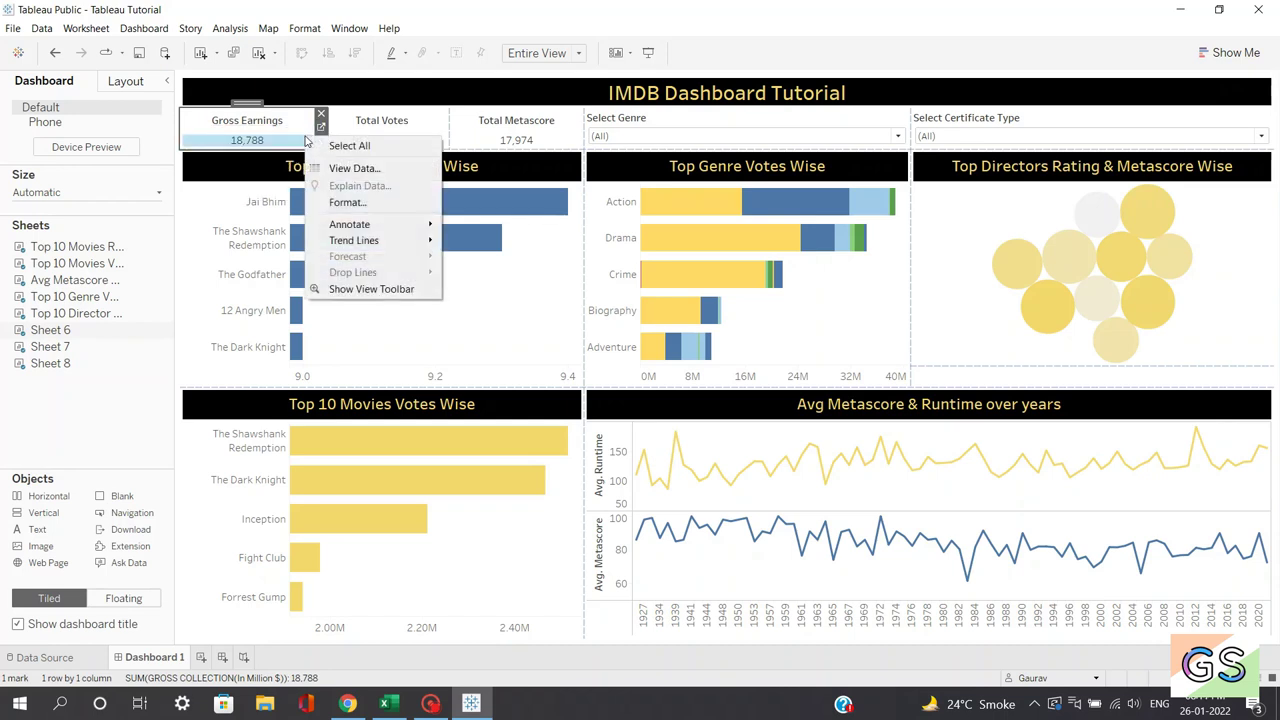
left_click(347, 202)
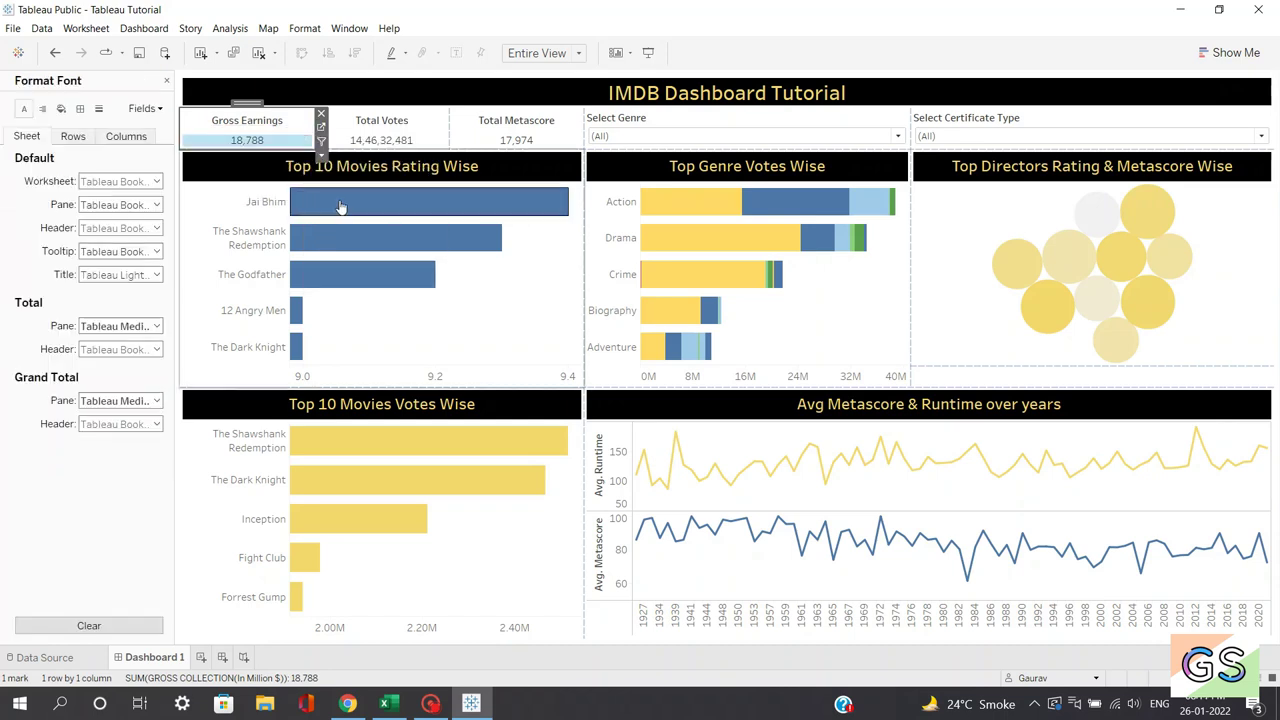
left_click(80, 110)
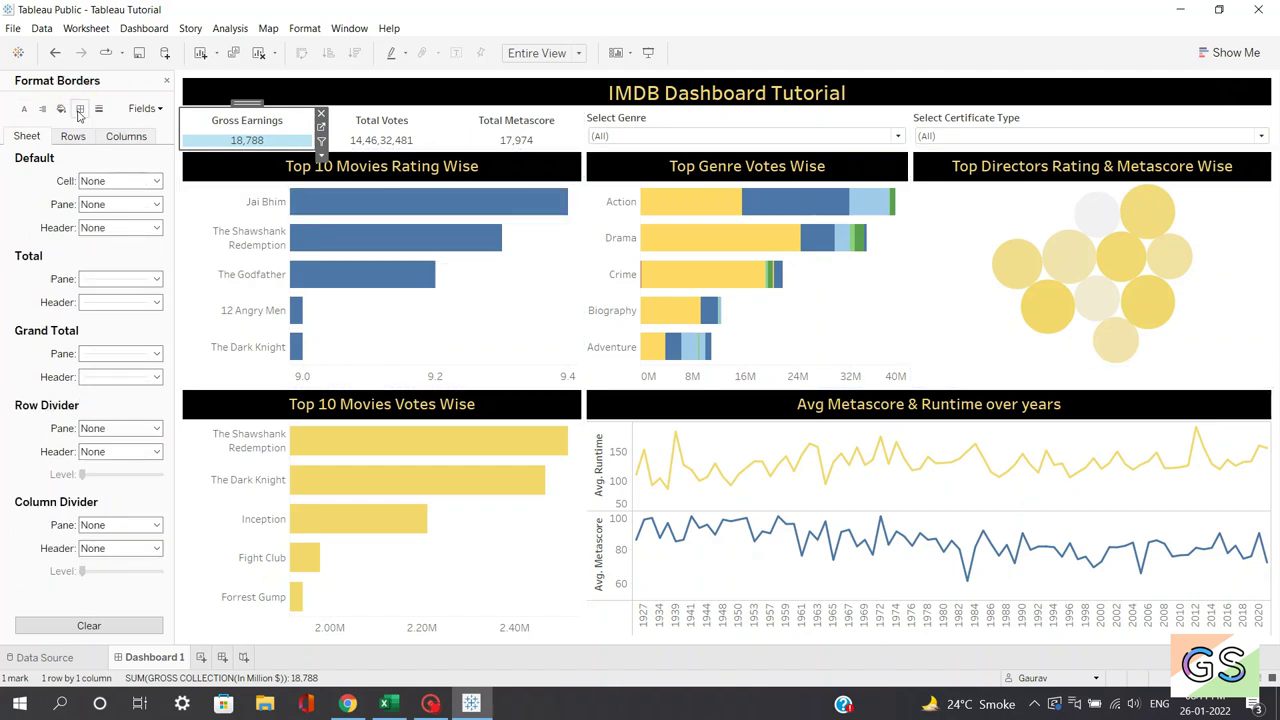
left_click(110, 181)
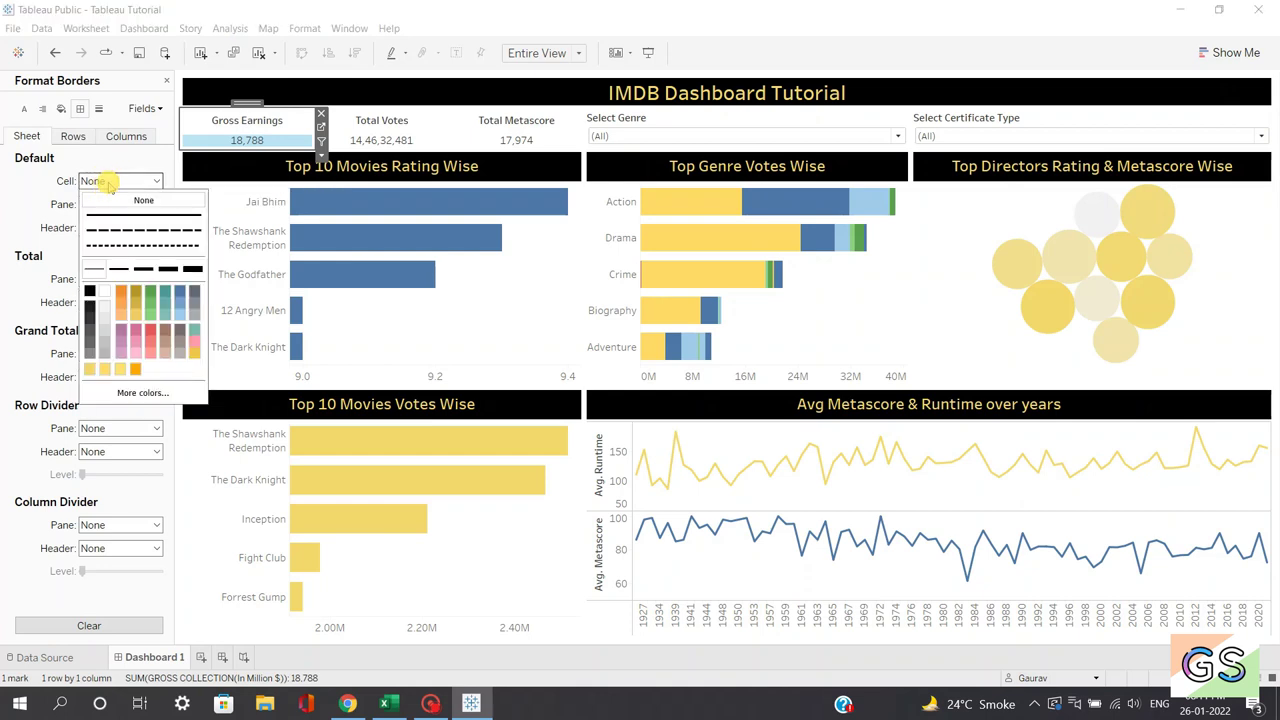
left_click(94, 271)
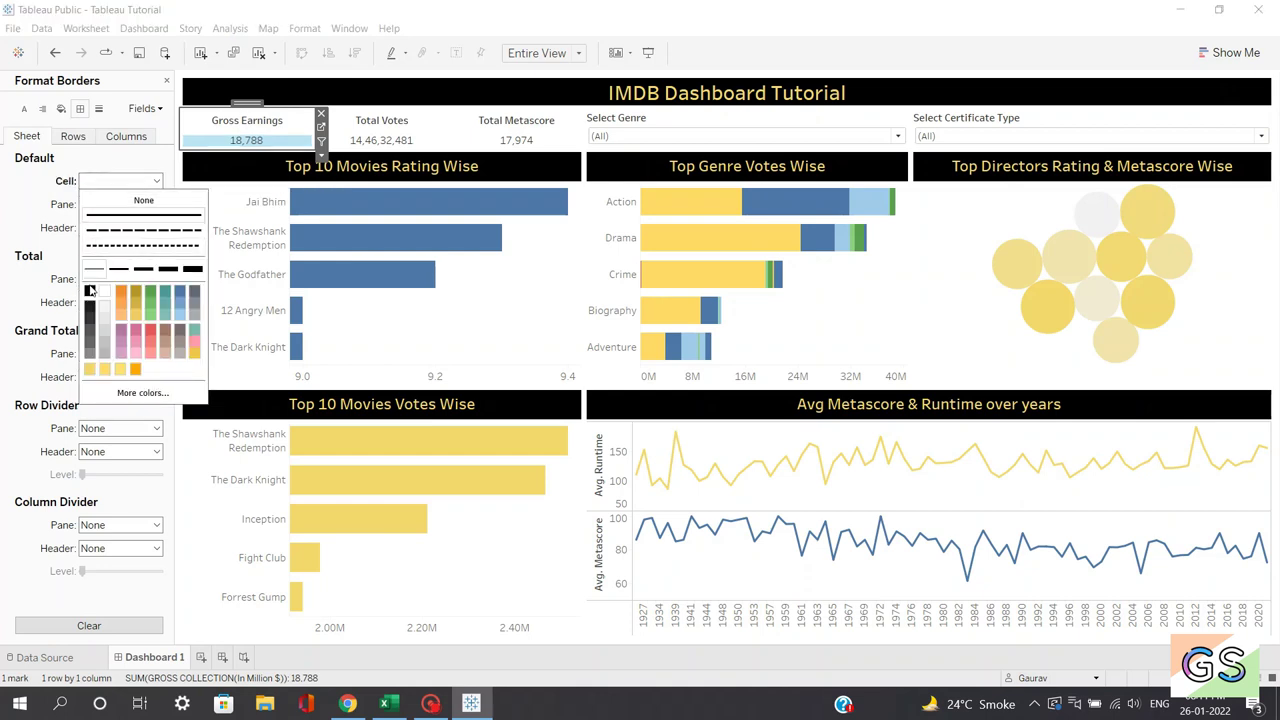
left_click(88, 291)
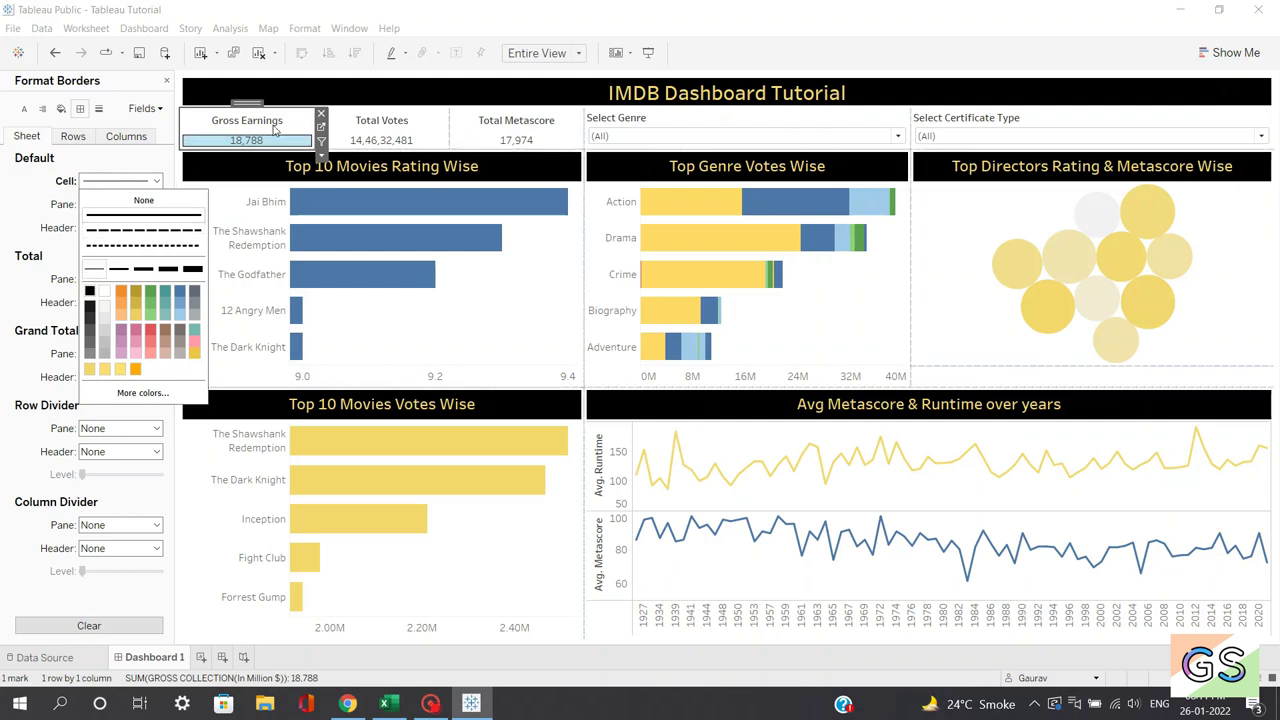
left_click(423, 312)
left_click(236, 137)
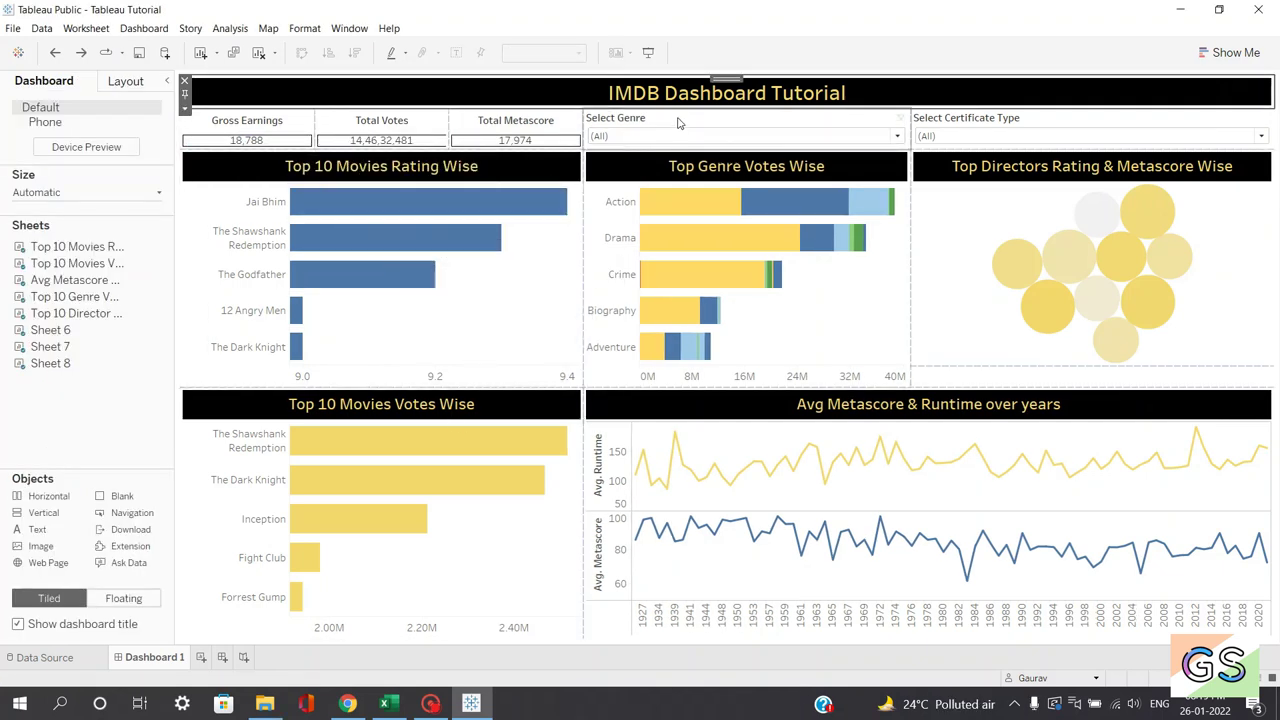
left_click(648, 52)
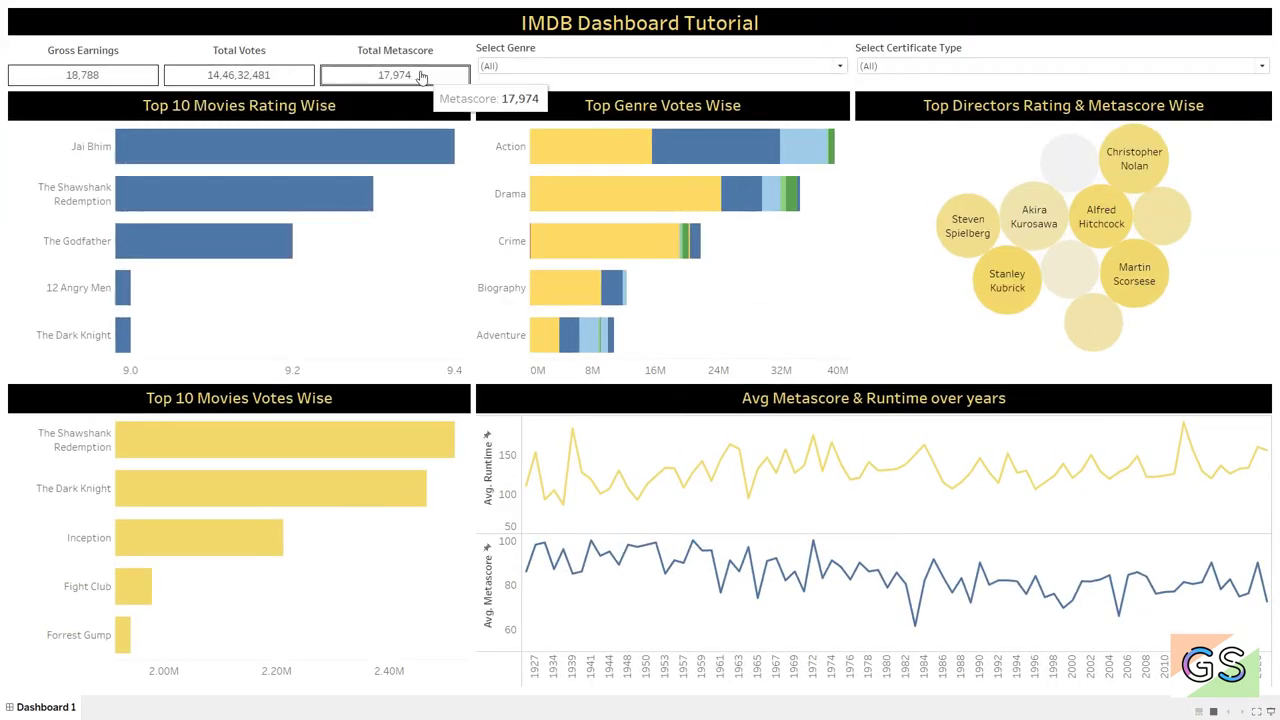
key("Escape")
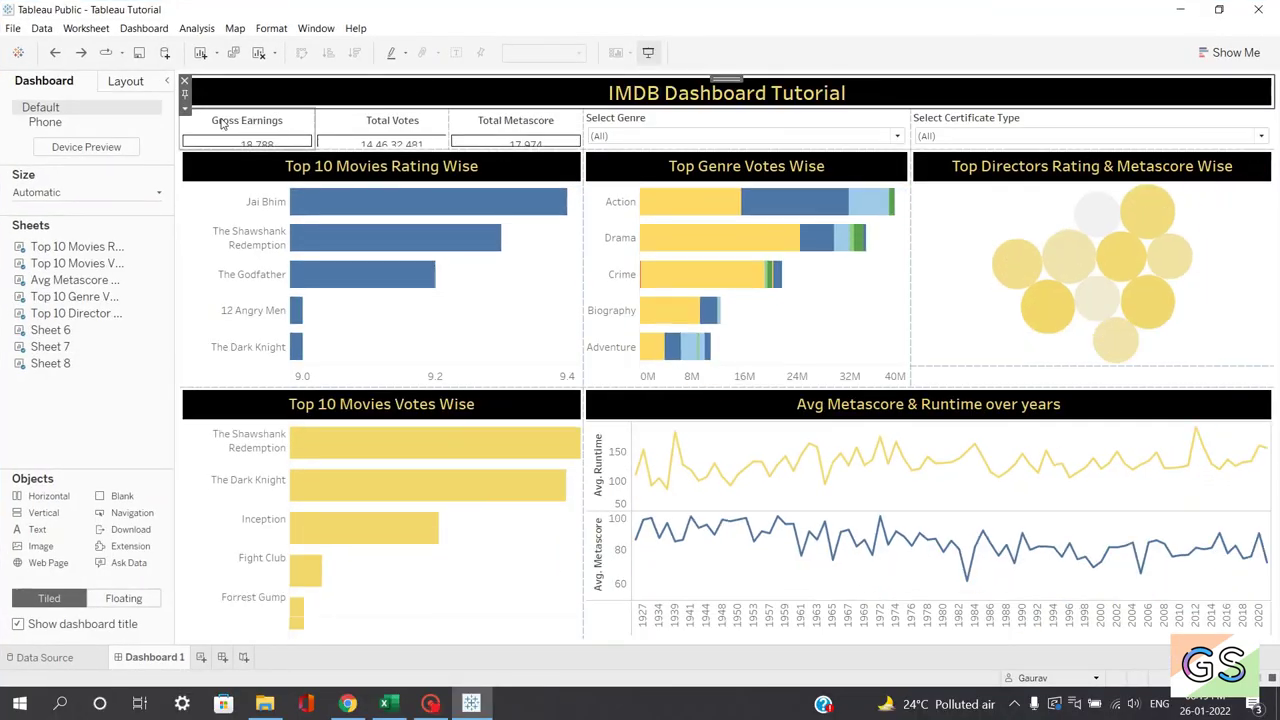
Shade the Gross Earnings, Total Votes and Total Metascore titles light grey.
right_click(222, 122)
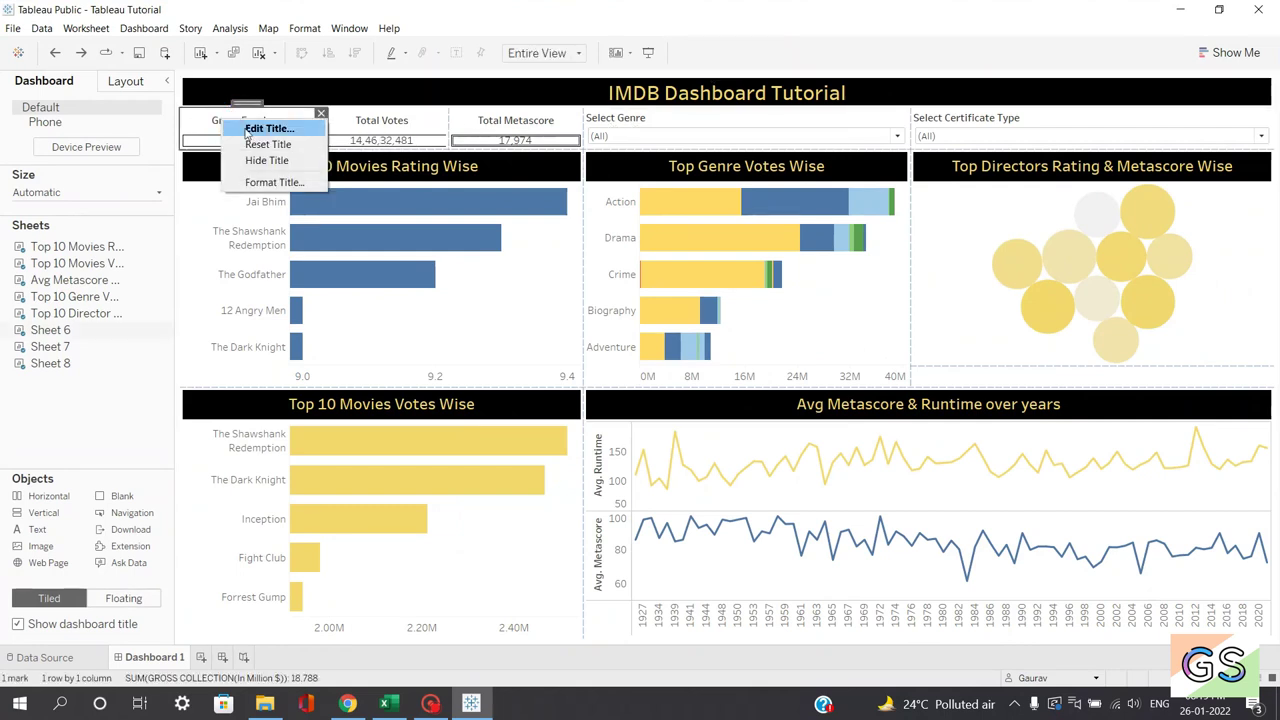
left_click(270, 182)
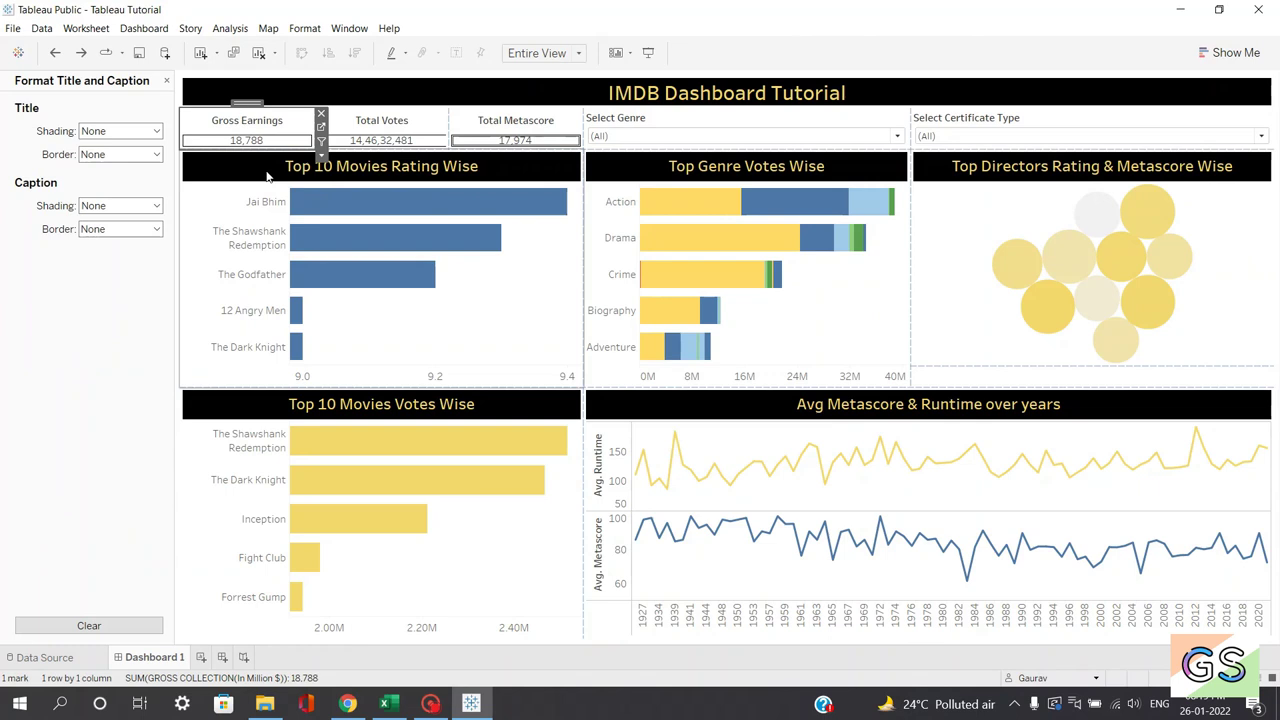
left_click(146, 131)
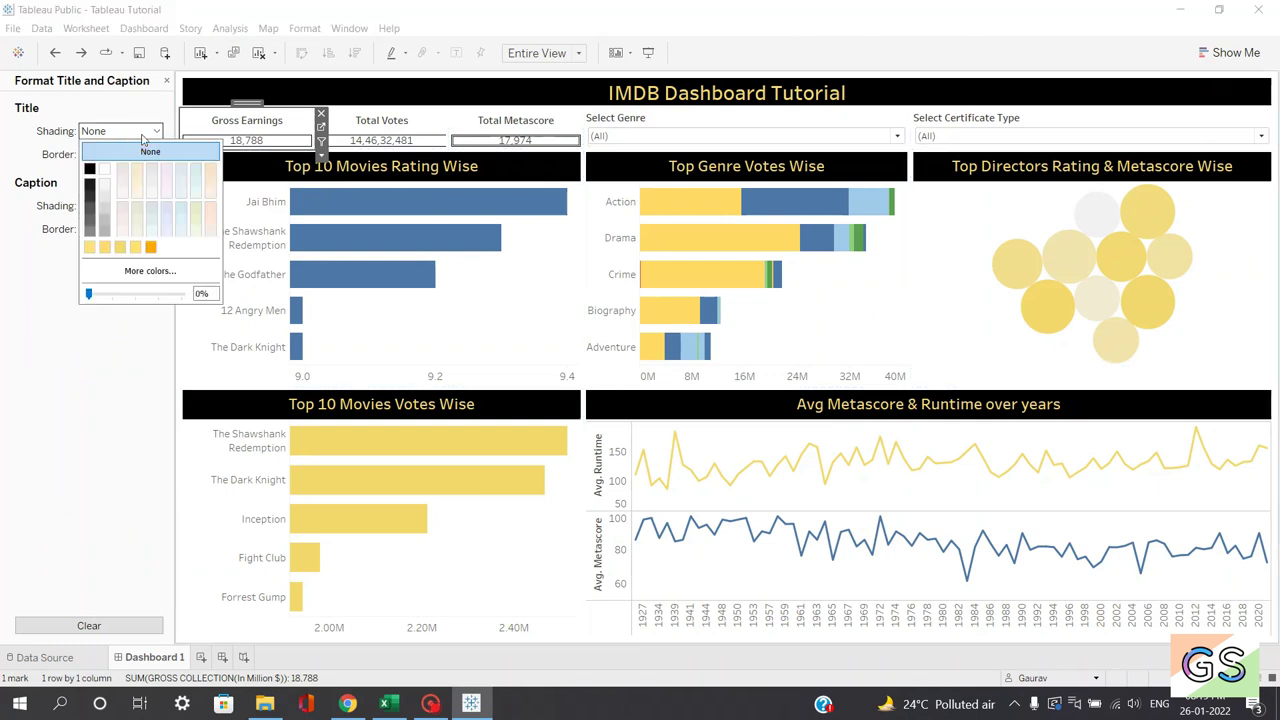
left_click(108, 197)
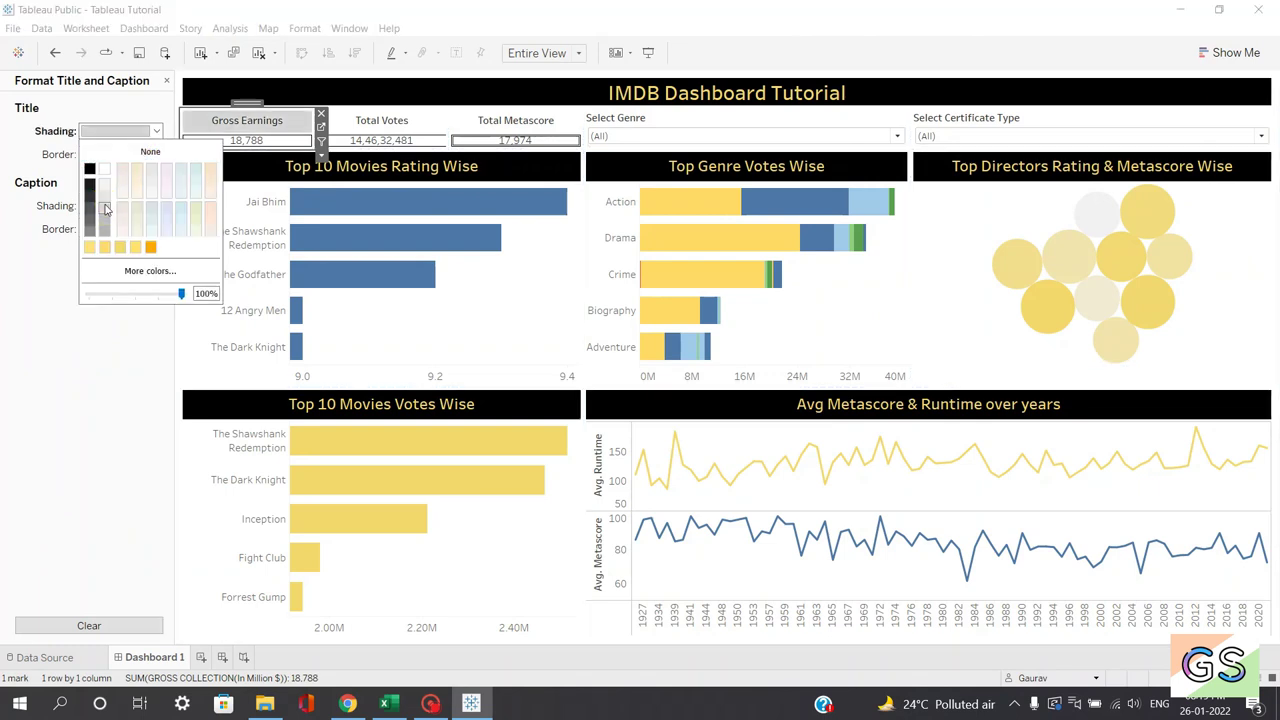
left_click(381, 122)
left_click(146, 131)
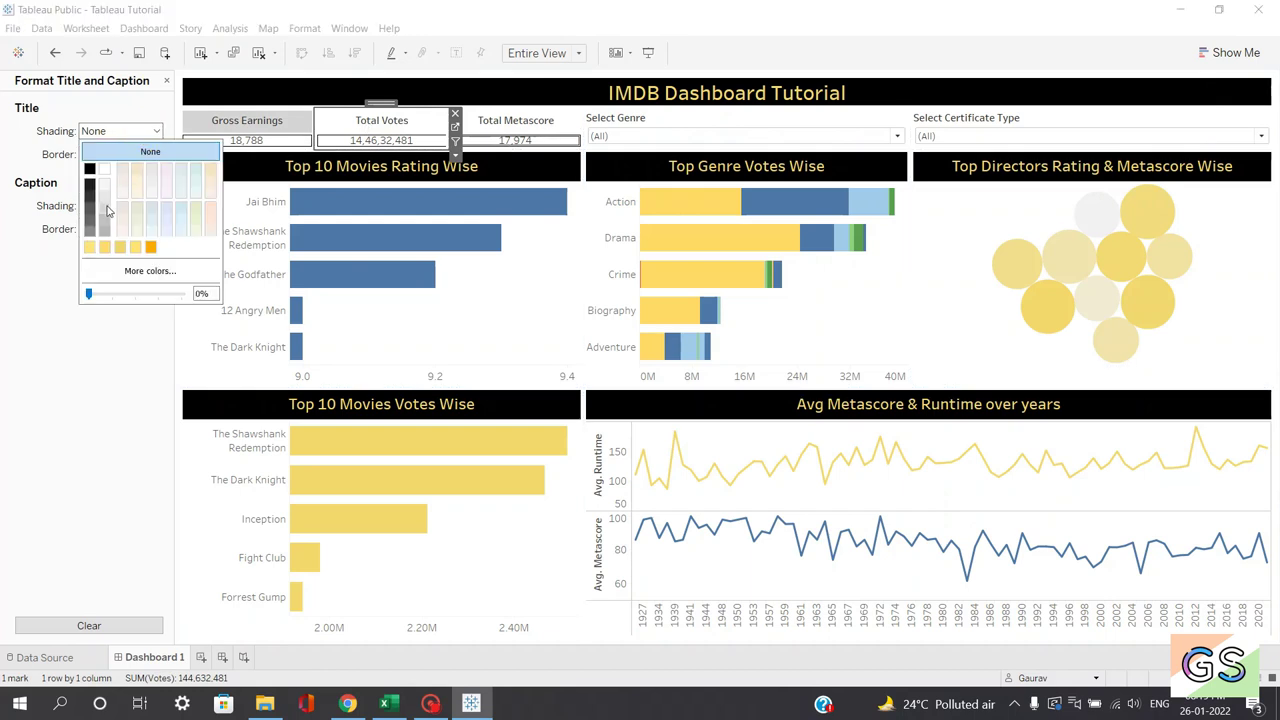
left_click(478, 121)
left_click(155, 133)
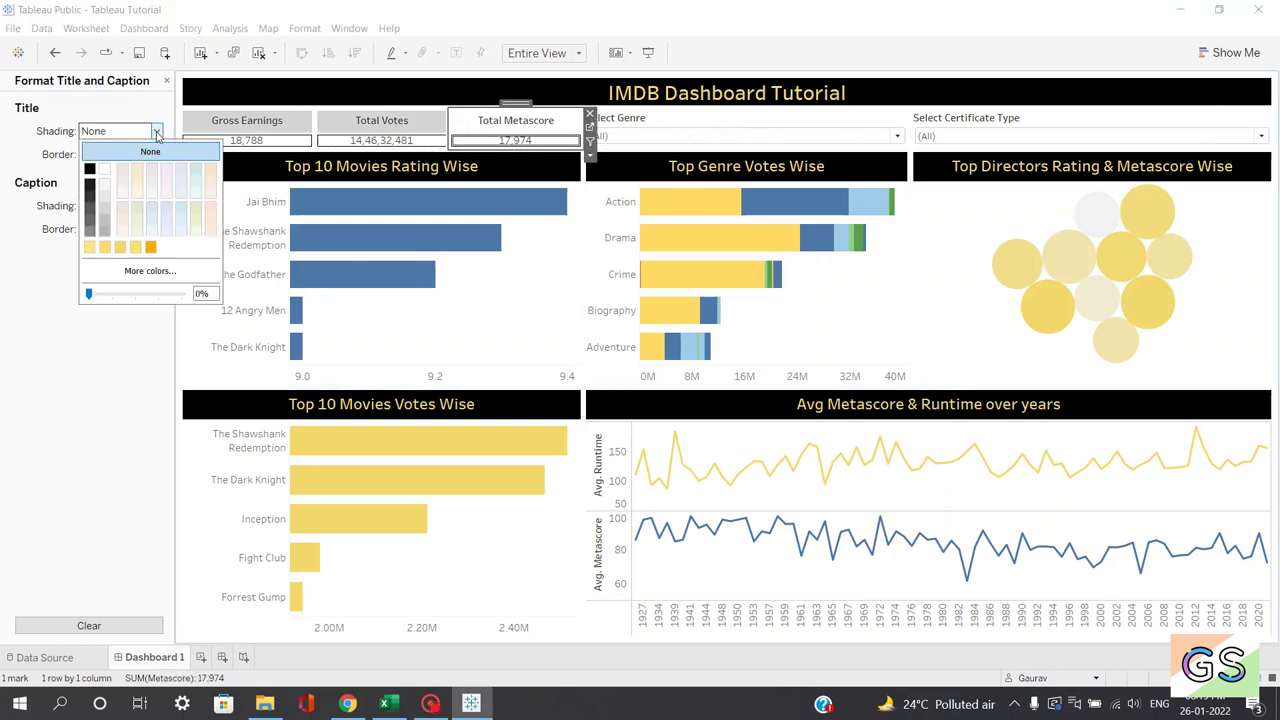
left_click(358, 115)
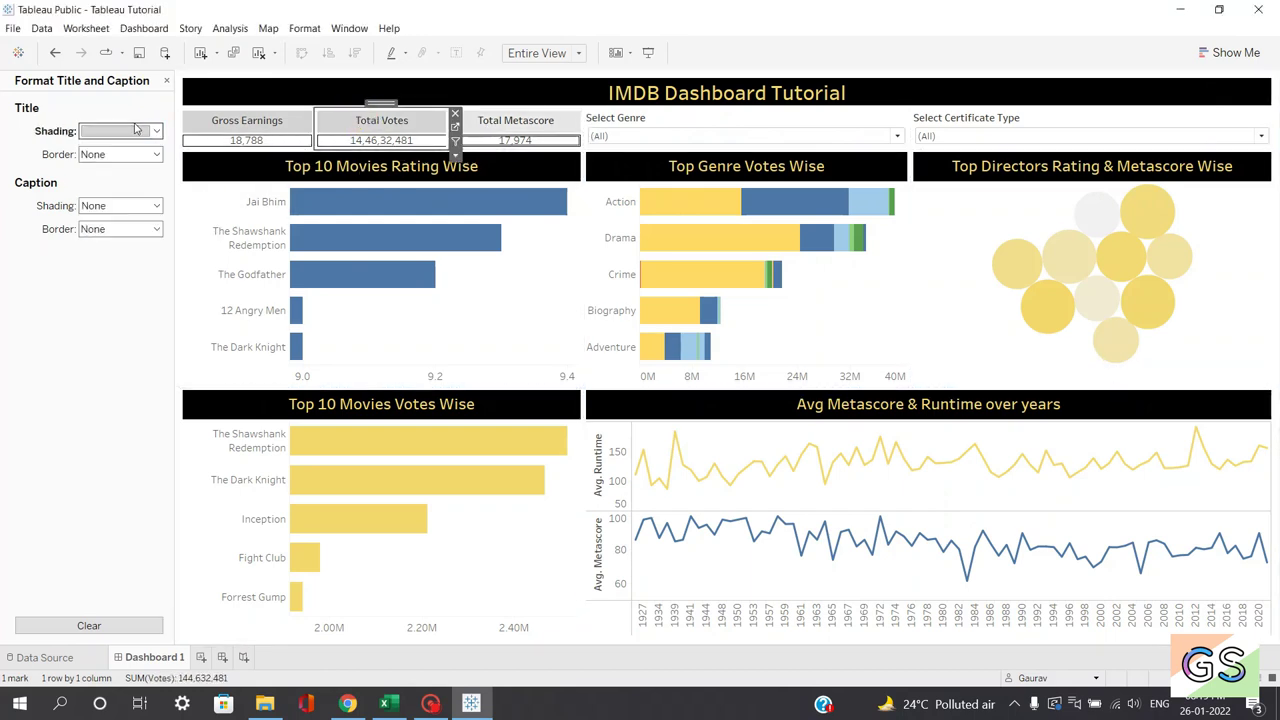
left_click(155, 131)
left_click(215, 132)
left_click(155, 131)
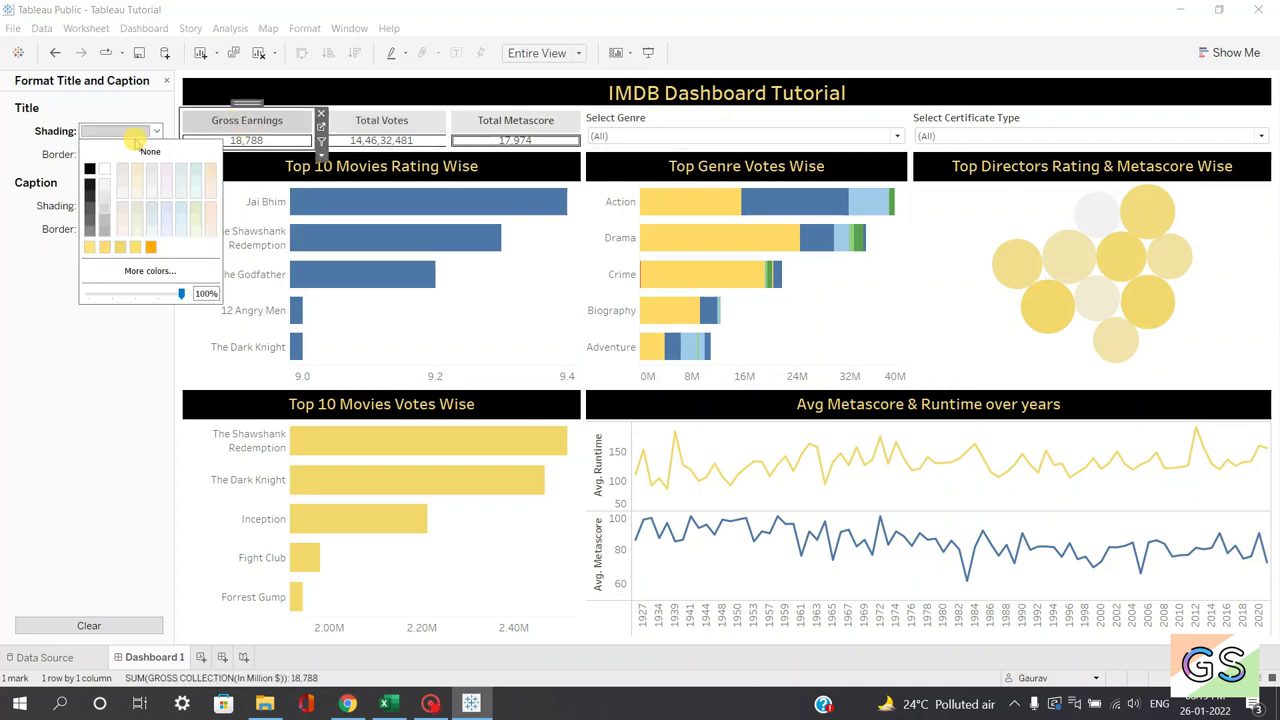
Set the body shading of the Select Genre and Select Certificate Type filters to light grey, and preview the dashboard in presentation mode.
right_click(685, 124)
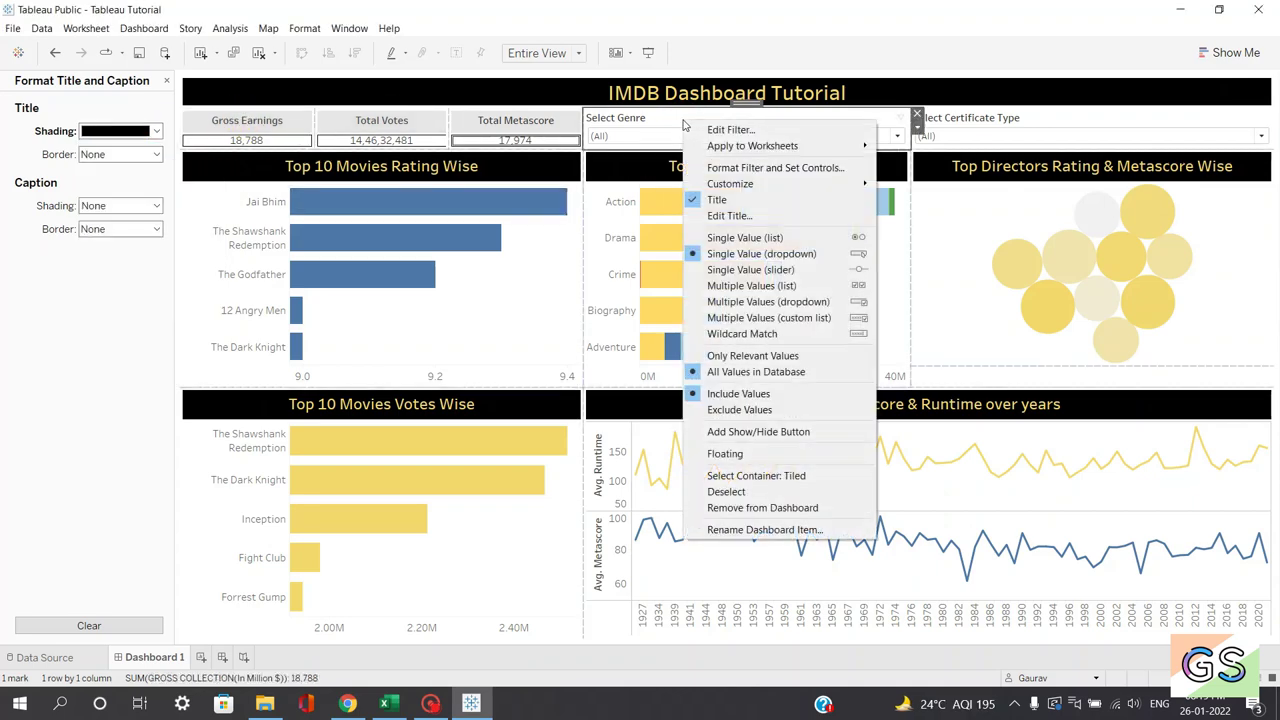
left_click(737, 168)
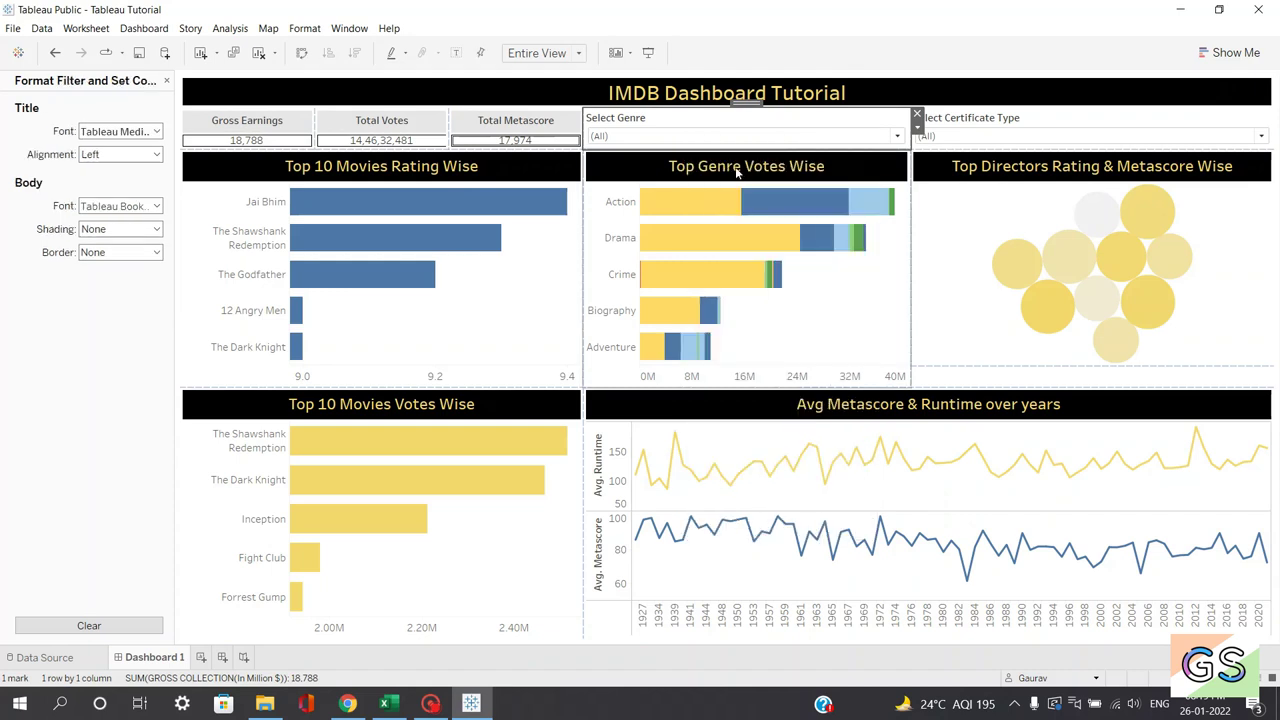
left_click(113, 207)
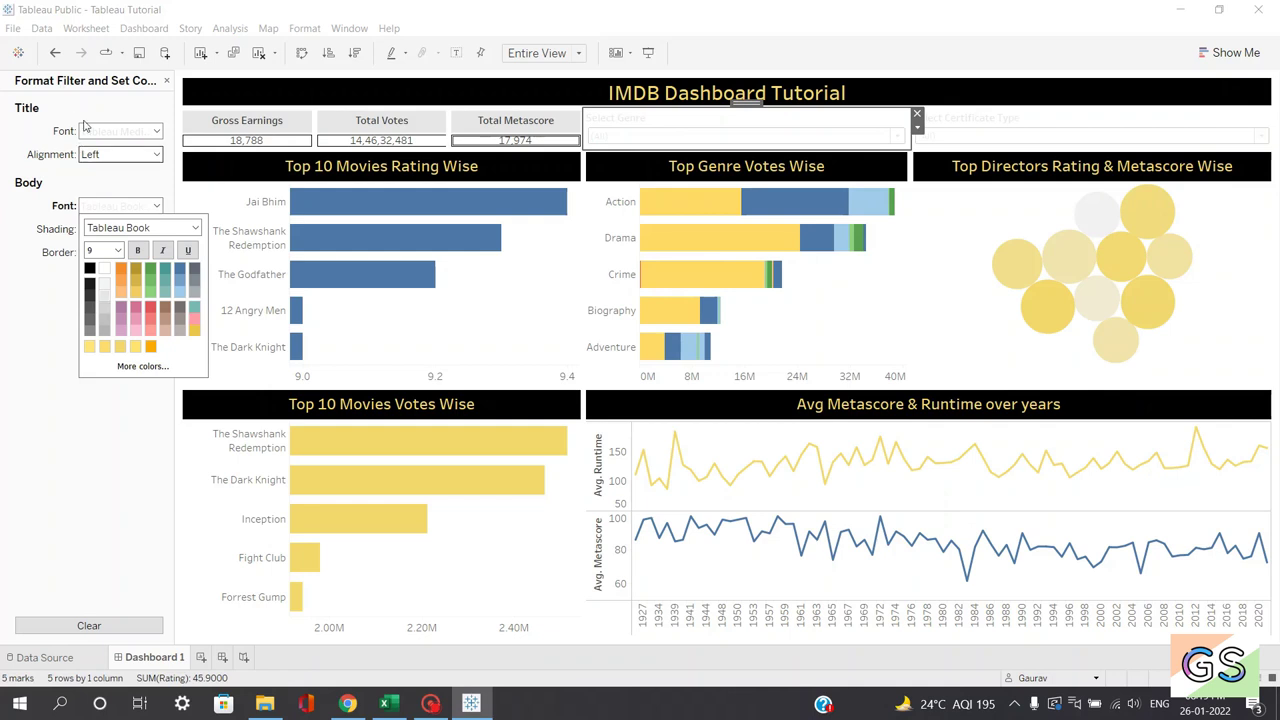
left_click(48, 50)
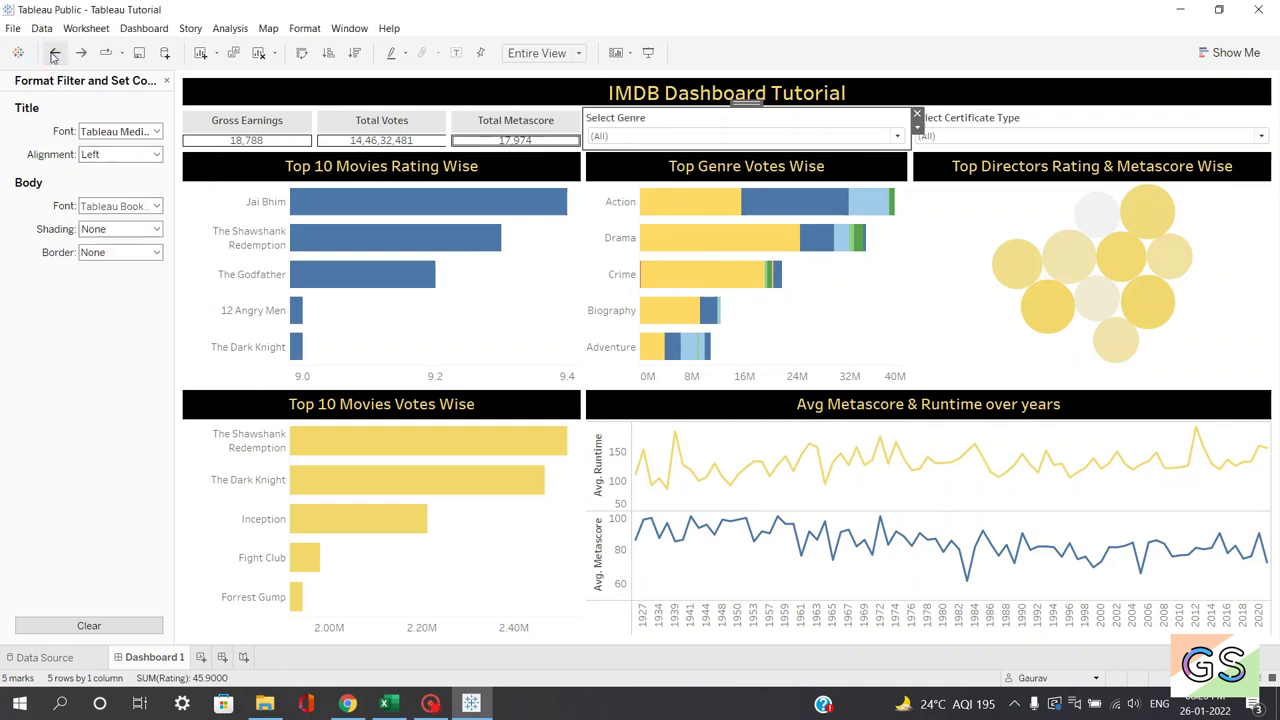
left_click(119, 229)
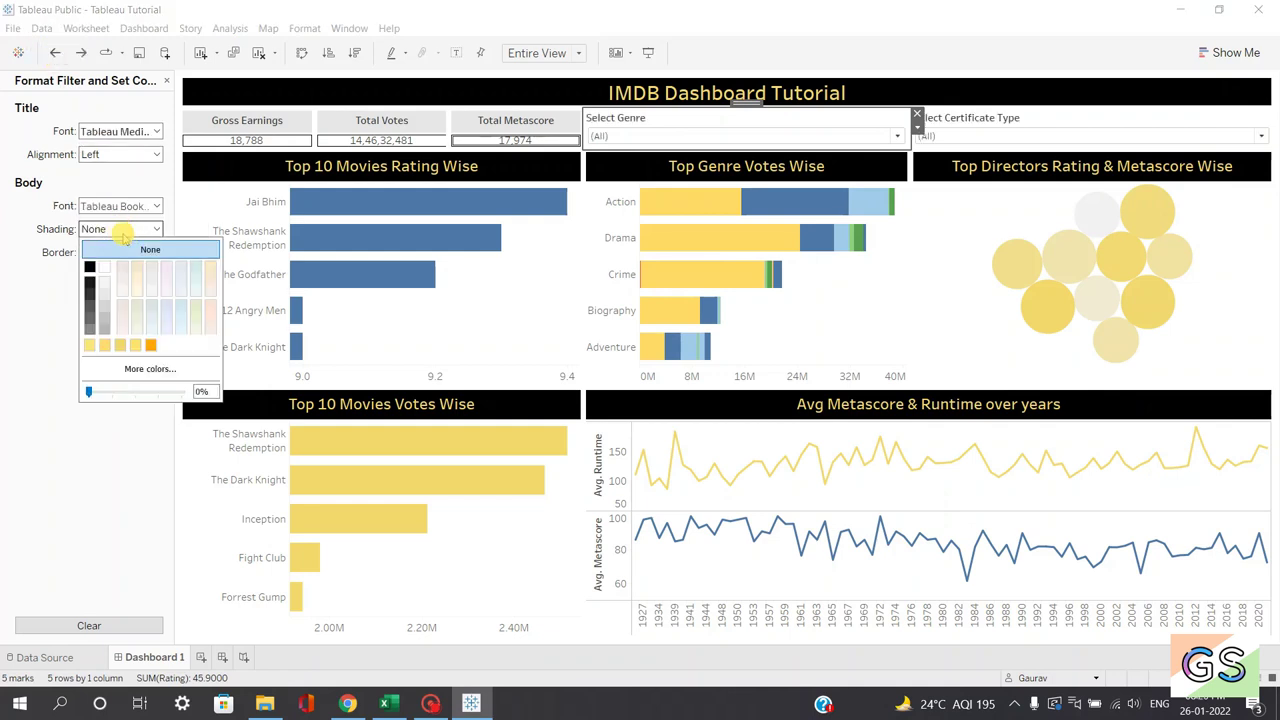
left_click(105, 295)
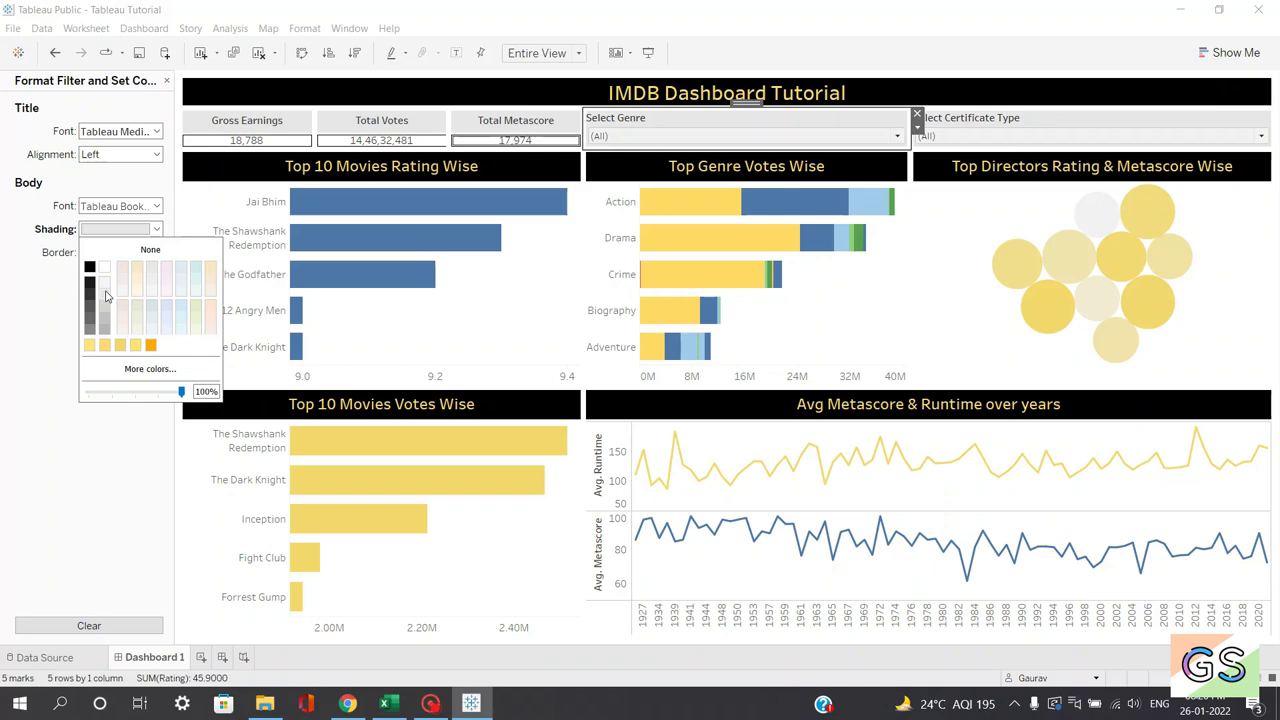
left_click(648, 53)
key("Escape")
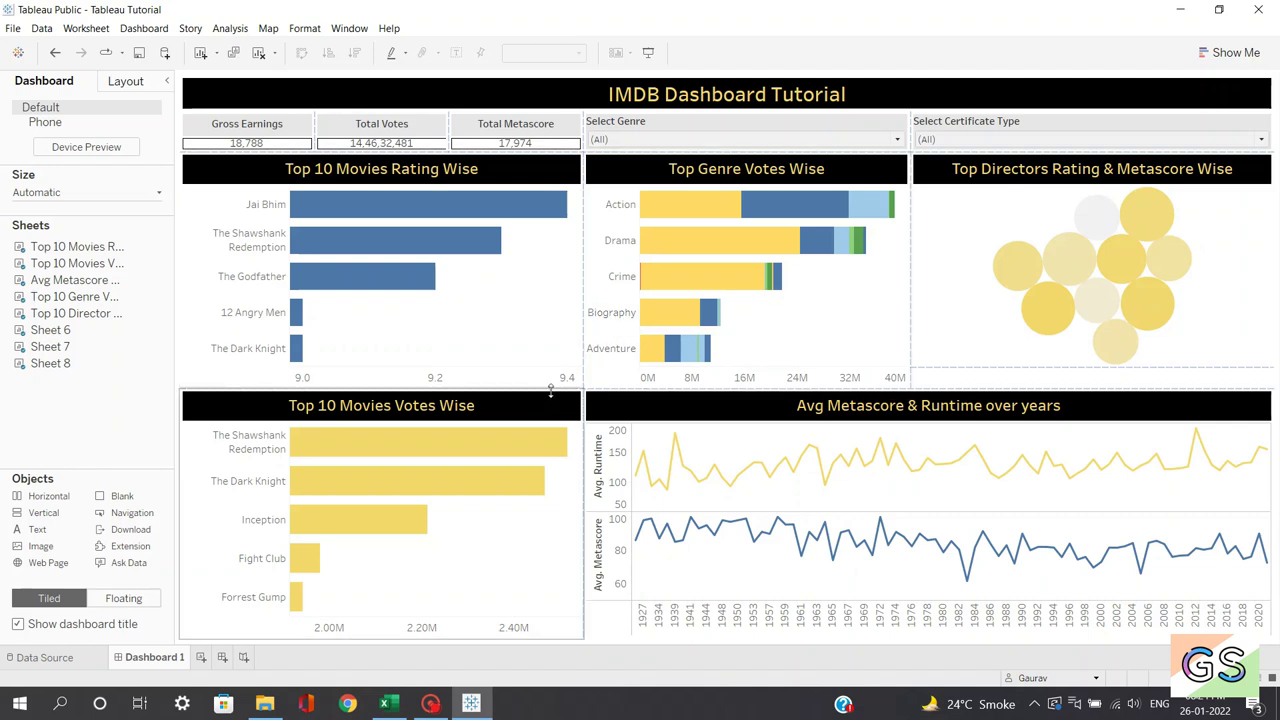
Insert an image object using the file 2560px-IMDB_Logo_2016.svg.png from the Desktop folder.
double_click(33, 547)
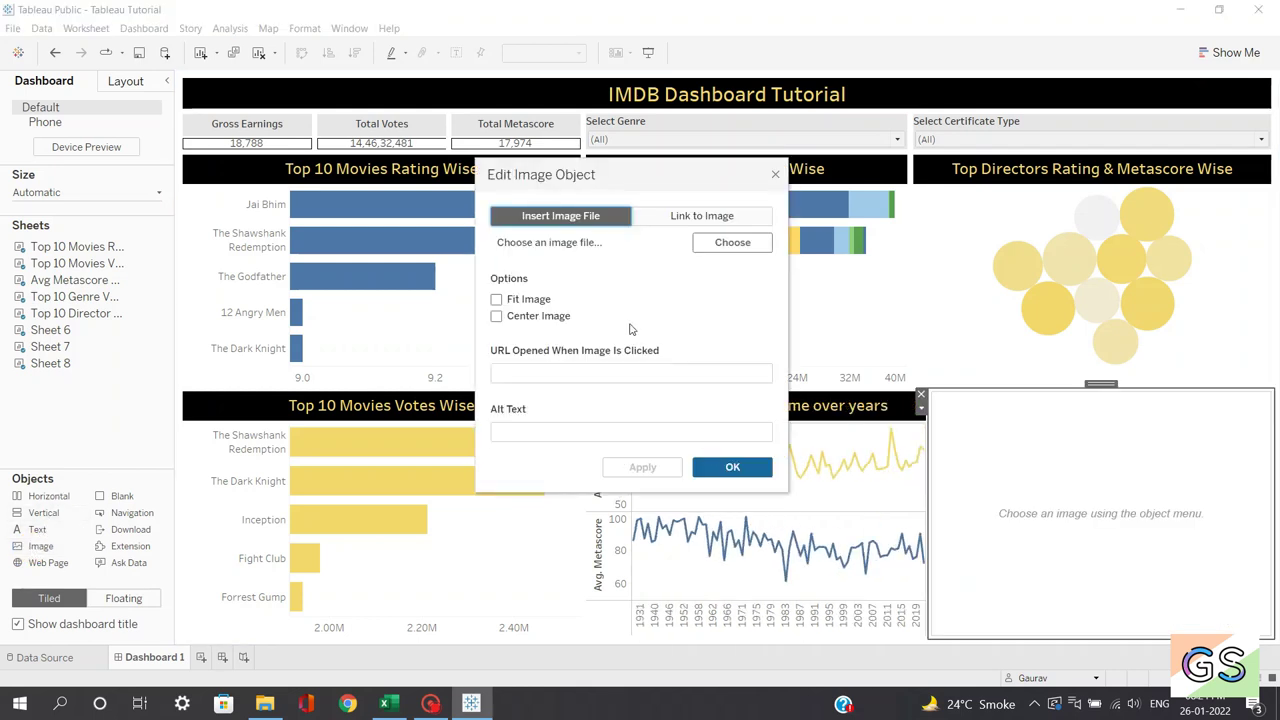
left_click(716, 243)
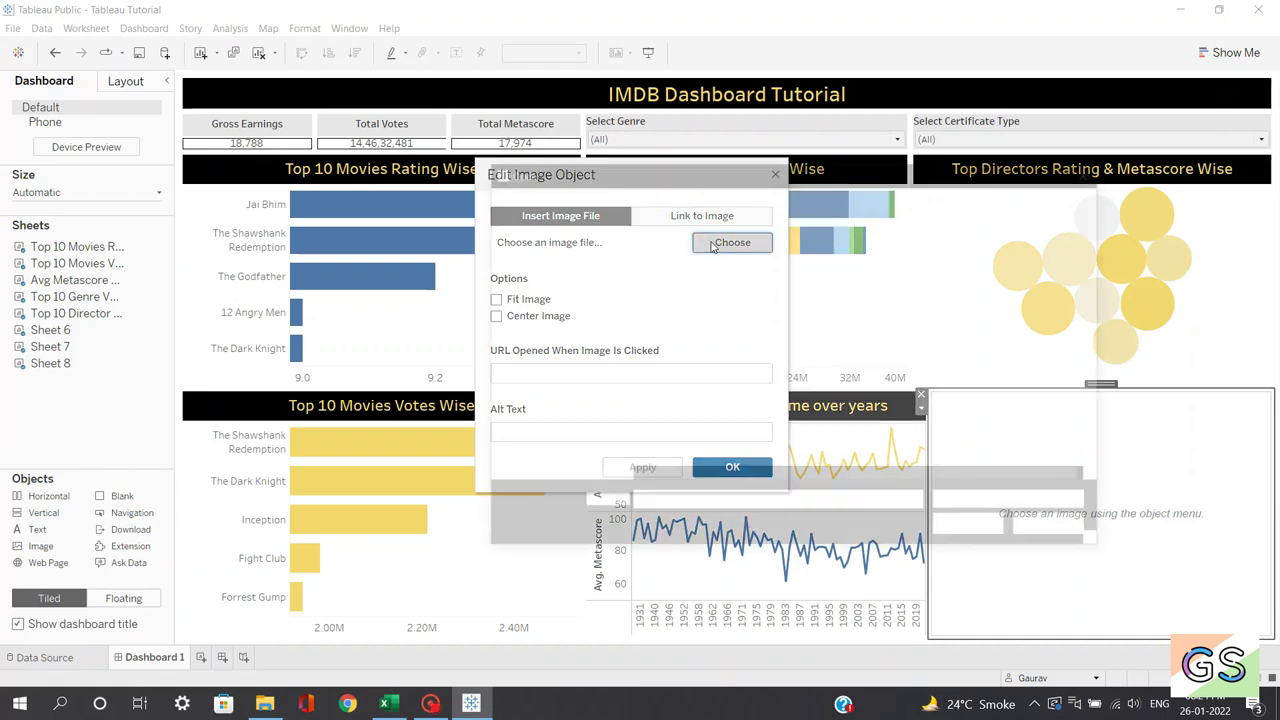
left_click(540, 319)
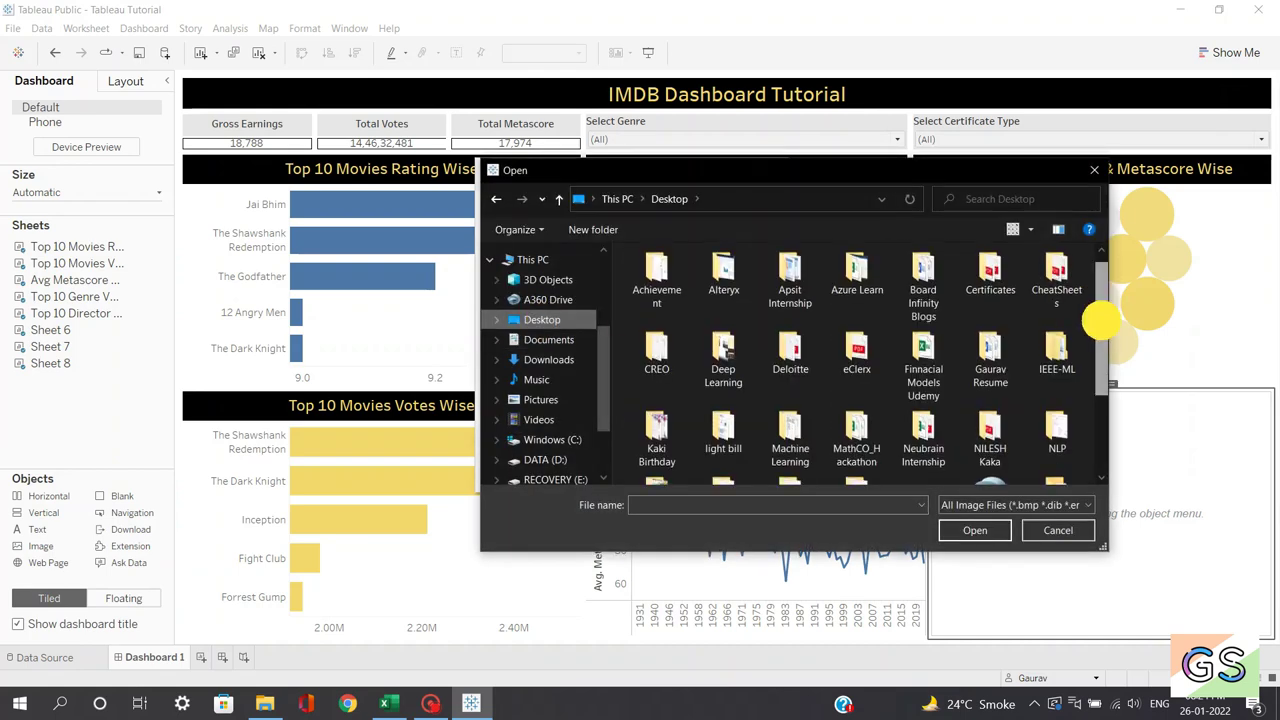
scroll(1072, 320, "down", 2)
left_click(916, 395)
double_click(916, 395)
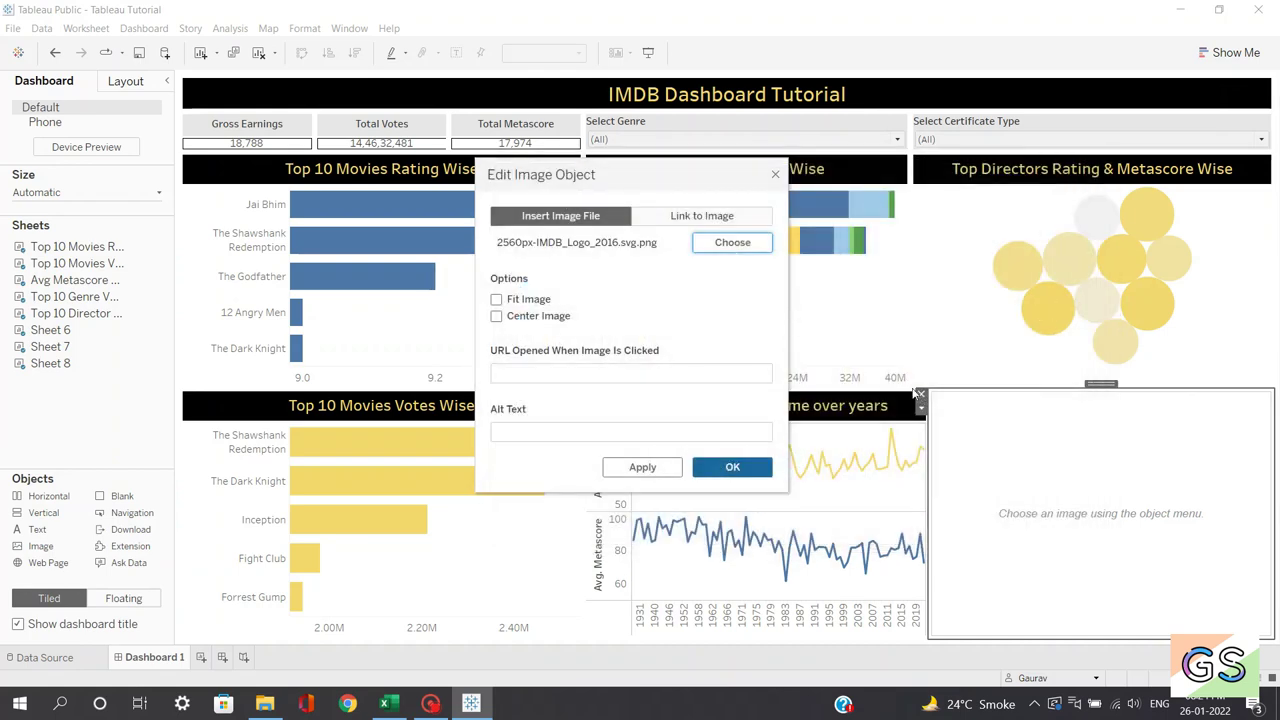
left_click(703, 464)
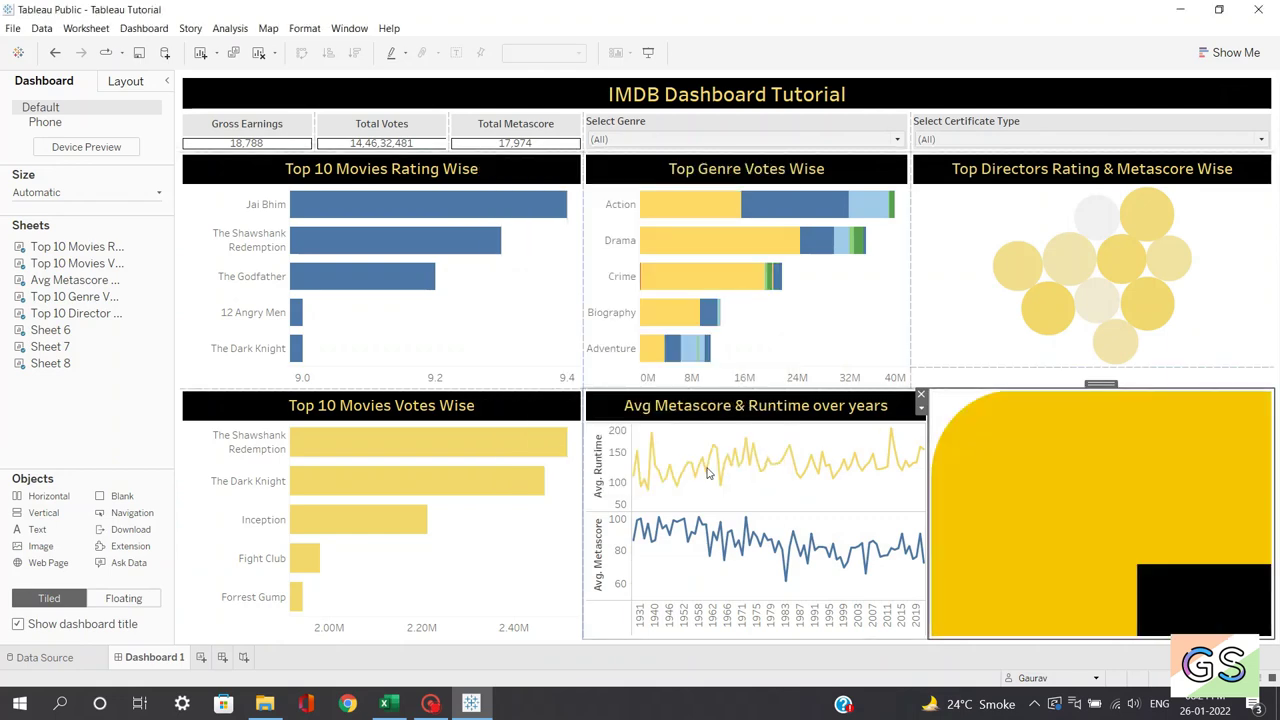
Make the IMDb logo image floating and move it to the dashboard's upper-left area, just below the title.
left_click_drag(1101, 383, 997, 418)
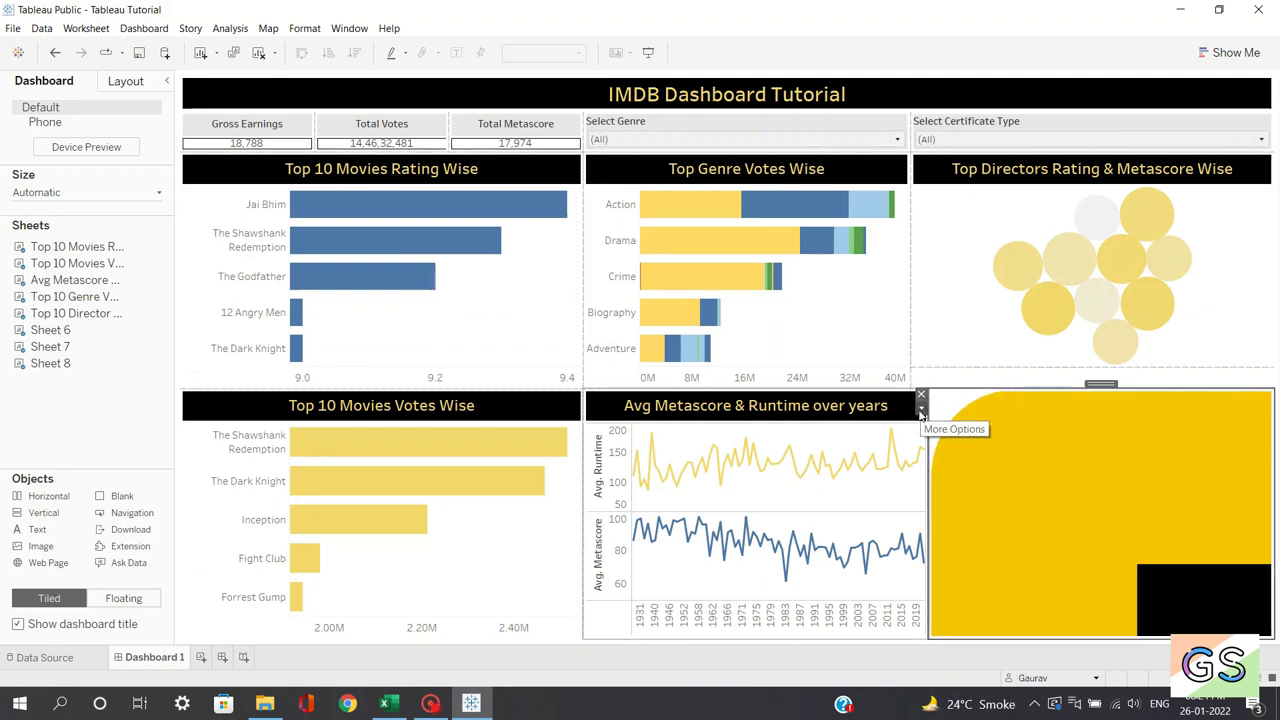
left_click(921, 410)
left_click(977, 502)
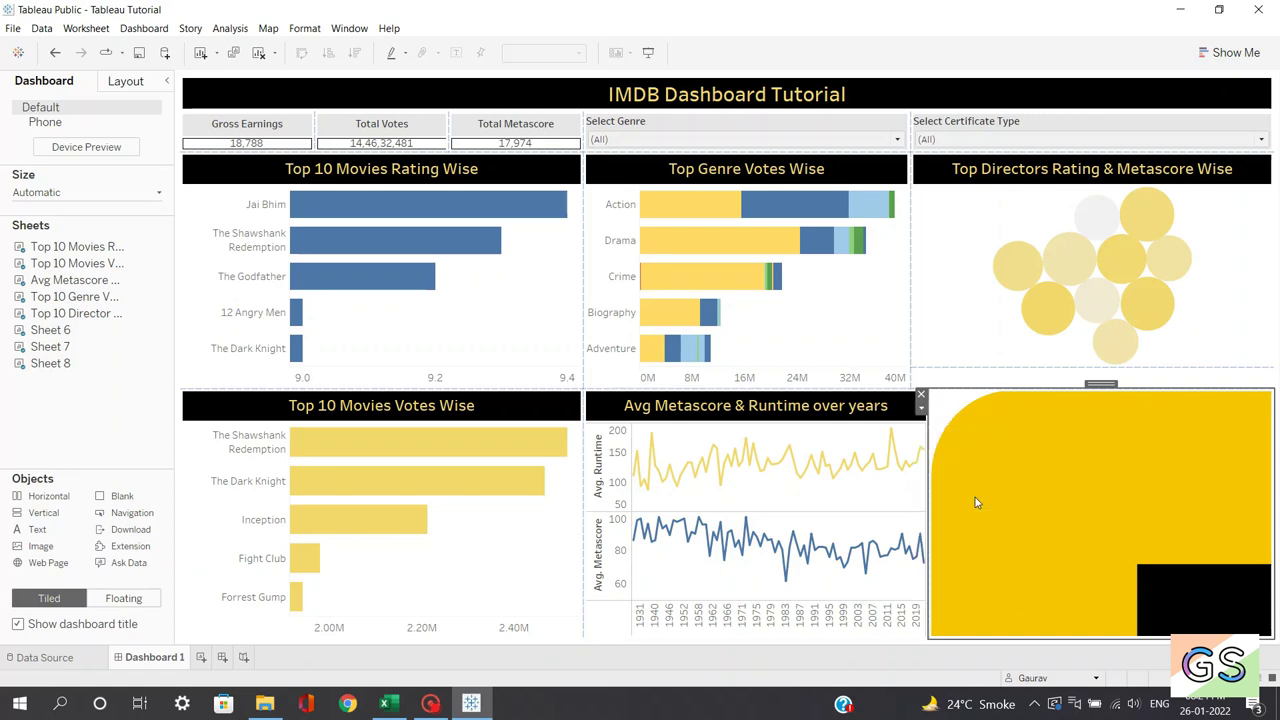
left_click_drag(1188, 370, 476, 102)
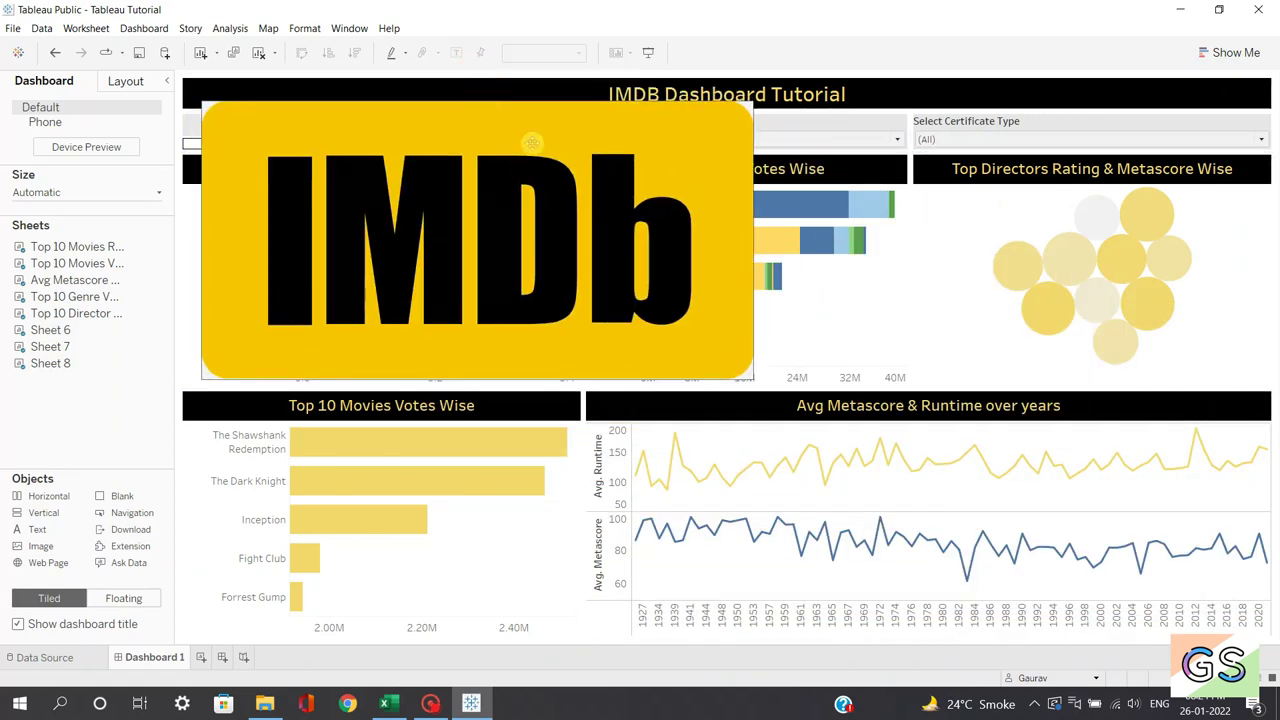
Shrink the floating IMDb logo to a small badge at the left end of the title bar, checking its size in presentation mode.
left_click_drag(516, 238, 226, 69)
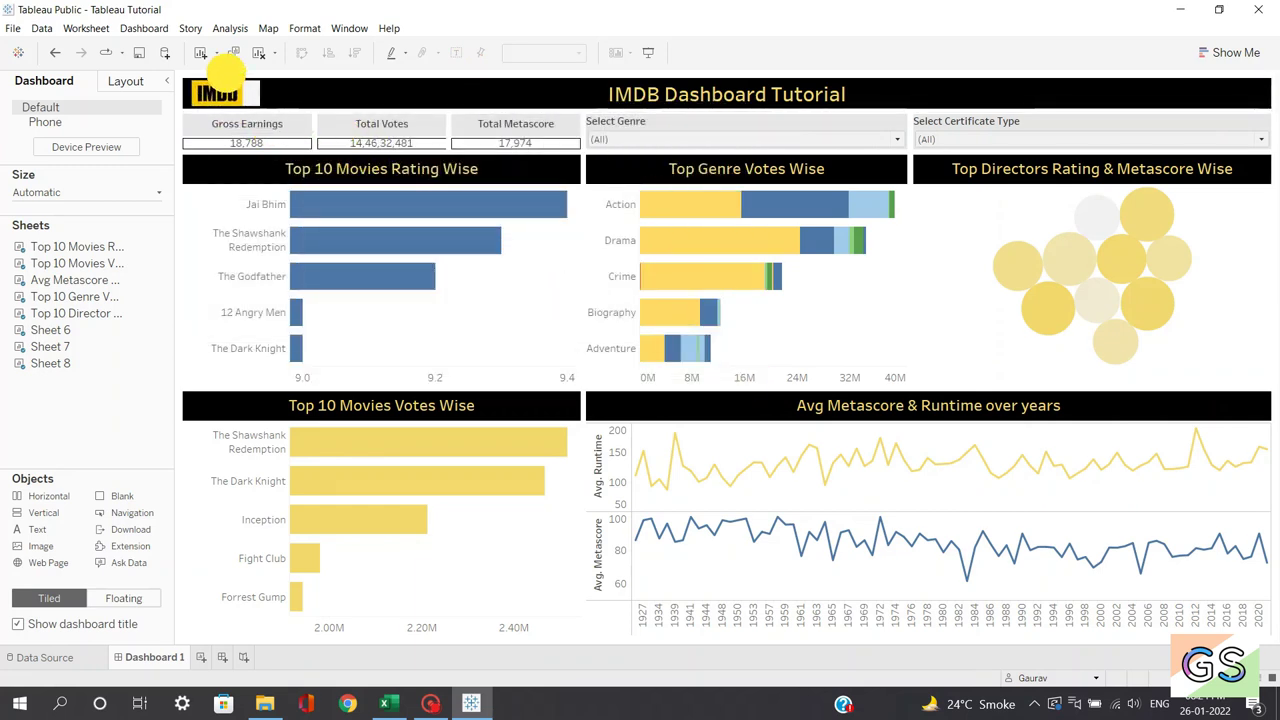
left_click(648, 52)
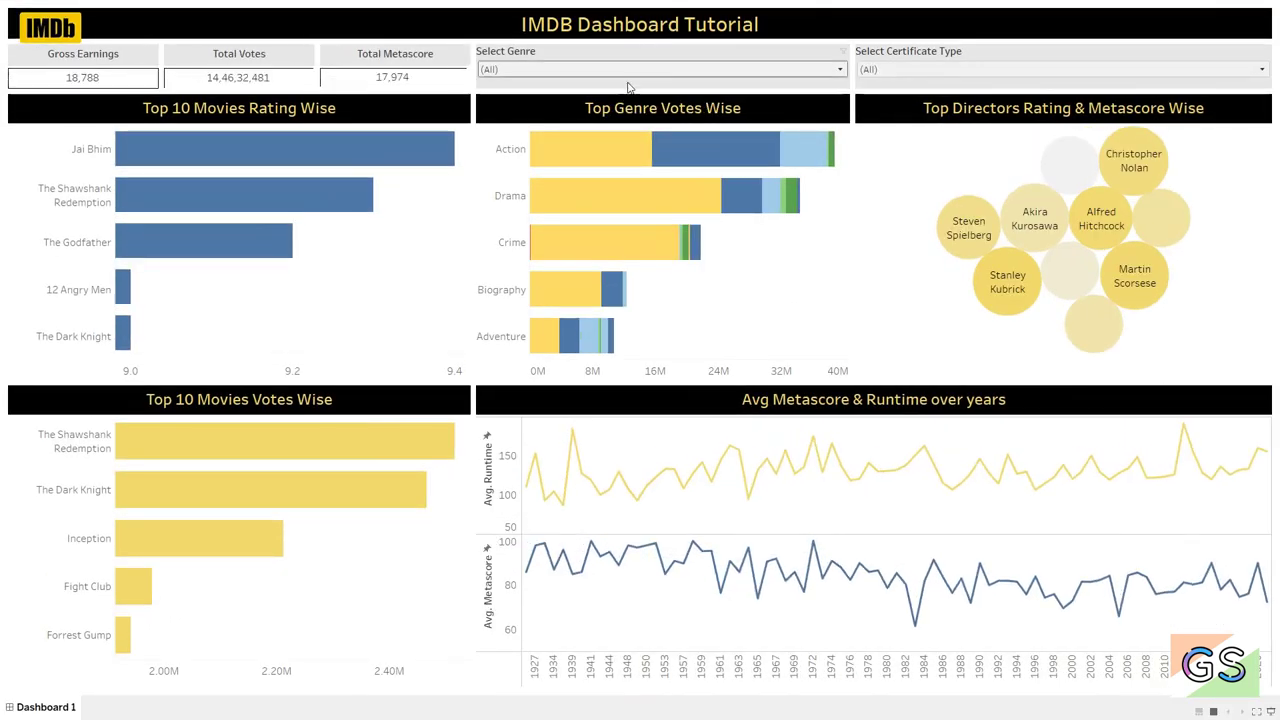
key("Escape")
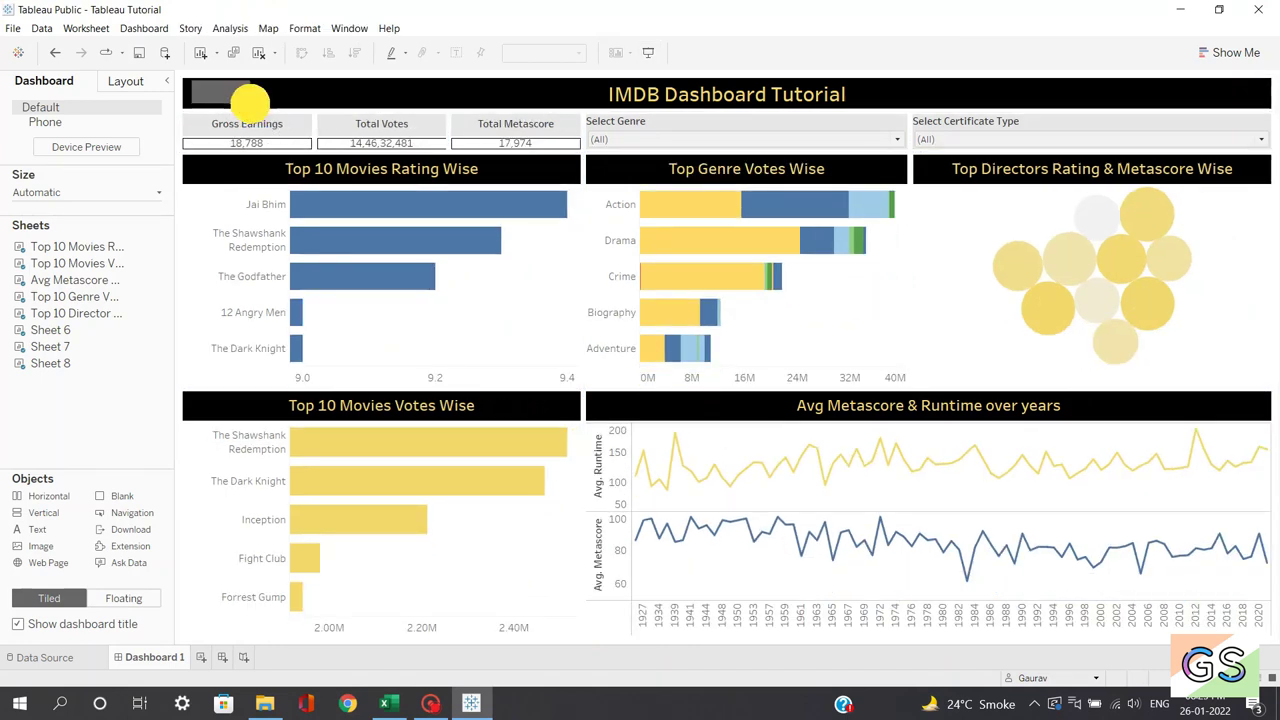
left_click(250, 100)
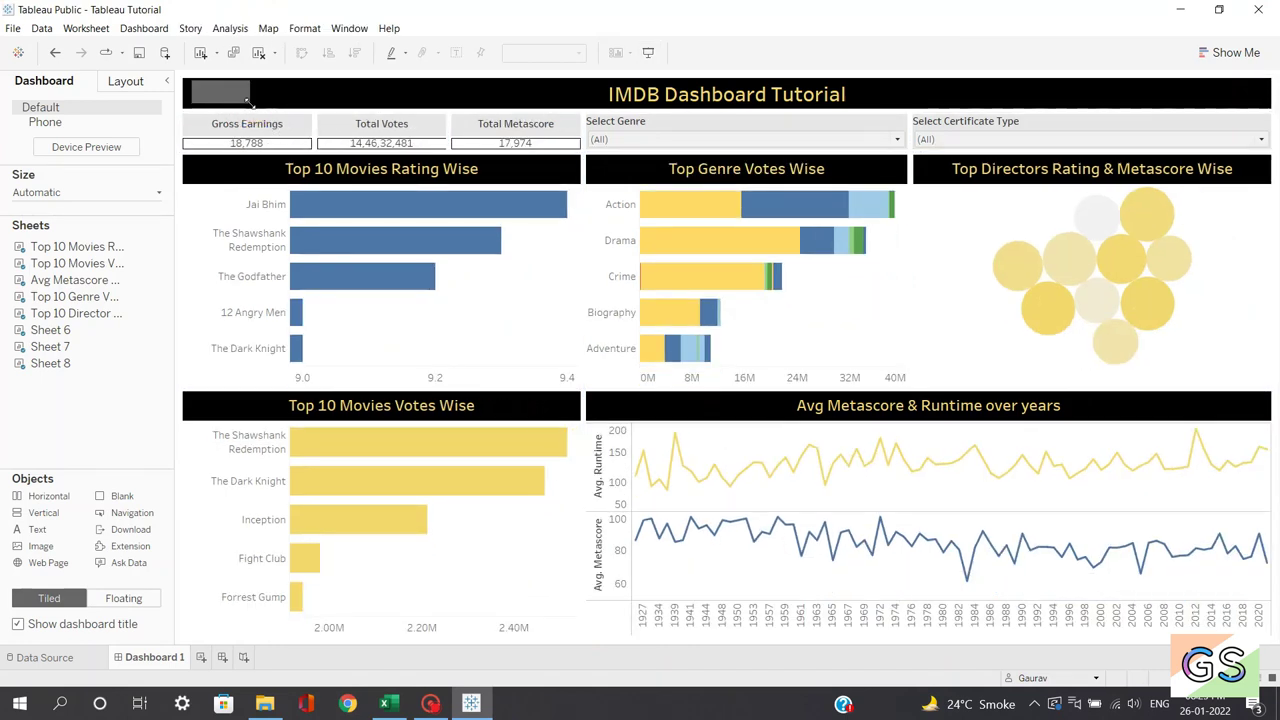
left_click(648, 58)
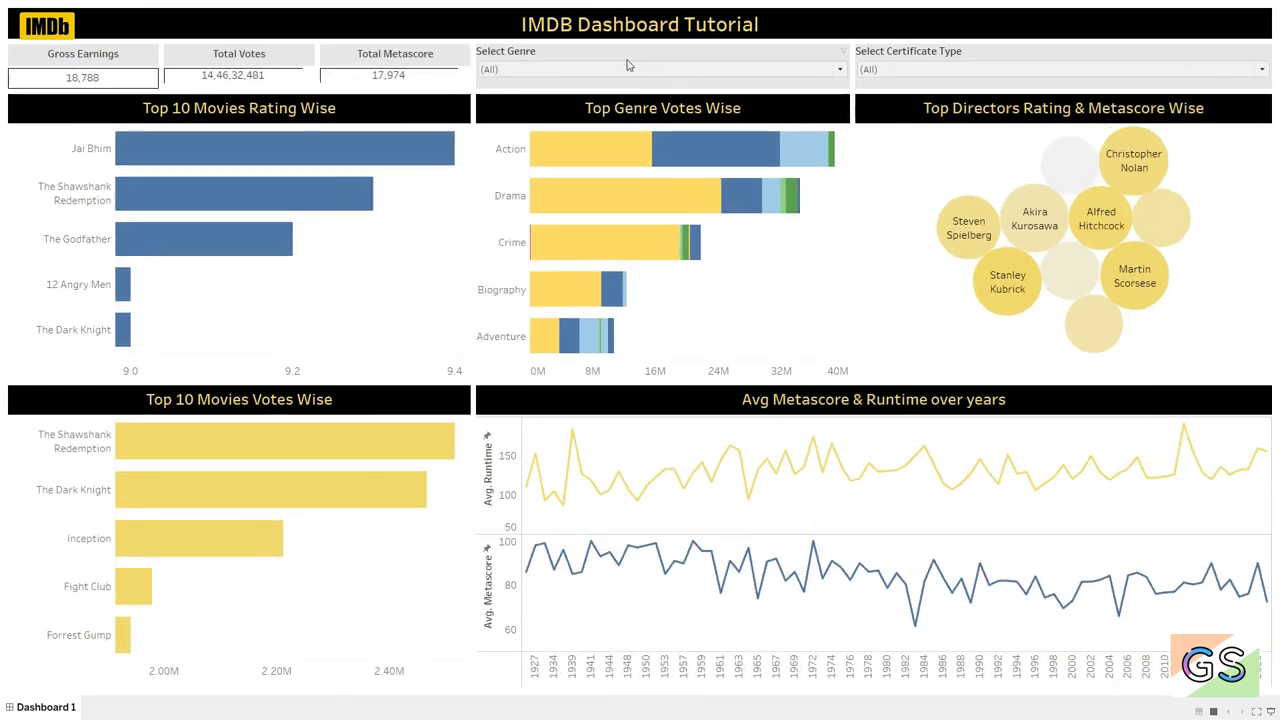
key("Escape")
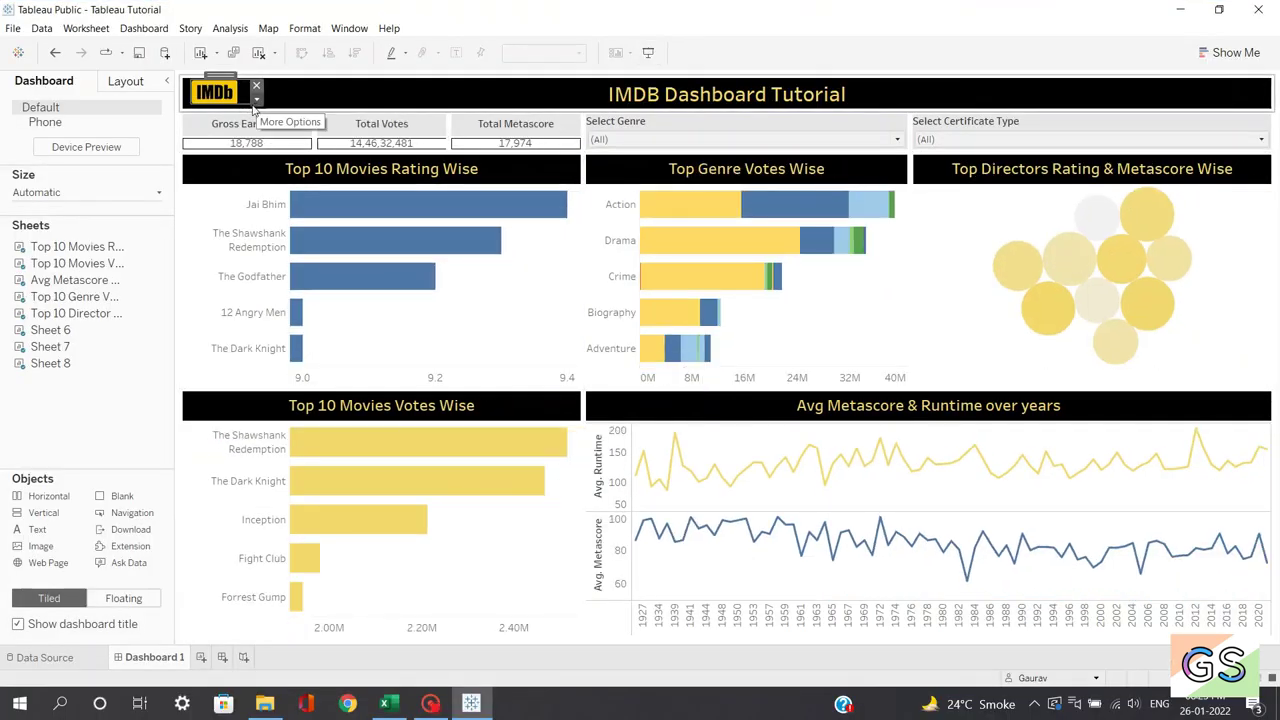
Reduce the IMDb logo further so it fits inside the black title bar with a margin, previewing the dashboard after each adjustment.
left_click(256, 87)
key("ctrl+z")
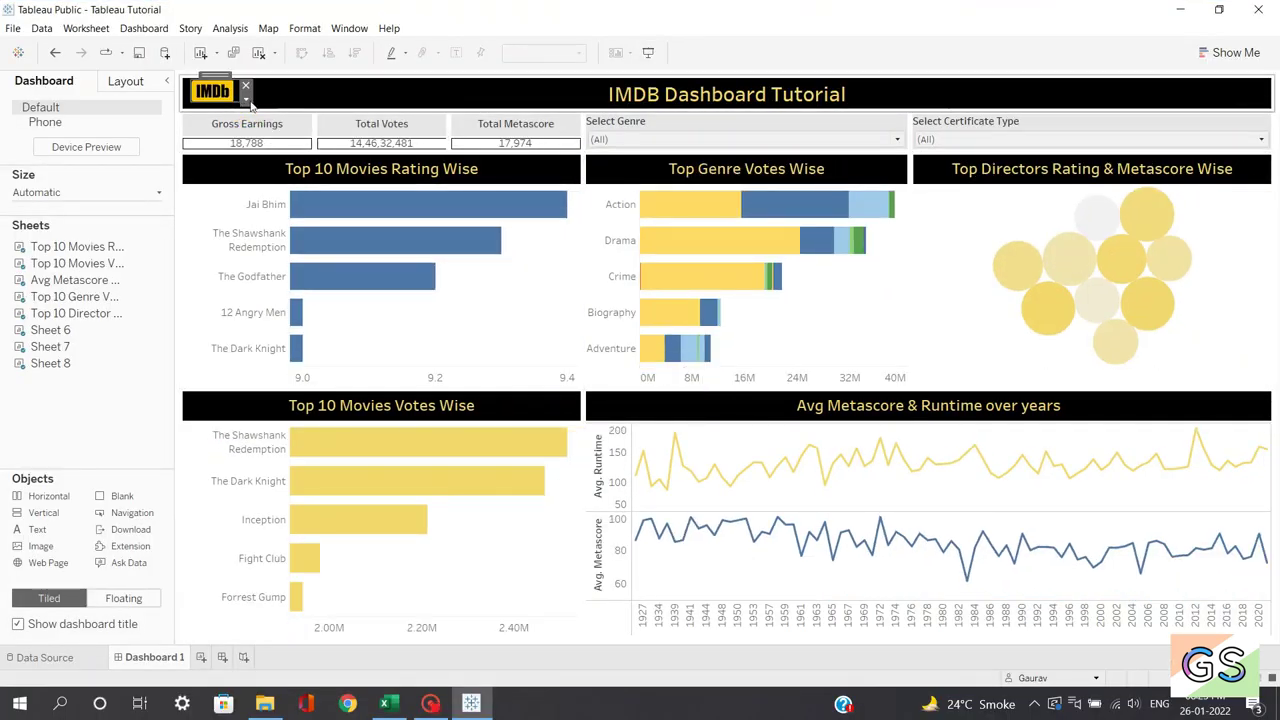
left_click(648, 52)
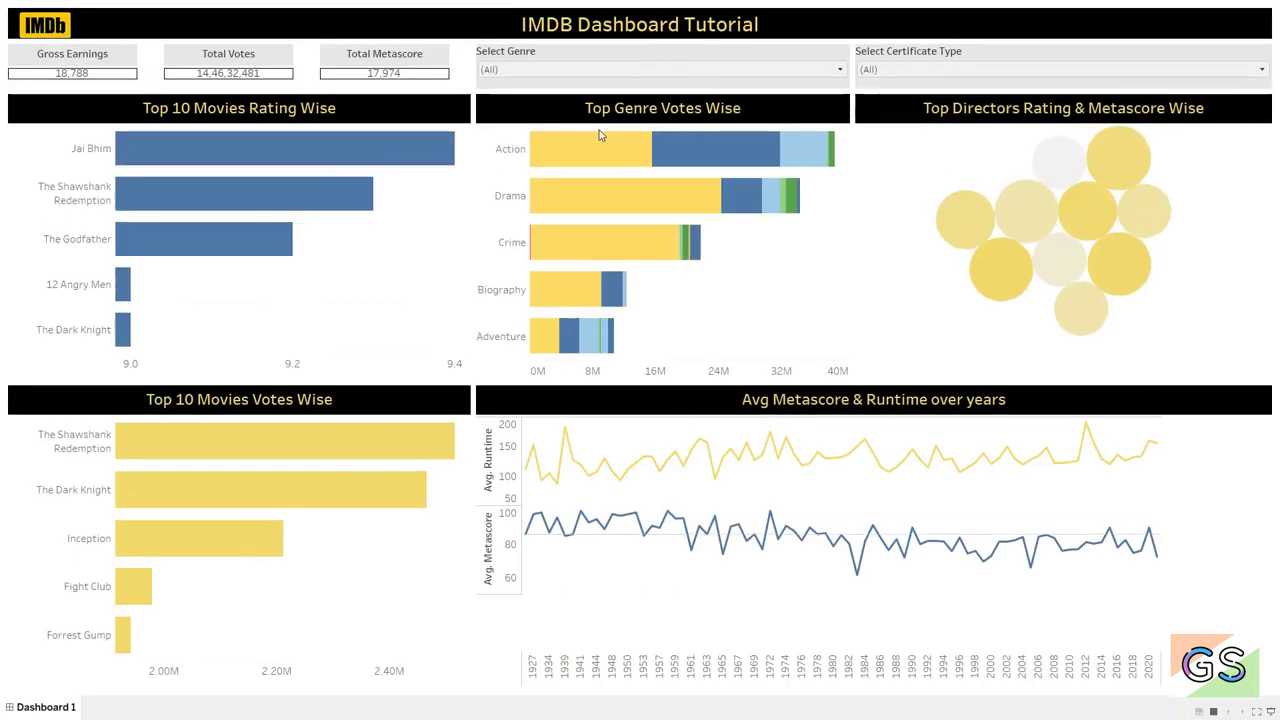
key("Escape")
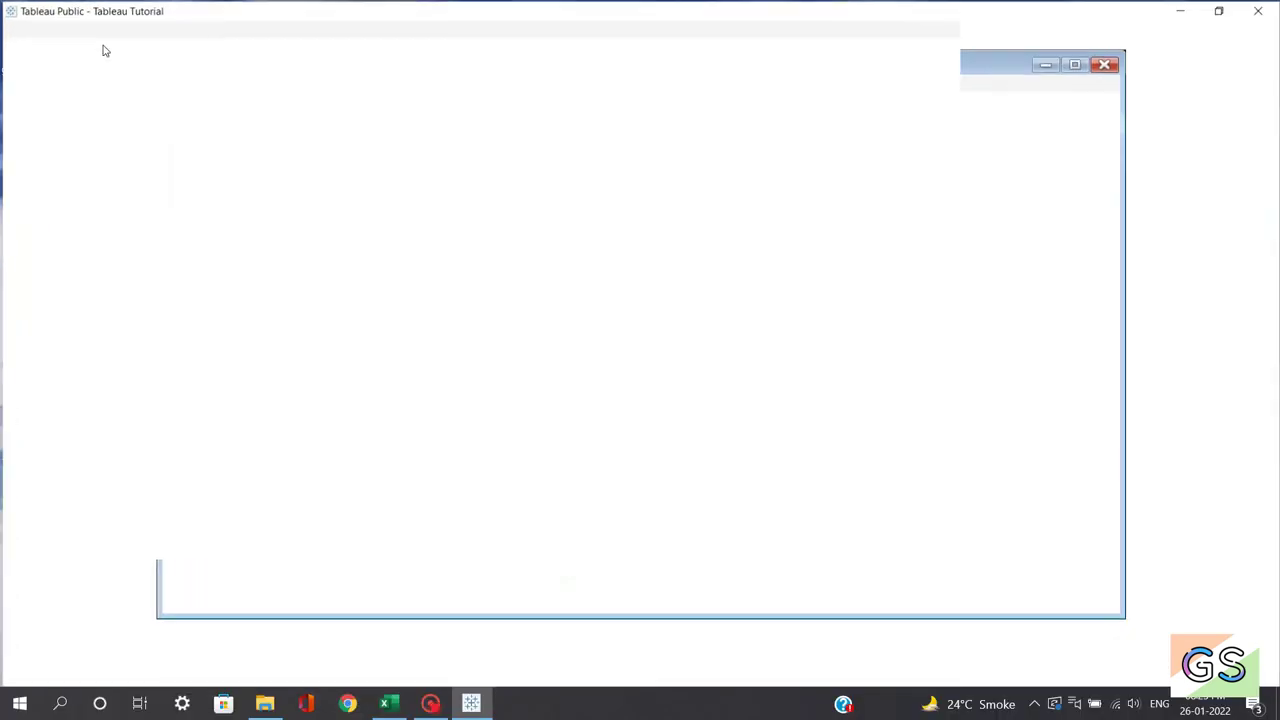
left_click(234, 97)
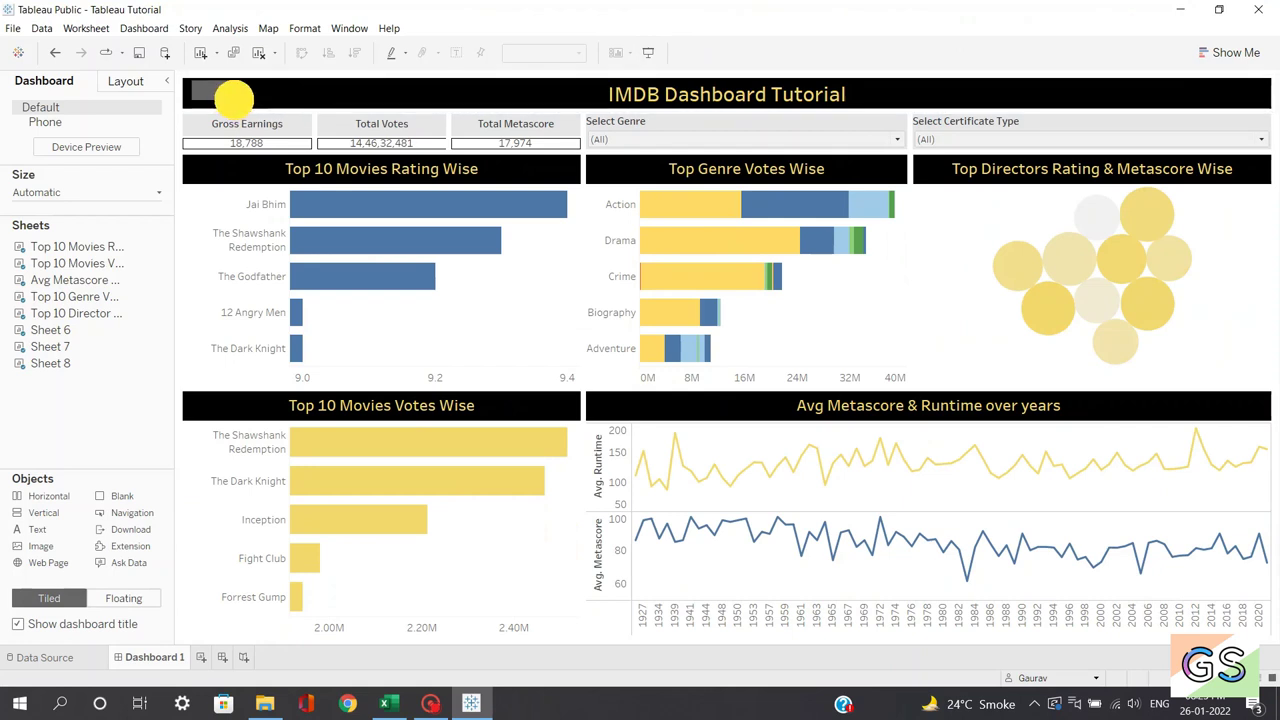
left_click_drag(230, 97, 229, 94)
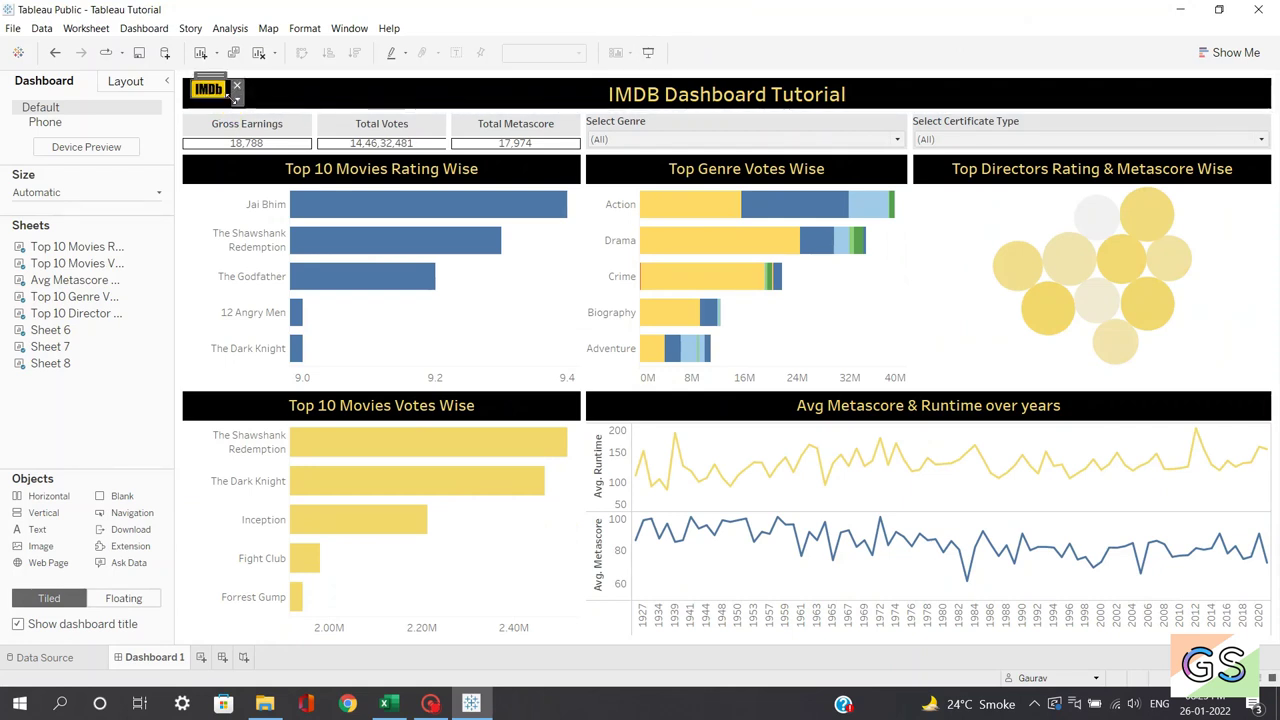
left_click(648, 53)
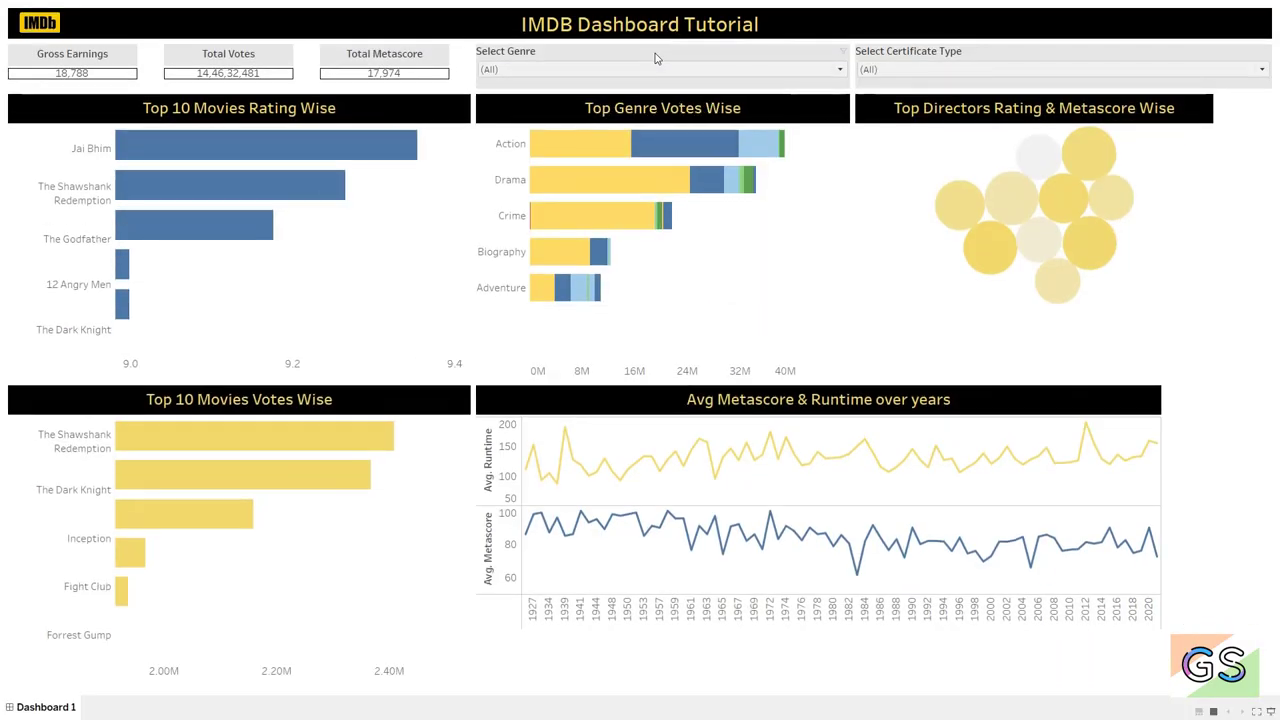
key("Escape")
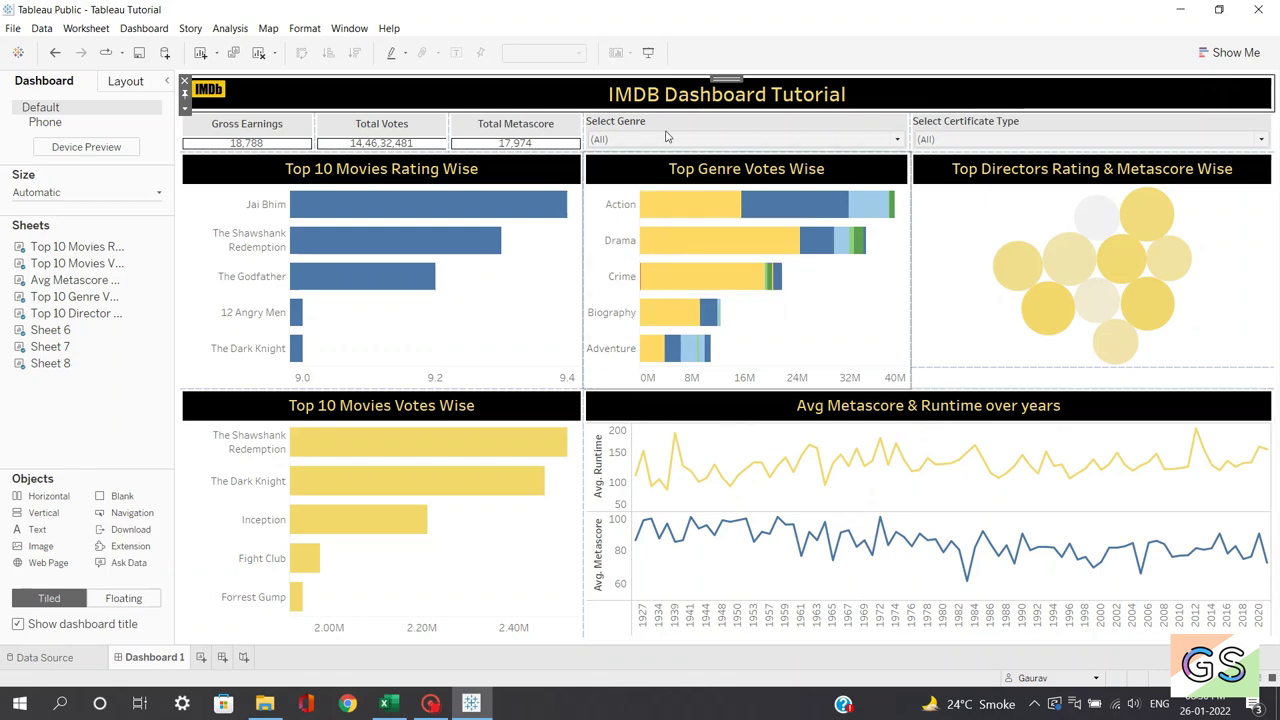
In presentation mode, test the Select Genre filter with Action and Adventure, and reset it to (All).
left_click(648, 53)
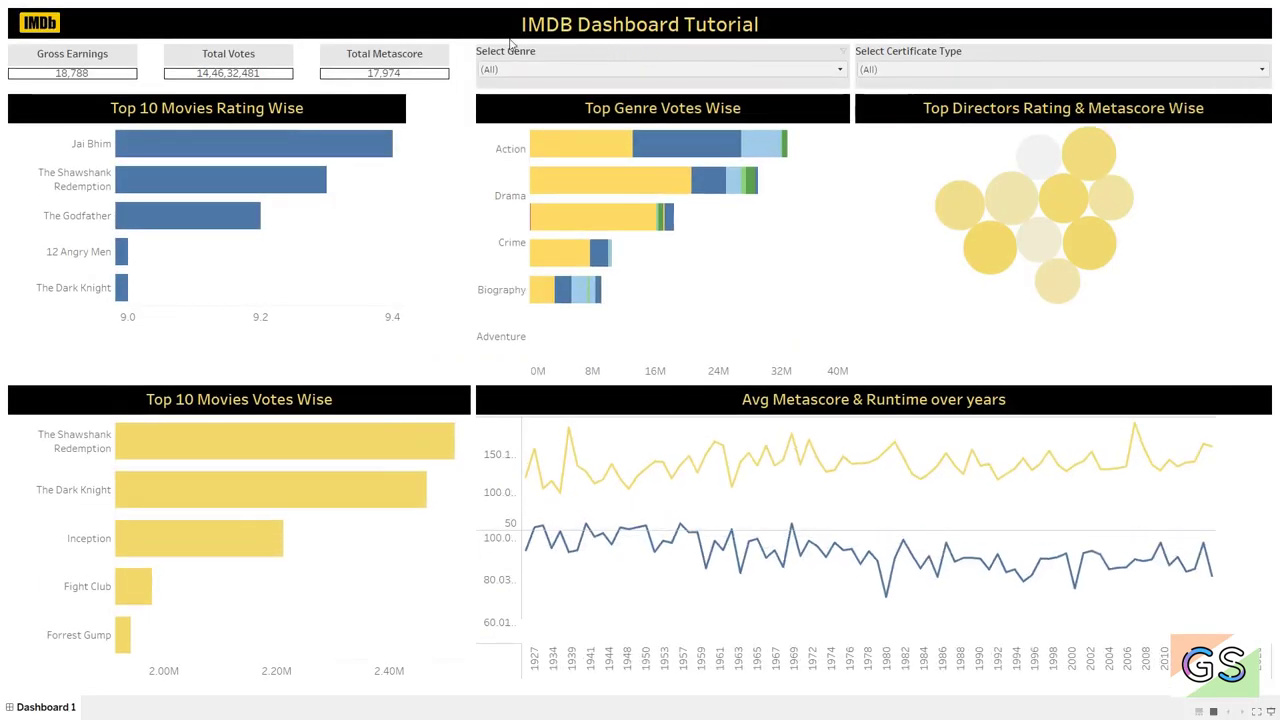
left_click(541, 67)
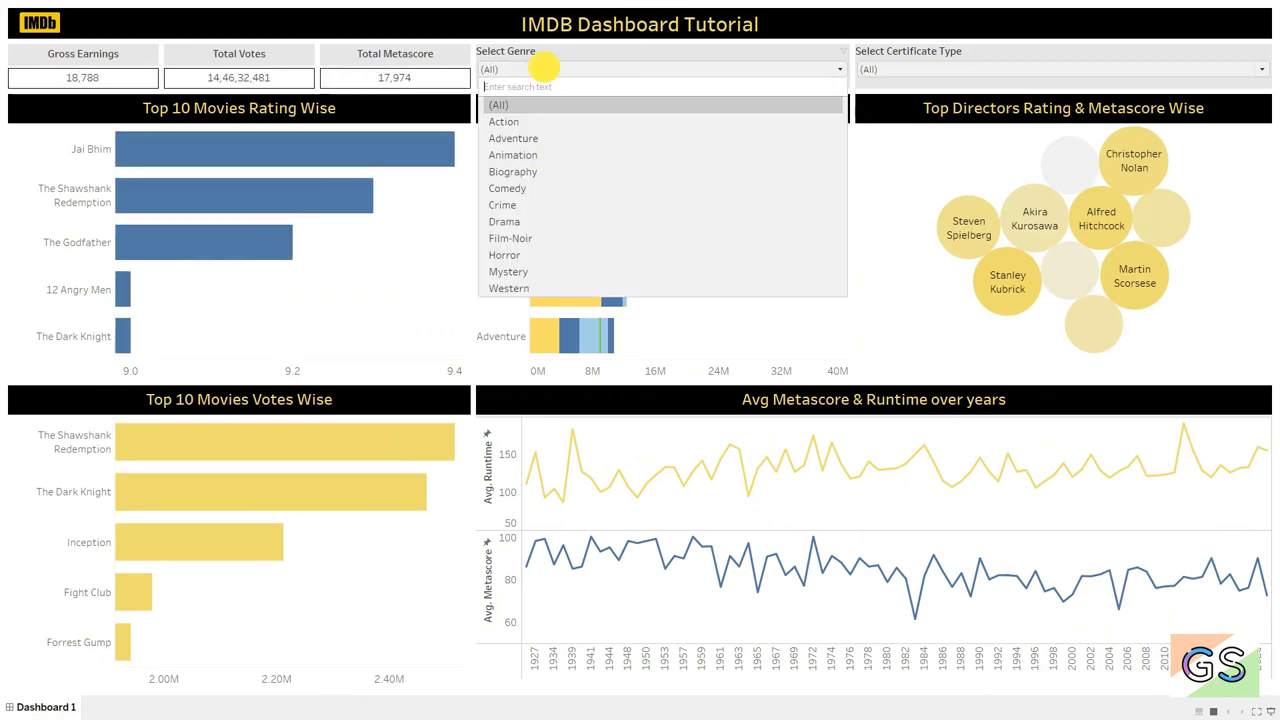
left_click(533, 122)
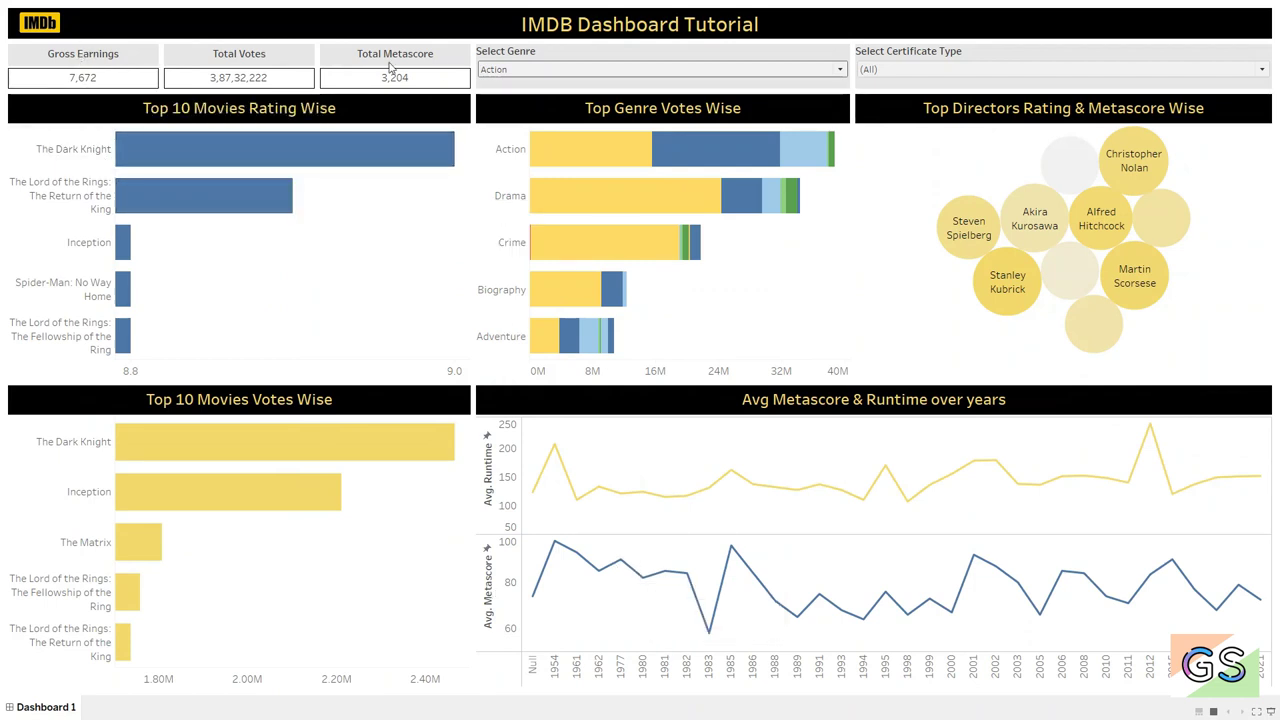
left_click(537, 70)
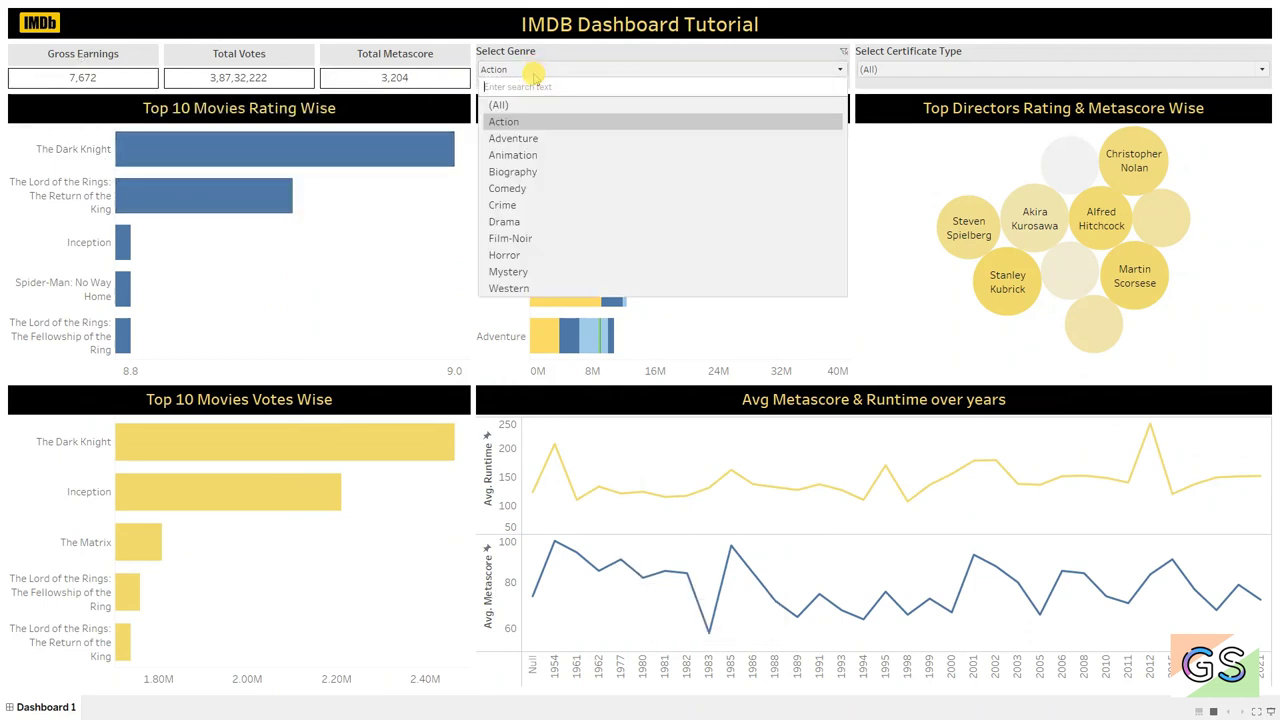
left_click(512, 139)
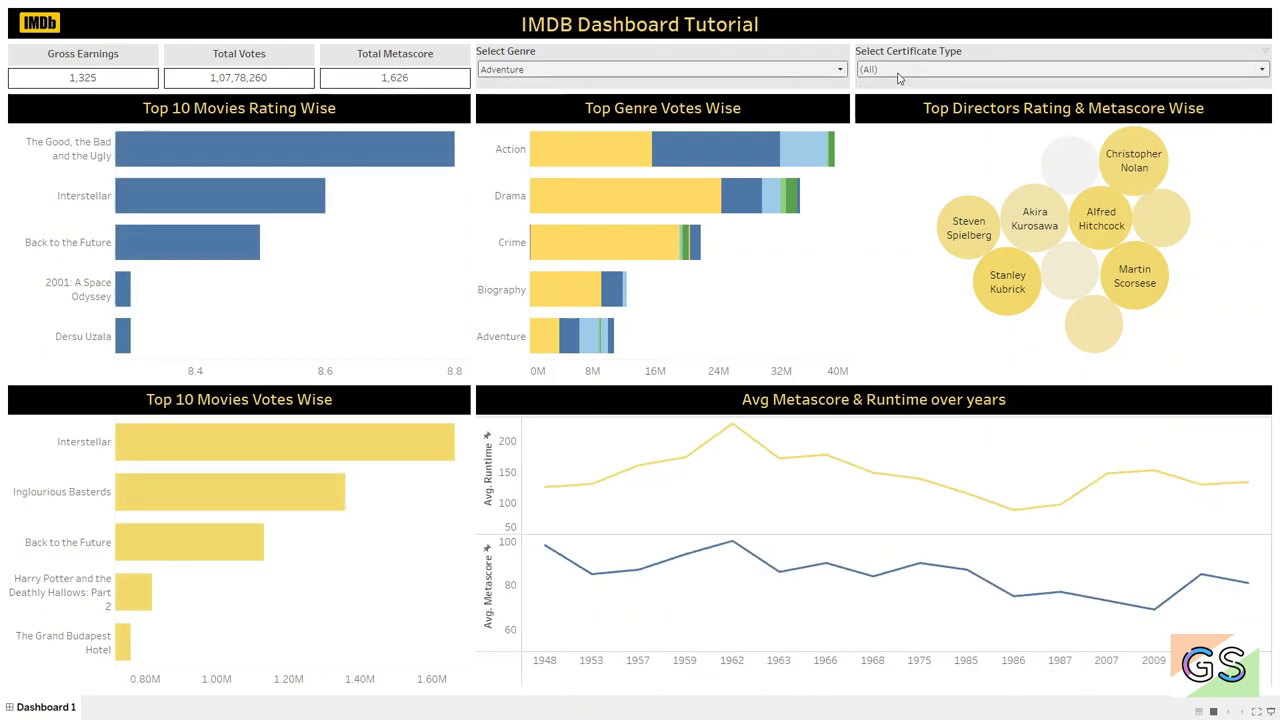
left_click(800, 70)
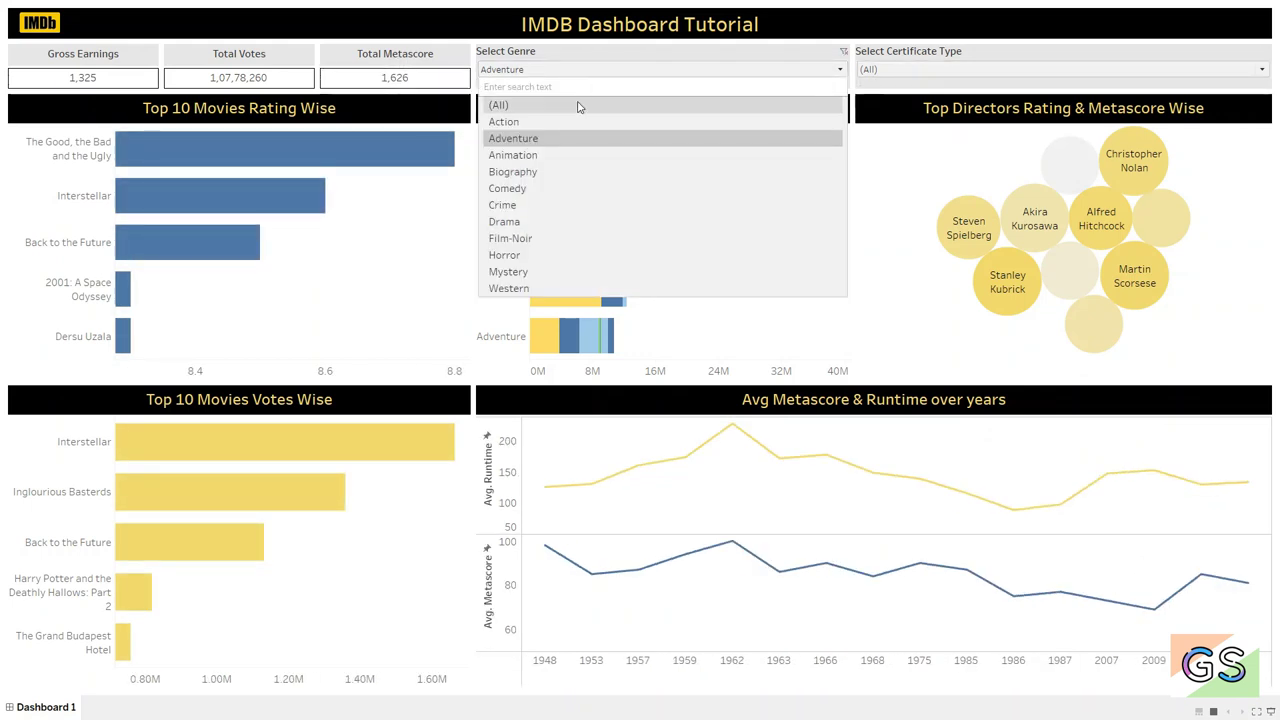
key("Escape")
Test the Select Certificate Type filter with Approved, reset it to (All), and inspect the Drama bar's details.
left_click(909, 66)
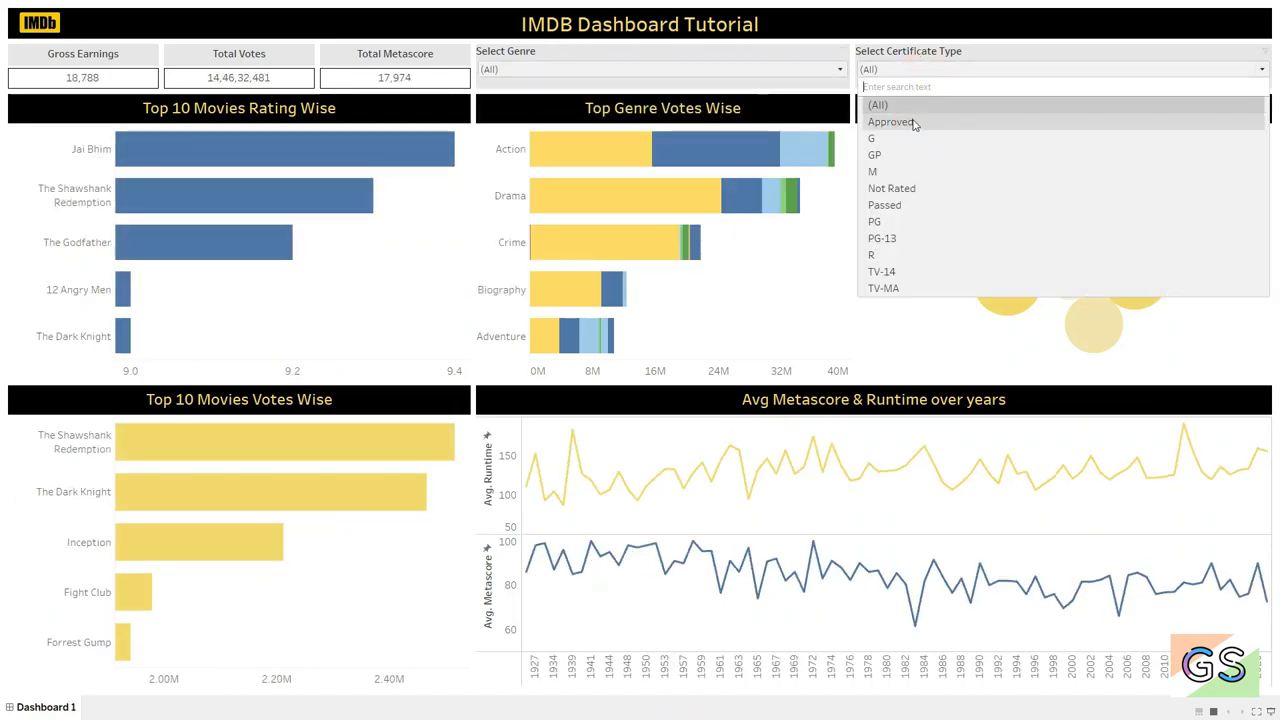
left_click(912, 122)
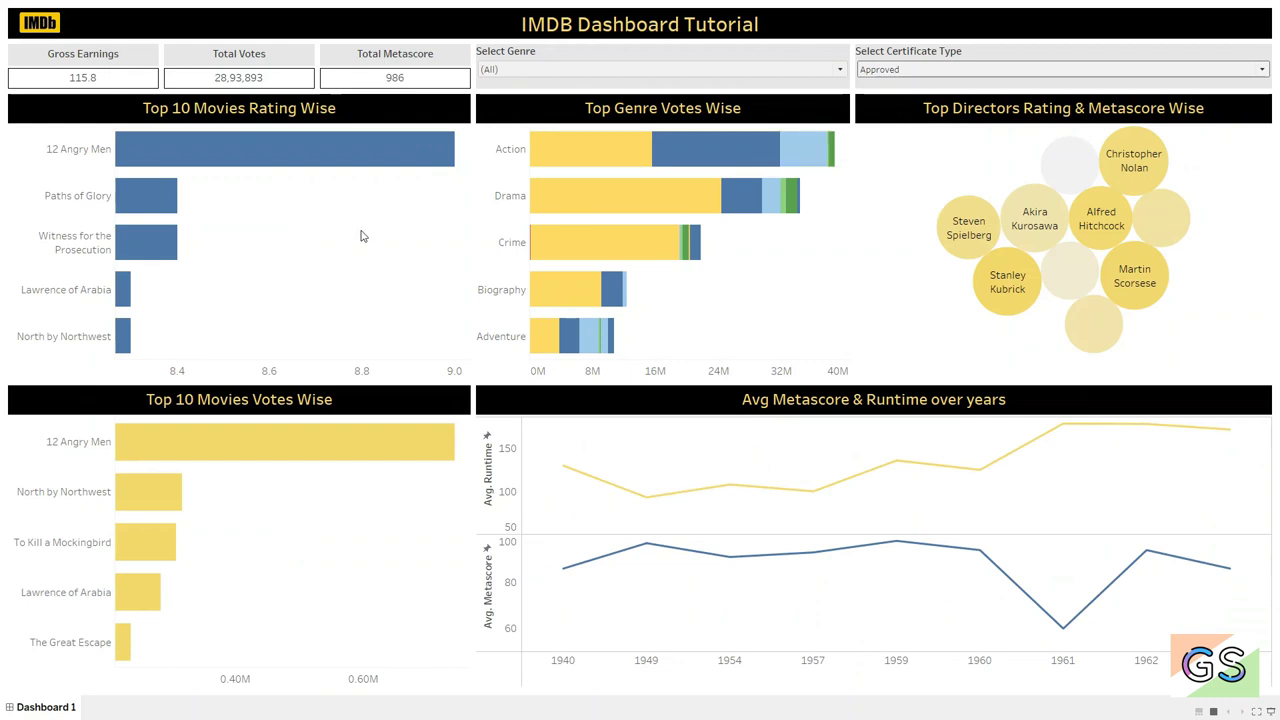
mouse_move(411, 79)
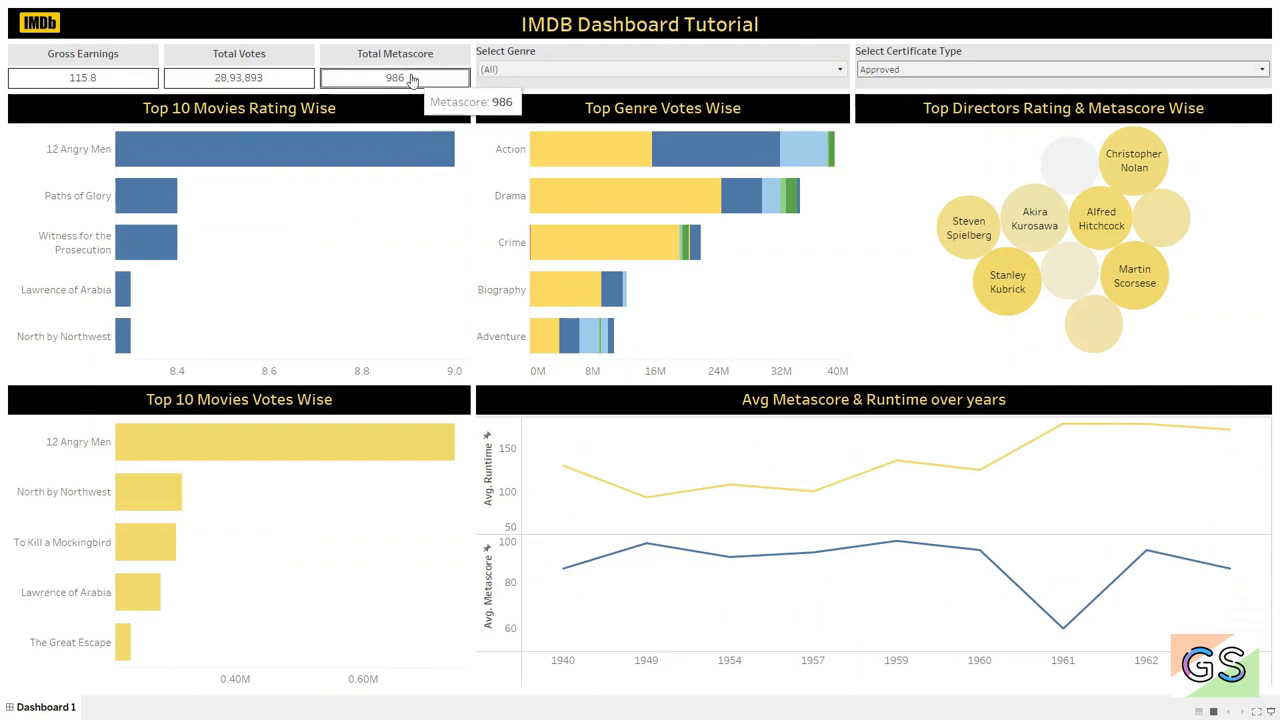
left_click(885, 70)
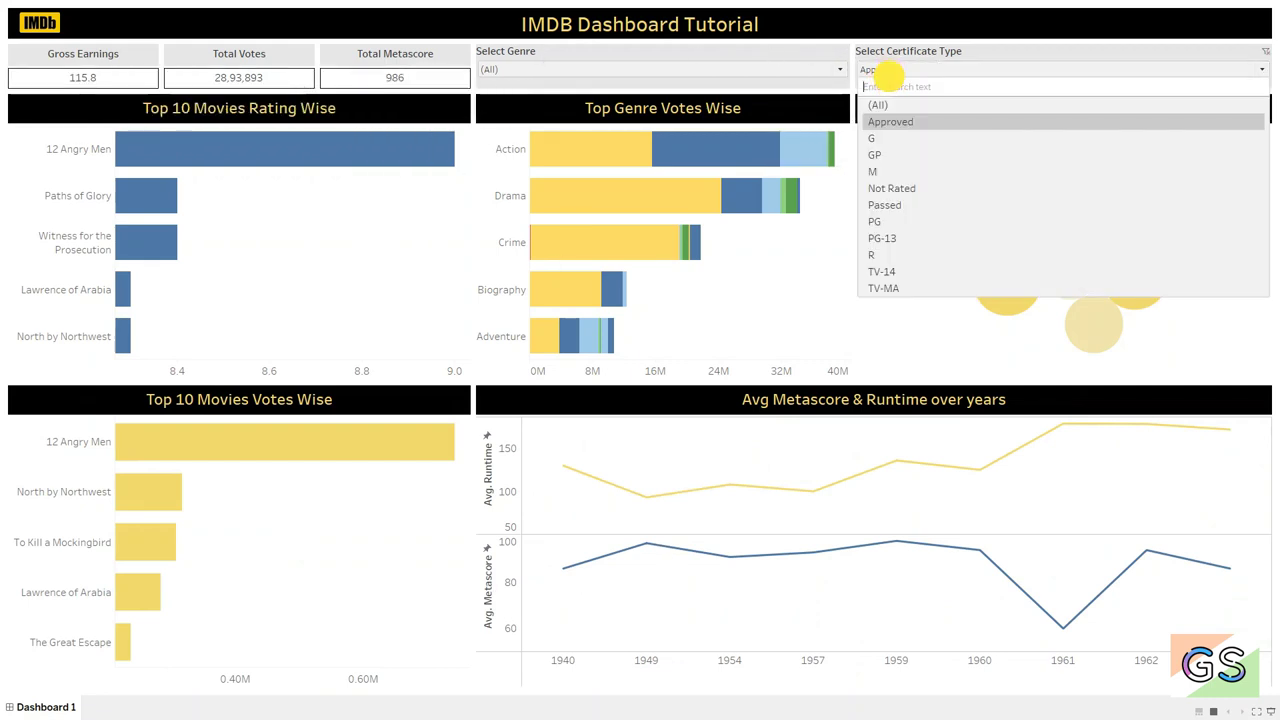
left_click(886, 103)
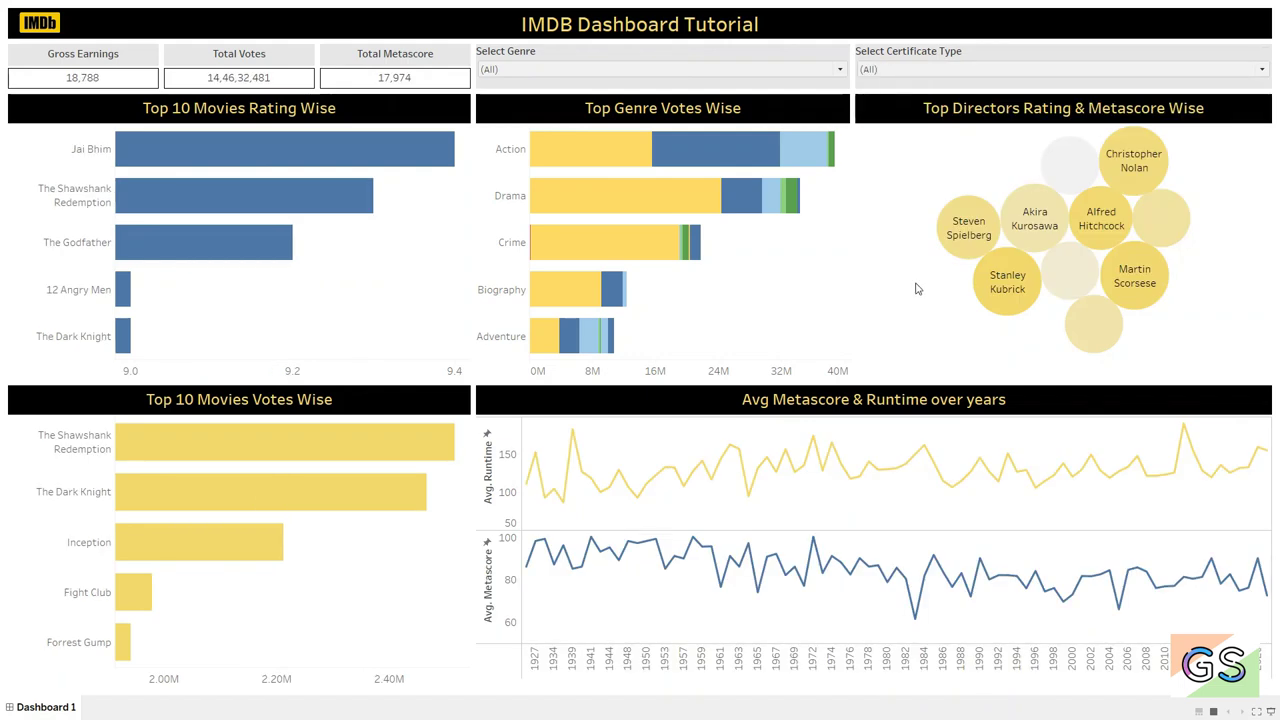
mouse_move(609, 203)
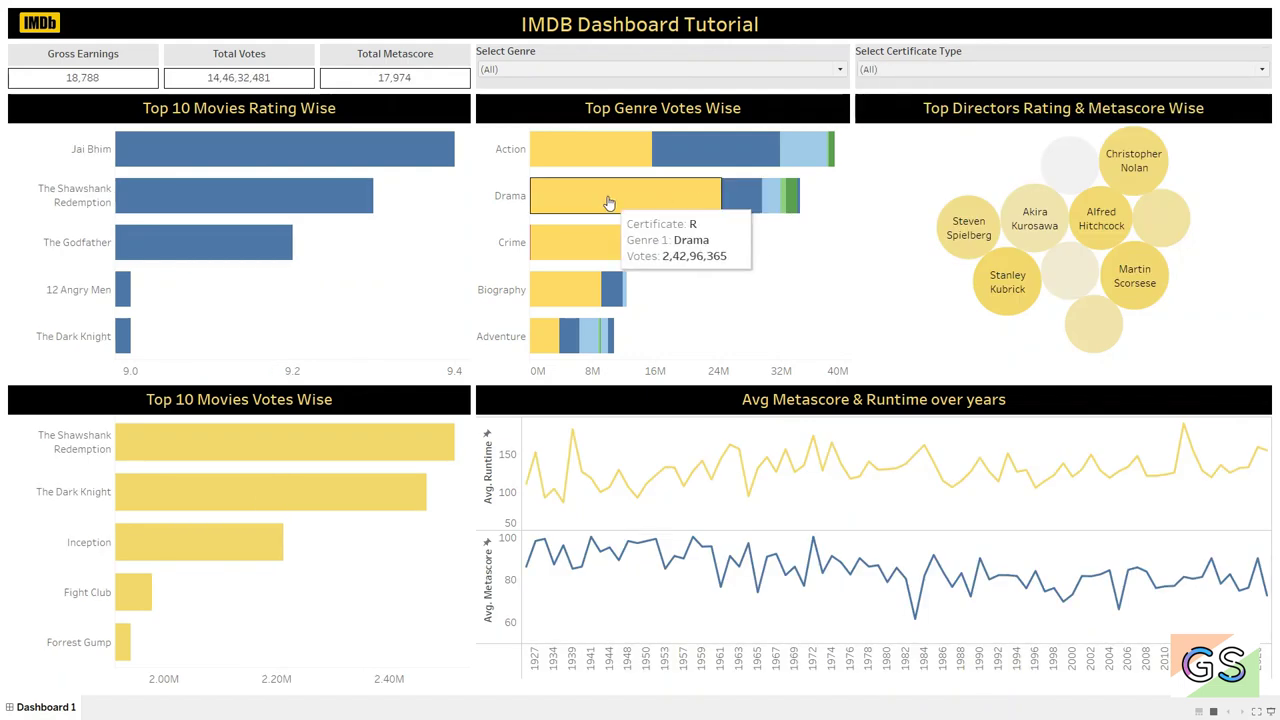